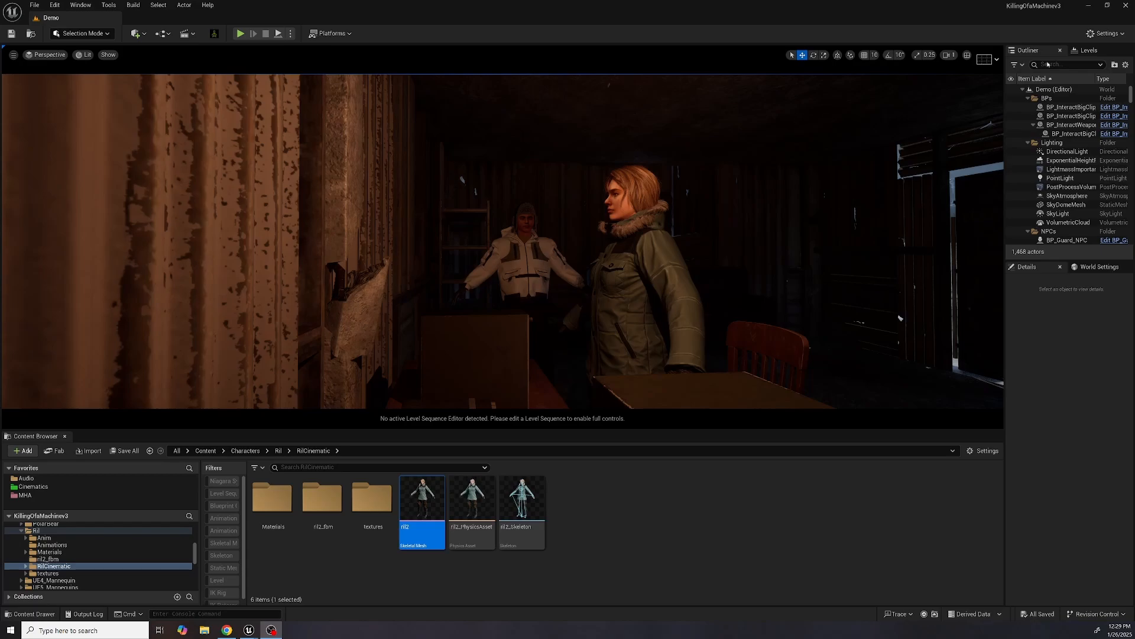
Open the project's plugin list and search it for "meta" and for "control" to check the MetaHuman and Control Rig plugins.
{"action": "left_click", "coordinate": [1105, 33]}
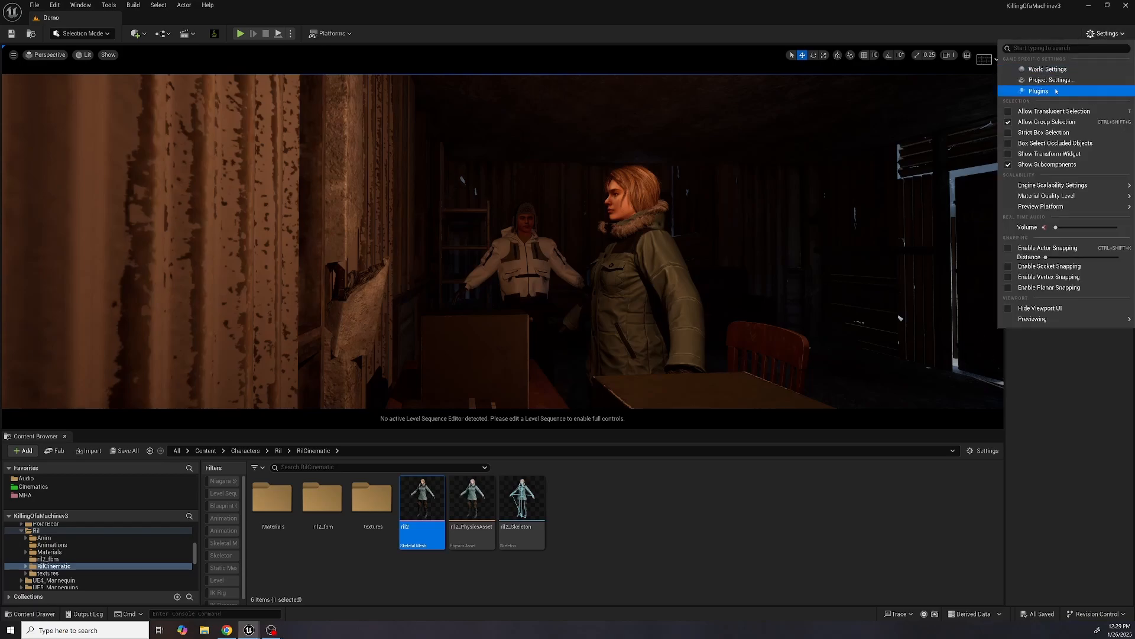
{"action": "left_click", "coordinate": [1057, 91]}
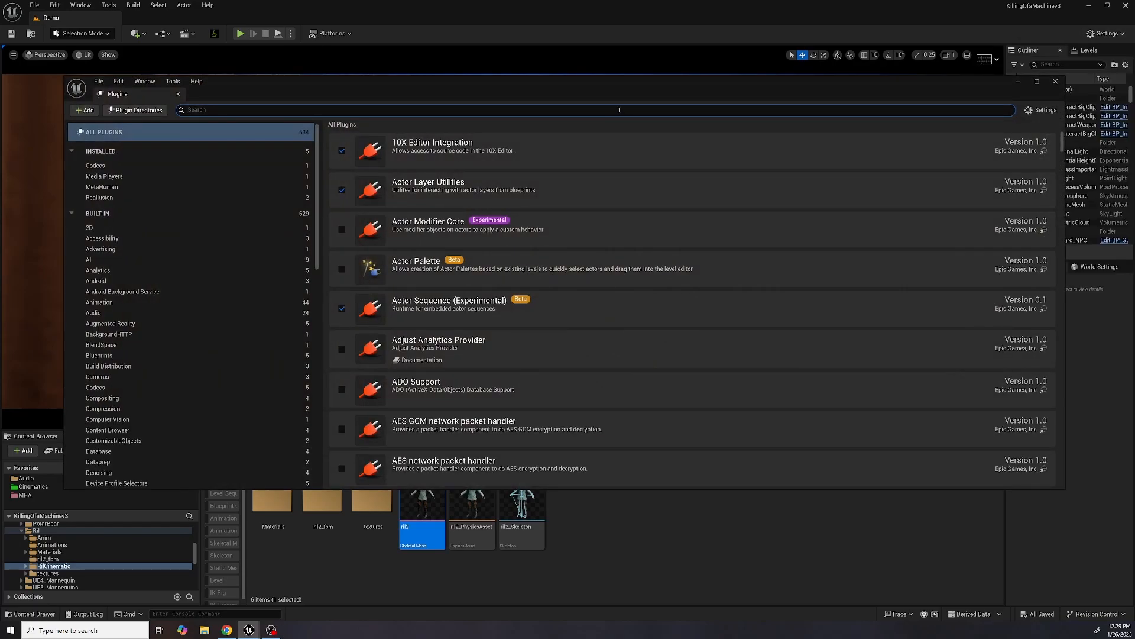
{"action": "type", "text": "meta"}
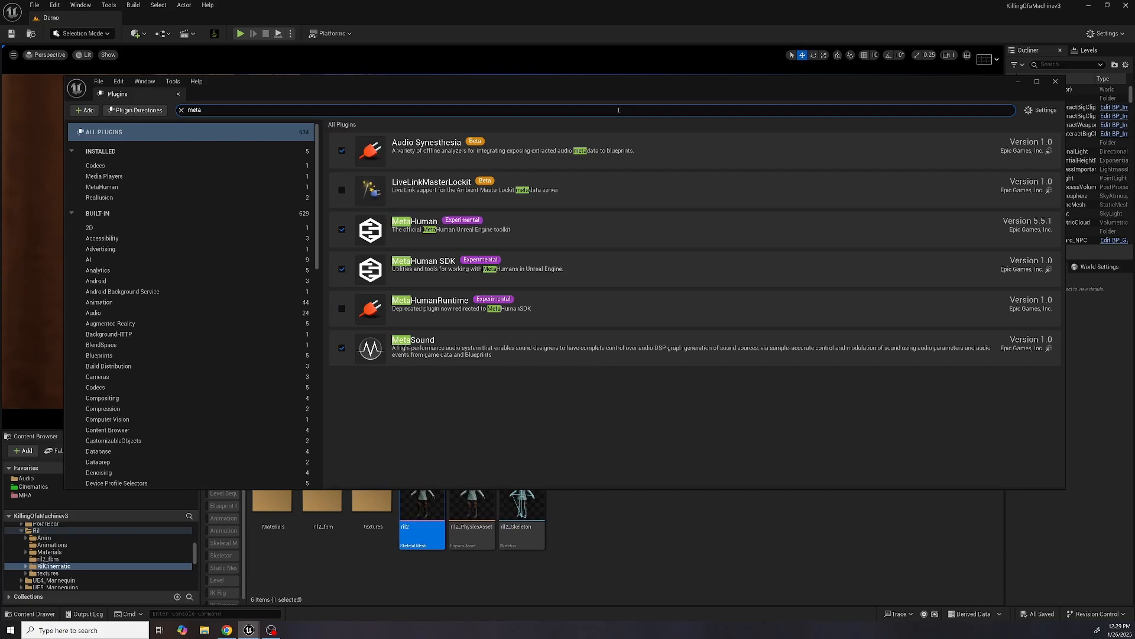
{"action": "left_click", "coordinate": [989, 110]}
{"action": "type", "text": "ch"}
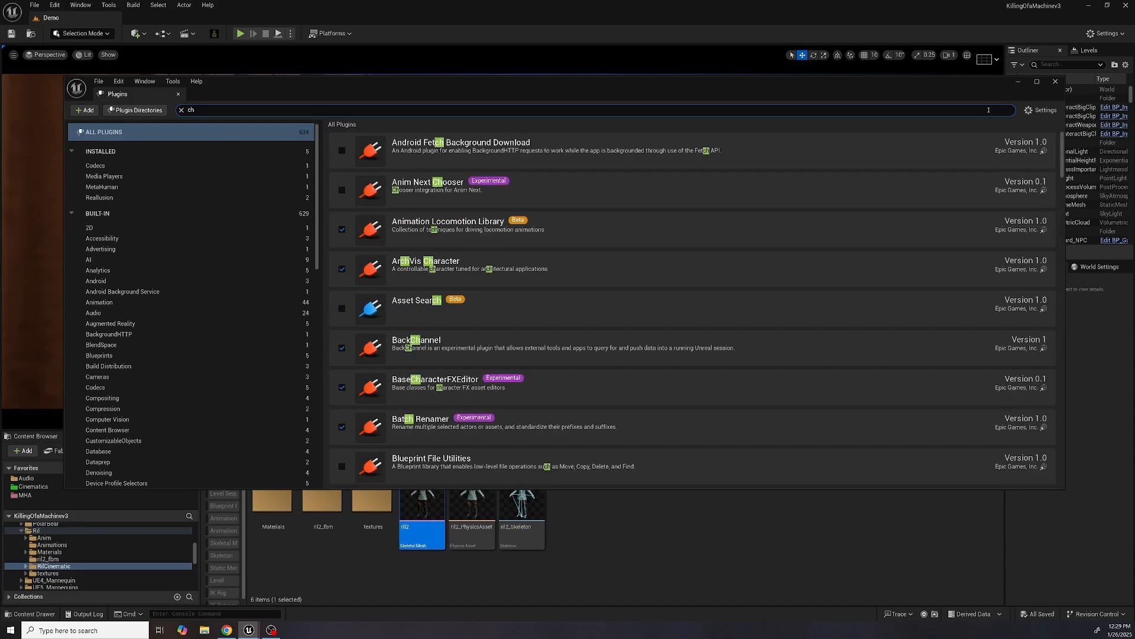
{"action": "type", "text": "ontrol"}
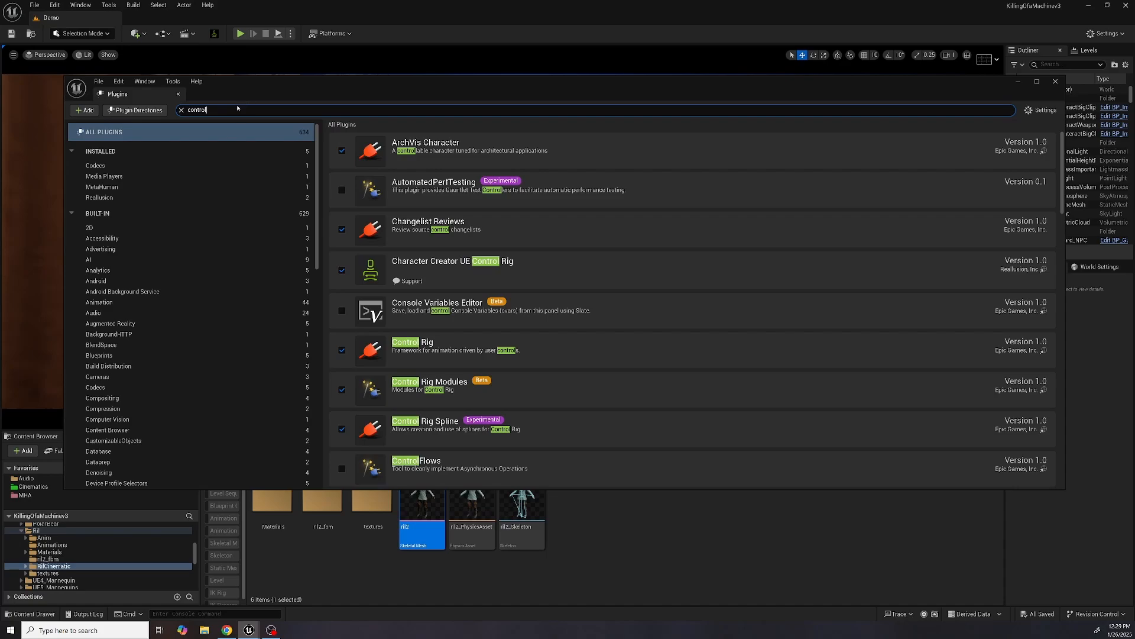
Search the plugins for "character" to check the Character Creator entries, and close the plugin list.
{"action": "key", "text": "BackSpace"}
{"action": "key", "text": "BackSpace"}
{"action": "key", "text": "BackSpace"}
{"action": "key", "text": "BackSpace"}
{"action": "key", "text": "BackSpace"}
{"action": "key", "text": "BackSpace"}
{"action": "key", "text": "BackSpace"}
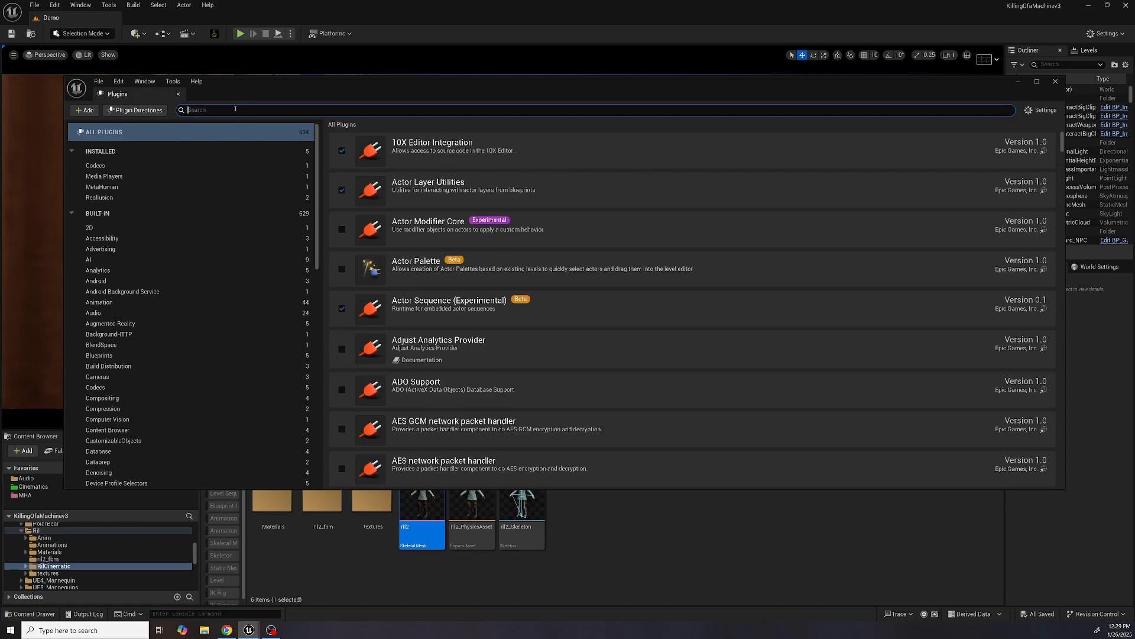
{"action": "type", "text": "character"}
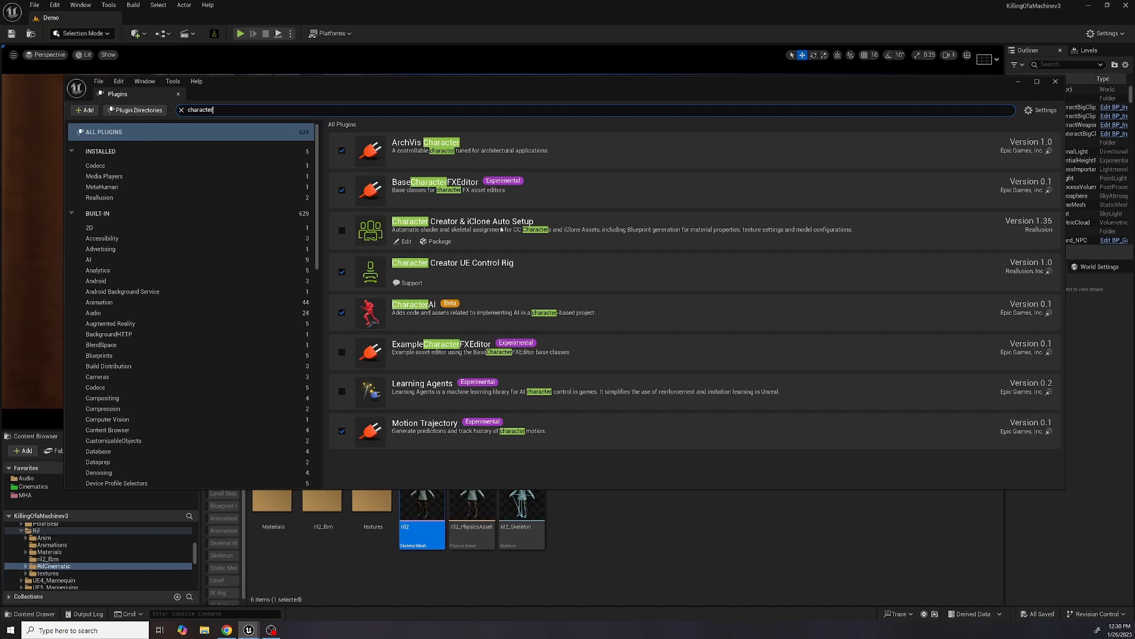
{"action": "left_click", "coordinate": [179, 94]}
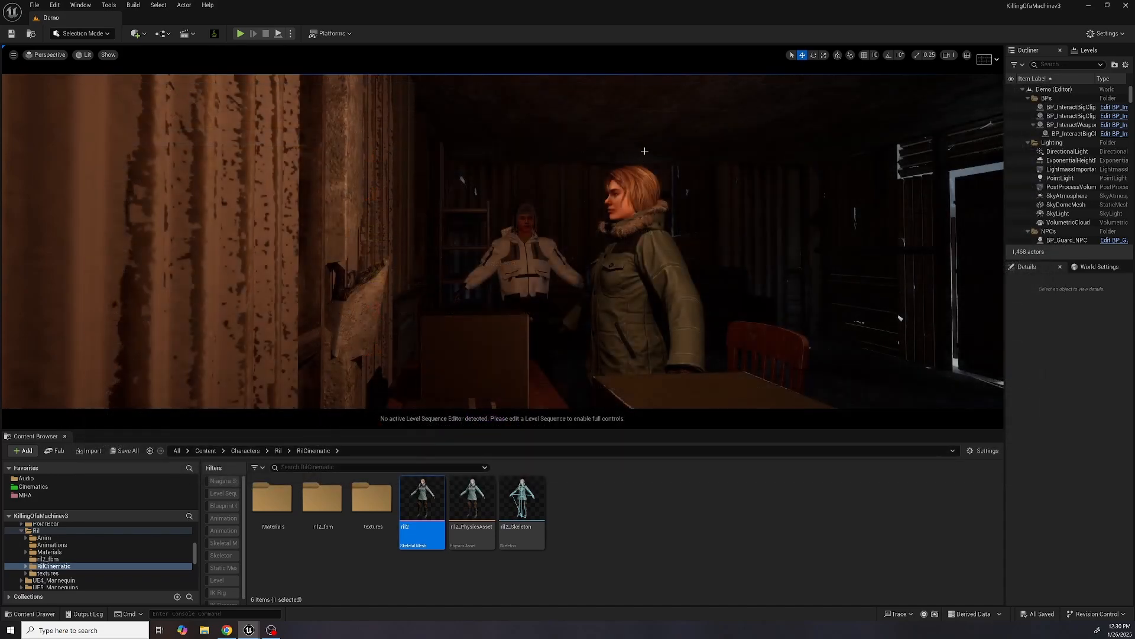
Examine the two characters in the level, finishing close to the selected woman in the green coat.
{"action": "left_click", "coordinate": [646, 276]}
{"action": "left_click", "coordinate": [536, 267]}
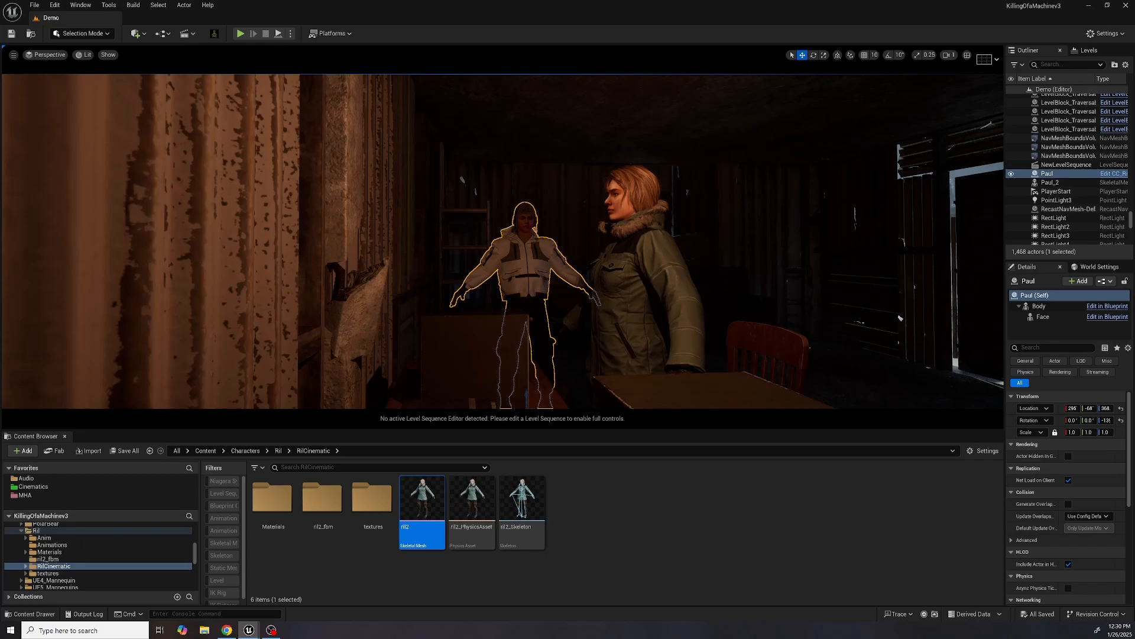
{"action": "left_click", "coordinate": [666, 272]}
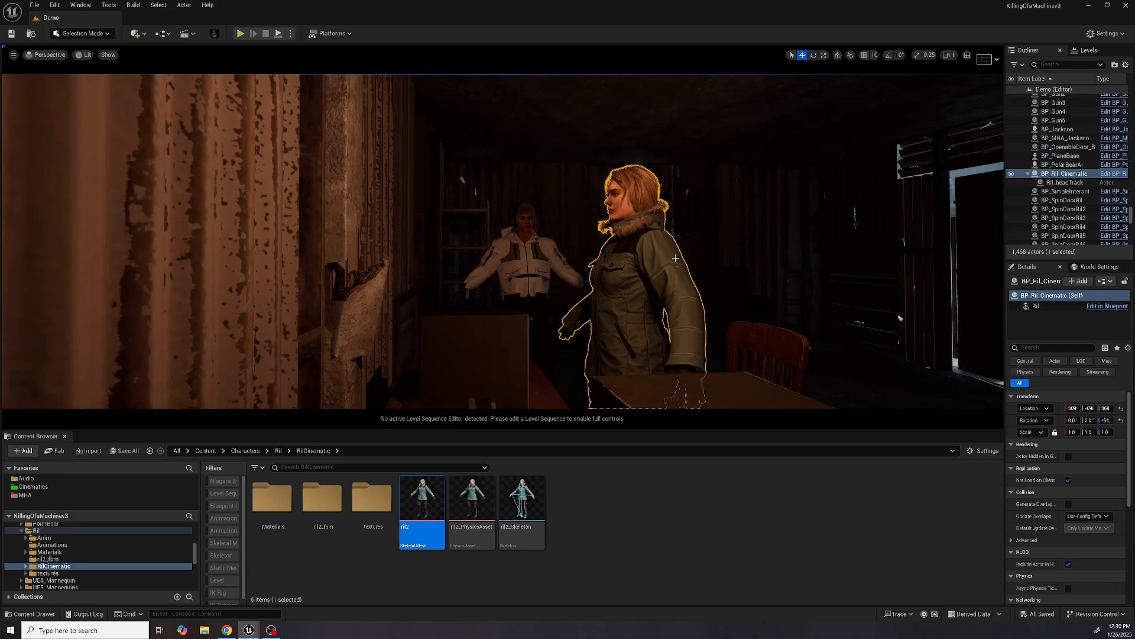
{"action": "right_click_drag", "start_coordinate": [675, 249], "coordinate": [479, 251]}
{"action": "key", "text": "s"}
{"action": "scroll", "coordinate": [580, 245], "scroll_direction": "down", "scroll_amount": 3}
{"action": "key", "text": "a"}
{"action": "key", "text": "d"}
{"action": "key", "text": "s"}
{"action": "key", "text": "a"}
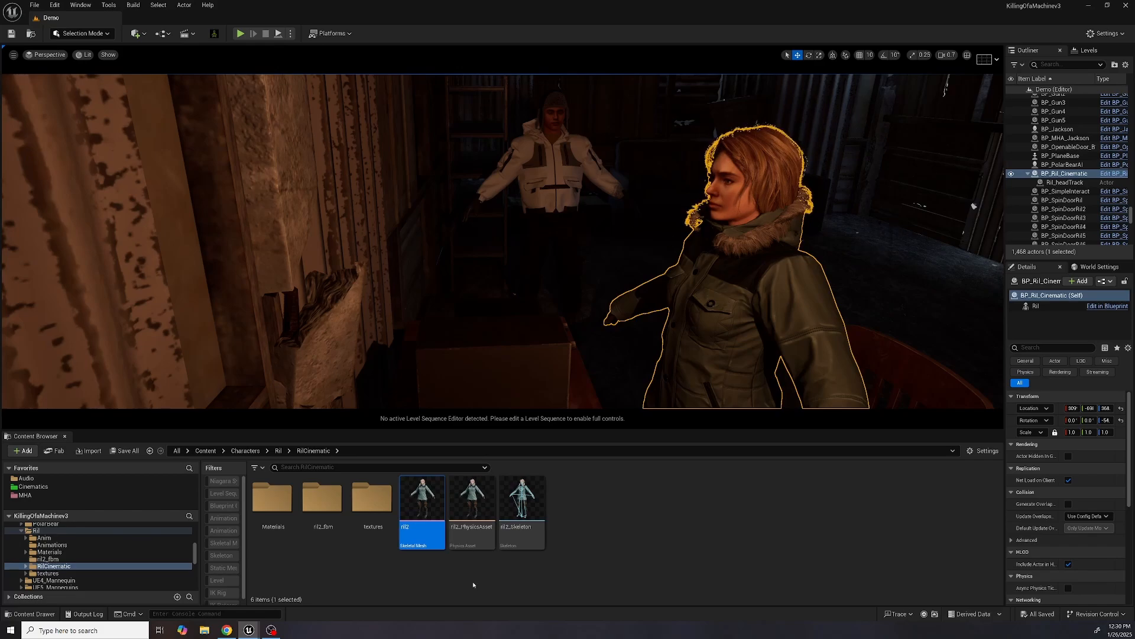
Create a CC Control Rig from the ril2 skeletal mesh in the RilCinematic folder.
{"action": "mouse_move", "coordinate": [417, 534]}
{"action": "double_click", "coordinate": [422, 502]}
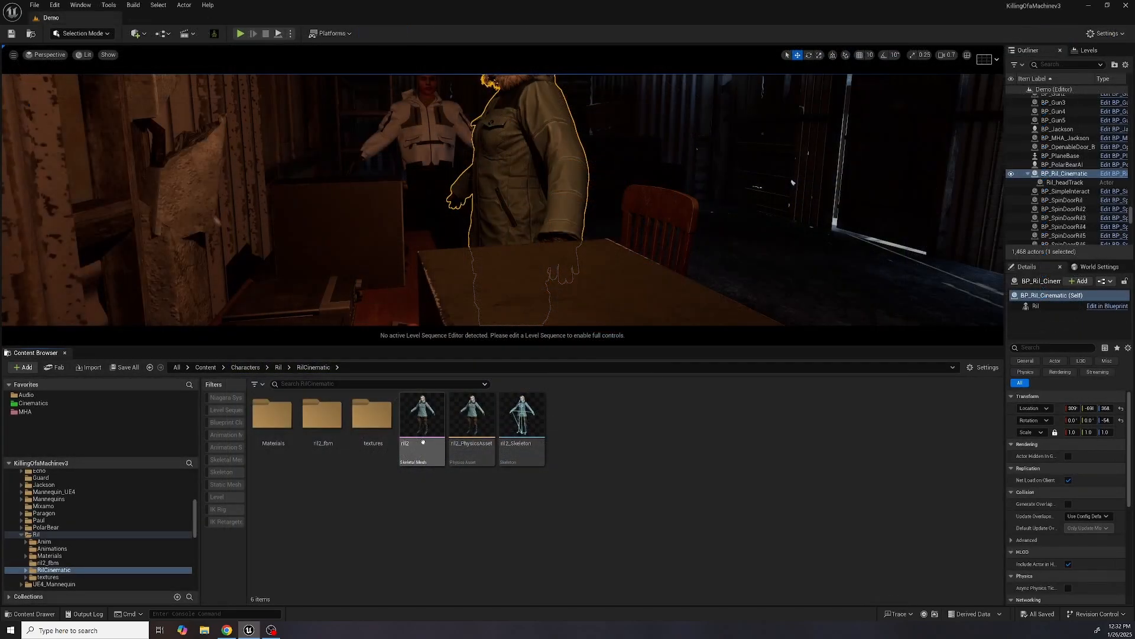
{"action": "right_click", "coordinate": [422, 445]}
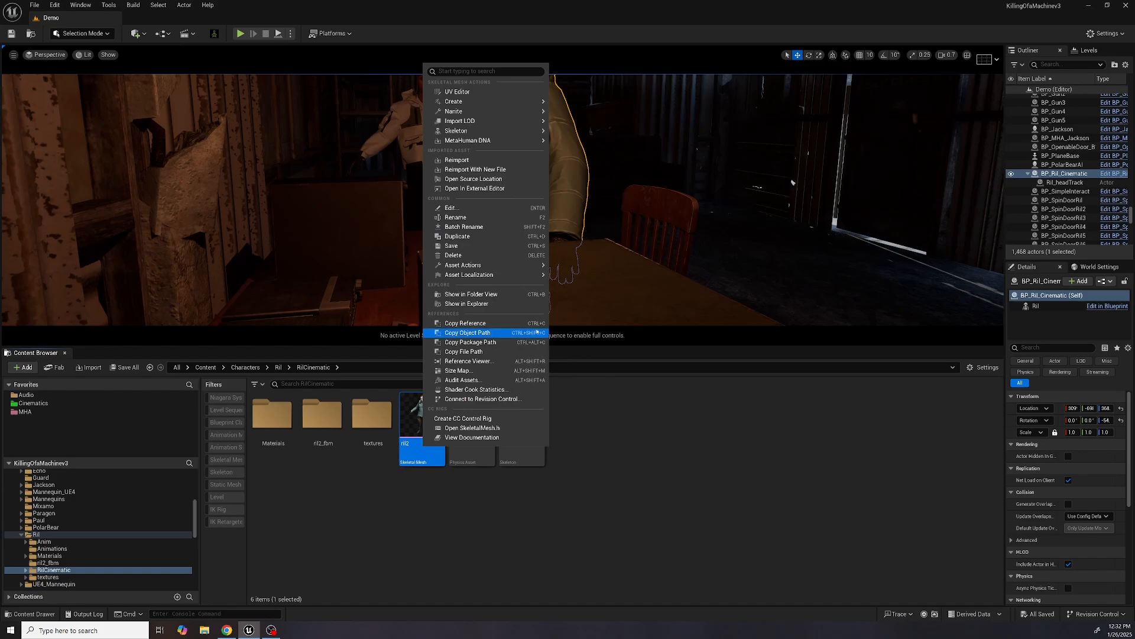
{"action": "left_click", "coordinate": [480, 419]}
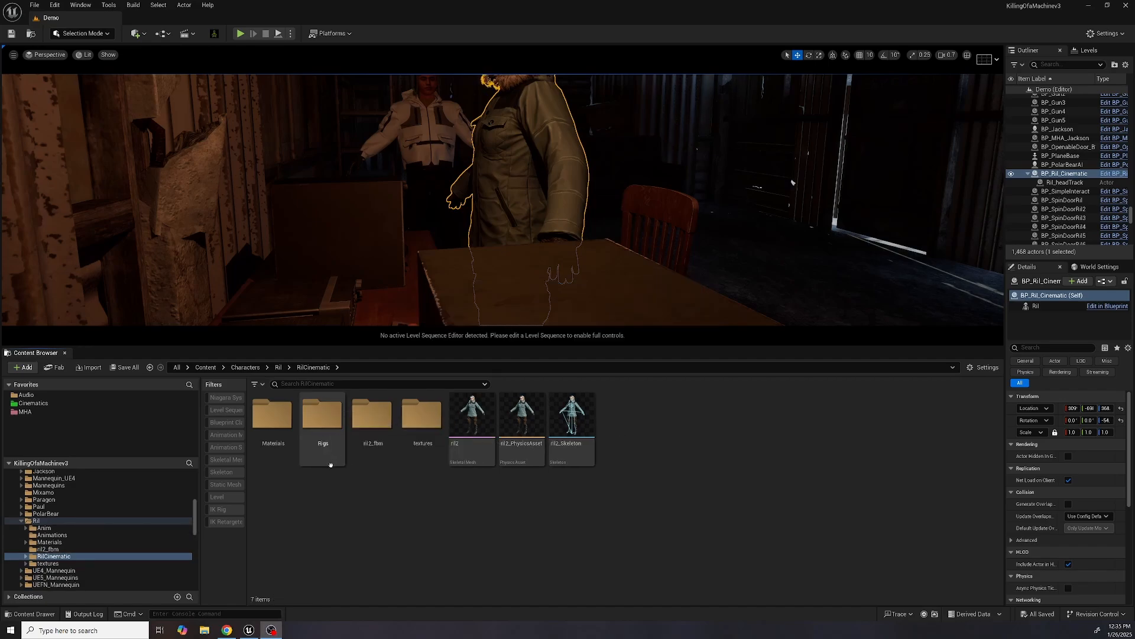
Open the new Rigs folder and inspect its rig assets, ending with CC_Rig_BP selected.
{"action": "double_click", "coordinate": [324, 417]}
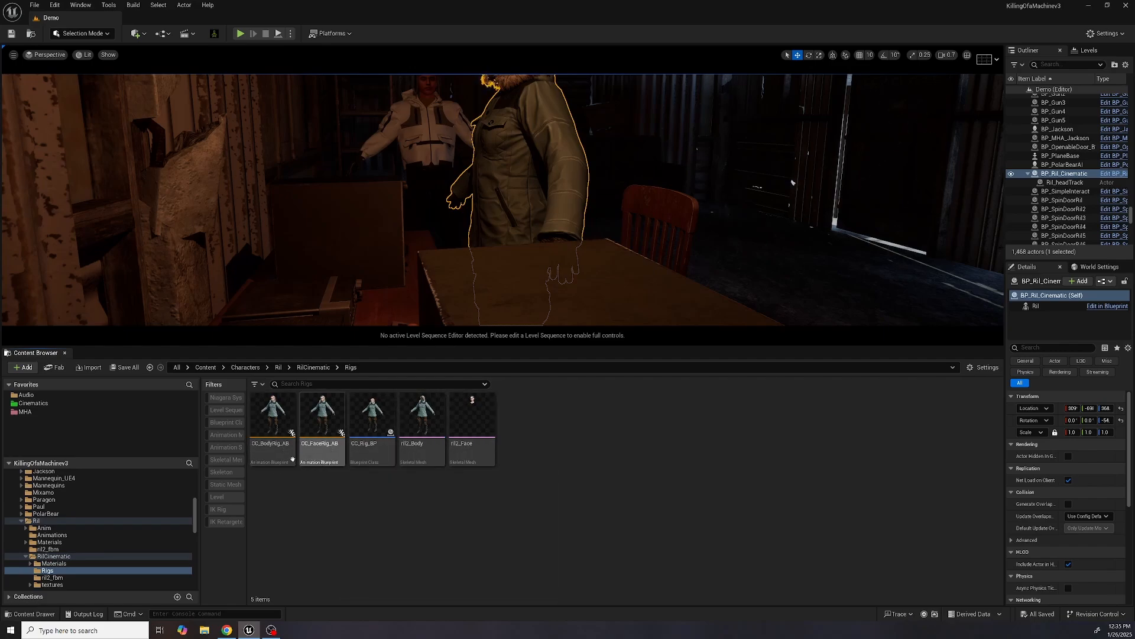
{"action": "mouse_move", "coordinate": [363, 457]}
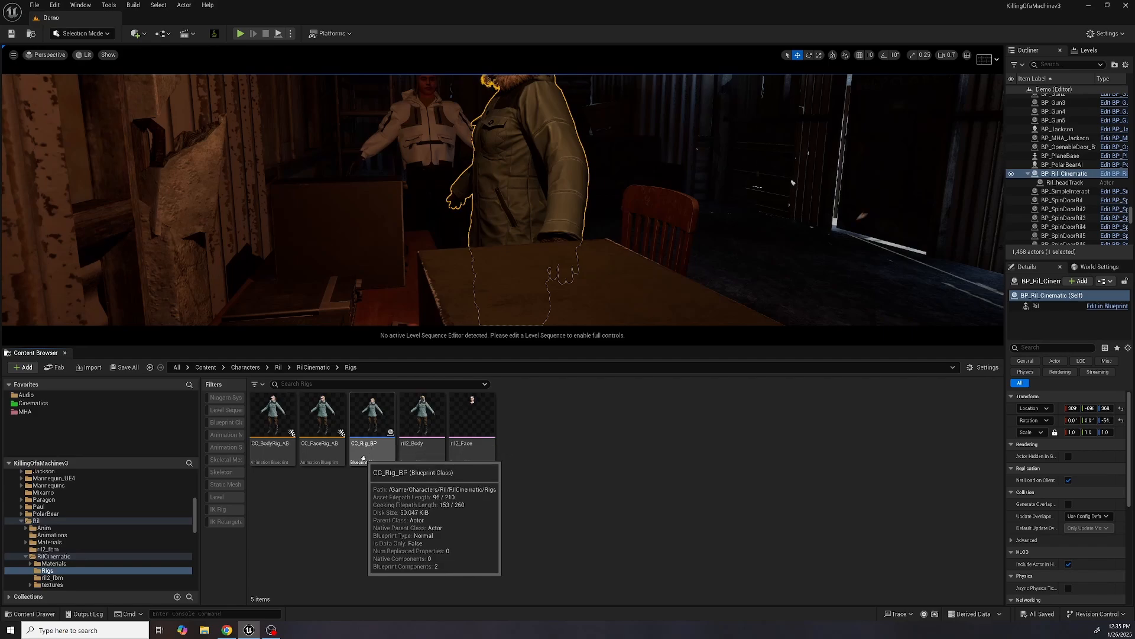
{"action": "mouse_move", "coordinate": [424, 450]}
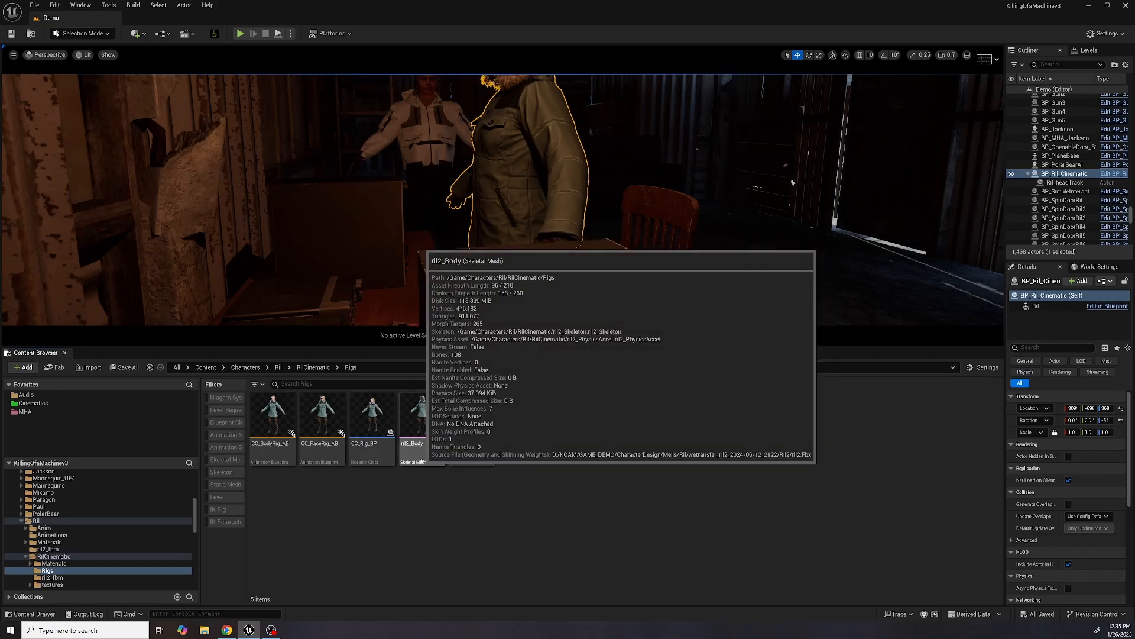
{"action": "left_click", "coordinate": [480, 454]}
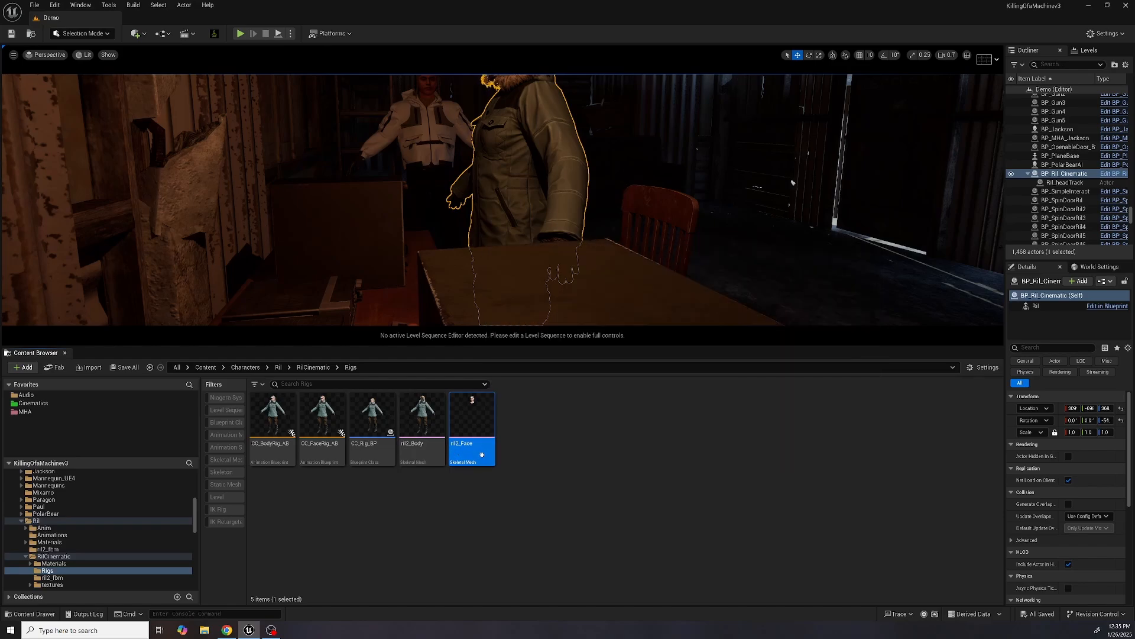
{"action": "left_click", "coordinate": [371, 452]}
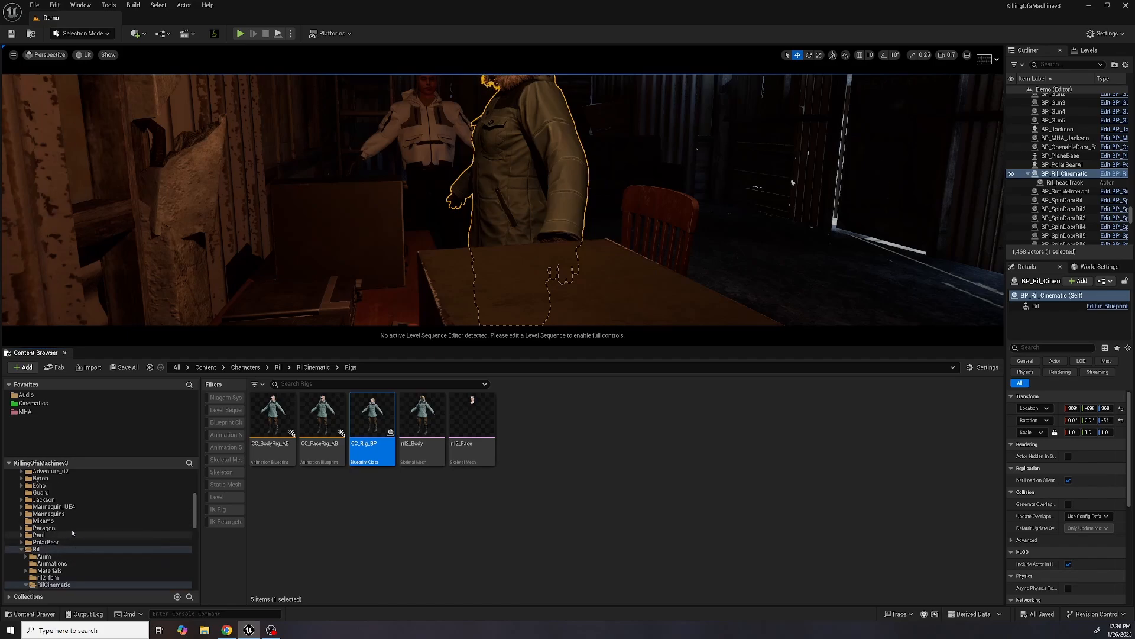
Create a level sequence named LS_Blocking in the Cinematics/Scene01 folder.
{"action": "scroll", "coordinate": [72, 529], "scroll_direction": "down", "scroll_amount": 2}
{"action": "scroll", "coordinate": [71, 529], "scroll_direction": "down", "scroll_amount": 3}
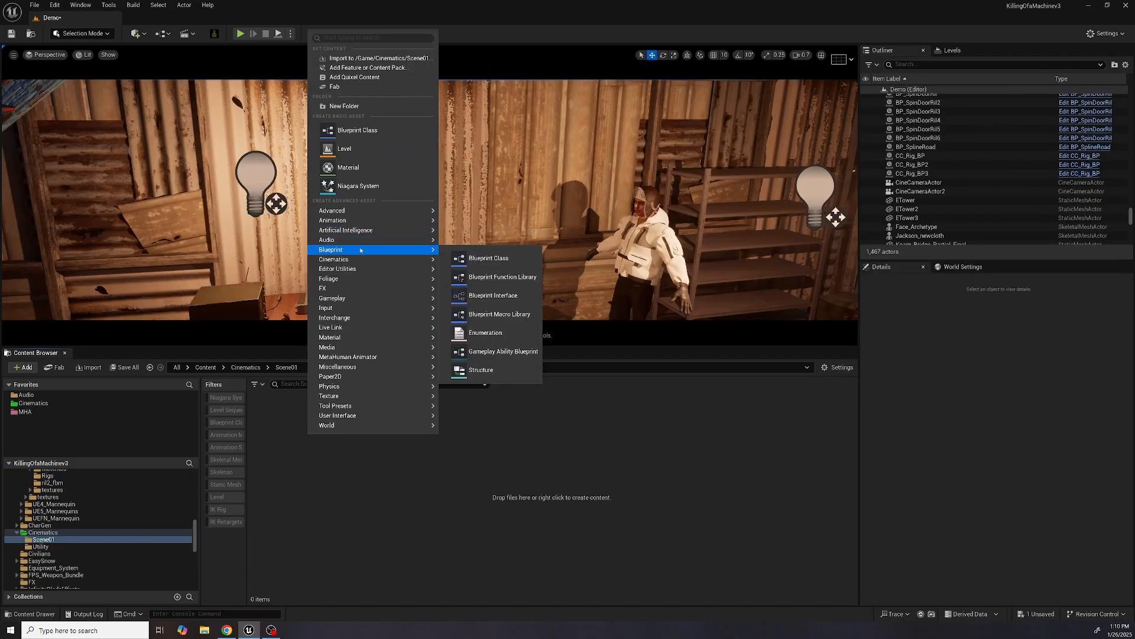
{"action": "mouse_move", "coordinate": [382, 259]}
{"action": "left_click", "coordinate": [489, 286]}
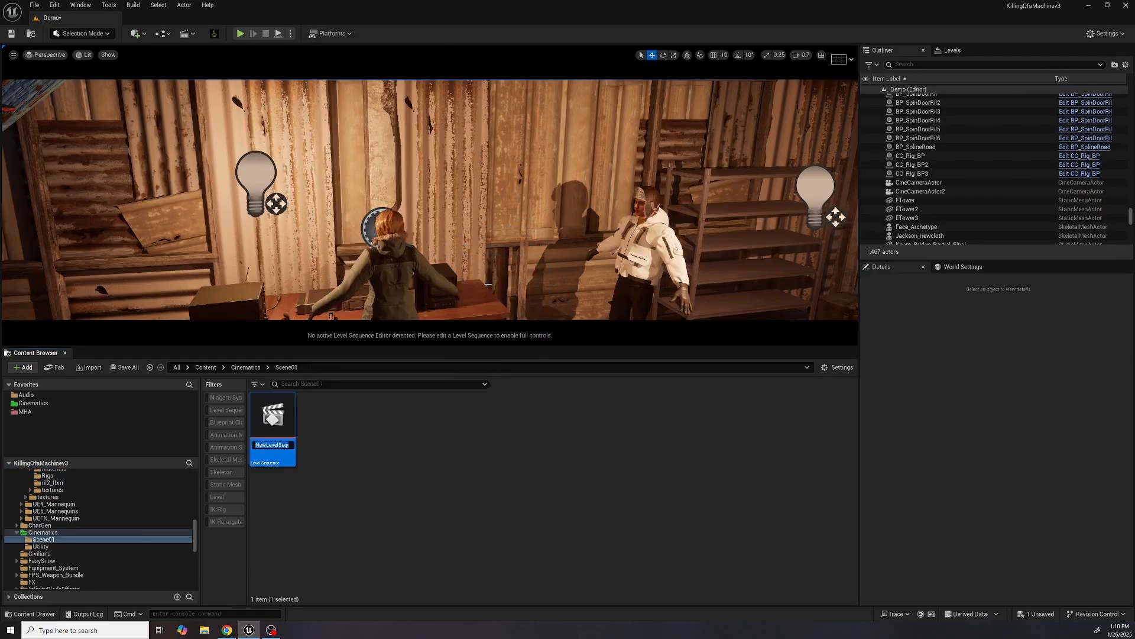
{"action": "type", "text": "LS_"}
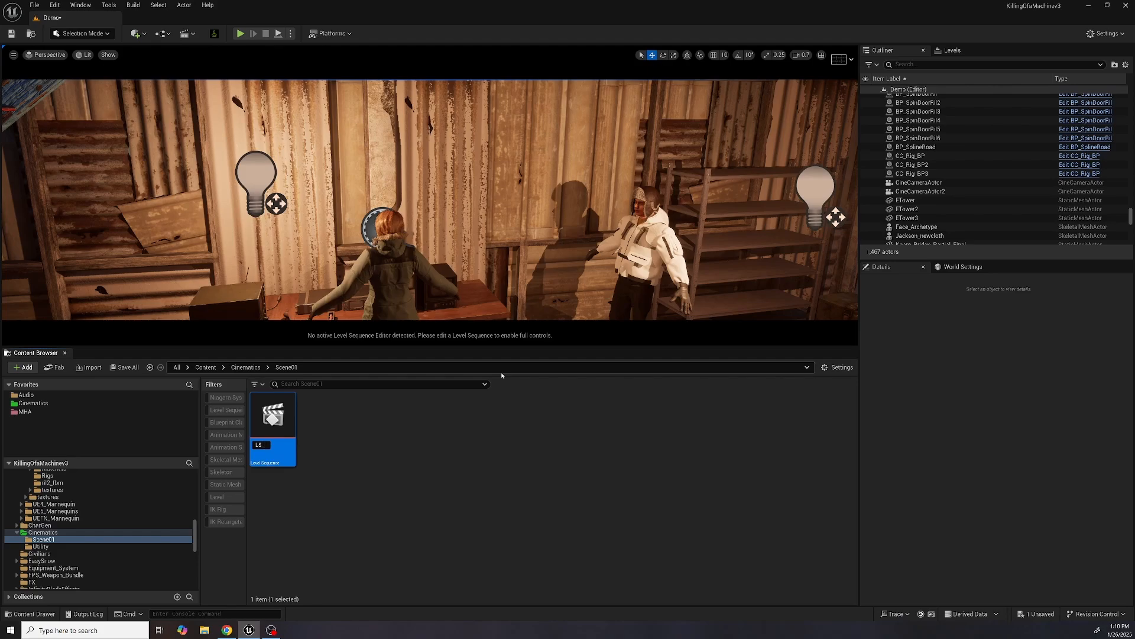
{"action": "type", "text": "Blocking"}
{"action": "key", "text": "Return"}
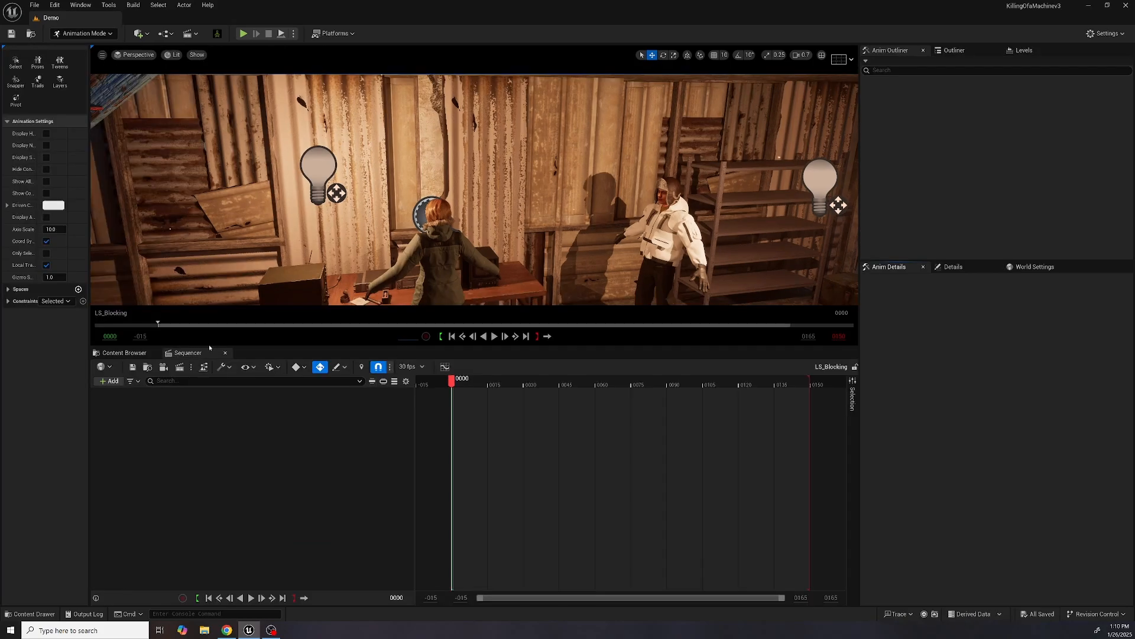
Enlarge the viewport and add the CC_Rig_BP2 and CC_Rig_BP3 actors from the level to the LS_Blocking sequence.
{"action": "left_click_drag", "start_coordinate": [206, 346], "coordinate": [206, 396]}
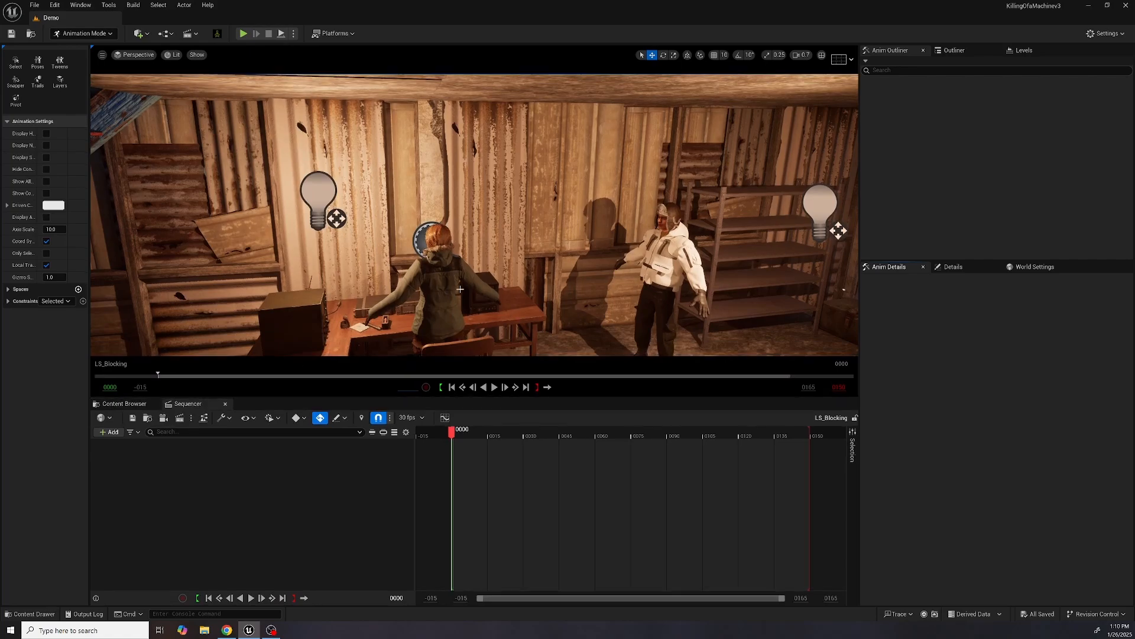
{"action": "left_click", "coordinate": [953, 50]}
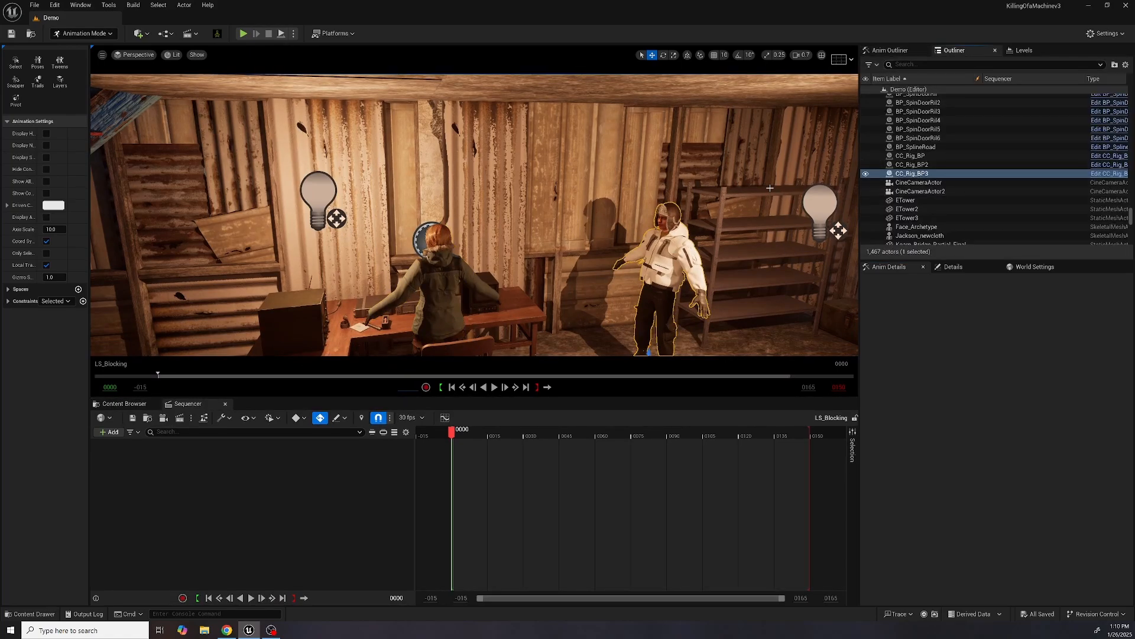
{"action": "left_click", "coordinate": [910, 165]}
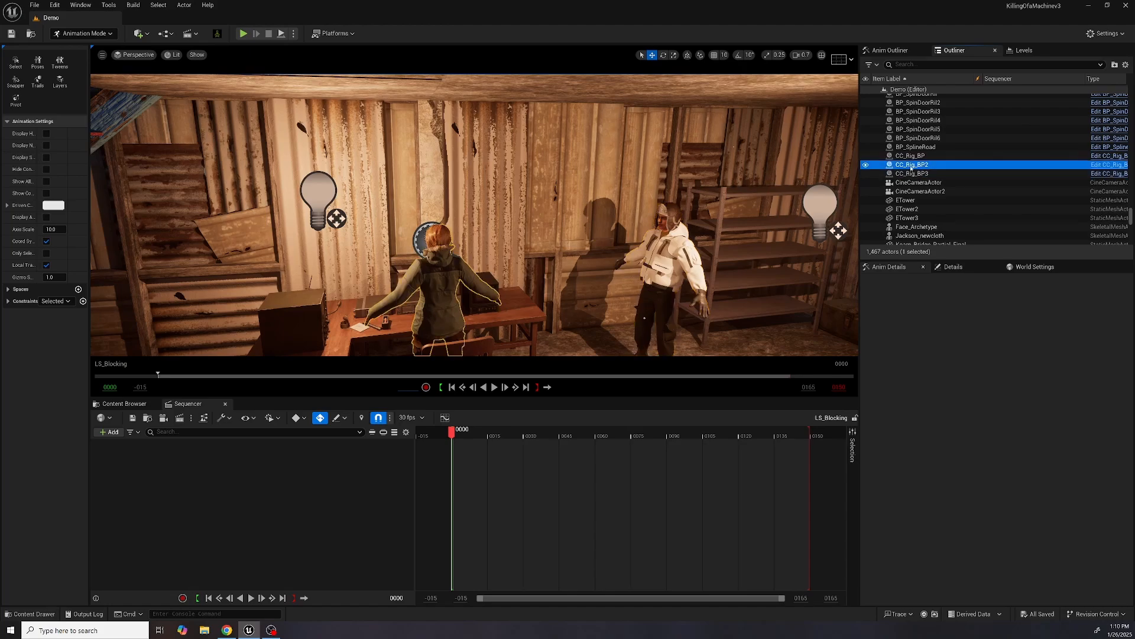
{"action": "left_click_drag", "start_coordinate": [930, 165], "coordinate": [195, 483]}
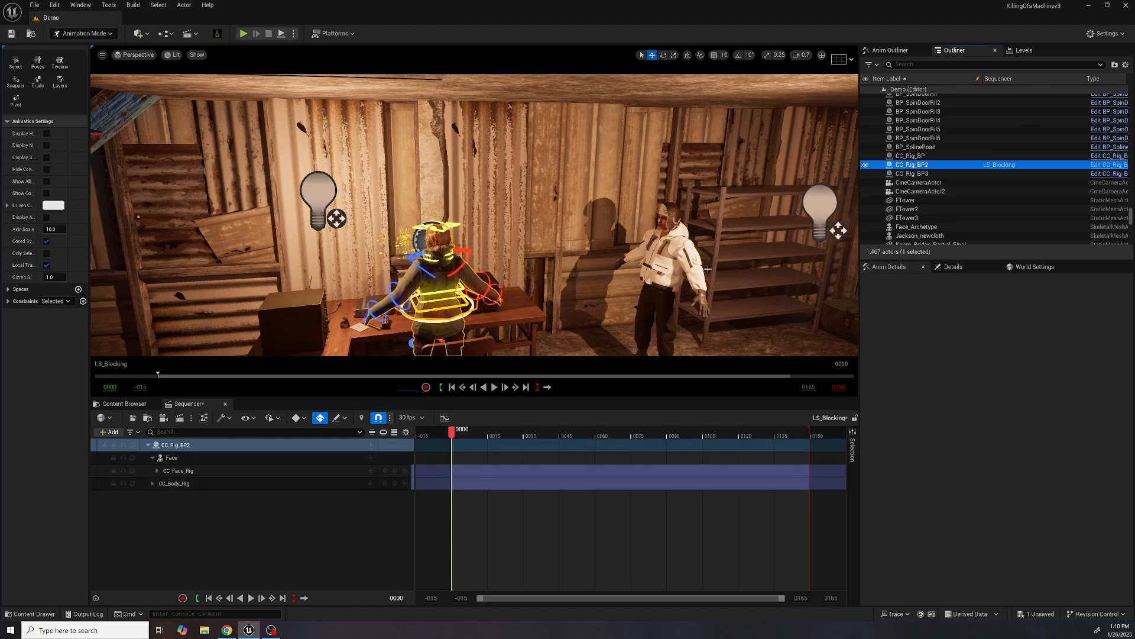
{"action": "left_click", "coordinate": [911, 173]}
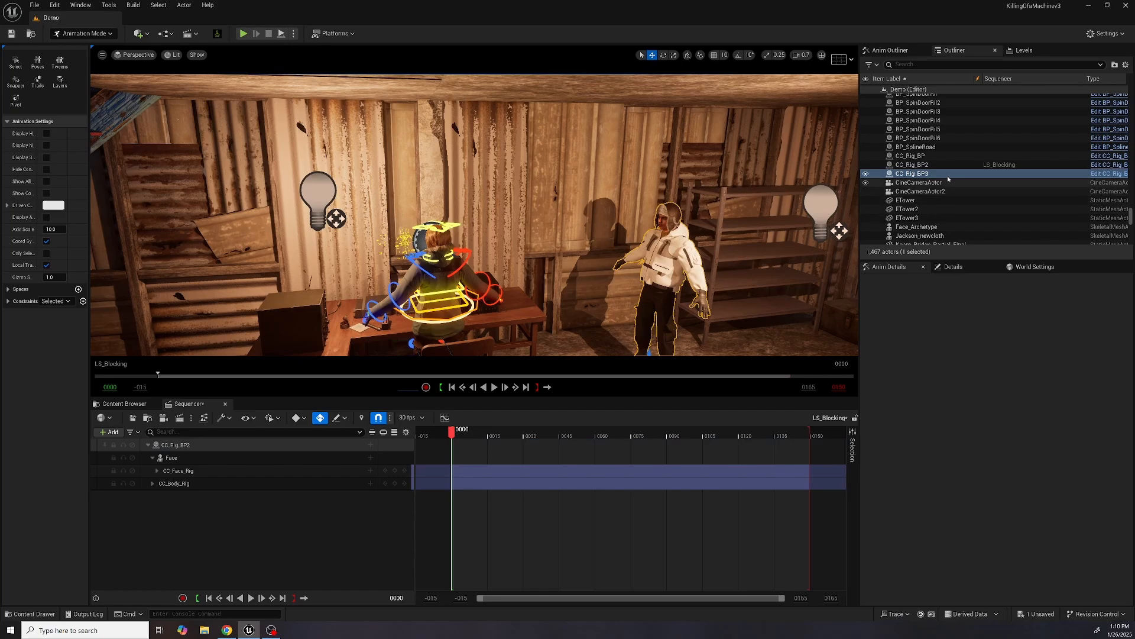
{"action": "left_click_drag", "start_coordinate": [914, 173], "coordinate": [281, 516]}
{"action": "left_click_drag", "start_coordinate": [216, 550], "coordinate": [218, 550]}
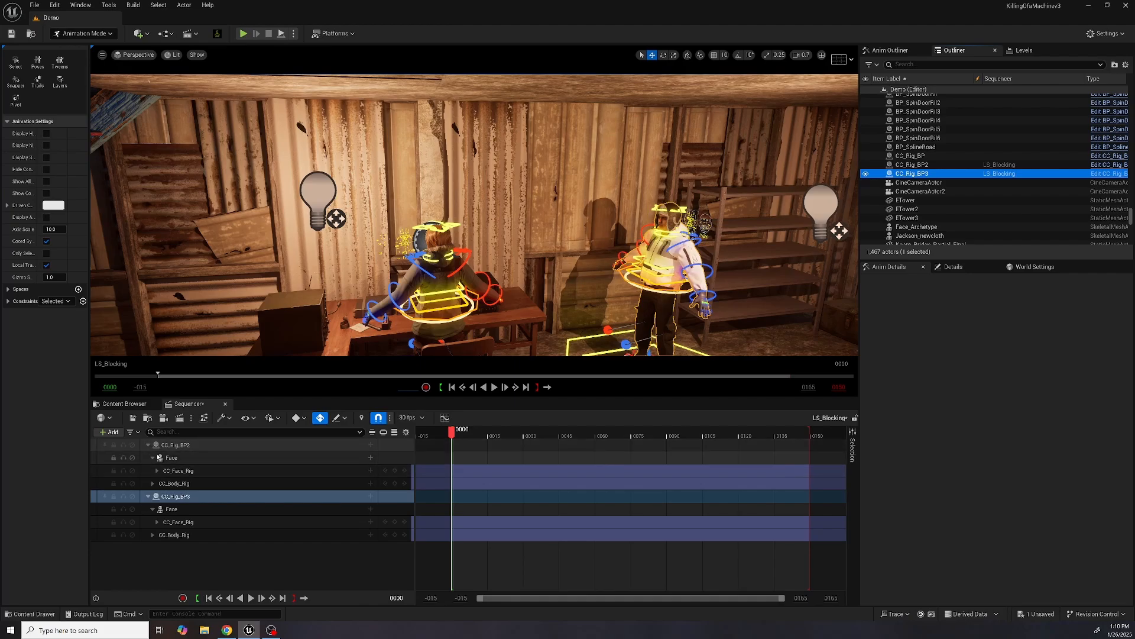
Add the Body component track to both CC_Rig_BP2 and CC_Rig_BP3 in the sequence, and reselect CC_Rig_BP2.
{"action": "left_click", "coordinate": [190, 445]}
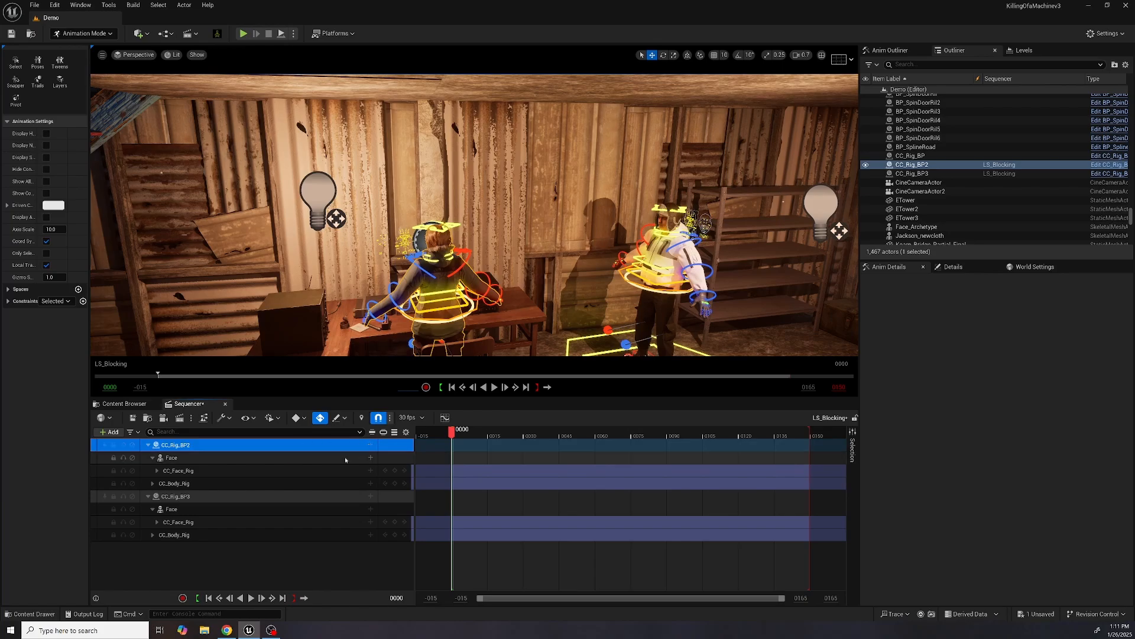
{"action": "left_click", "coordinate": [371, 446]}
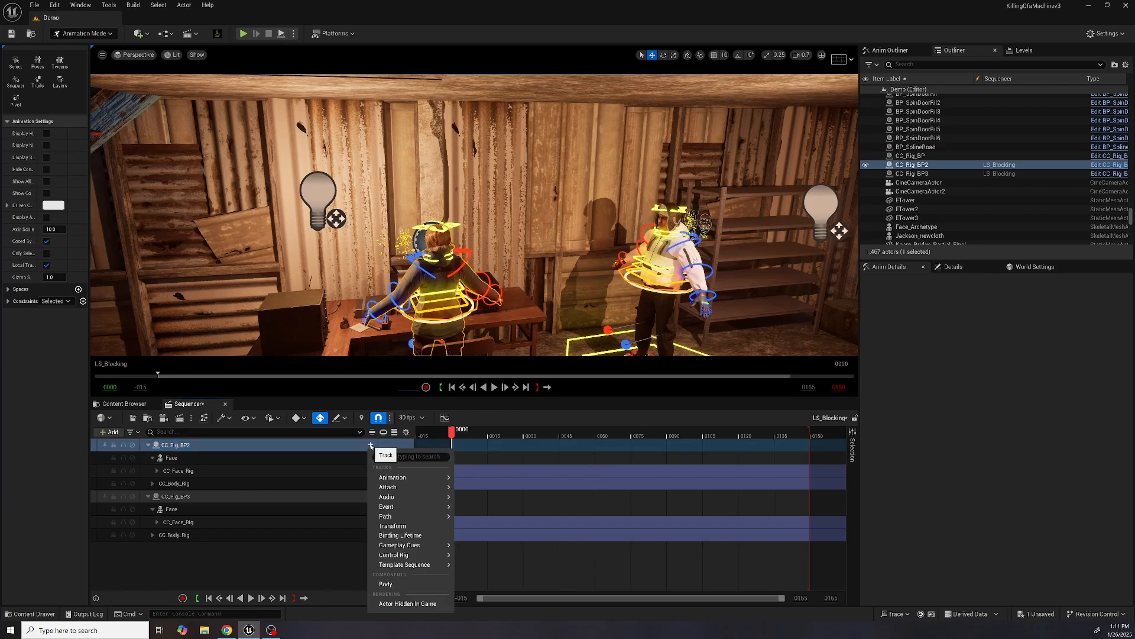
{"action": "left_click", "coordinate": [386, 584]}
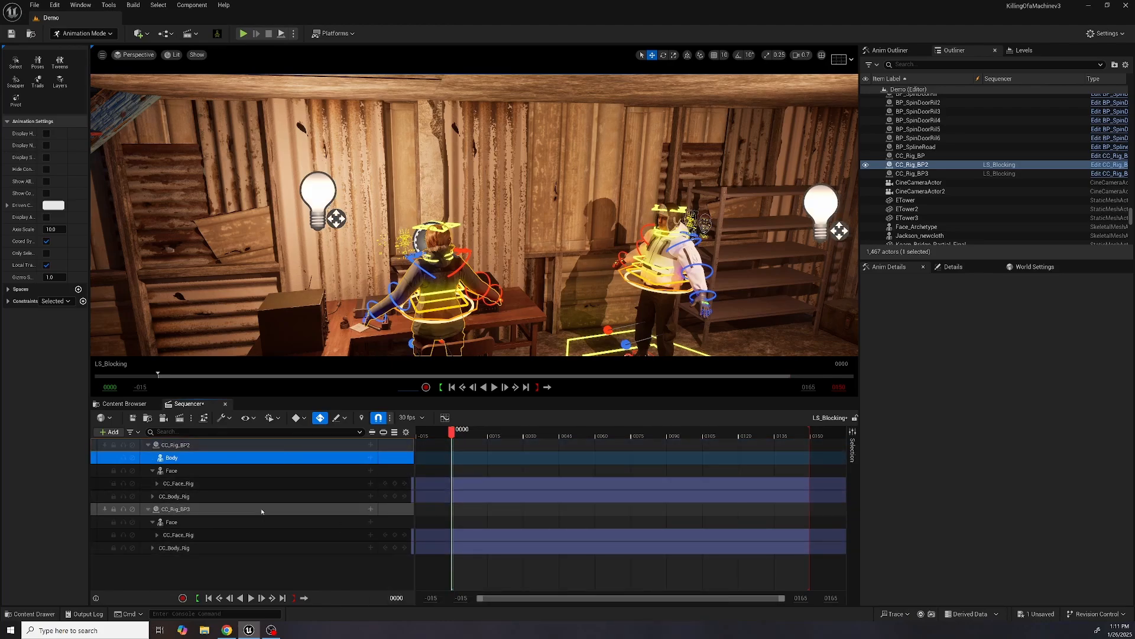
{"action": "left_click", "coordinate": [379, 512]}
{"action": "left_click", "coordinate": [371, 509]}
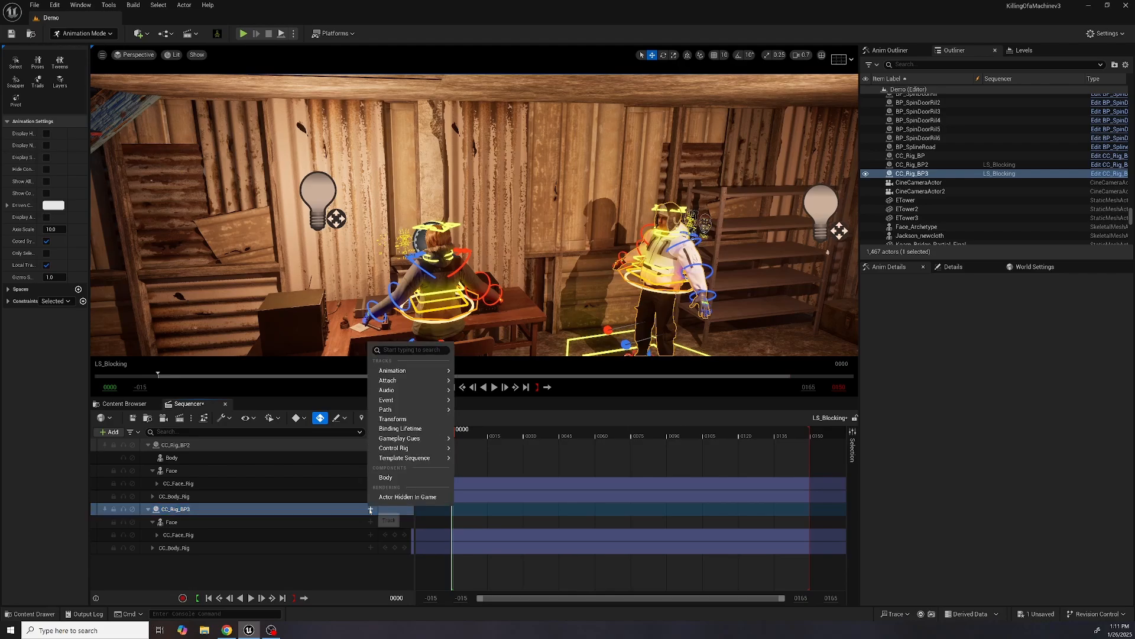
{"action": "left_click", "coordinate": [389, 478]}
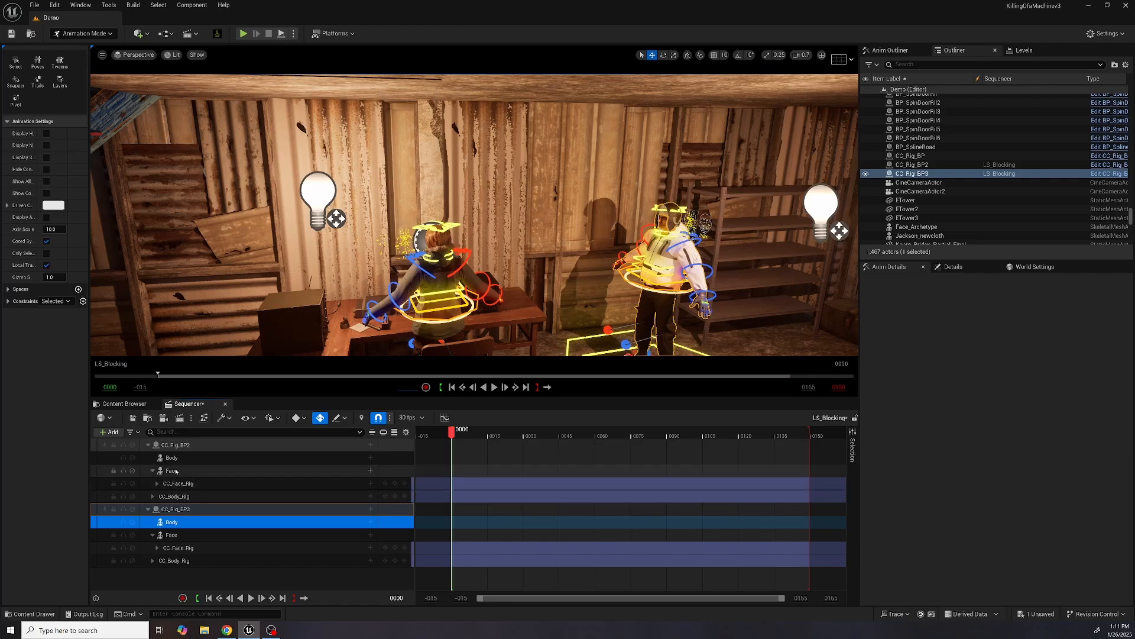
{"action": "left_click", "coordinate": [204, 446]}
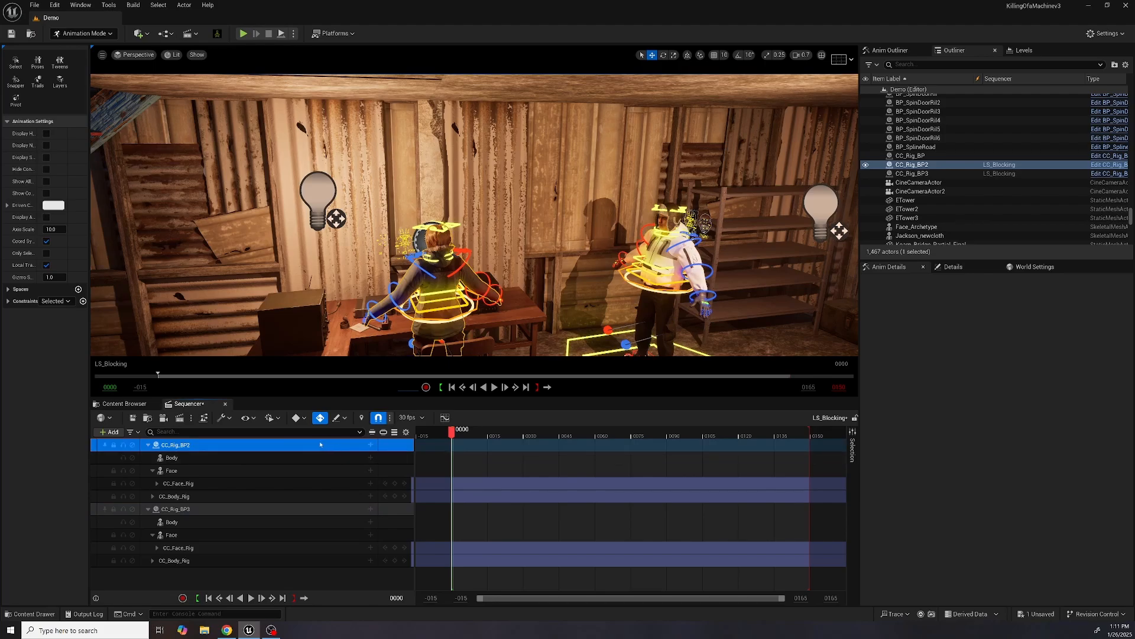
Add the Ril_PivotFixed_Scene01_Full animation to CC_Rig_BP2 in the sequence, finding it by searching for "pivotf".
{"action": "left_click", "coordinate": [183, 509]}
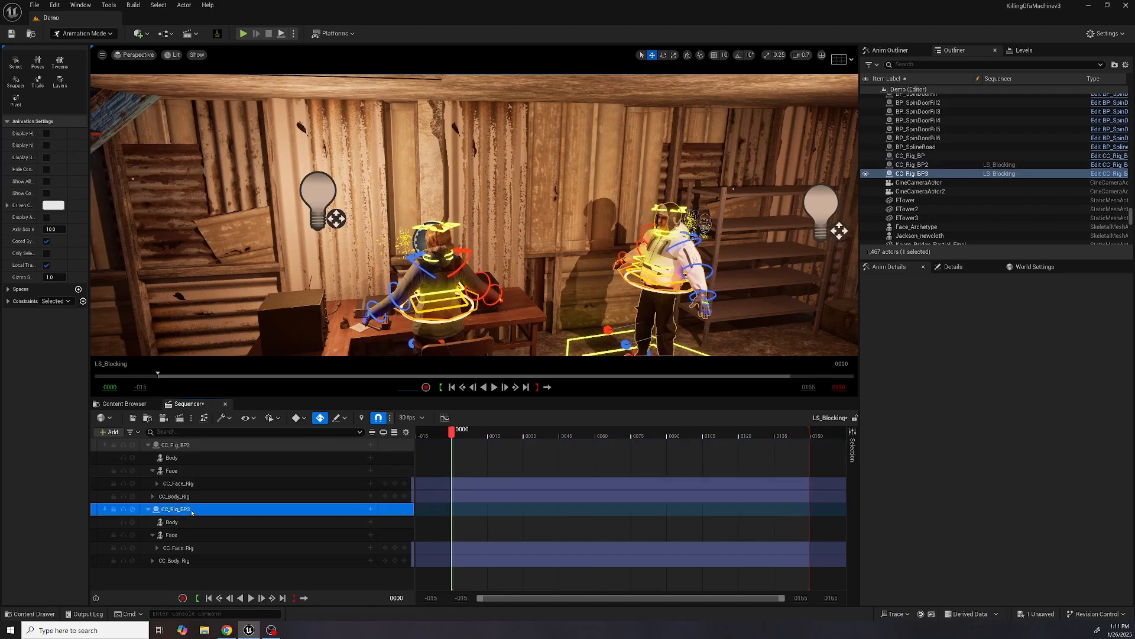
{"action": "left_click", "coordinate": [220, 444]}
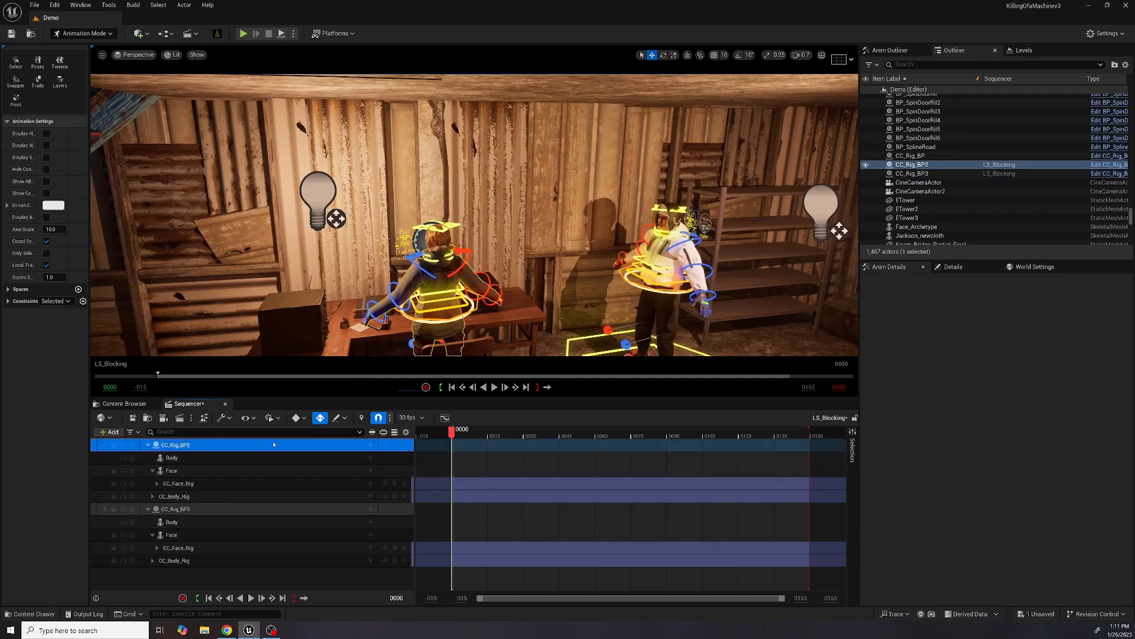
{"action": "left_click", "coordinate": [371, 444]}
{"action": "mouse_move", "coordinate": [414, 478]}
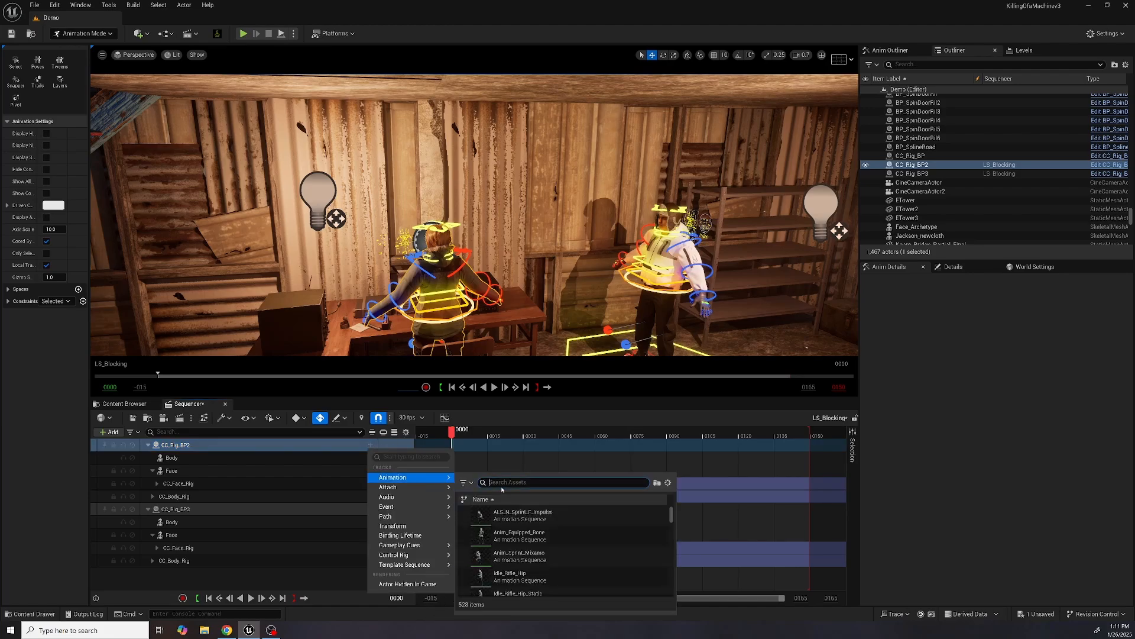
{"action": "type", "text": "pivot"}
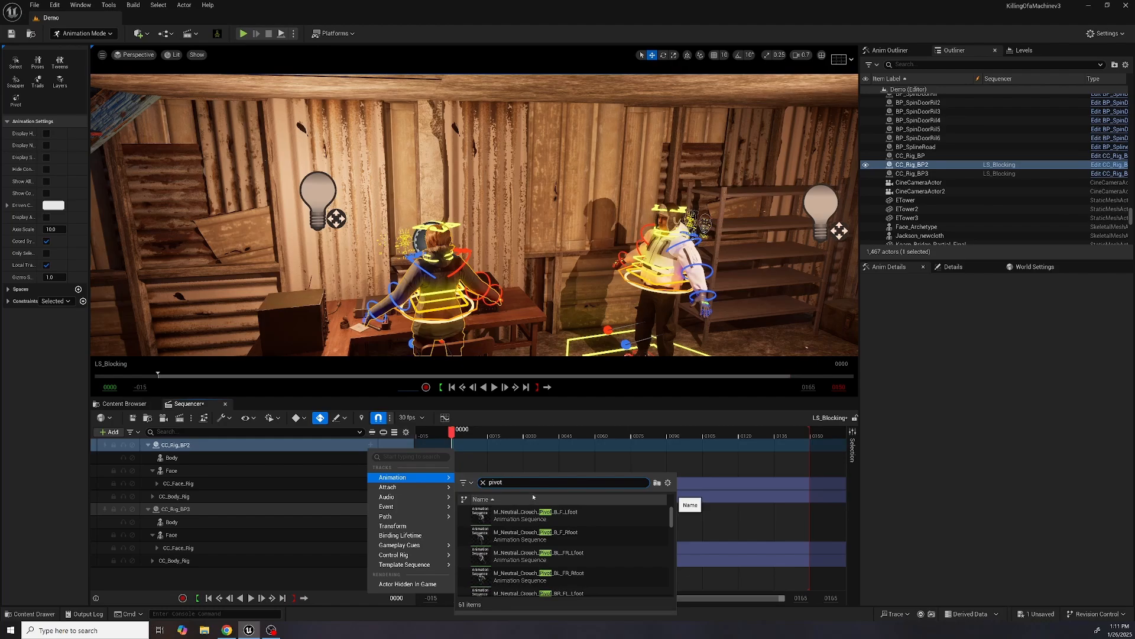
{"action": "type", "text": "f"}
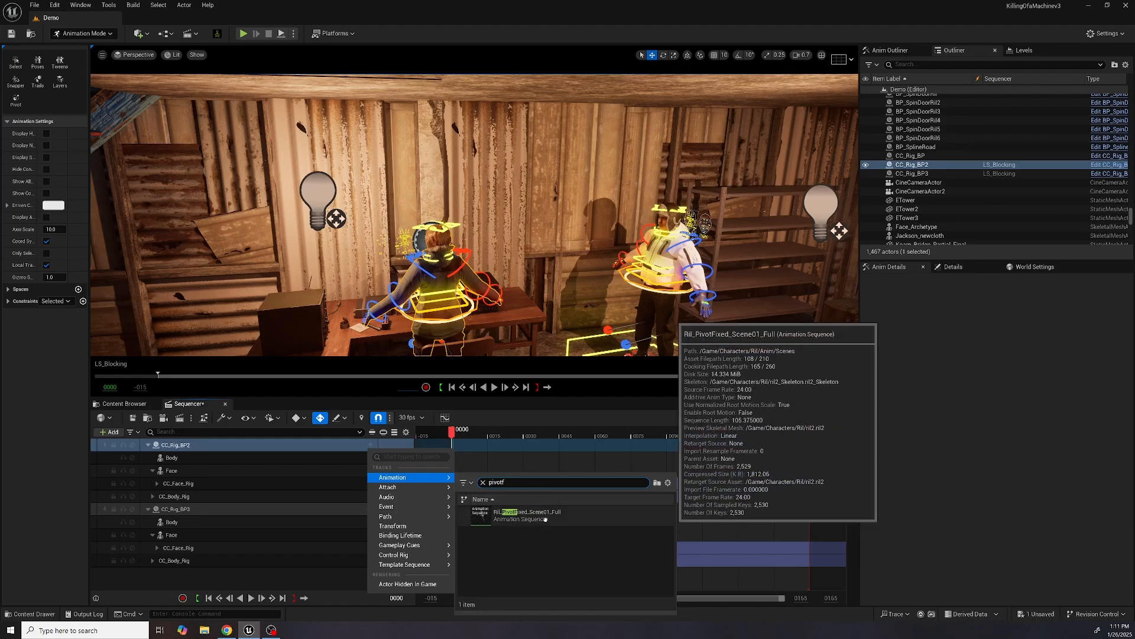
{"action": "left_click", "coordinate": [529, 520]}
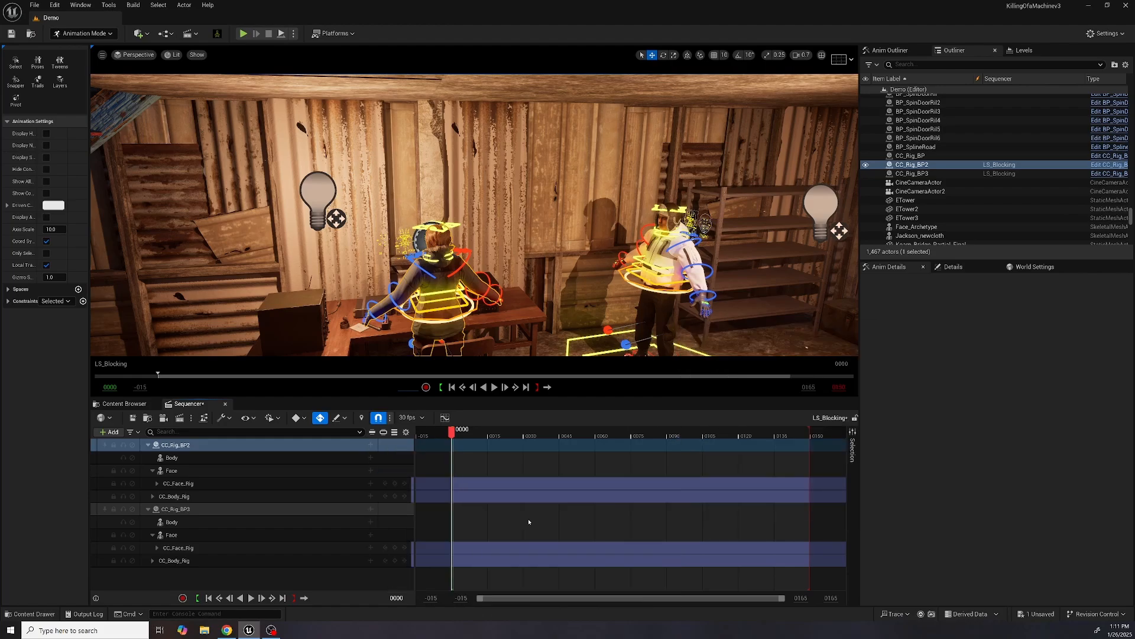
Set the sequence's frame rate to 24 fps and scrub the timeline to check the character's motion.
{"action": "left_click", "coordinate": [423, 417]}
{"action": "left_click", "coordinate": [467, 251]}
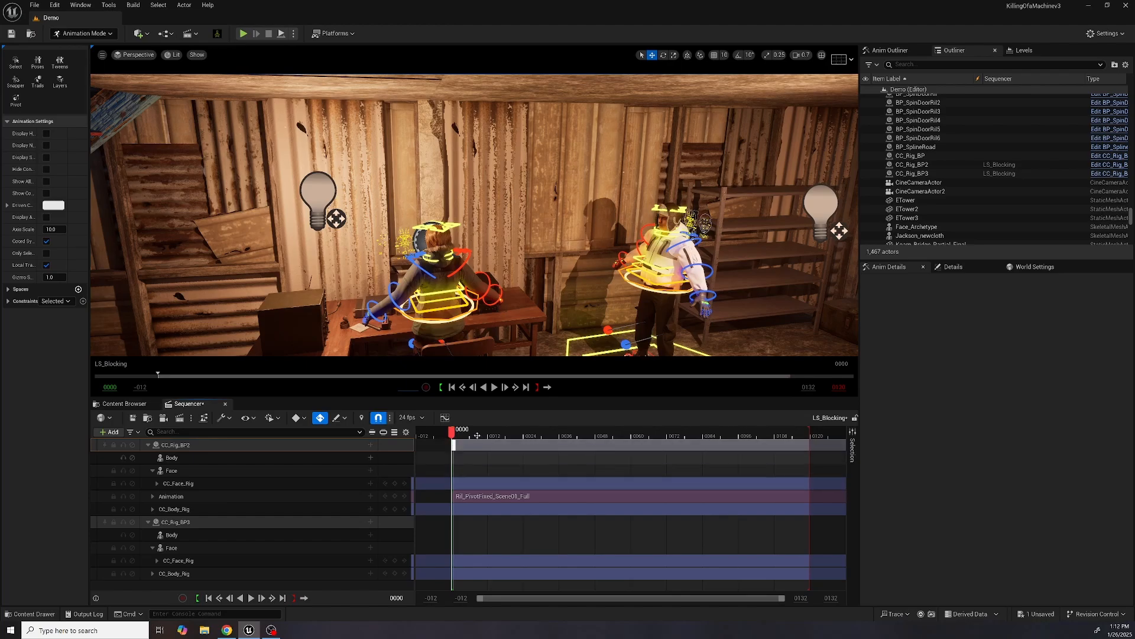
{"action": "left_click_drag", "start_coordinate": [477, 435], "coordinate": [574, 435]}
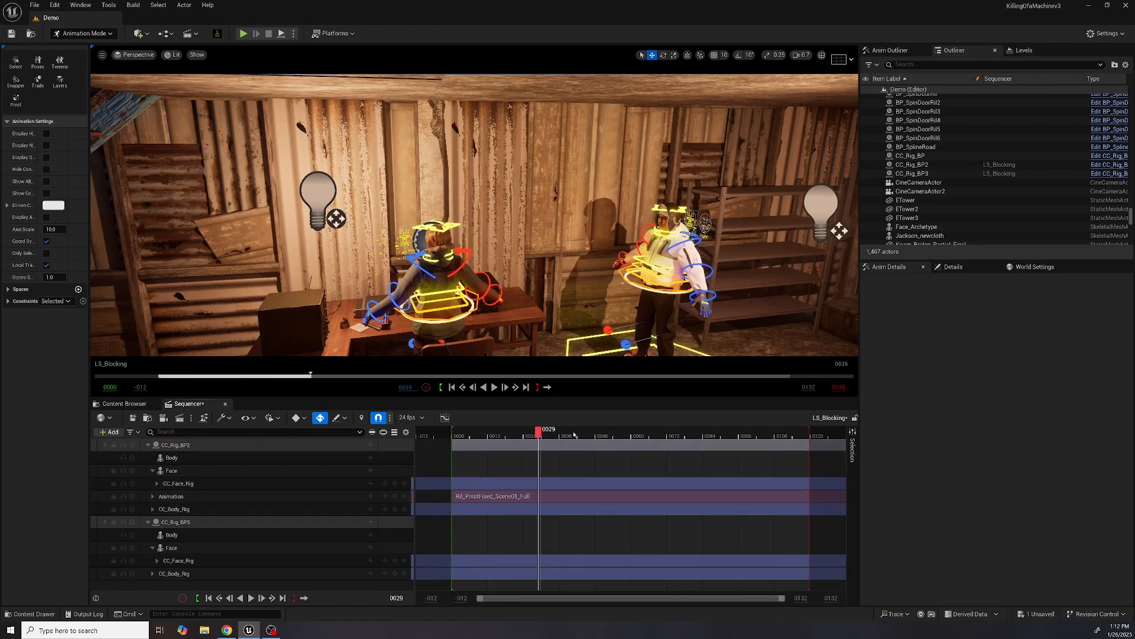
Delete the CC_Body_Rig track from CC_Rig_BP2 and scrub the timeline to review the seated character's animation up close.
{"action": "left_click", "coordinate": [202, 509]}
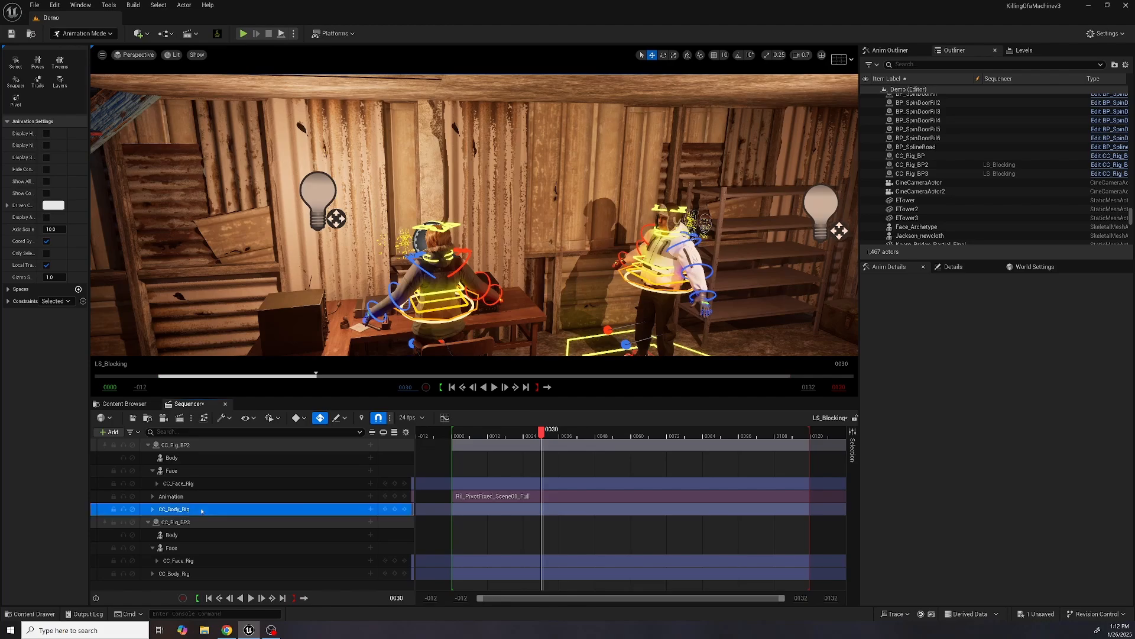
{"action": "key", "text": "Delete"}
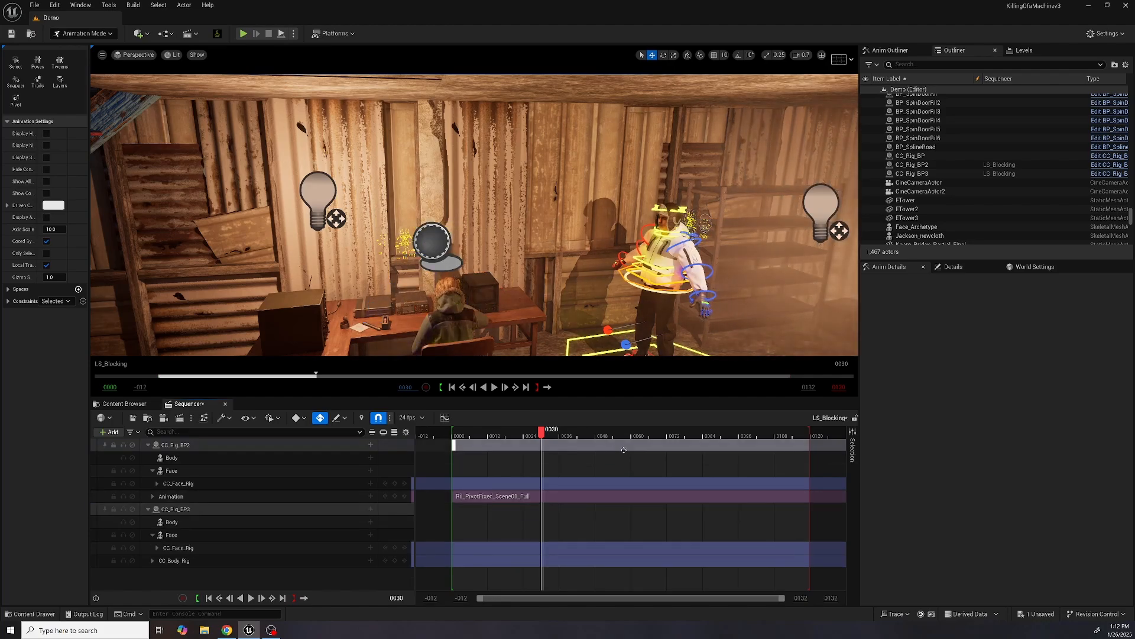
{"action": "left_click", "coordinate": [528, 435]}
{"action": "left_click_drag", "start_coordinate": [525, 433], "coordinate": [556, 435]}
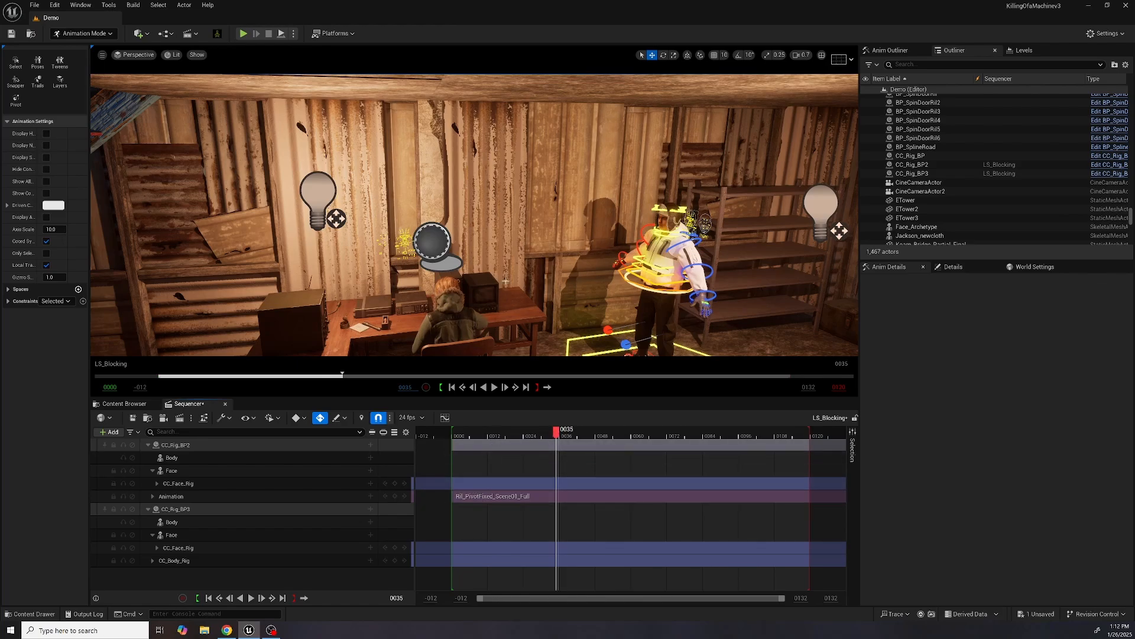
{"action": "right_click_drag", "start_coordinate": [526, 308], "coordinate": [468, 272]}
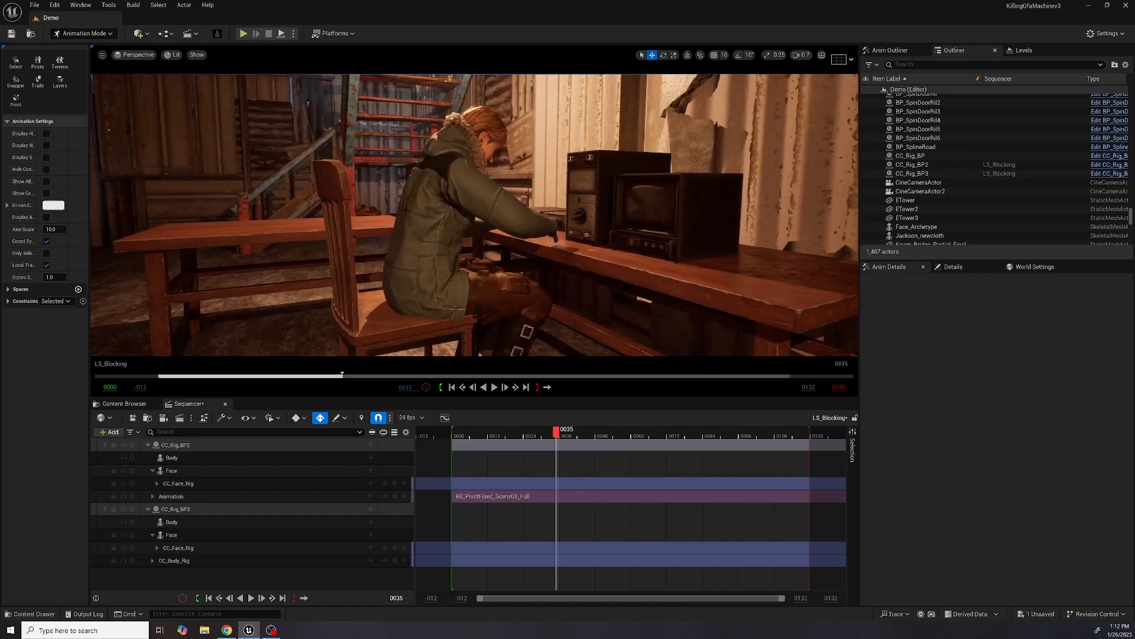
{"action": "mouse_move", "coordinate": [551, 433]}
{"action": "left_mouse_down"}
{"action": "mouse_move", "coordinate": [608, 433]}
{"action": "mouse_move", "coordinate": [541, 433]}
{"action": "left_mouse_up"}
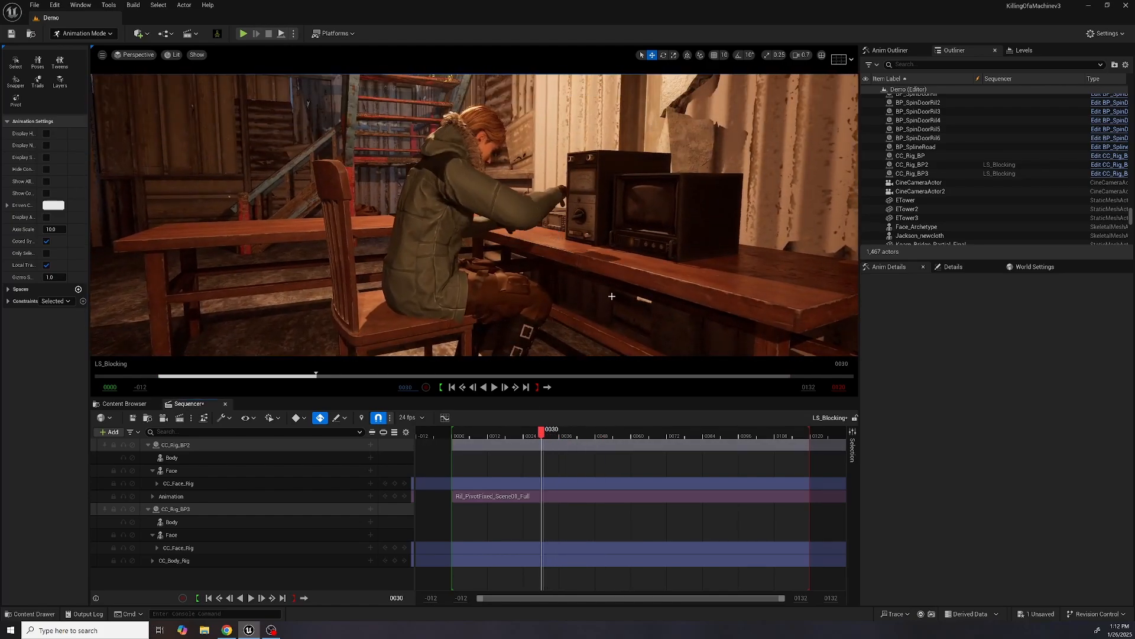
{"action": "right_click_drag", "start_coordinate": [535, 314], "coordinate": [754, 340]}
{"action": "right_click_drag", "start_coordinate": [503, 215], "coordinate": [459, 217]}
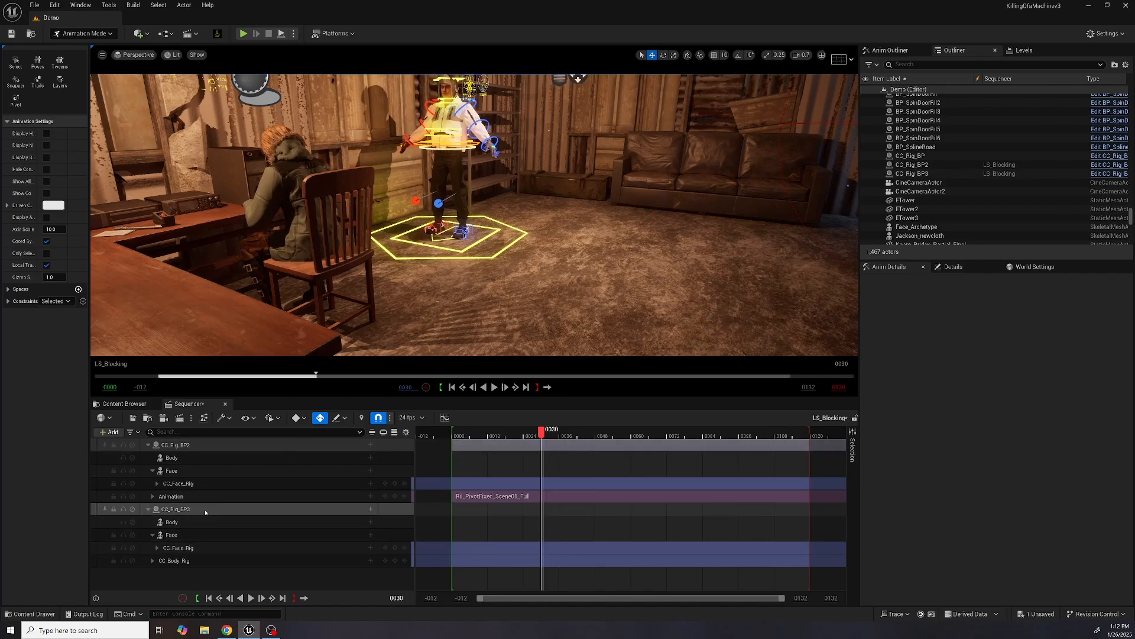
Add the Paul_PivotFix_SceneFull animation to the Body component of CC_Rig_BP3, finding it by searching for "paul".
{"action": "left_click", "coordinate": [308, 509]}
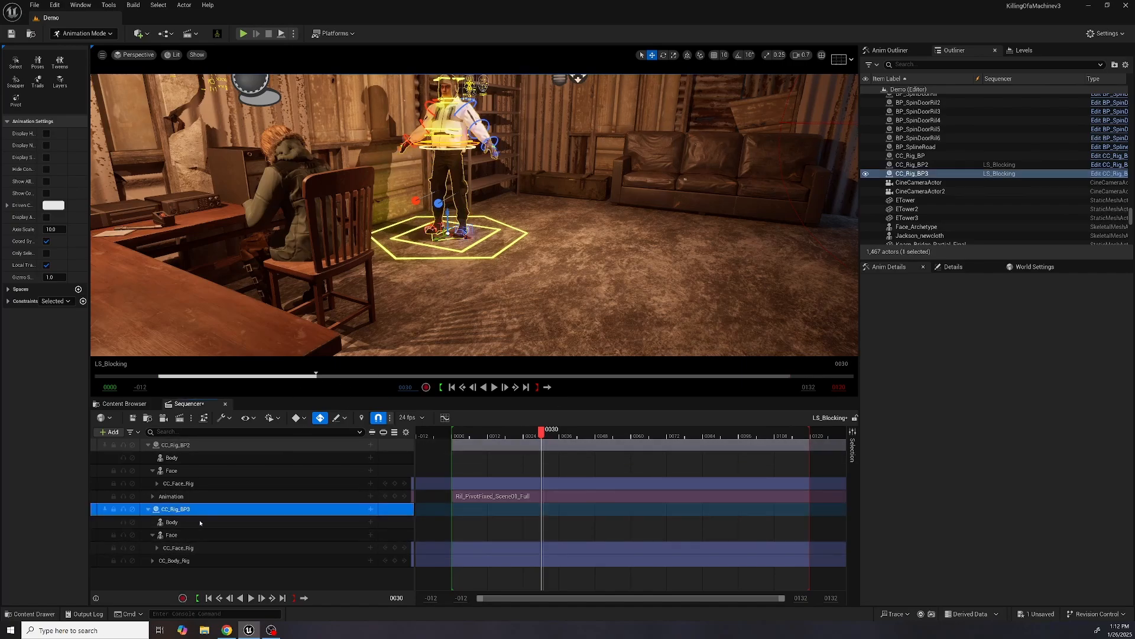
{"action": "left_click", "coordinate": [375, 525]}
{"action": "left_click", "coordinate": [371, 522]}
{"action": "mouse_move", "coordinate": [406, 98]}
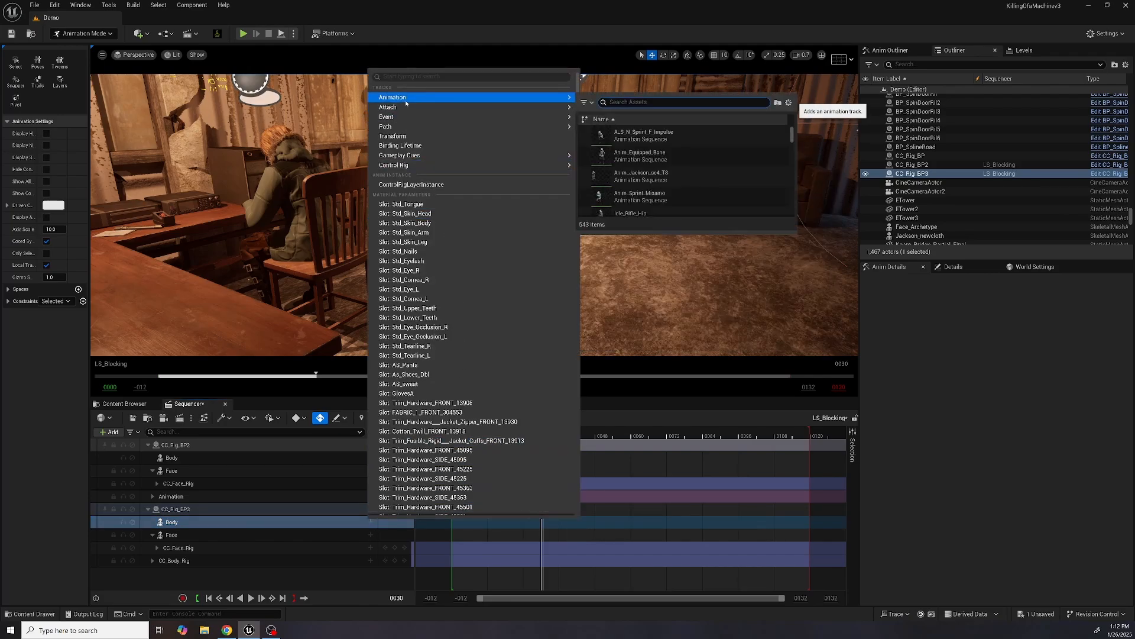
{"action": "type", "text": "pau"}
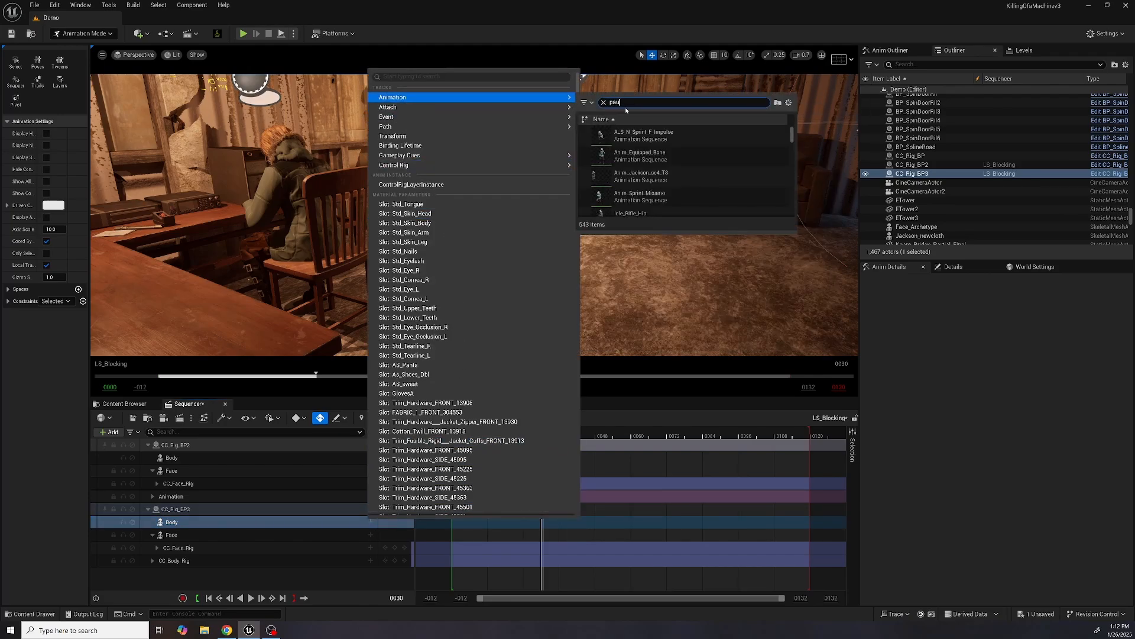
{"action": "type", "text": "l"}
{"action": "left_click", "coordinate": [632, 155]}
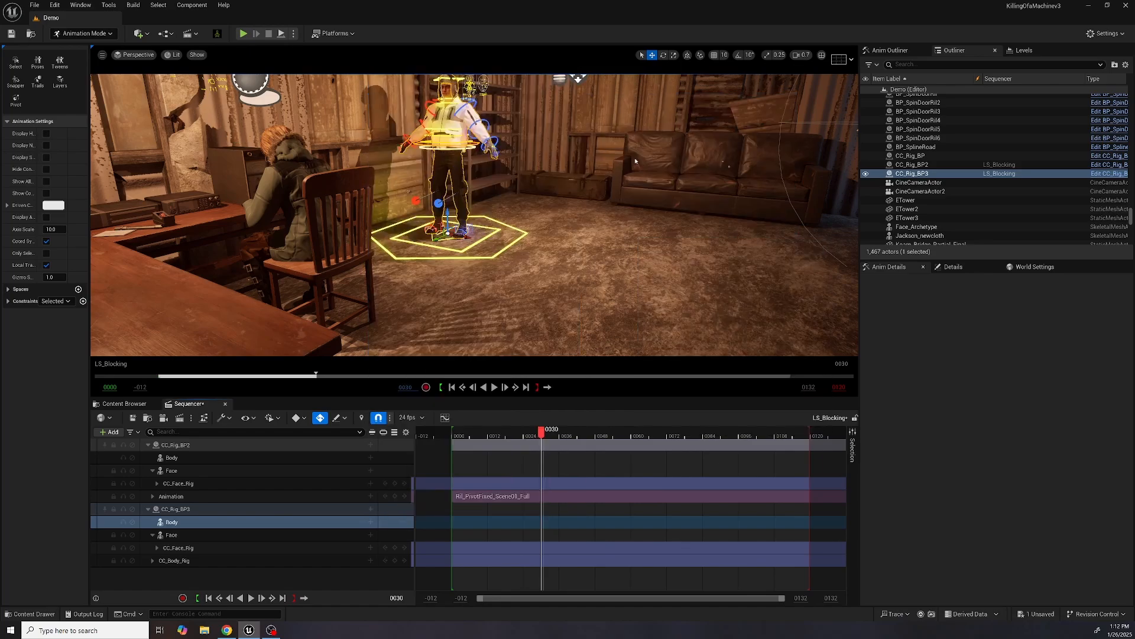
Delete the CC_Body_Rig track from CC_Rig_BP3 and scrub the timeline to review the standing character's animation.
{"action": "left_click_drag", "start_coordinate": [568, 516], "coordinate": [478, 516]}
{"action": "left_click_drag", "start_coordinate": [522, 438], "coordinate": [489, 436]}
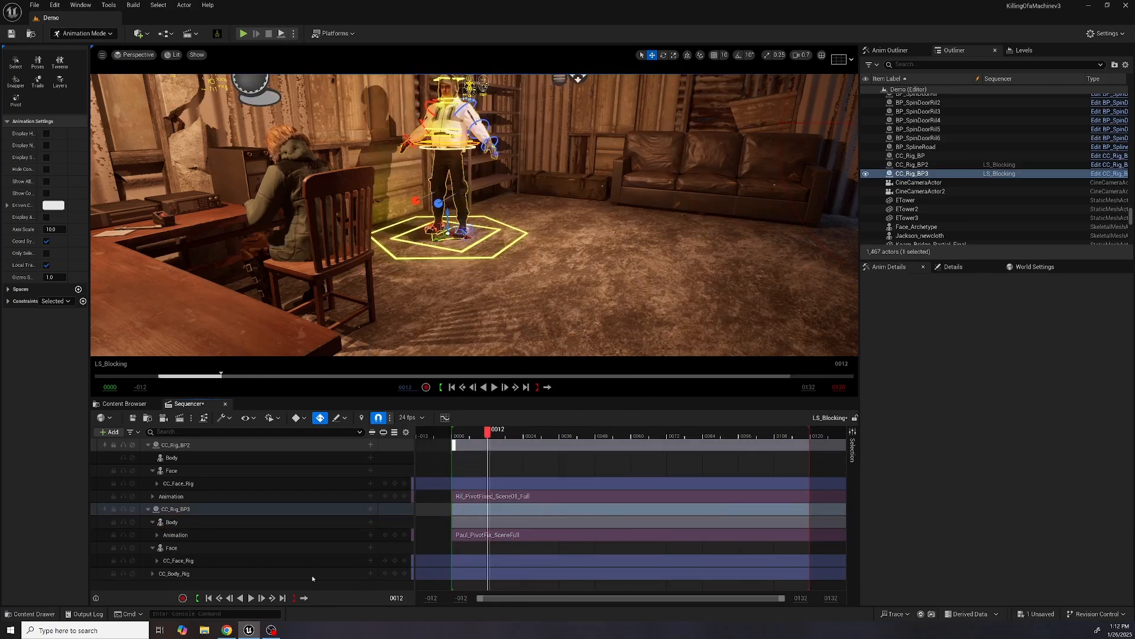
{"action": "left_click", "coordinate": [195, 574]}
{"action": "key", "text": "Delete"}
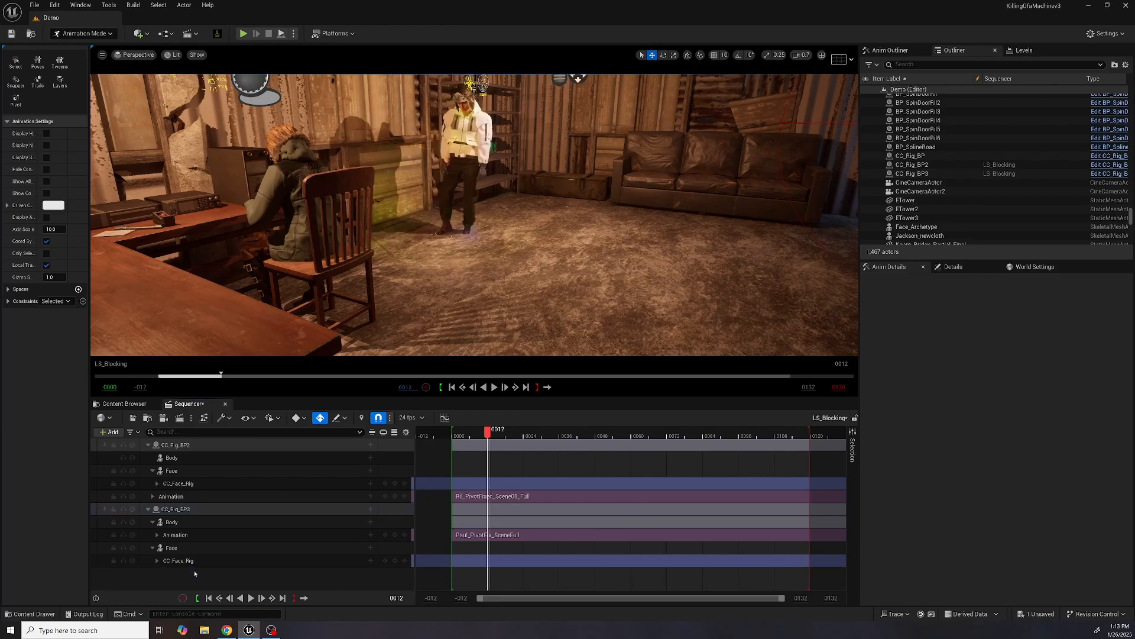
{"action": "left_click", "coordinate": [475, 436]}
{"action": "mouse_move", "coordinate": [475, 436]}
{"action": "left_mouse_down"}
{"action": "mouse_move", "coordinate": [464, 436]}
{"action": "mouse_move", "coordinate": [494, 436]}
{"action": "left_mouse_up"}
{"action": "right_click_drag", "start_coordinate": [473, 219], "coordinate": [491, 252]}
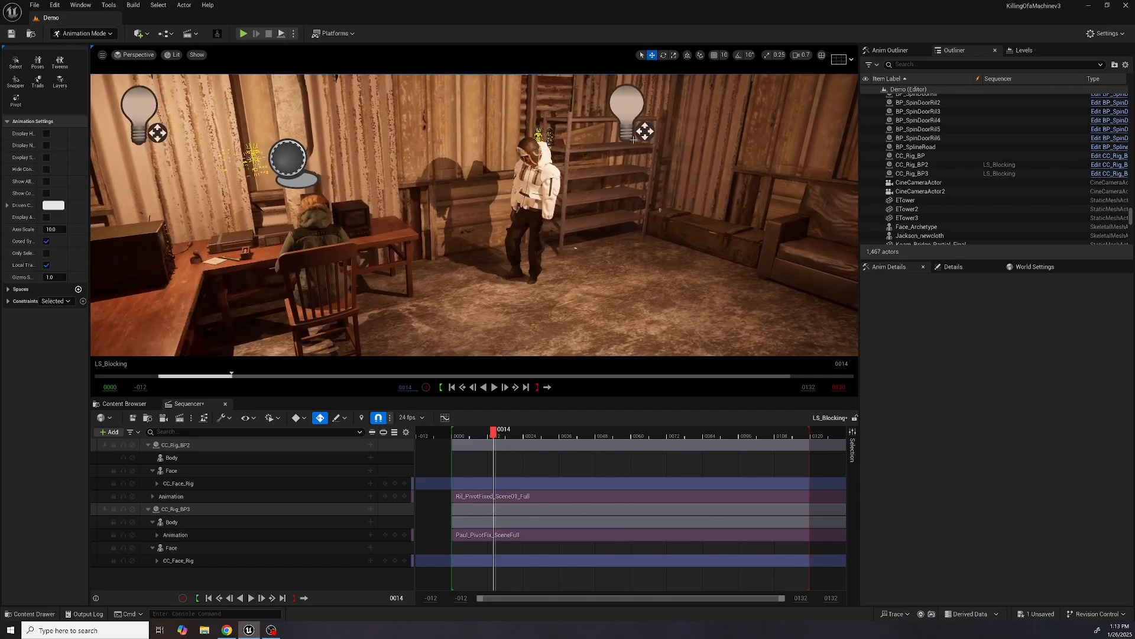
Trim both animation clips at frame 3, shift them back to start at frame 0, and play the sequence.
{"action": "left_click", "coordinate": [626, 107]}
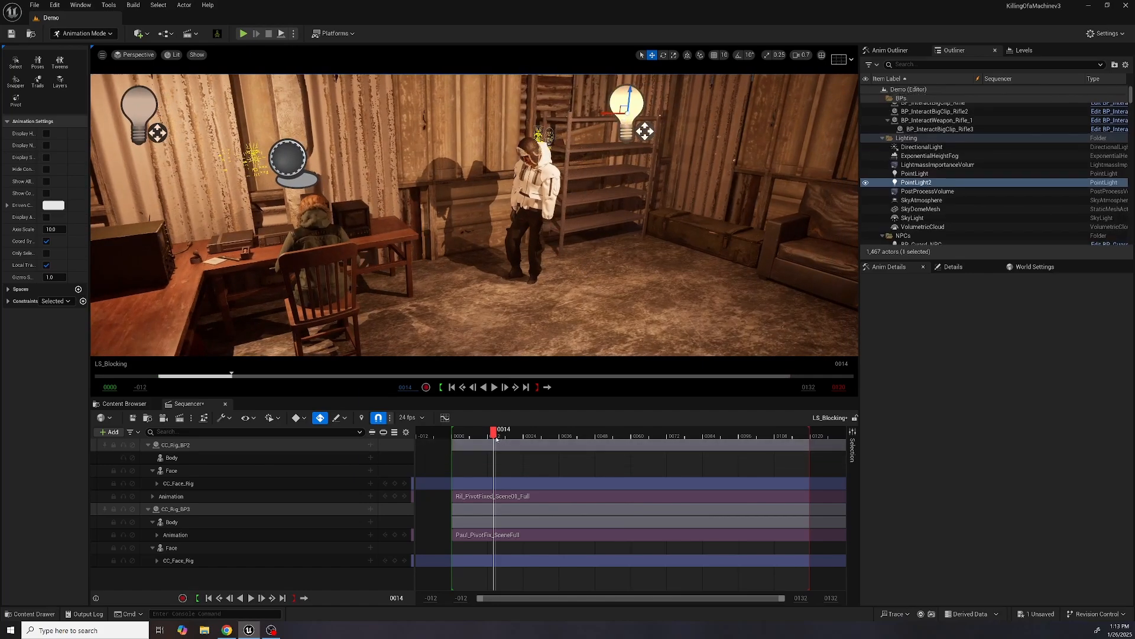
{"action": "left_click_drag", "start_coordinate": [494, 436], "coordinate": [463, 436]}
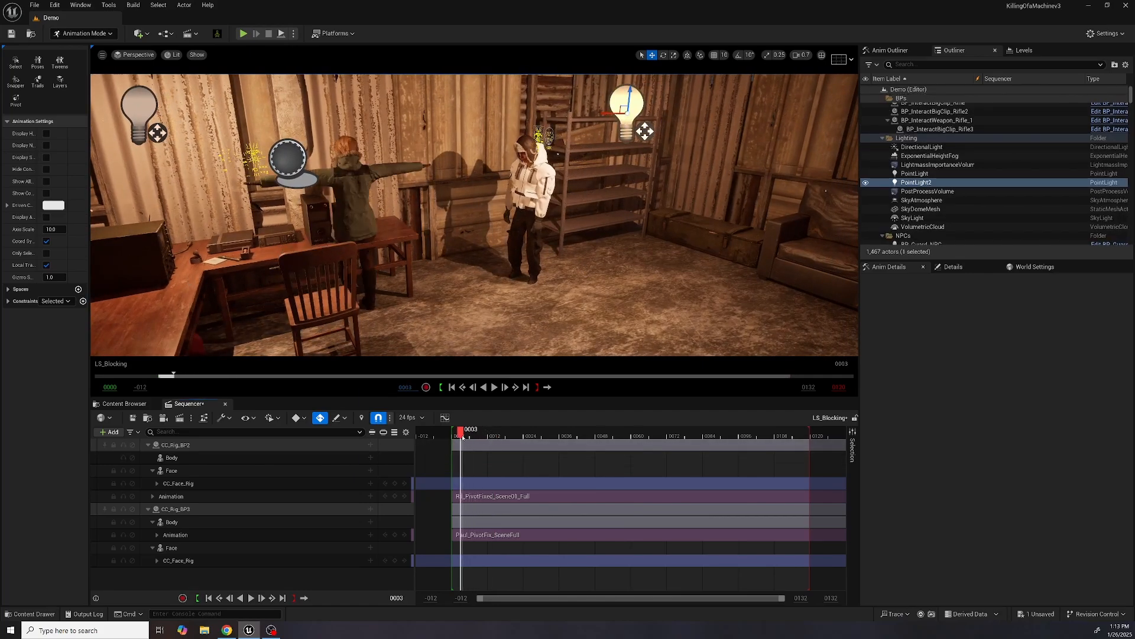
{"action": "mouse_move", "coordinate": [457, 497]}
{"action": "left_mouse_down"}
{"action": "mouse_move", "coordinate": [464, 534]}
{"action": "mouse_move", "coordinate": [468, 498]}
{"action": "left_mouse_up"}
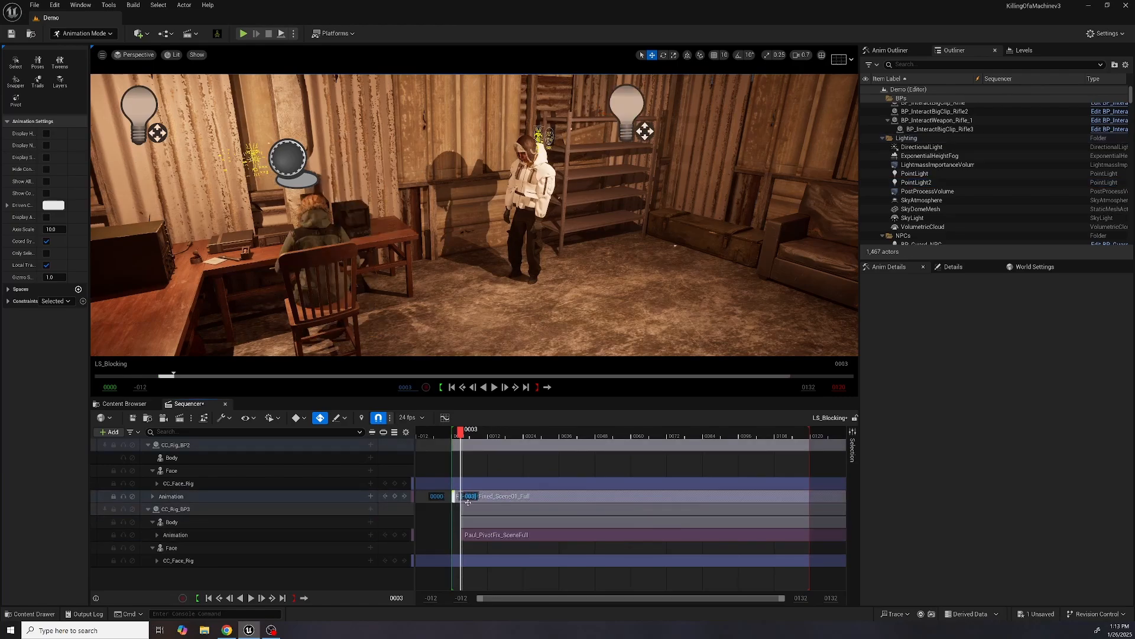
{"action": "left_click_drag", "start_coordinate": [479, 536], "coordinate": [472, 538]}
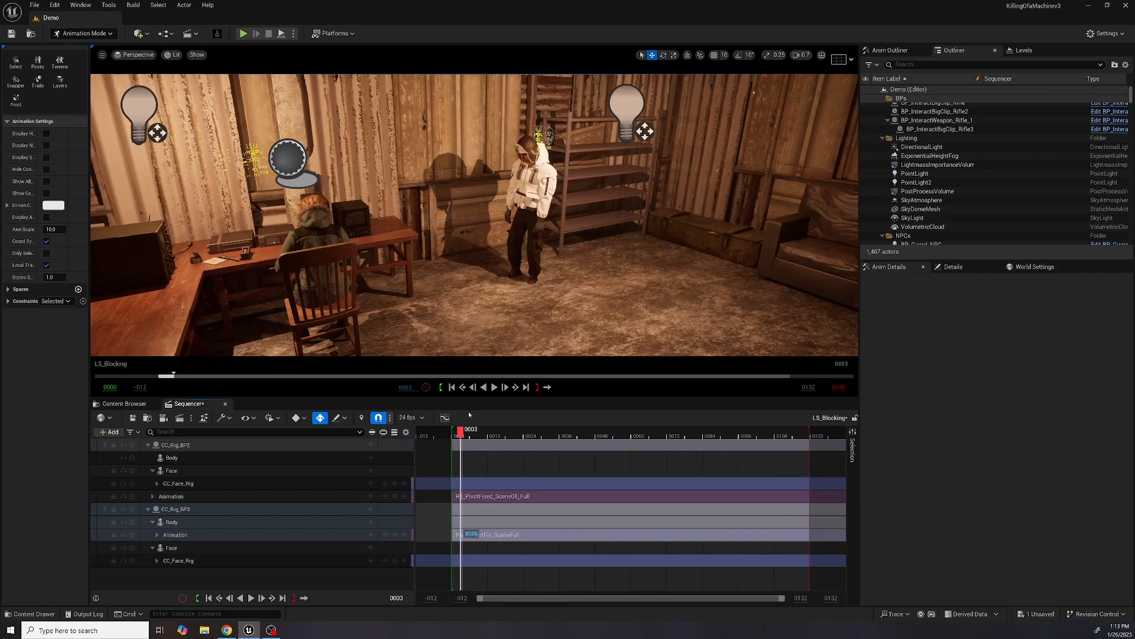
{"action": "left_click_drag", "start_coordinate": [463, 434], "coordinate": [453, 434]}
{"action": "left_click_drag", "start_coordinate": [453, 497], "coordinate": [468, 496]}
{"action": "key", "text": "space"}
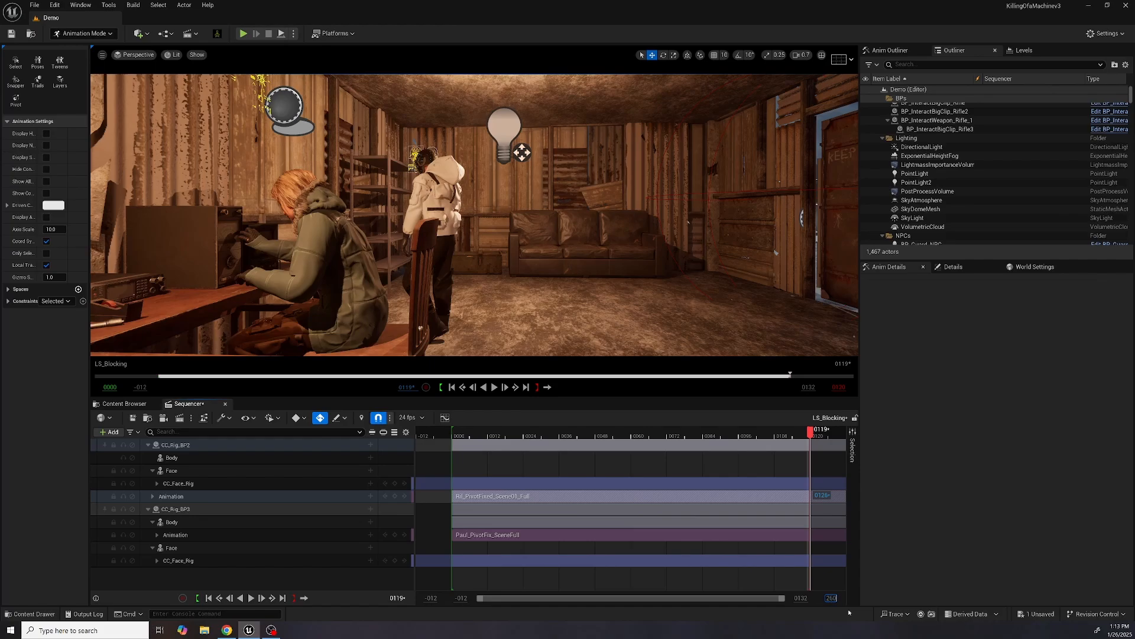
Extend the timeline's working range to frame 2600 and set the sequence's playback end at frame 2476.
{"action": "key", "text": "Return"}
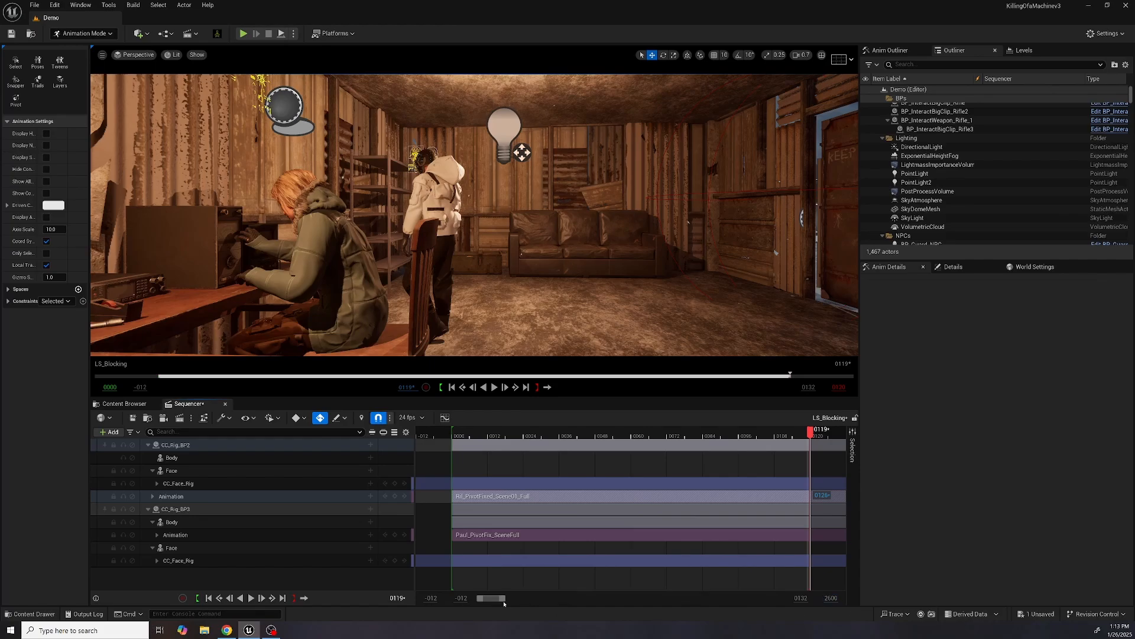
{"action": "left_click_drag", "start_coordinate": [503, 599], "coordinate": [787, 599]}
{"action": "left_click_drag", "start_coordinate": [808, 435], "coordinate": [826, 436]}
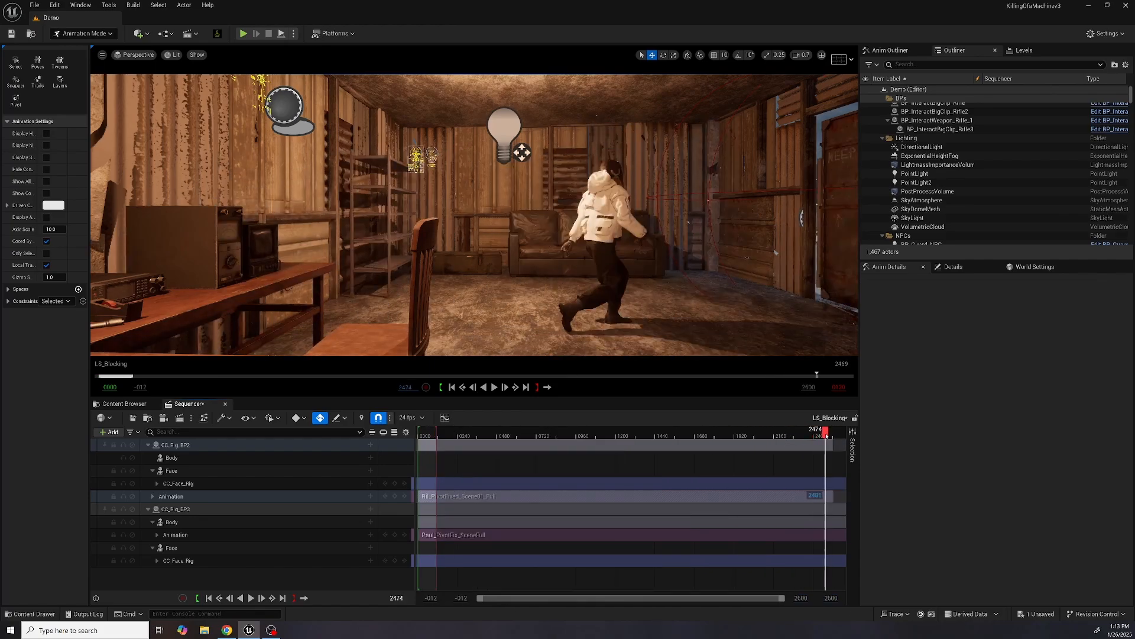
{"action": "right_click", "coordinate": [827, 436]}
{"action": "left_click", "coordinate": [831, 468]}
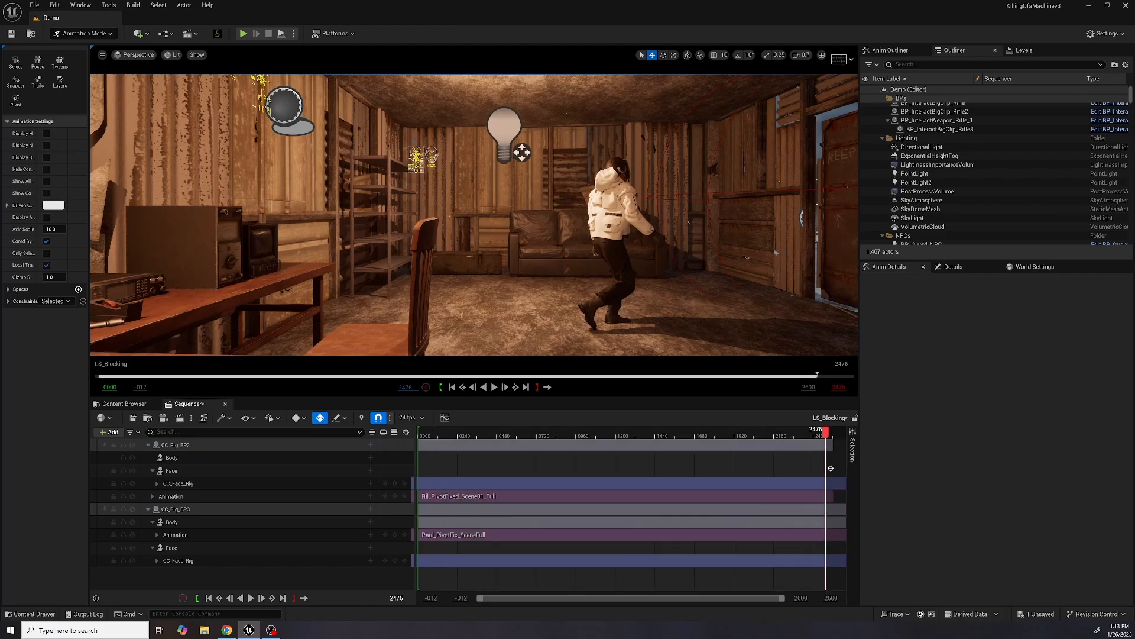
Scrub back to frame 470 to review both characters from the desk, and save the LS_Blocking sequence.
{"action": "left_click_drag", "start_coordinate": [709, 437], "coordinate": [495, 436]}
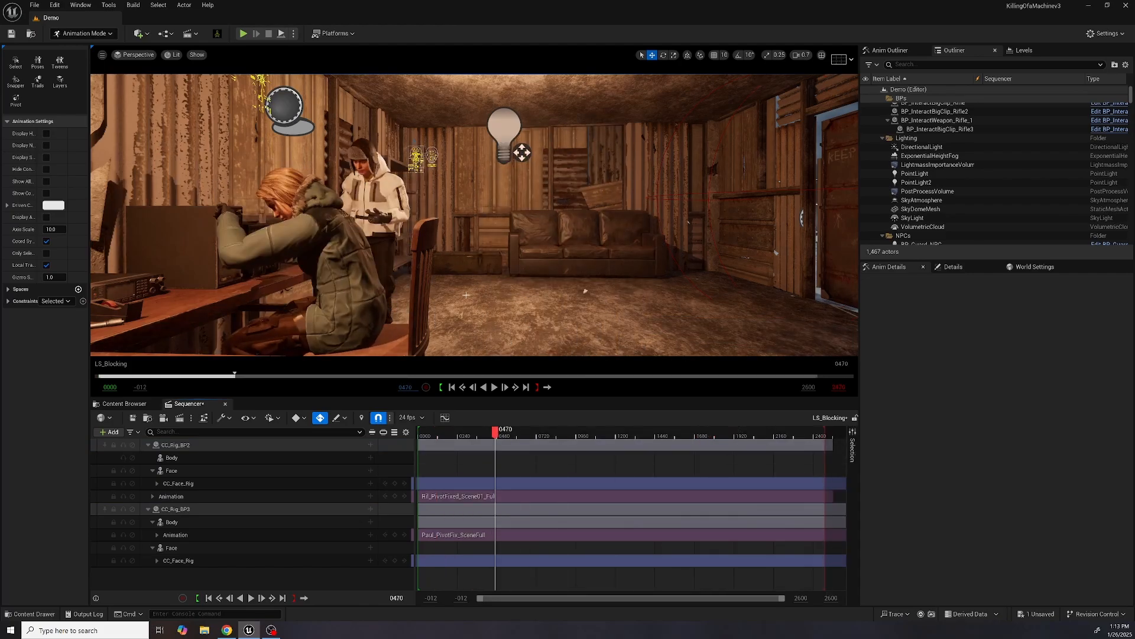
{"action": "right_click_drag", "start_coordinate": [466, 295], "coordinate": [532, 310]}
{"action": "left_click", "coordinate": [133, 418]}
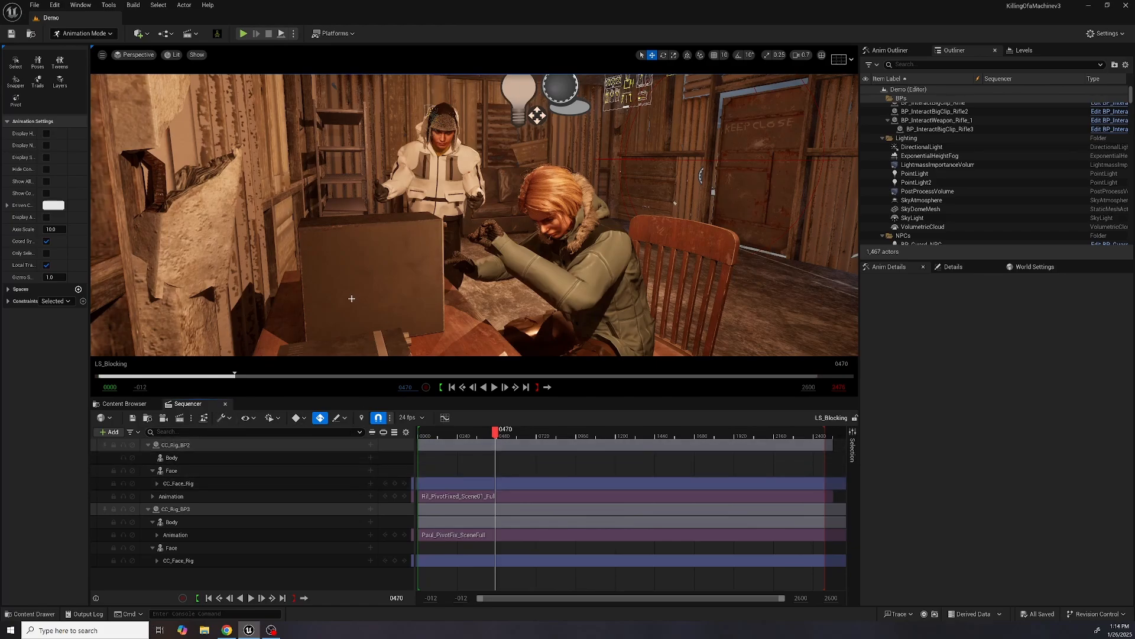
{"action": "left_click", "coordinate": [140, 406]}
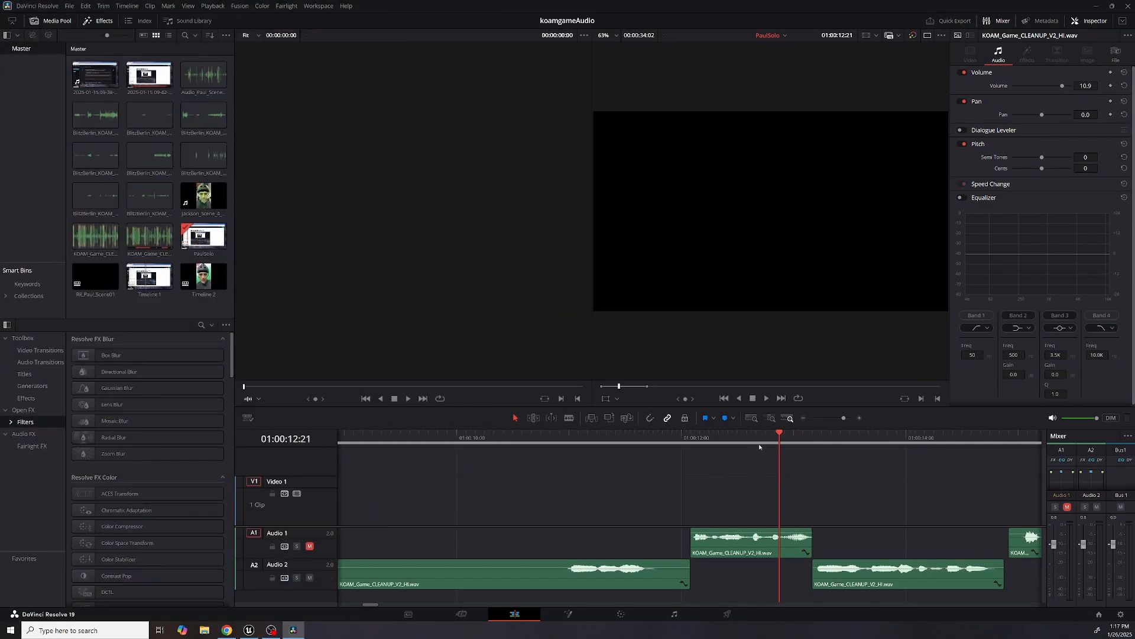
Switch to DaVinci Resolve, scrub the PaulSolo timeline's dialogue clips, and mute the Audio 2 track.
{"action": "left_click_drag", "start_coordinate": [760, 442], "coordinate": [604, 460]}
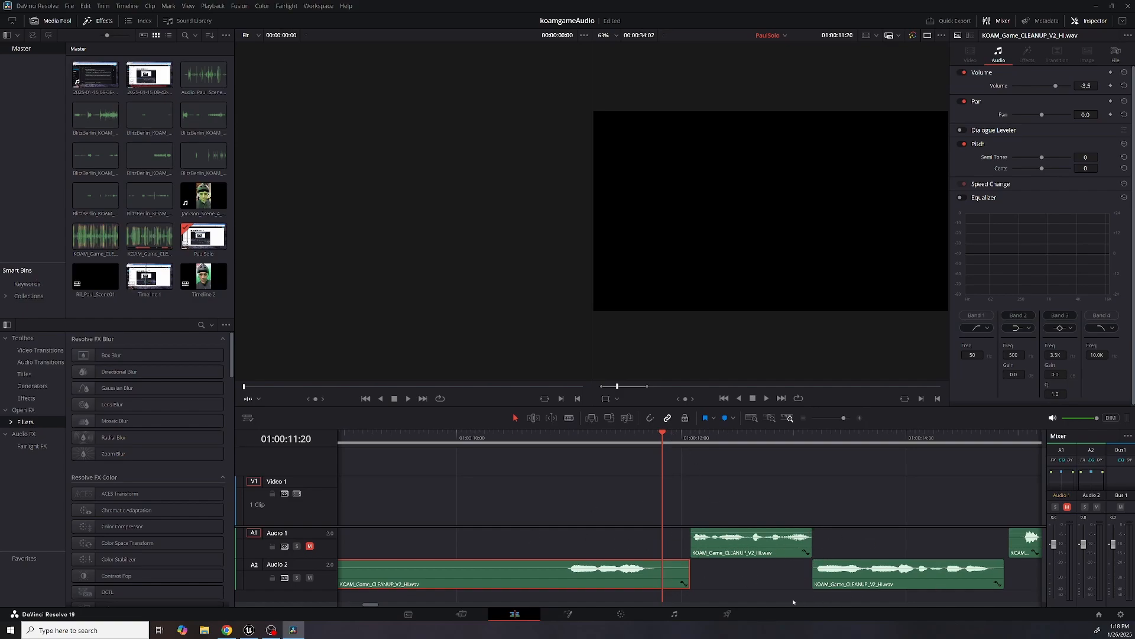
{"action": "left_click", "coordinate": [310, 577]}
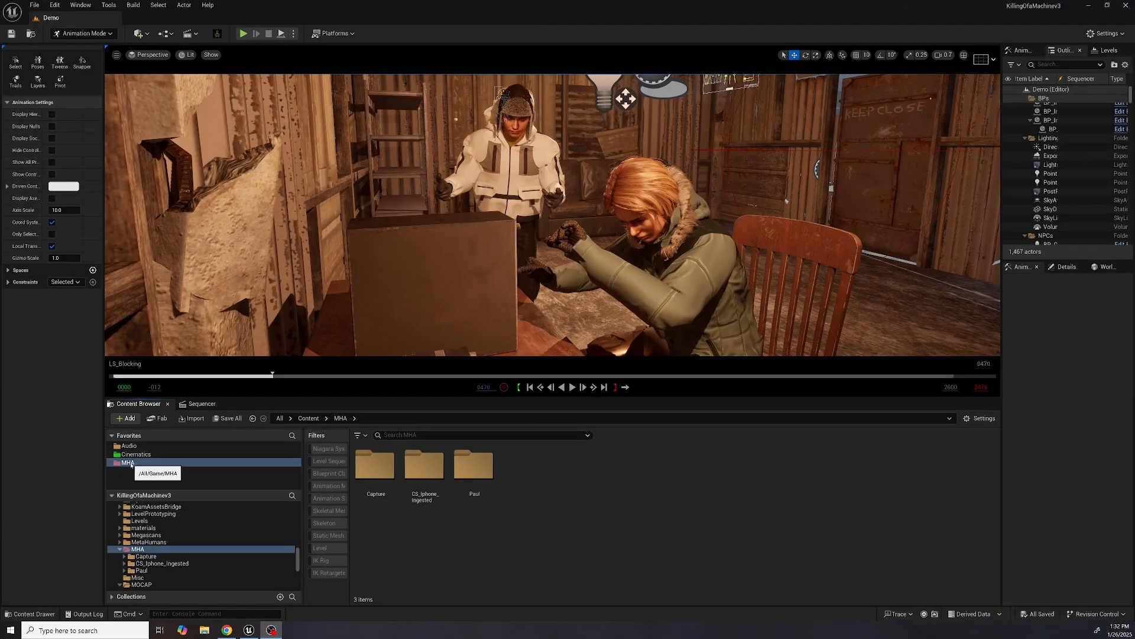
Browse the Audio folder's Dialogue content, and open the Paul folder inside MHA.
{"action": "left_click", "coordinate": [139, 445]}
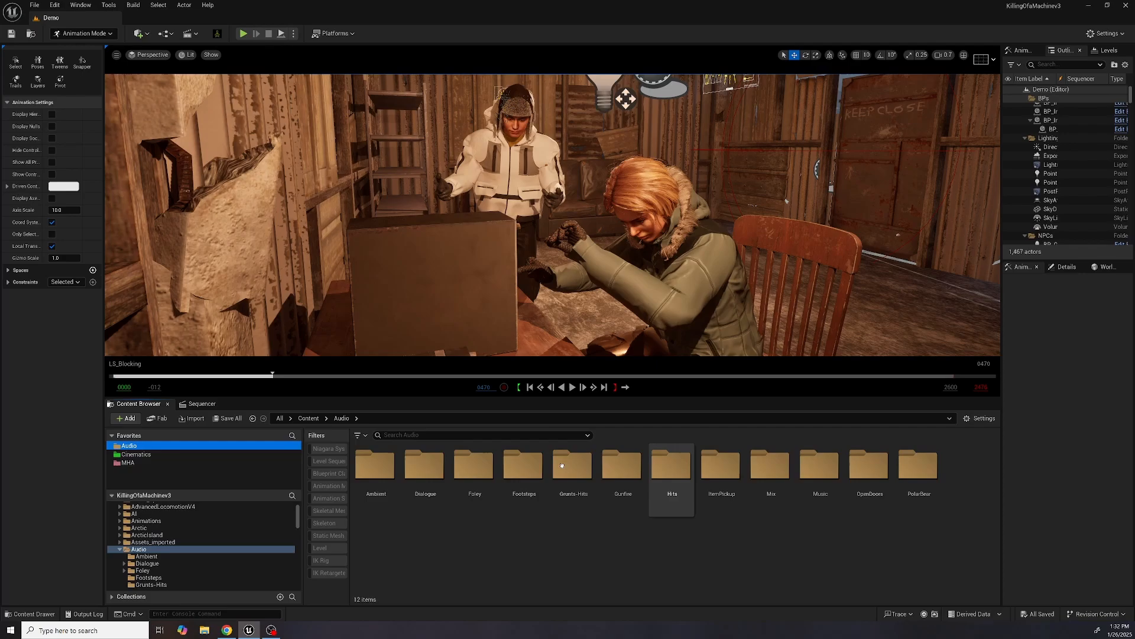
{"action": "double_click", "coordinate": [425, 465]}
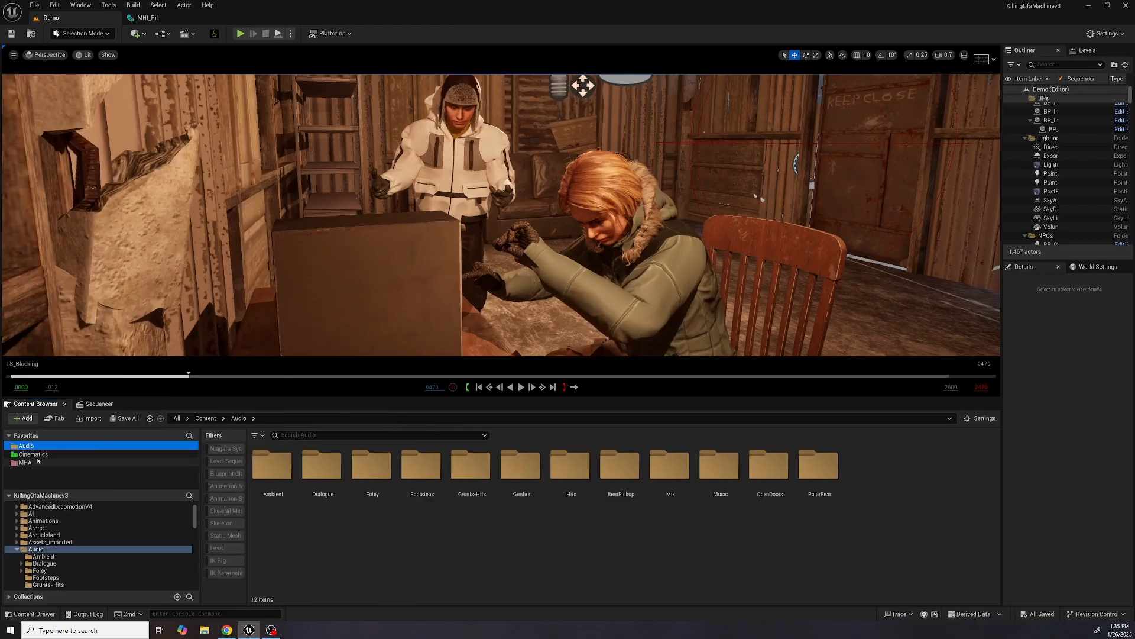
{"action": "left_click", "coordinate": [25, 463]}
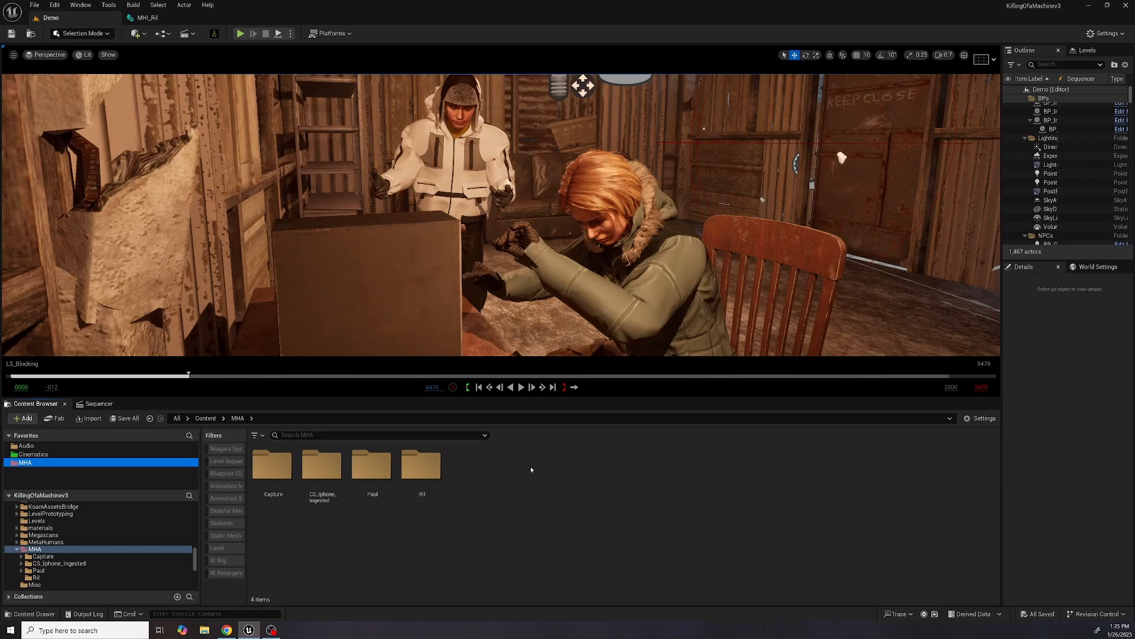
{"action": "double_click", "coordinate": [378, 478]}
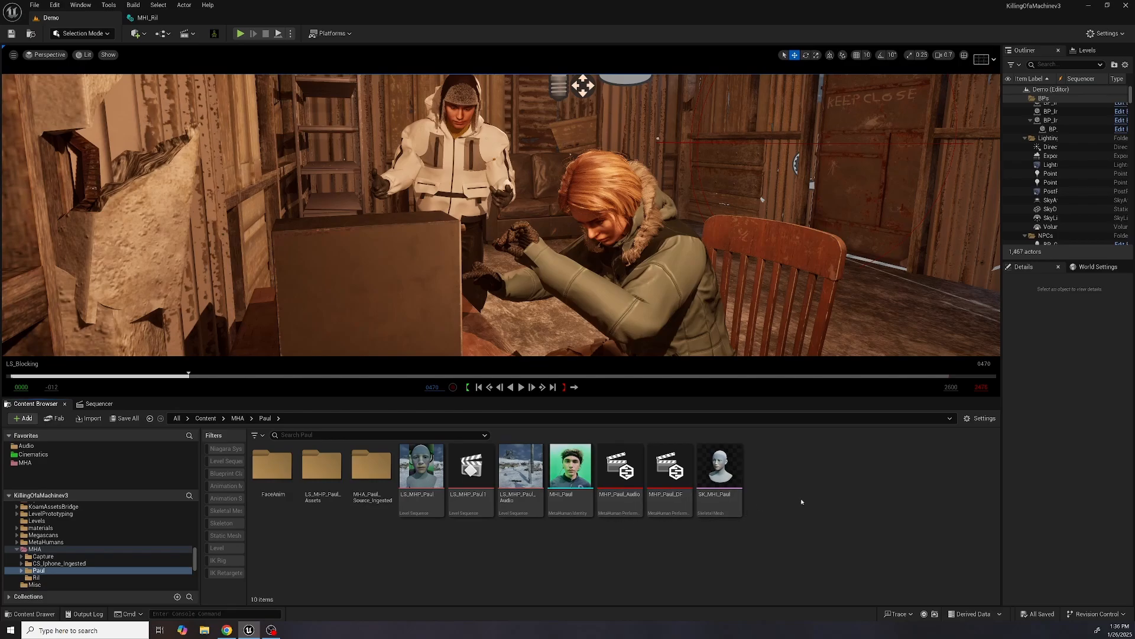
Create a MetaHuman Performance asset named MHP_Ril_audio in the Paul folder.
{"action": "mouse_move", "coordinate": [732, 509]}
{"action": "right_click", "coordinate": [783, 482]}
{"action": "mouse_move", "coordinate": [816, 408]}
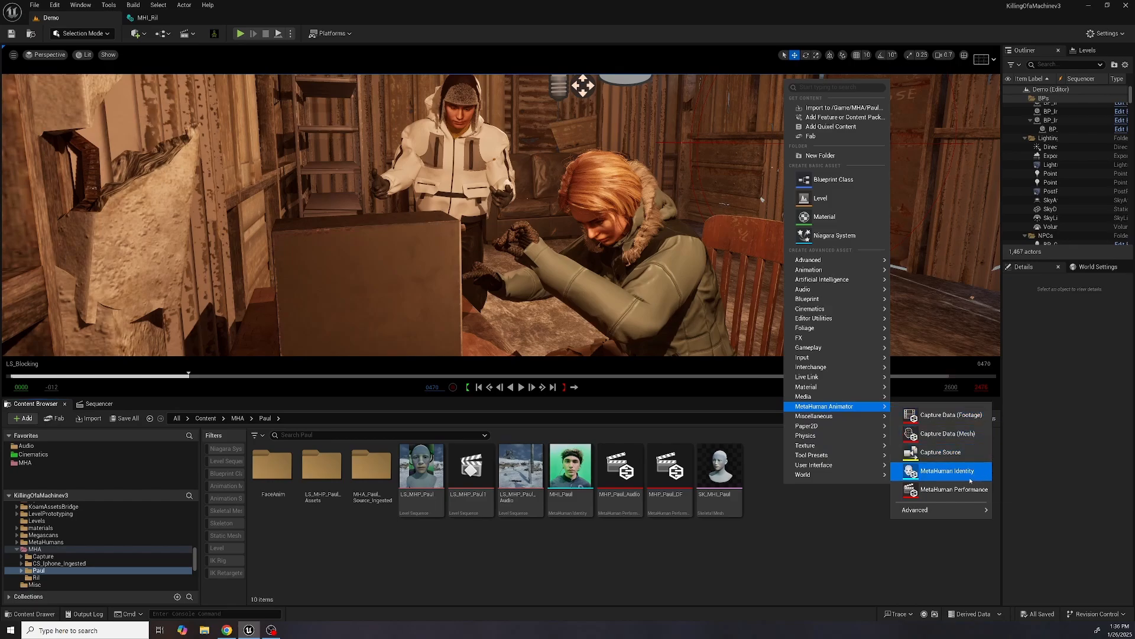
{"action": "left_click", "coordinate": [940, 491]}
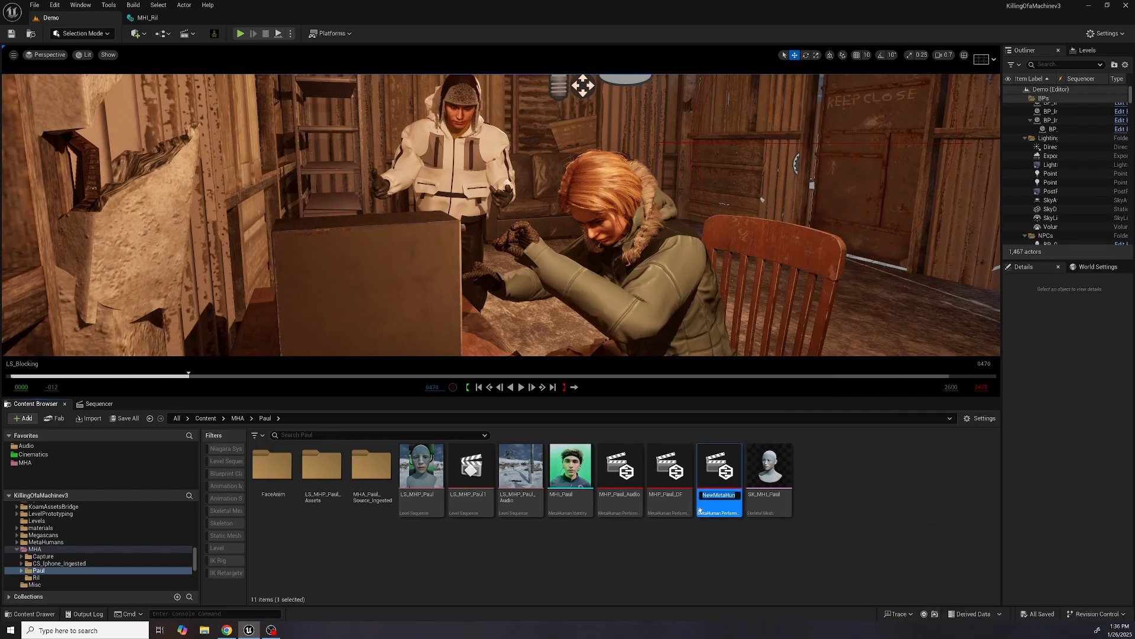
{"action": "type", "text": "MHP_"}
{"action": "type", "text": "Ril_audio"}
{"action": "key", "text": "Return"}
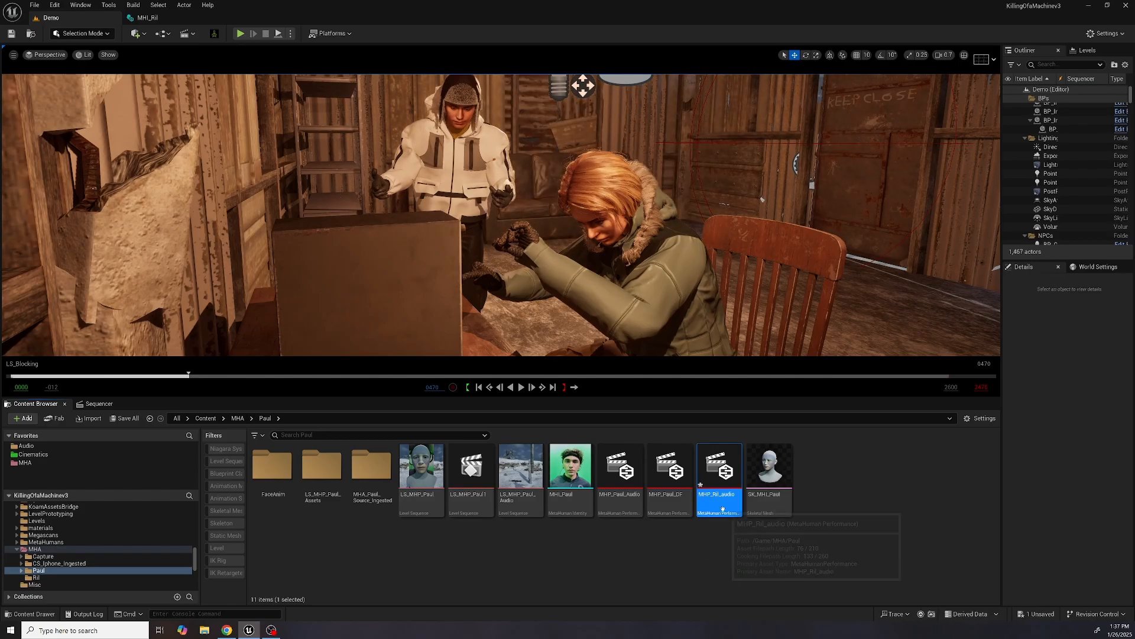
Open the MHP_Ril_audio performance asset and set its input type to Audio.
{"action": "double_click", "coordinate": [720, 479]}
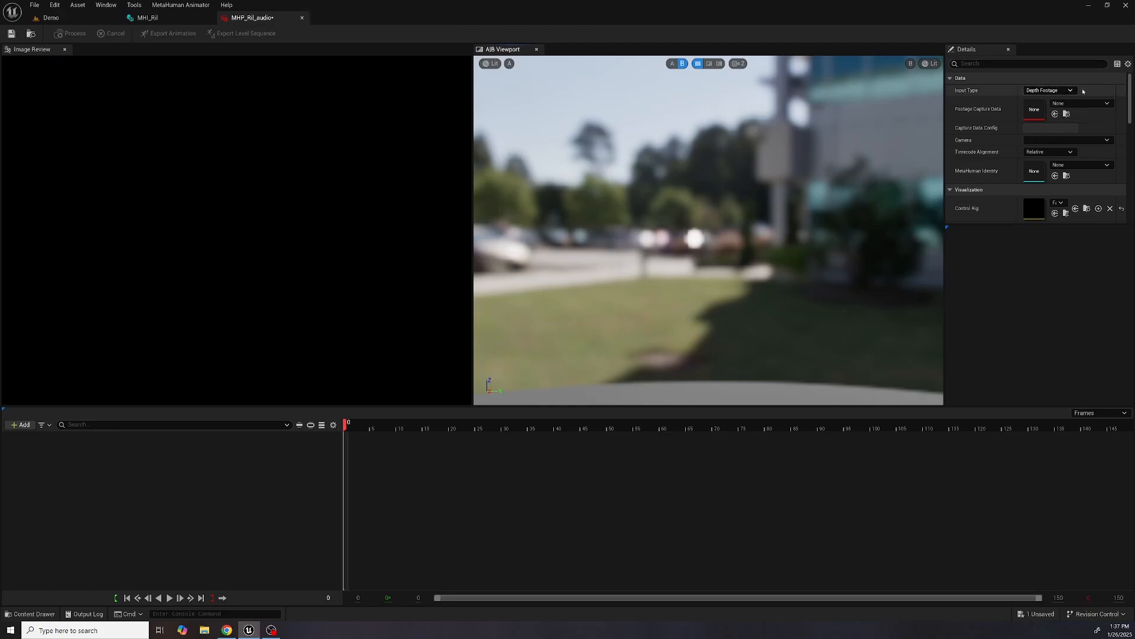
{"action": "left_click", "coordinate": [1038, 92]}
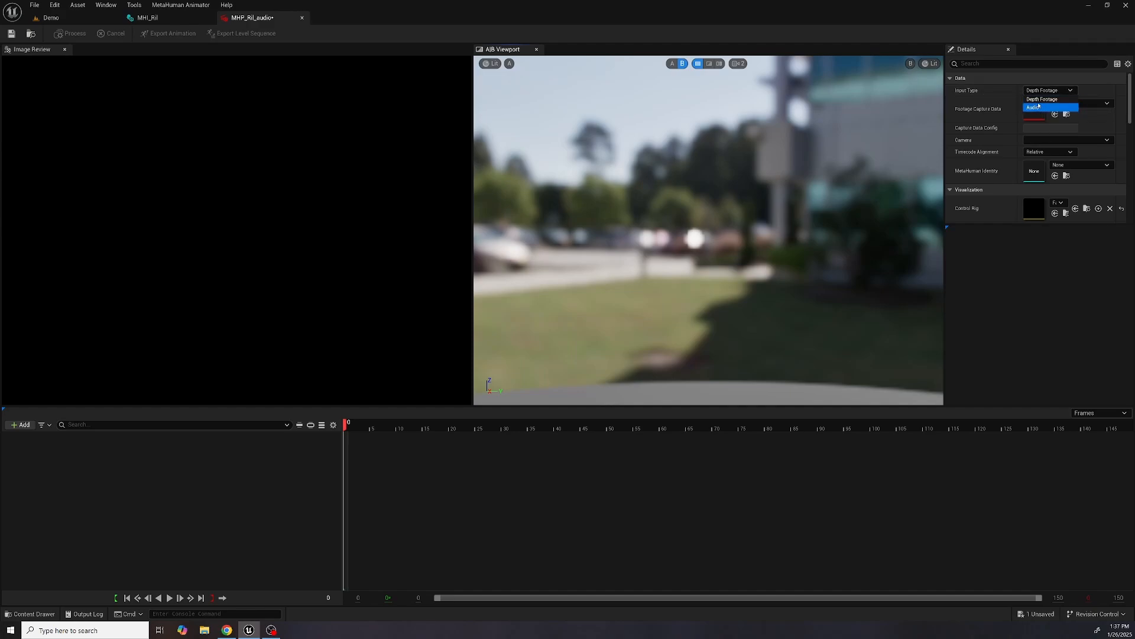
{"action": "left_click", "coordinate": [1039, 107]}
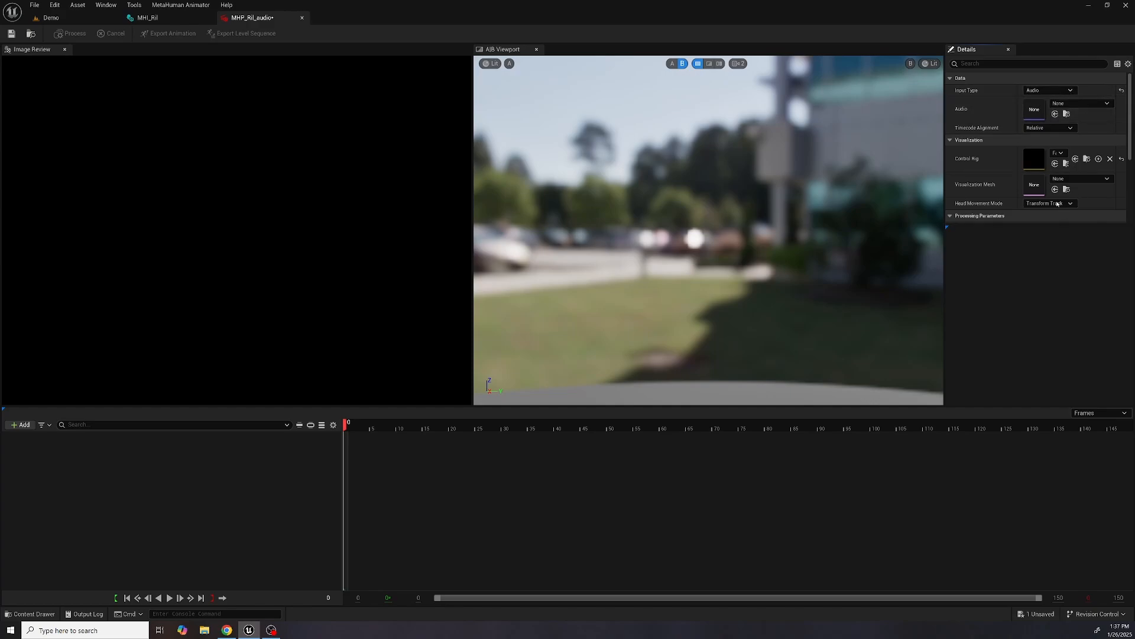
{"action": "left_click", "coordinate": [1050, 89]}
{"action": "left_click", "coordinate": [1041, 107]}
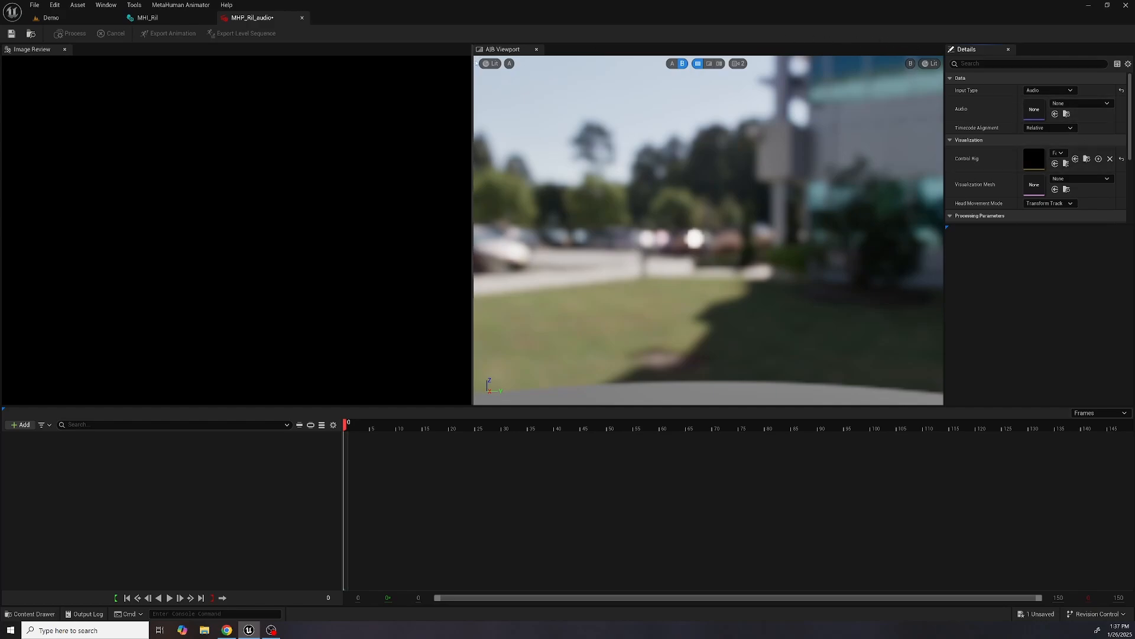
Enlarge the preview viewport and assign the Ril_FullDia_Scene01_solo sound wave as the performance's audio.
{"action": "left_click_drag", "start_coordinate": [472, 62], "coordinate": [376, 75]}
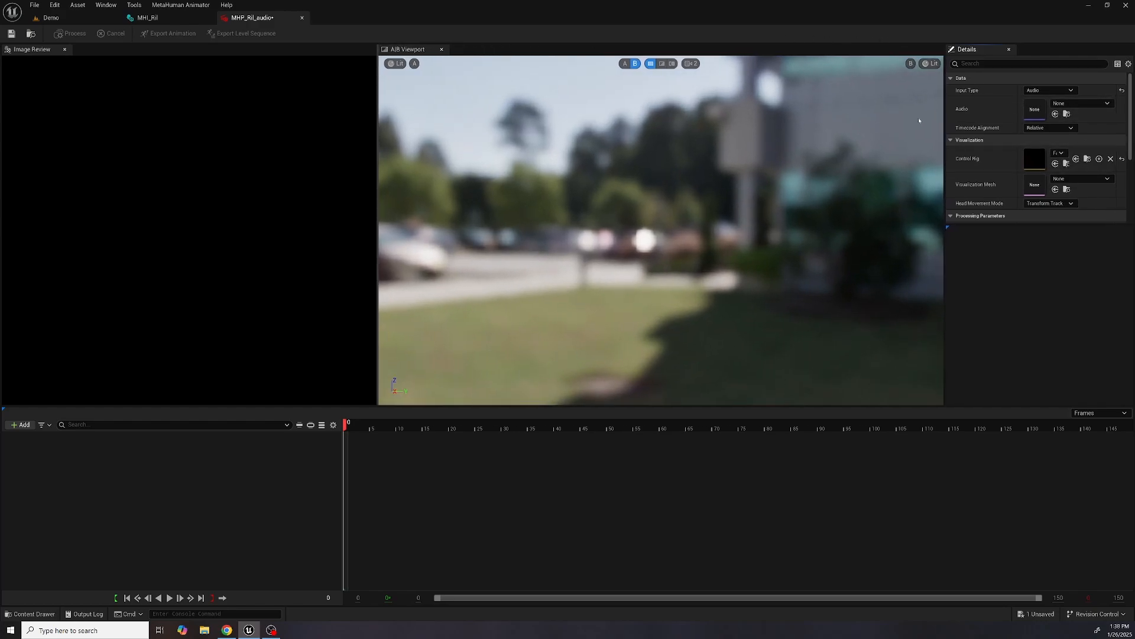
{"action": "left_click", "coordinate": [1094, 106]}
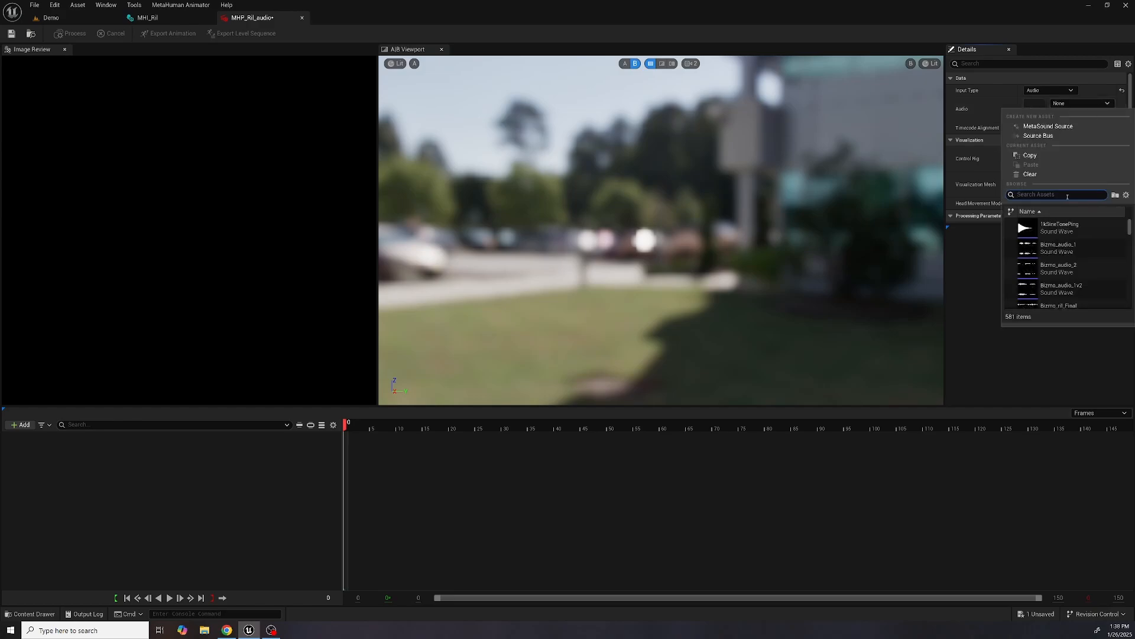
{"action": "type", "text": "paul"}
{"action": "left_click", "coordinate": [1065, 267]}
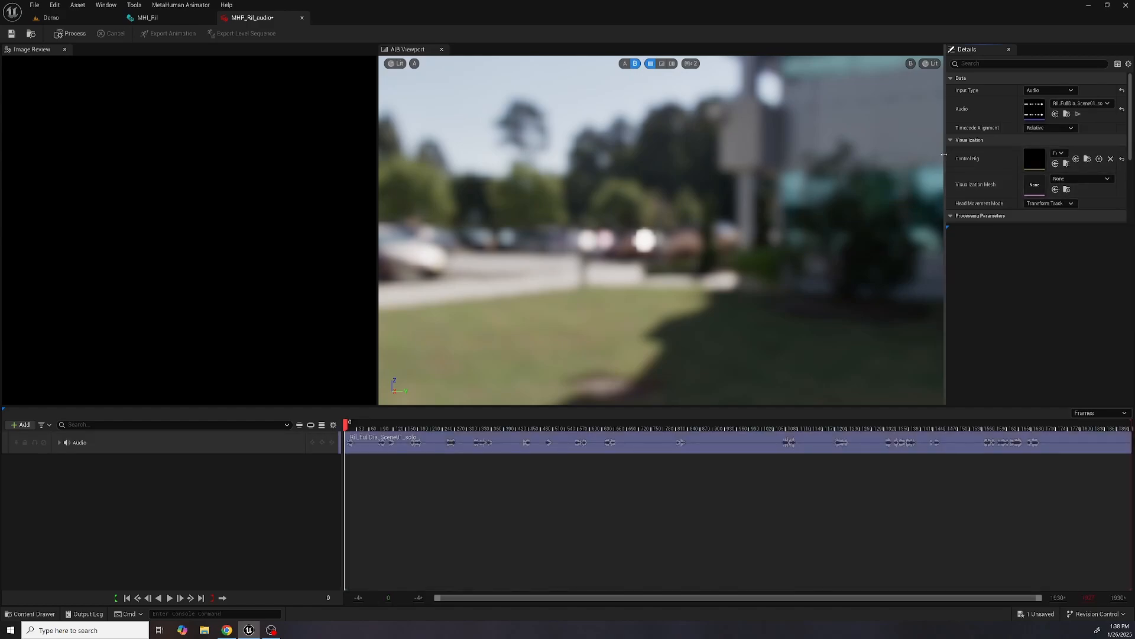
Widen the details area and assign the Face_ControlBoard_CtrlRig from MetaHumans/Common/Face as the visualization control rig.
{"action": "left_click_drag", "start_coordinate": [936, 154], "coordinate": [793, 154]}
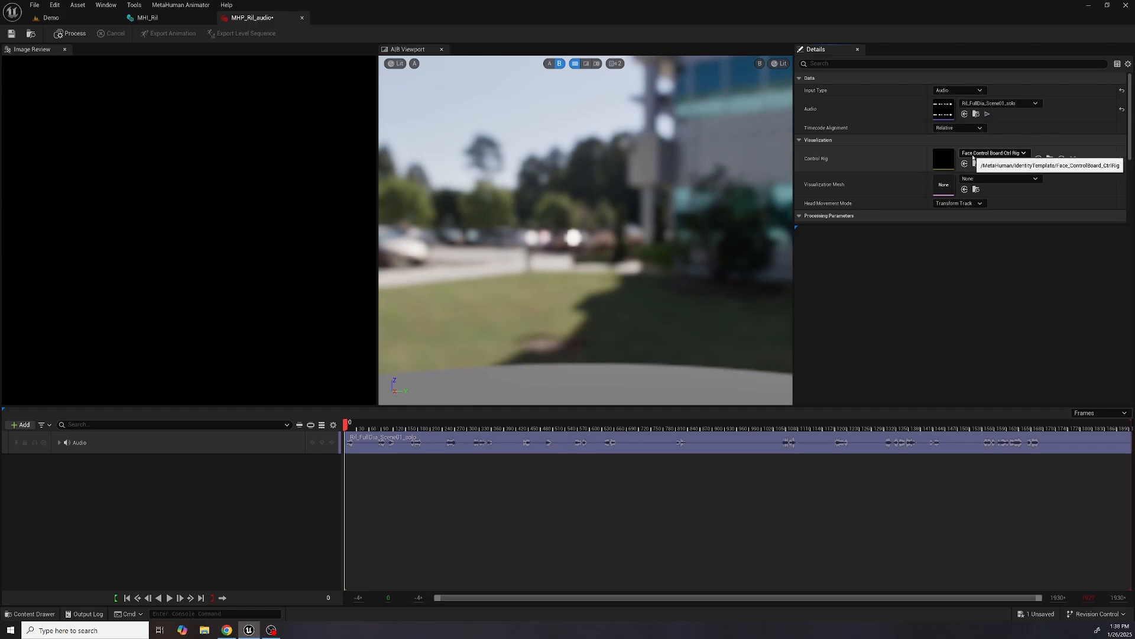
{"action": "left_click", "coordinate": [993, 154]}
{"action": "scroll", "coordinate": [1032, 255], "scroll_direction": "up", "scroll_amount": 1}
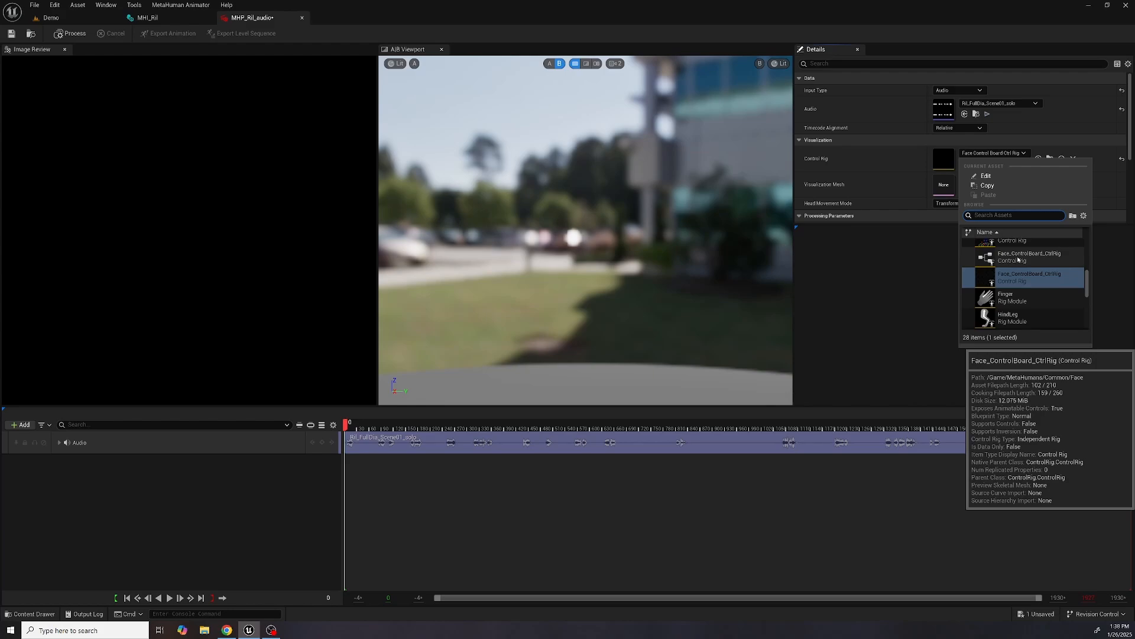
{"action": "left_click", "coordinate": [1018, 259]}
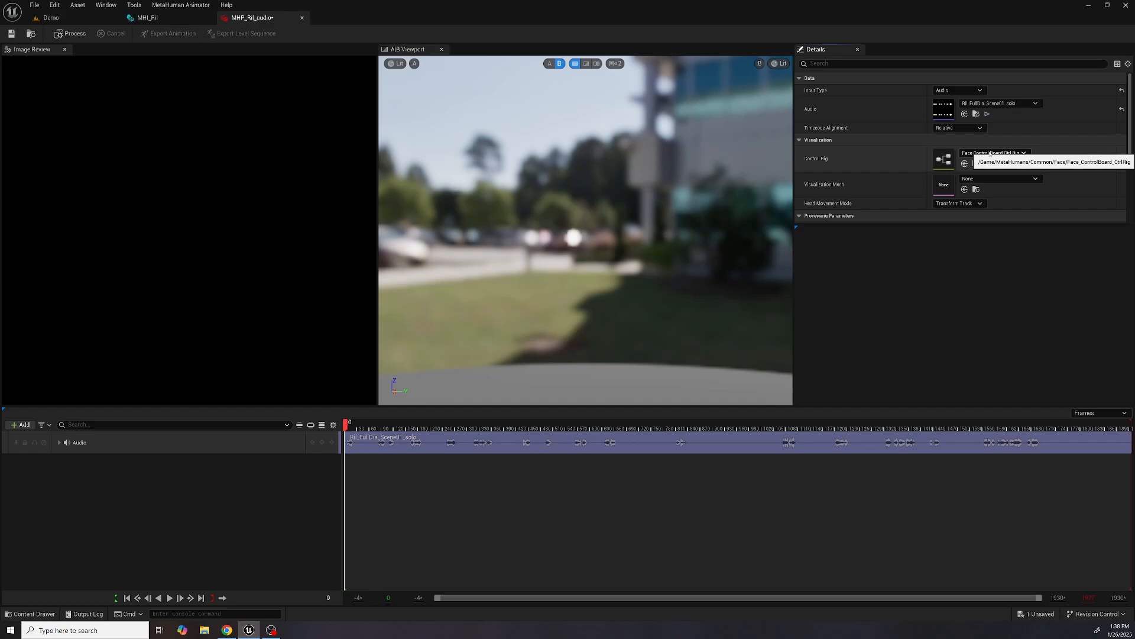
Set the visualization mesh to SK_MHI_Paul and accept using the audio clock as the clock source.
{"action": "left_click", "coordinate": [1029, 181]}
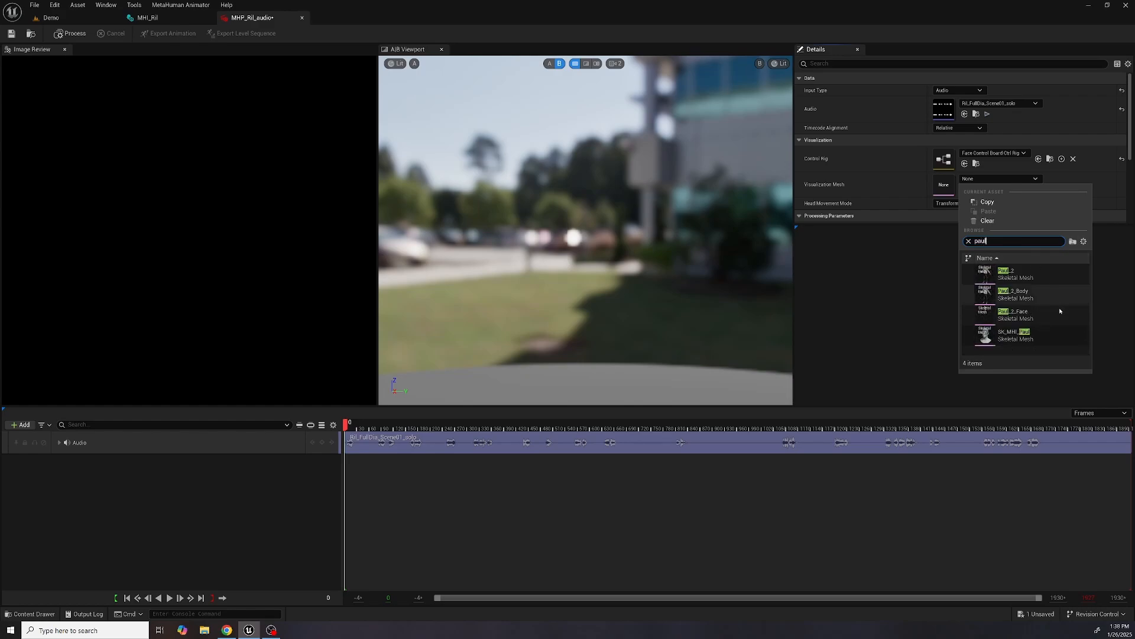
{"action": "left_click", "coordinate": [1015, 335]}
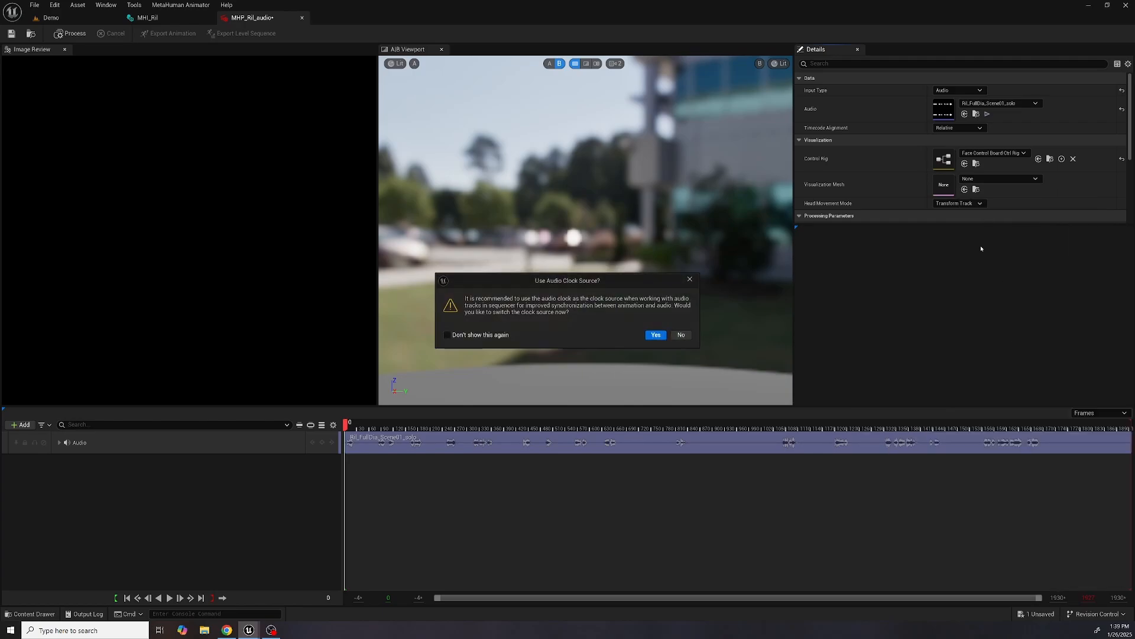
{"action": "left_click", "coordinate": [656, 335]}
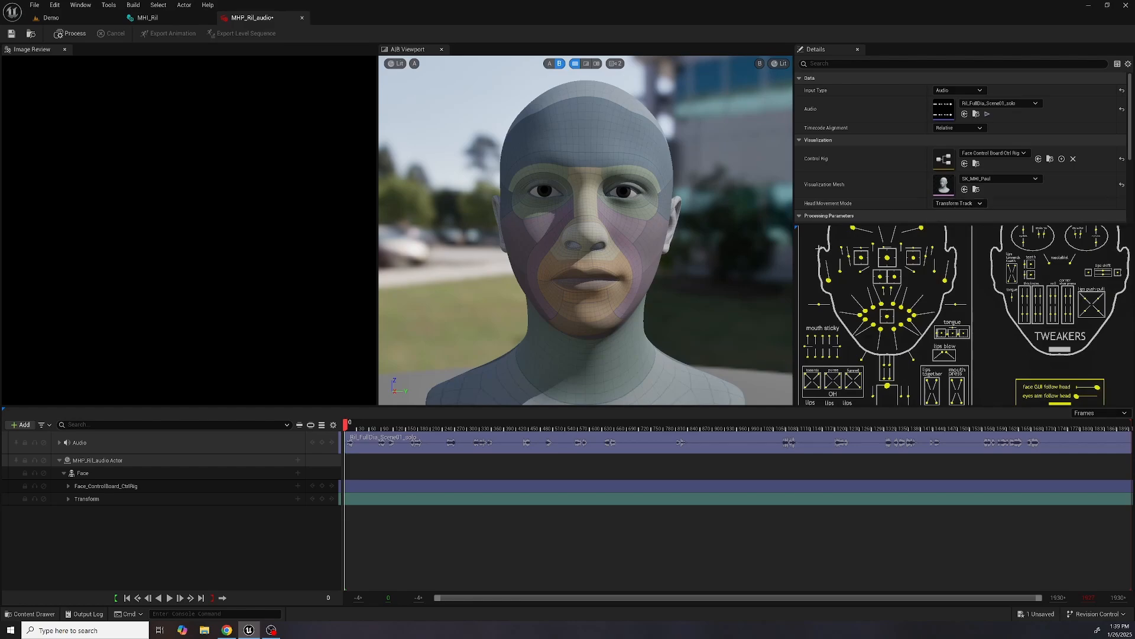
Process the audio performance into facial animation and play part of the result to check the lip sync.
{"action": "mouse_move", "coordinate": [358, 430]}
{"action": "left_mouse_down"}
{"action": "mouse_move", "coordinate": [431, 431]}
{"action": "mouse_move", "coordinate": [348, 431]}
{"action": "left_mouse_up"}
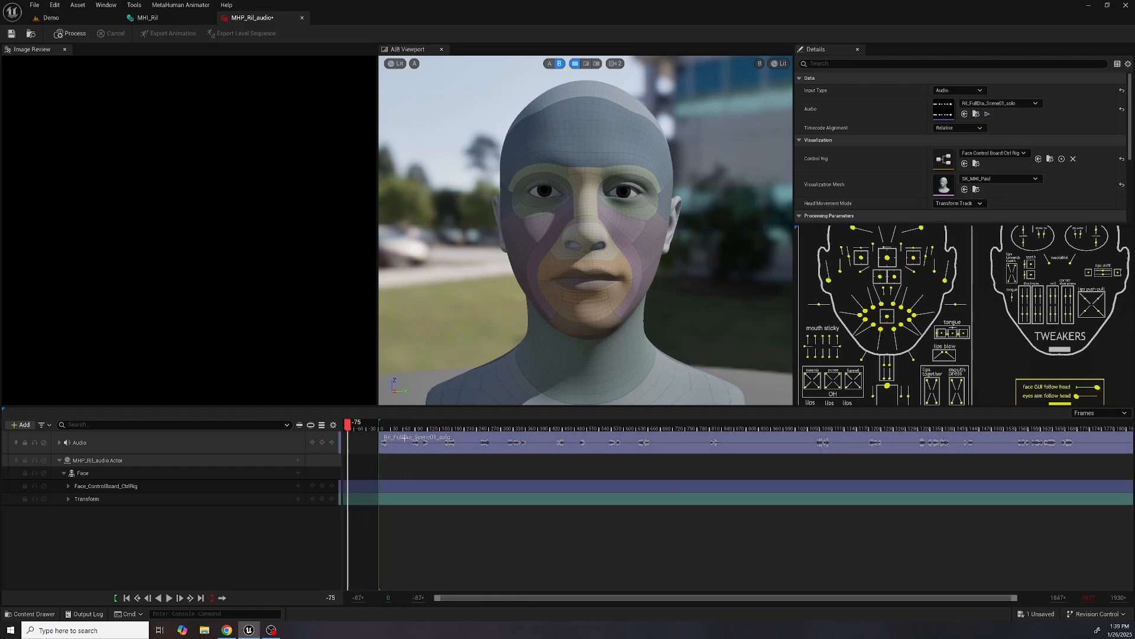
{"action": "left_click", "coordinate": [70, 34]}
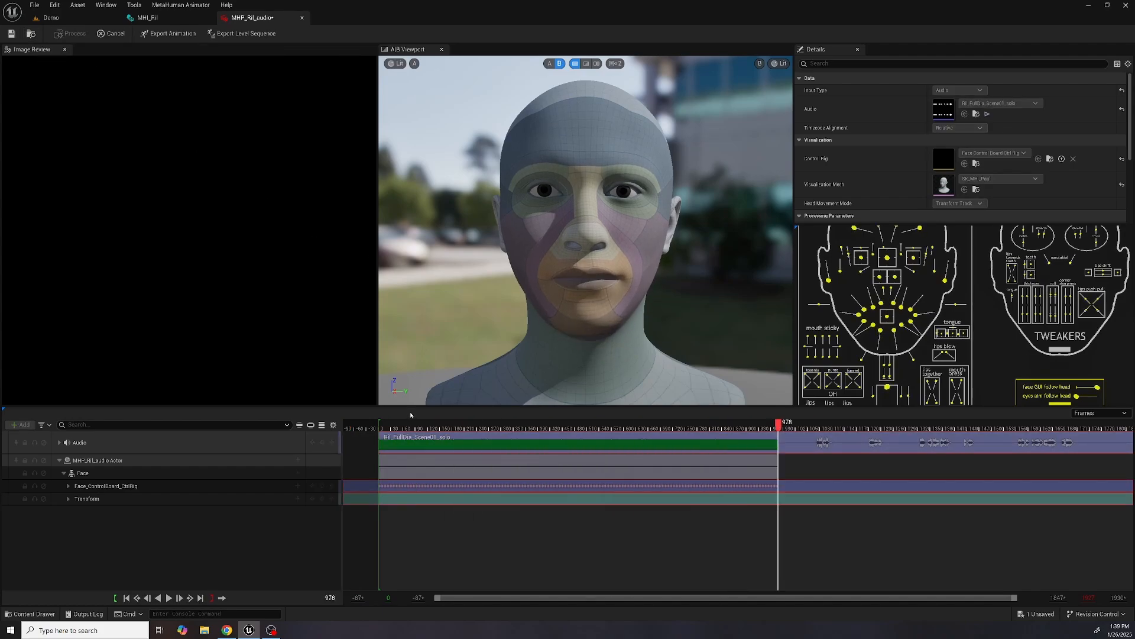
{"action": "key", "text": "space"}
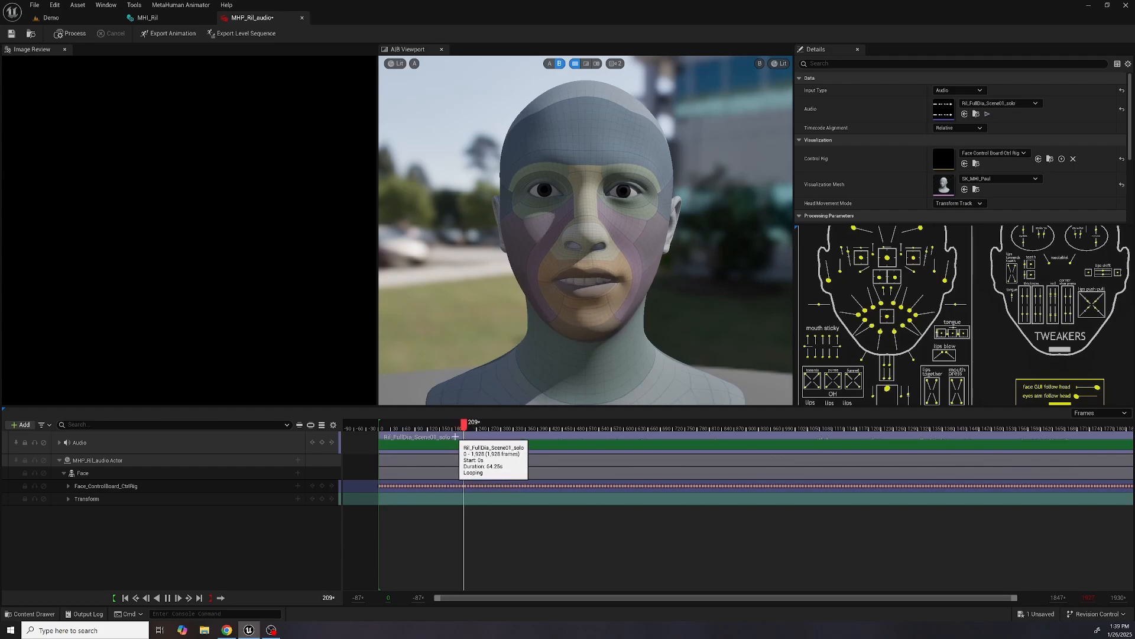
{"action": "key", "text": "space"}
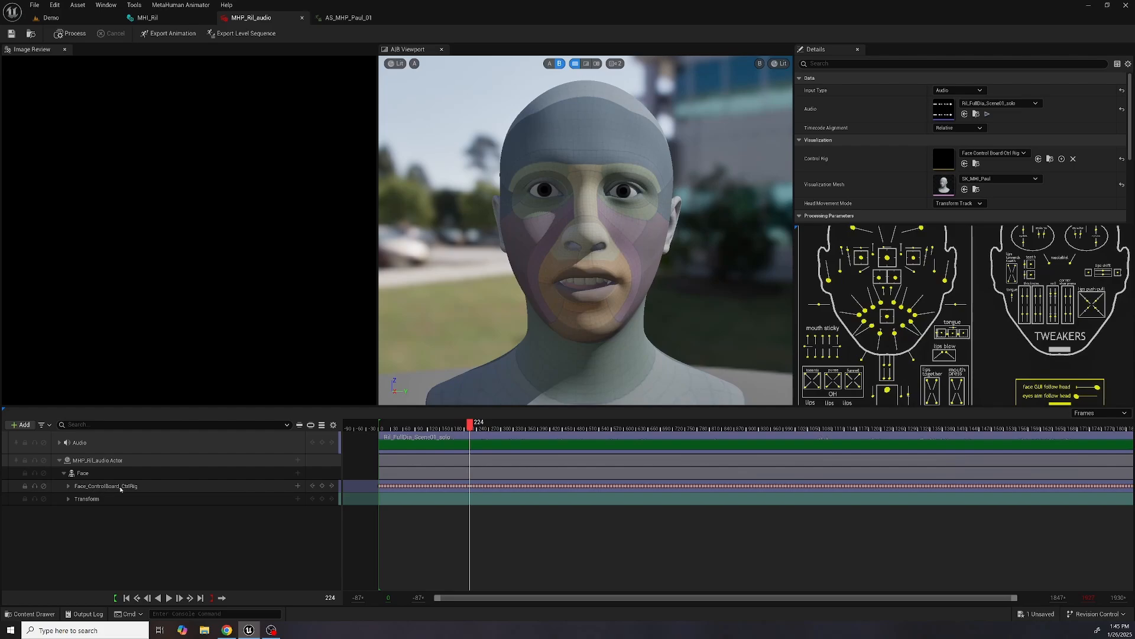
Export the Face_ControlBoard_CtrlRig track as an FBX named Scene01_Ril_Full_Solo with the default export options.
{"action": "right_click", "coordinate": [173, 486]}
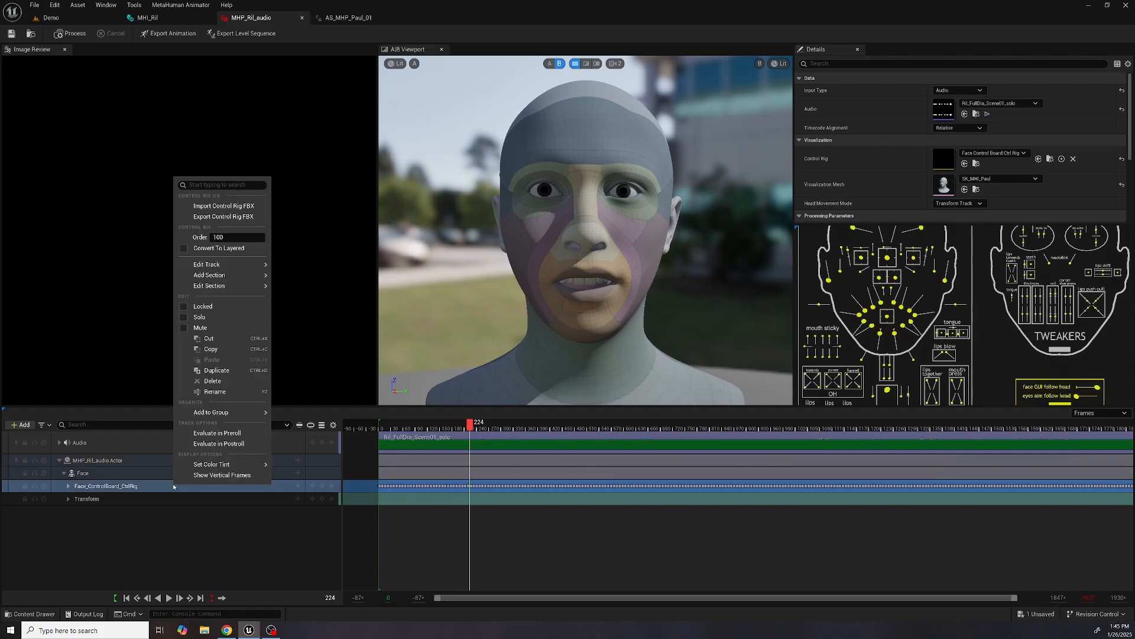
{"action": "left_click", "coordinate": [208, 217]}
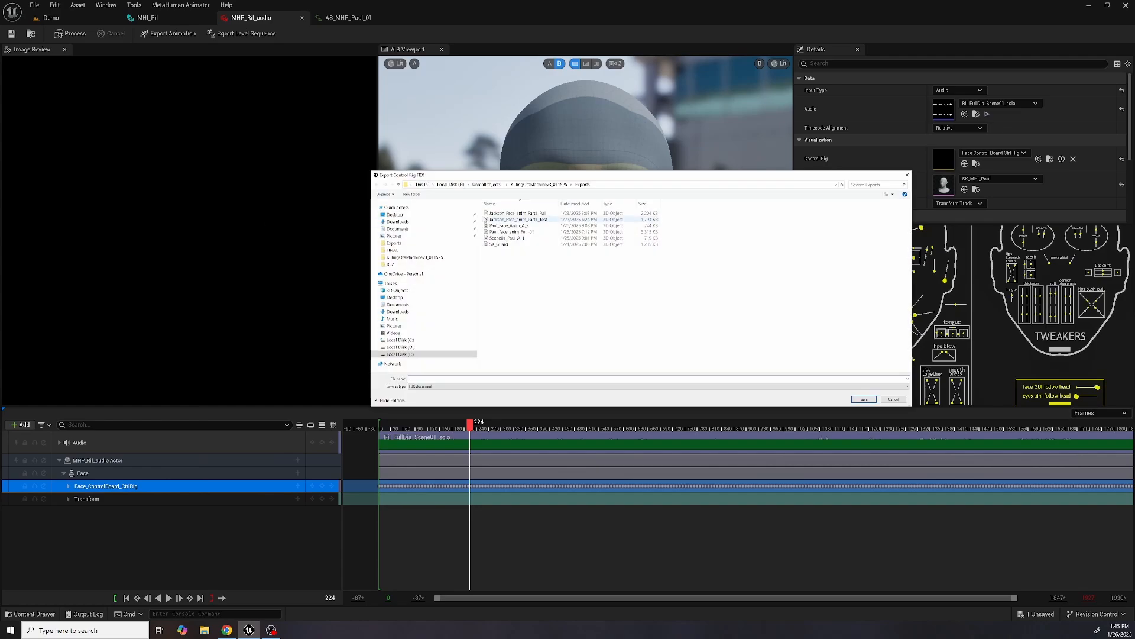
{"action": "type", "text": "Scene01_Ril_Full_Solo"}
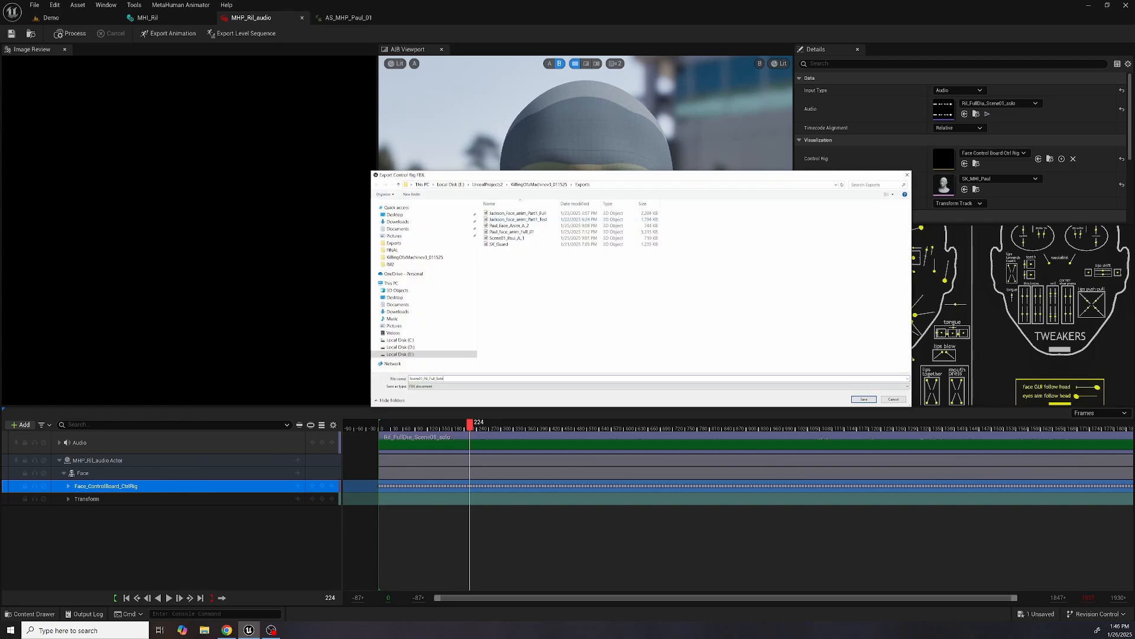
{"action": "left_click", "coordinate": [864, 399]}
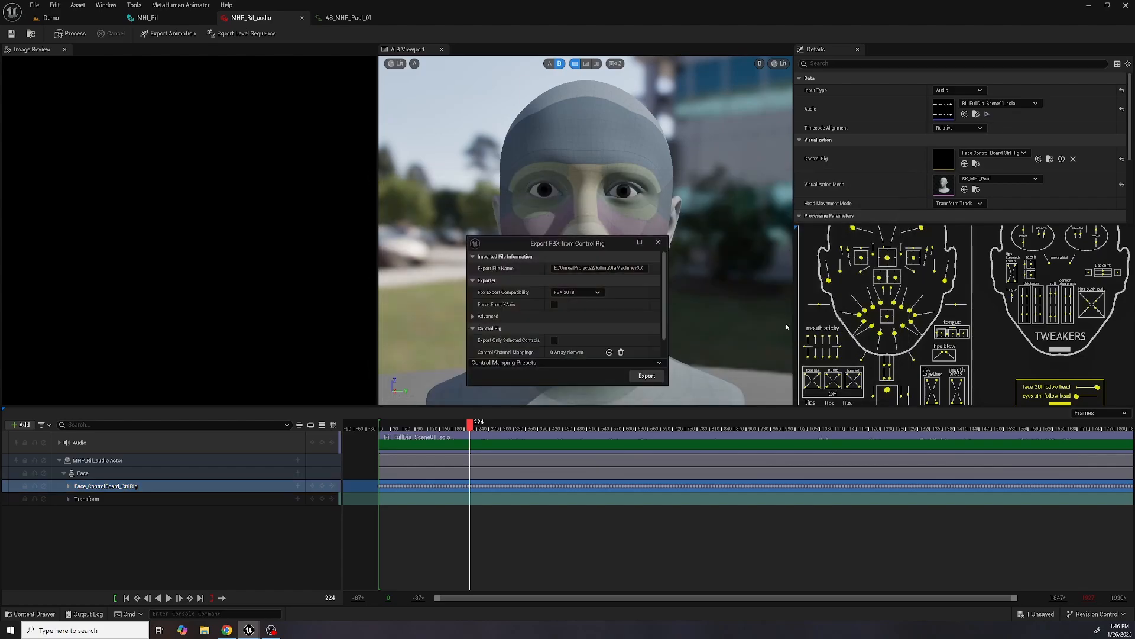
{"action": "left_click", "coordinate": [647, 376]}
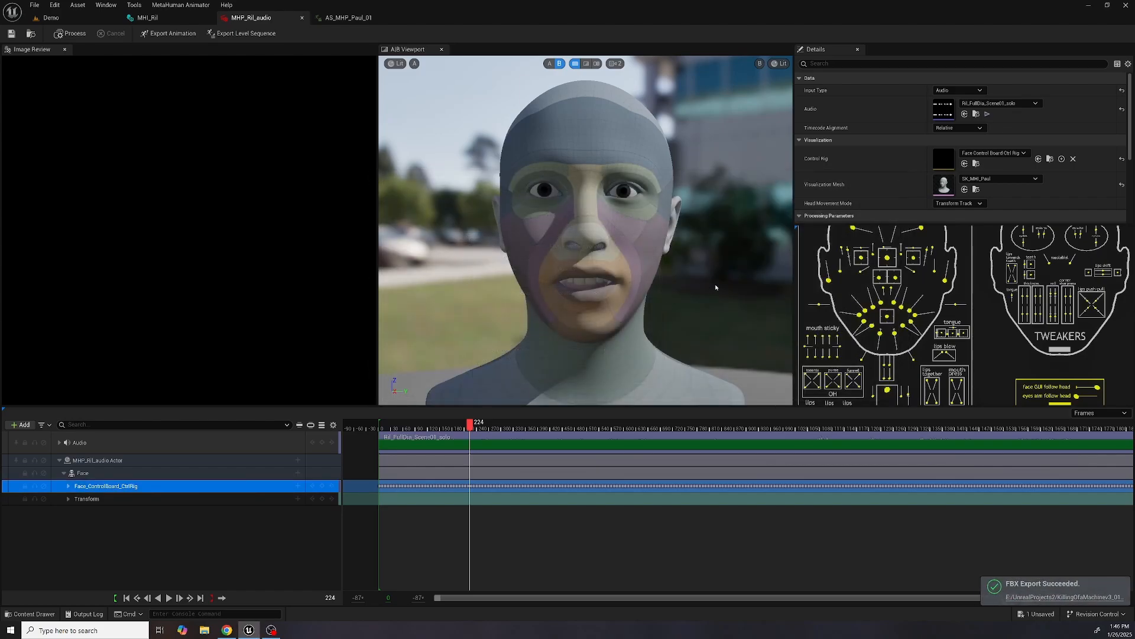
Return to the Demo level and expand the CC_Face_Rig track under CC_Rig_BP2's Face in the LS_Blocking sequence.
{"action": "left_click", "coordinate": [77, 21]}
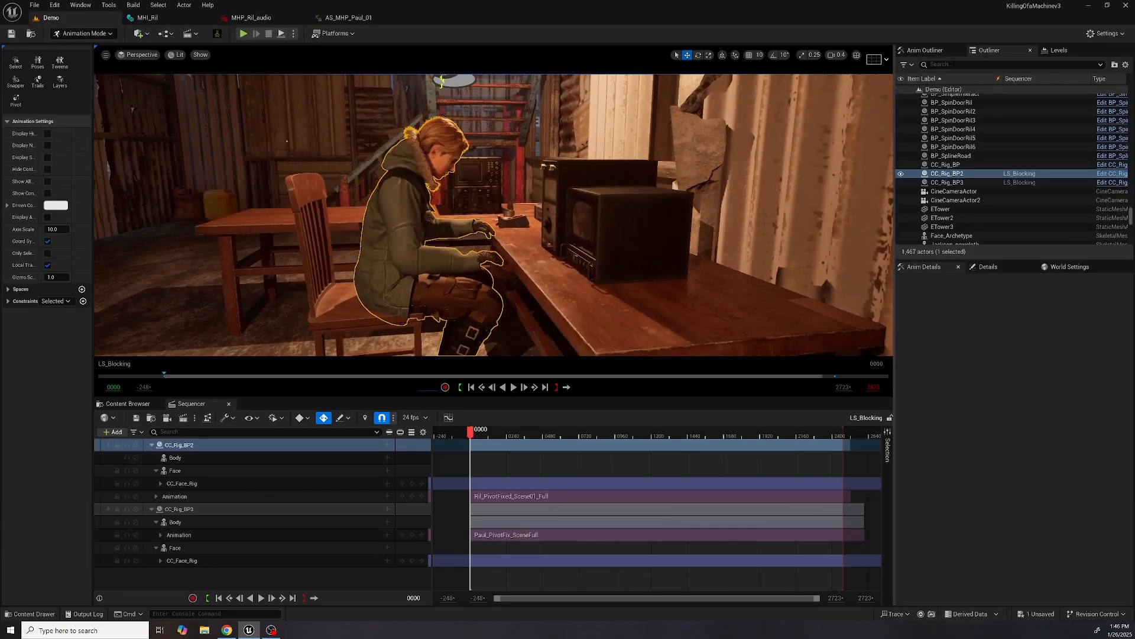
{"action": "right_click_drag", "start_coordinate": [493, 215], "coordinate": [148, 214]}
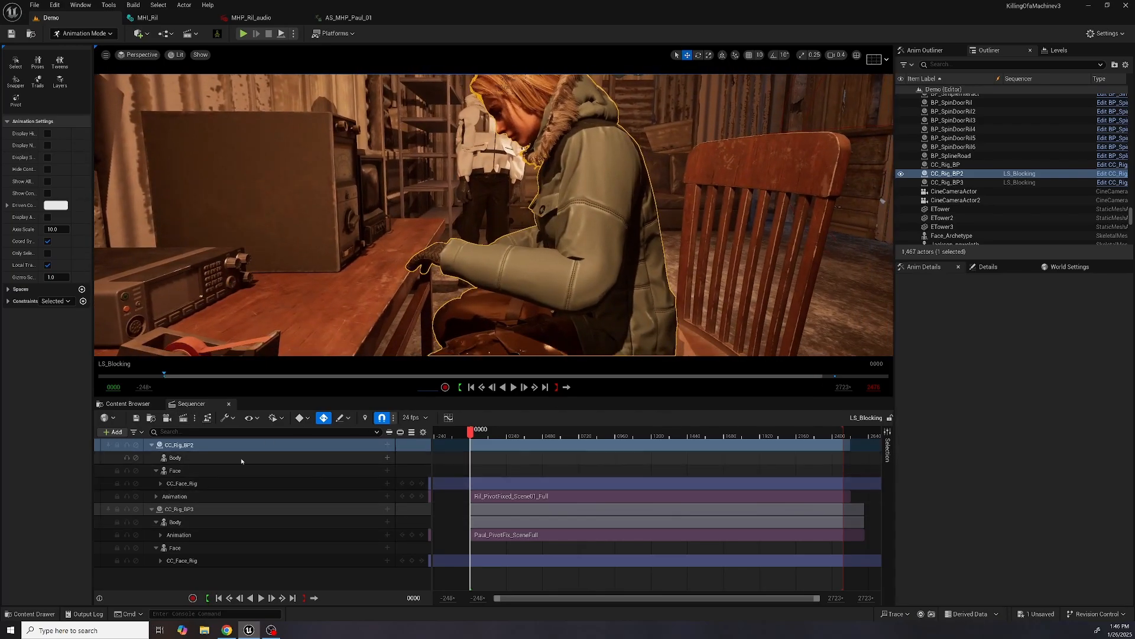
{"action": "left_click", "coordinate": [152, 444]}
{"action": "left_click", "coordinate": [152, 445]}
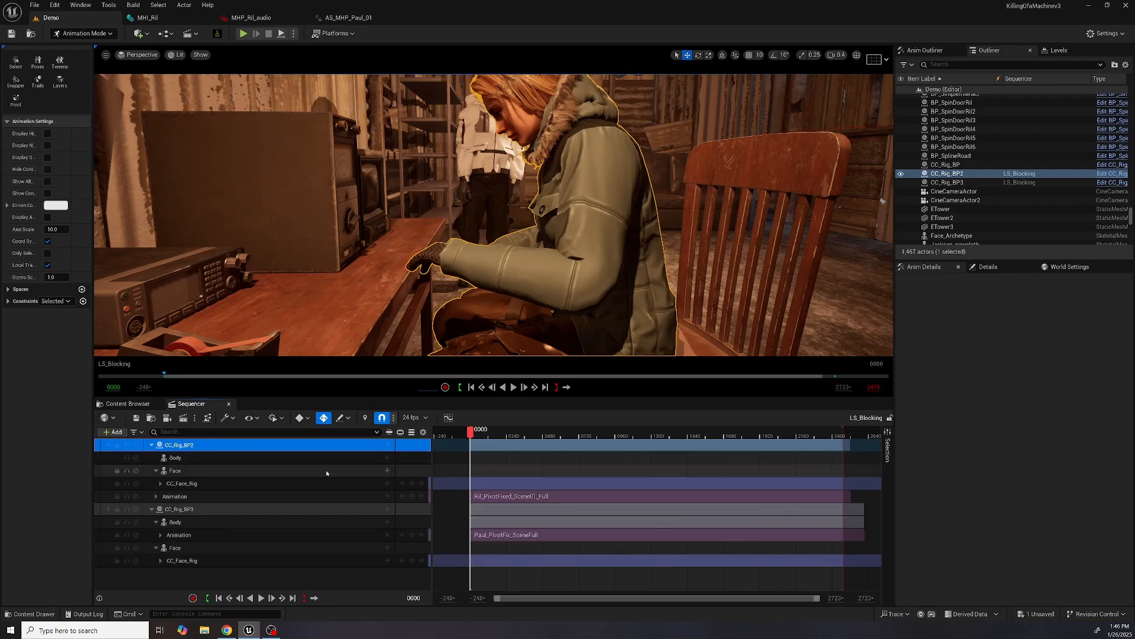
{"action": "left_click", "coordinate": [179, 472]}
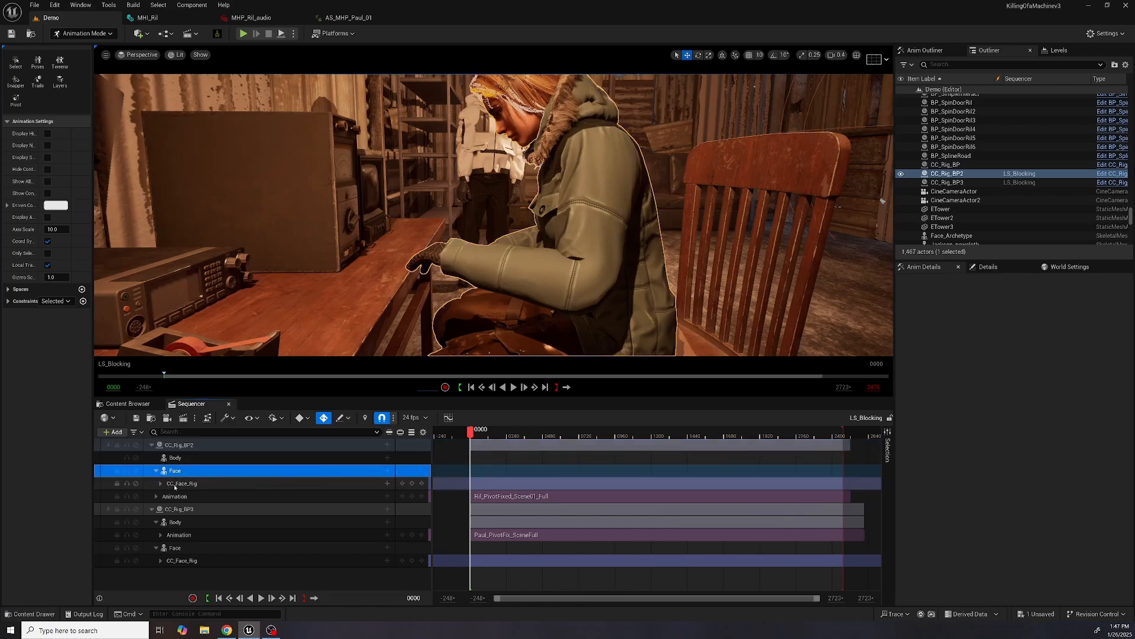
{"action": "left_click", "coordinate": [237, 485]}
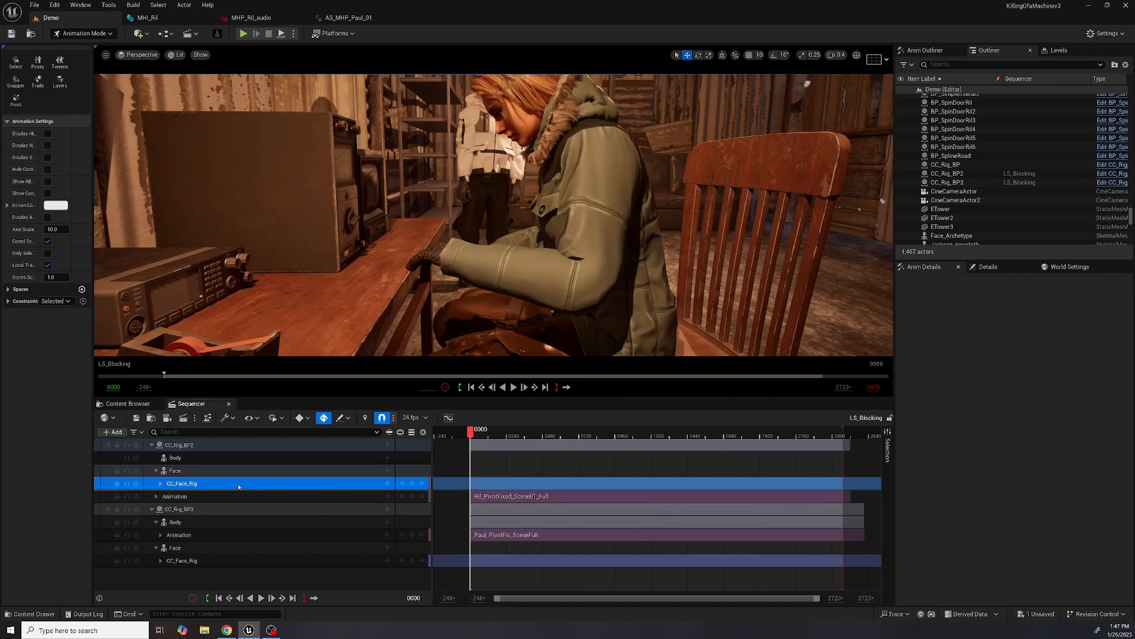
{"action": "left_click", "coordinate": [160, 484]}
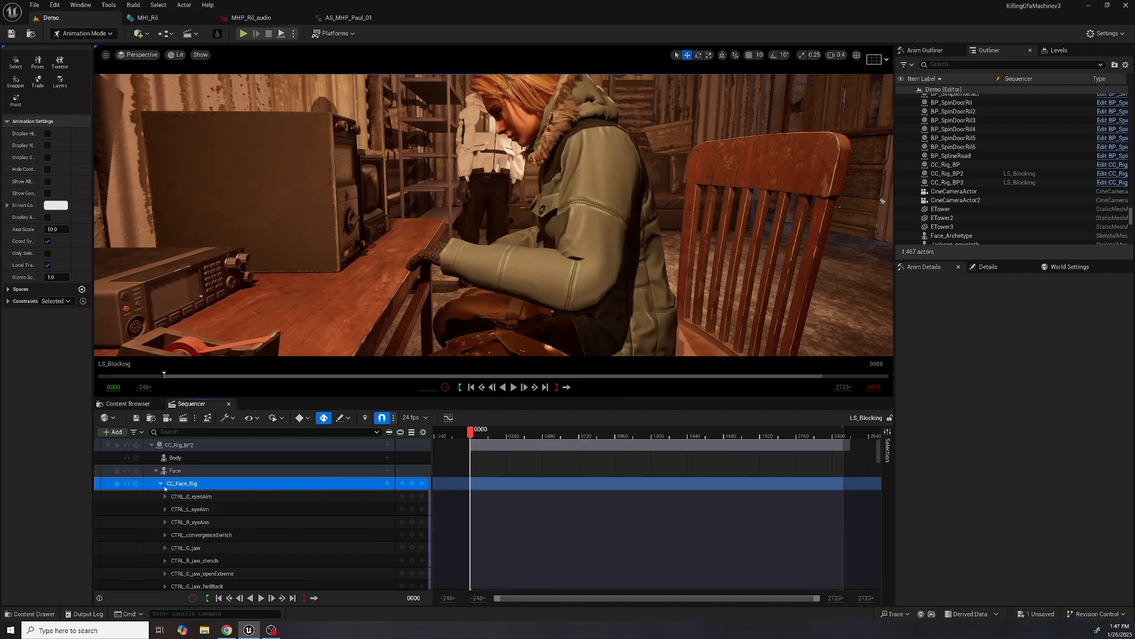
Import Scene01_Ril_Full_Solo as a Control Rig FBX onto CC_Rig_BP2's CC_Face_Rig track with the default import options.
{"action": "left_click", "coordinate": [160, 484]}
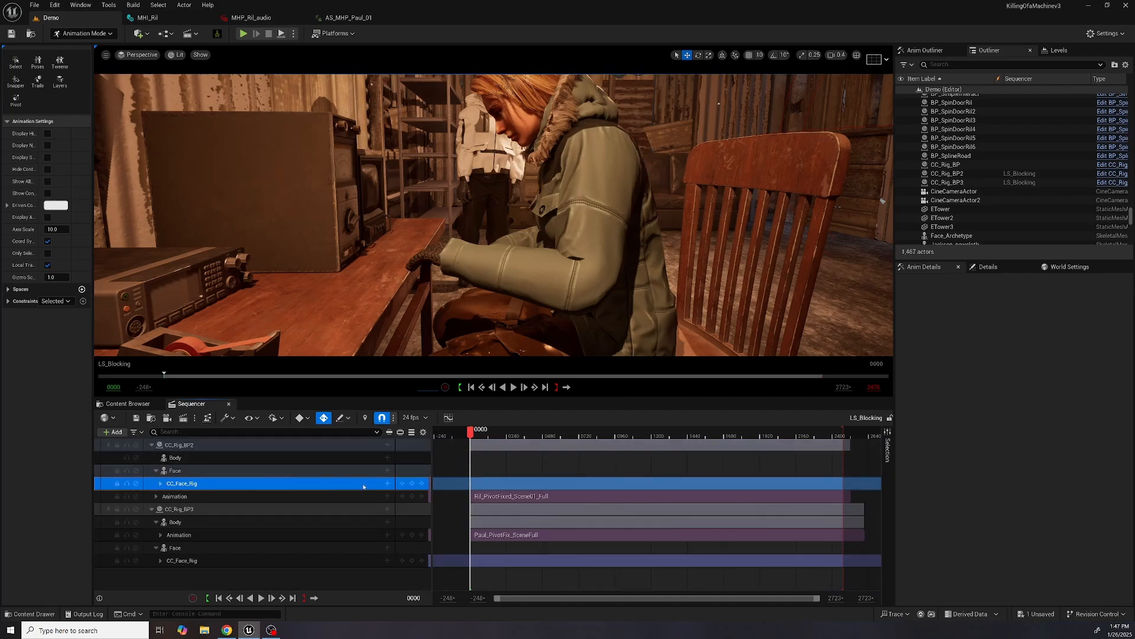
{"action": "right_click", "coordinate": [235, 484]}
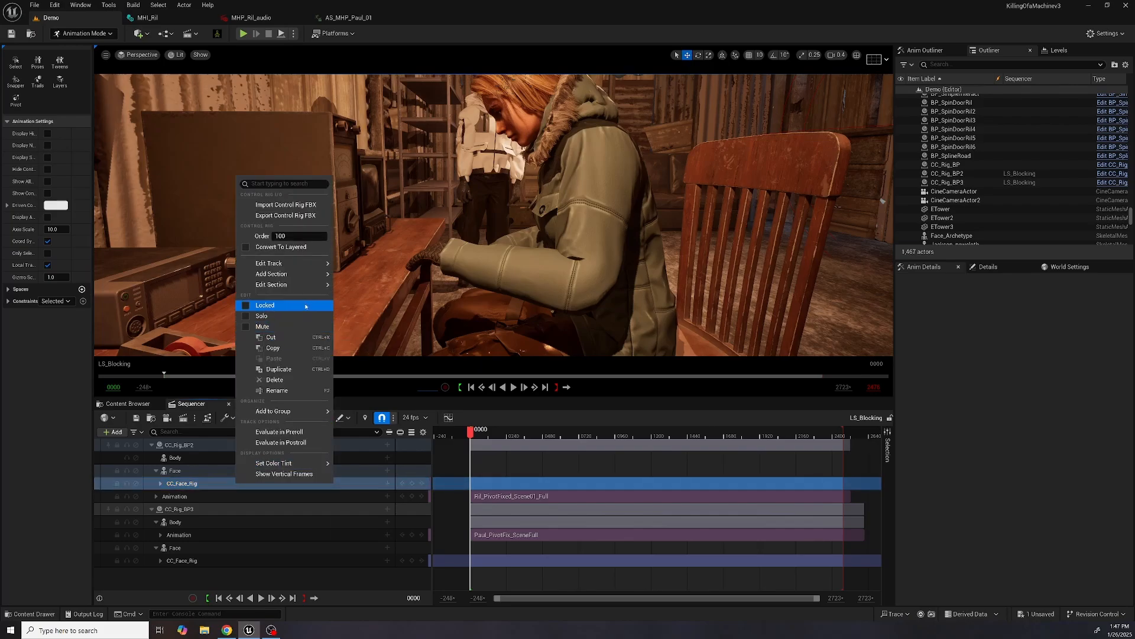
{"action": "left_click", "coordinate": [310, 205]}
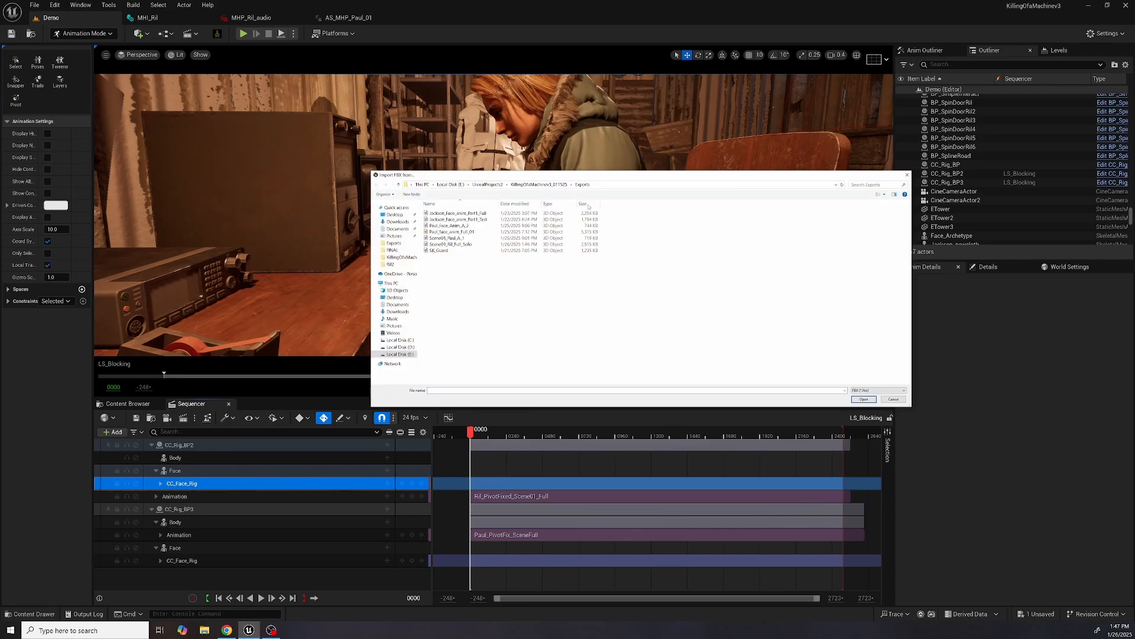
{"action": "left_click", "coordinate": [461, 245]}
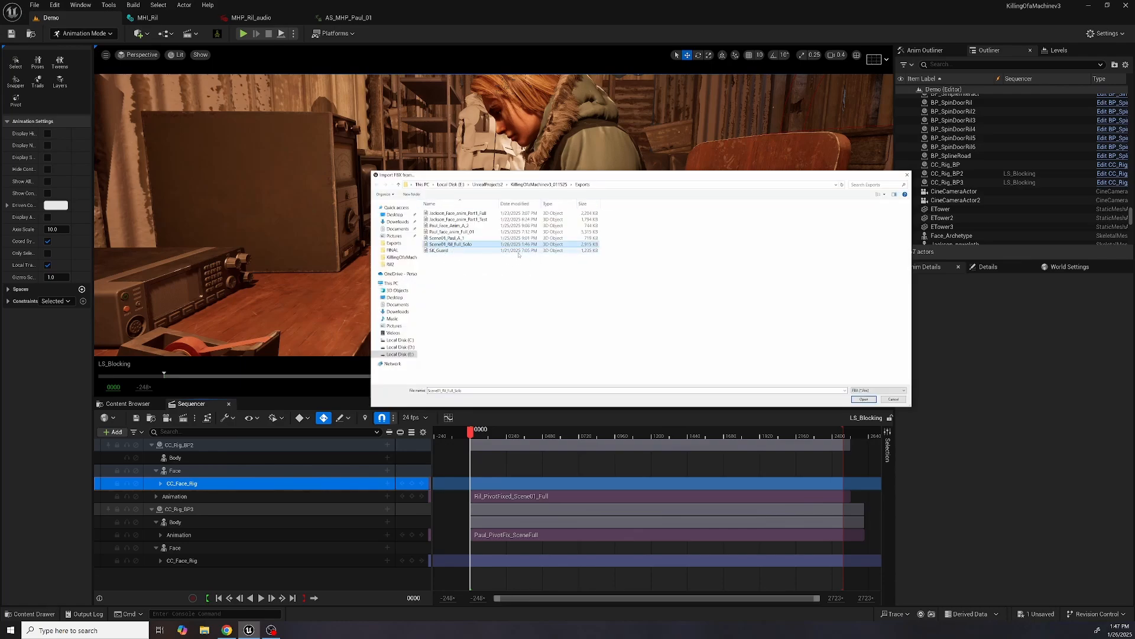
{"action": "left_click", "coordinate": [864, 399]}
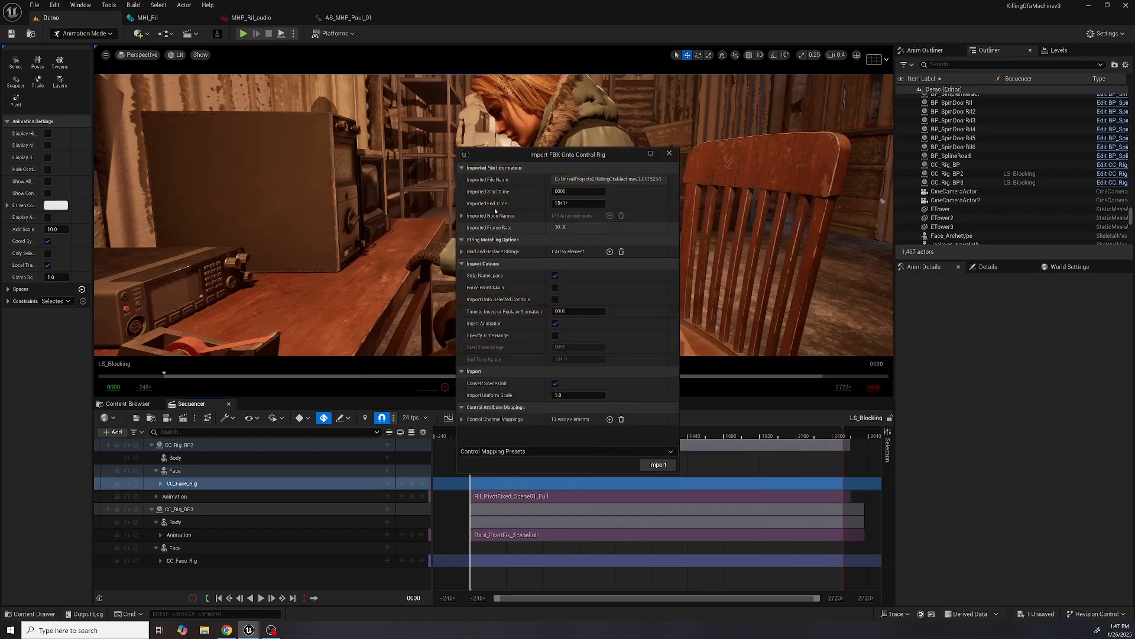
{"action": "left_click", "coordinate": [658, 464]}
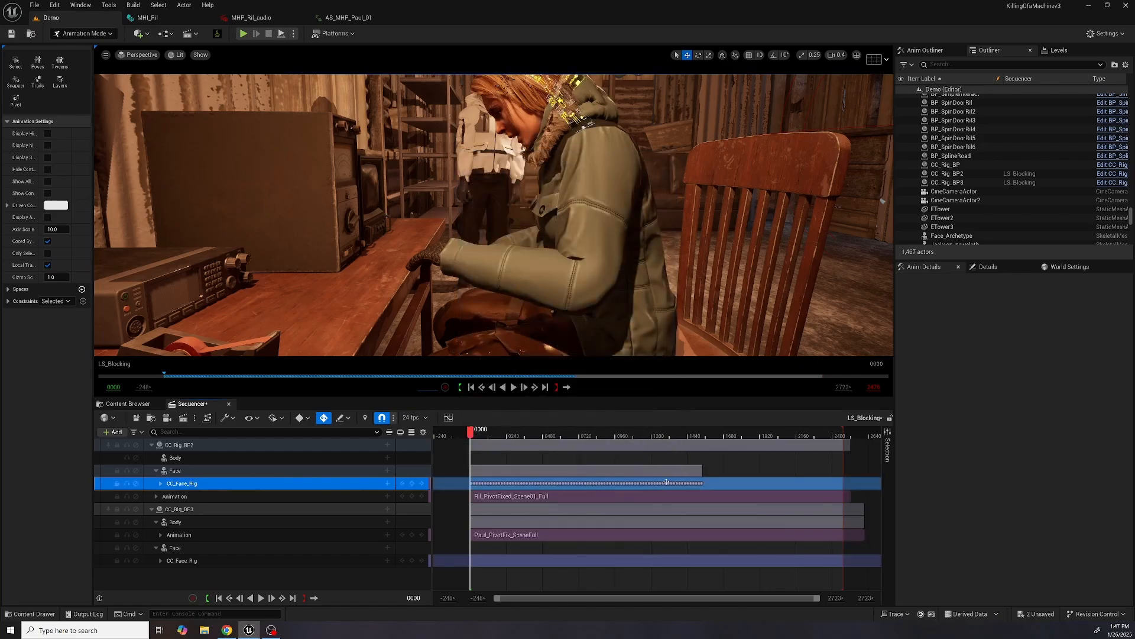
Scrub and play LS_Blocking close to the seated character's face to check the imported facial animation.
{"action": "left_click_drag", "start_coordinate": [491, 434], "coordinate": [507, 434]}
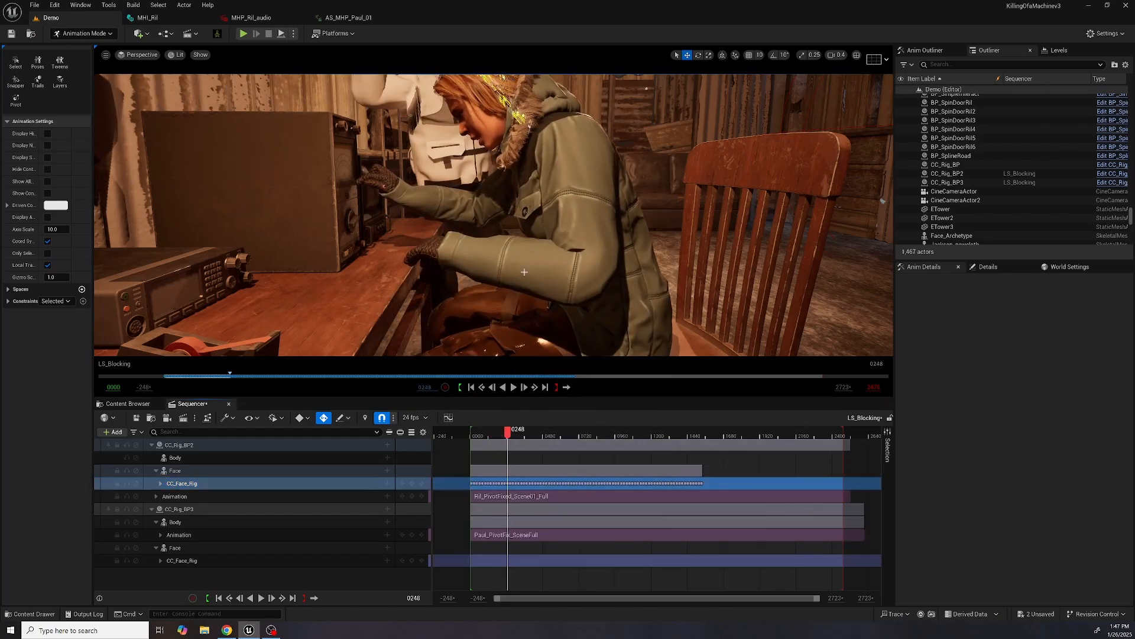
{"action": "right_click_drag", "start_coordinate": [525, 272], "coordinate": [642, 267]}
{"action": "left_click_drag", "start_coordinate": [507, 434], "coordinate": [489, 435]}
{"action": "key", "text": "space"}
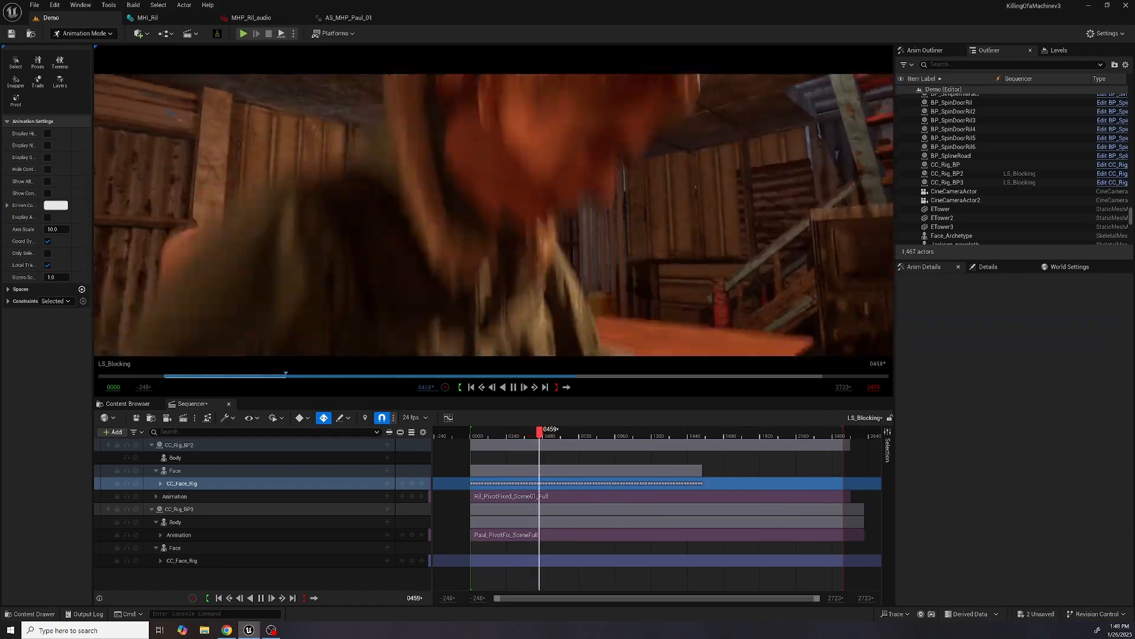
{"action": "left_click", "coordinate": [534, 430]}
{"action": "key", "text": "Left"}
{"action": "key", "text": "Left"}
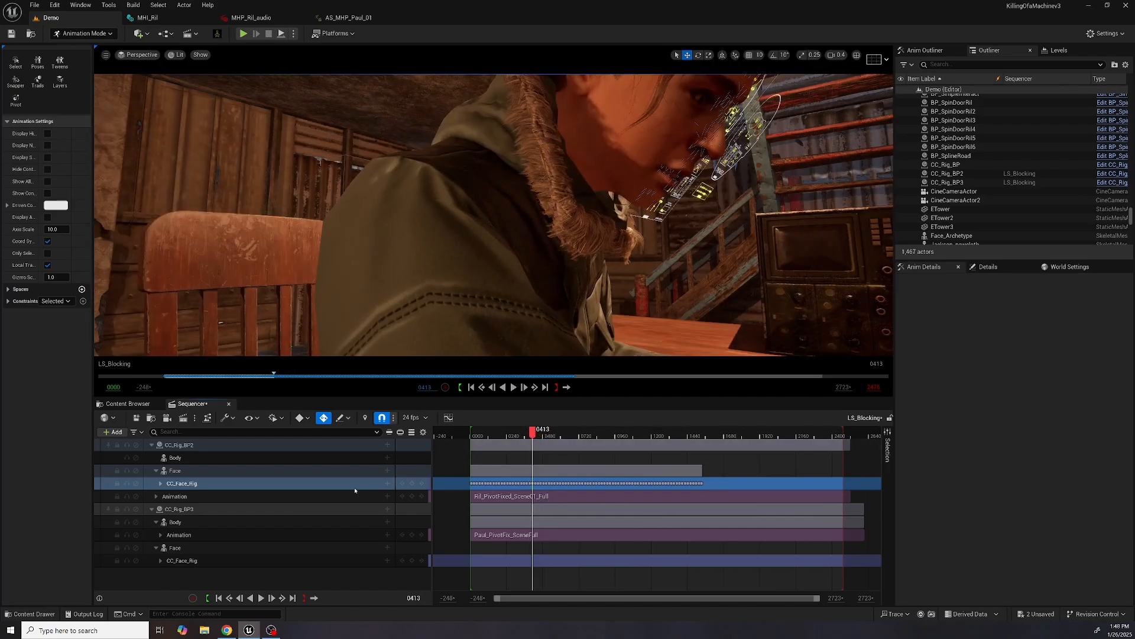
Collapse the CC_Rig_BP2 and CC_Rig_BP3 tracks, add an Audio track, and place it below CC_Rig_BP3.
{"action": "left_click", "coordinate": [152, 444]}
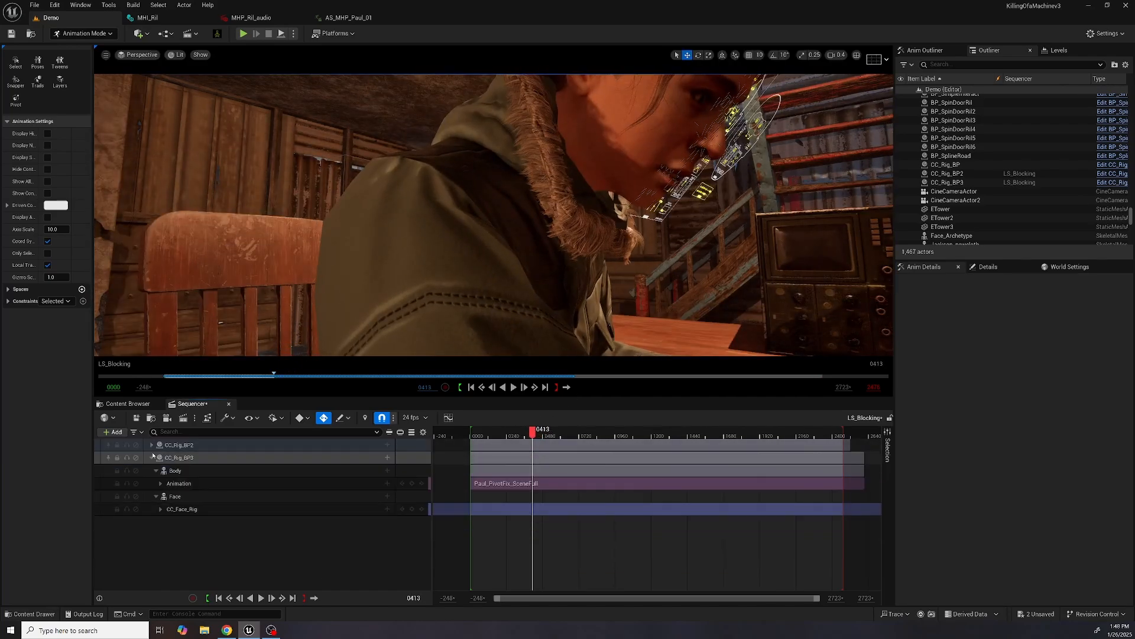
{"action": "left_click", "coordinate": [151, 457]}
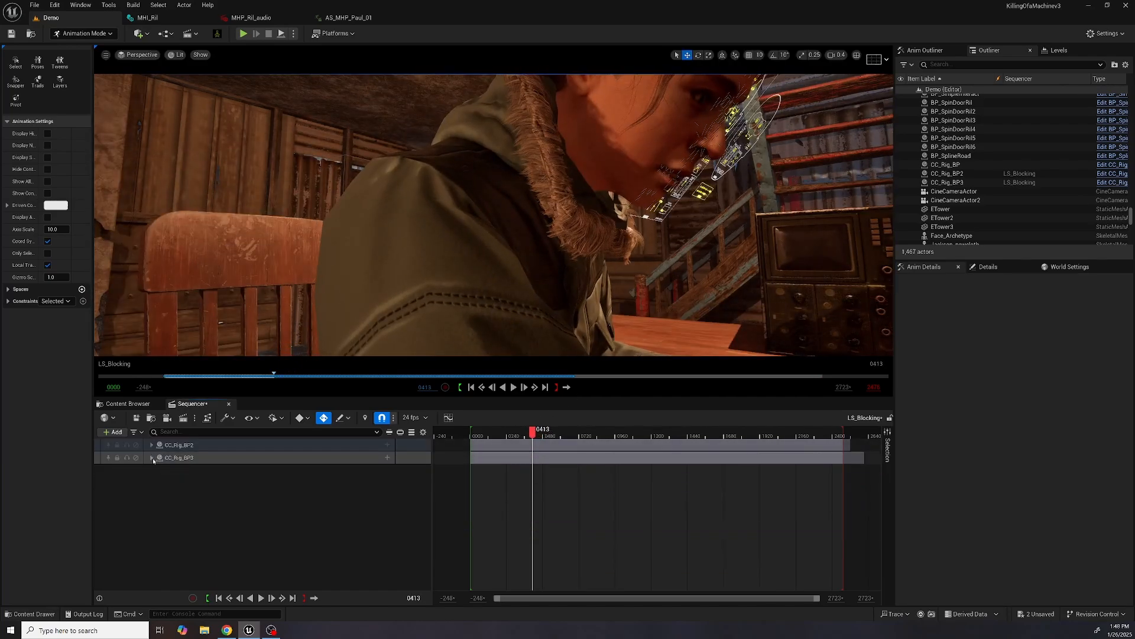
{"action": "left_click", "coordinate": [115, 432]}
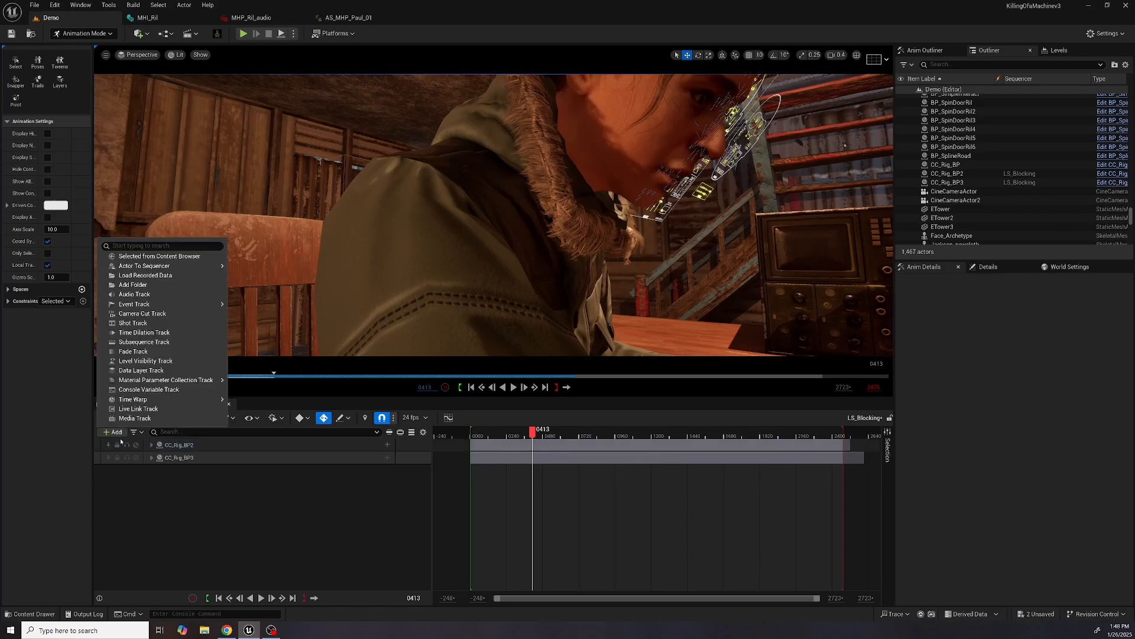
{"action": "left_click", "coordinate": [160, 295]}
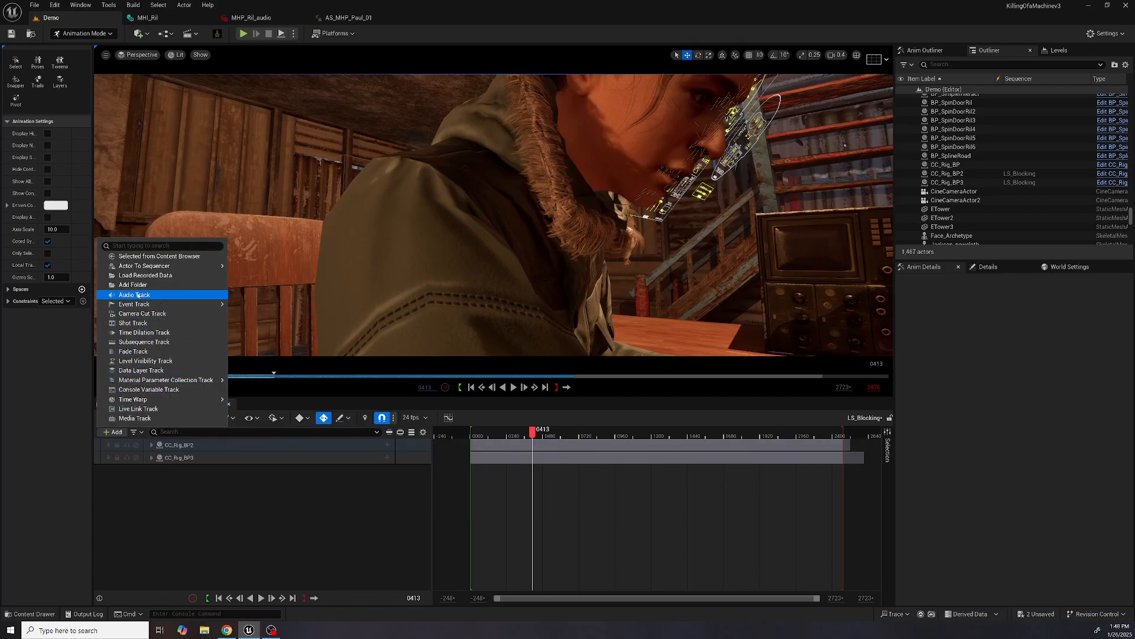
{"action": "left_click", "coordinate": [654, 335]}
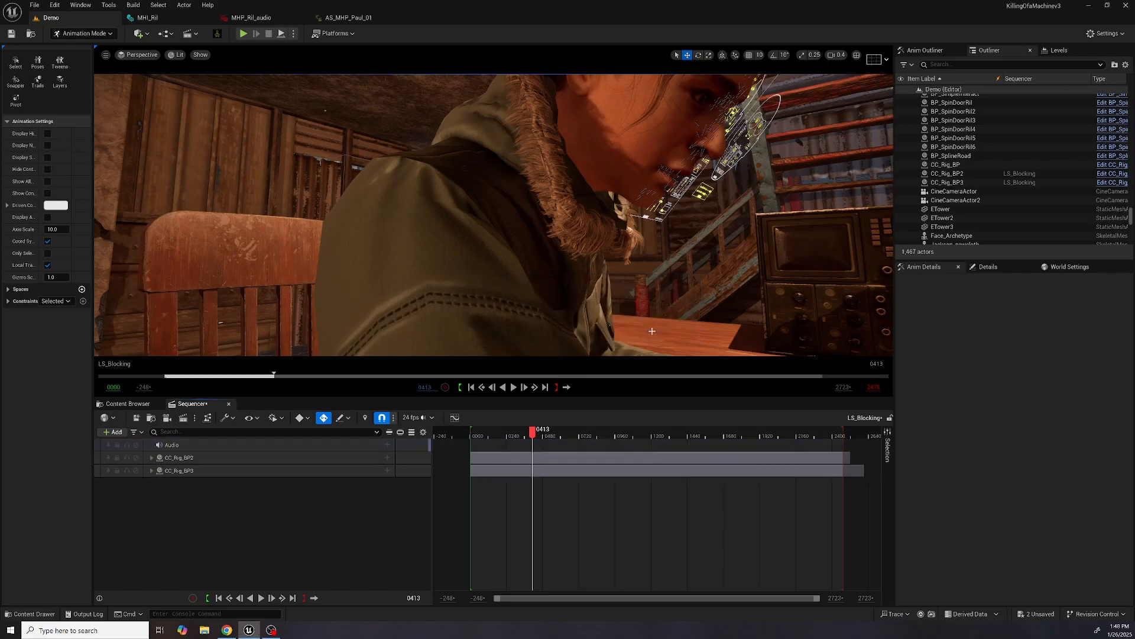
{"action": "left_click_drag", "start_coordinate": [178, 444], "coordinate": [197, 485]}
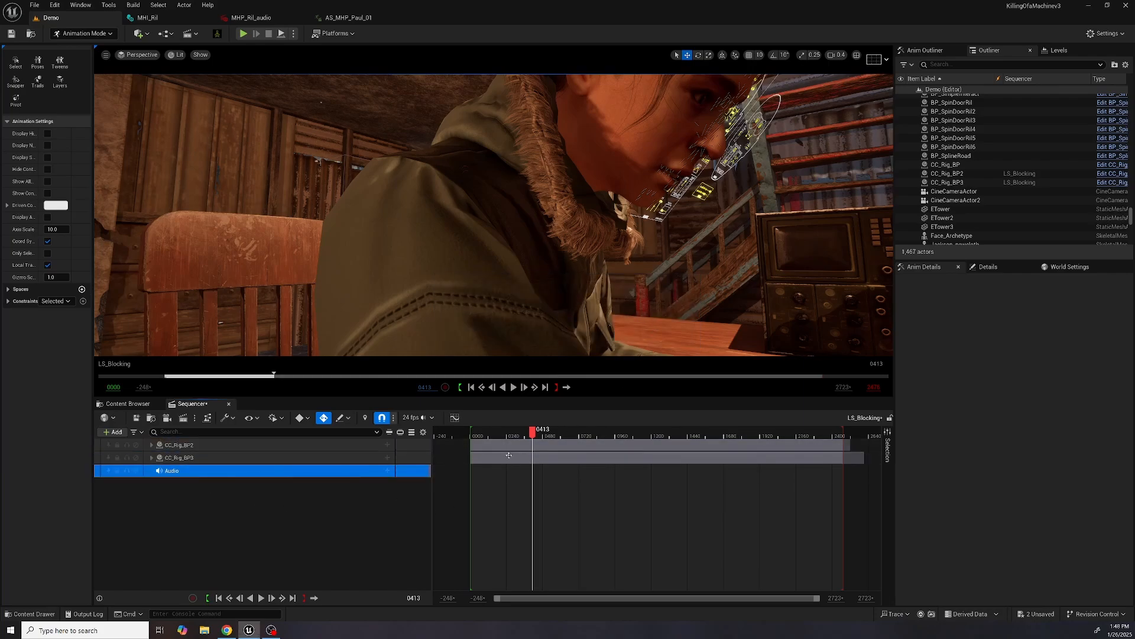
Add the Ril_FullDia_Scene01_solo sound to the Audio track and align its clip start with CC_Rig_BP2's face keys at frame 0000.
{"action": "right_click_drag", "start_coordinate": [533, 249], "coordinate": [362, 239]}
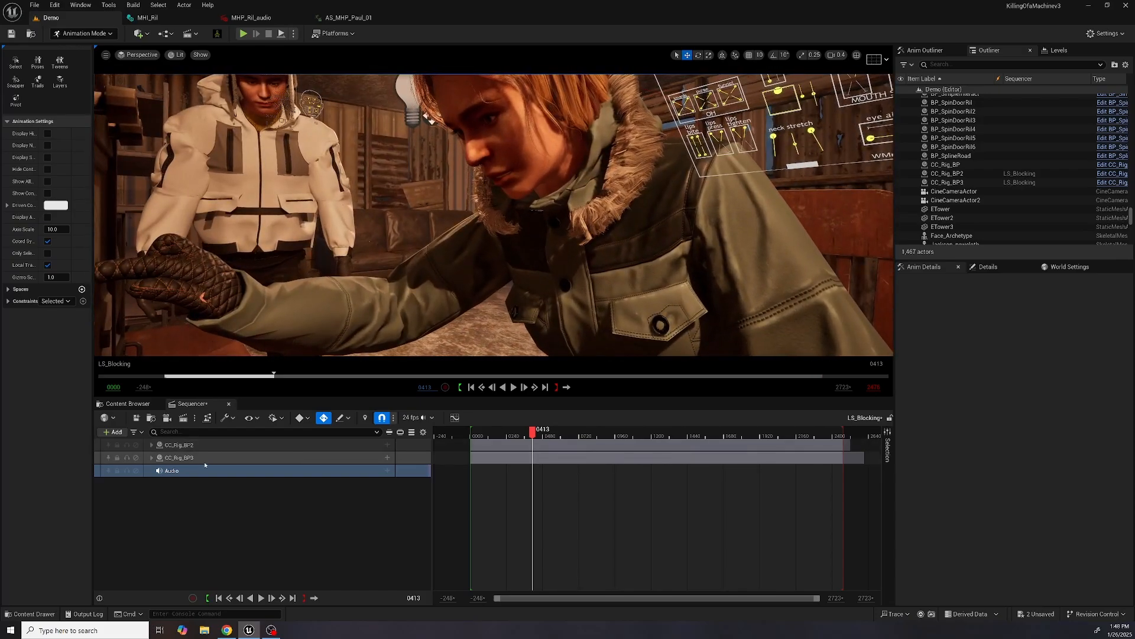
{"action": "left_click", "coordinate": [388, 470]}
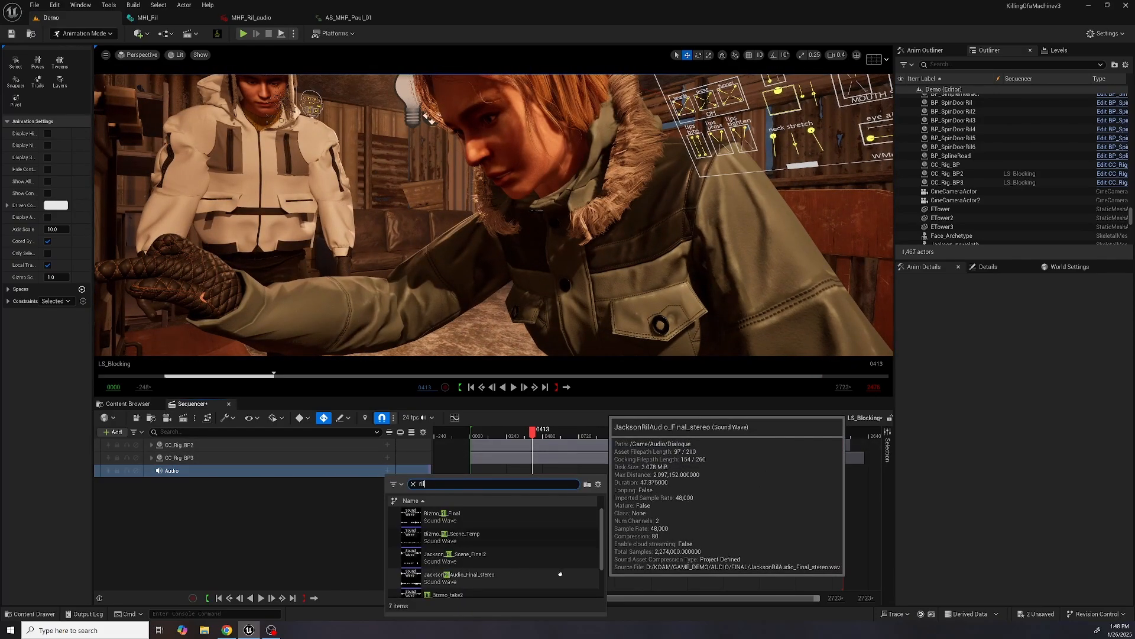
{"action": "left_click", "coordinate": [541, 559]}
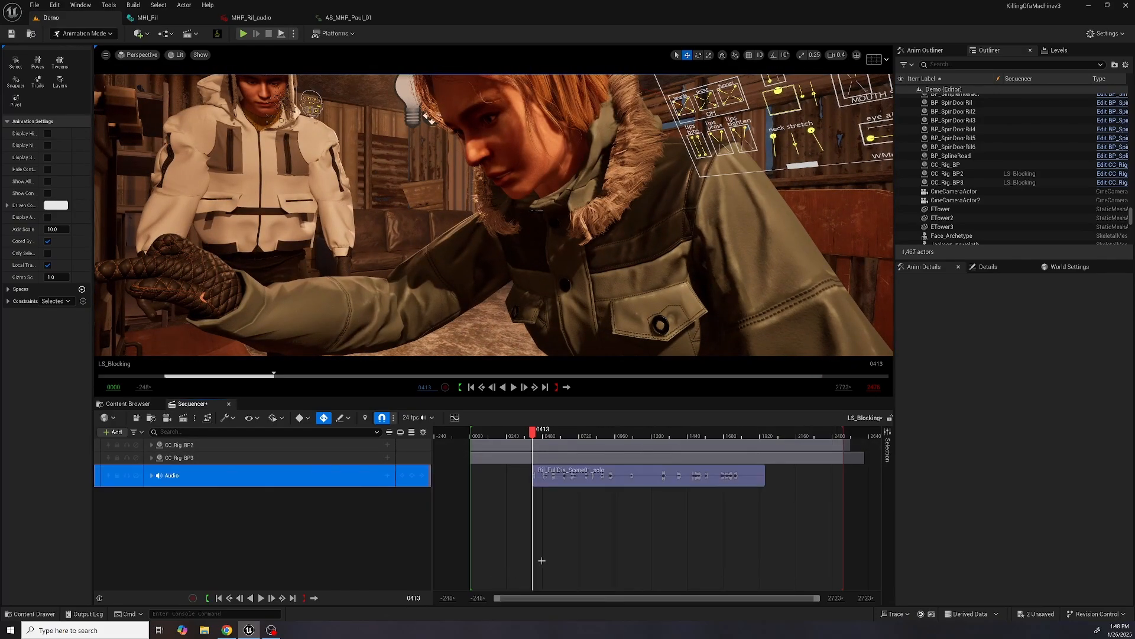
{"action": "left_click", "coordinate": [603, 471]}
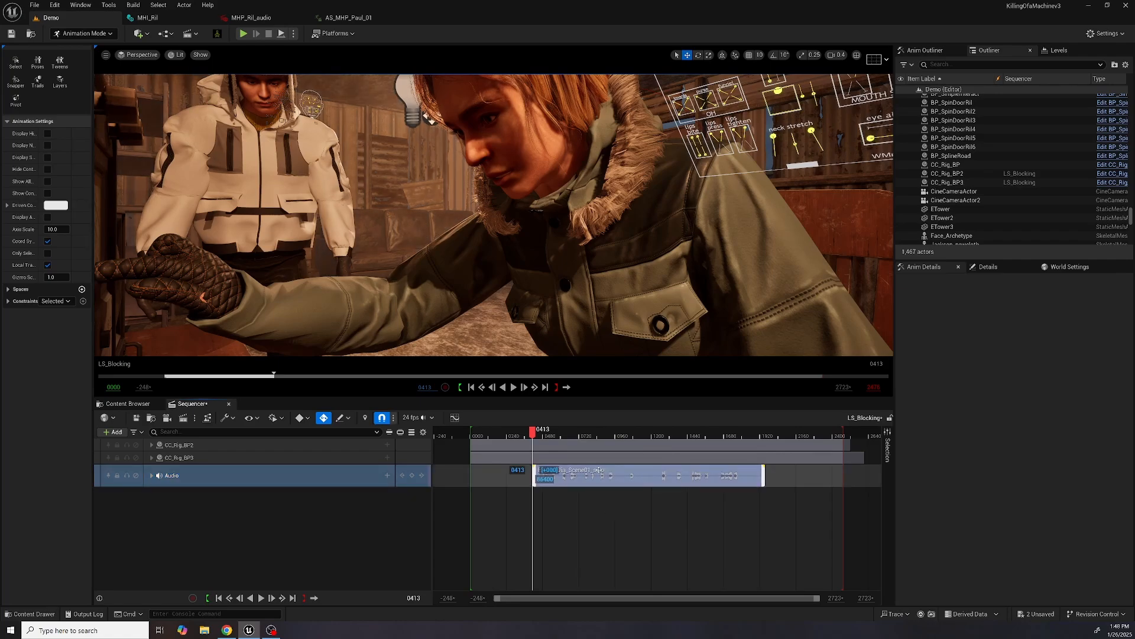
{"action": "left_click", "coordinate": [152, 446]}
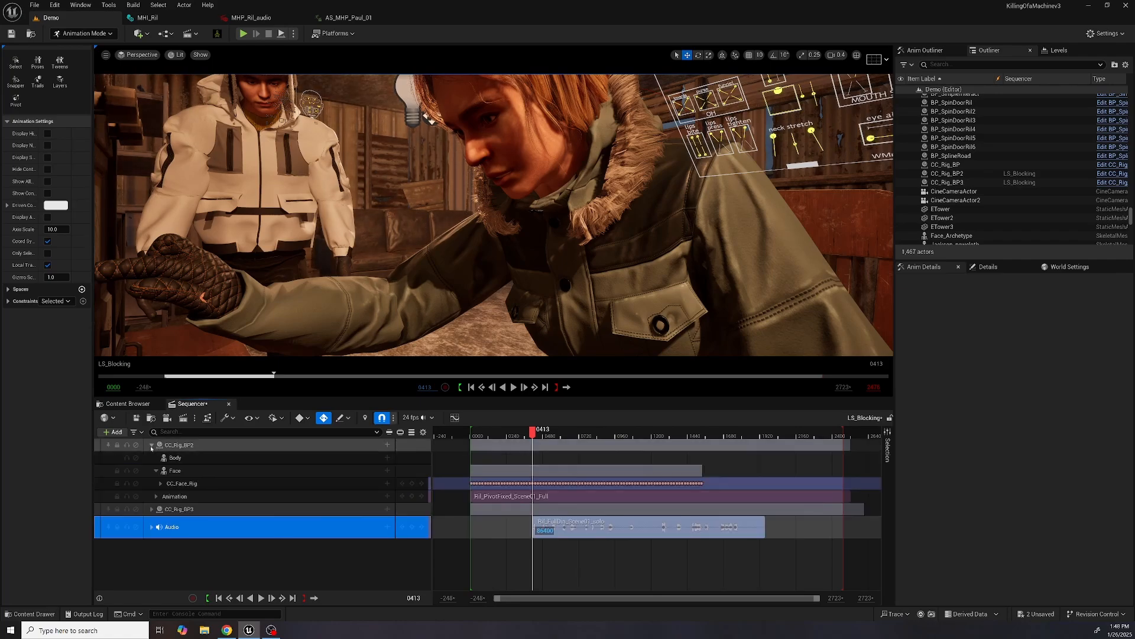
{"action": "left_click_drag", "start_coordinate": [641, 523], "coordinate": [578, 523]}
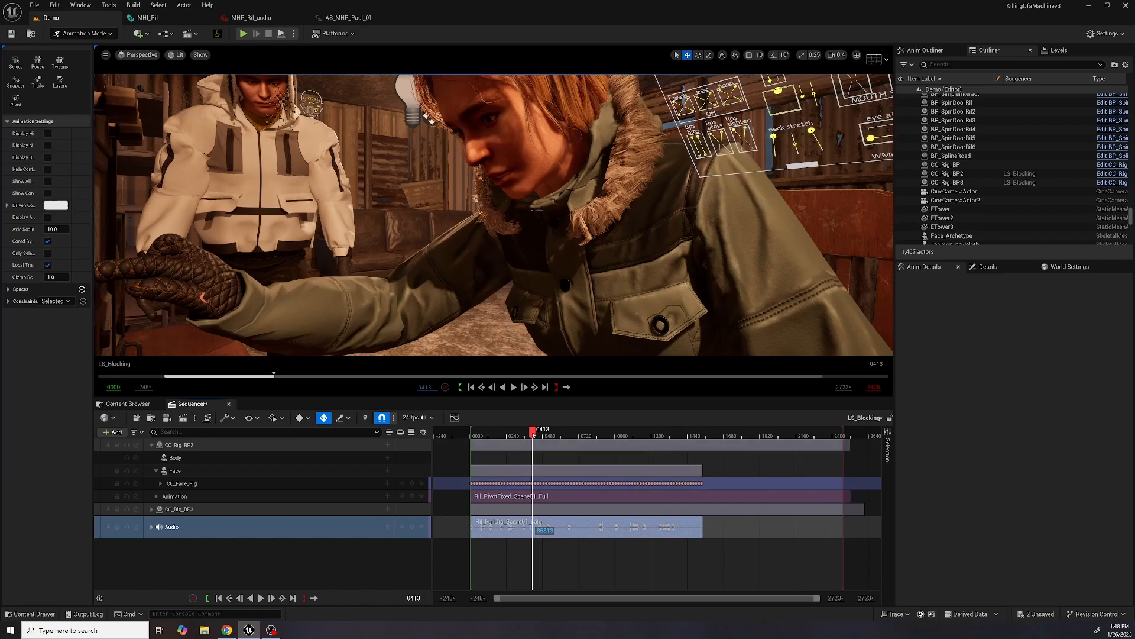
Play the early part of LS_Blocking with the dialogue to check the seated character's lip sync.
{"action": "left_click_drag", "start_coordinate": [570, 441], "coordinate": [513, 441]}
{"action": "key", "text": "space"}
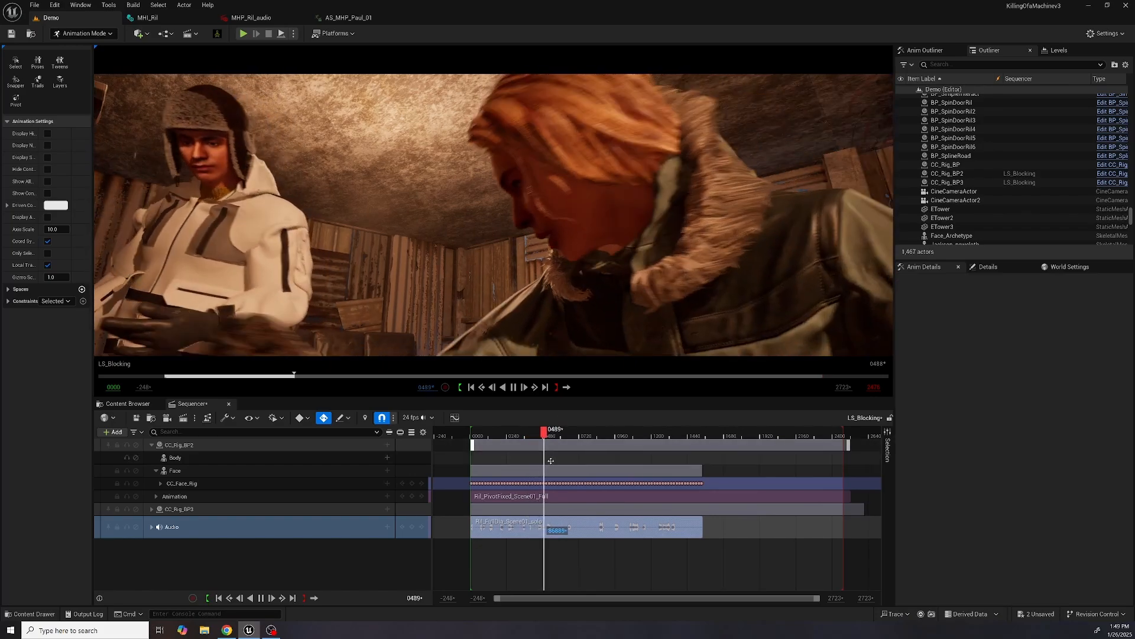
{"action": "left_click", "coordinate": [542, 436]}
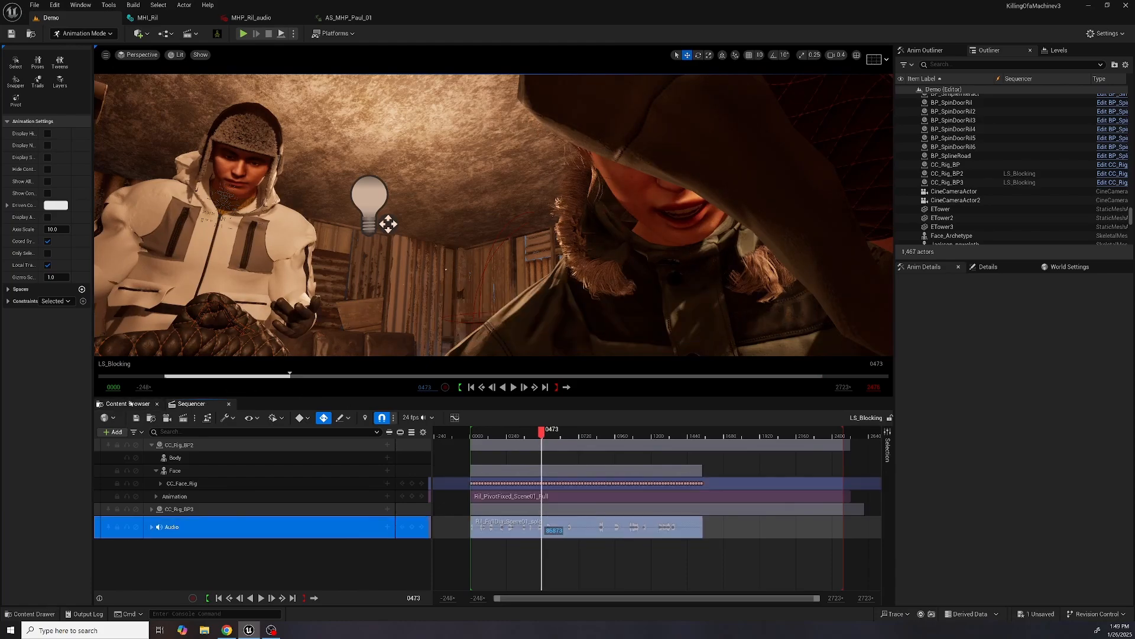
Open the MHP_Paul_Audio MetaHuman Performance from the MHA/Paul folder.
{"action": "left_click", "coordinate": [128, 403]}
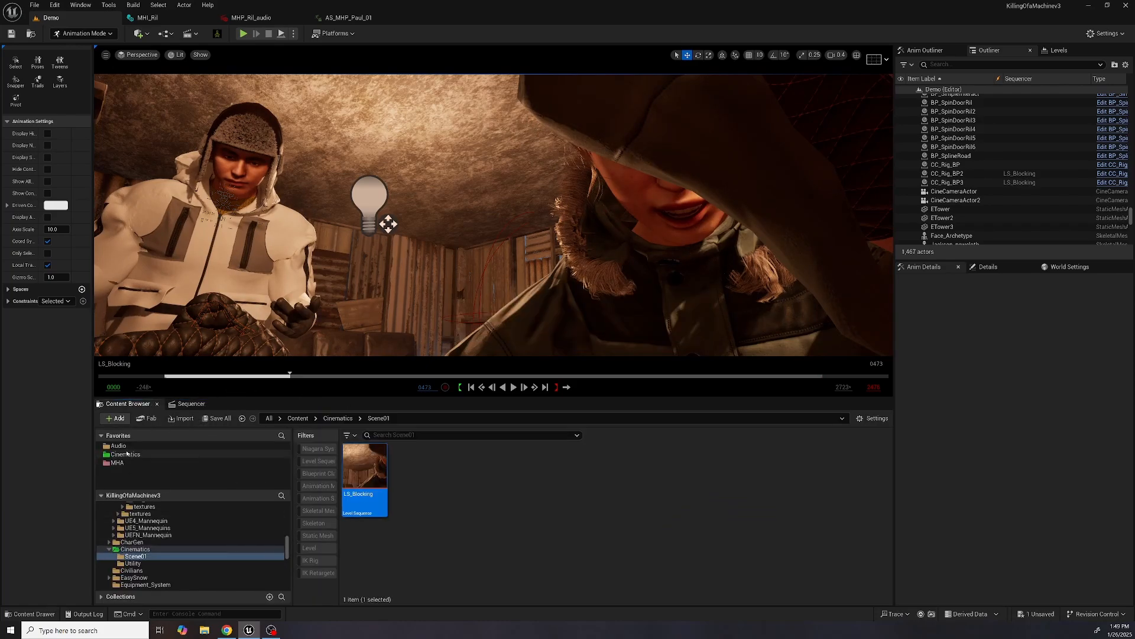
{"action": "scroll", "coordinate": [177, 575], "scroll_direction": "down", "scroll_amount": 10}
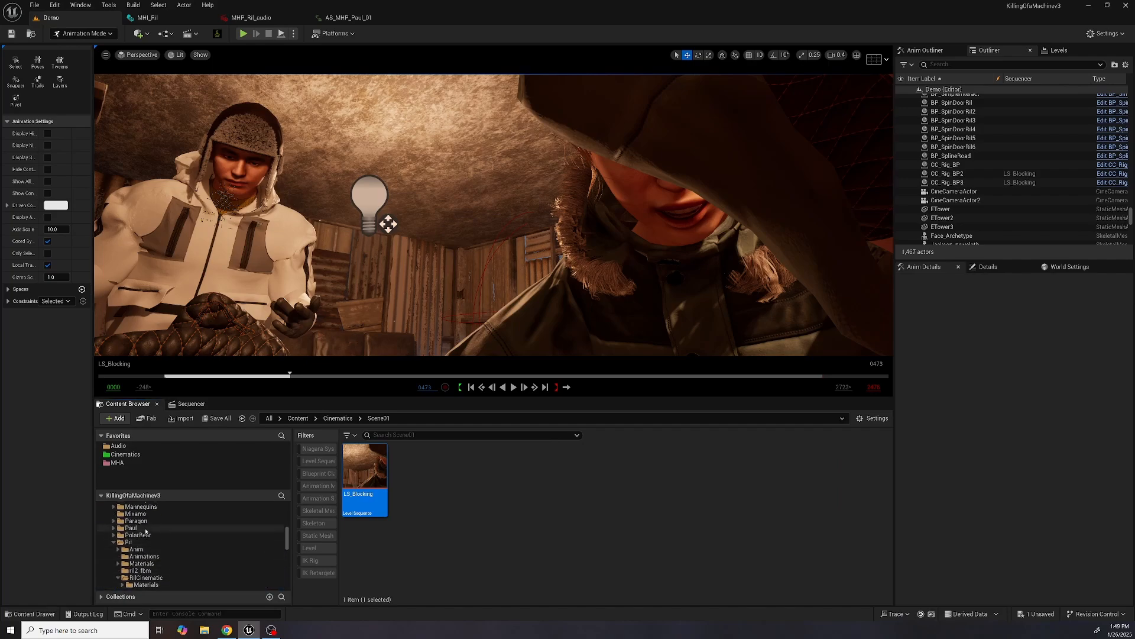
{"action": "left_click", "coordinate": [144, 529]}
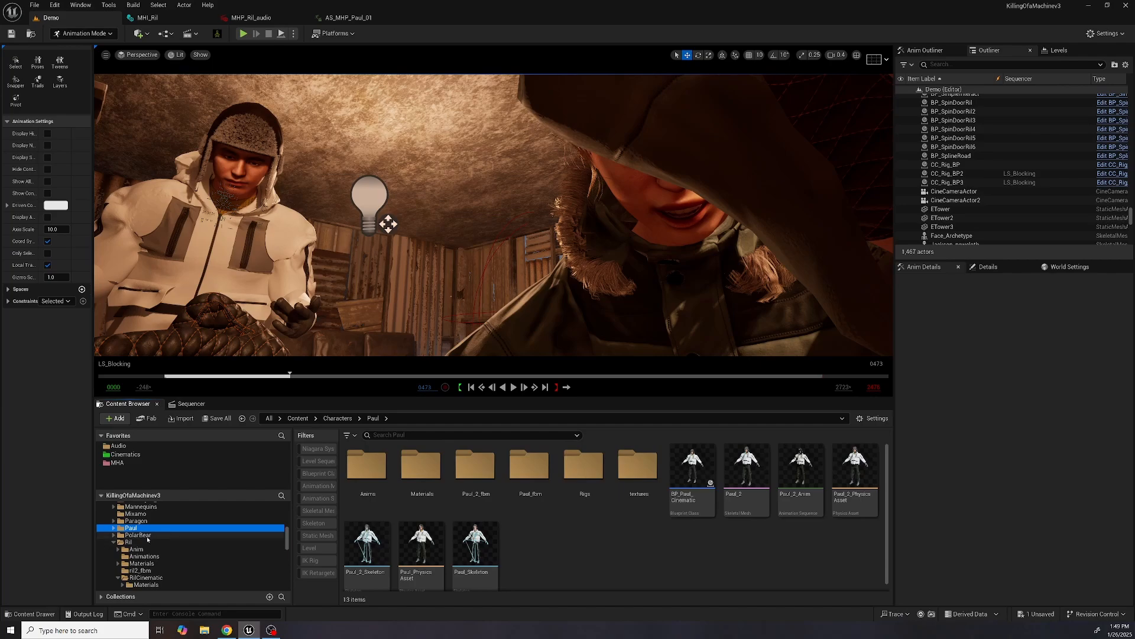
{"action": "left_click", "coordinate": [117, 462]}
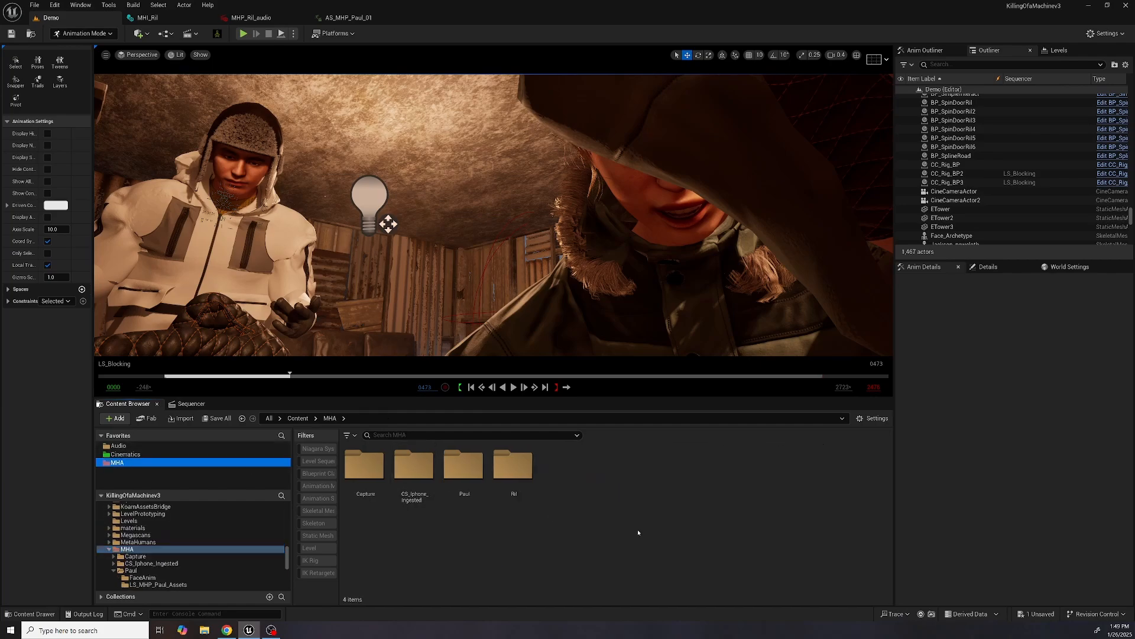
{"action": "double_click", "coordinate": [479, 486]}
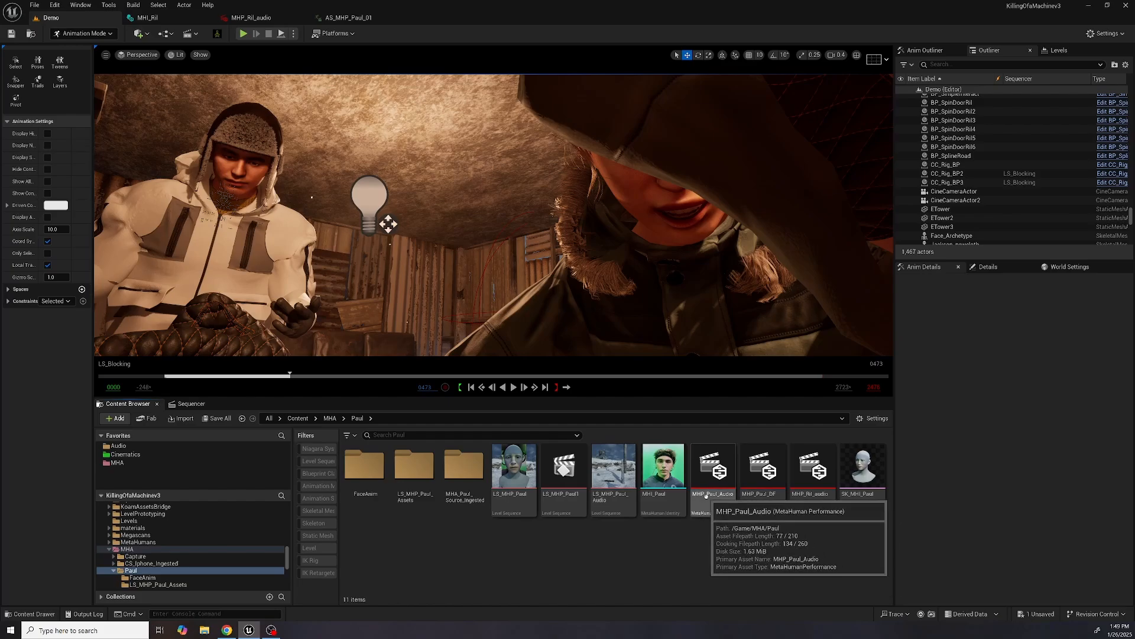
{"action": "double_click", "coordinate": [713, 470]}
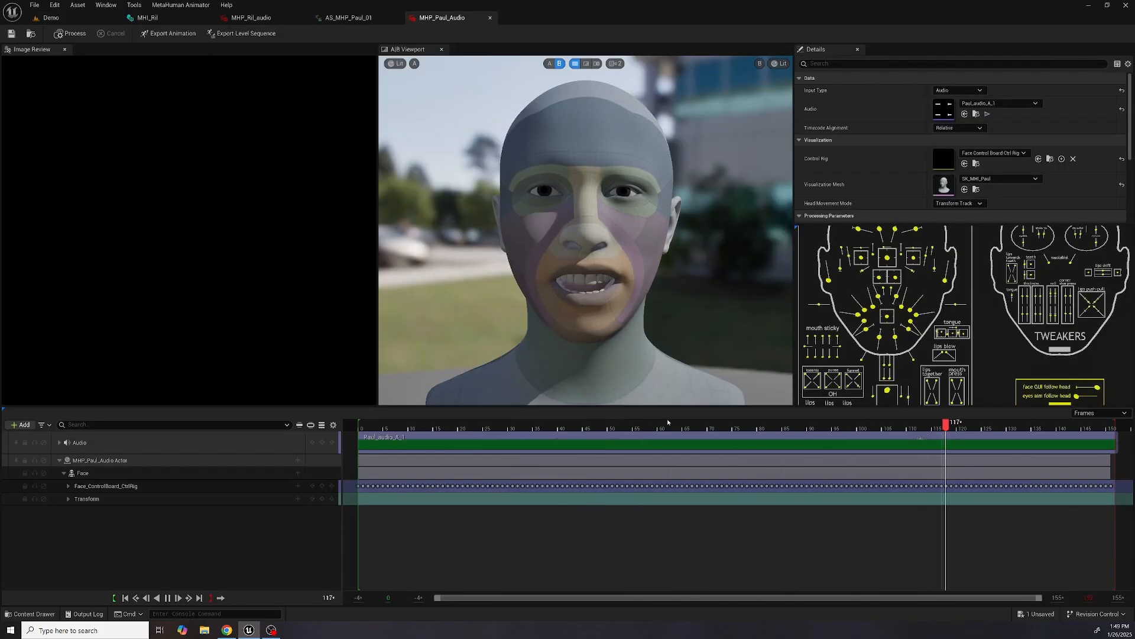
Set the performance audio to Paul_FullDia_Scene01_solo and process it into facial animation.
{"action": "left_click", "coordinate": [1035, 103]}
{"action": "left_click", "coordinate": [1000, 326]}
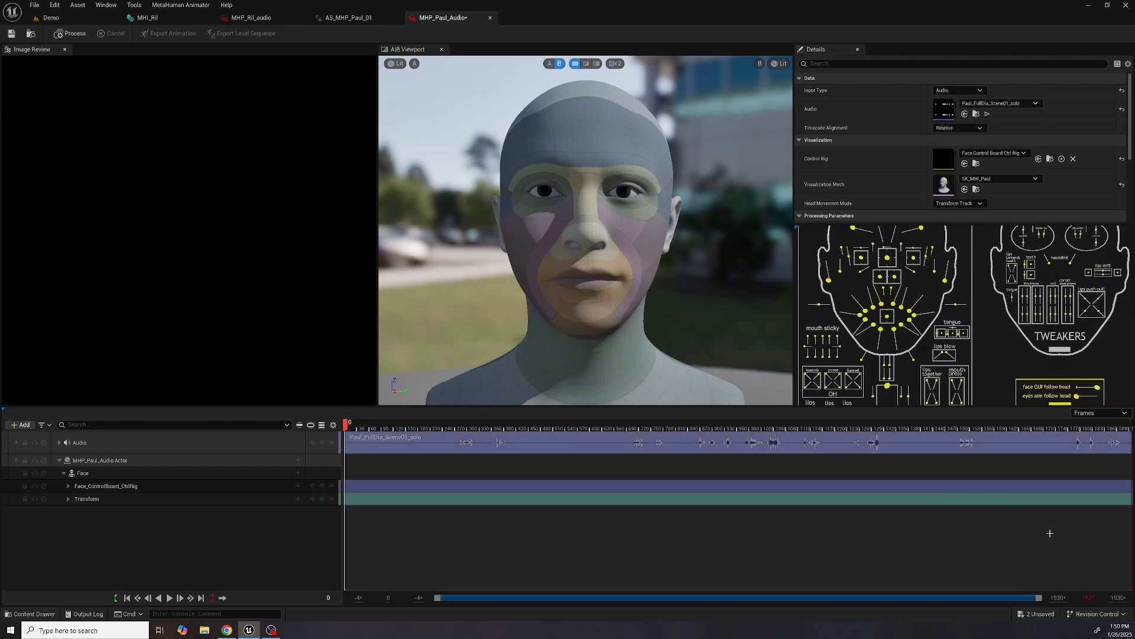
{"action": "left_click", "coordinate": [70, 33]}
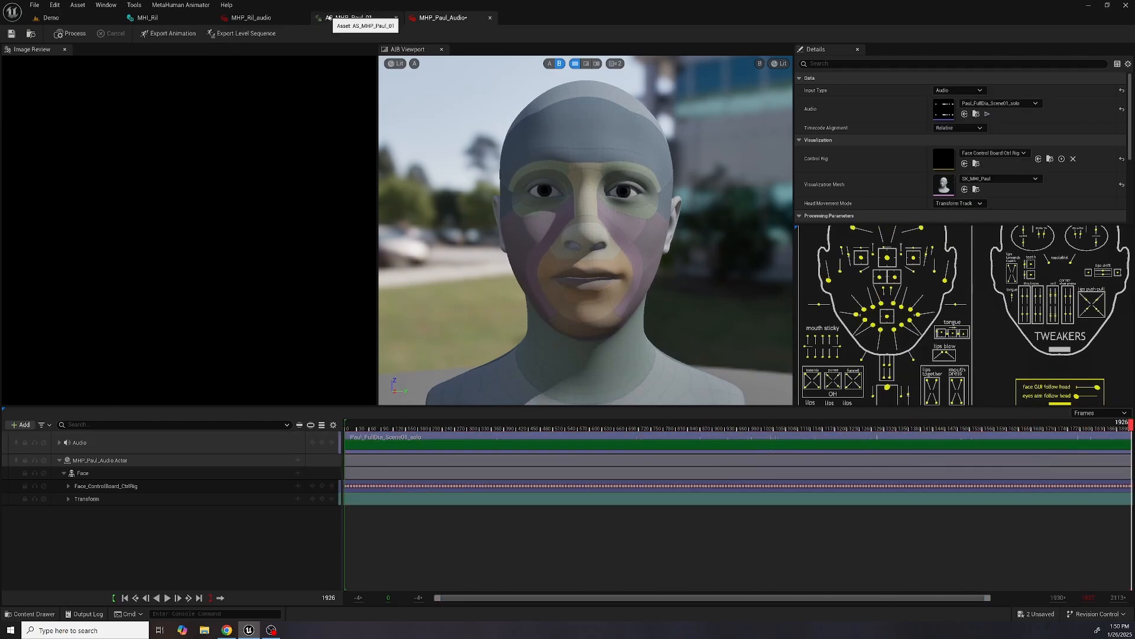
Scrub through the processed Paul performance and export its Face_ControlBoard_CtrlRig track as a Control Rig FBX.
{"action": "left_click_drag", "start_coordinate": [378, 425], "coordinate": [505, 424]}
{"action": "right_click", "coordinate": [215, 485]}
{"action": "left_click", "coordinate": [273, 215]}
{"action": "left_click", "coordinate": [646, 376]}
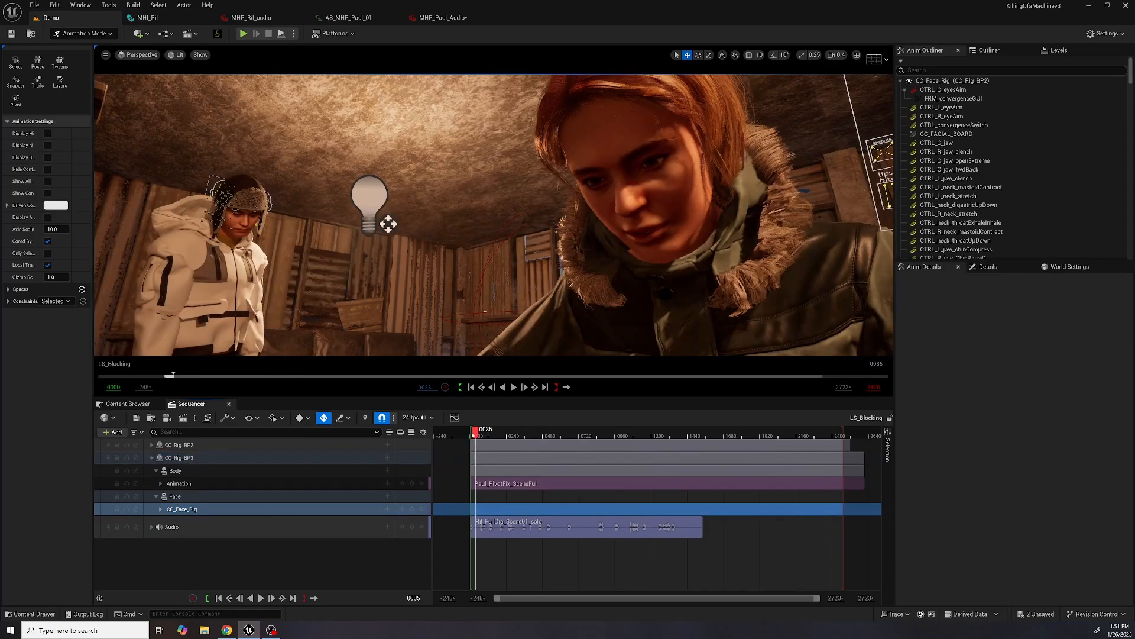
Import the Scene01_Paul_Full_Solo FBX onto CC_Rig_BP3's CC_Face_Rig track from the sequence start and preview the facial animation.
{"action": "left_click_drag", "start_coordinate": [473, 434], "coordinate": [467, 434]}
{"action": "right_click", "coordinate": [488, 433]}
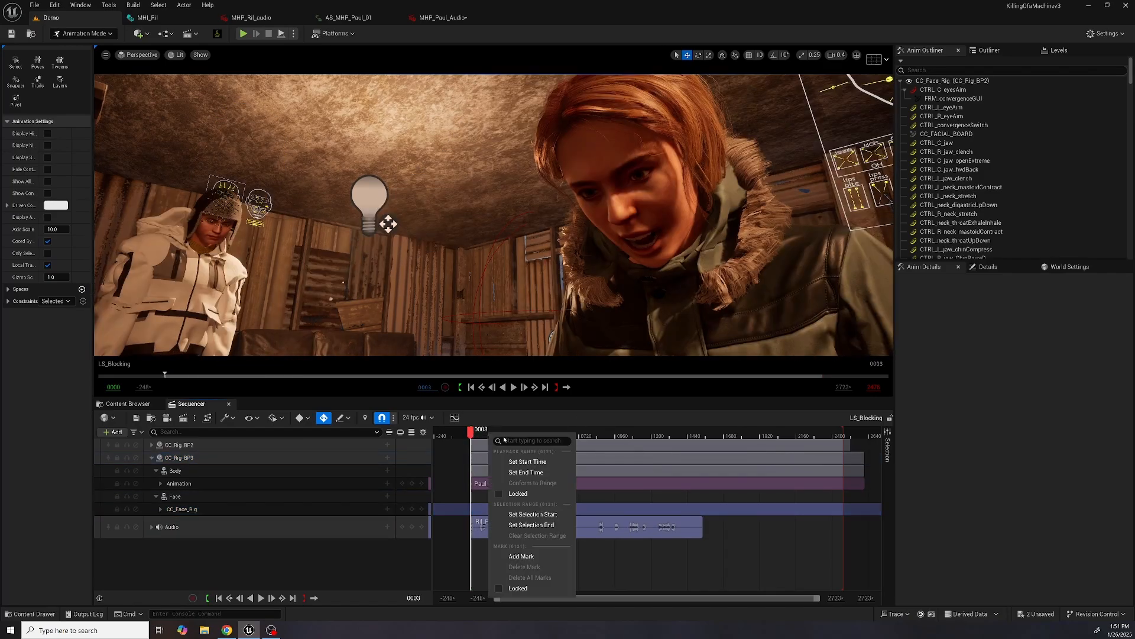
{"action": "left_click", "coordinate": [518, 515]}
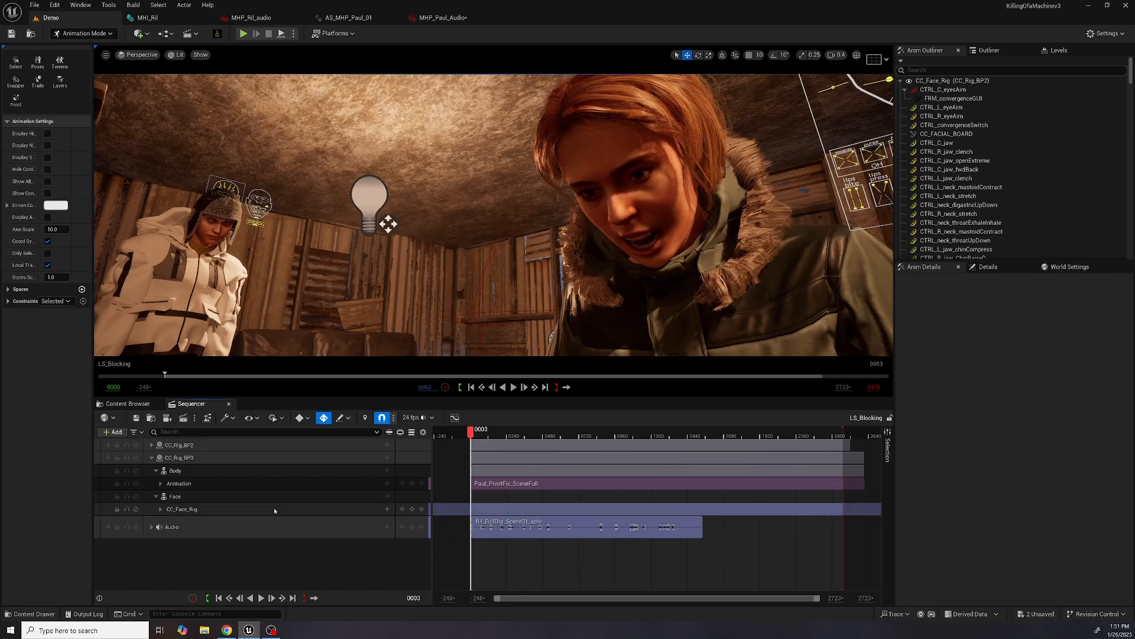
{"action": "right_click", "coordinate": [222, 509]}
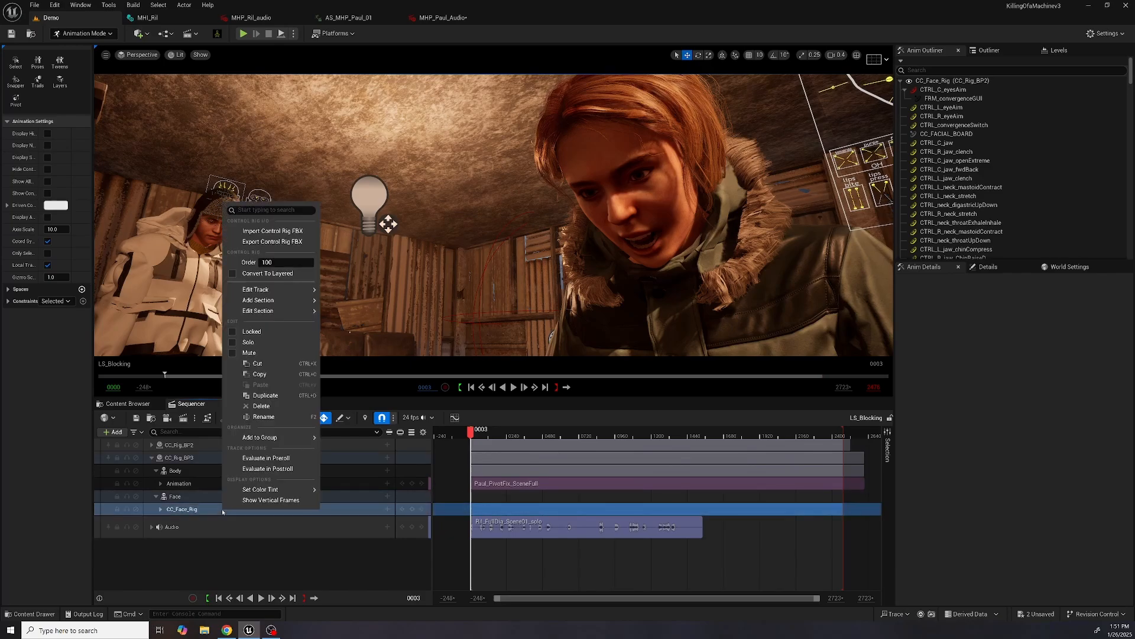
{"action": "left_click", "coordinate": [273, 231]}
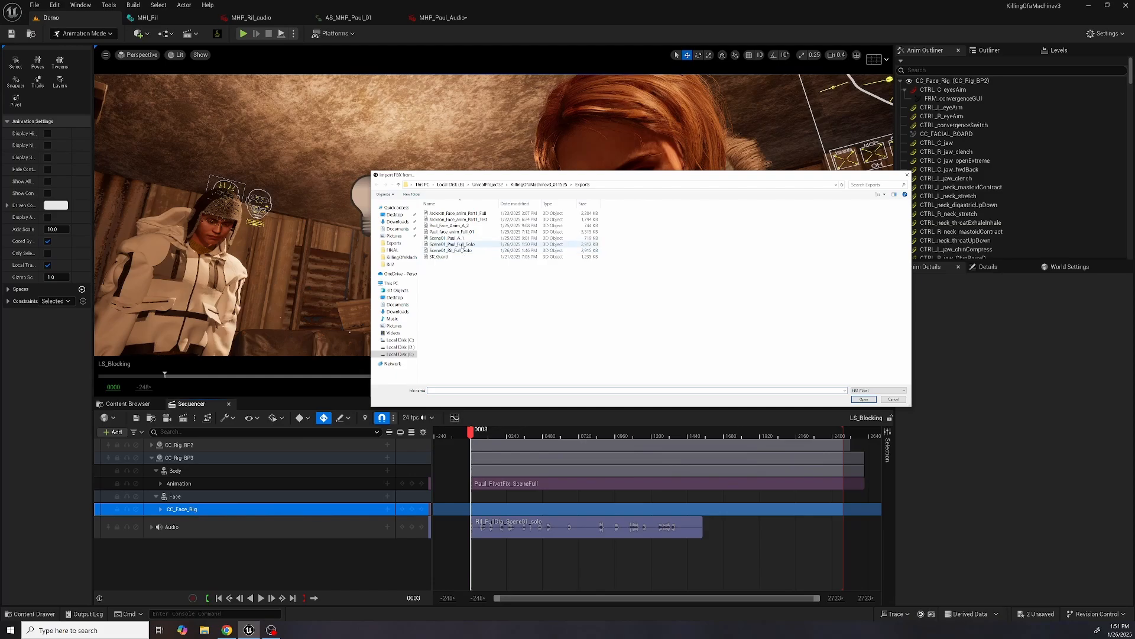
{"action": "left_click", "coordinate": [863, 399]}
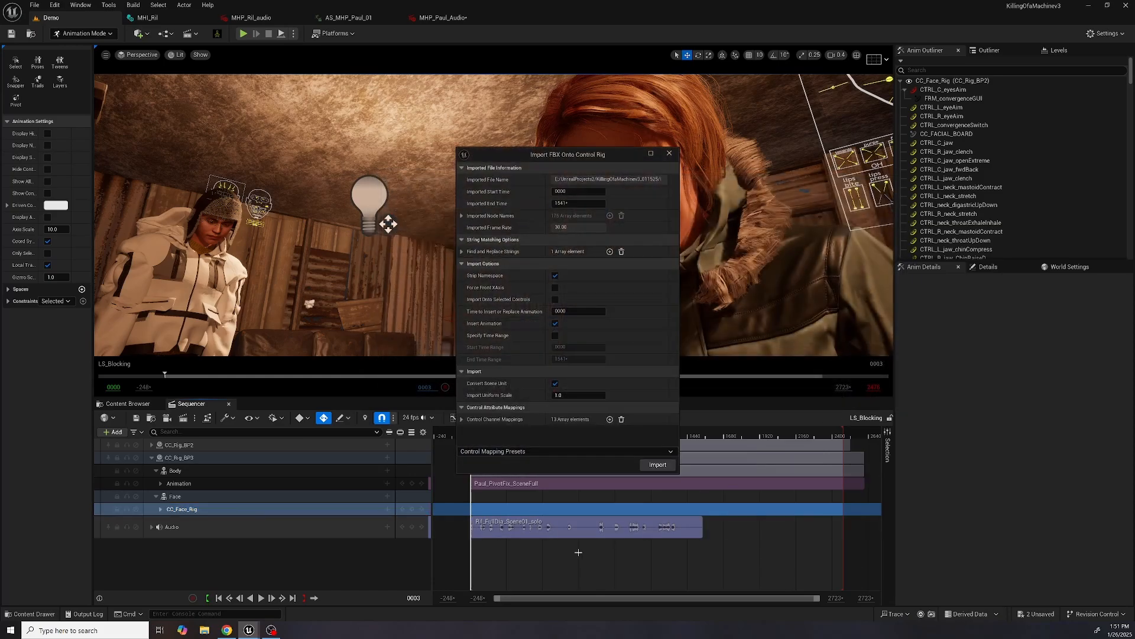
{"action": "left_click", "coordinate": [657, 465]}
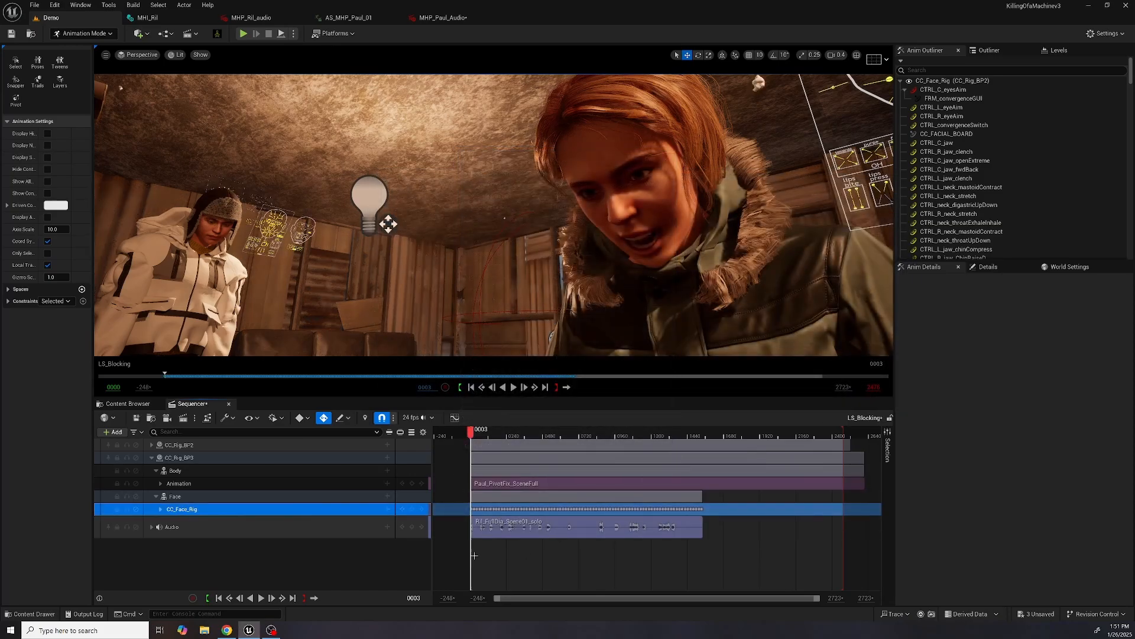
{"action": "key", "text": "space"}
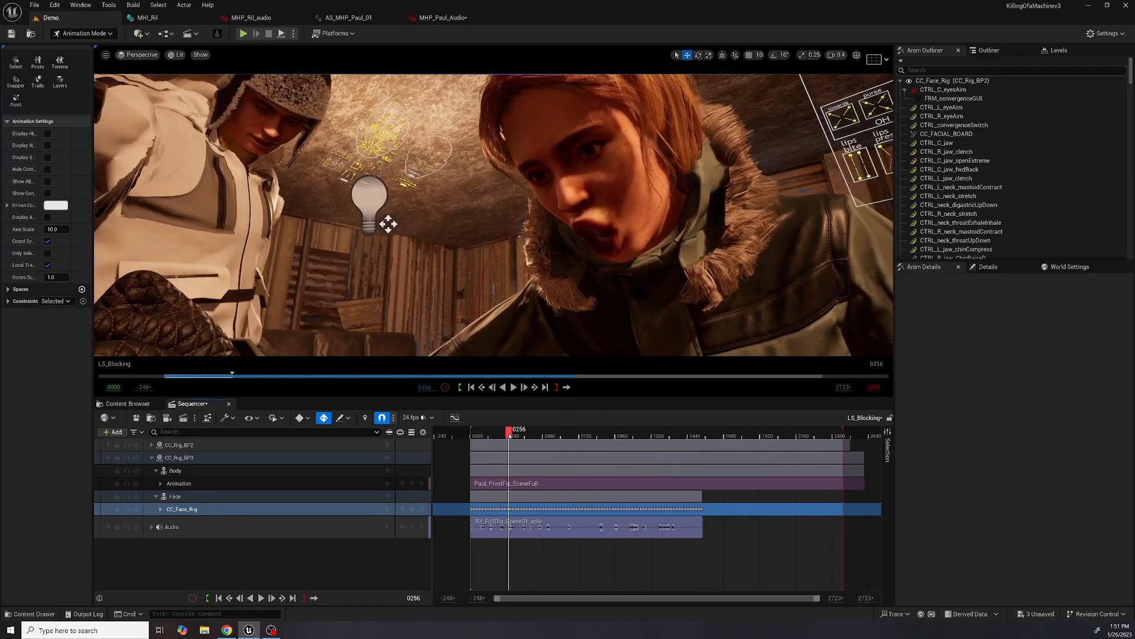
Add the Paul_FullDia_Scene01_solo sound wave to the LS_Blocking Audio track.
{"action": "left_click", "coordinate": [387, 527]}
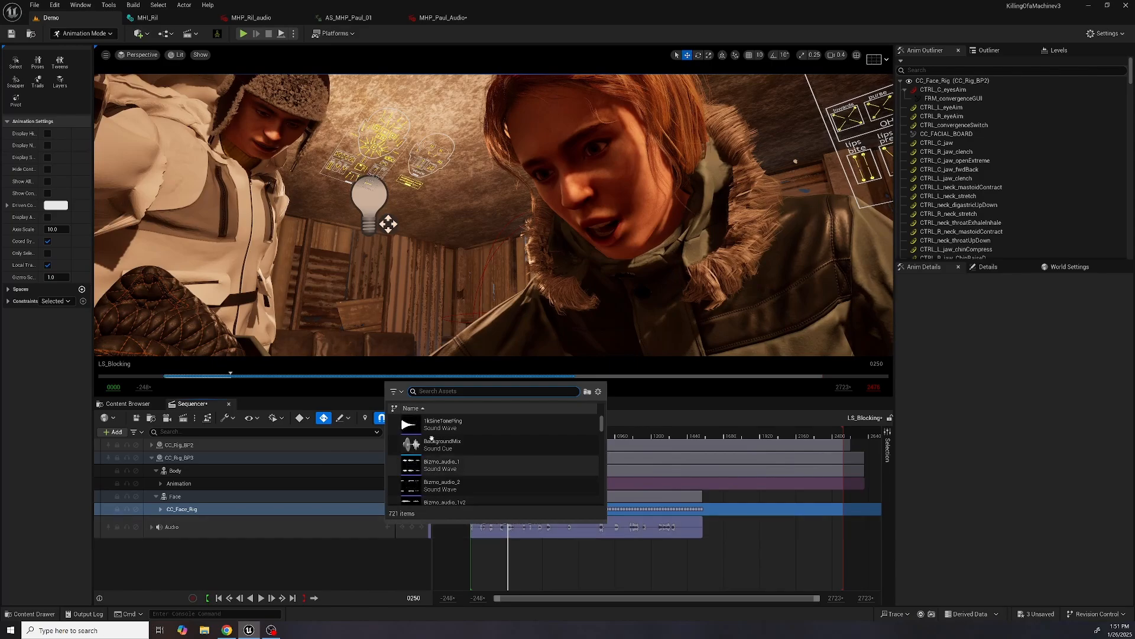
{"action": "type", "text": "paul"}
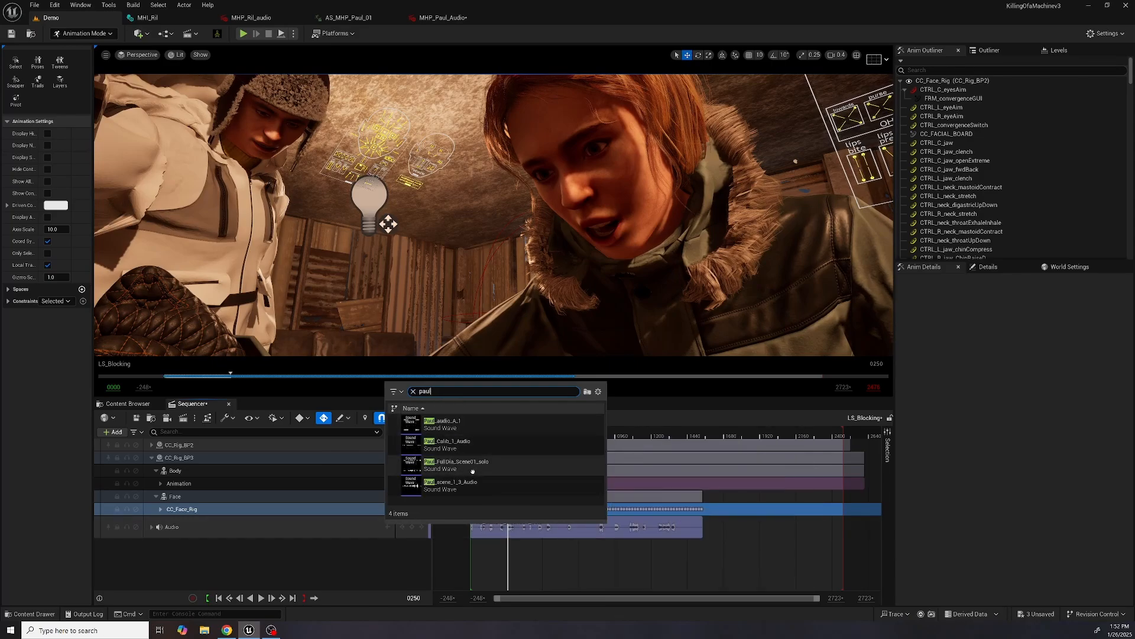
{"action": "left_click", "coordinate": [487, 469]}
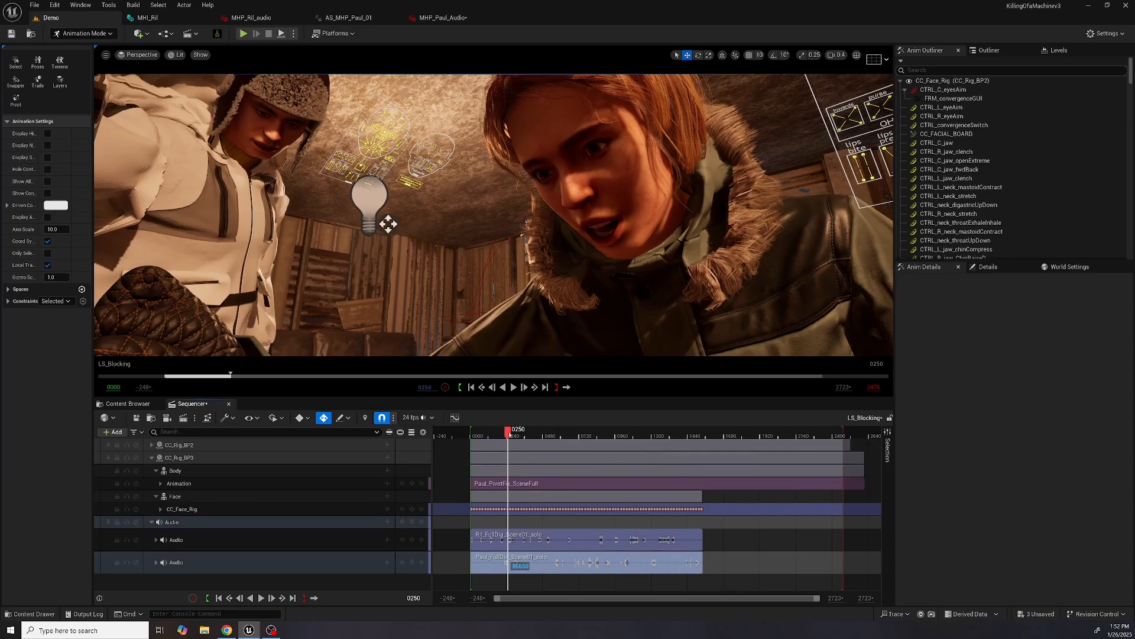
Play several parts of LS_Blocking with both dialogue tracks to check both characters' lip sync and body motion.
{"action": "left_click_drag", "start_coordinate": [507, 436], "coordinate": [473, 450]}
{"action": "key", "text": "space"}
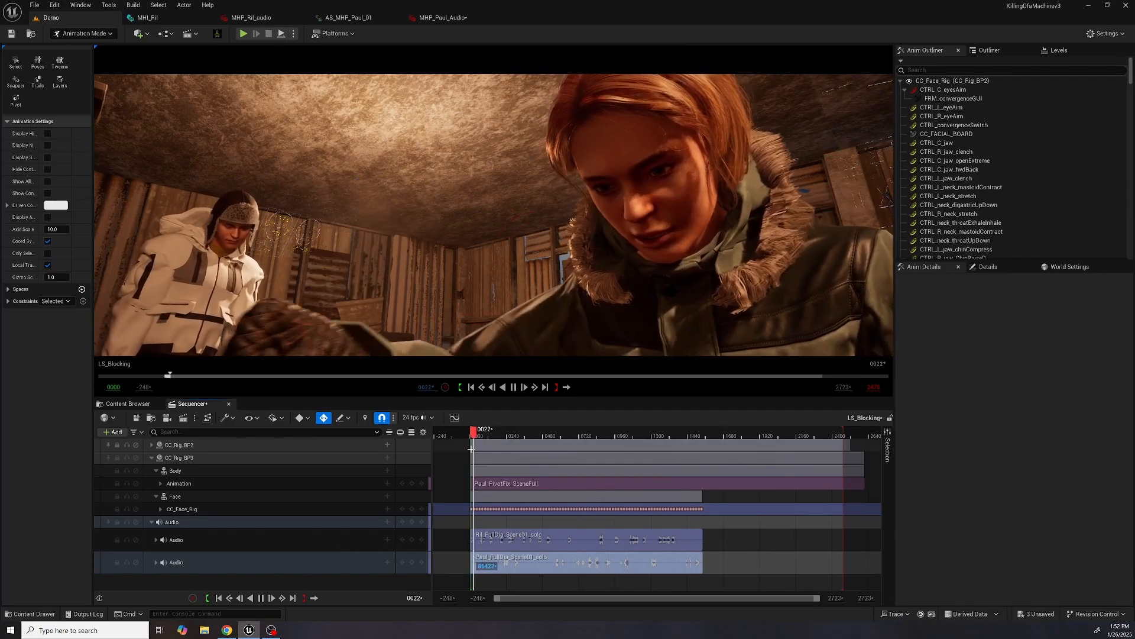
{"action": "left_click", "coordinate": [507, 435]}
{"action": "key", "text": "space"}
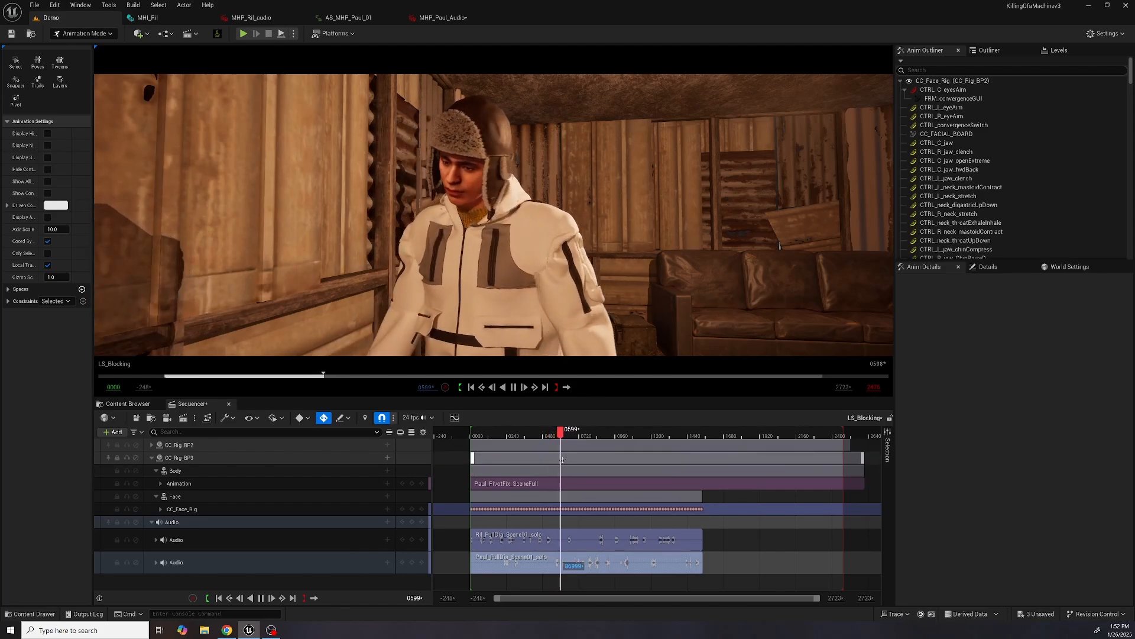
{"action": "left_click", "coordinate": [560, 434]}
{"action": "key", "text": "space"}
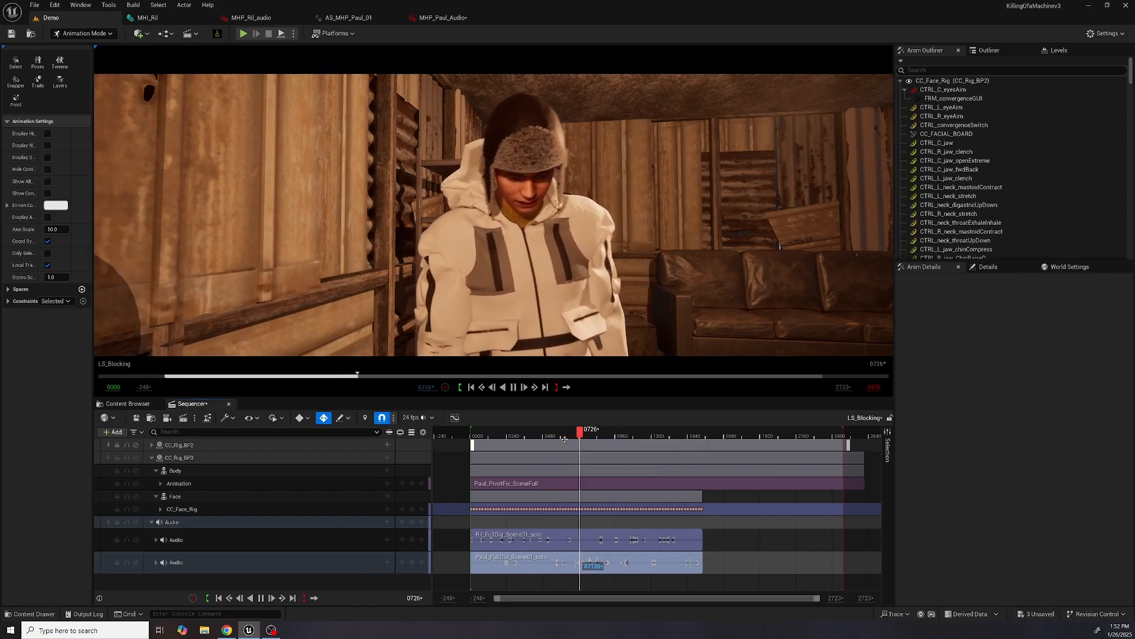
{"action": "key", "text": "space"}
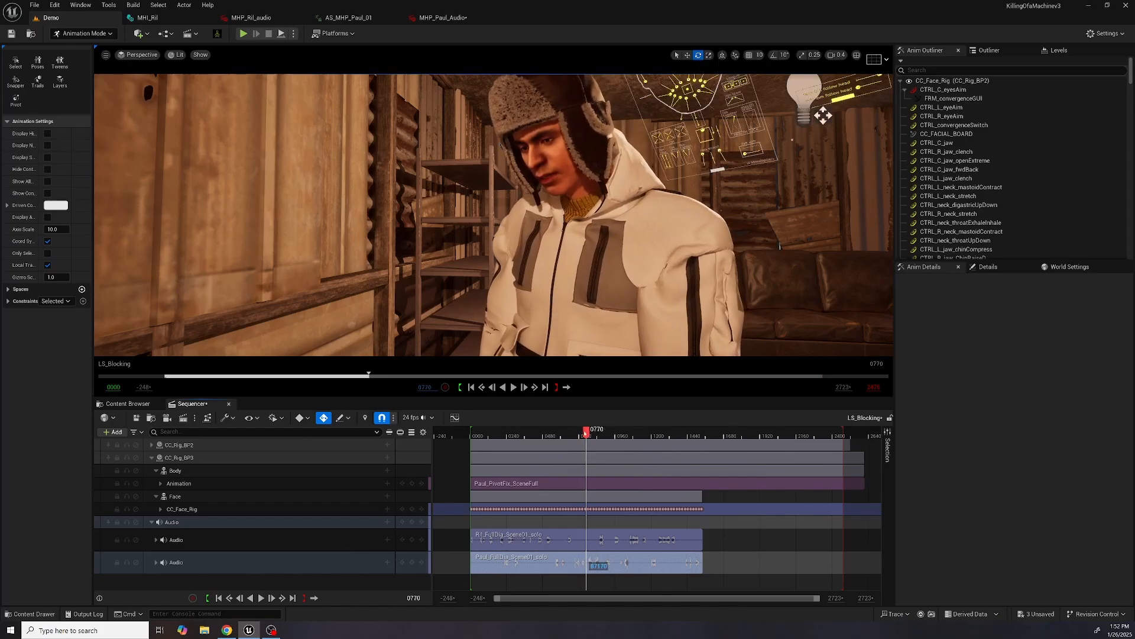
{"action": "key", "text": "s"}
{"action": "mouse_move", "coordinate": [669, 311]}
{"action": "right_mouse_down"}
{"action": "mouse_move", "coordinate": [645, 311]}
{"action": "mouse_move", "coordinate": [656, 314]}
{"action": "right_mouse_up"}
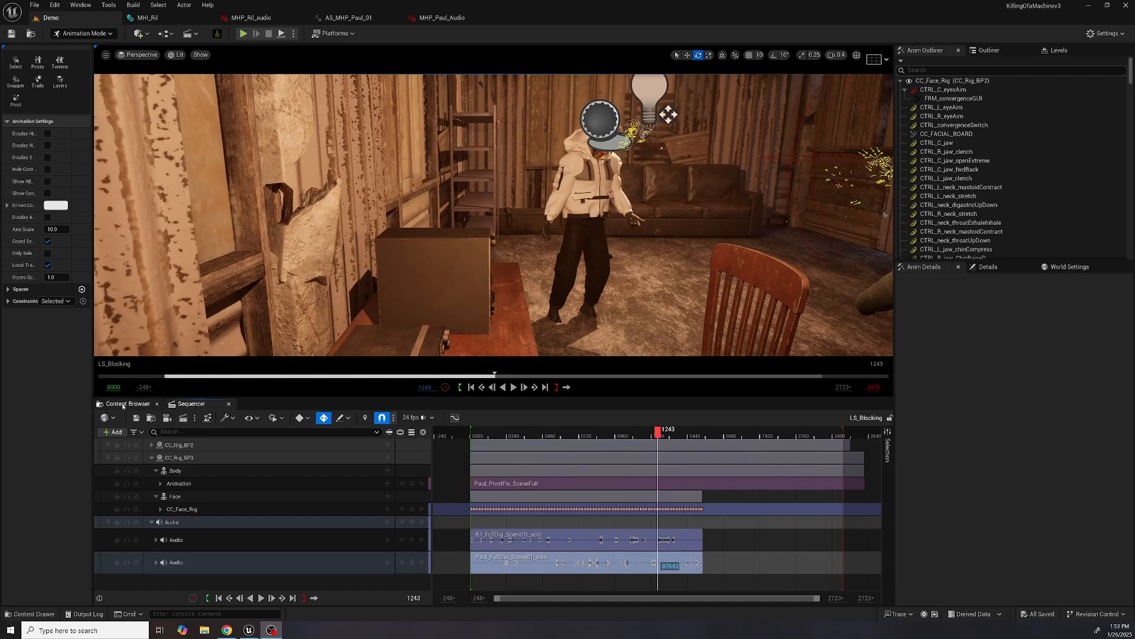
Create a Level Sequence named LS_SC1_MASTER in the Cinematics/Scene01 folder.
{"action": "left_click", "coordinate": [123, 405]}
{"action": "right_click", "coordinate": [413, 488]}
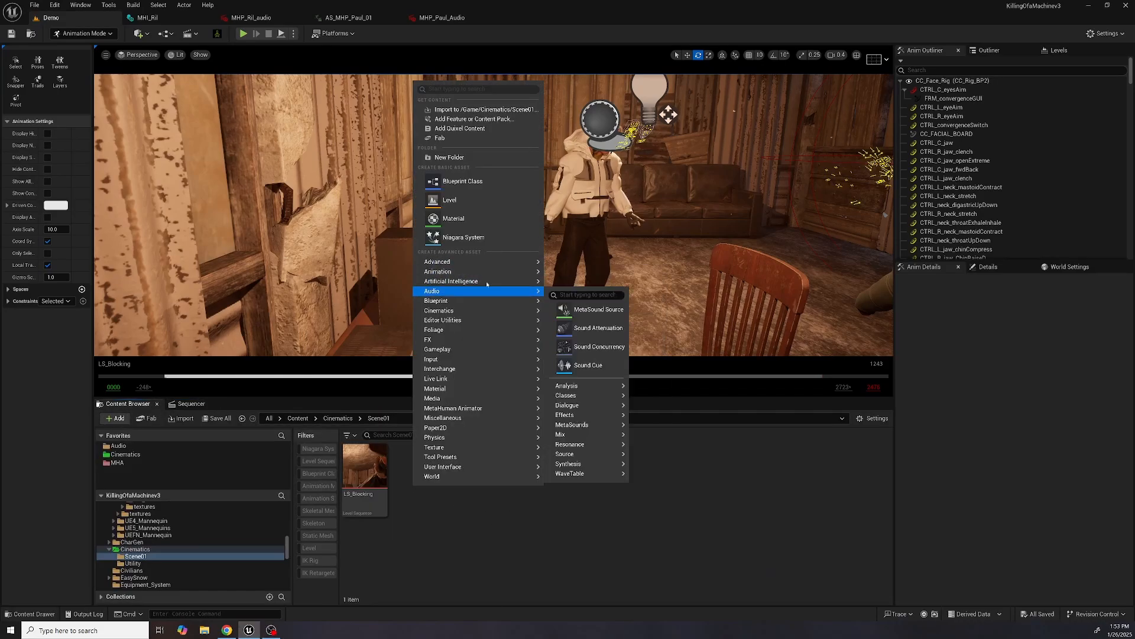
{"action": "mouse_move", "coordinate": [472, 310]}
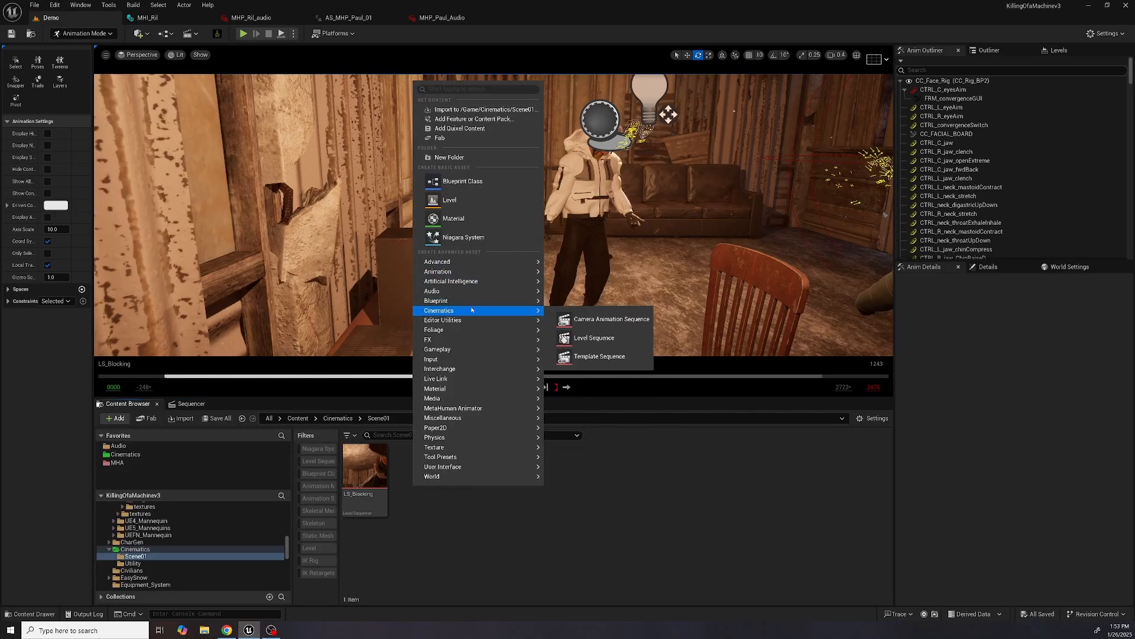
{"action": "left_click", "coordinate": [592, 338]}
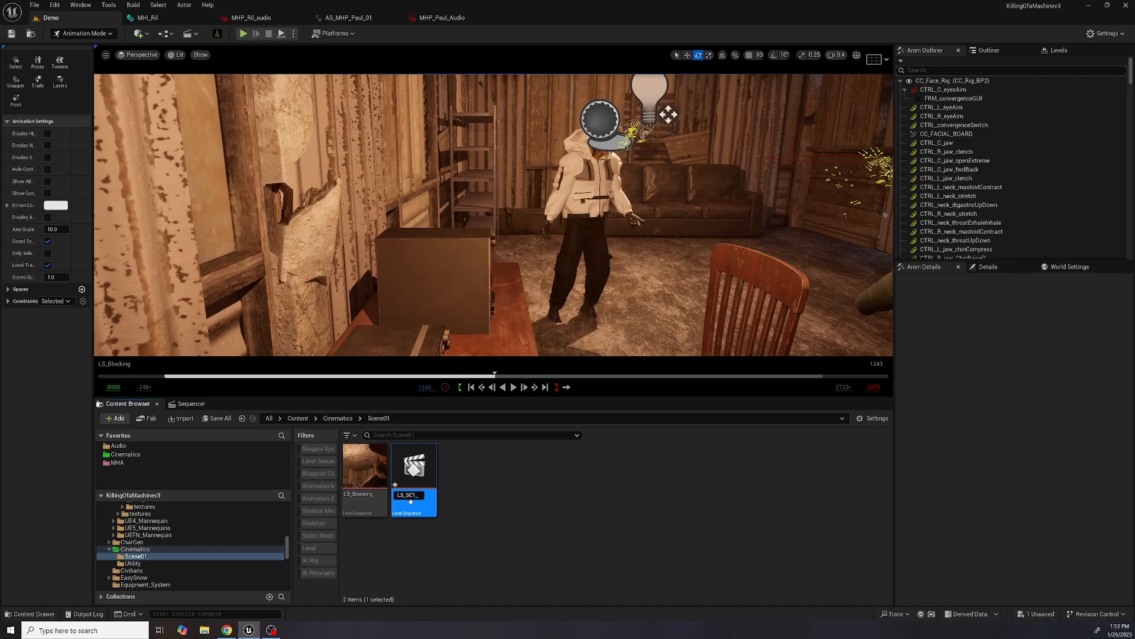
{"action": "key", "text": "Return"}
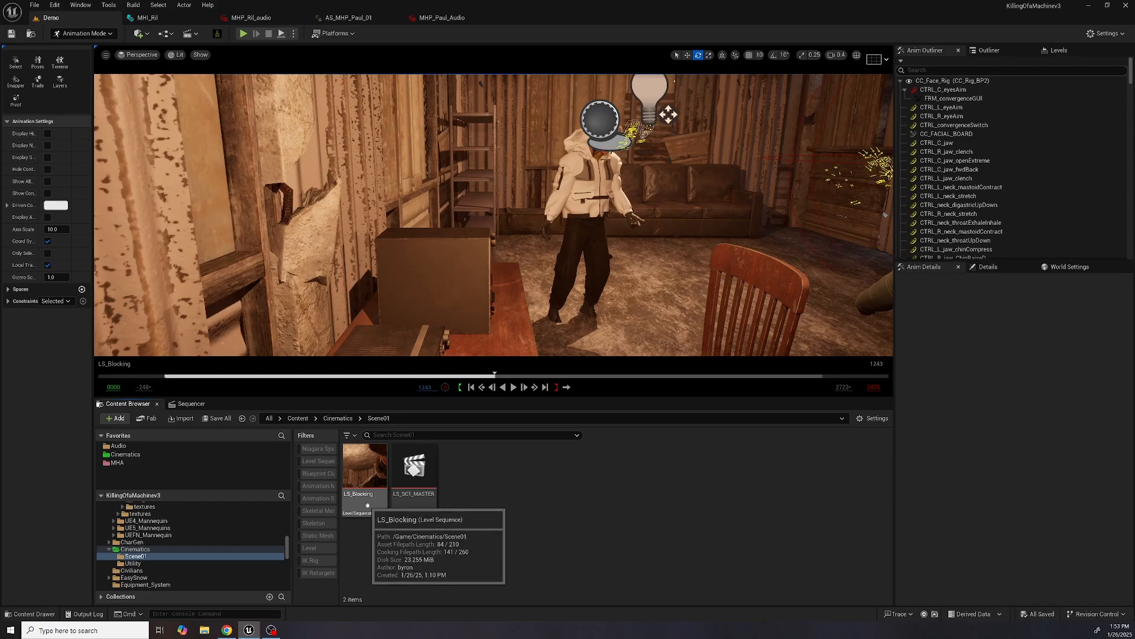
Duplicate the LS_Blocking sequence as LS_Shot01 and open the copy.
{"action": "left_click", "coordinate": [368, 509]}
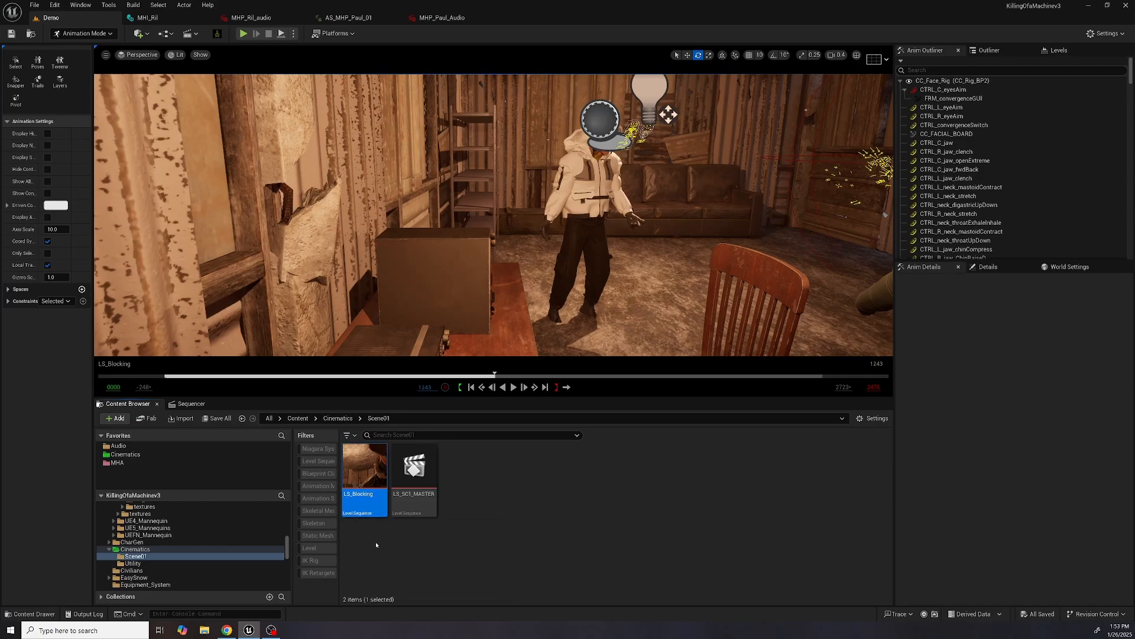
{"action": "right_click", "coordinate": [367, 507]}
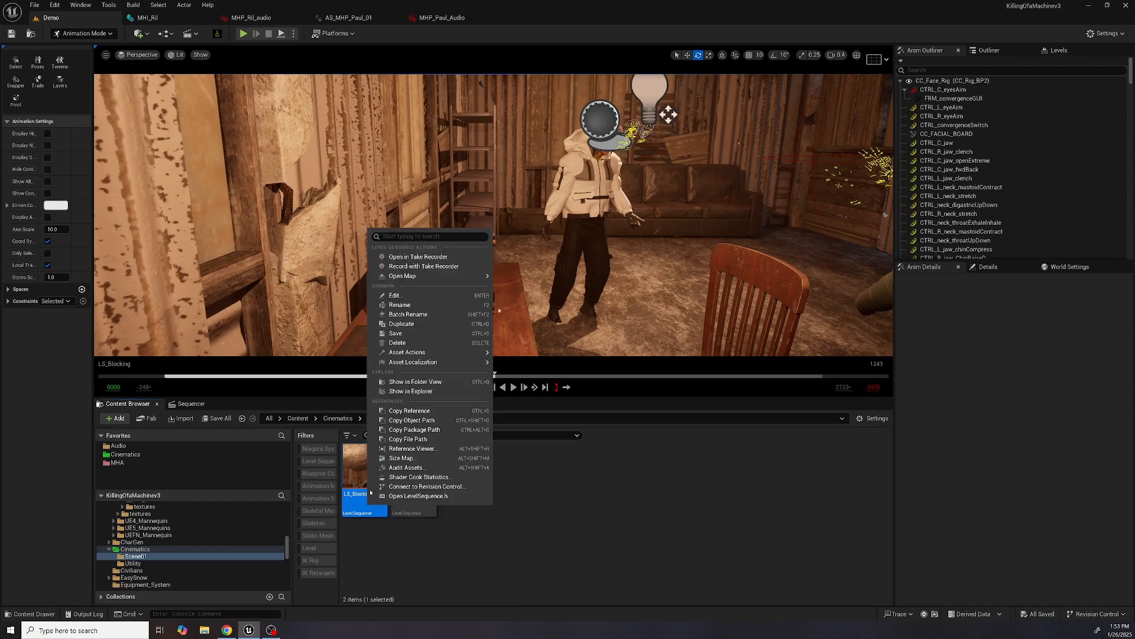
{"action": "left_click", "coordinate": [414, 323]}
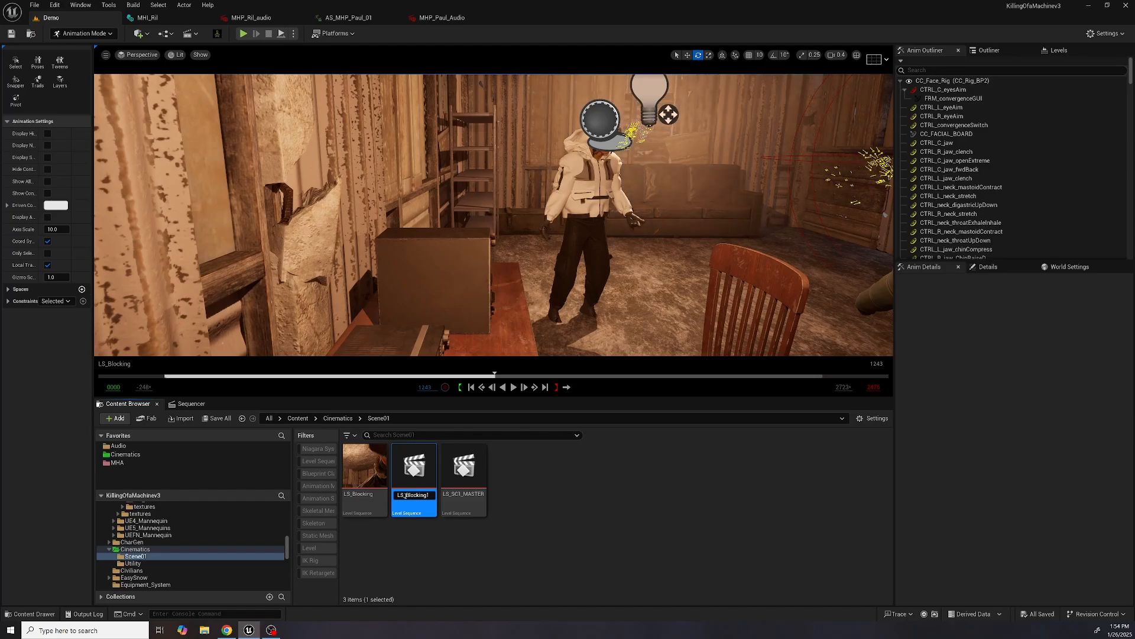
{"action": "left_click", "coordinate": [407, 495]}
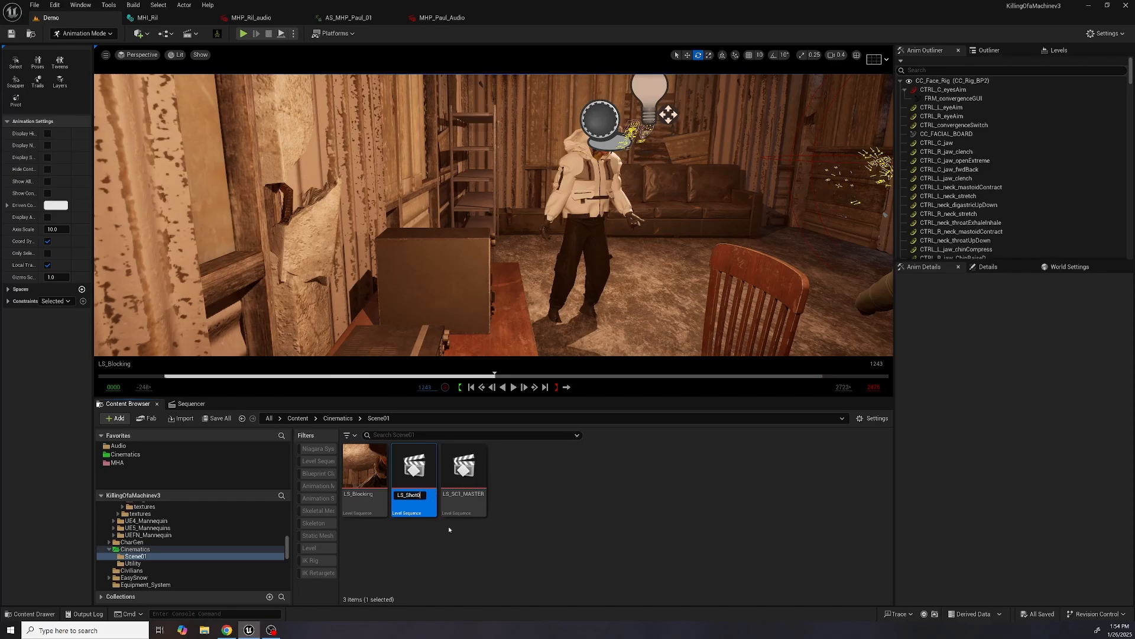
{"action": "key", "text": "Return"}
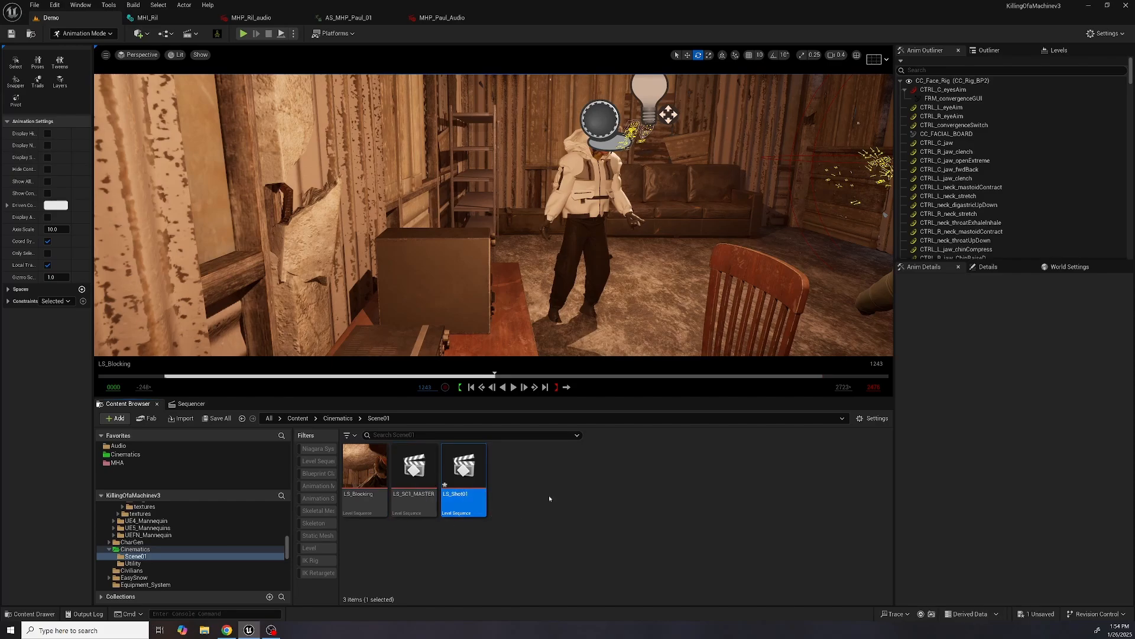
{"action": "double_click", "coordinate": [461, 487]}
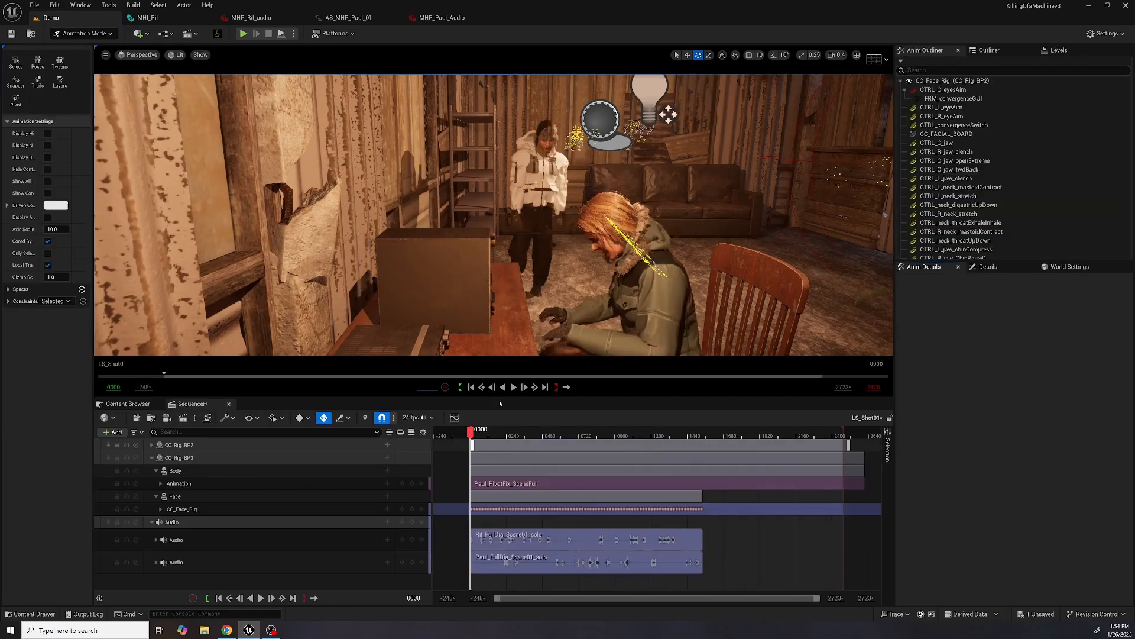
Enlarge the LS_Shot01 timeline area, collapse the character tracks and add a folder named Characters.
{"action": "left_click_drag", "start_coordinate": [220, 397], "coordinate": [219, 355]}
{"action": "double_click", "coordinate": [217, 414]}
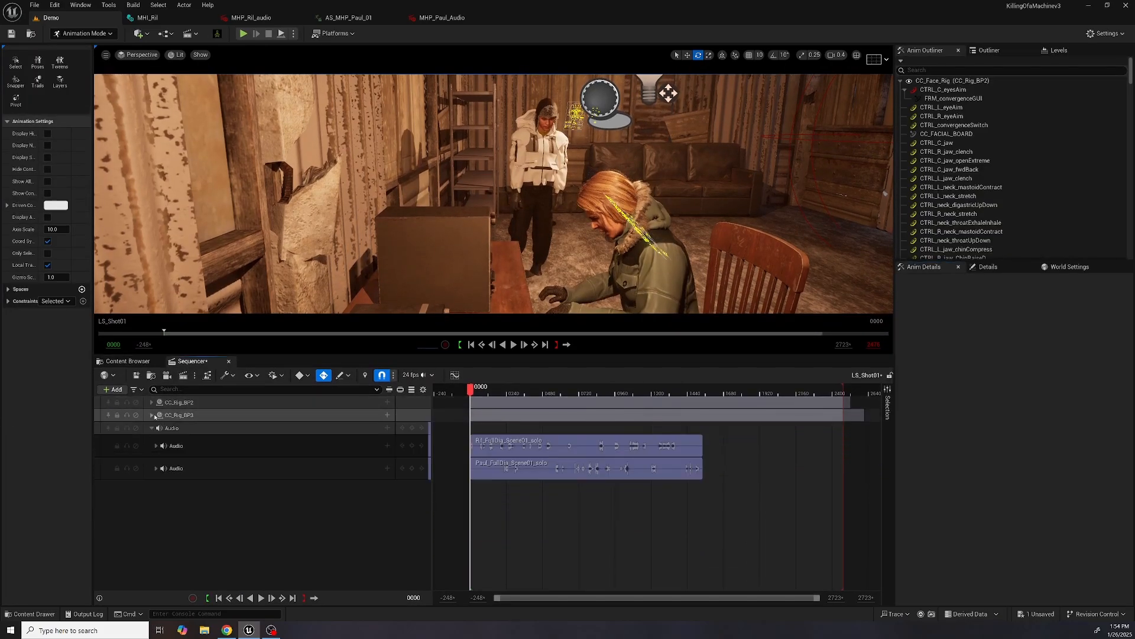
{"action": "right_click", "coordinate": [225, 502]}
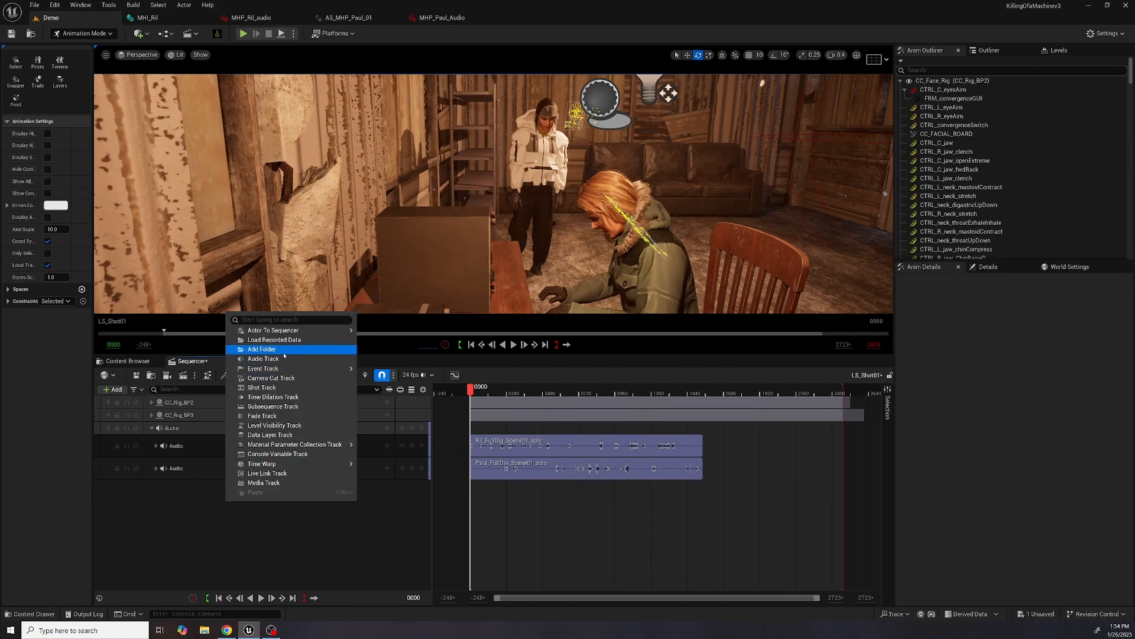
{"action": "left_click", "coordinate": [261, 349]}
{"action": "type", "text": "Characters"}
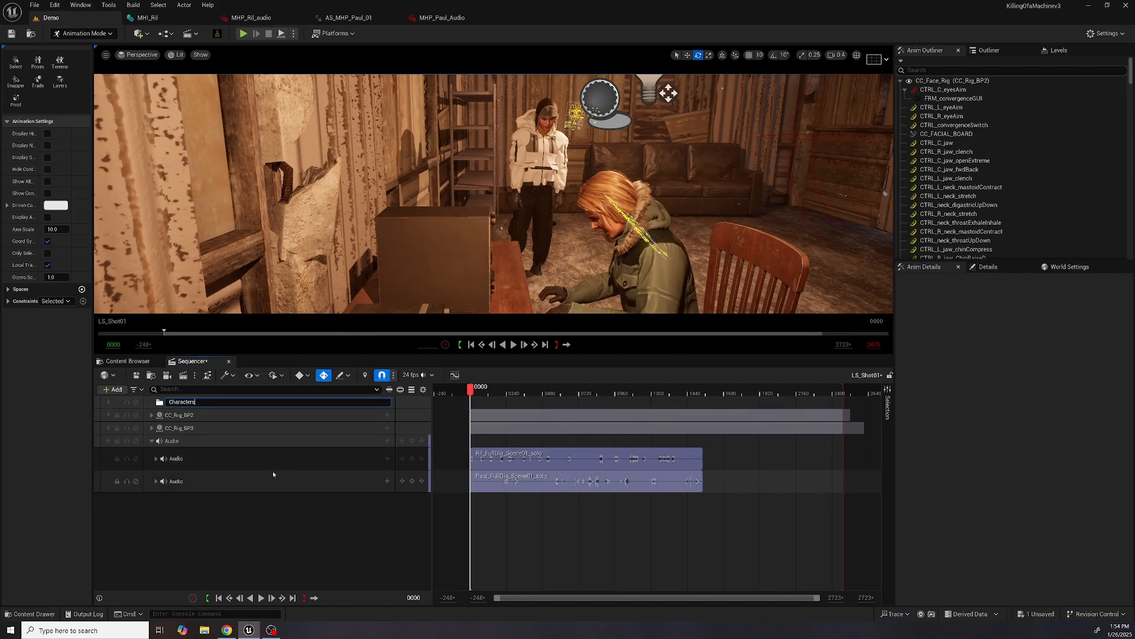
{"action": "key", "text": "Return"}
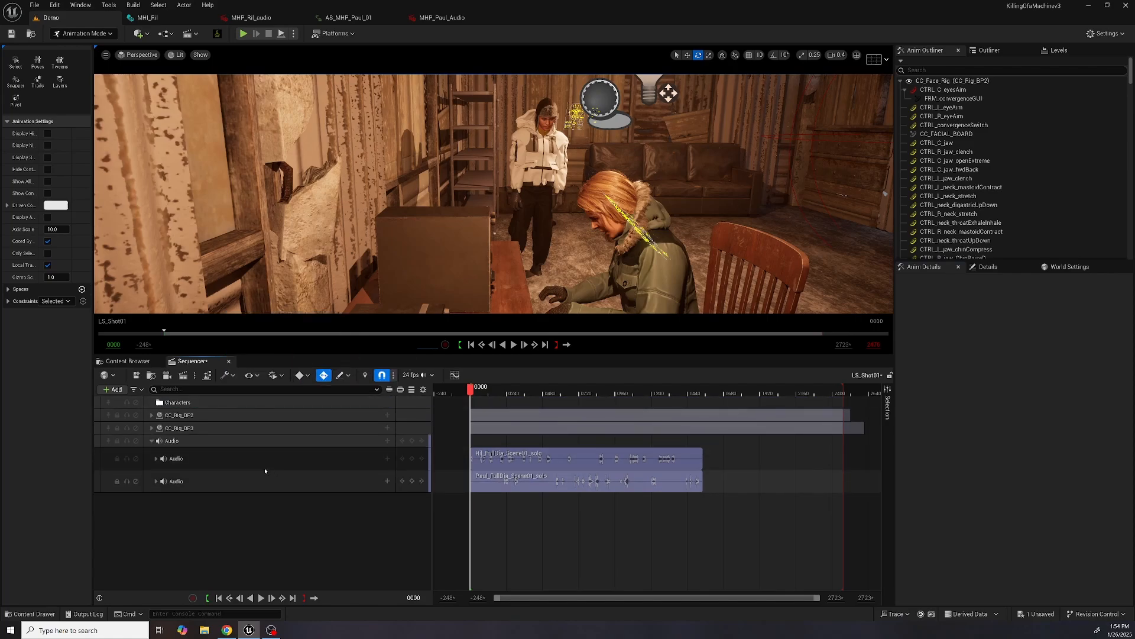
Move the CC_Rig_BP2 and CC_Rig_BP3 tracks into the Characters folder, and collapse the folder and the Audio track.
{"action": "left_click", "coordinate": [209, 415]}
{"action": "left_click", "coordinate": [200, 429], "text": "shift"}
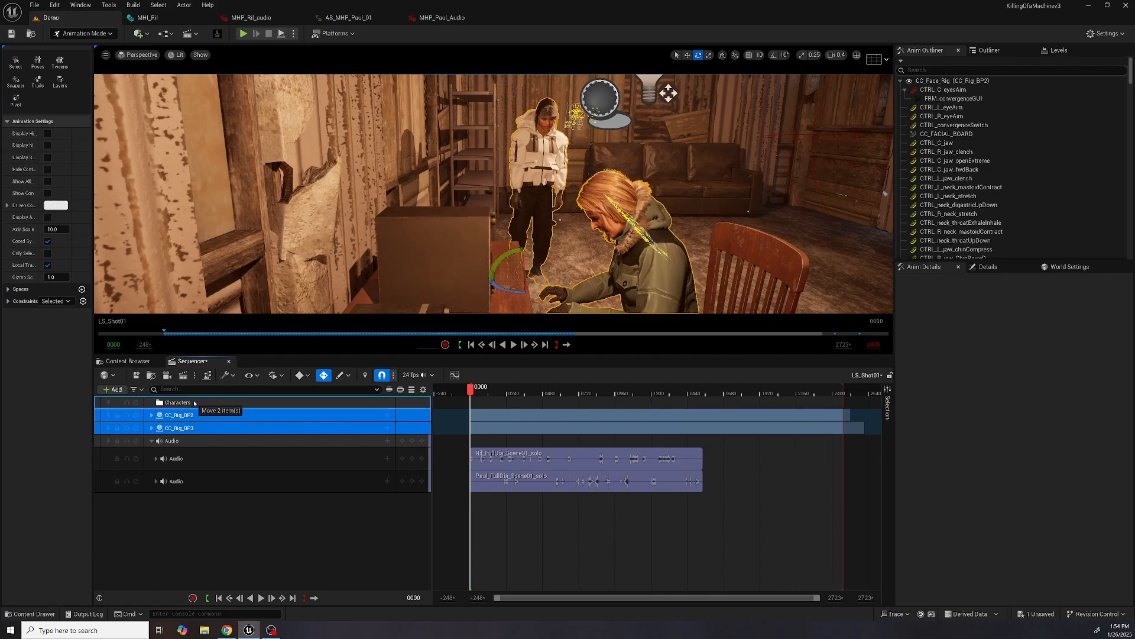
{"action": "left_click_drag", "start_coordinate": [195, 403], "coordinate": [194, 403]}
{"action": "left_click", "coordinate": [152, 403]}
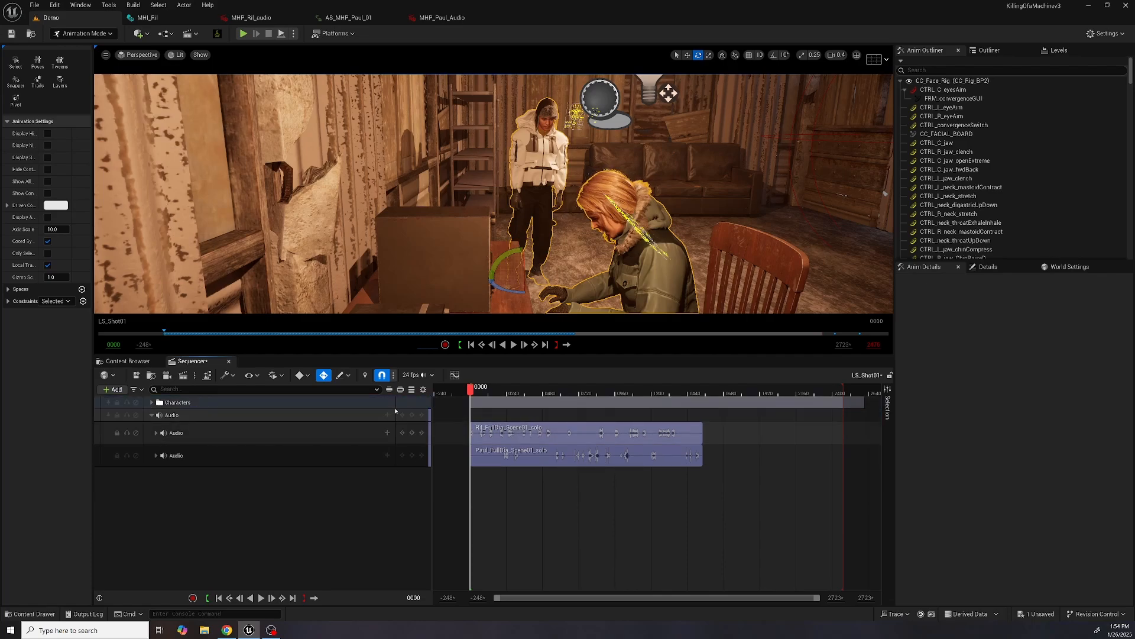
{"action": "left_click", "coordinate": [152, 415]}
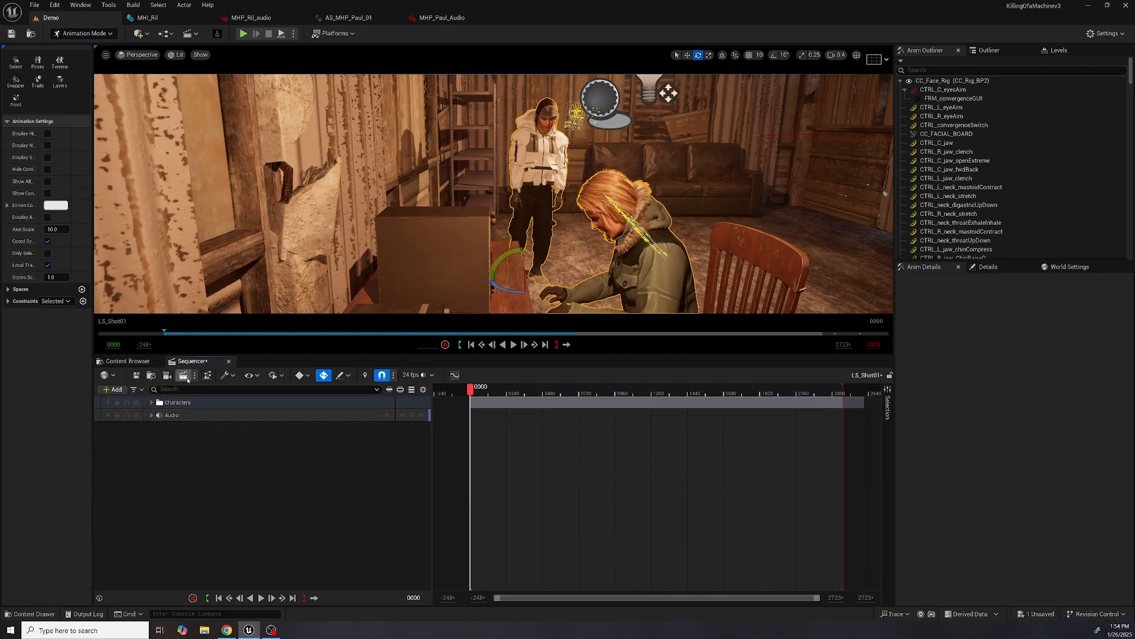
Add a cine camera with a camera cut to LS_Shot01 and frame both characters from across the table.
{"action": "left_click", "coordinate": [167, 376]}
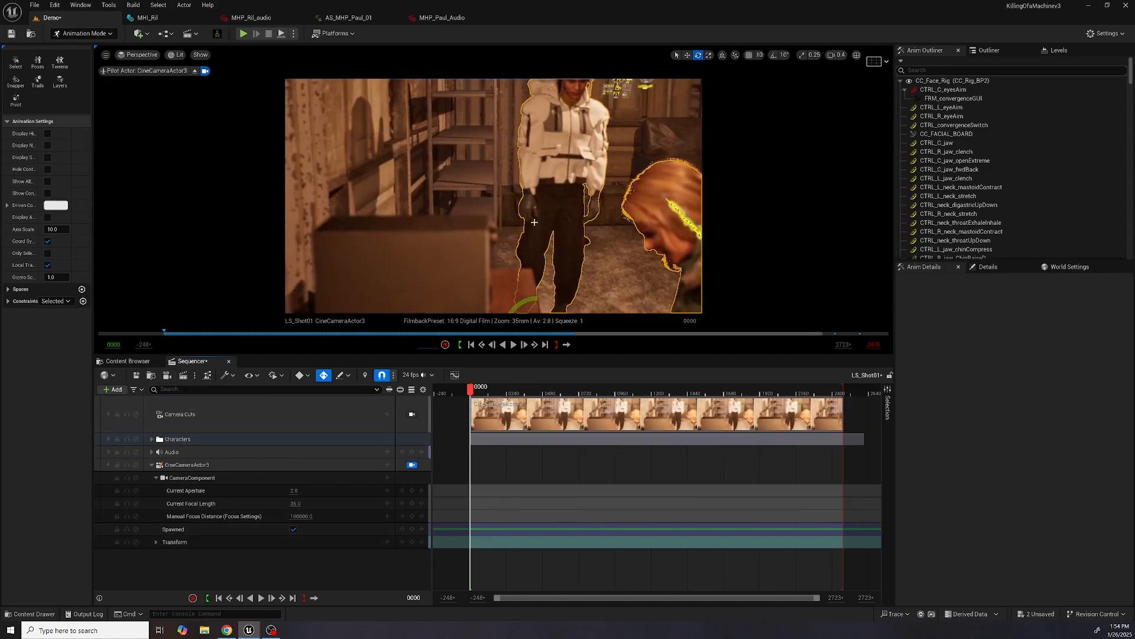
{"action": "right_click_drag", "start_coordinate": [537, 233], "coordinate": [523, 99]}
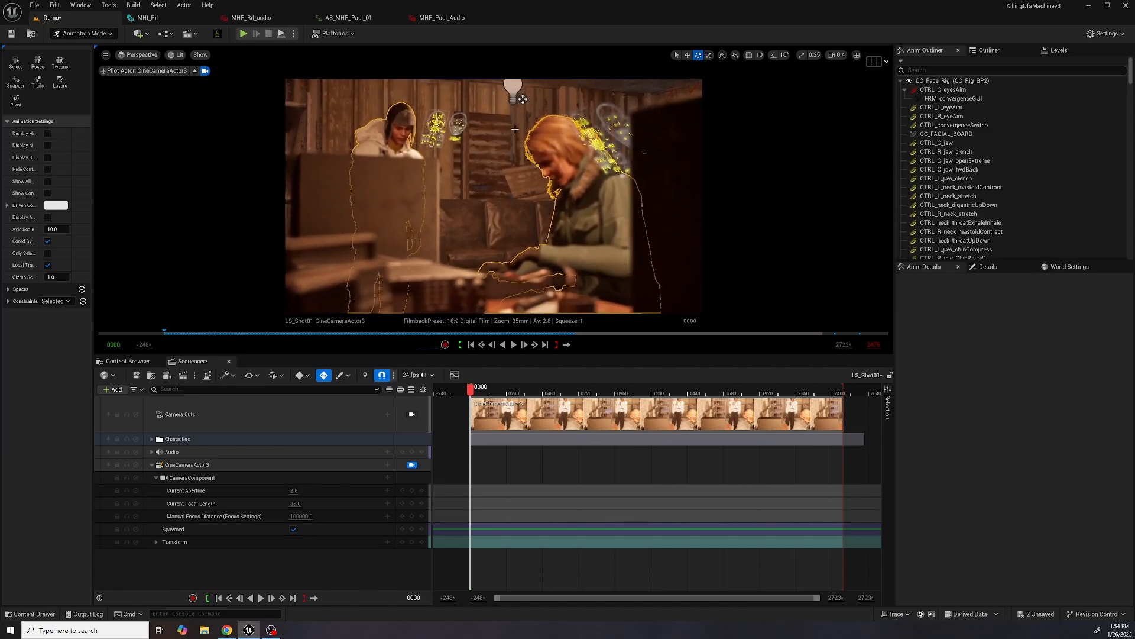
{"action": "key", "text": "Escape"}
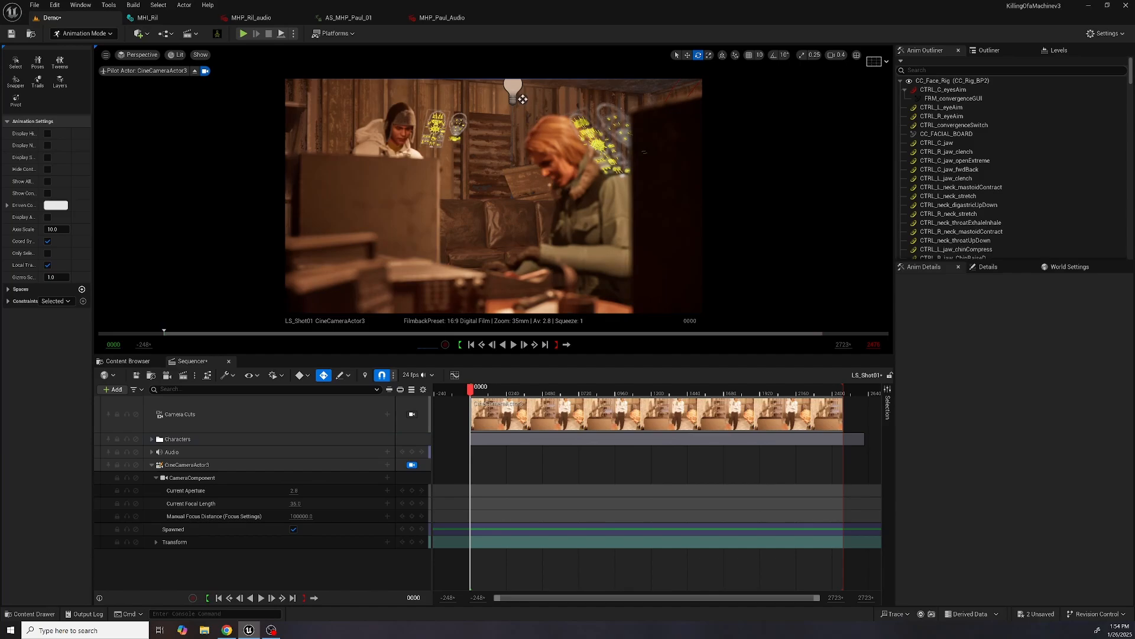
Lower the intensity of PointLight2 to darken the warm lighting over the set.
{"action": "left_click", "coordinate": [988, 50]}
{"action": "left_click", "coordinate": [987, 266]}
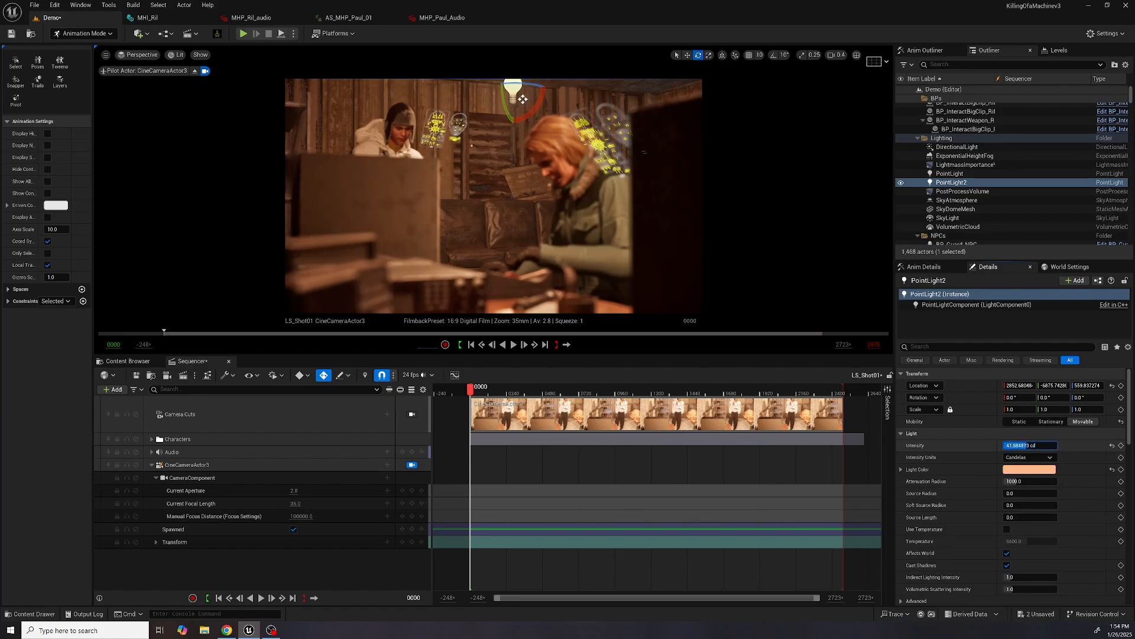
{"action": "left_click_drag", "start_coordinate": [1017, 446], "coordinate": [1005, 445]}
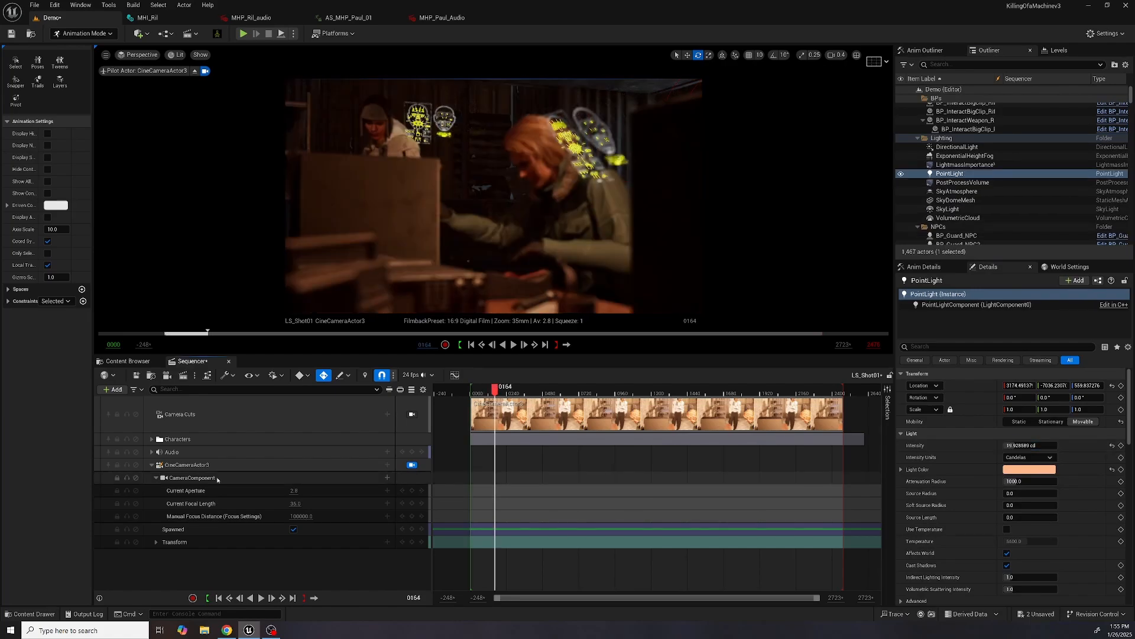
Select CineCameraActor3, set its manual focus distance to about 259.3 cm, and pull the camera back to reframe both characters.
{"action": "left_click", "coordinate": [187, 464]}
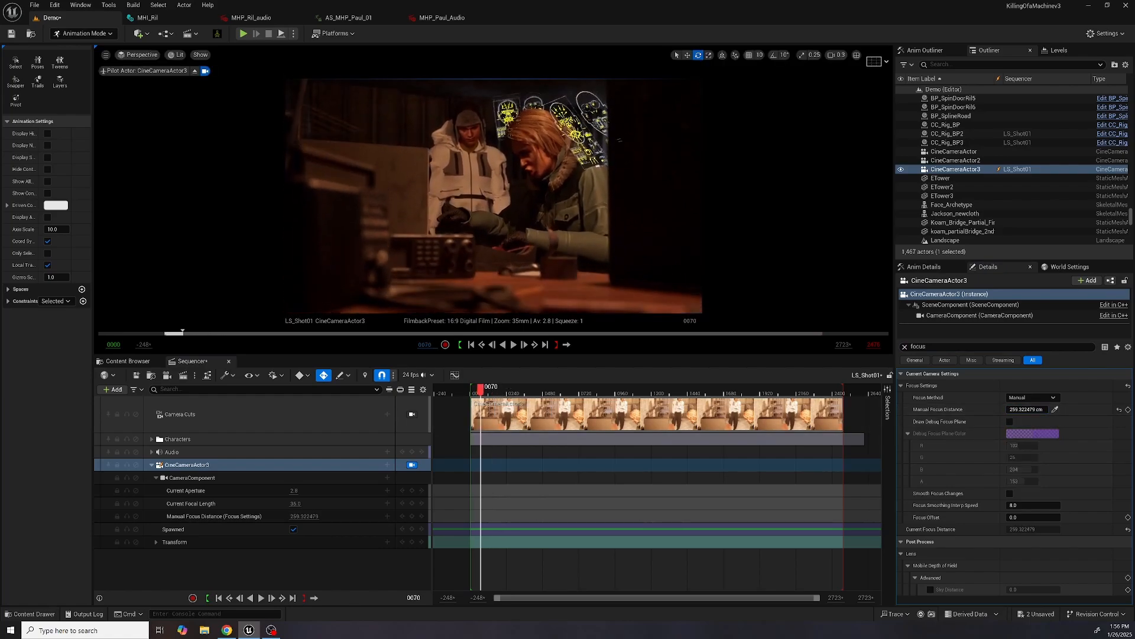
{"action": "mouse_move", "coordinate": [494, 196]}
{"action": "right_mouse_down"}
{"action": "mouse_move", "coordinate": [521, 194]}
{"action": "mouse_move", "coordinate": [495, 203]}
{"action": "mouse_move", "coordinate": [491, 189]}
{"action": "right_mouse_up"}
{"action": "key", "text": "s"}
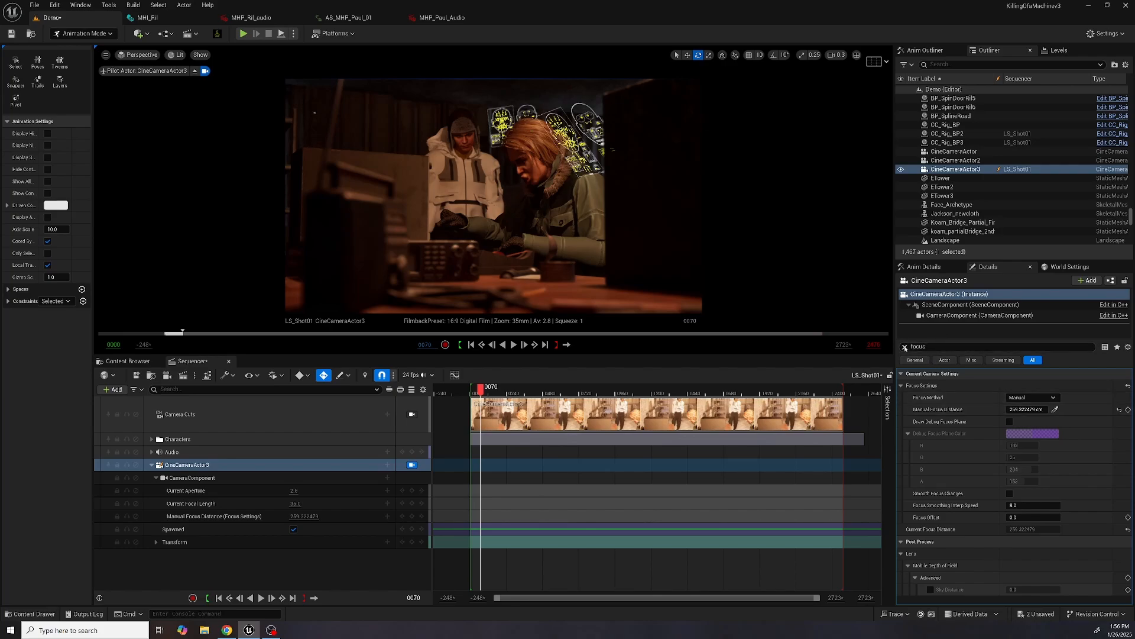
{"action": "left_click", "coordinate": [295, 503]}
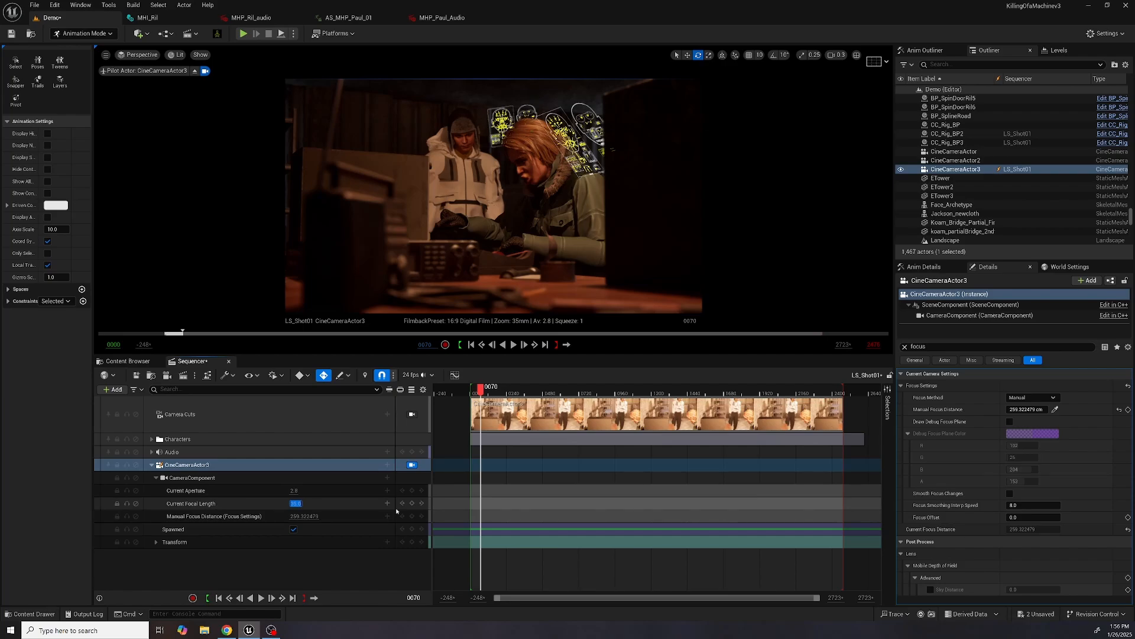
Play and scrub through the opening of LS_Shot01, with the Characters folder expanded, to review both characters' movement and timing.
{"action": "left_click", "coordinate": [476, 392]}
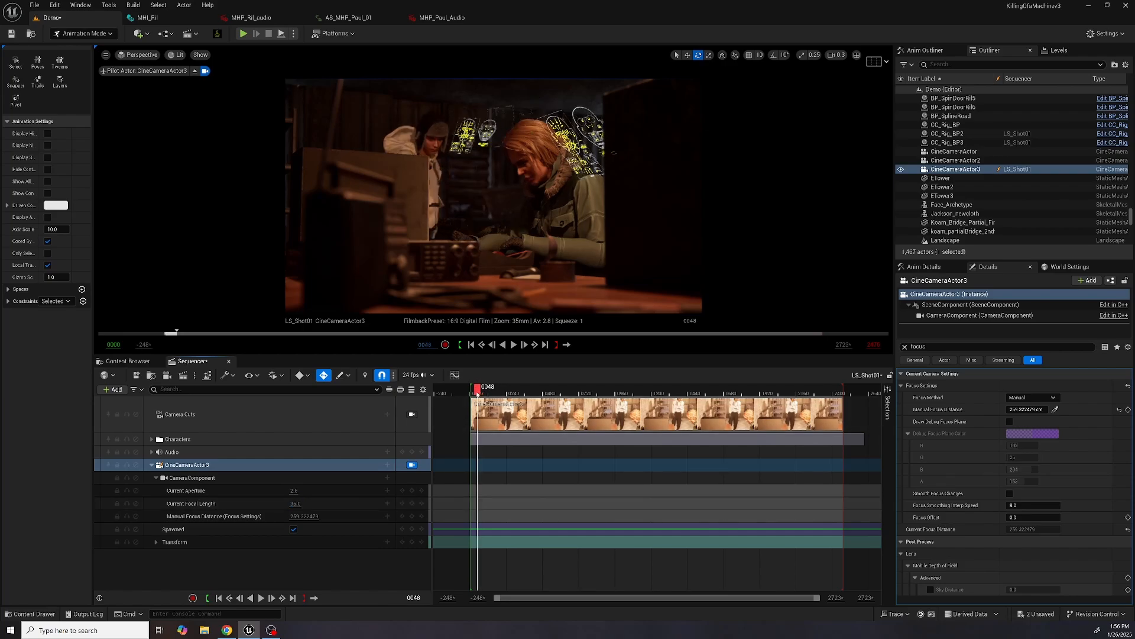
{"action": "left_click_drag", "start_coordinate": [476, 395], "coordinate": [478, 396]}
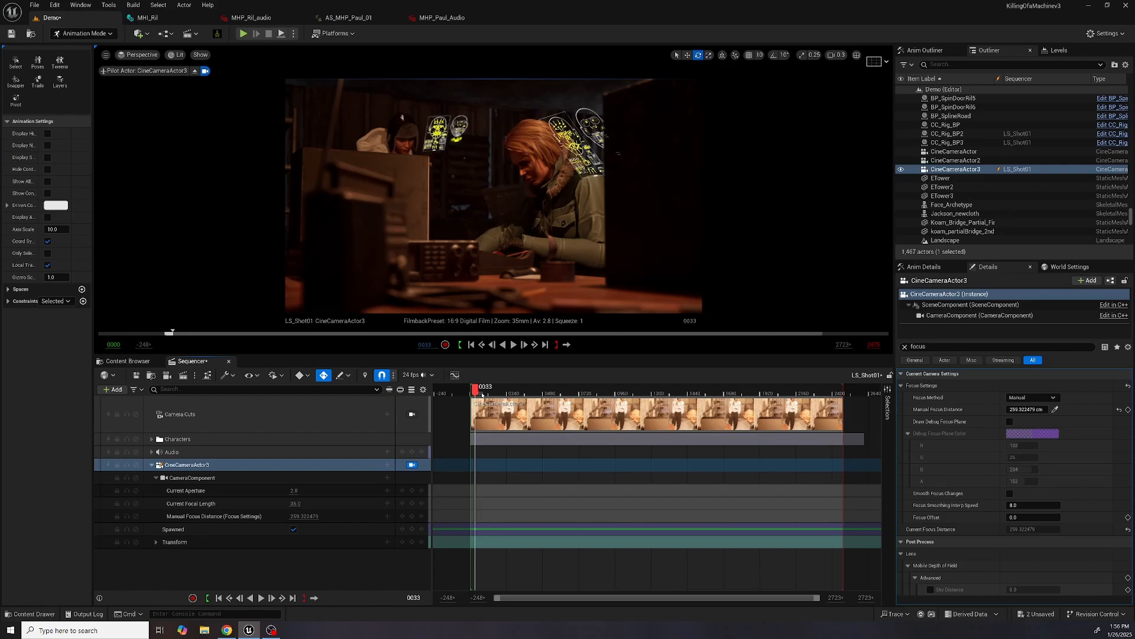
{"action": "key", "text": "space"}
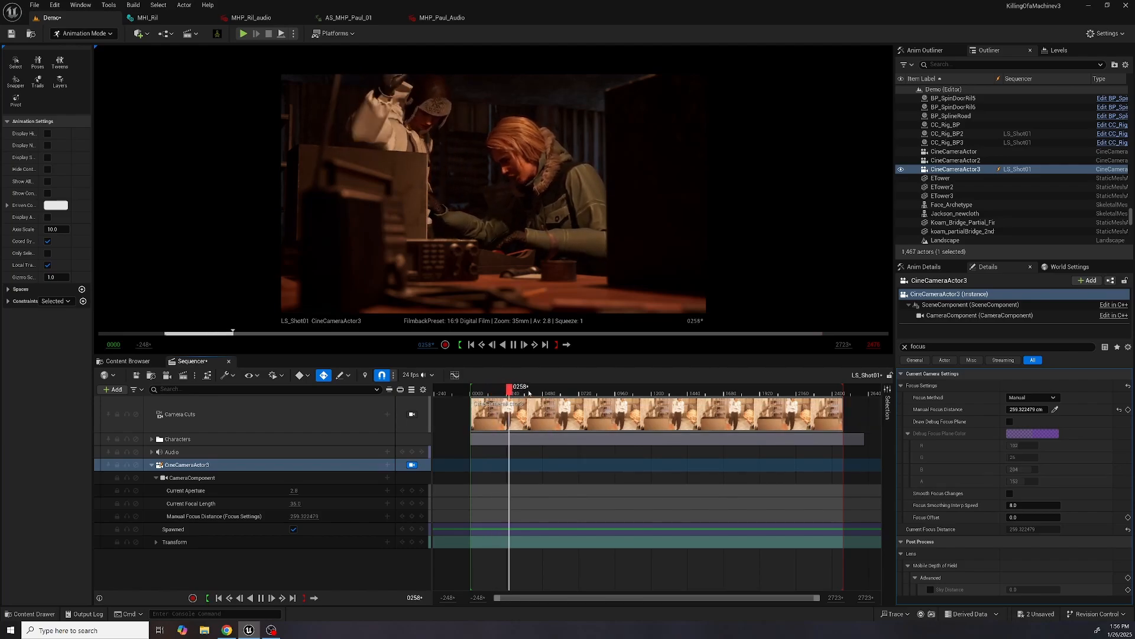
{"action": "left_click", "coordinate": [509, 389]}
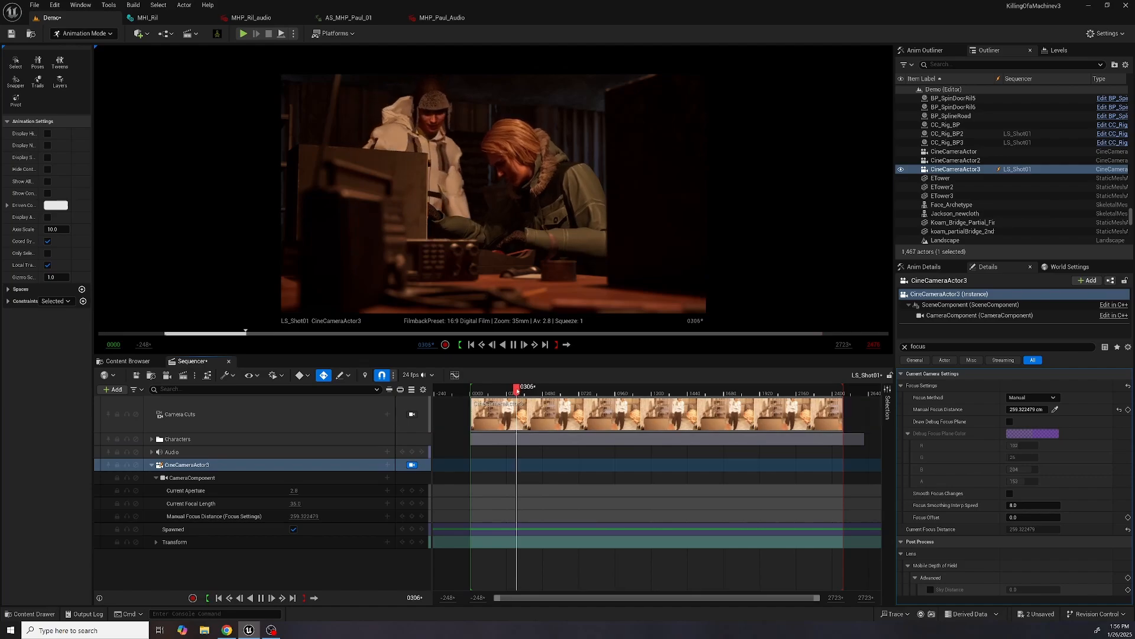
{"action": "mouse_move", "coordinate": [508, 389]}
{"action": "left_mouse_down"}
{"action": "mouse_move", "coordinate": [490, 389]}
{"action": "mouse_move", "coordinate": [502, 389]}
{"action": "left_mouse_up"}
{"action": "left_click", "coordinate": [152, 439]}
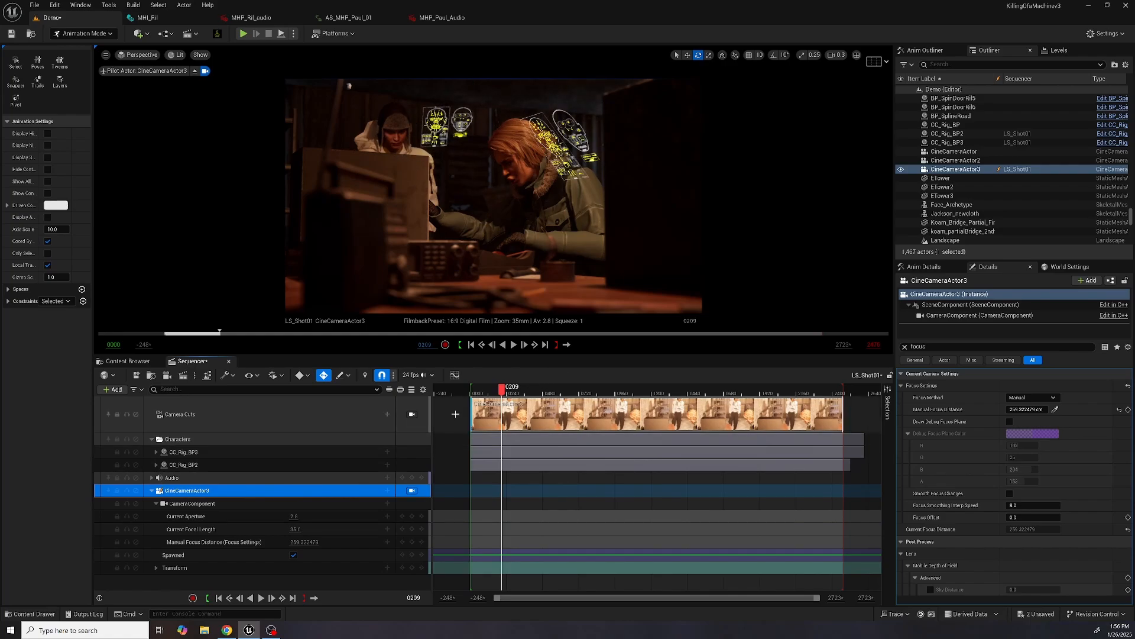
{"action": "left_click", "coordinate": [497, 390]}
{"action": "left_click_drag", "start_coordinate": [496, 395], "coordinate": [500, 394]}
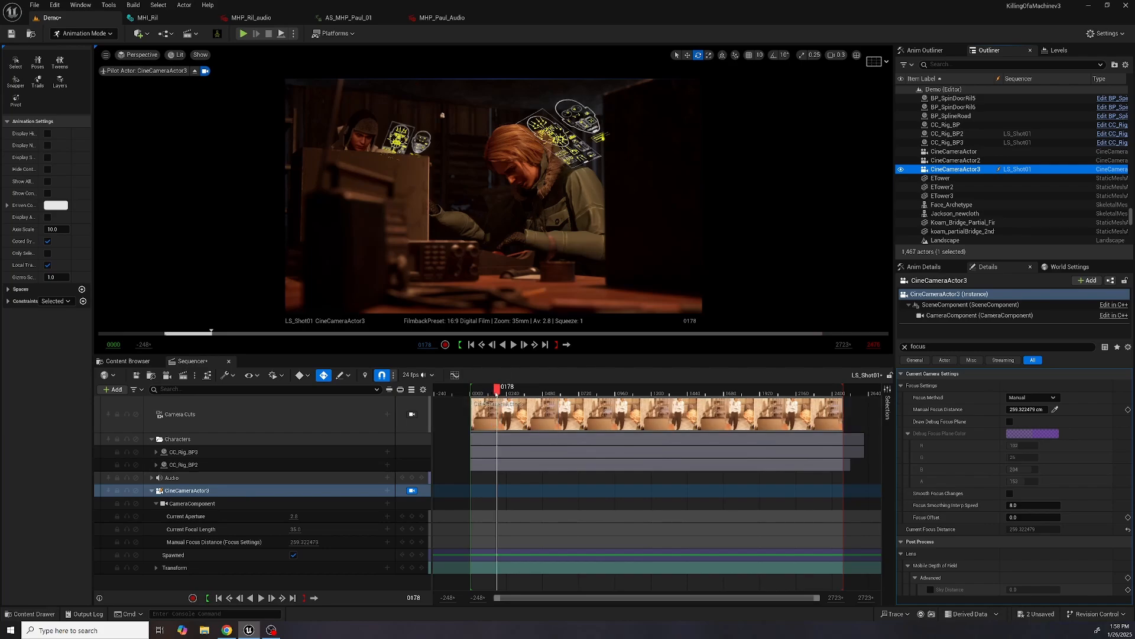
{"action": "left_click_drag", "start_coordinate": [497, 390], "coordinate": [483, 395]}
{"action": "key", "text": "space"}
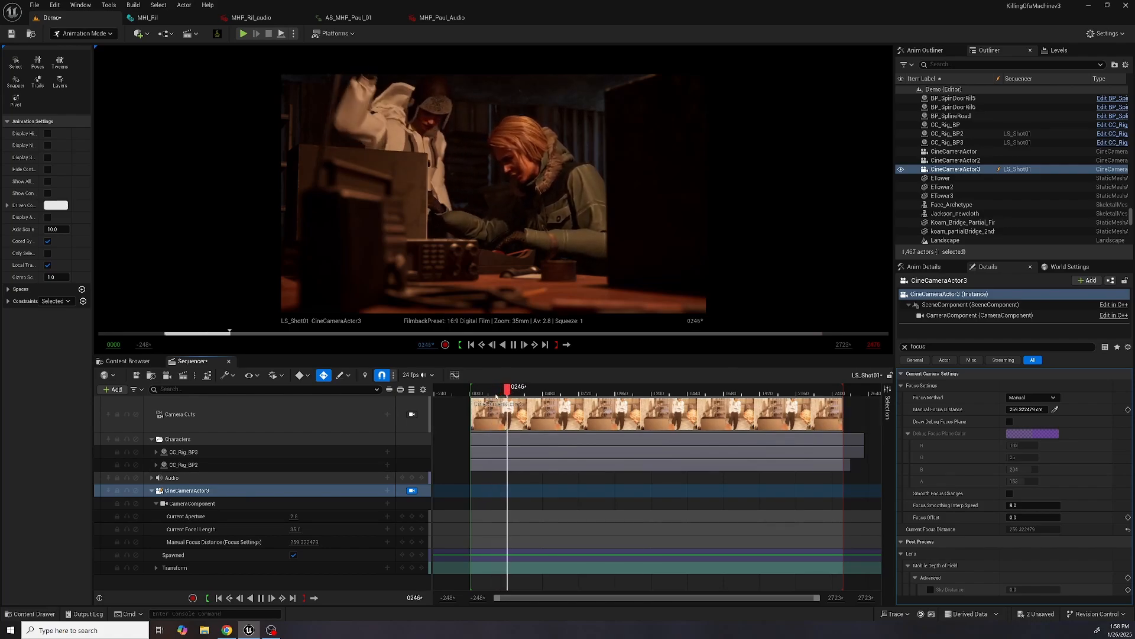
{"action": "key", "text": "space"}
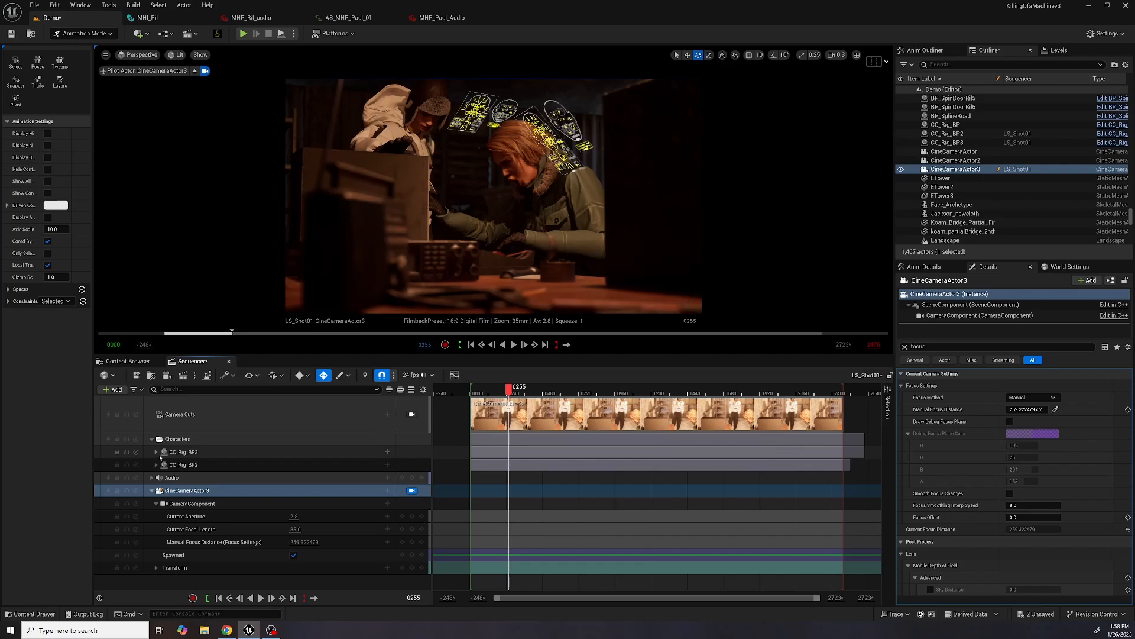
Expand the CC_Rig_BP3 track, select its Body track, and replay the shot from near the start.
{"action": "left_click", "coordinate": [192, 464]}
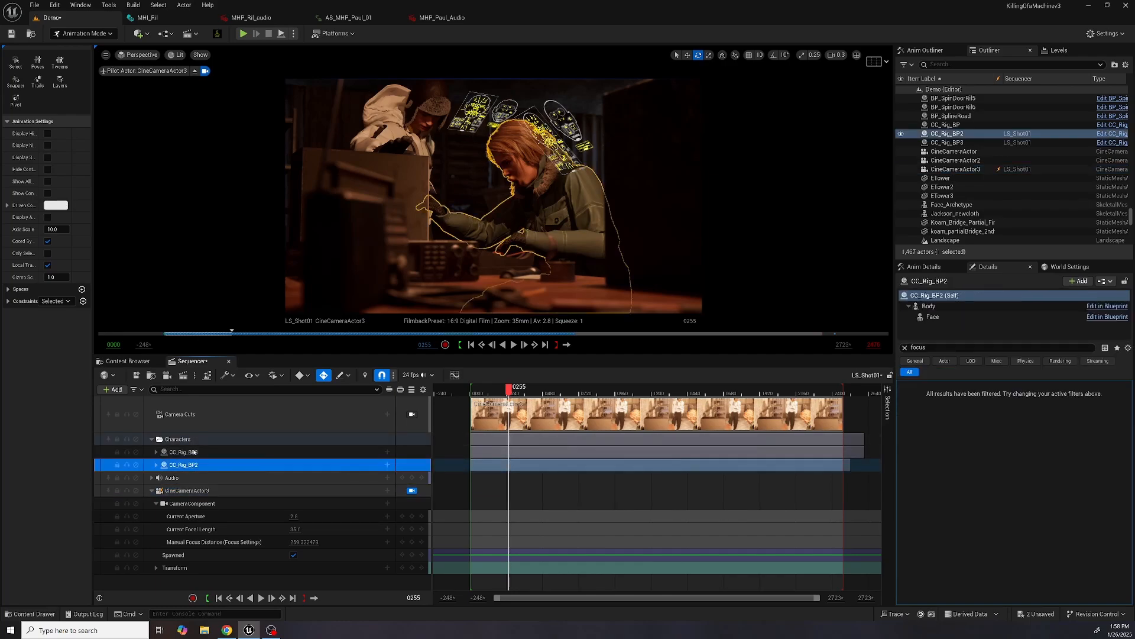
{"action": "left_click", "coordinate": [189, 452]}
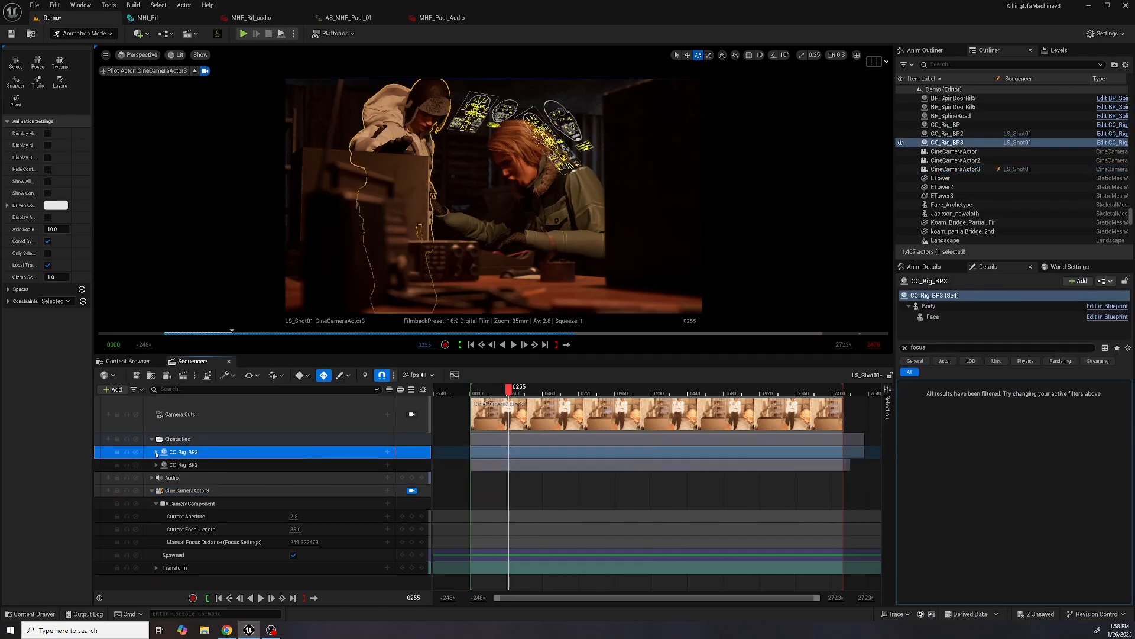
{"action": "left_click", "coordinate": [156, 452]}
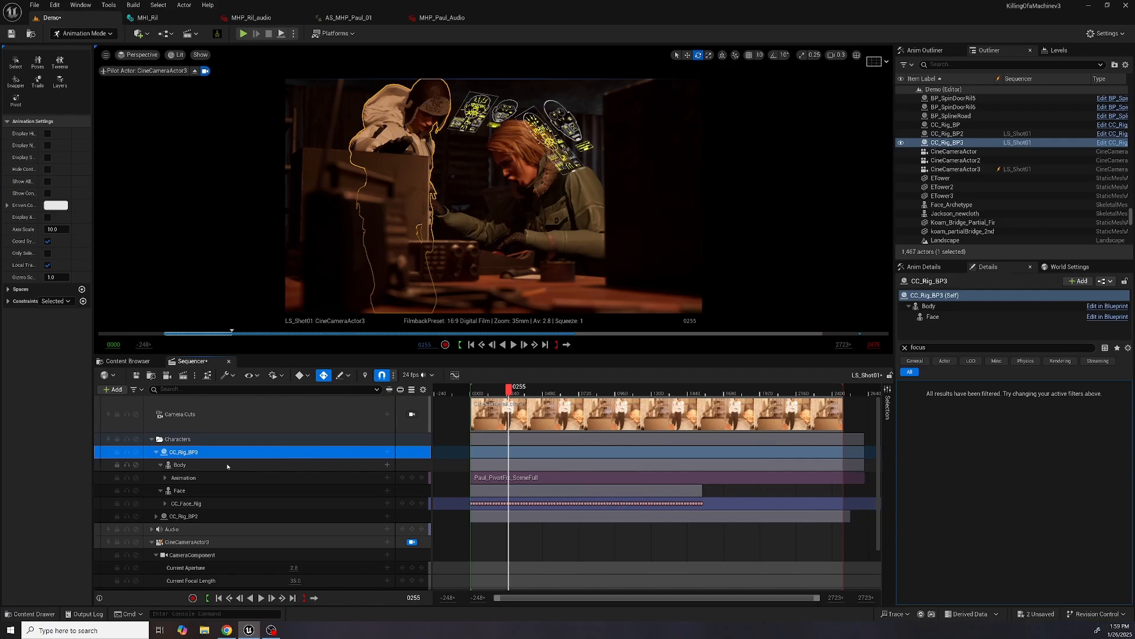
{"action": "left_click", "coordinate": [227, 465]}
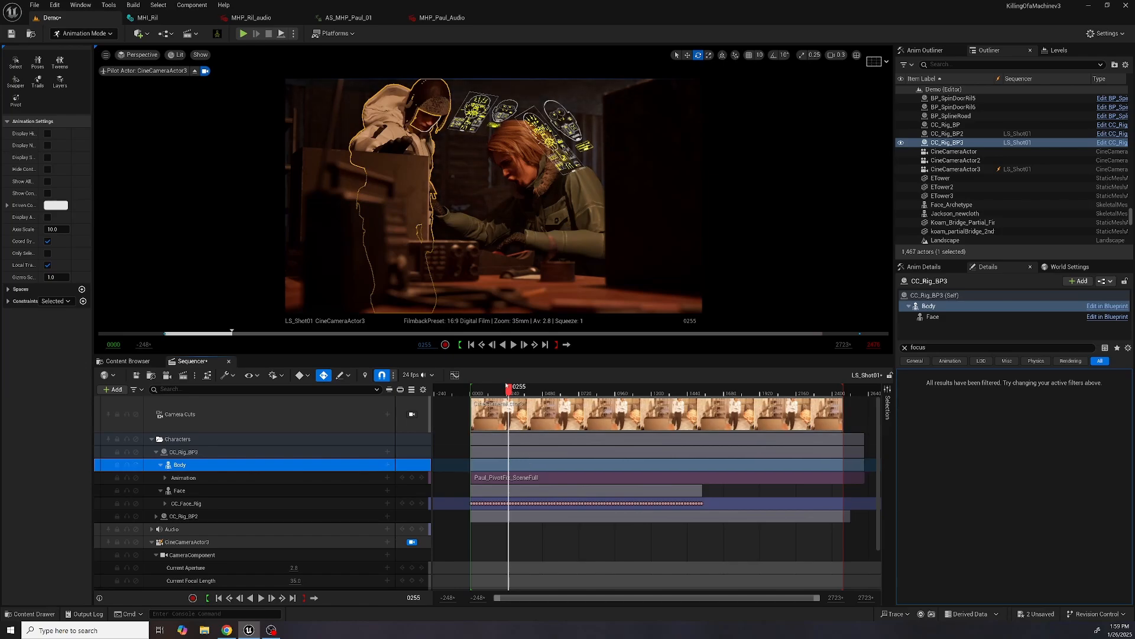
{"action": "left_click_drag", "start_coordinate": [487, 393], "coordinate": [474, 393]}
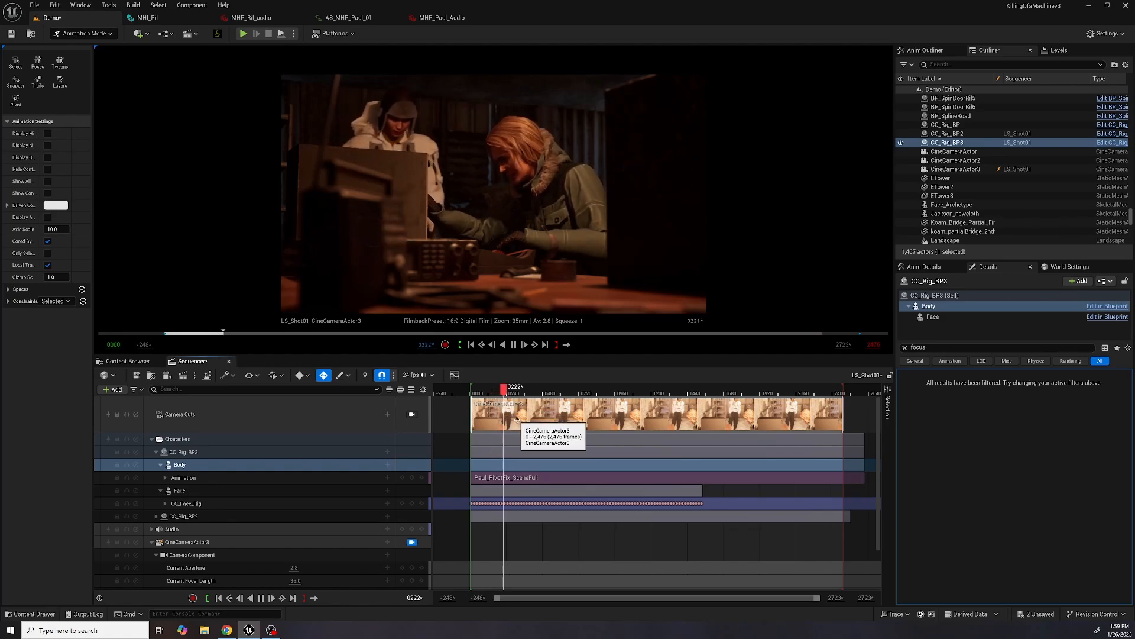
Shift the Paul_PivotFix_SceneFull body animation so it starts slightly before frame 0, and play back the result.
{"action": "key", "text": "space"}
{"action": "left_click_drag", "start_coordinate": [504, 389], "coordinate": [497, 389]}
{"action": "left_click_drag", "start_coordinate": [507, 474], "coordinate": [485, 476]}
{"action": "left_click_drag", "start_coordinate": [491, 393], "coordinate": [503, 395]}
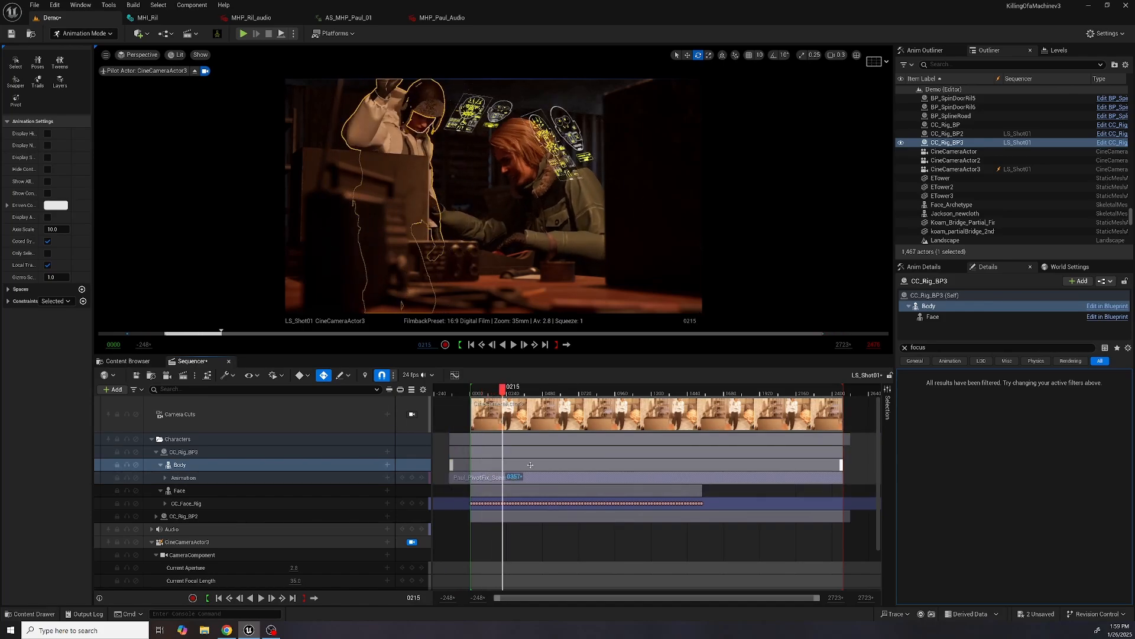
{"action": "left_click_drag", "start_coordinate": [530, 465], "coordinate": [525, 466]}
{"action": "left_click", "coordinate": [496, 392]}
{"action": "key", "text": "space"}
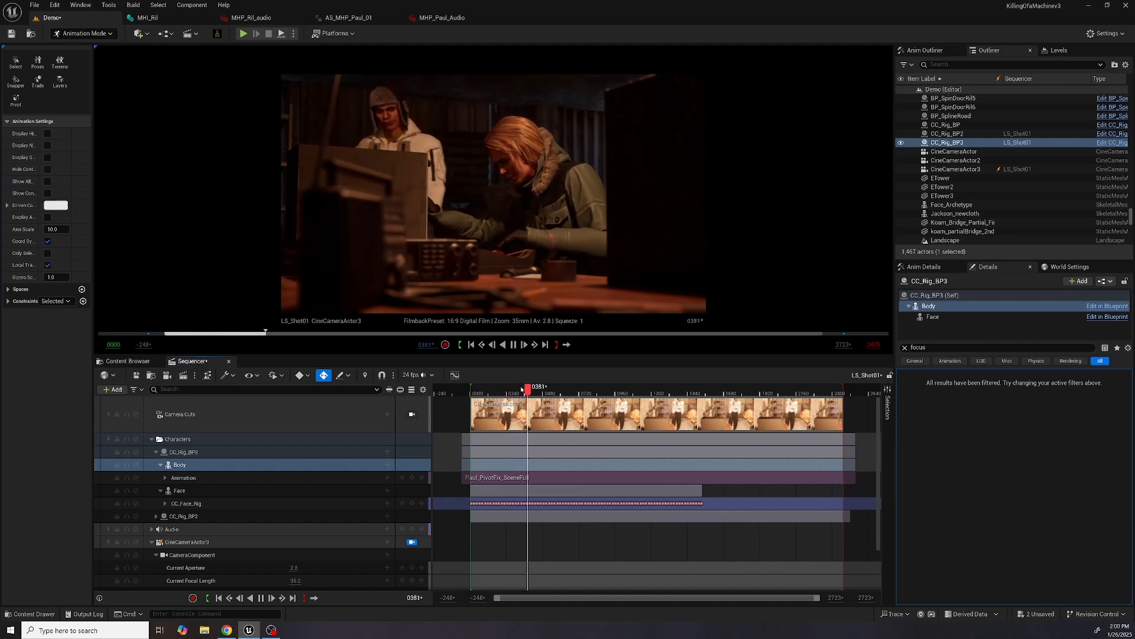
{"action": "key", "text": "space"}
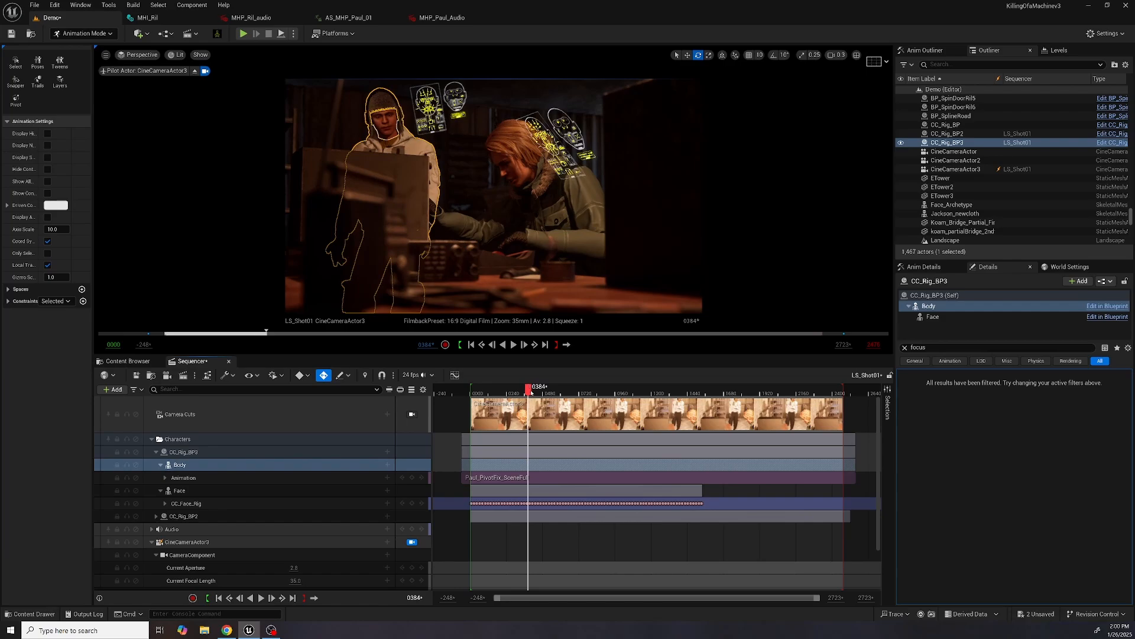
{"action": "left_click_drag", "start_coordinate": [530, 391], "coordinate": [506, 392]}
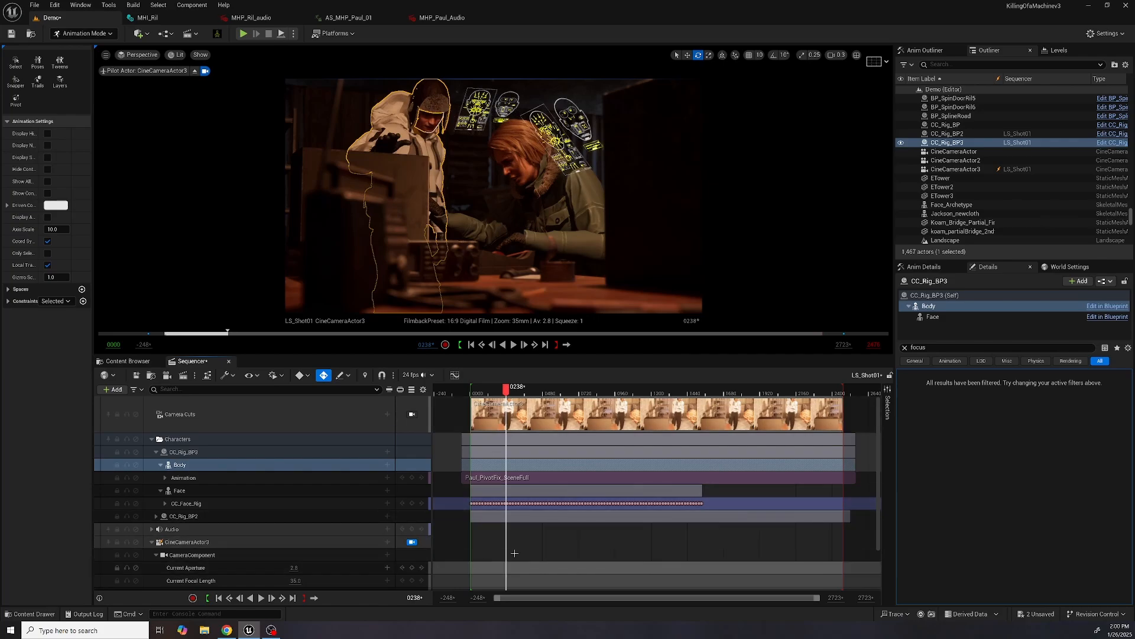
Expand CC_Rig_BP2, shift its Ril_PivotFixed_Scene01_Full animation to start before frame 0, and play the shot to check its timing.
{"action": "scroll", "coordinate": [630, 538], "scroll_direction": "down", "scroll_amount": 2}
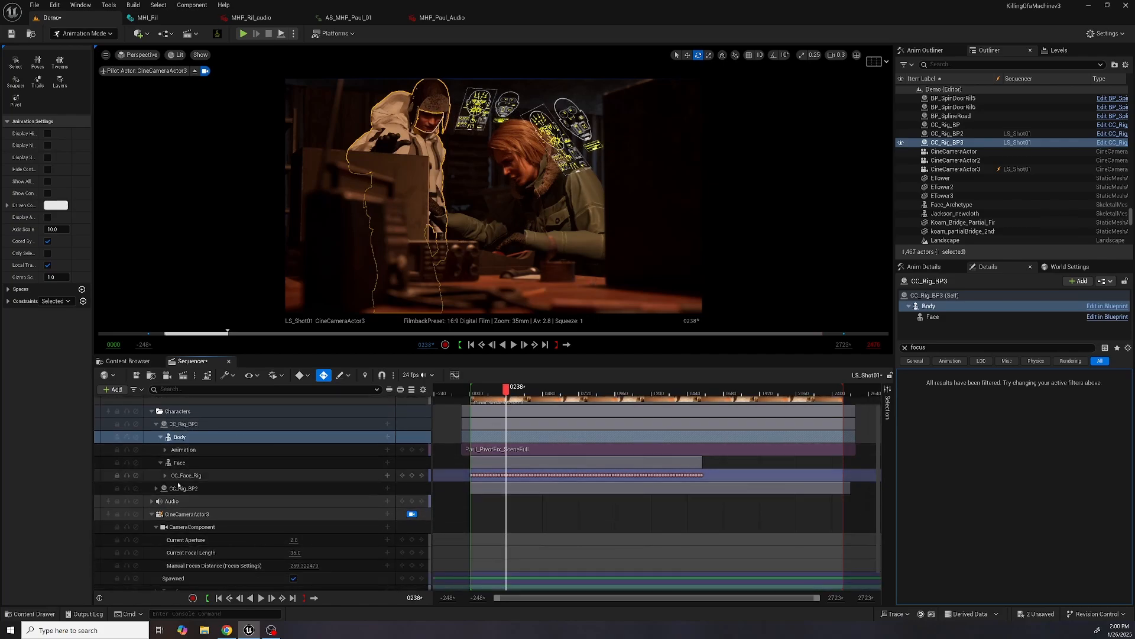
{"action": "left_click", "coordinate": [157, 488]}
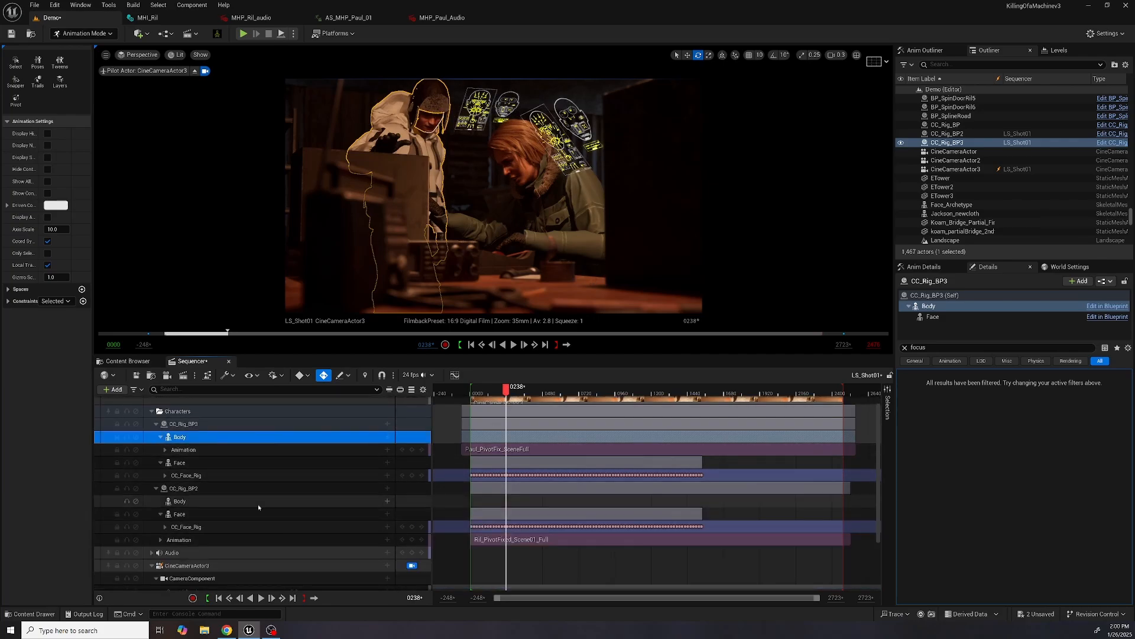
{"action": "left_click", "coordinate": [558, 540]}
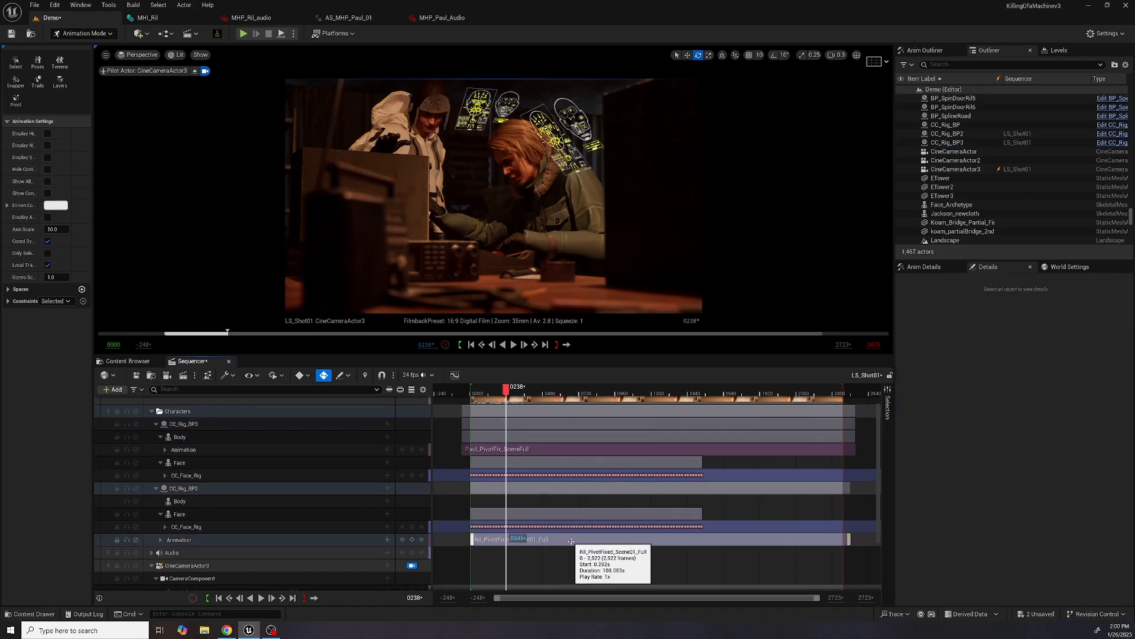
{"action": "left_click_drag", "start_coordinate": [572, 541], "coordinate": [555, 546]}
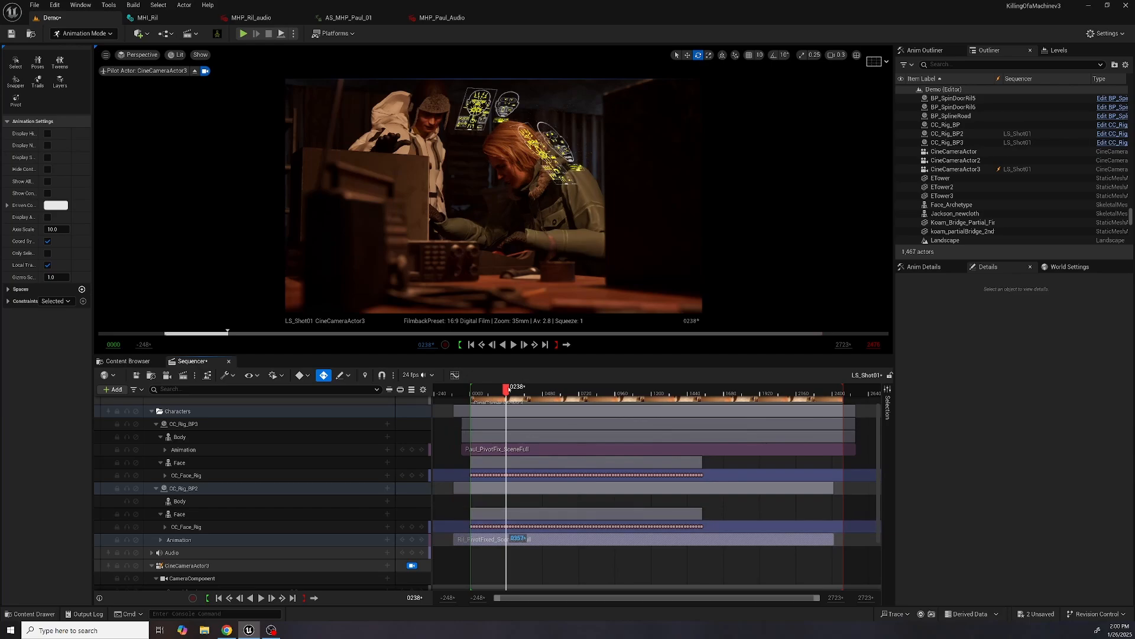
{"action": "left_click_drag", "start_coordinate": [505, 390], "coordinate": [526, 405]}
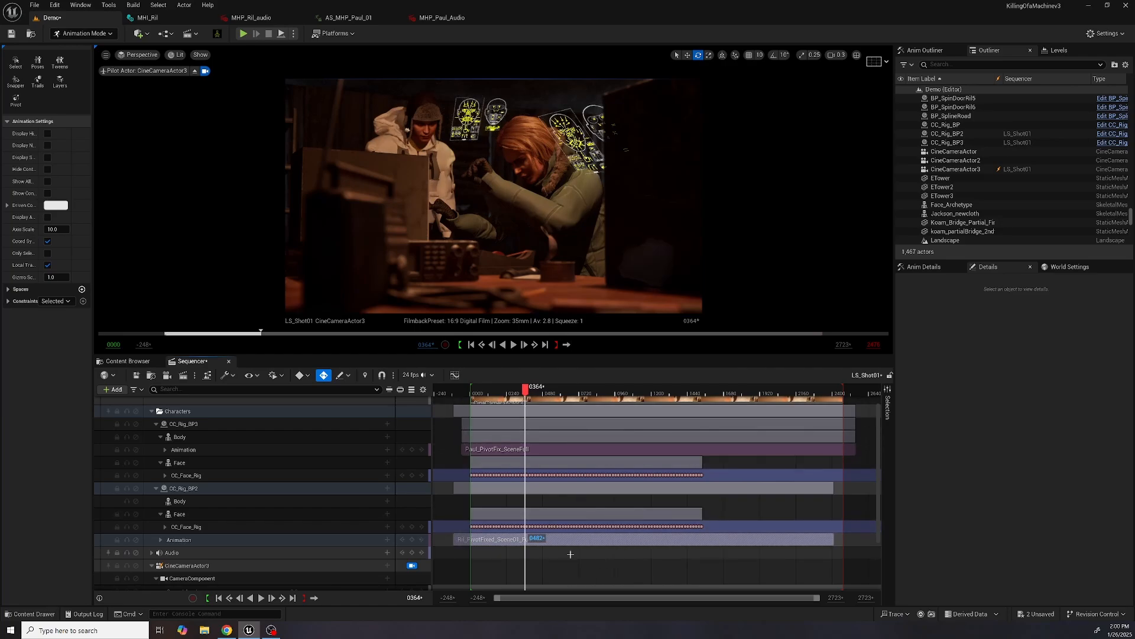
{"action": "left_click_drag", "start_coordinate": [511, 540], "coordinate": [503, 539]}
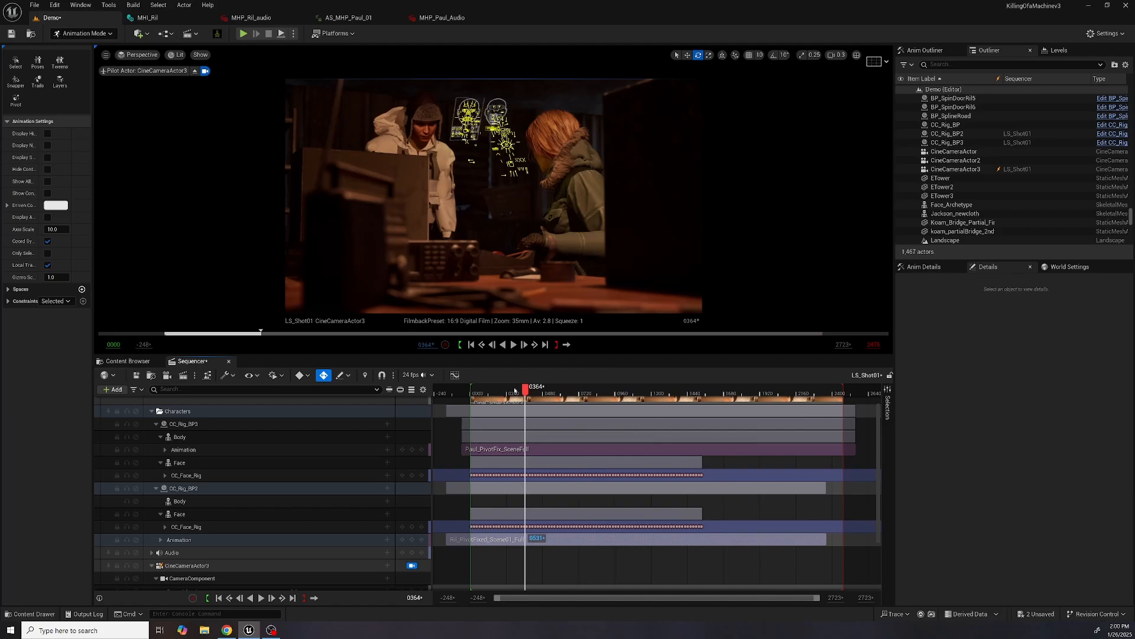
{"action": "left_click_drag", "start_coordinate": [514, 393], "coordinate": [471, 390]}
{"action": "key", "text": "space"}
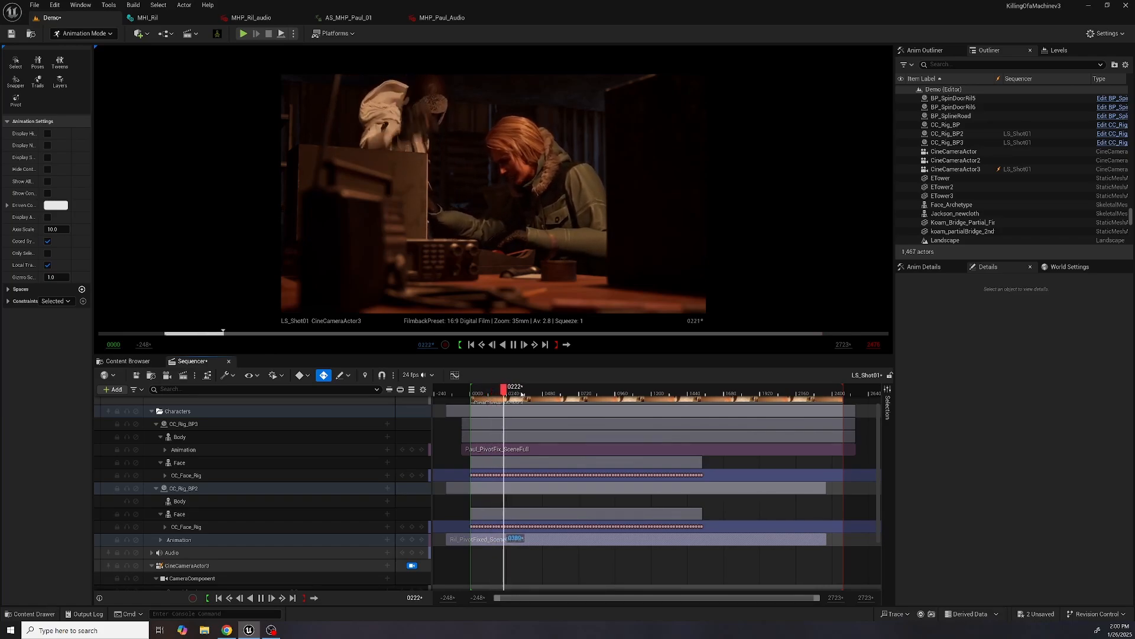
{"action": "key", "text": "space"}
{"action": "left_click_drag", "start_coordinate": [507, 392], "coordinate": [523, 394]}
Move the Ril_PivotFixed_Scene01_Full animation still earlier in two adjustments, and replay the section around frame 200.
{"action": "scroll", "coordinate": [556, 553], "scroll_direction": "down", "scroll_amount": 4}
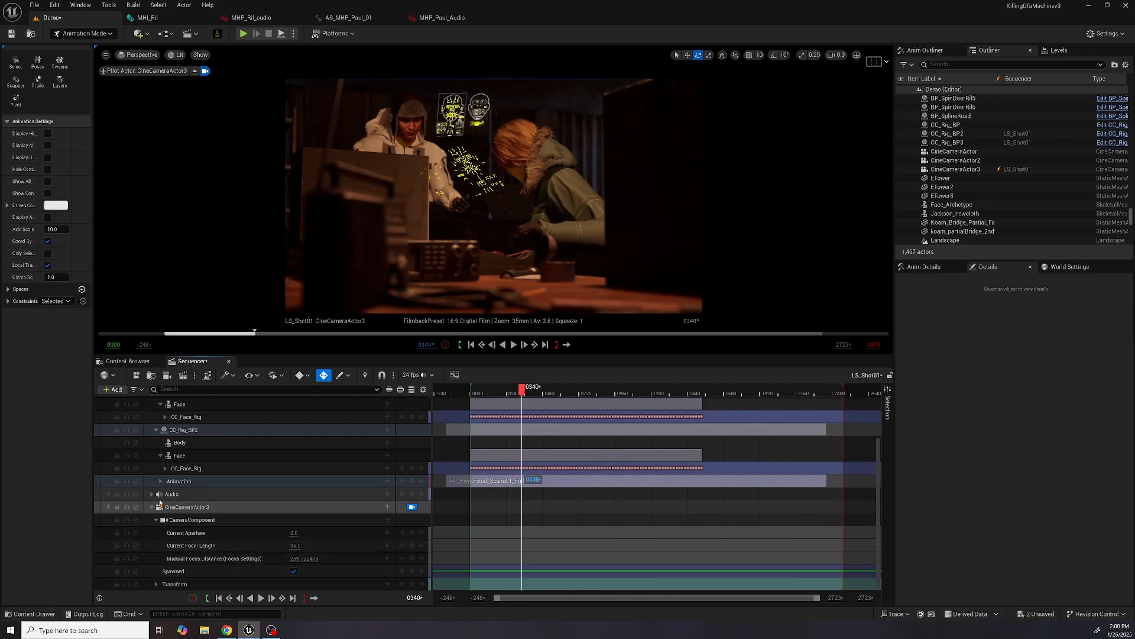
{"action": "scroll", "coordinate": [581, 542], "scroll_direction": "up", "scroll_amount": 5}
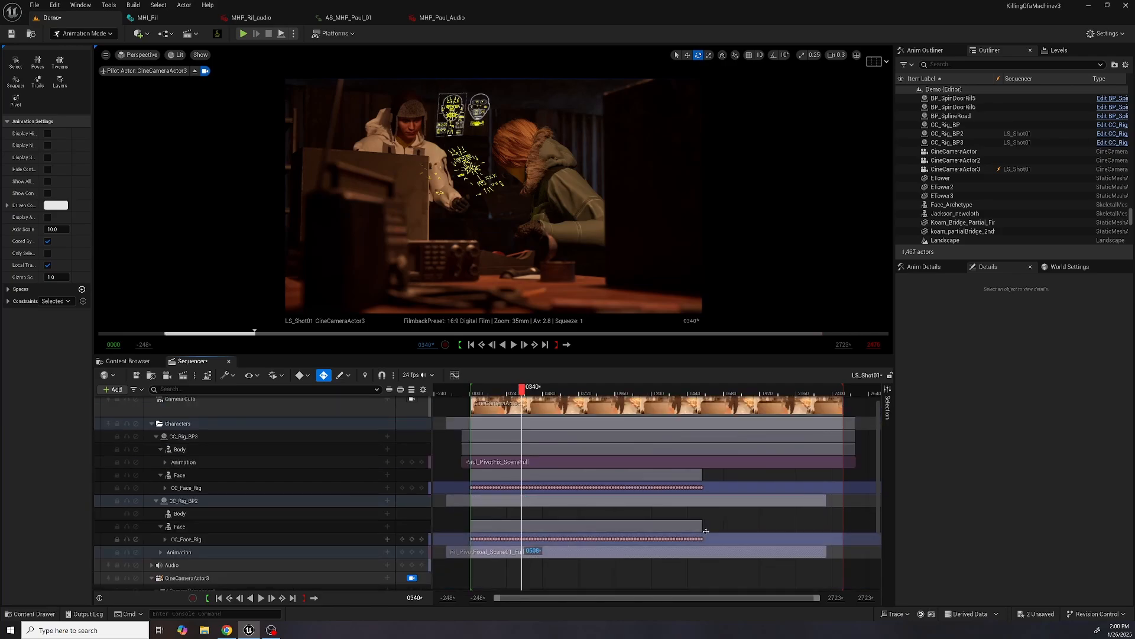
{"action": "left_click", "coordinate": [537, 552]}
{"action": "left_click_drag", "start_coordinate": [536, 553], "coordinate": [525, 553]}
{"action": "left_click_drag", "start_coordinate": [521, 393], "coordinate": [500, 397]}
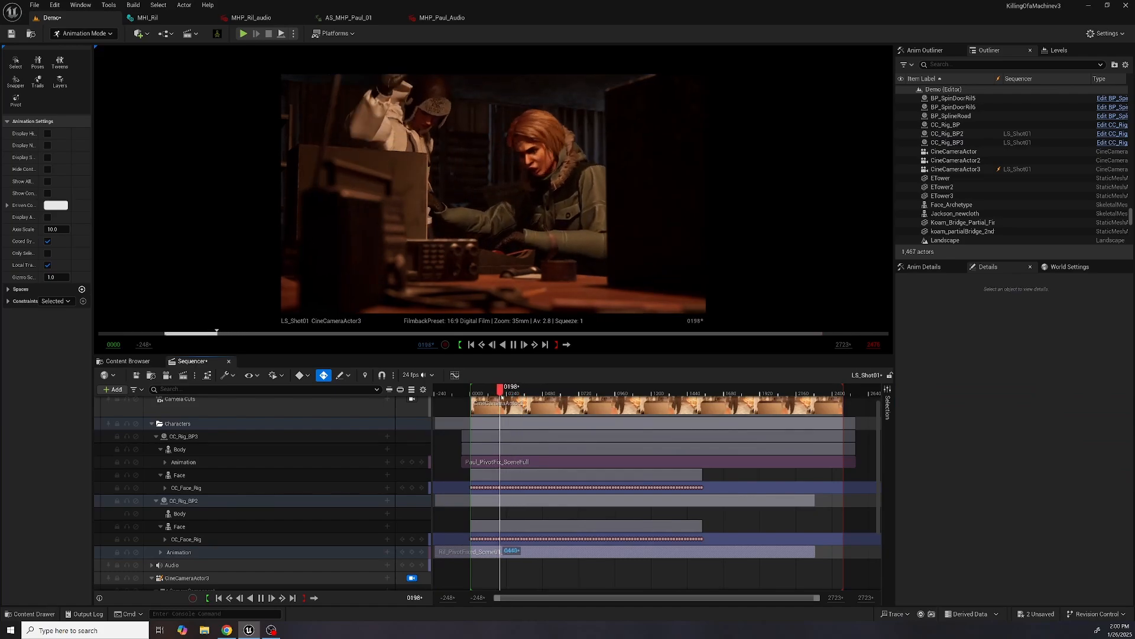
{"action": "key", "text": "space"}
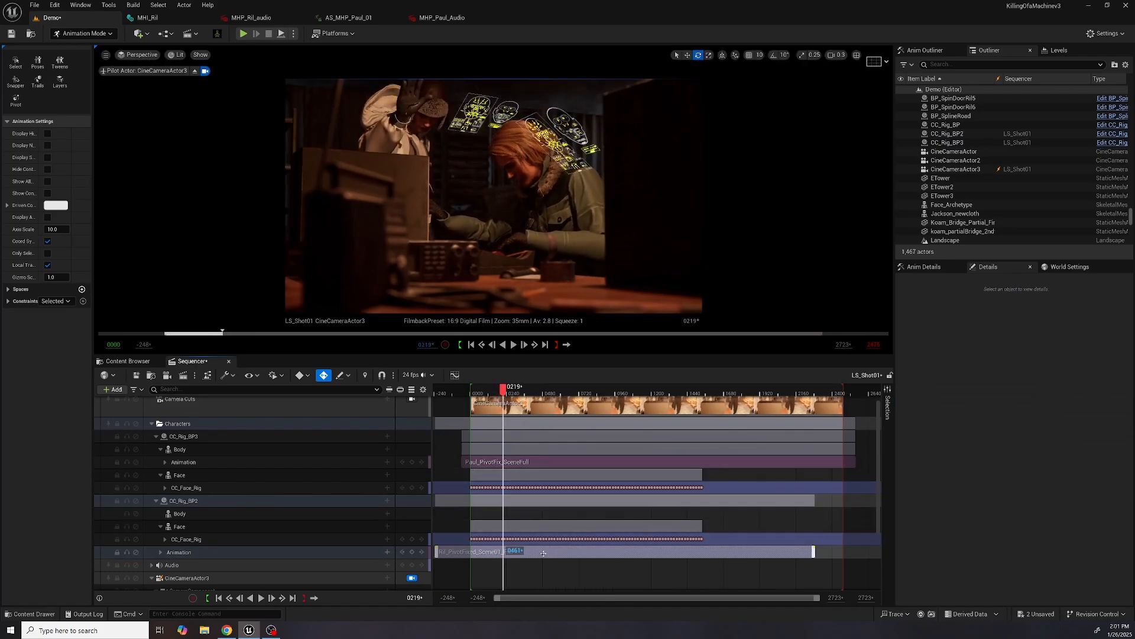
{"action": "left_click_drag", "start_coordinate": [543, 553], "coordinate": [535, 553]}
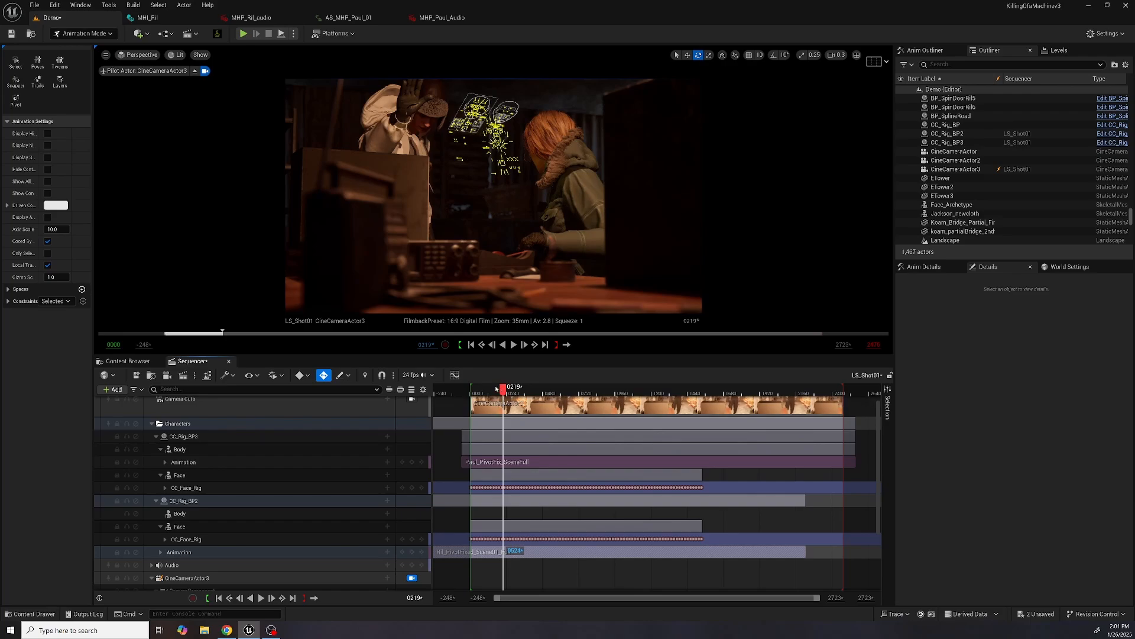
{"action": "left_click", "coordinate": [497, 388]}
{"action": "key", "text": "space"}
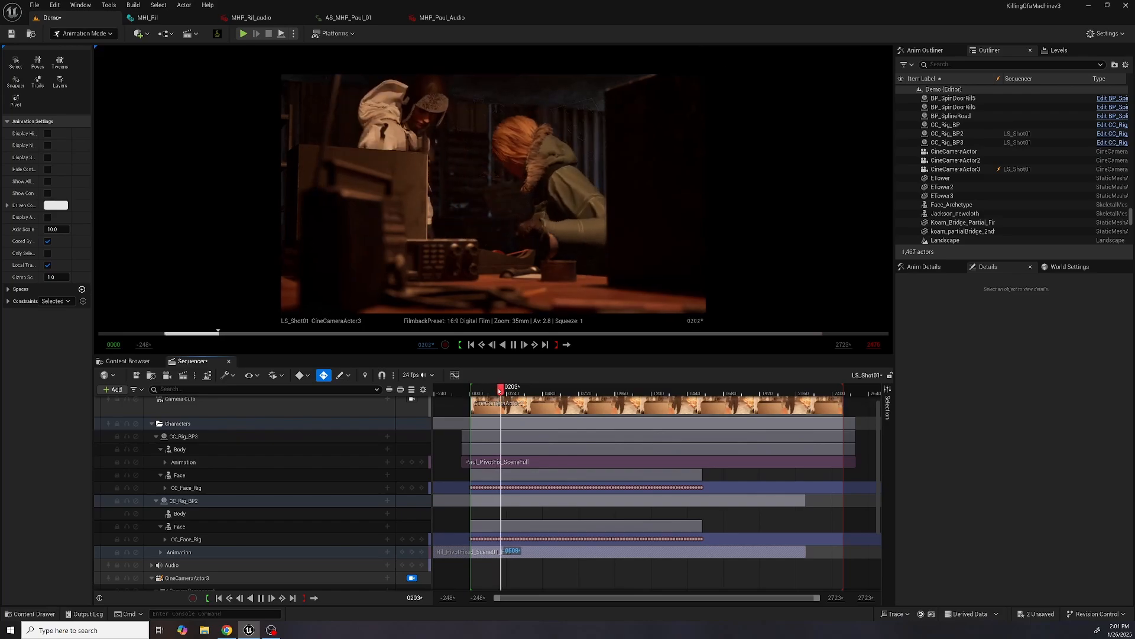
Replay LS_Shot01 from around frame 170 and scrub between about frames 50 and 800 to check the characters' timing.
{"action": "key", "text": "space"}
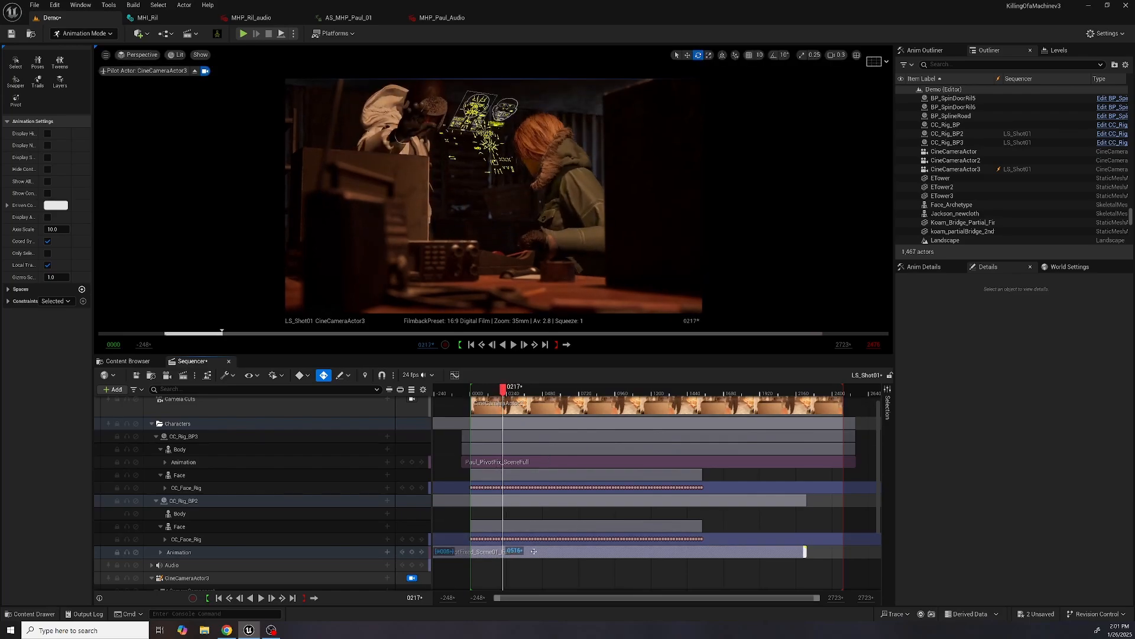
{"action": "left_click", "coordinate": [495, 389]}
{"action": "key", "text": "space"}
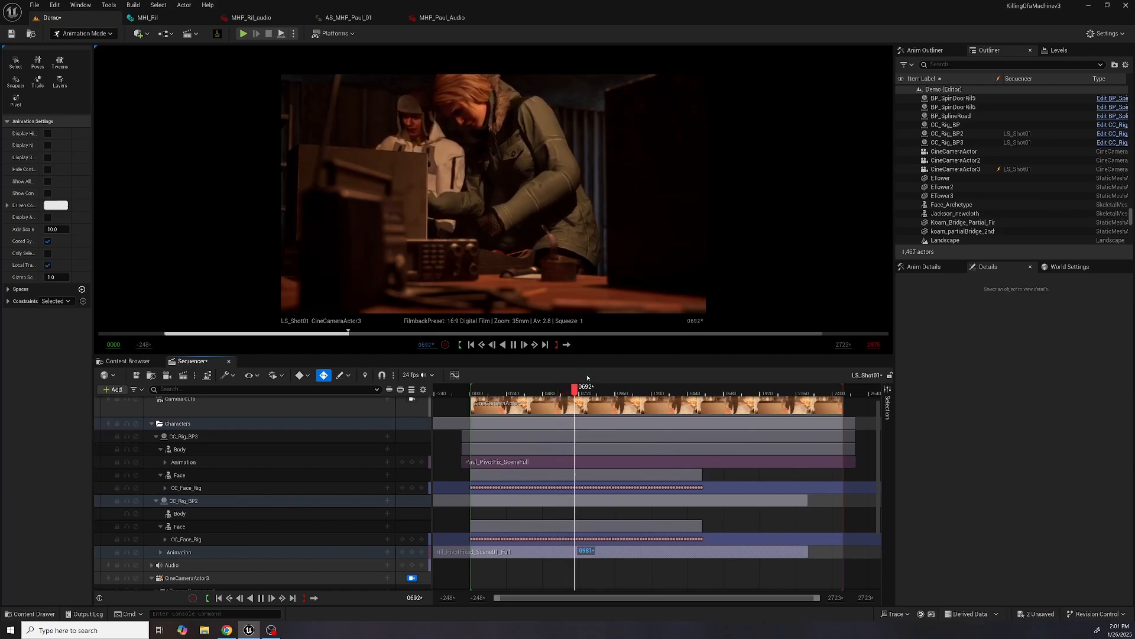
{"action": "key", "text": "space"}
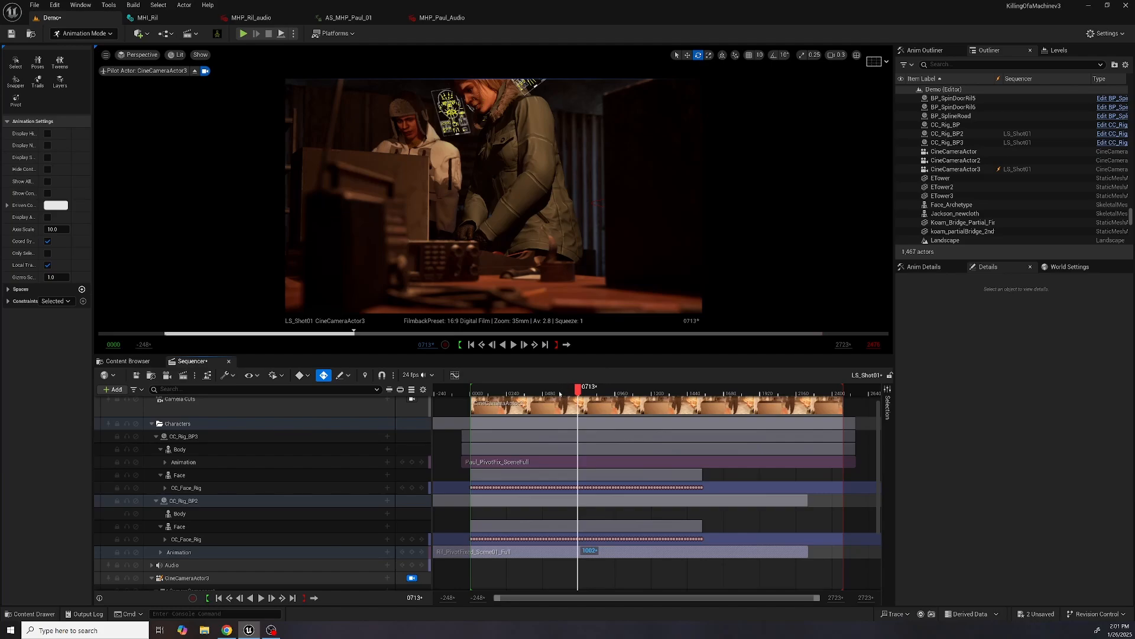
{"action": "left_click_drag", "start_coordinate": [560, 393], "coordinate": [479, 391]}
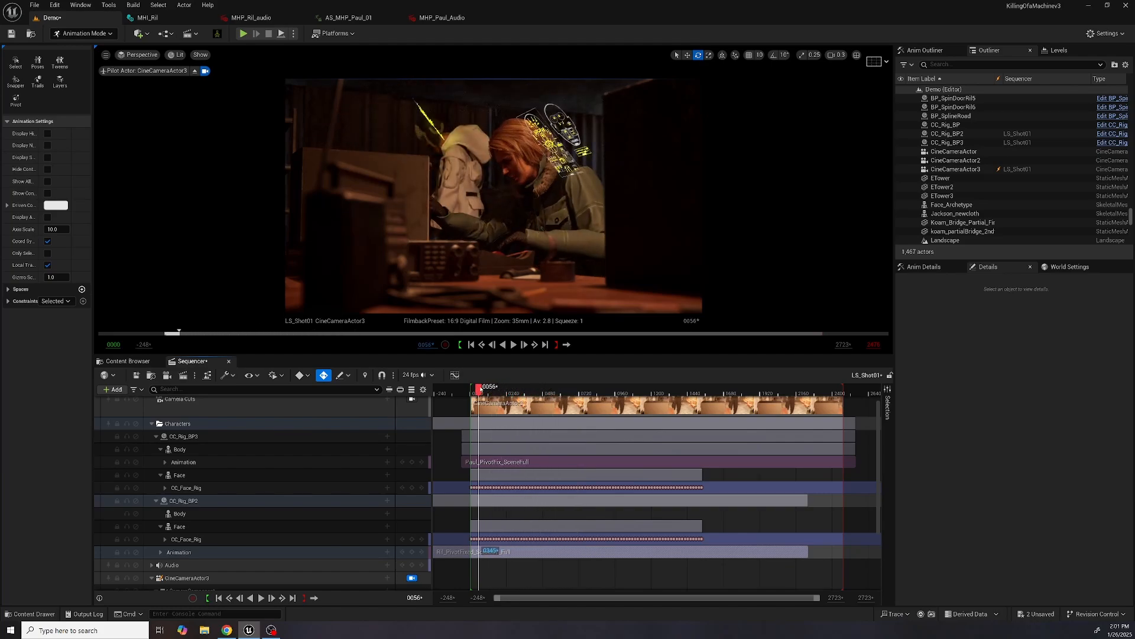
{"action": "left_click_drag", "start_coordinate": [480, 390], "coordinate": [592, 390]}
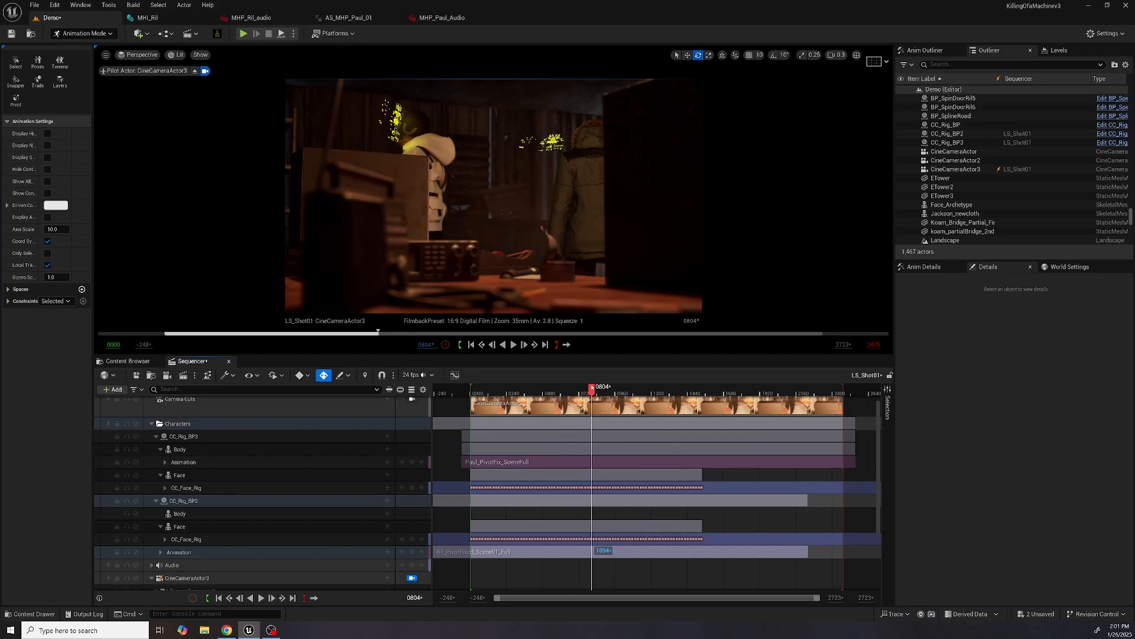
{"action": "left_click_drag", "start_coordinate": [592, 390], "coordinate": [520, 406]}
{"action": "key", "text": "space"}
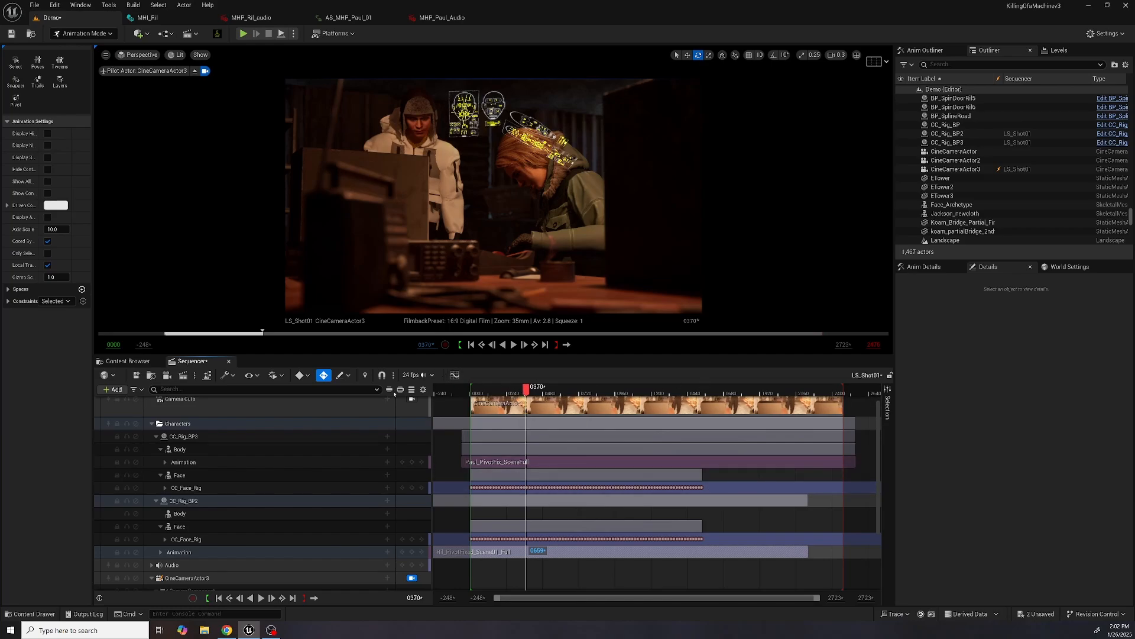
Shorten LS_Shot01's playback range to end at frame 370 and save the sequence.
{"action": "left_click_drag", "start_coordinate": [843, 388], "coordinate": [535, 424]}
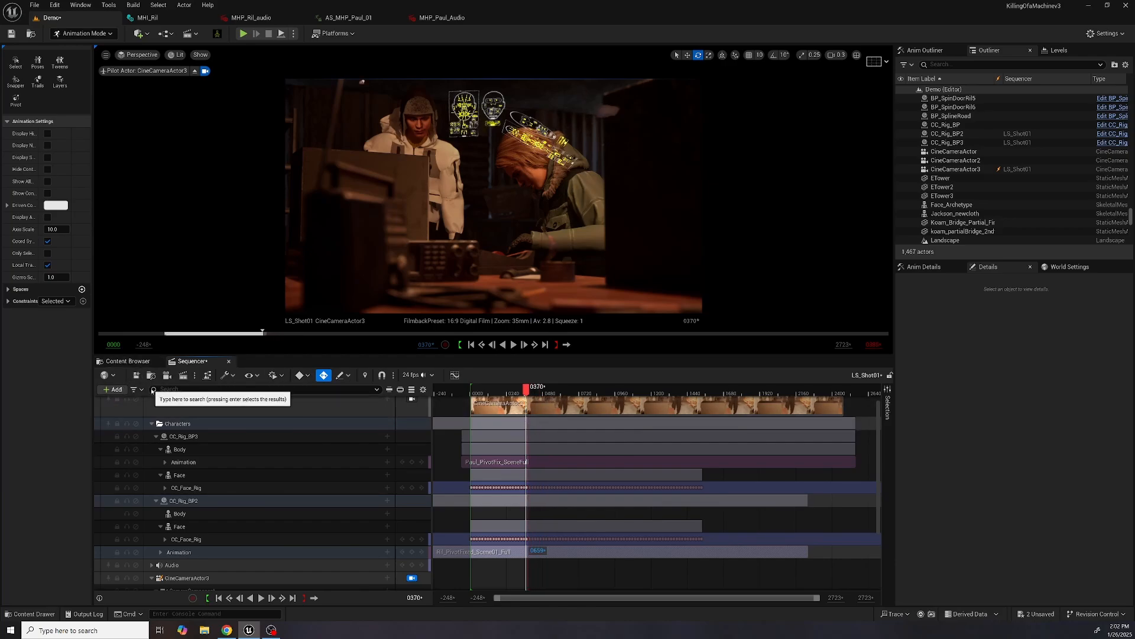
{"action": "left_click", "coordinate": [136, 375]}
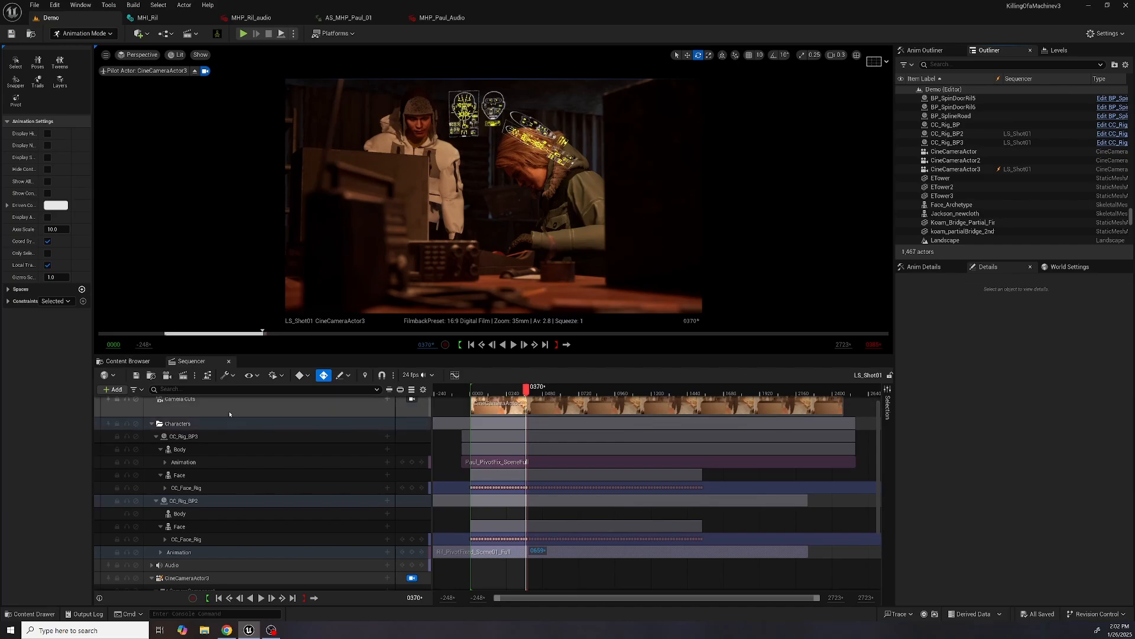
Open LS_SC1_MASTER from the Scene01 folder and add a shot track containing LS_Shot01, accepting the switch to the audio clock source.
{"action": "left_click", "coordinate": [134, 362]}
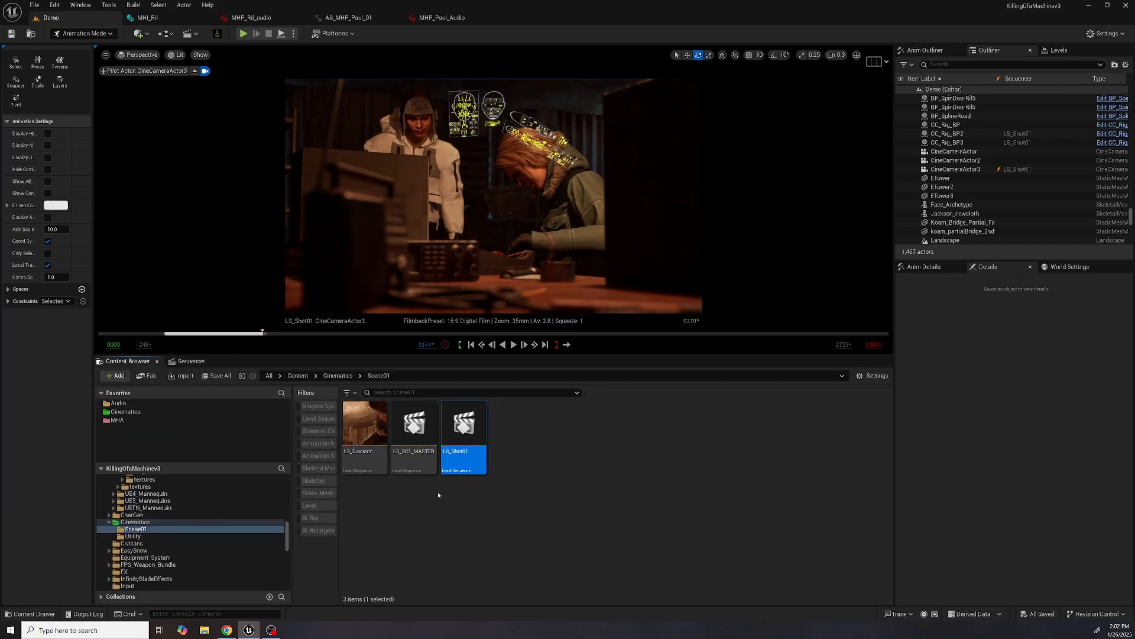
{"action": "double_click", "coordinate": [416, 435]}
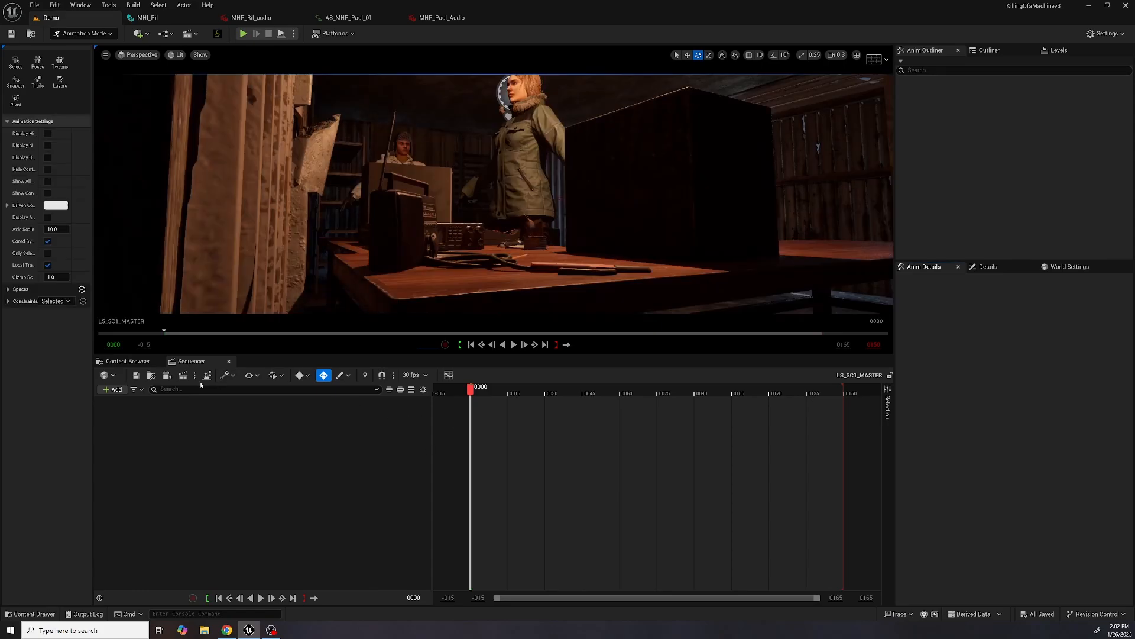
{"action": "left_click", "coordinate": [112, 389]}
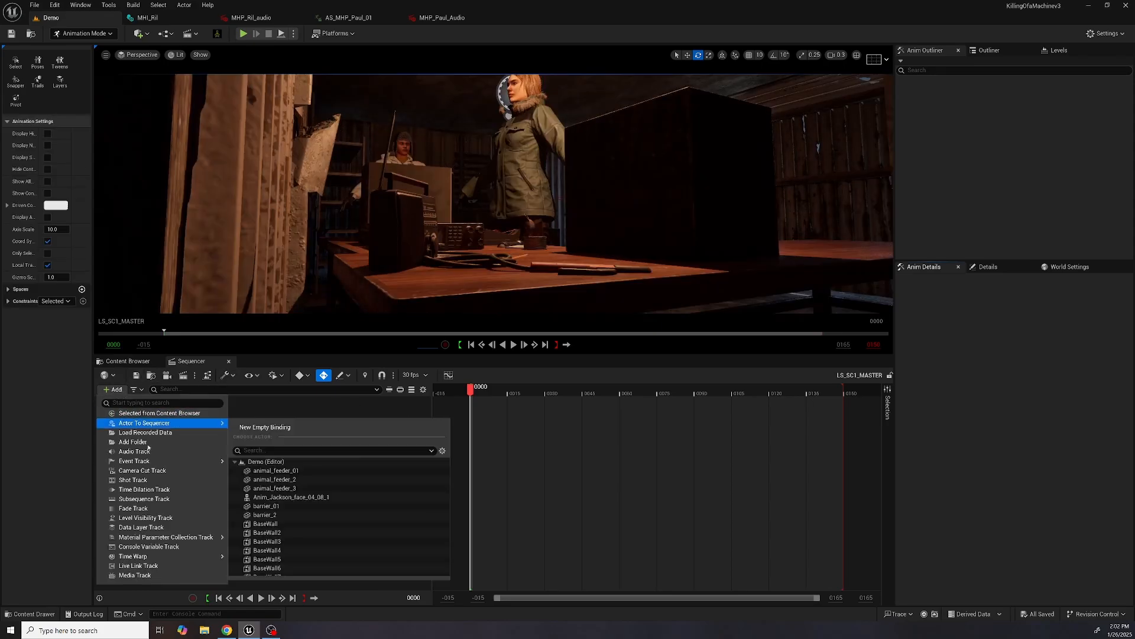
{"action": "left_click", "coordinate": [148, 475]}
{"action": "left_click", "coordinate": [387, 402]}
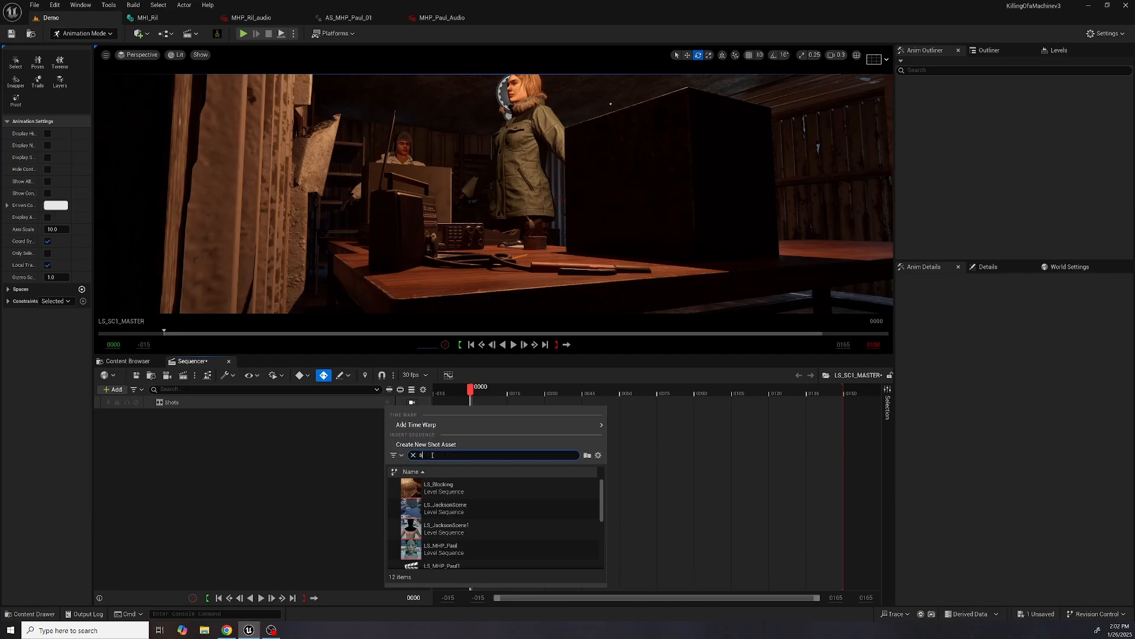
{"action": "type", "text": "shot"}
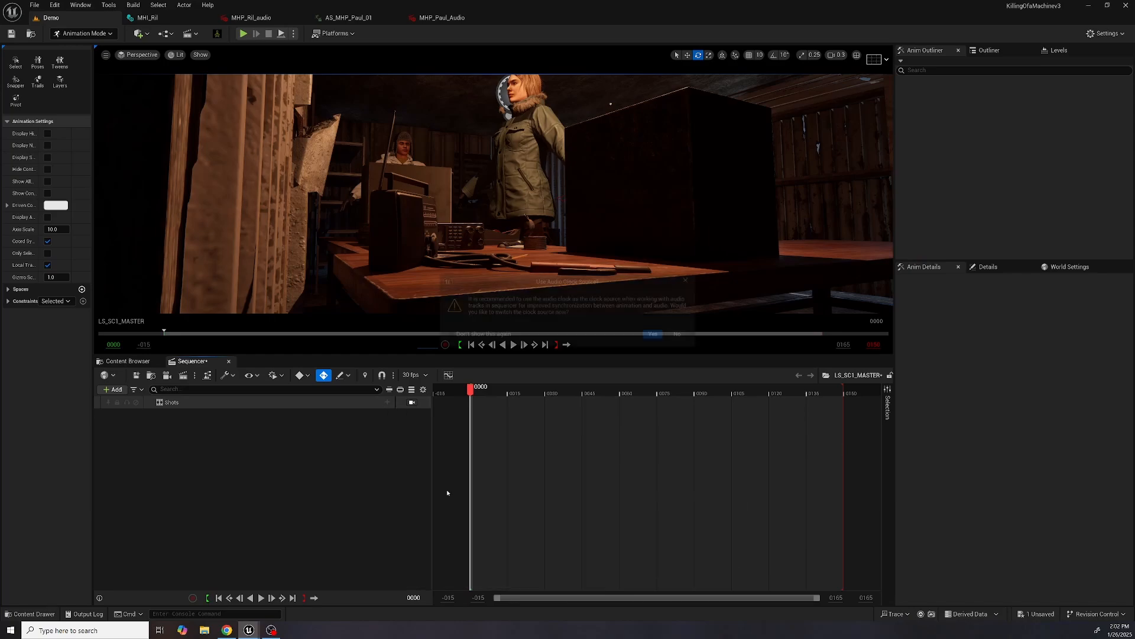
{"action": "left_click", "coordinate": [440, 488]}
{"action": "left_click", "coordinate": [655, 335]}
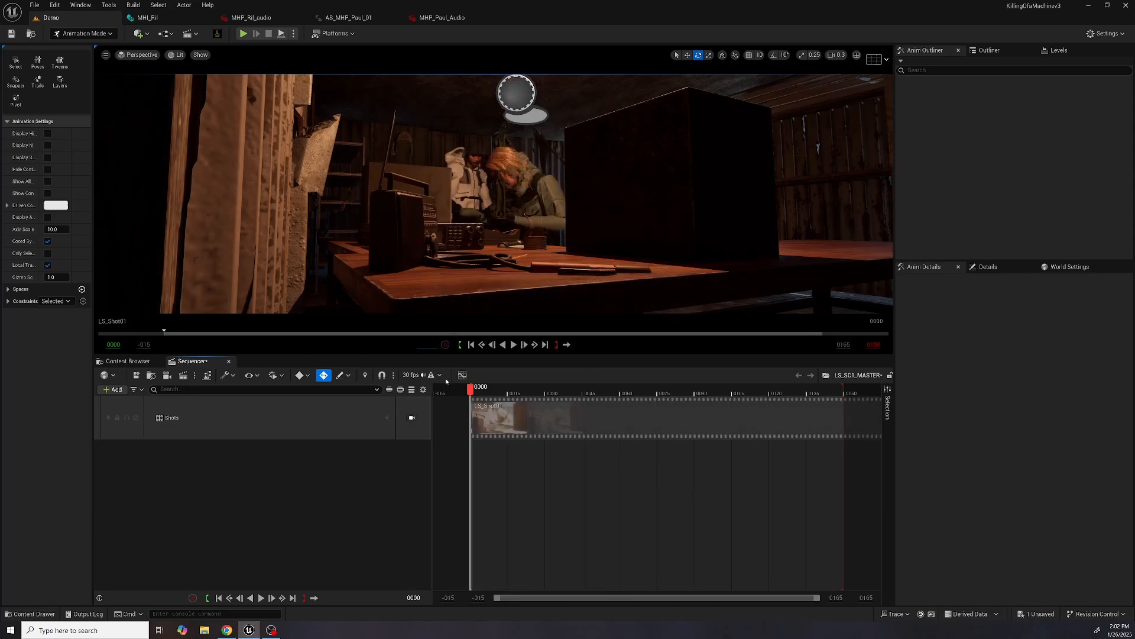
Set the master sequence's frame rate to 24 fps and move the playhead to frame 6.
{"action": "left_click", "coordinate": [412, 375]}
{"action": "left_click", "coordinate": [434, 441]}
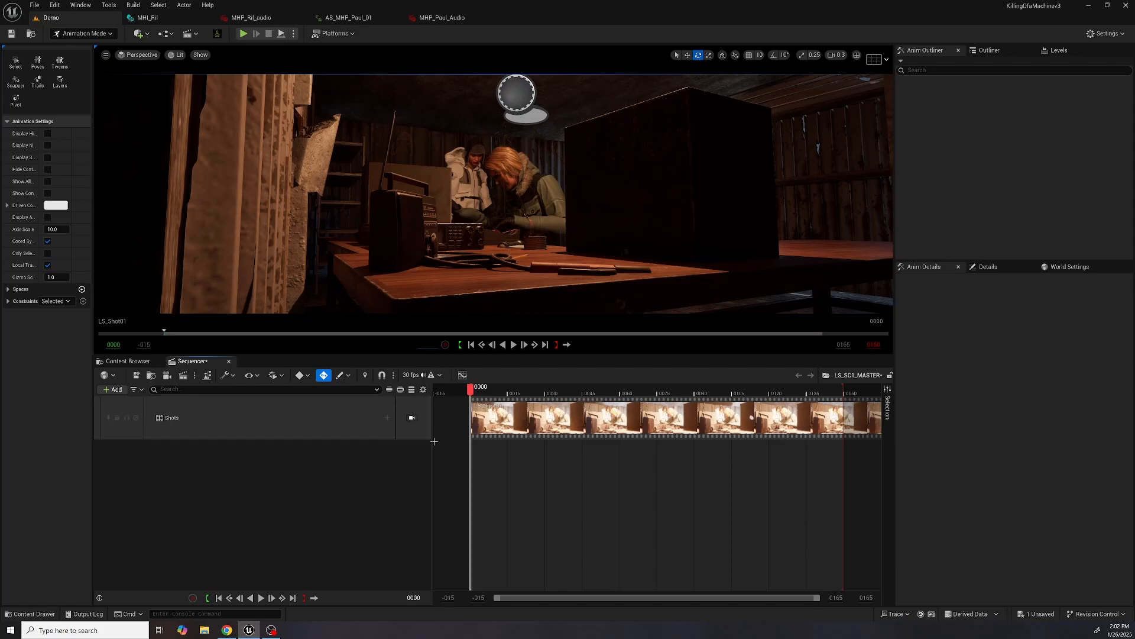
{"action": "left_click", "coordinate": [489, 393]}
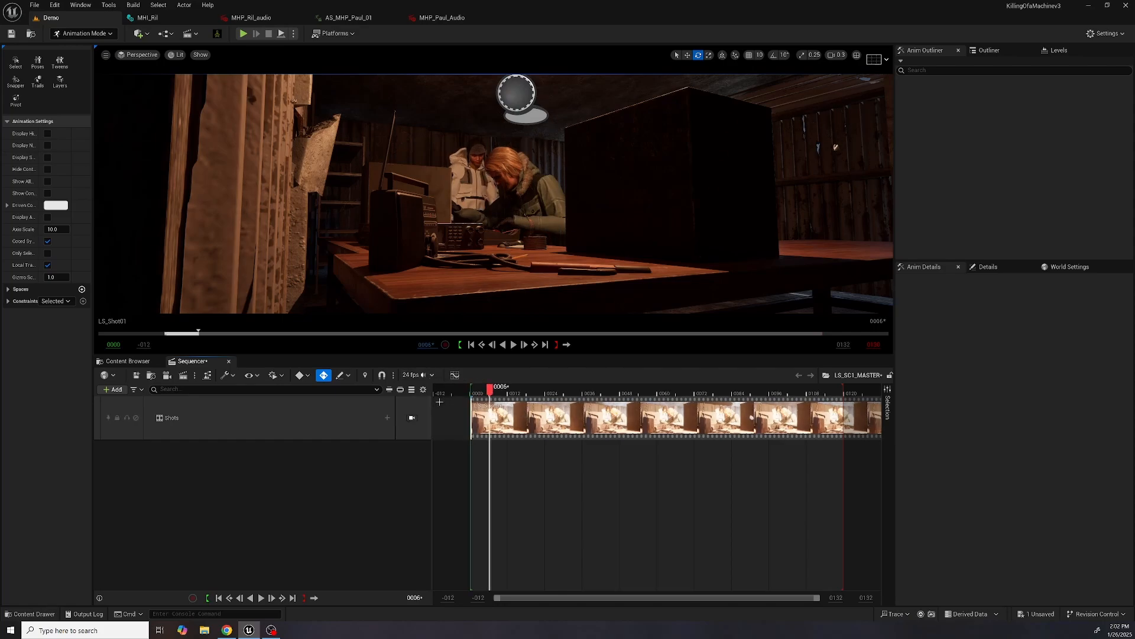
Lock the viewport to the Shots track's camera and play the master sequence from near the start.
{"action": "left_click", "coordinate": [412, 418]}
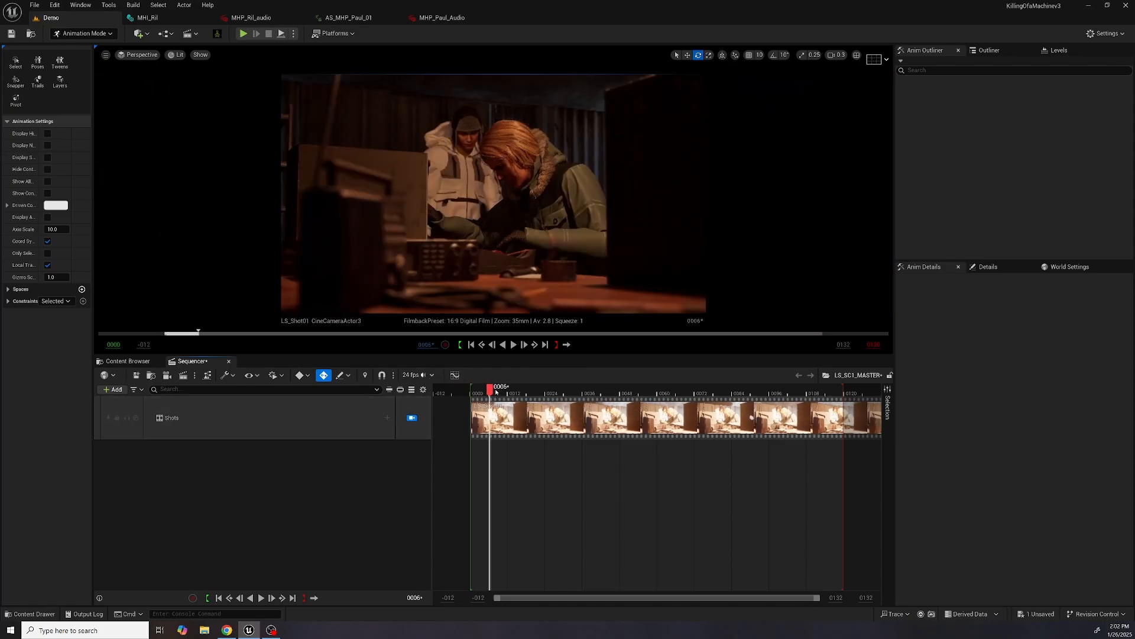
{"action": "left_click_drag", "start_coordinate": [490, 389], "coordinate": [474, 392]}
{"action": "key", "text": "space"}
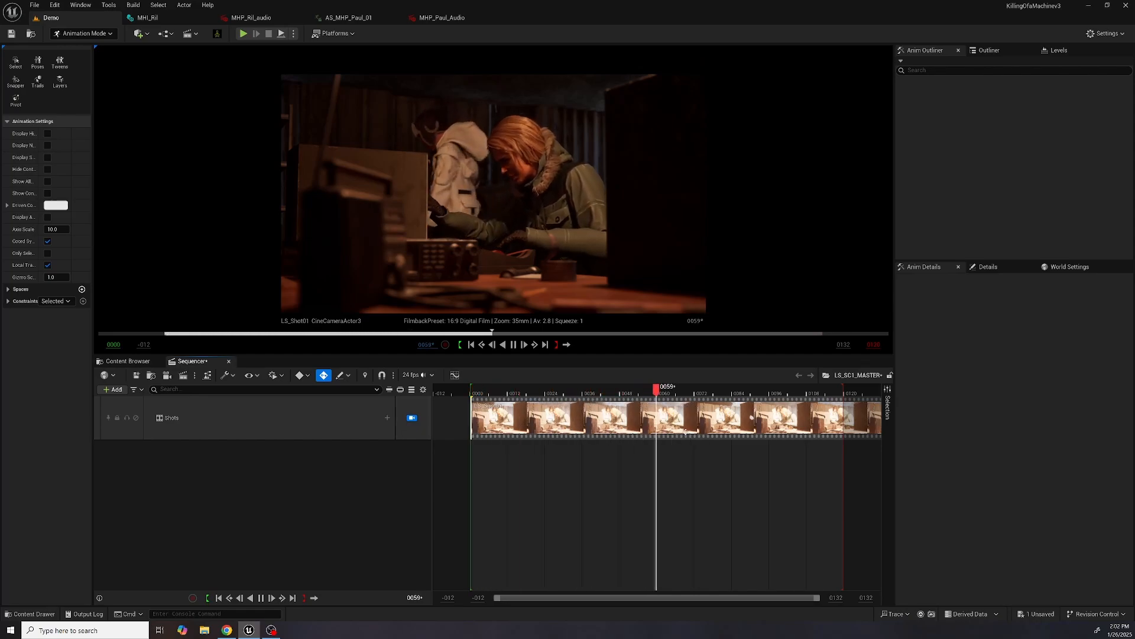
{"action": "key", "text": "space"}
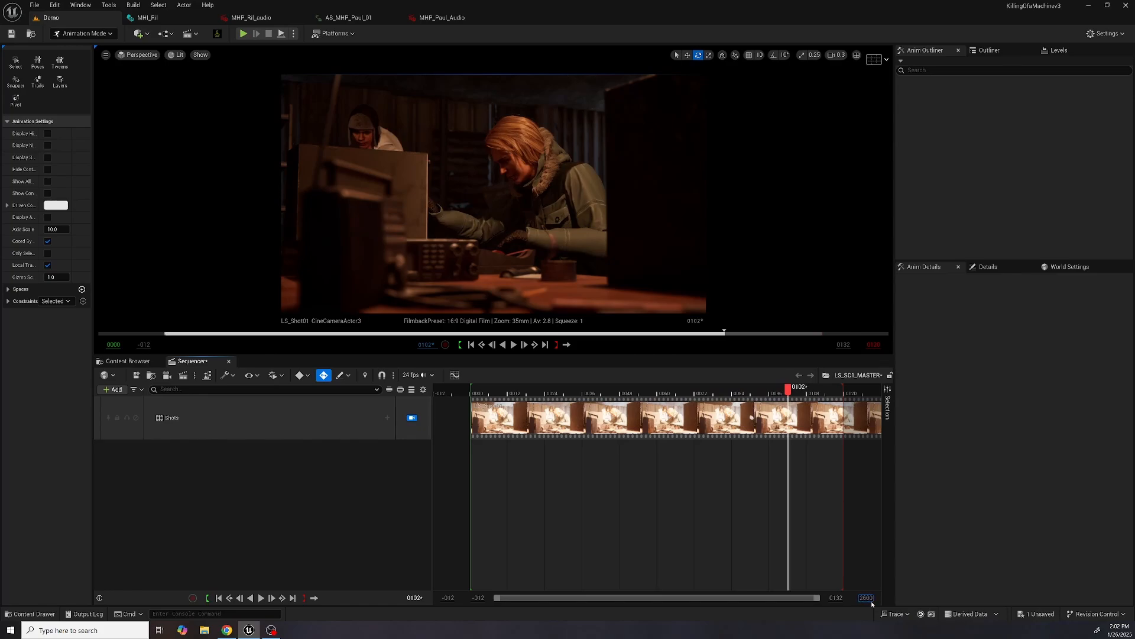
Extend the master sequence's working range to frame 2600 and stretch the LS_Shot01 section to about frame 1670.
{"action": "key", "text": "Return"}
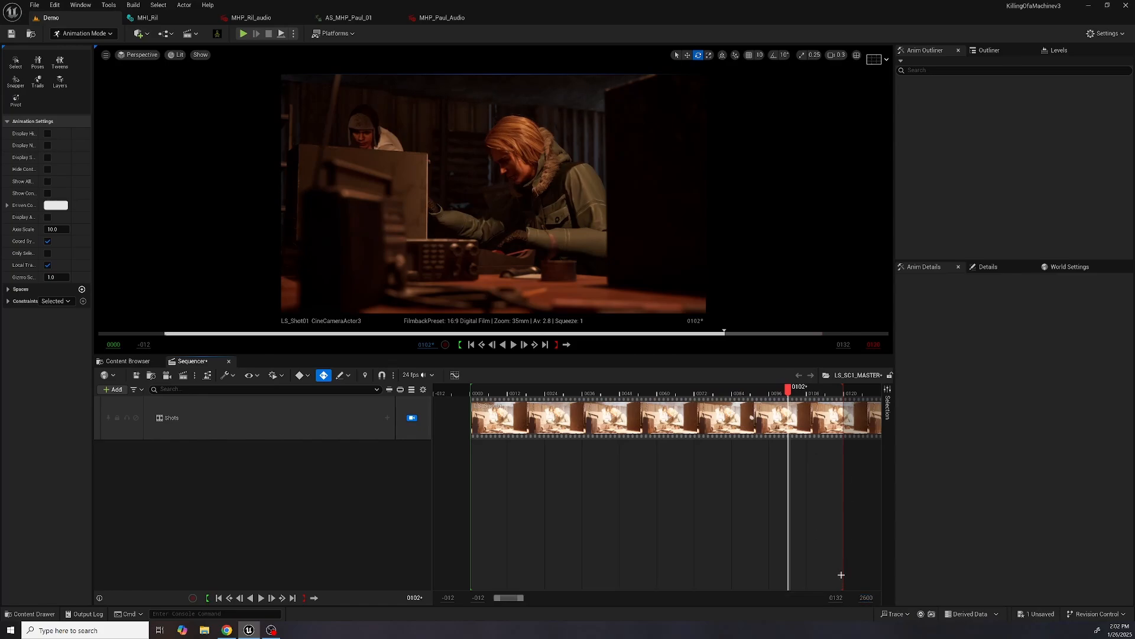
{"action": "left_click_drag", "start_coordinate": [520, 598], "coordinate": [709, 599]}
{"action": "left_click_drag", "start_coordinate": [539, 414], "coordinate": [881, 414]}
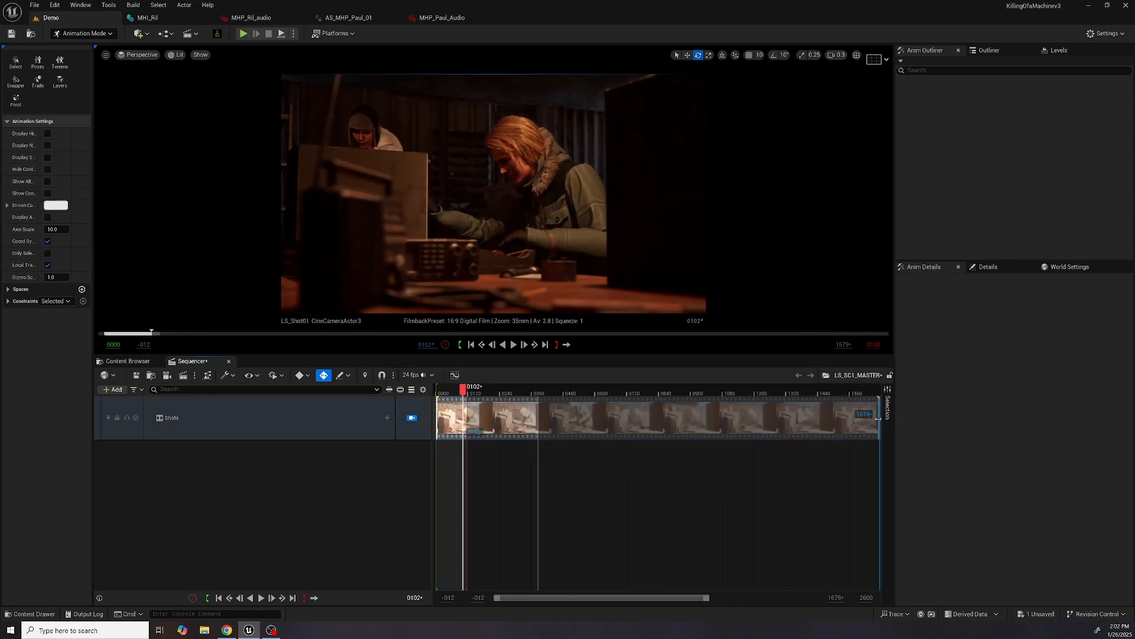
Duplicate the LS_Shot01 sequence in the Scene01 folder as LS_Shot02 and open the copy.
{"action": "right_click", "coordinate": [470, 429]}
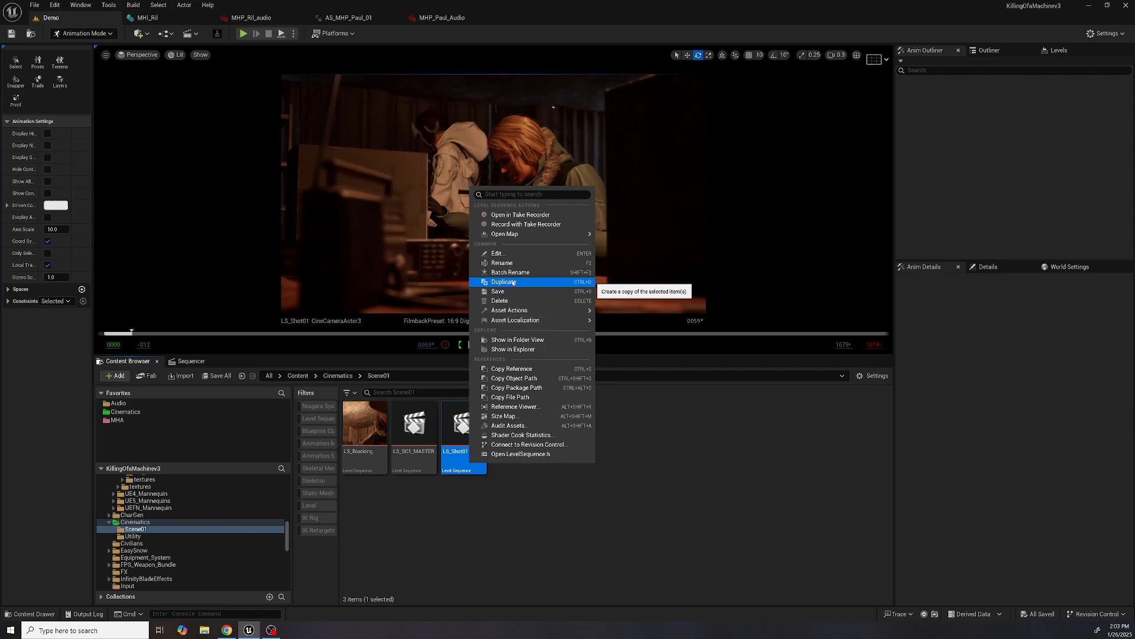
{"action": "left_click", "coordinate": [504, 282]}
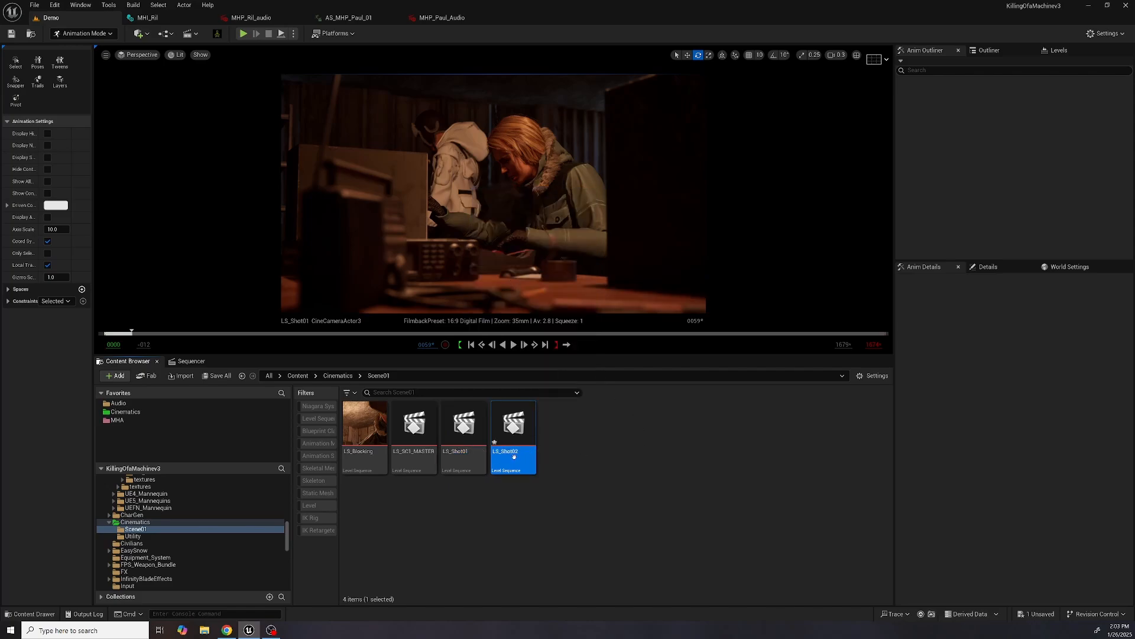
{"action": "double_click", "coordinate": [514, 456]}
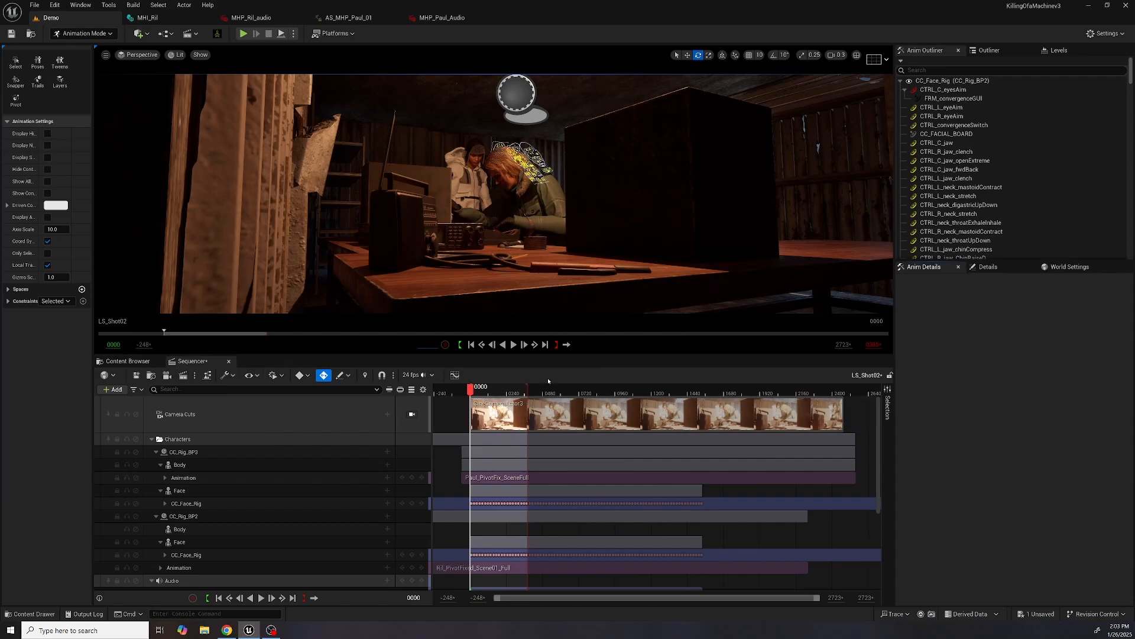
Extend LS_Shot02's playback range to about frame 1680 and scrub to frame 323.
{"action": "left_click_drag", "start_coordinate": [528, 390], "coordinate": [725, 390]}
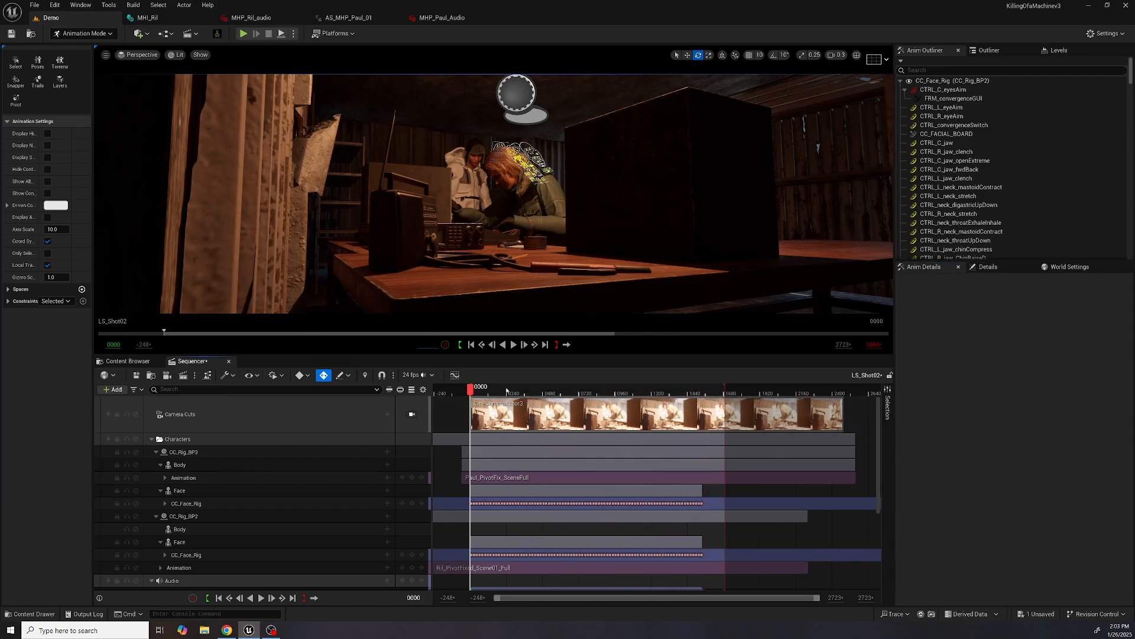
{"action": "left_click_drag", "start_coordinate": [494, 392], "coordinate": [519, 394]}
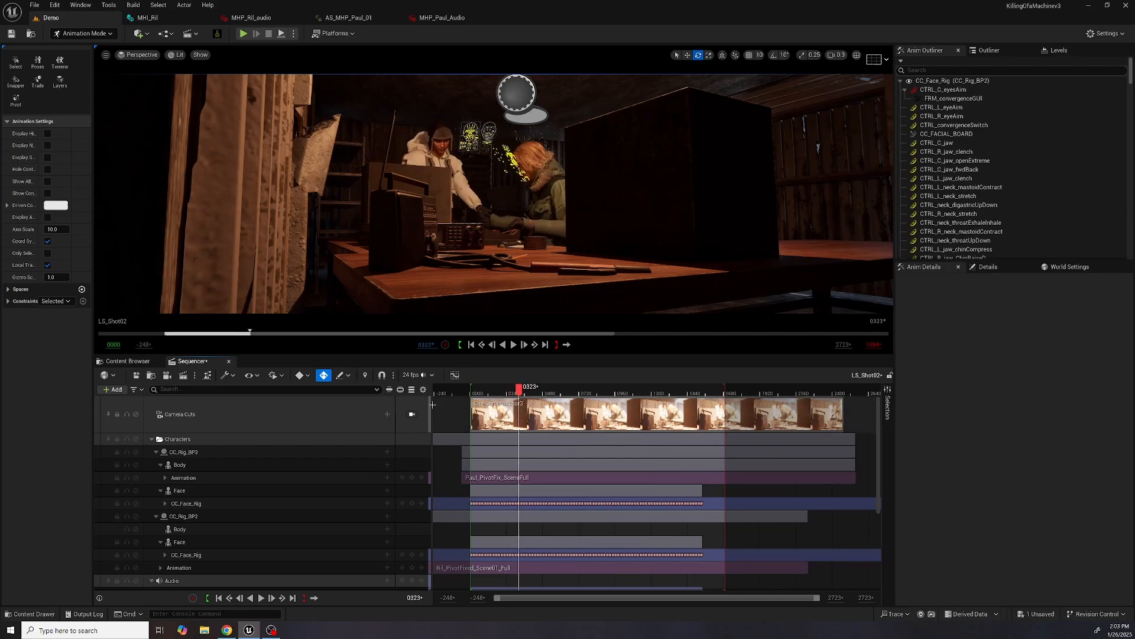
Collapse the Characters, Audio and camera tracks, add a folder named Cameras, and move CineCameraActor3 into it.
{"action": "left_click", "coordinate": [152, 439]}
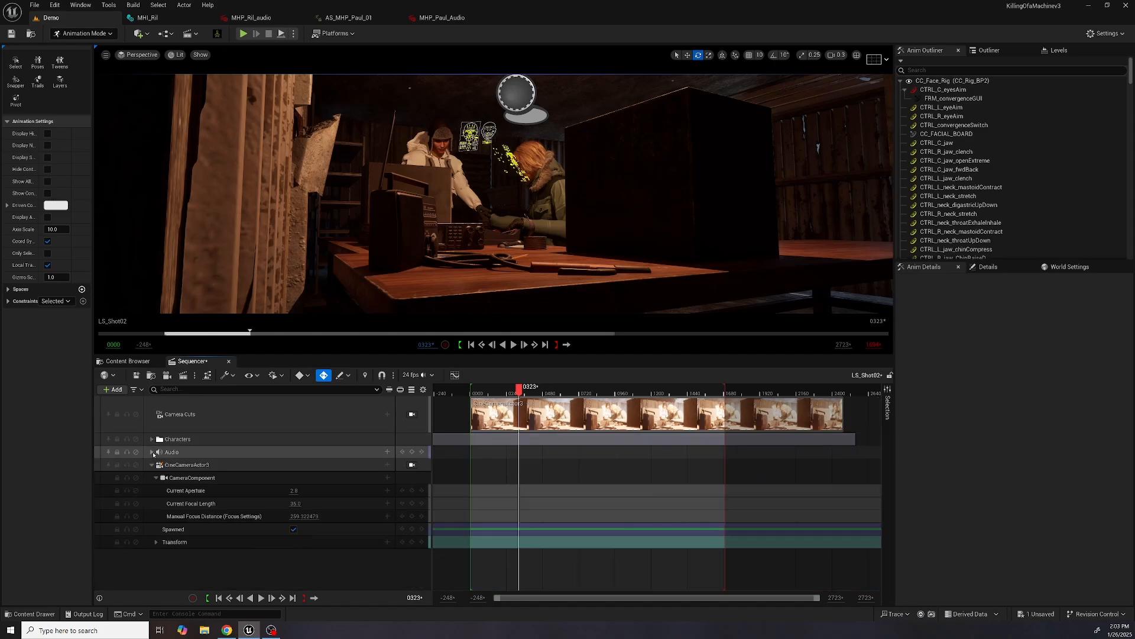
{"action": "left_click", "coordinate": [152, 452]}
{"action": "left_click", "coordinate": [153, 465]}
{"action": "right_click", "coordinate": [230, 502]}
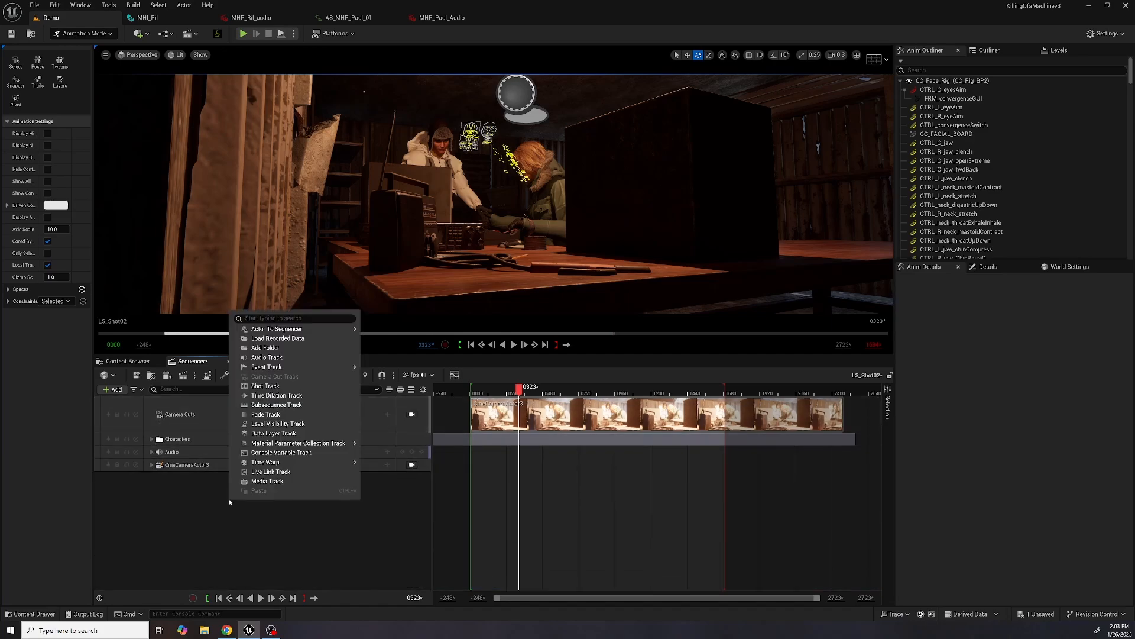
{"action": "left_click", "coordinate": [273, 350]}
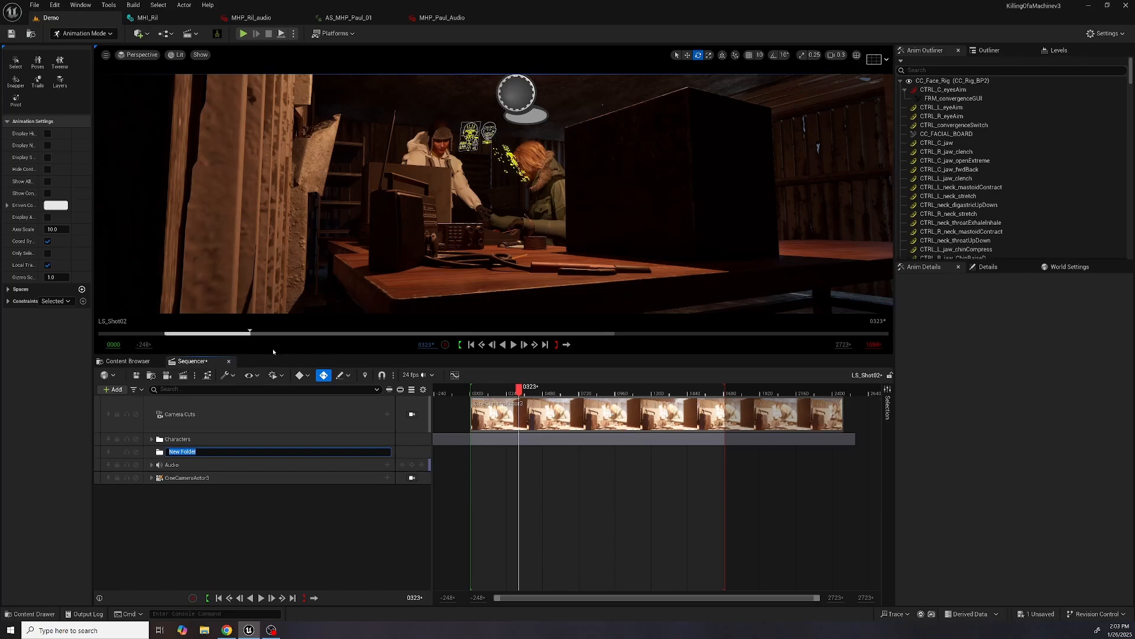
{"action": "type", "text": "Cameras"}
{"action": "key", "text": "Return"}
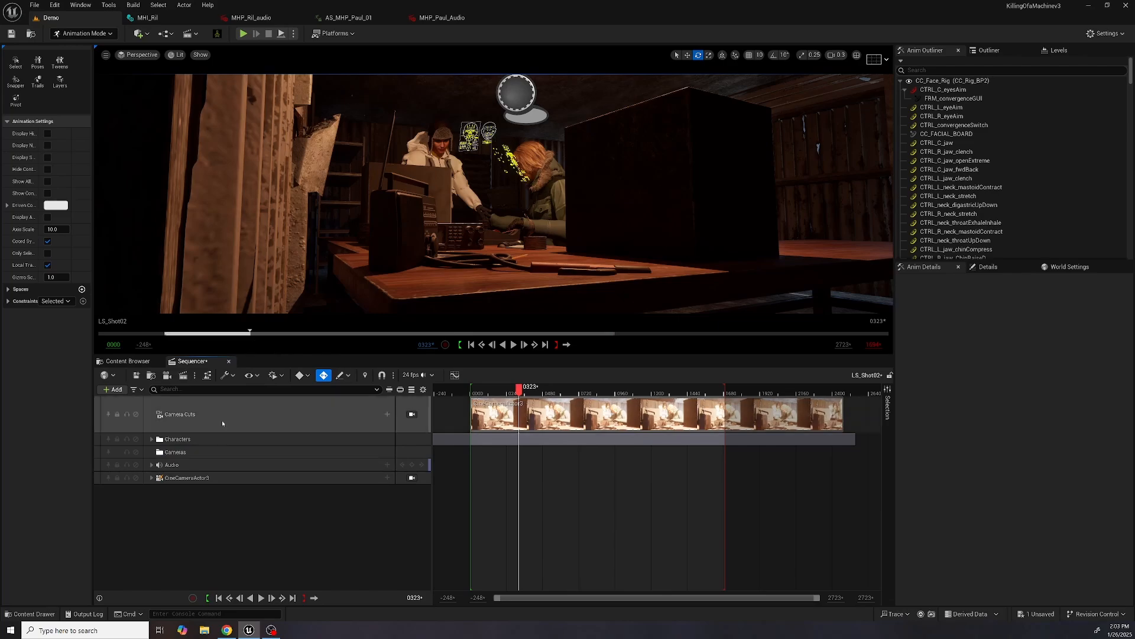
{"action": "left_click_drag", "start_coordinate": [188, 478], "coordinate": [183, 452]}
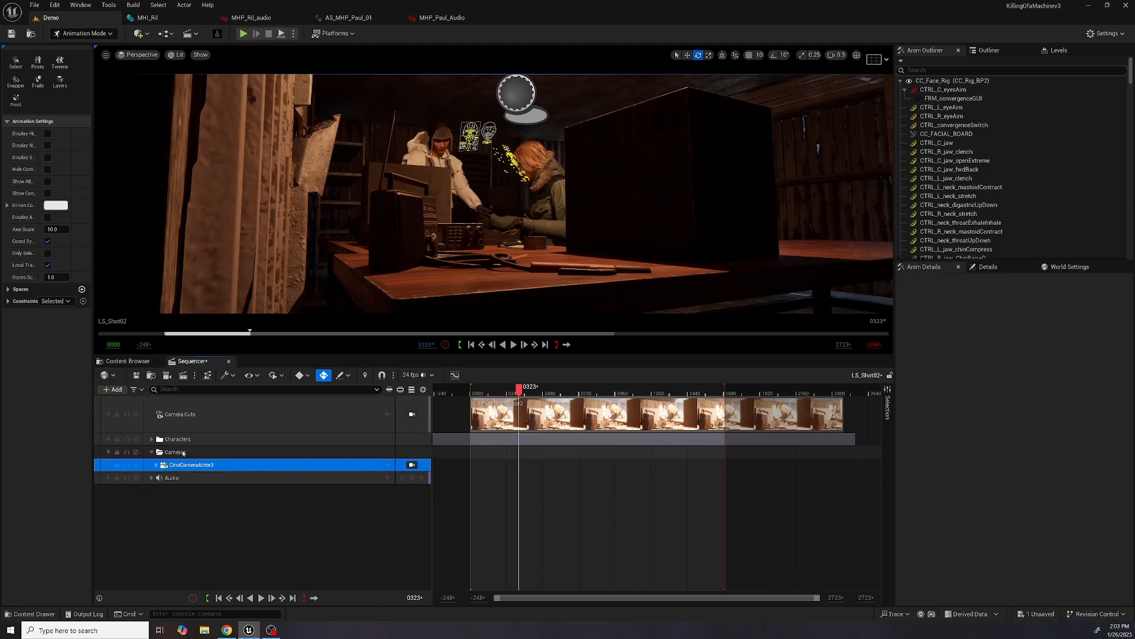
Create a new cine camera in LS_Shot02, move it into the Cameras folder, and collapse the folder.
{"action": "left_click", "coordinate": [168, 374]}
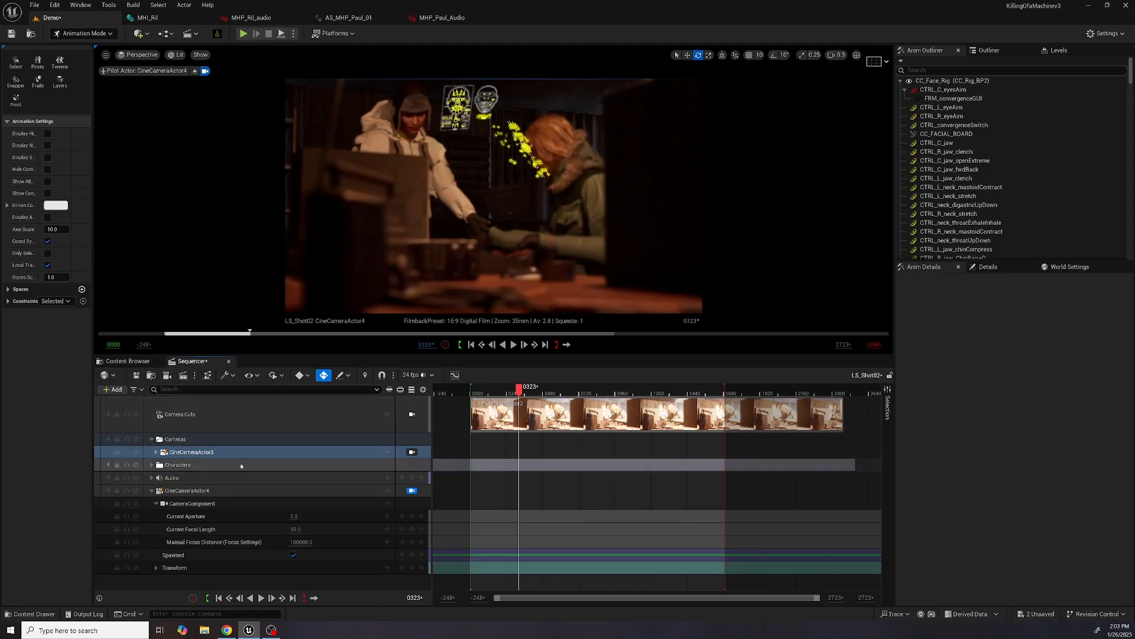
{"action": "left_click", "coordinate": [184, 479]}
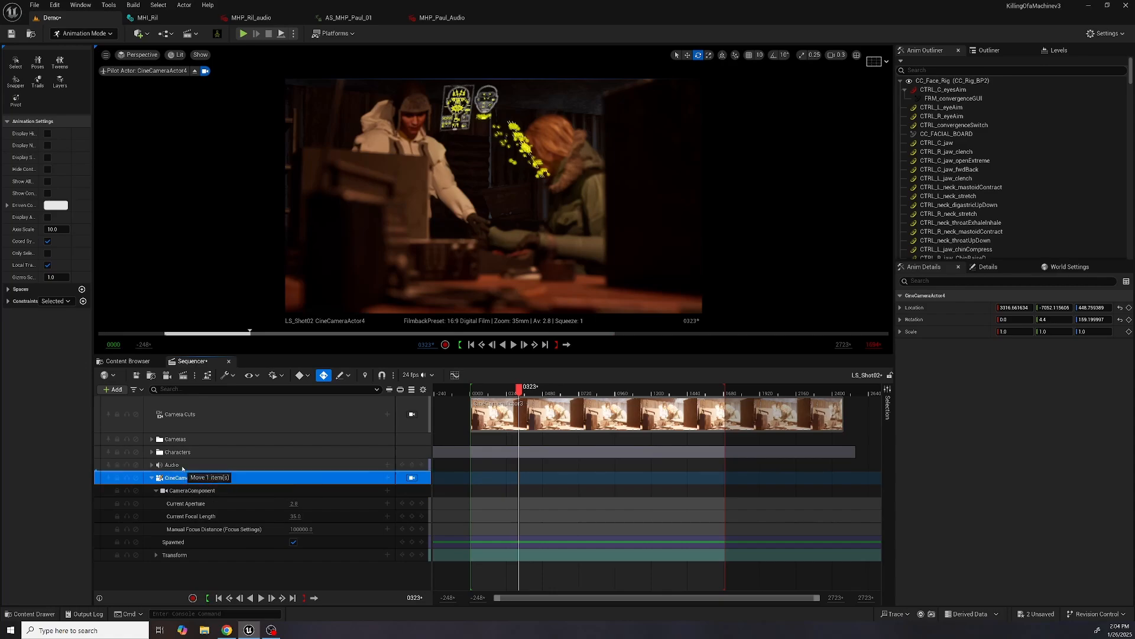
{"action": "left_click_drag", "start_coordinate": [182, 469], "coordinate": [165, 441]}
{"action": "left_click", "coordinate": [152, 439]}
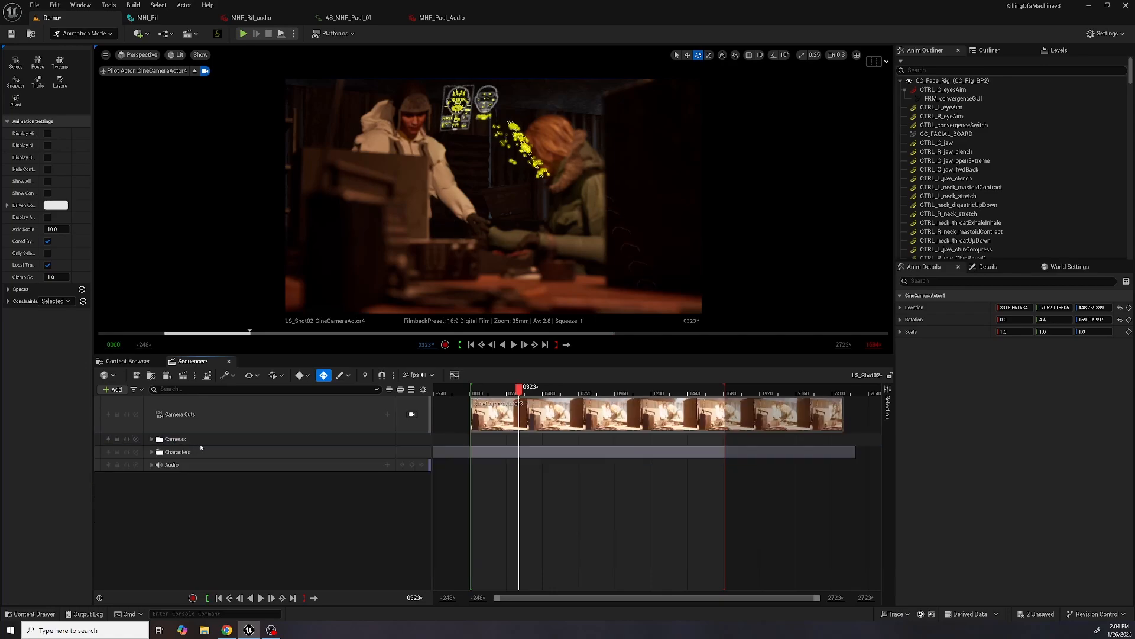
{"action": "left_click", "coordinate": [187, 439]}
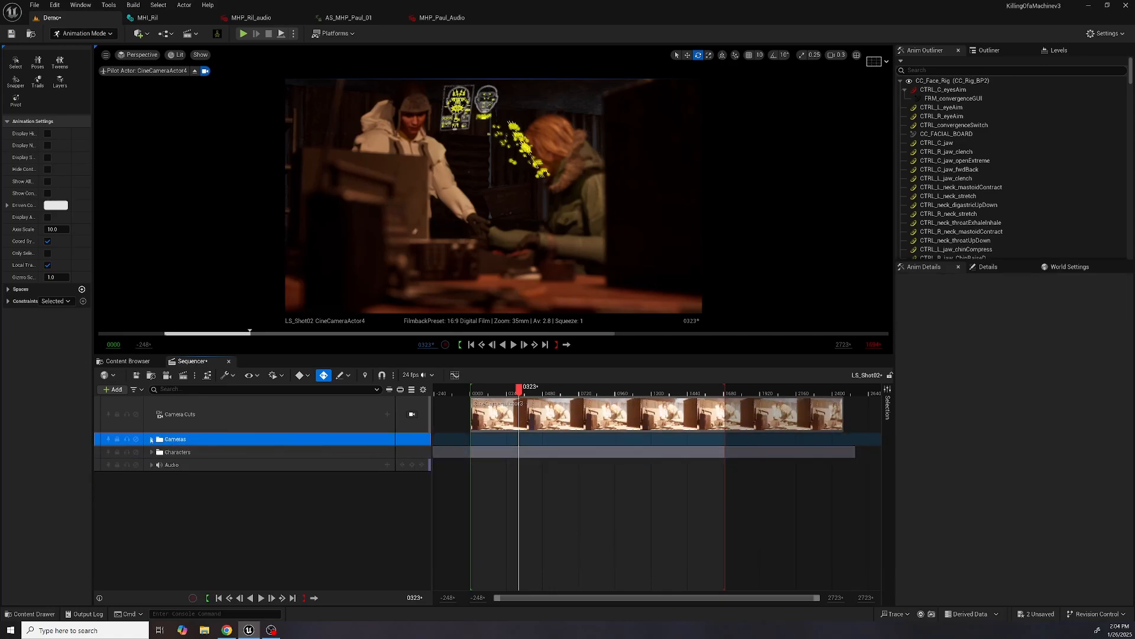
Switch the camera cut section in LS_Shot02 to CineCameraActor4.
{"action": "left_click", "coordinate": [544, 417]}
{"action": "right_click", "coordinate": [545, 418]}
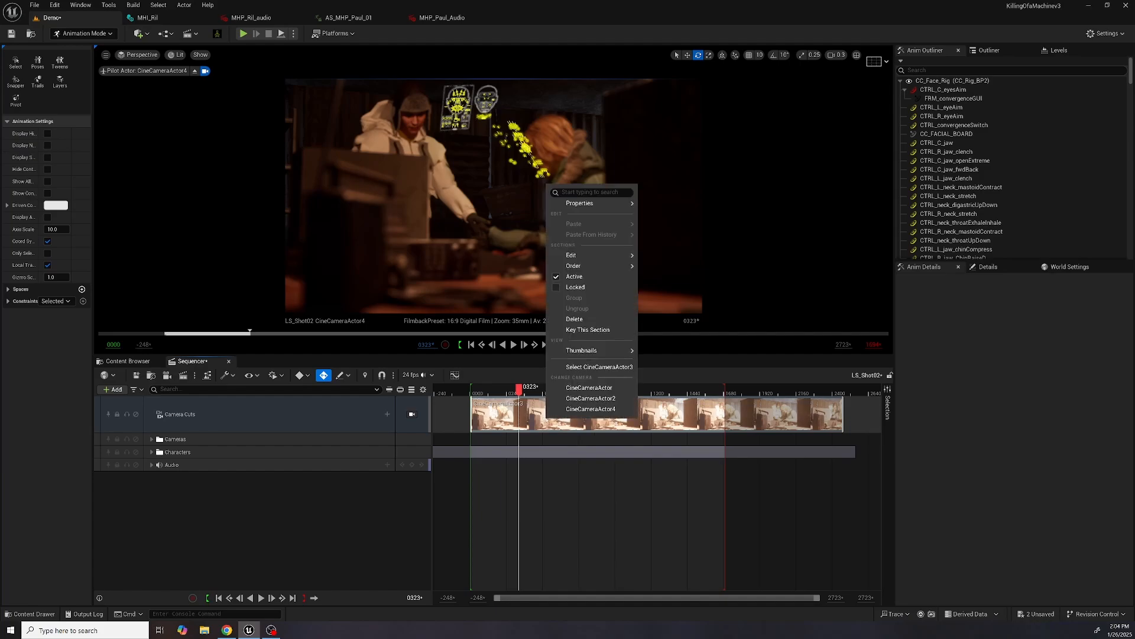
{"action": "left_click", "coordinate": [602, 410]}
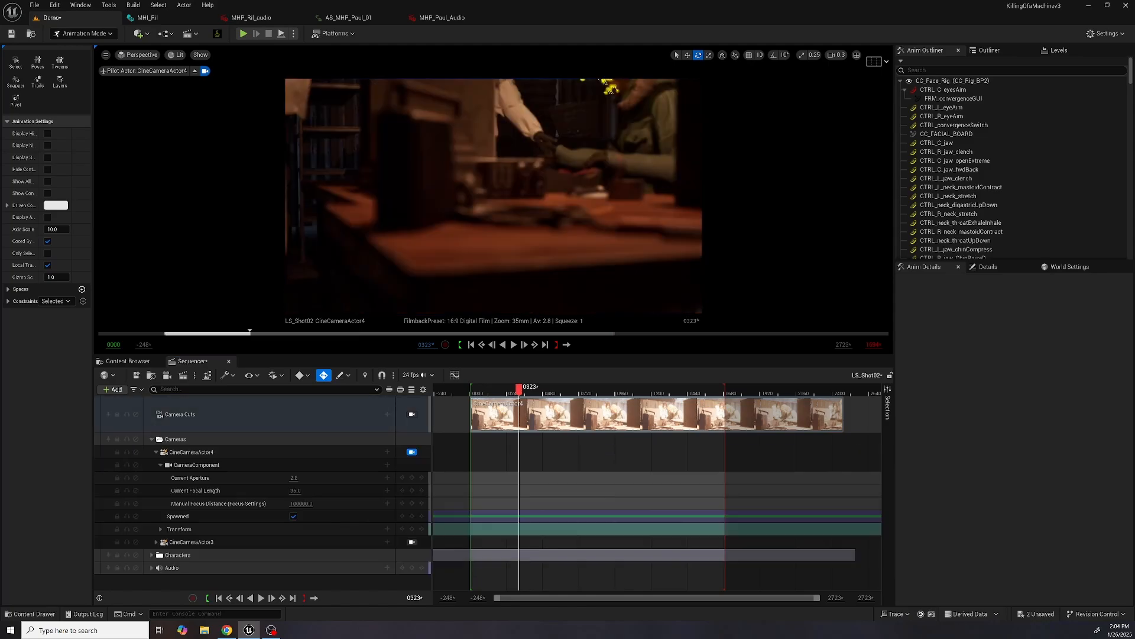
Reposition the piloted CineCameraActor4 for a high wide shot of both characters at the worktable, seen from behind the standing character.
{"action": "right_click_drag", "start_coordinate": [494, 195], "coordinate": [470, 185]}
{"action": "key", "text": "s"}
{"action": "scroll", "coordinate": [420, 180], "scroll_direction": "down", "scroll_amount": 1}
{"action": "scroll", "coordinate": [424, 180], "scroll_direction": "up", "scroll_amount": 3}
{"action": "key", "text": "s"}
{"action": "key", "text": "a"}
{"action": "key", "text": "d"}
{"action": "key", "text": "e"}
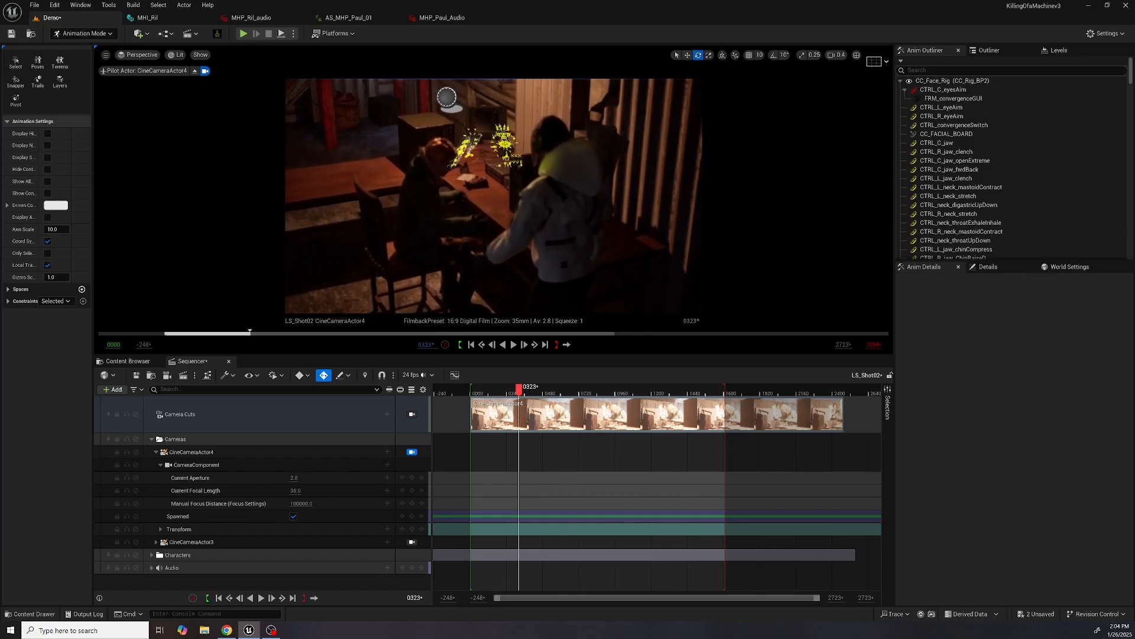
{"action": "right_click_drag", "start_coordinate": [470, 118], "coordinate": [468, 83]}
{"action": "key", "text": "q"}
{"action": "middle_click_drag", "start_coordinate": [468, 83], "coordinate": [498, 140]}
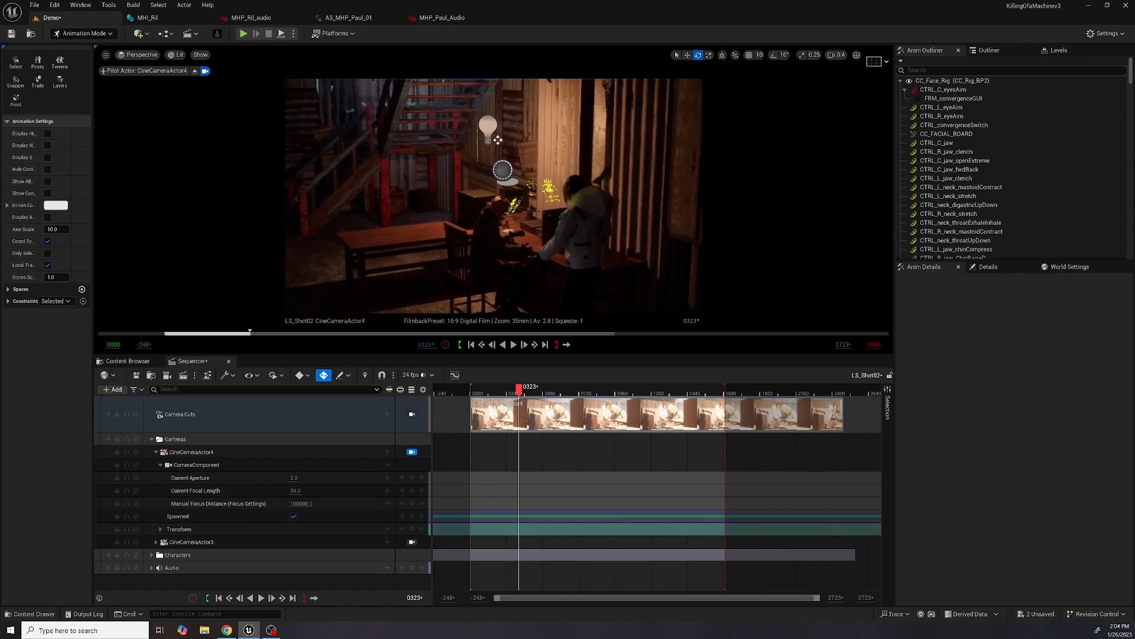
{"action": "right_click_drag", "start_coordinate": [498, 140], "coordinate": [510, 177]}
Set CineCameraActor4's current focal length to 30 mm.
{"action": "left_click", "coordinate": [295, 491]}
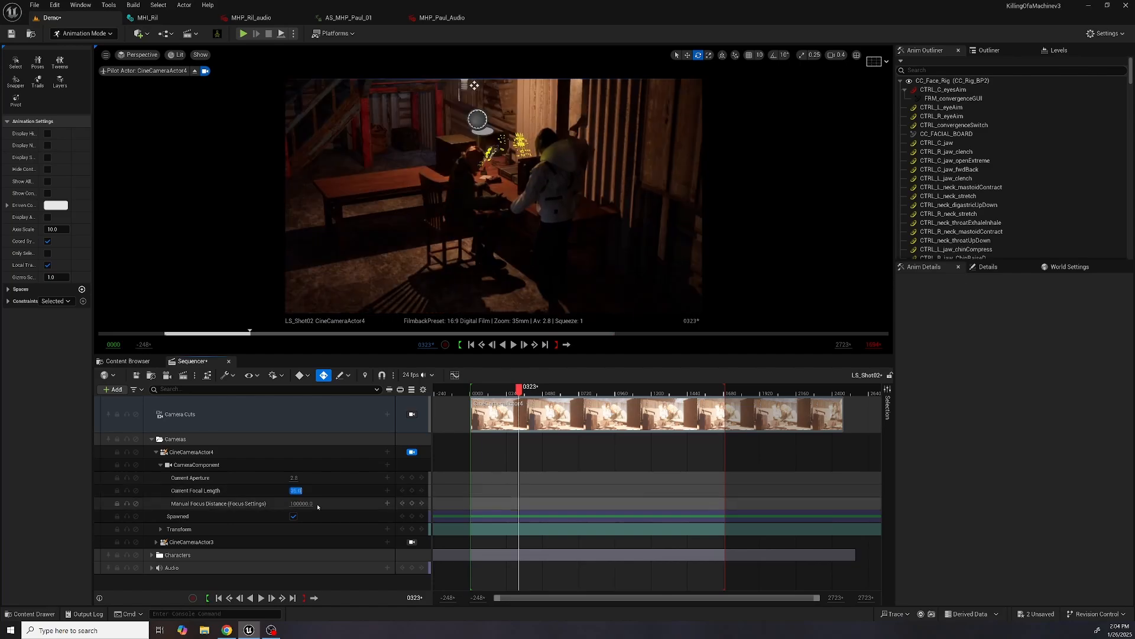
{"action": "type", "text": "30"}
{"action": "key", "text": "Return"}
{"action": "left_click", "coordinate": [228, 491]}
Select CineCameraActor4 and adjust its manual focus distance to bring the characters at the table into focus.
{"action": "left_click", "coordinate": [988, 267]}
{"action": "left_click", "coordinate": [192, 451]}
{"action": "left_click_drag", "start_coordinate": [1027, 410], "coordinate": [1006, 410]}
{"action": "left_click", "coordinate": [1010, 422]}
Scrub and play LS_Shot02 to check the characters' movement within the new wide framing.
{"action": "left_click_drag", "start_coordinate": [519, 390], "coordinate": [498, 390]}
{"action": "key", "text": "space"}
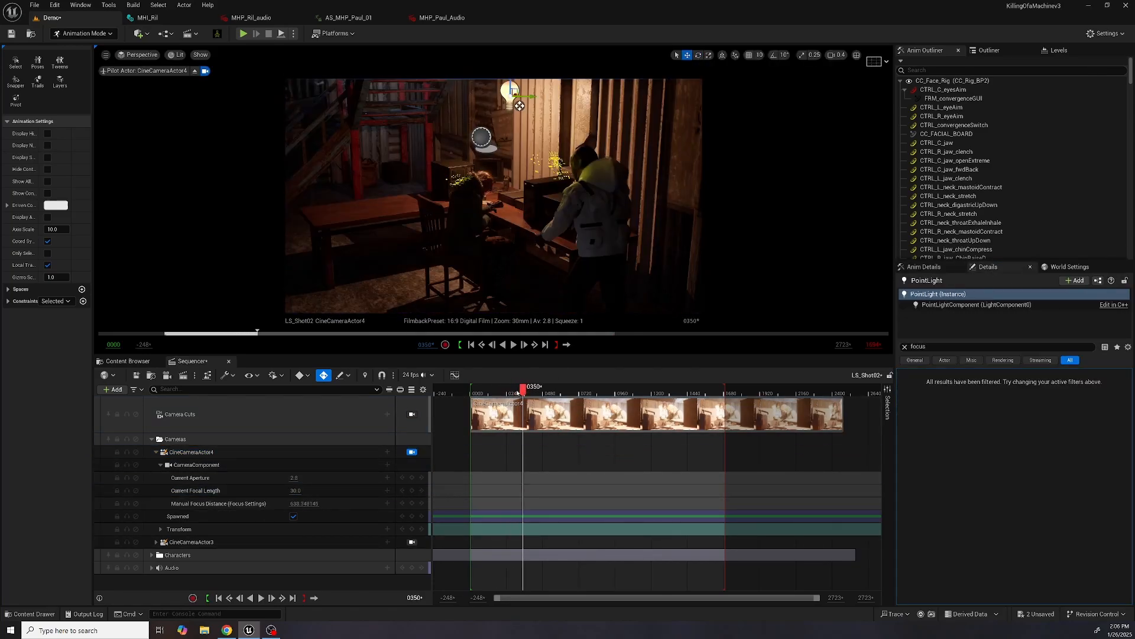
{"action": "left_click", "coordinate": [518, 390]}
{"action": "key", "text": "space"}
{"action": "left_click", "coordinate": [545, 391]}
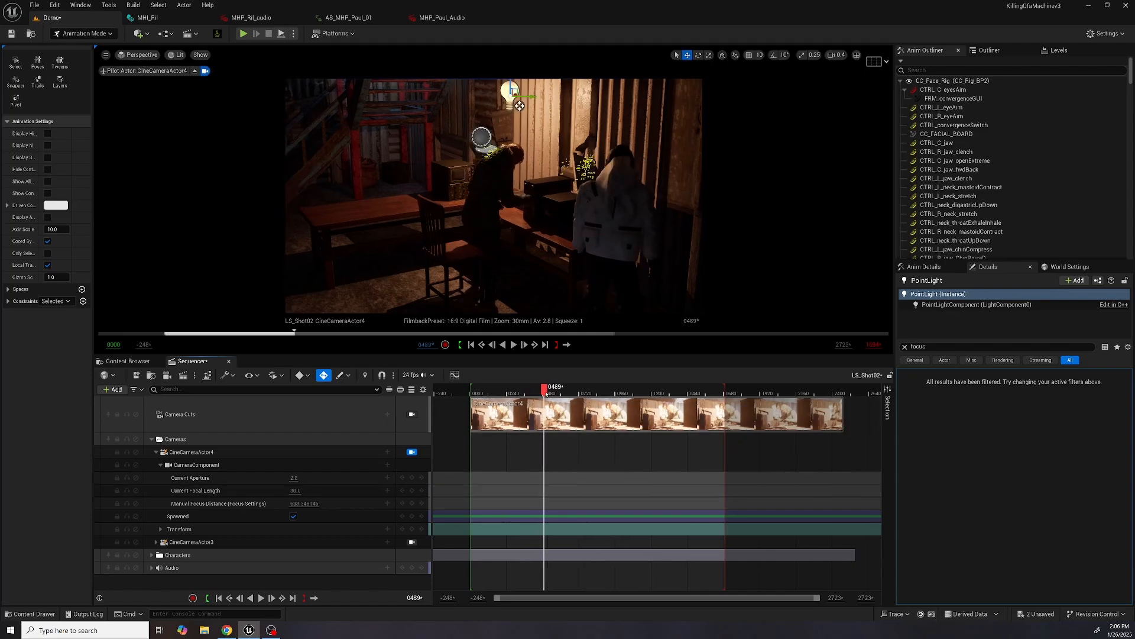
{"action": "key", "text": "space"}
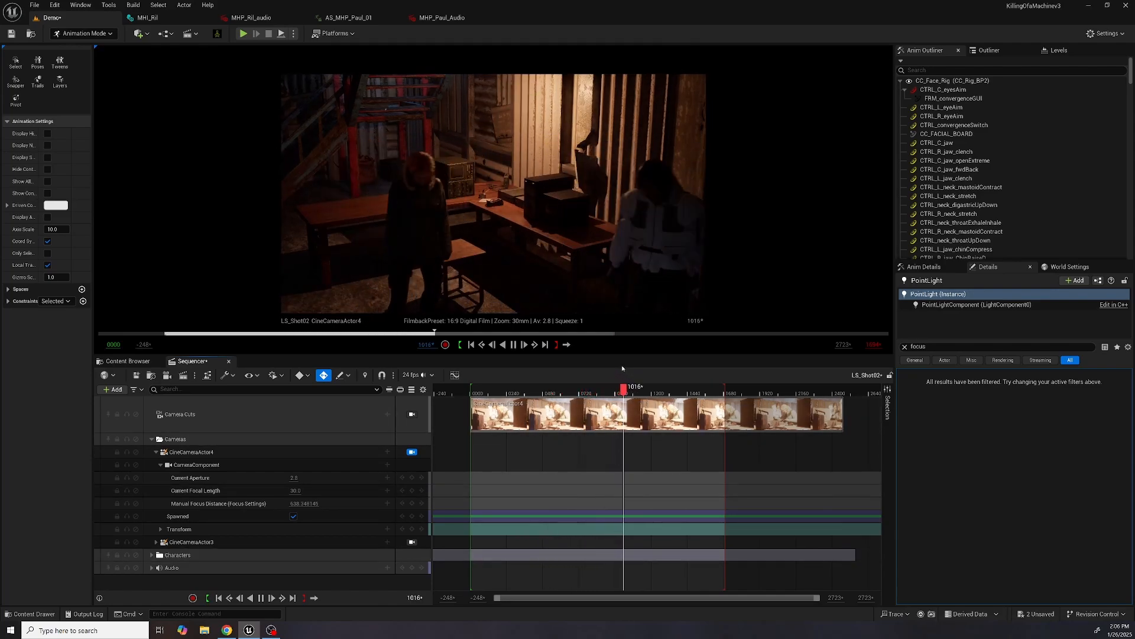
{"action": "key", "text": "space"}
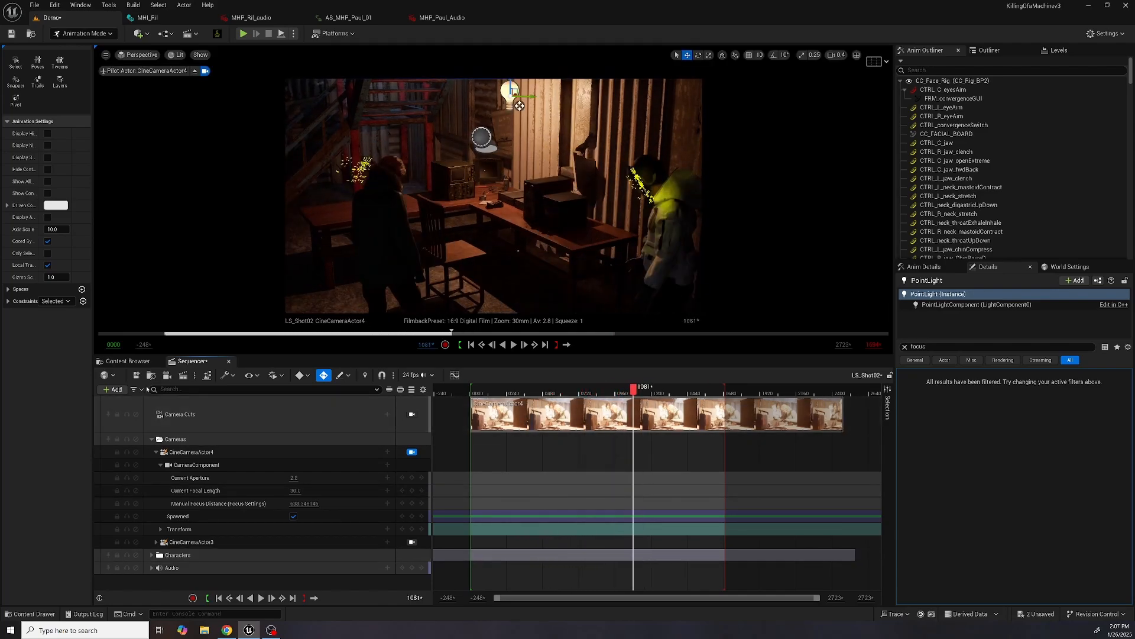
Save LS_Shot02 and open the LS_SC1_MASTER sequence from the Scene01 folder.
{"action": "left_click", "coordinate": [135, 375]}
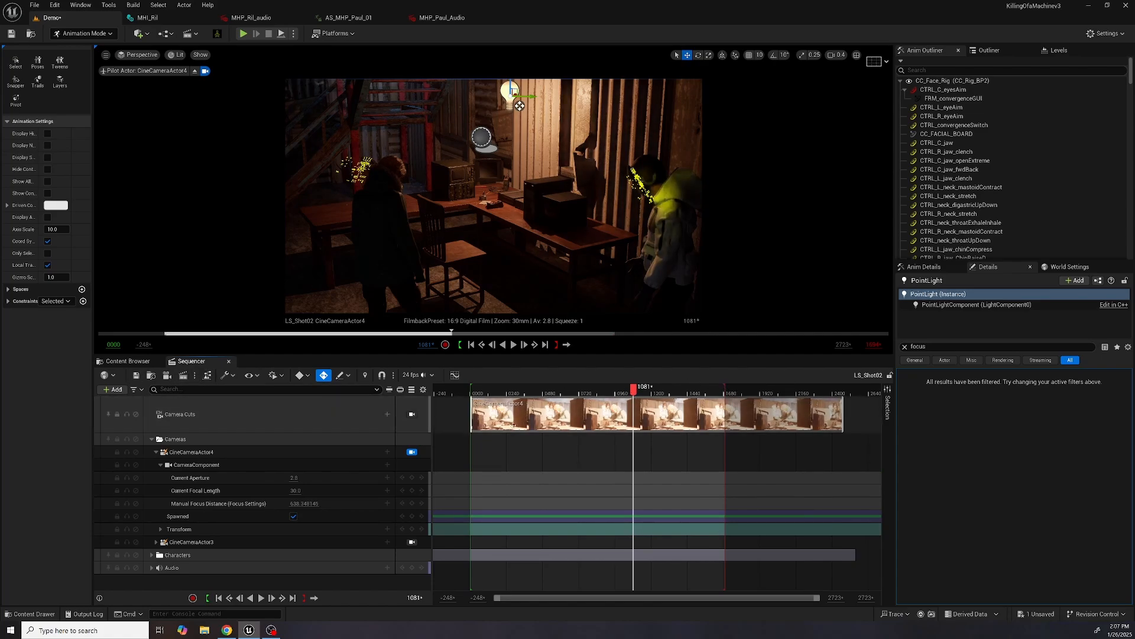
{"action": "left_click", "coordinate": [129, 361]}
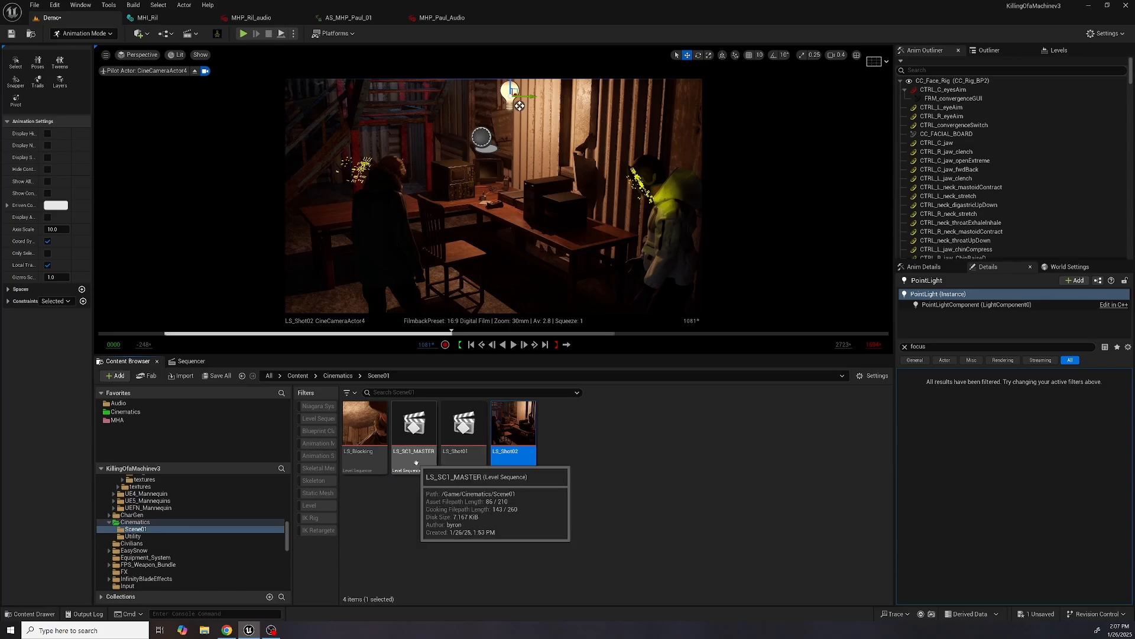
{"action": "left_click", "coordinate": [415, 462]}
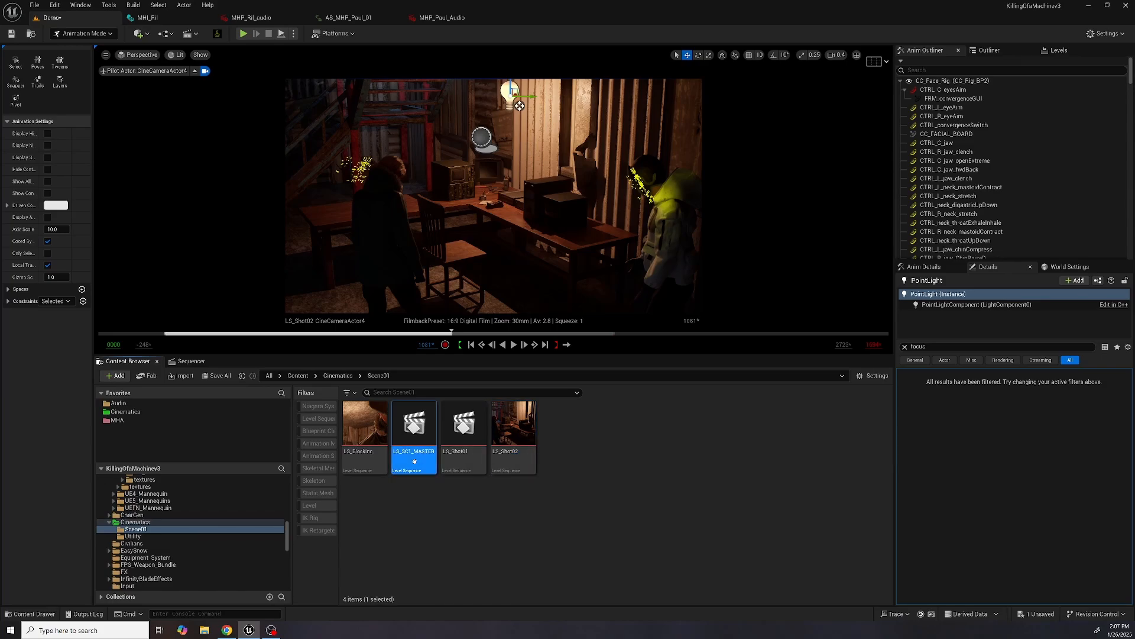
{"action": "double_click", "coordinate": [420, 466]}
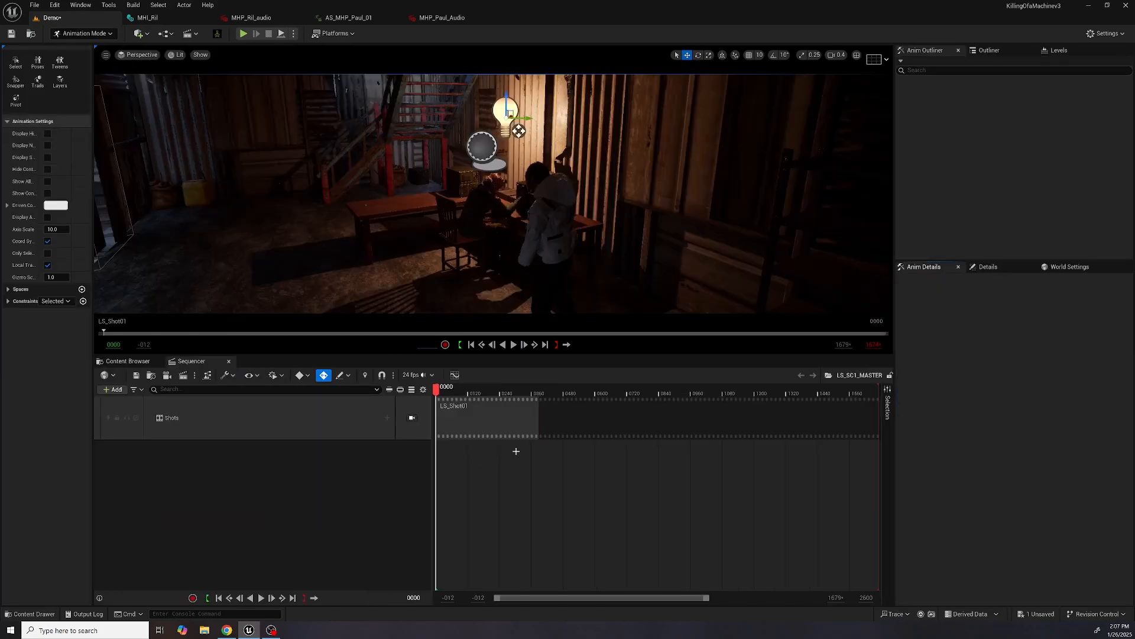
Add LS_Shot02 to the Shots track at frame 0 and lock the viewport to the shot cameras.
{"action": "left_click", "coordinate": [388, 418]}
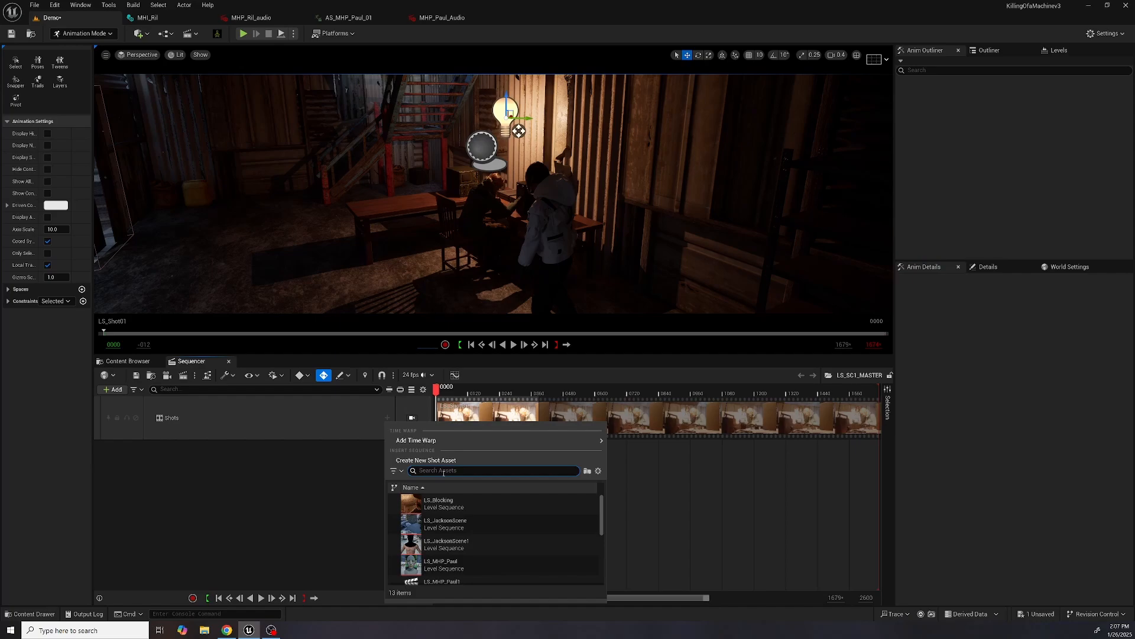
{"action": "left_click", "coordinate": [444, 524]}
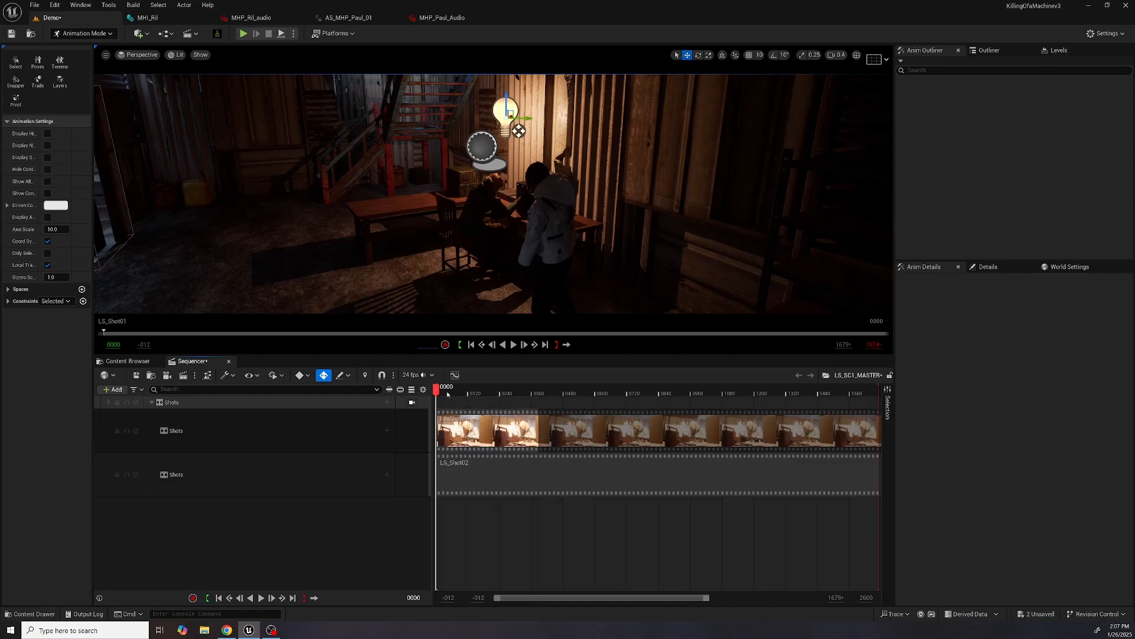
{"action": "left_click", "coordinate": [412, 402]}
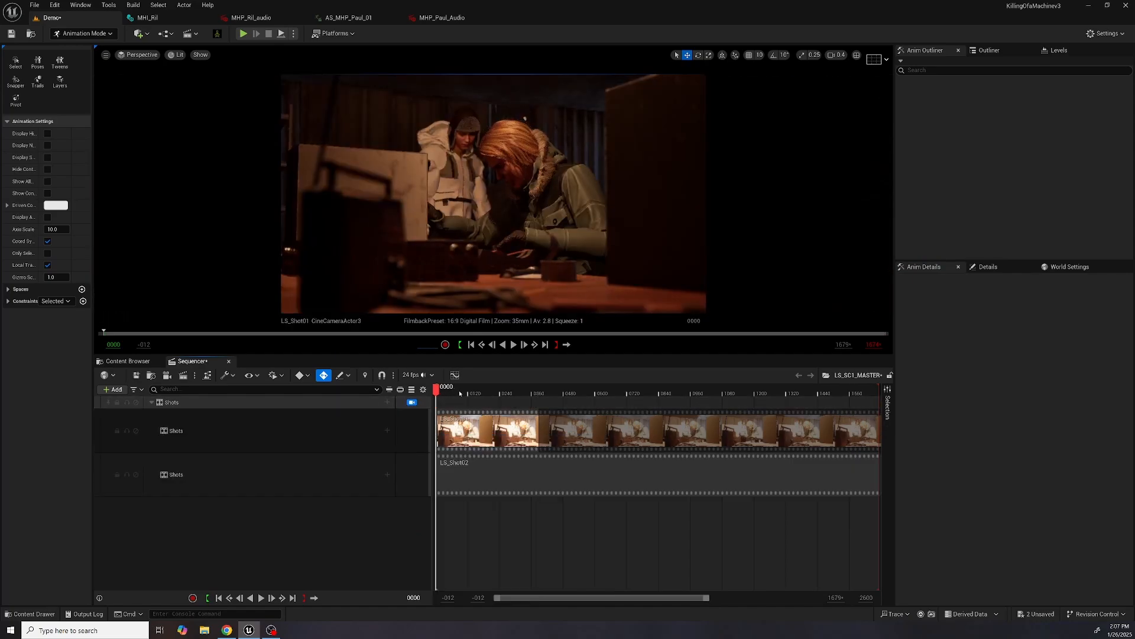
Split the LS_Shot01 section at frame 256 in the master sequence.
{"action": "left_click_drag", "start_coordinate": [437, 390], "coordinate": [504, 395]}
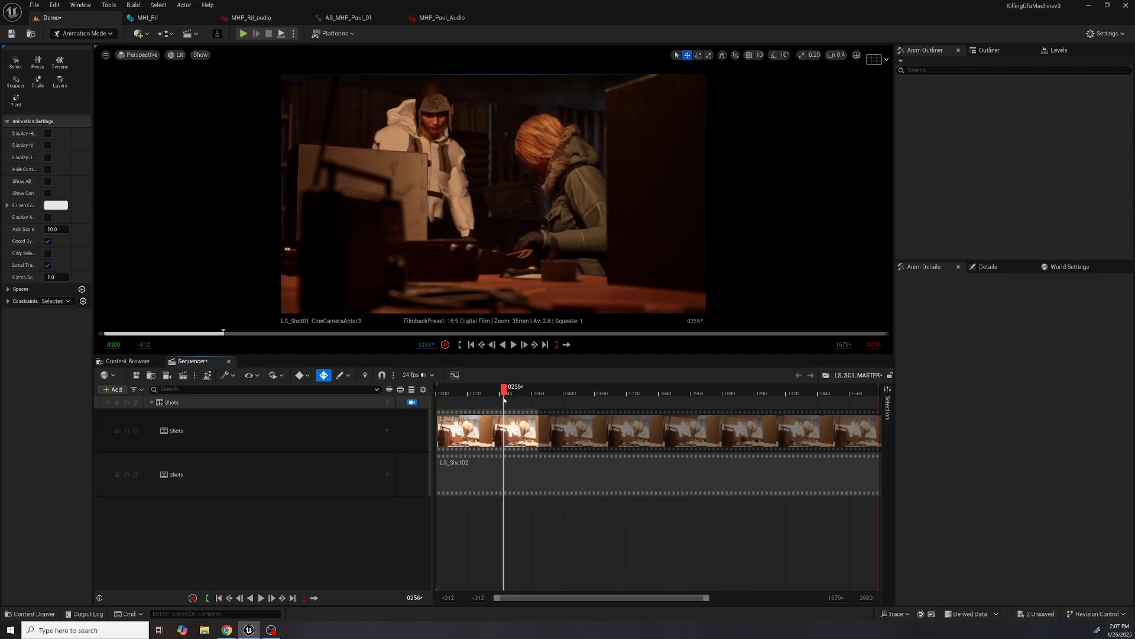
{"action": "right_click", "coordinate": [504, 430]}
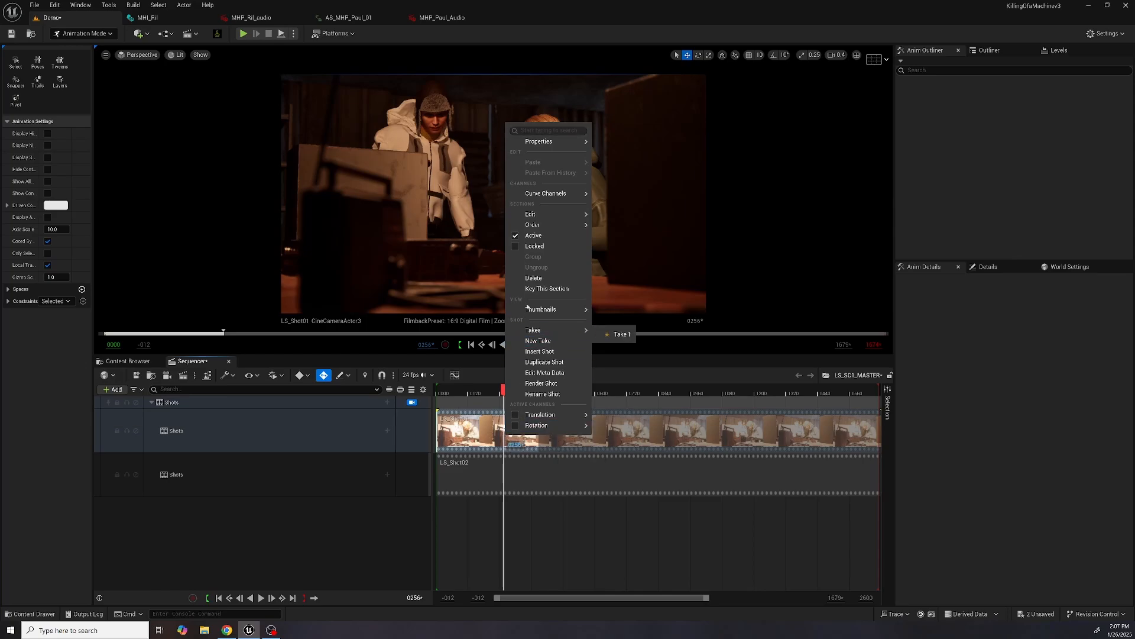
{"action": "mouse_move", "coordinate": [550, 214]}
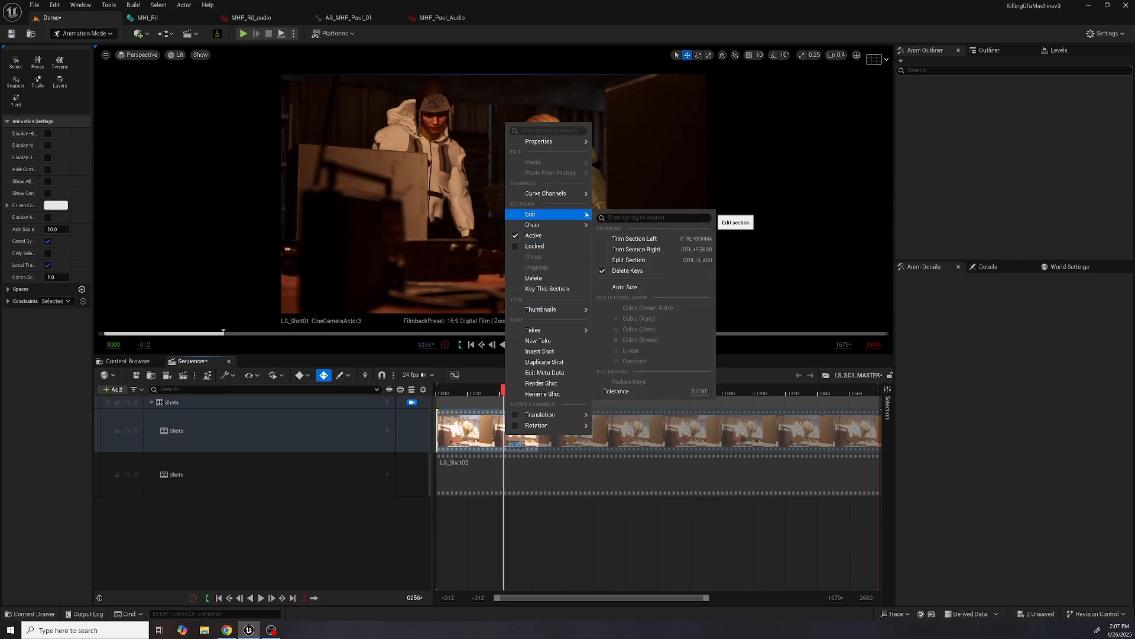
{"action": "left_click", "coordinate": [626, 260]}
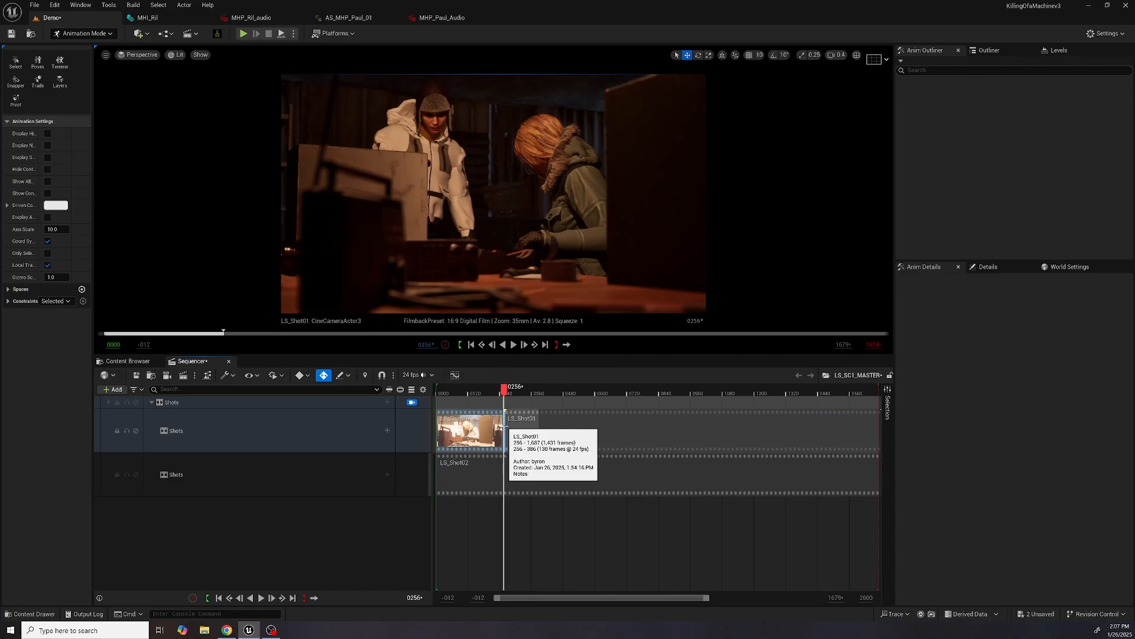
Trim the second LS_Shot01 section to start at about frame 606 and play across the cut to LS_Shot02.
{"action": "left_click_drag", "start_coordinate": [506, 425], "coordinate": [596, 429]}
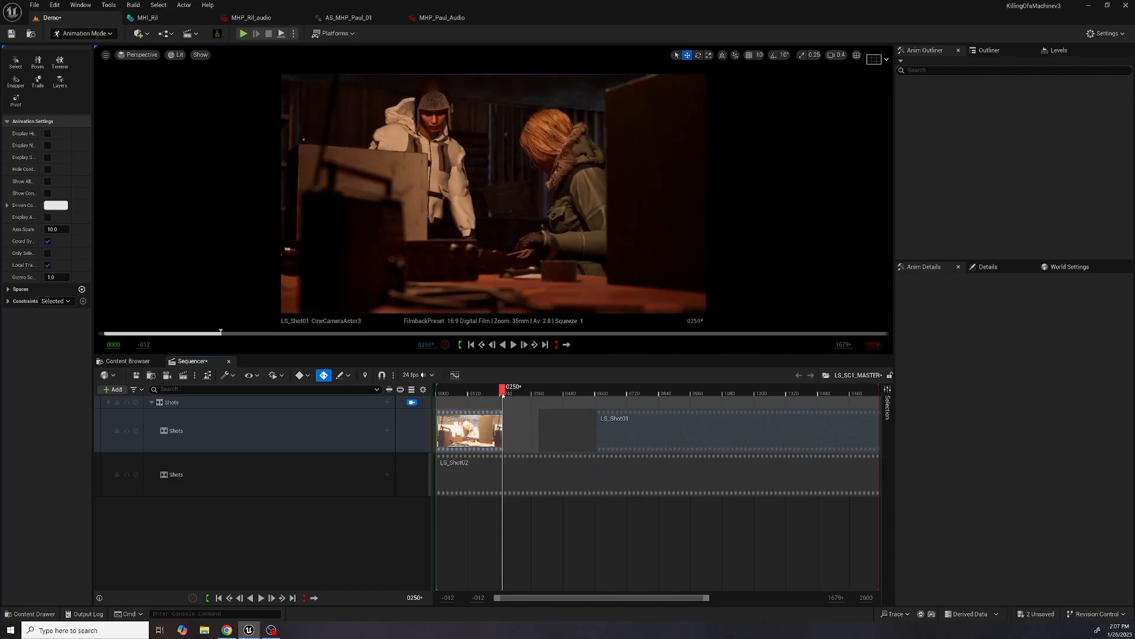
{"action": "key", "text": "space"}
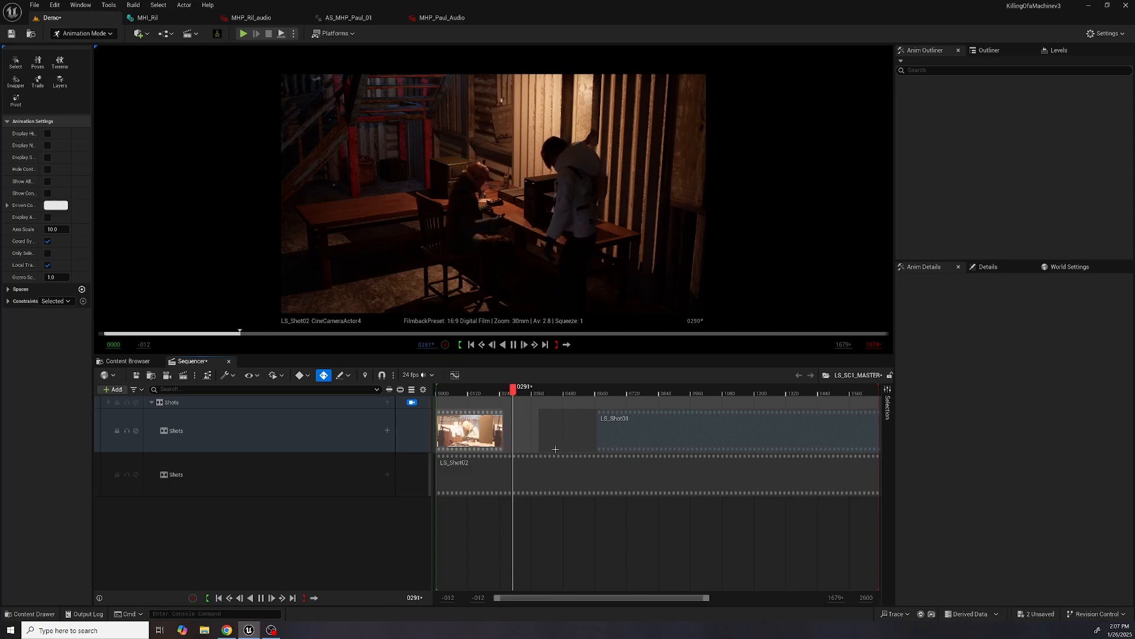
{"action": "key", "text": "space"}
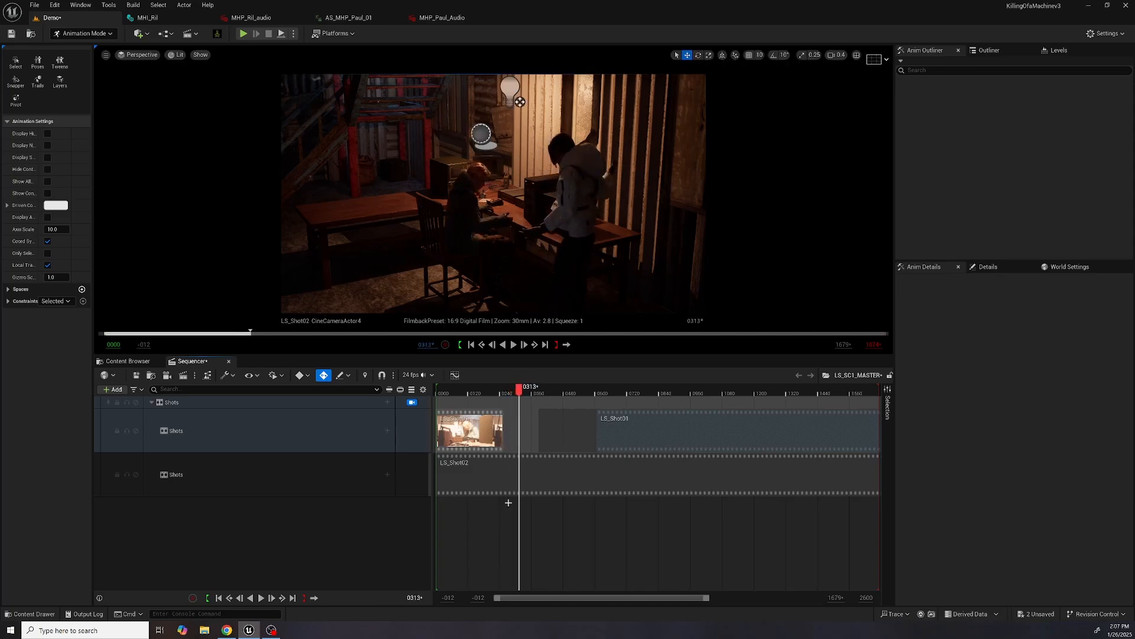
Scrub and play the master sequence between about frames 540 and 673 to review the cut from LS_Shot02 back to LS_Shot01.
{"action": "left_click", "coordinate": [460, 491]}
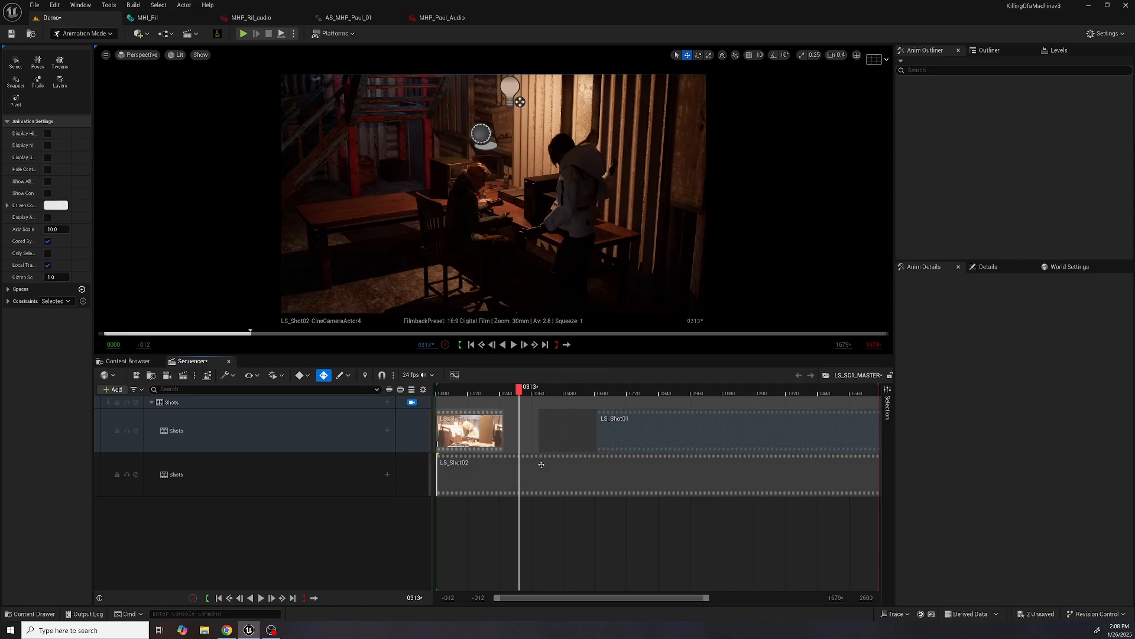
{"action": "left_click_drag", "start_coordinate": [522, 388], "coordinate": [580, 412]}
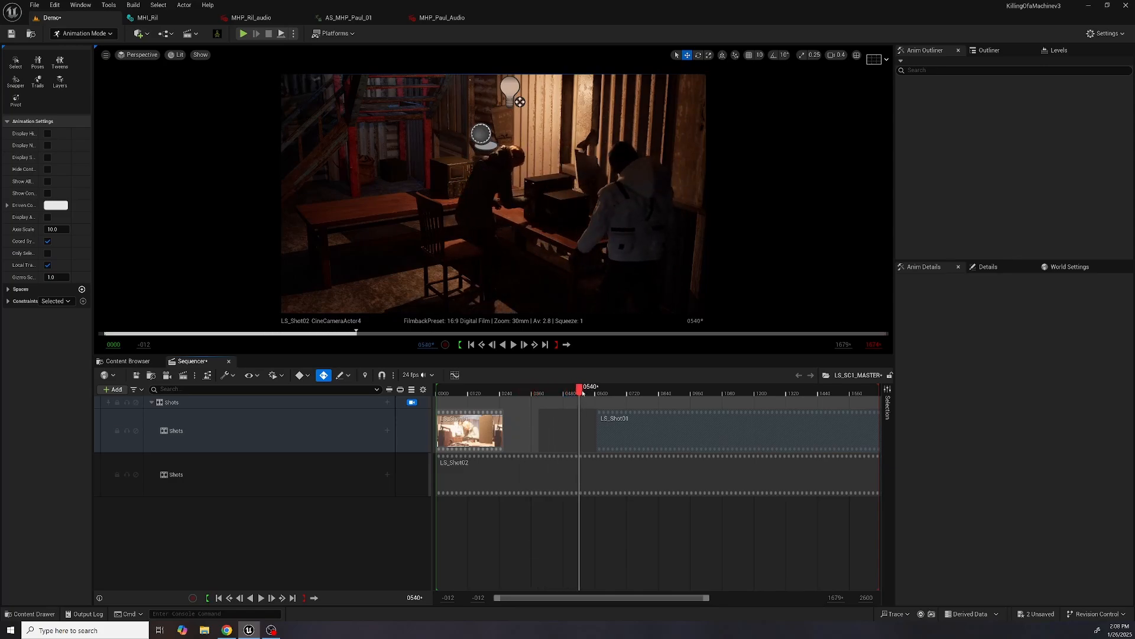
{"action": "left_click", "coordinate": [605, 392]}
{"action": "key", "text": "space"}
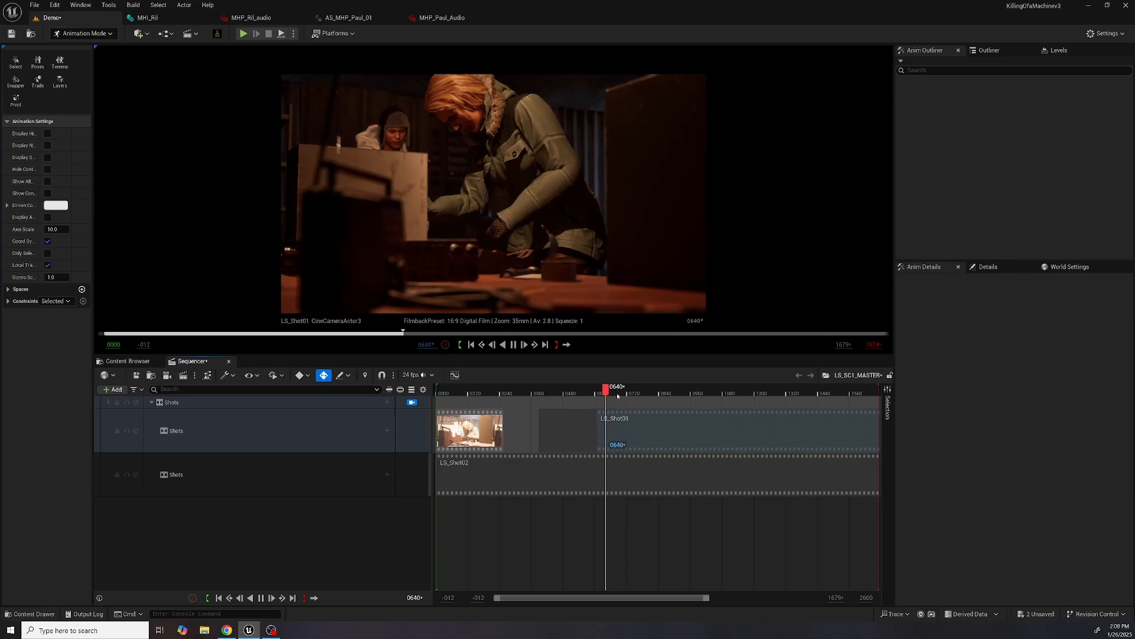
{"action": "key", "text": "space"}
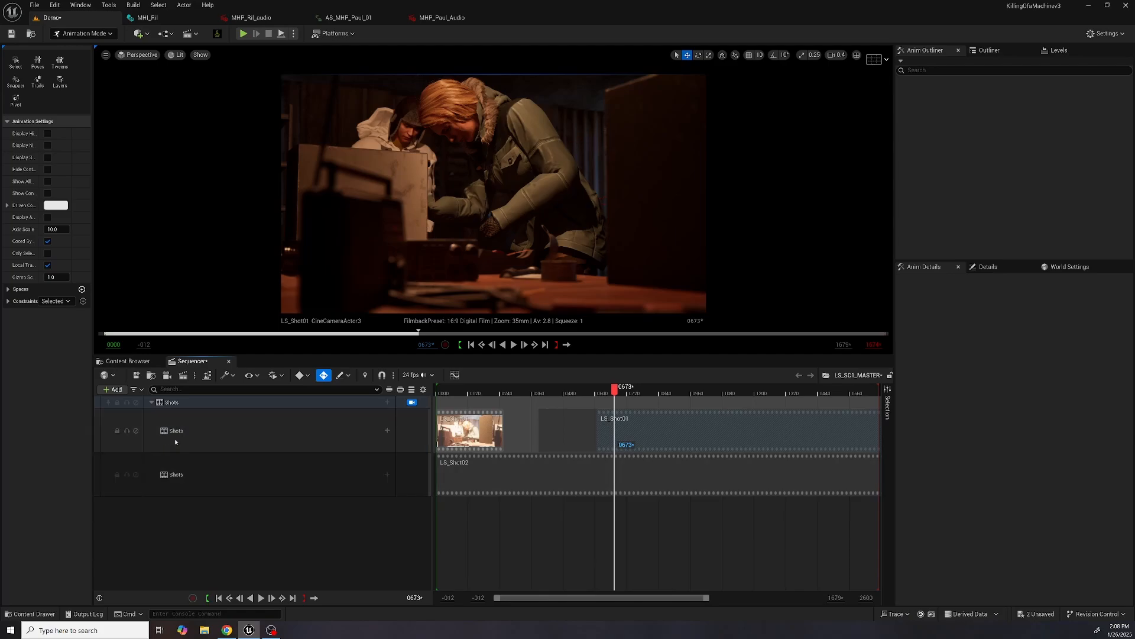
{"action": "left_click", "coordinate": [363, 438]}
{"action": "left_click_drag", "start_coordinate": [614, 389], "coordinate": [600, 391]}
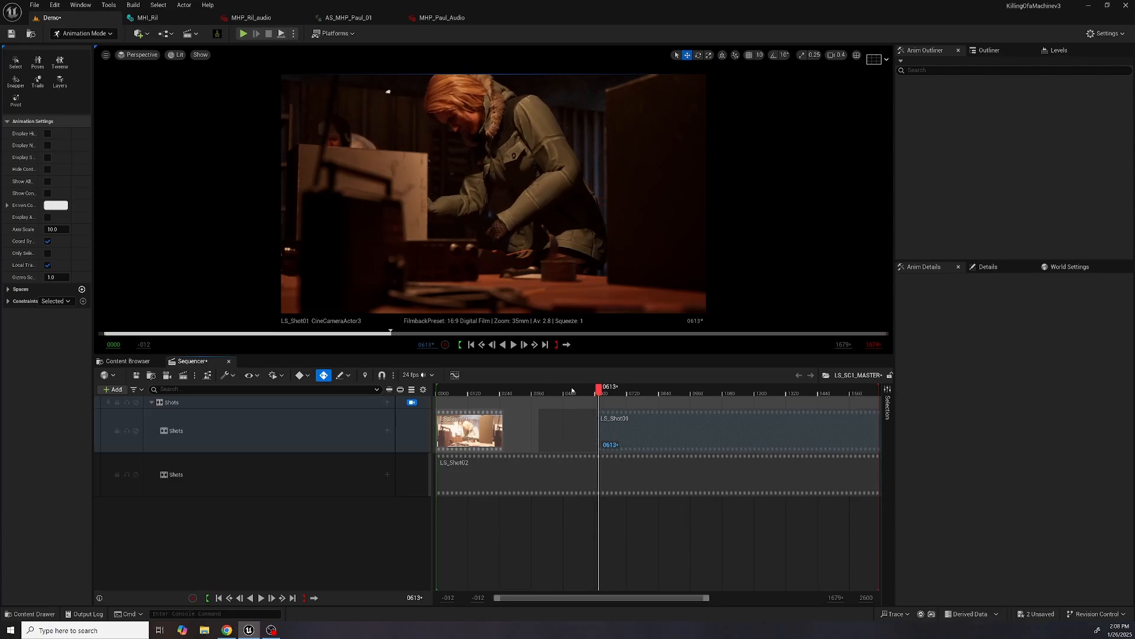
{"action": "left_click_drag", "start_coordinate": [599, 390], "coordinate": [615, 392]}
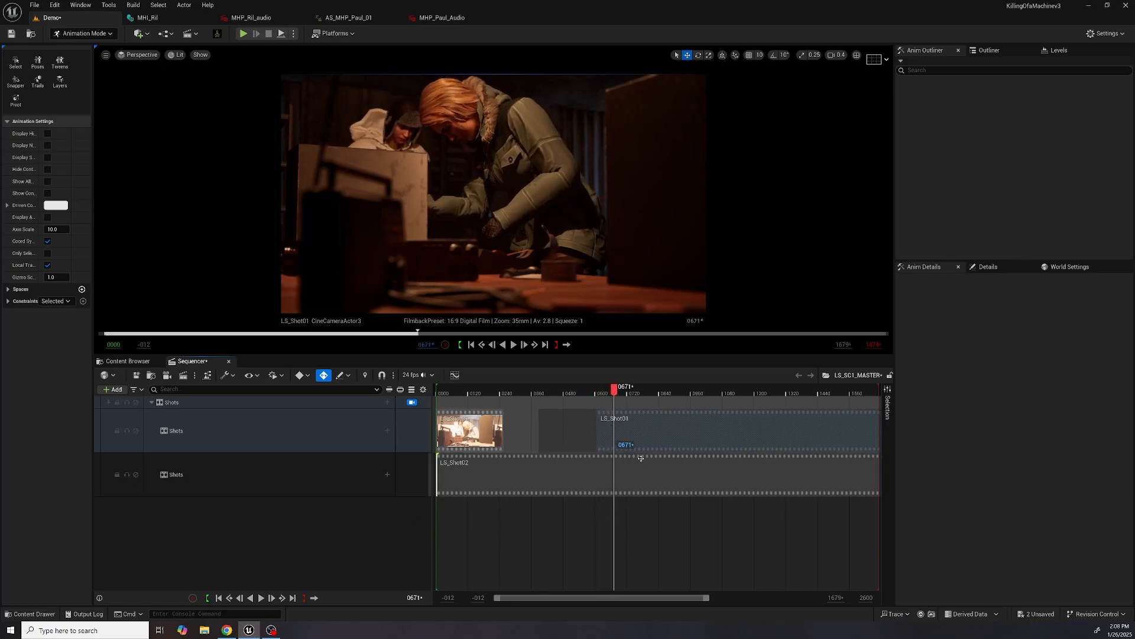
Move the playhead to frame 637 and save the Demo map and the modified master sequence.
{"action": "right_click", "coordinate": [641, 433]}
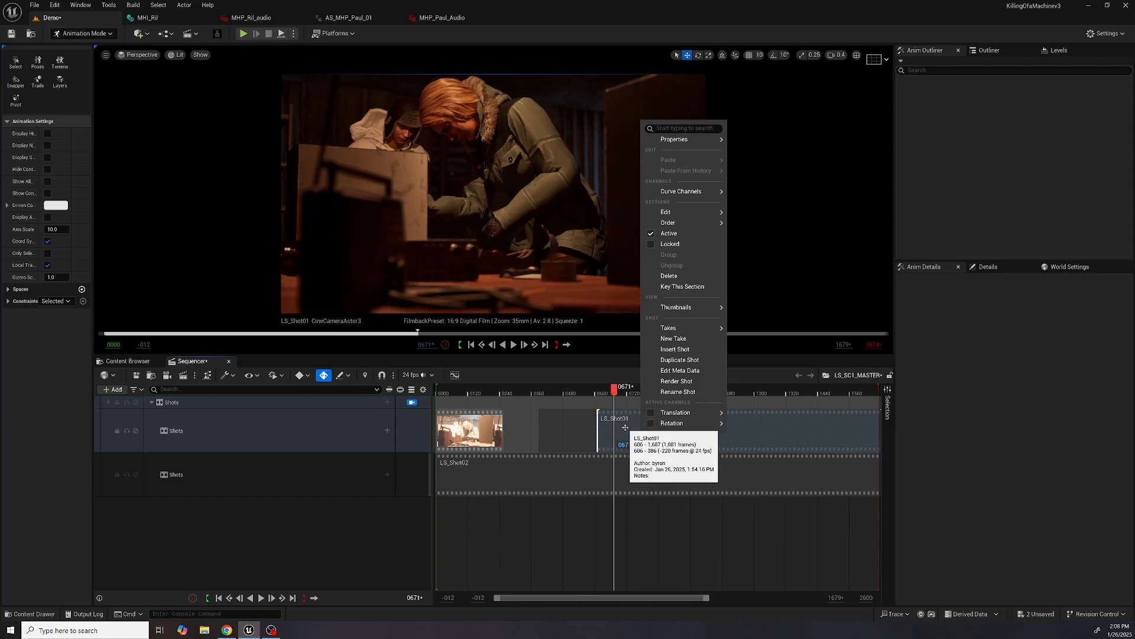
{"action": "mouse_move", "coordinate": [674, 423]}
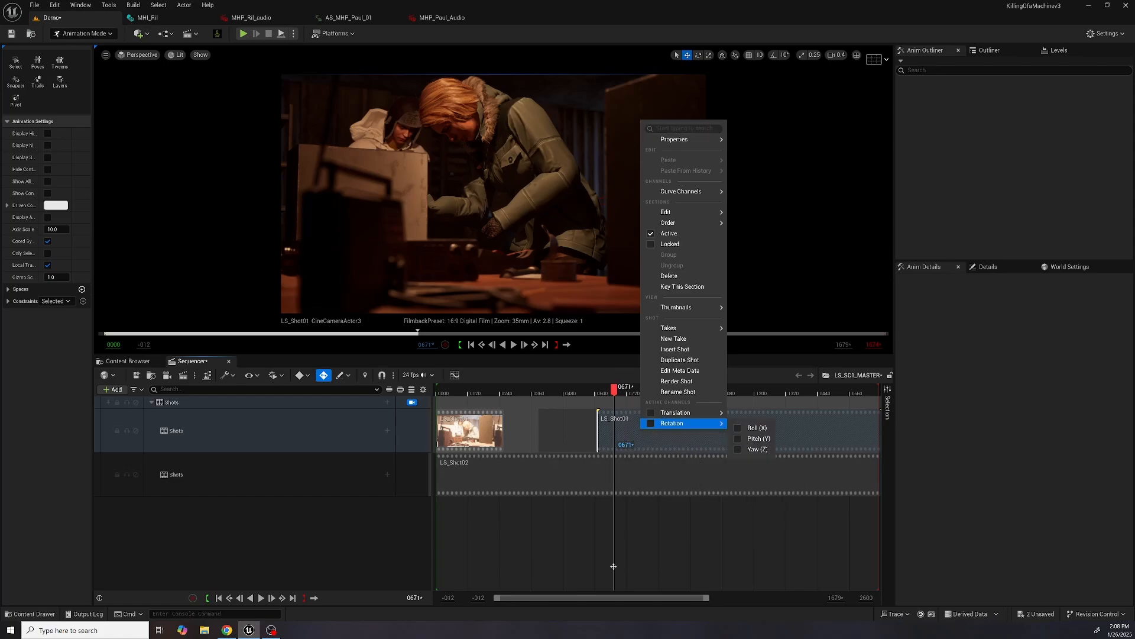
{"action": "left_click", "coordinate": [606, 388]}
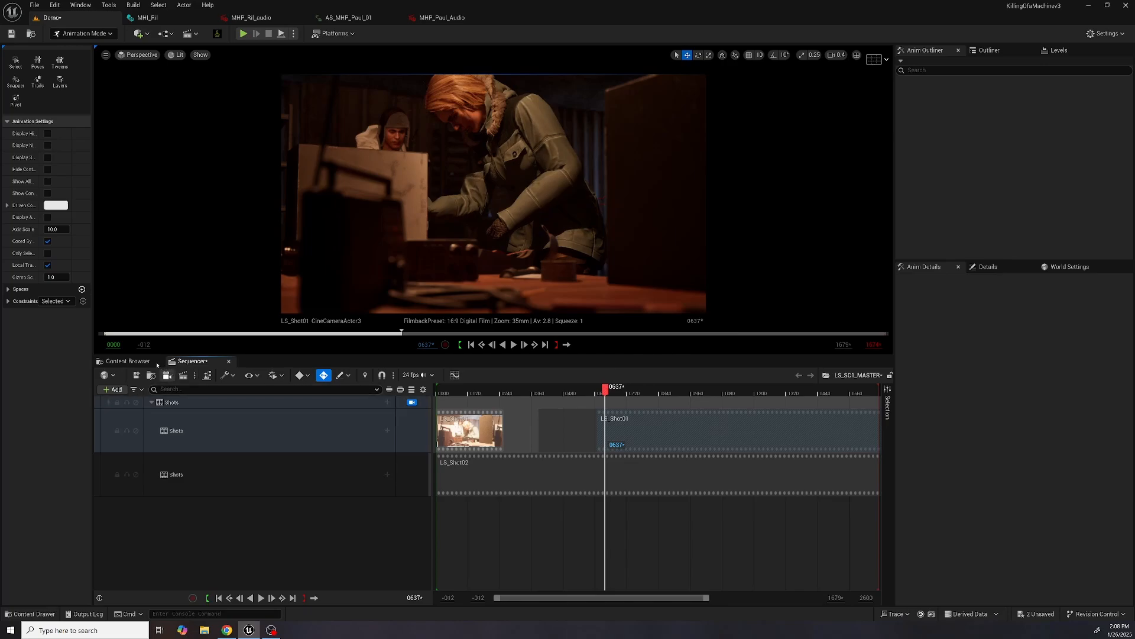
{"action": "left_click", "coordinate": [135, 362]}
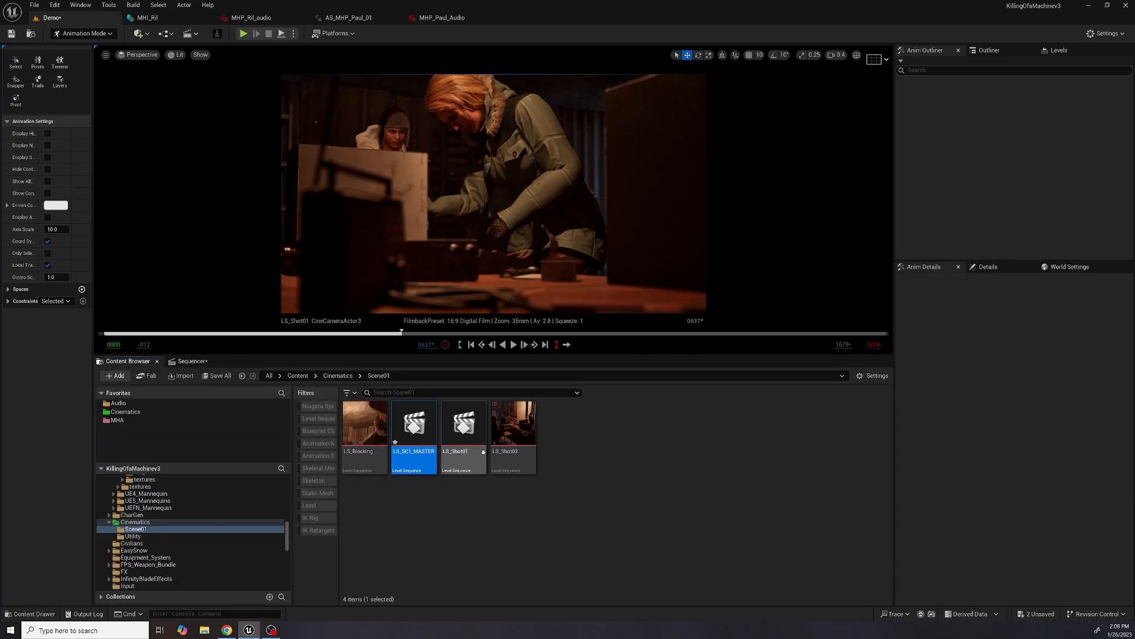
{"action": "key", "text": "ctrl+s"}
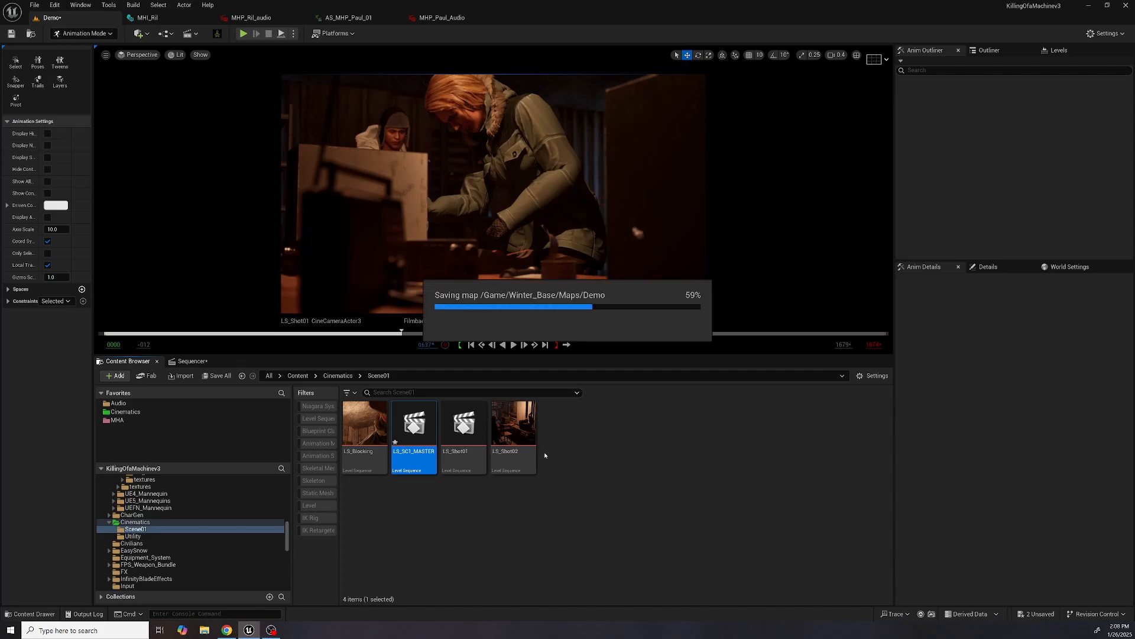
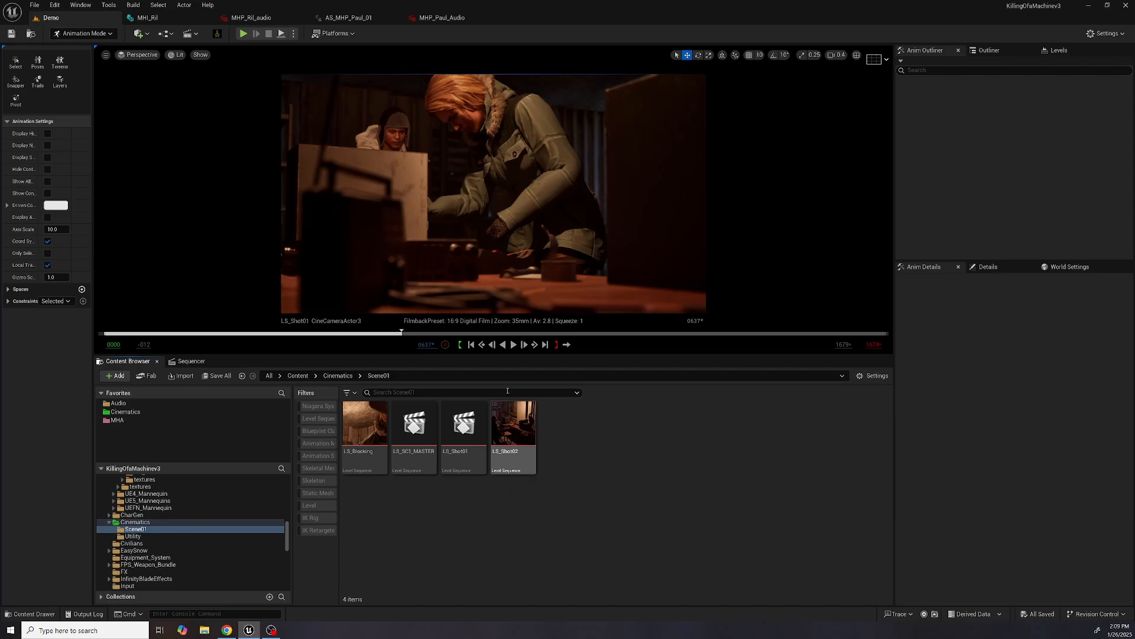
Duplicate the LS_Shot02 level sequence in Scene01 and name the copy LS_Shot03_PaulMed.
{"action": "left_click", "coordinate": [514, 453]}
{"action": "right_click", "coordinate": [517, 458]}
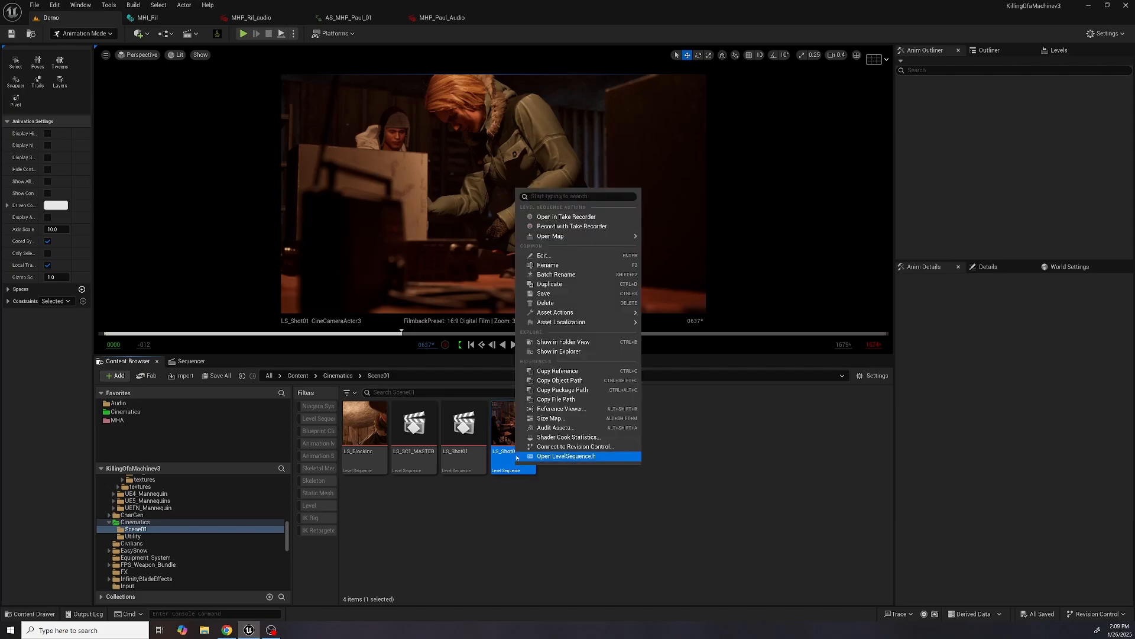
{"action": "left_click", "coordinate": [564, 284]}
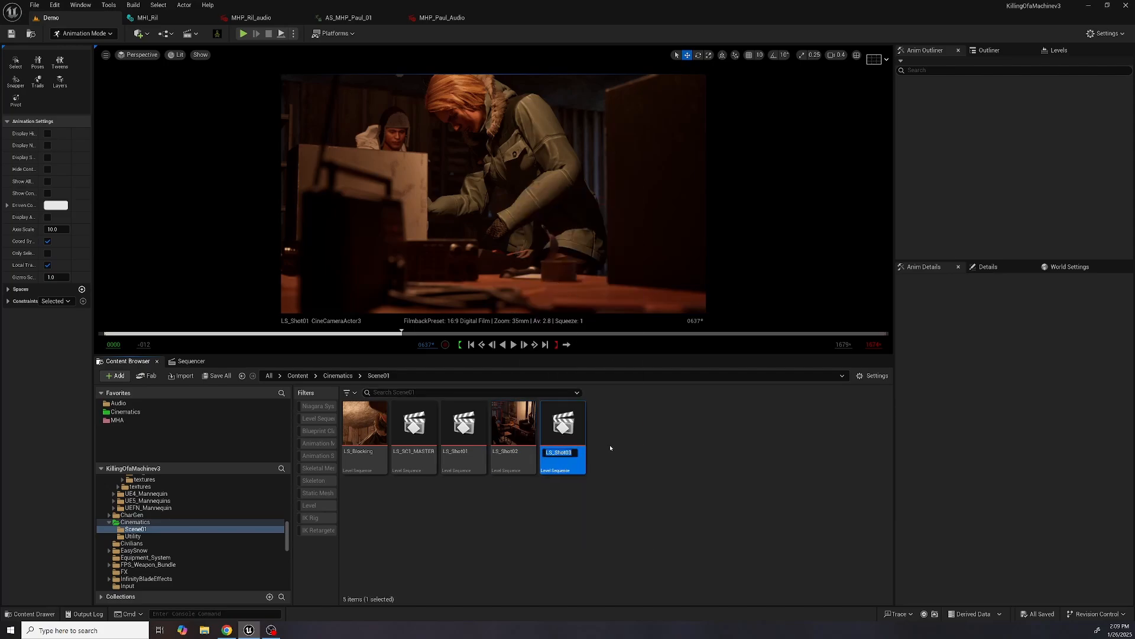
{"action": "key", "text": "Return"}
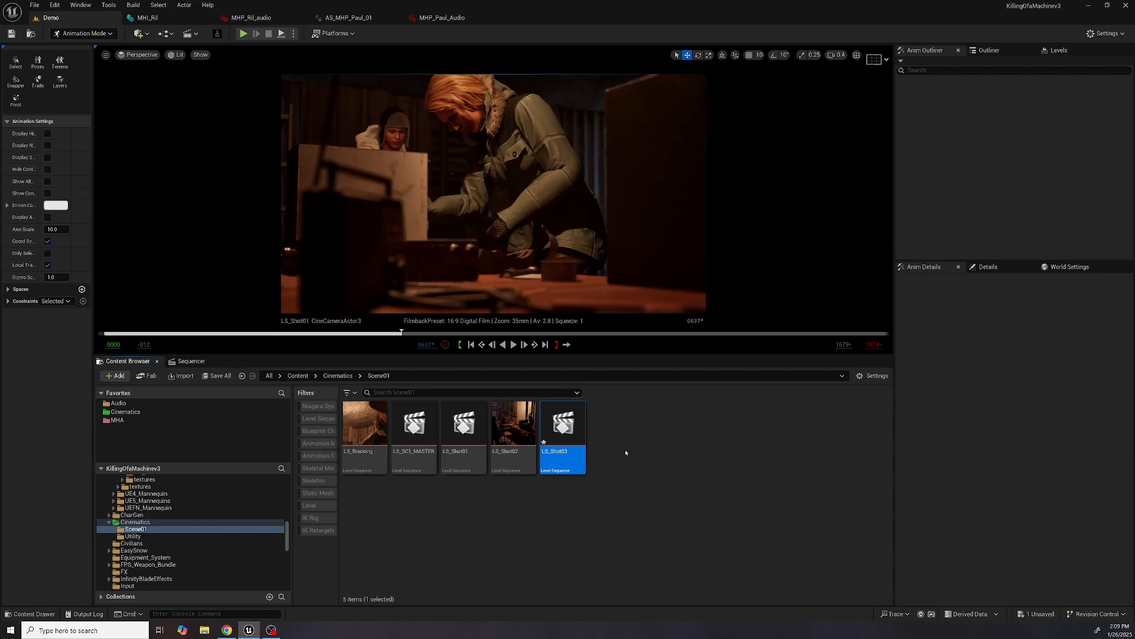
{"action": "left_click", "coordinate": [560, 452]}
{"action": "key", "text": "Return"}
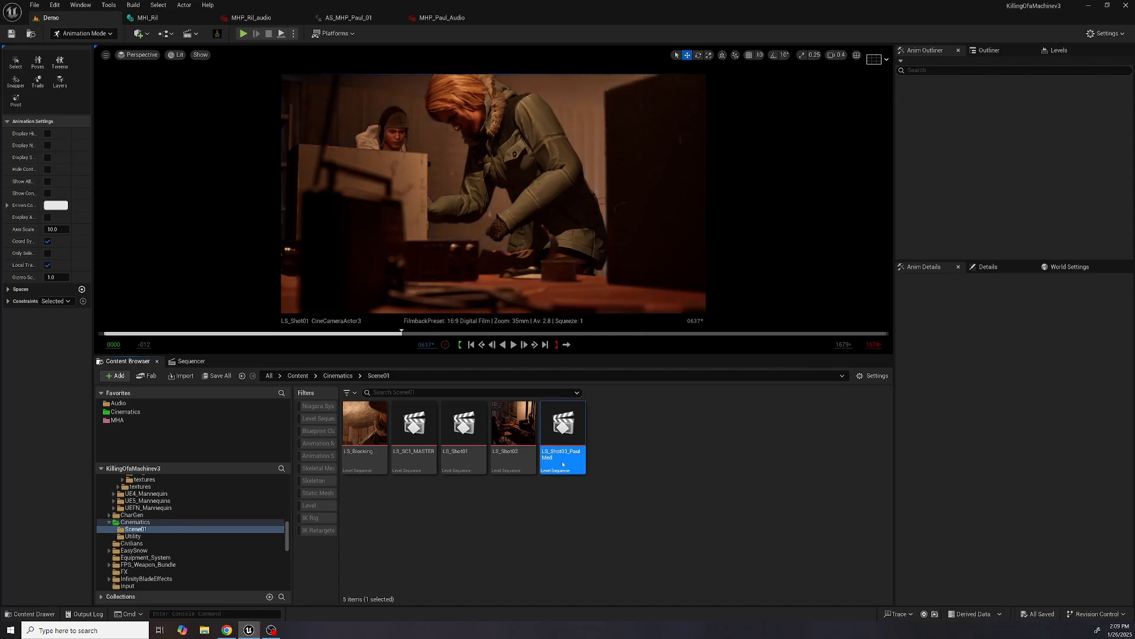
Open LS_Shot03_PaulMed and delete CineCameraActor4 and CineCameraActor3 from its Cameras folder.
{"action": "double_click", "coordinate": [562, 461]}
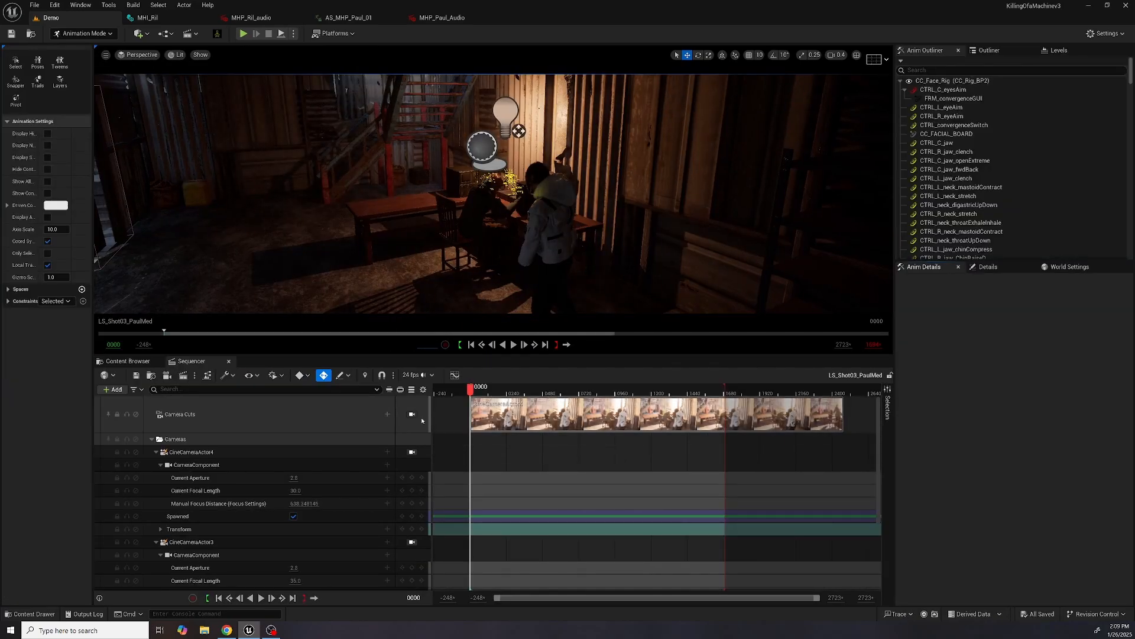
{"action": "left_click", "coordinate": [230, 452]}
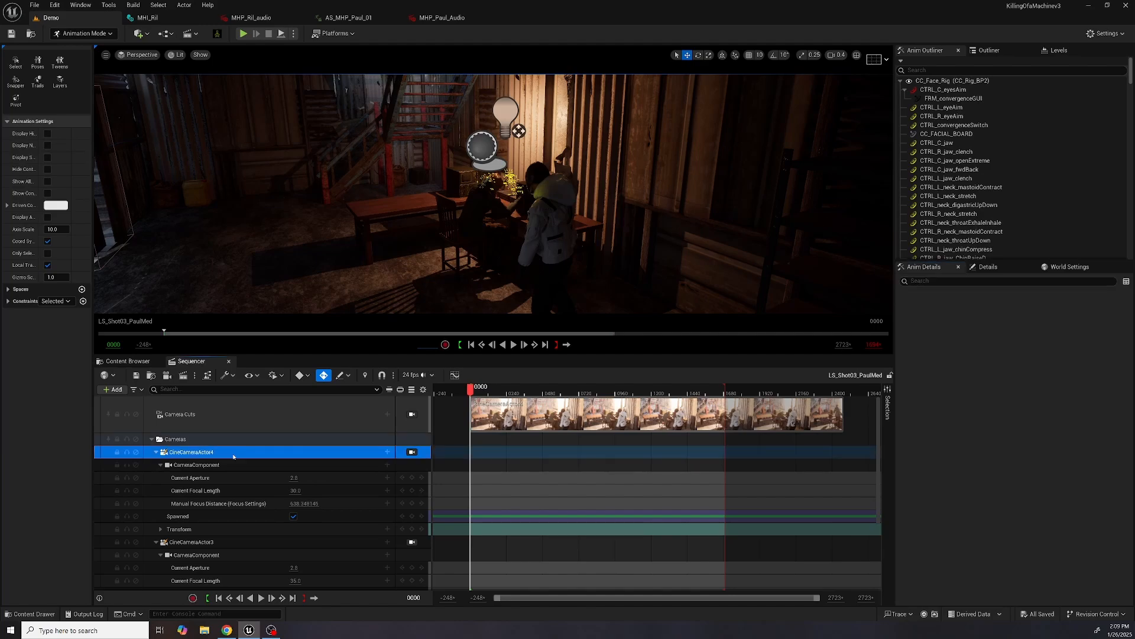
{"action": "key", "text": "Delete"}
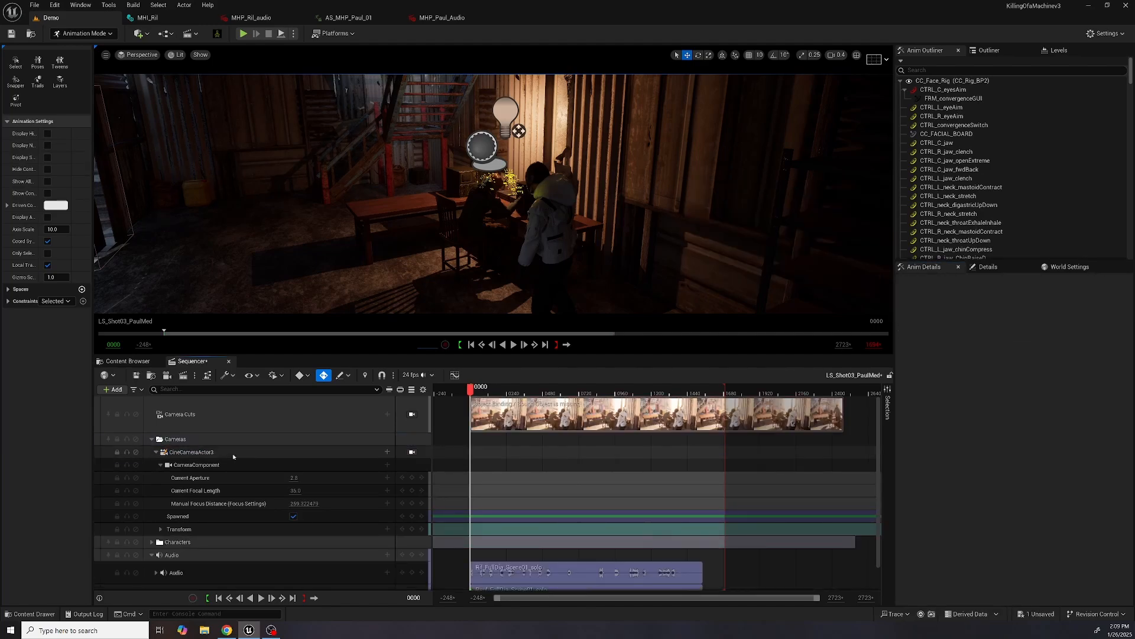
{"action": "left_click", "coordinate": [233, 452]}
{"action": "key", "text": "Delete"}
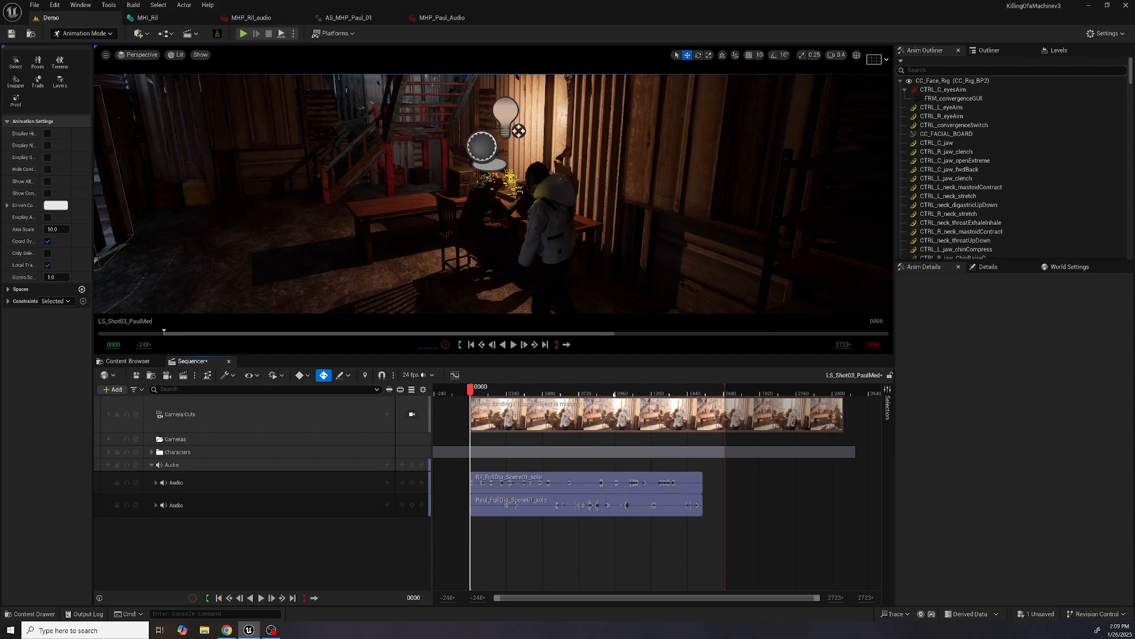
At frame 170, create a new cine camera and pilot it to a frontal medium shot of the man in the white jacket.
{"action": "left_click_drag", "start_coordinate": [471, 389], "coordinate": [495, 389]}
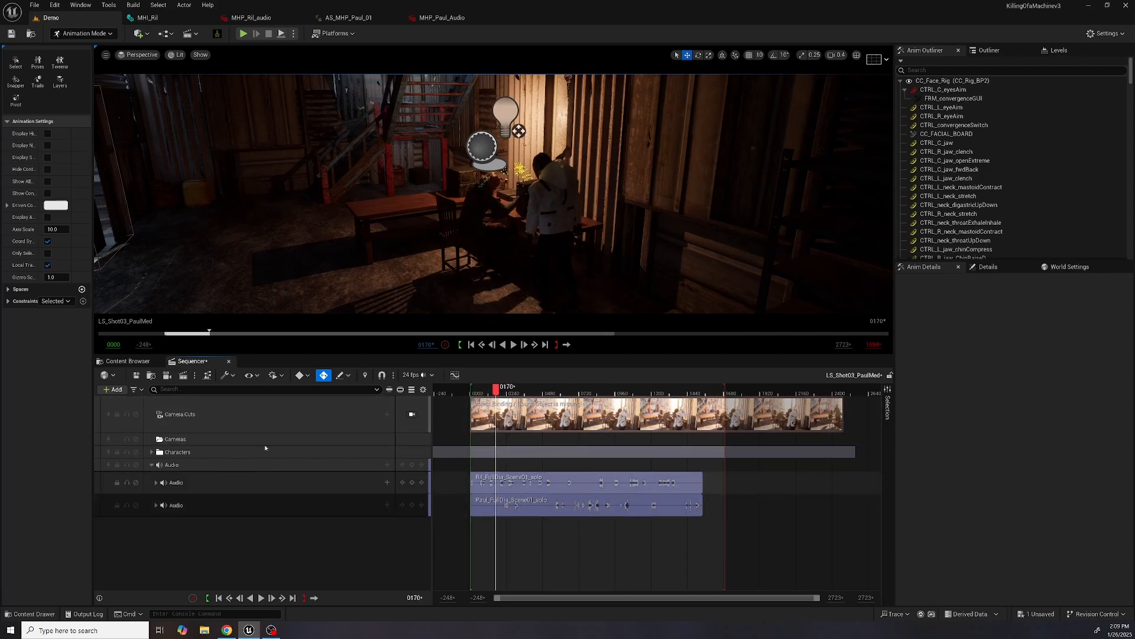
{"action": "left_click", "coordinate": [167, 375]}
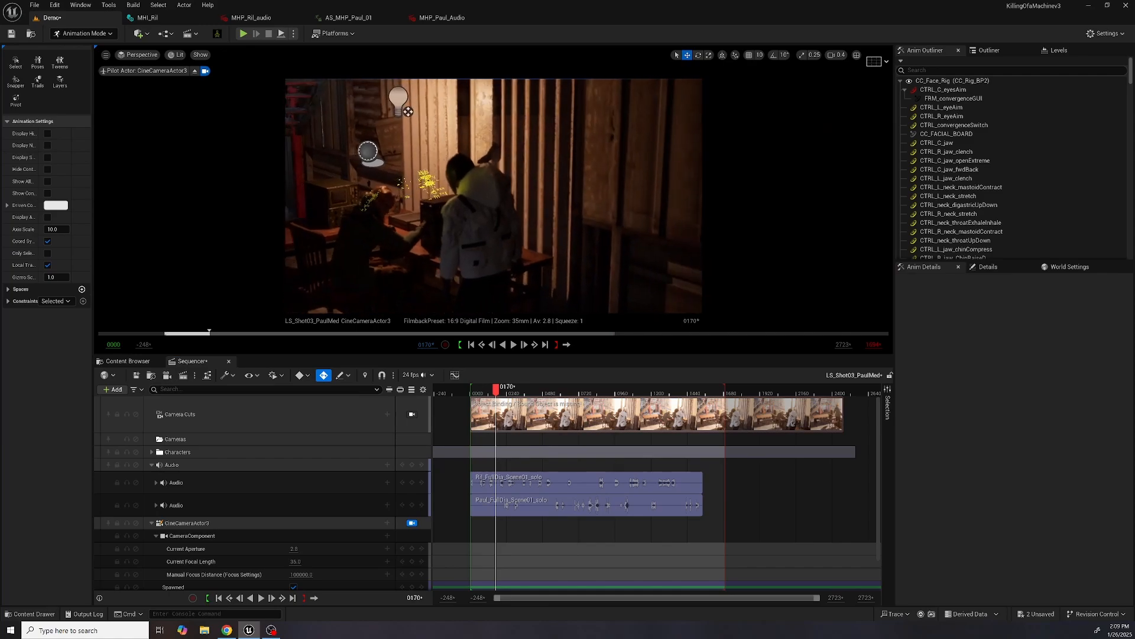
{"action": "key", "text": "w"}
{"action": "right_click_drag", "start_coordinate": [493, 195], "coordinate": [582, 178]}
{"action": "key", "text": "a"}
{"action": "key", "text": "s"}
{"action": "key", "text": "w"}
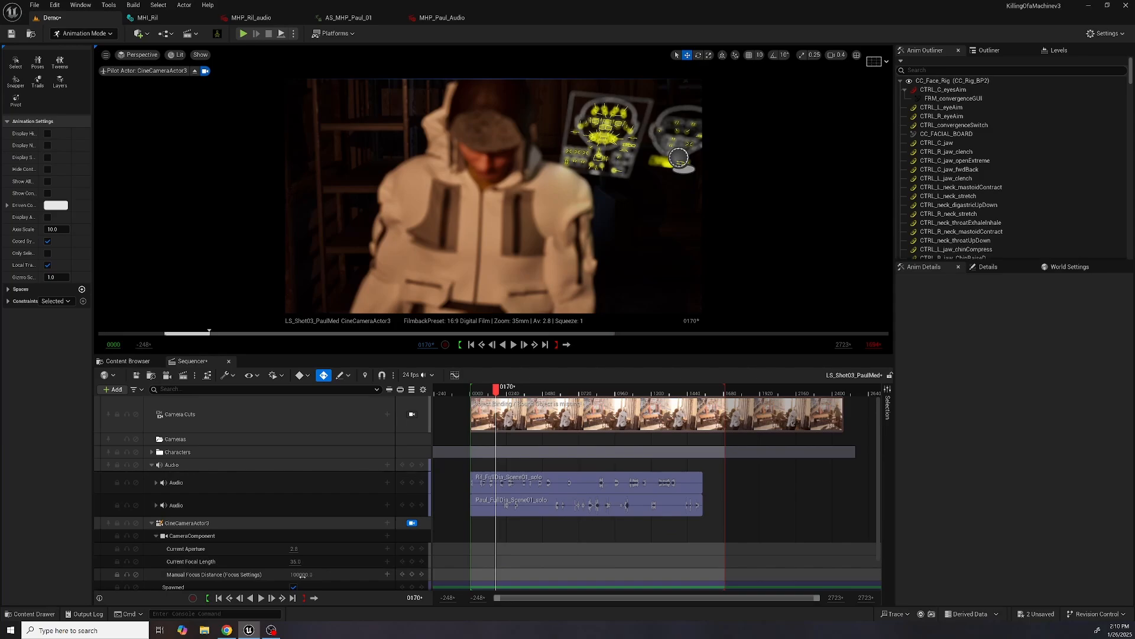
Set the new camera's Manual Focus Distance to about 119 to focus on the man, and stop piloting the camera.
{"action": "left_click_drag", "start_coordinate": [302, 574], "coordinate": [337, 574]}
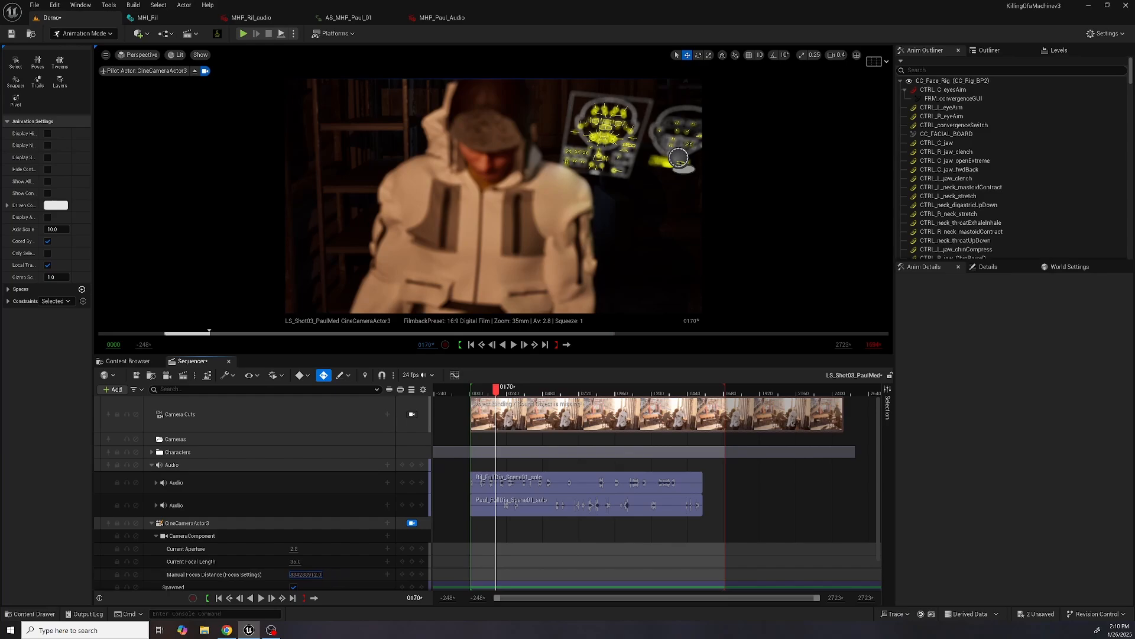
{"action": "mouse_move", "coordinate": [304, 574]}
{"action": "left_mouse_down"}
{"action": "mouse_move", "coordinate": [284, 574]}
{"action": "mouse_move", "coordinate": [300, 575]}
{"action": "left_mouse_up"}
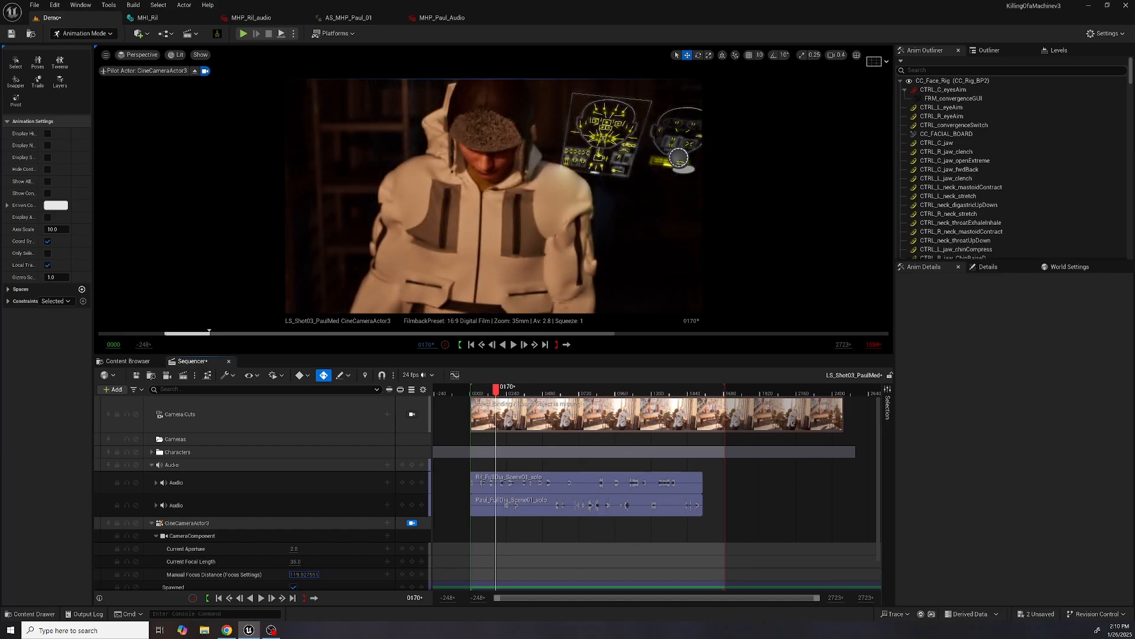
{"action": "left_click", "coordinate": [986, 266]}
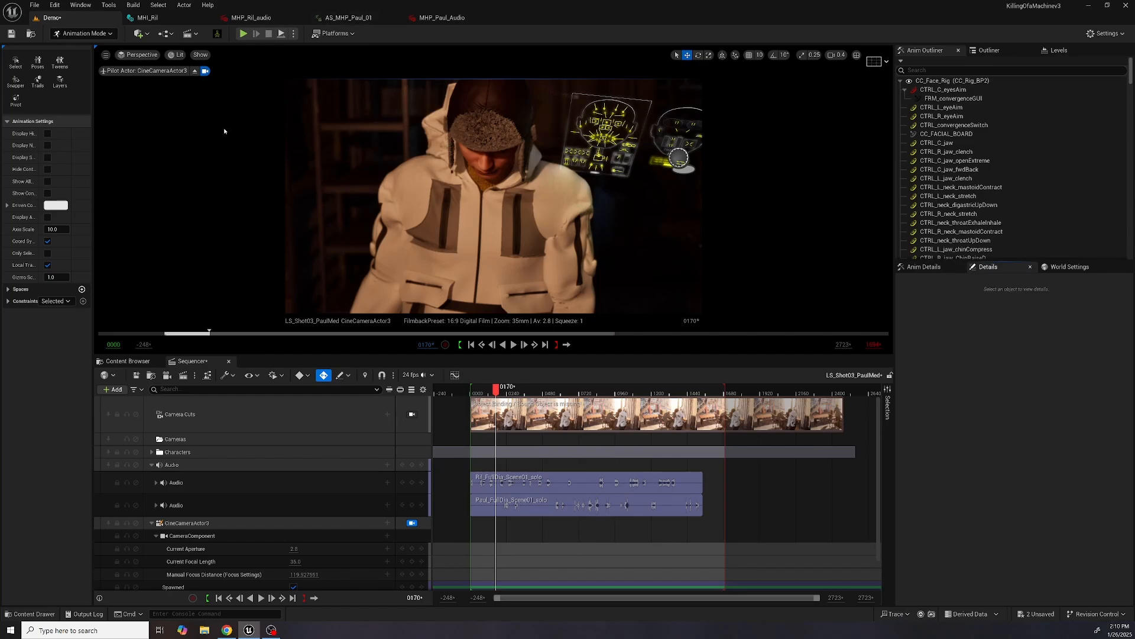
{"action": "left_click", "coordinate": [194, 71]}
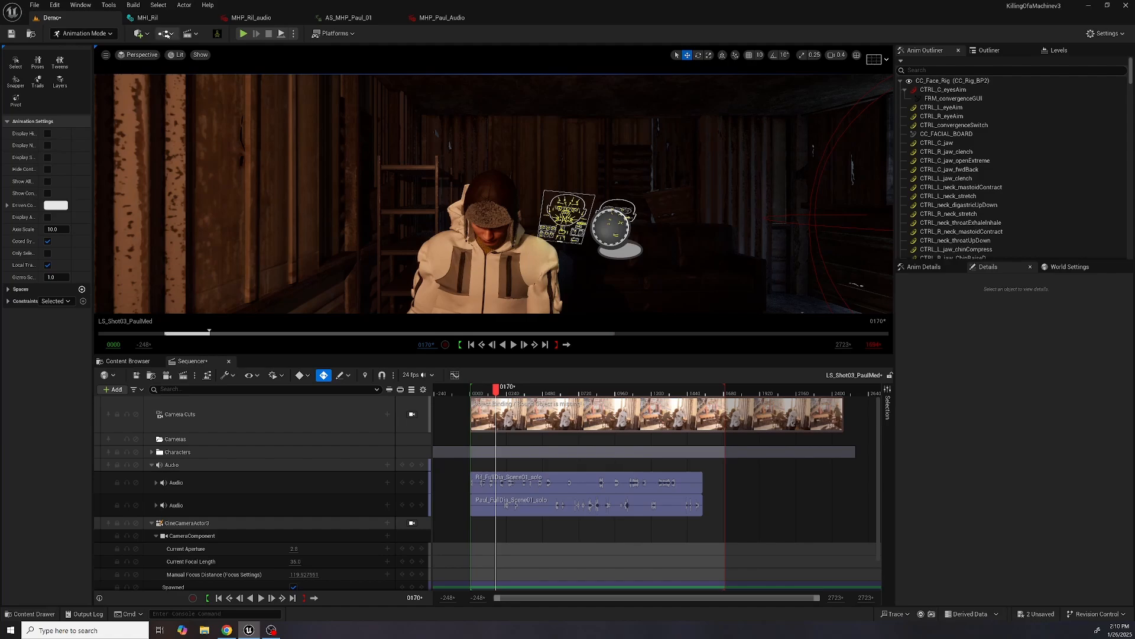
Add an empty Actor to the level and rename it PaulHeadTracker.
{"action": "left_click", "coordinate": [141, 34]}
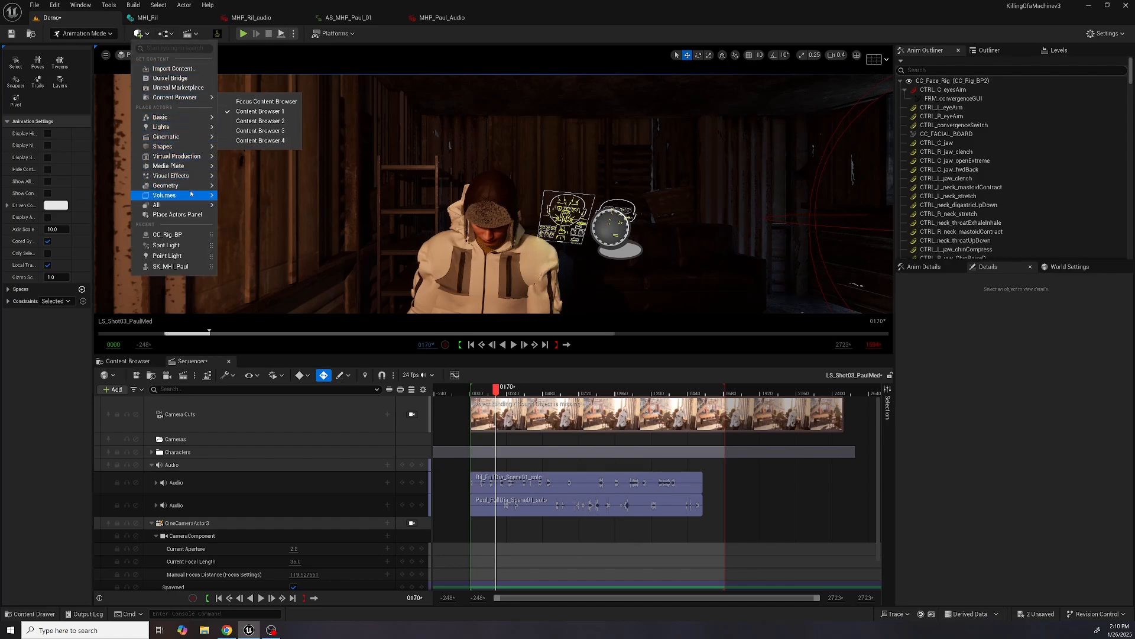
{"action": "mouse_move", "coordinate": [193, 121]}
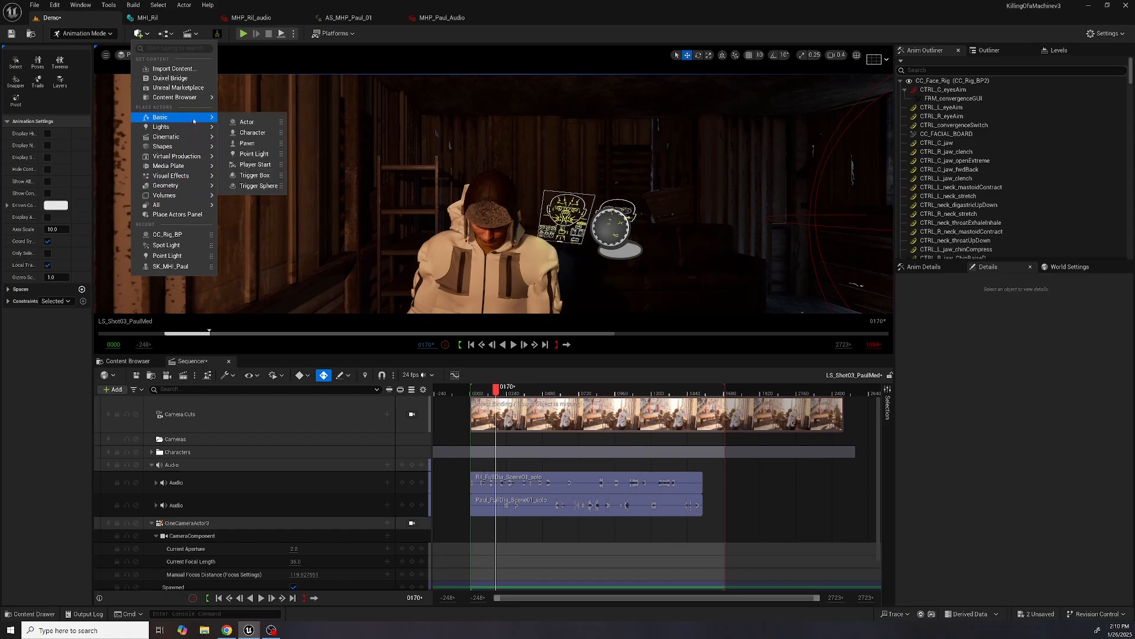
{"action": "left_click", "coordinate": [229, 121]}
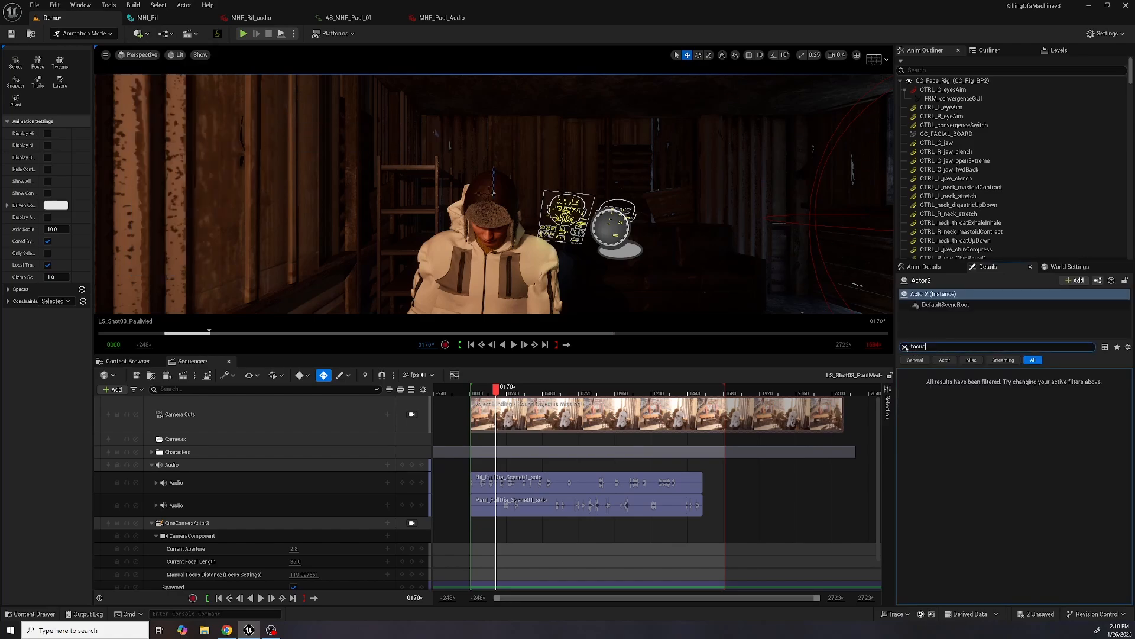
{"action": "left_click", "coordinate": [997, 52]}
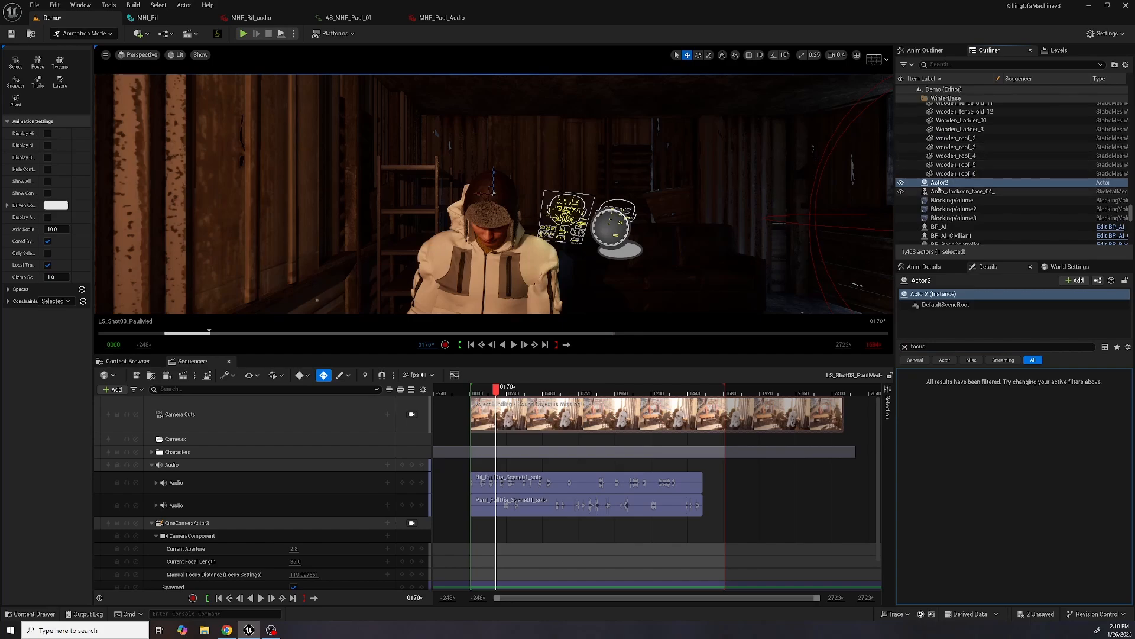
{"action": "left_click", "coordinate": [940, 183]}
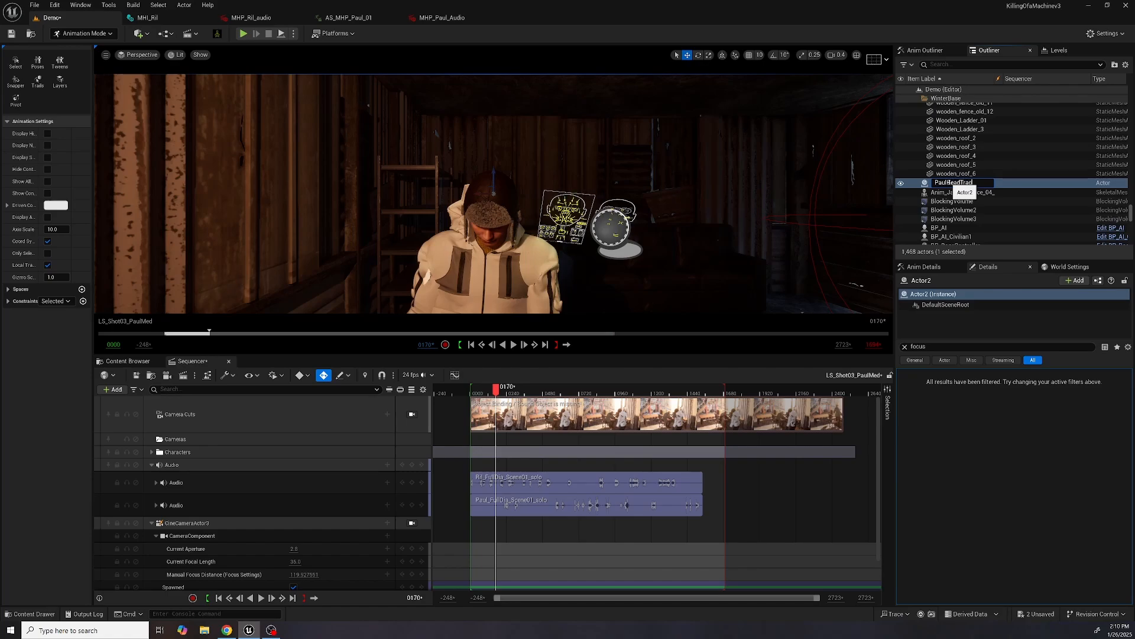
{"action": "type", "text": "PaulHeadTracker"}
{"action": "key", "text": "Return"}
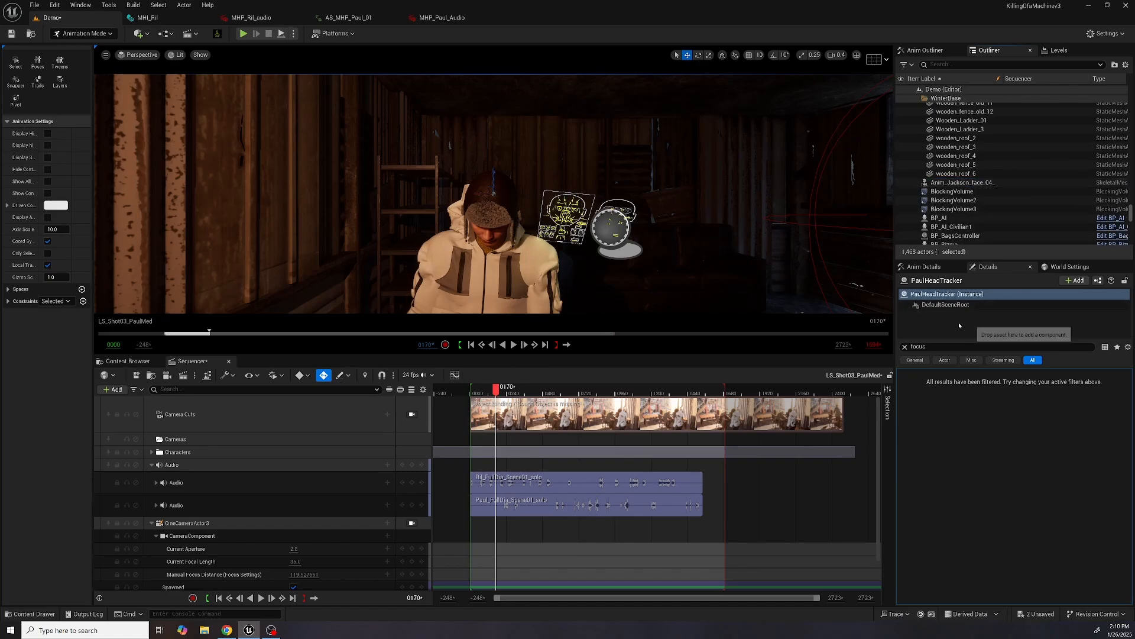
Clear the property filter, locate PaulHeadTracker among the level's actors and bring up its actor options.
{"action": "left_click", "coordinate": [905, 347]}
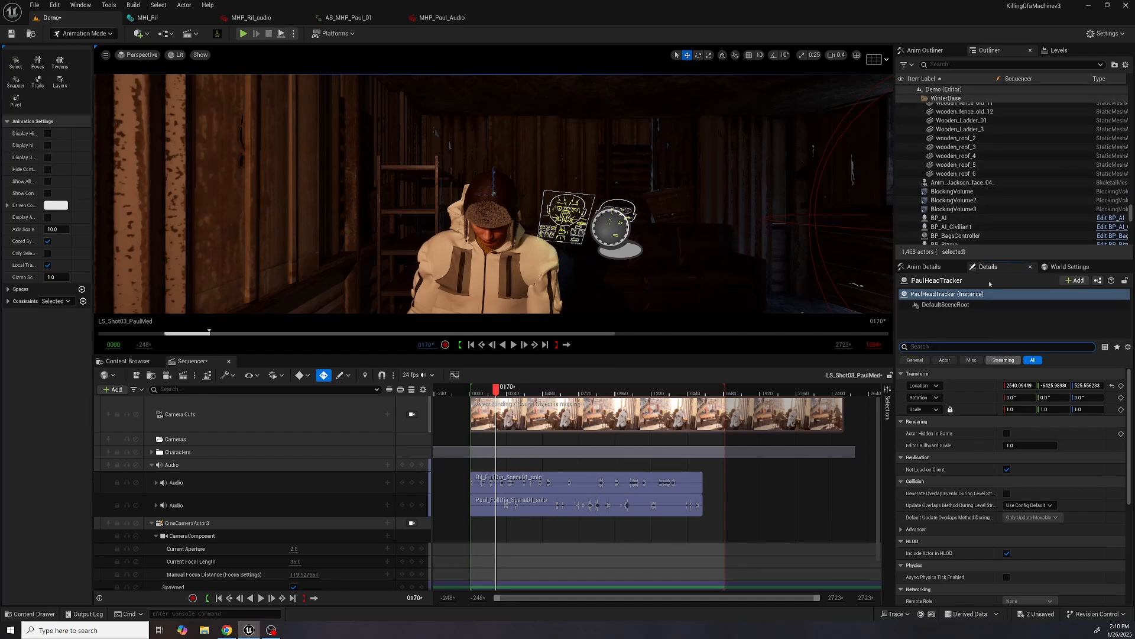
{"action": "scroll", "coordinate": [972, 232], "scroll_direction": "down", "scroll_amount": 5}
{"action": "scroll", "coordinate": [972, 231], "scroll_direction": "down", "scroll_amount": 10}
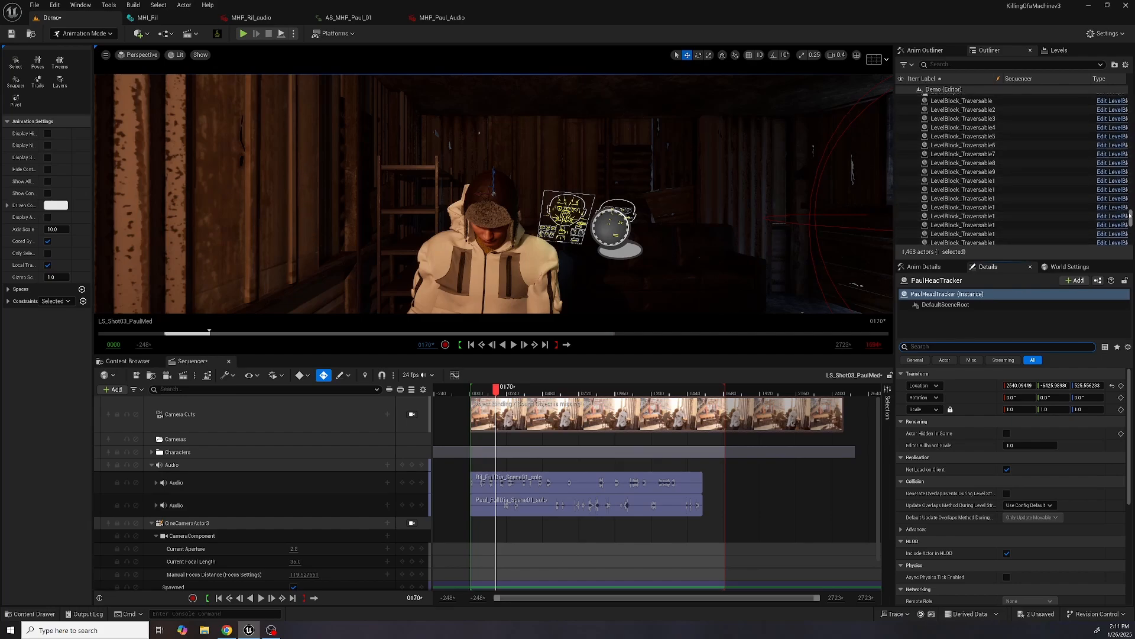
{"action": "left_click_drag", "start_coordinate": [1131, 216], "coordinate": [1132, 217]}
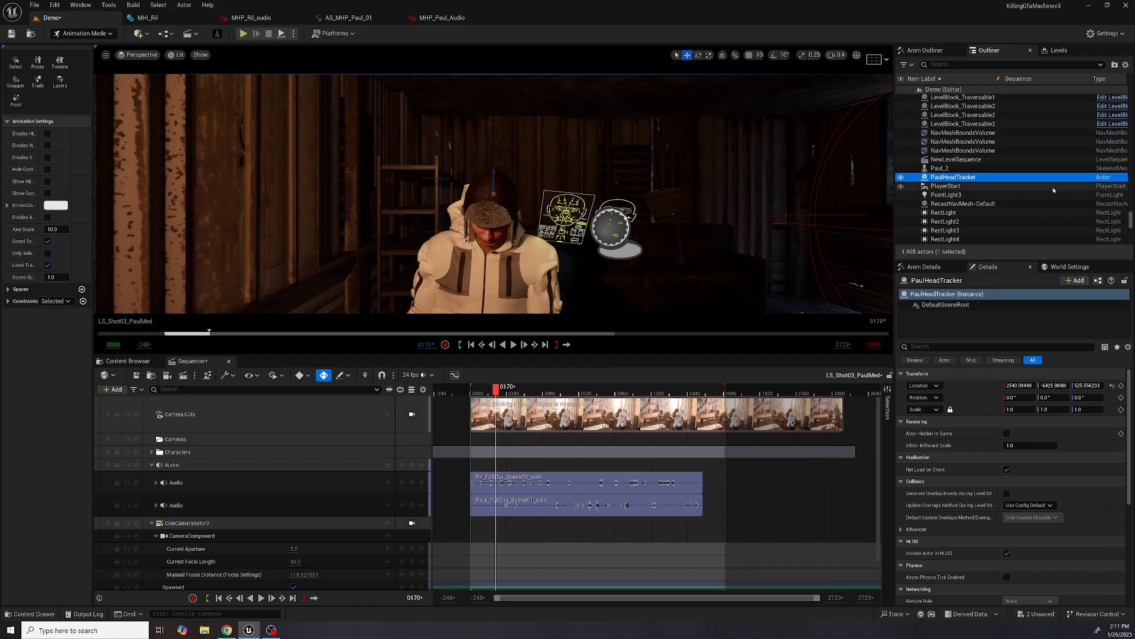
{"action": "right_click", "coordinate": [997, 178]}
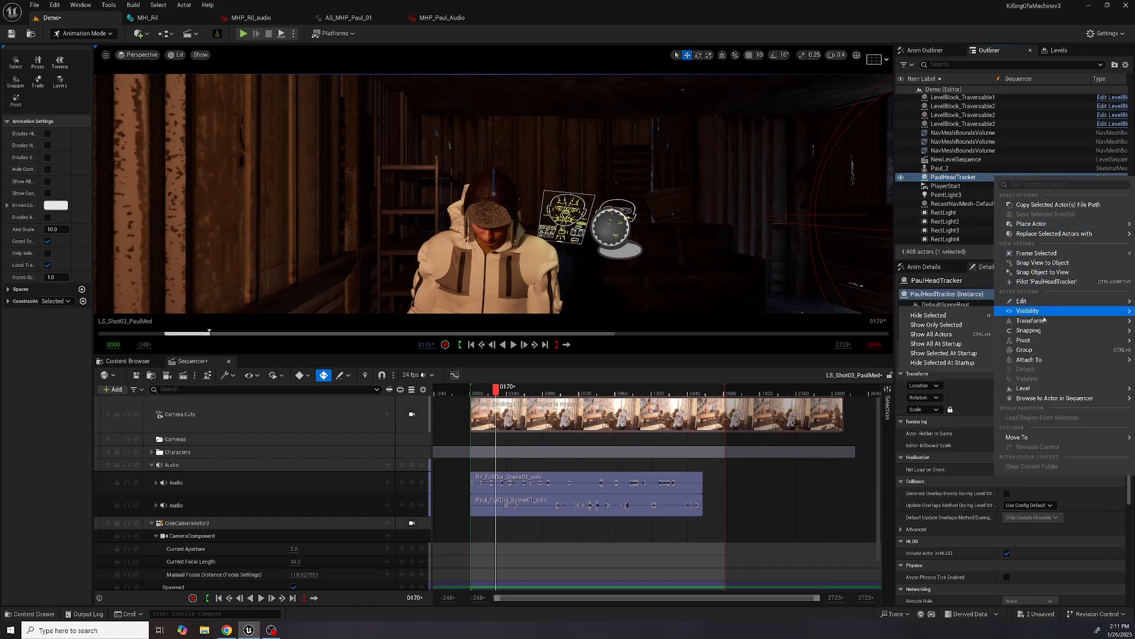
Attach the PaulHeadTracker actor to the head bone of CC_Rig_BP2.
{"action": "mouse_move", "coordinate": [1032, 360]}
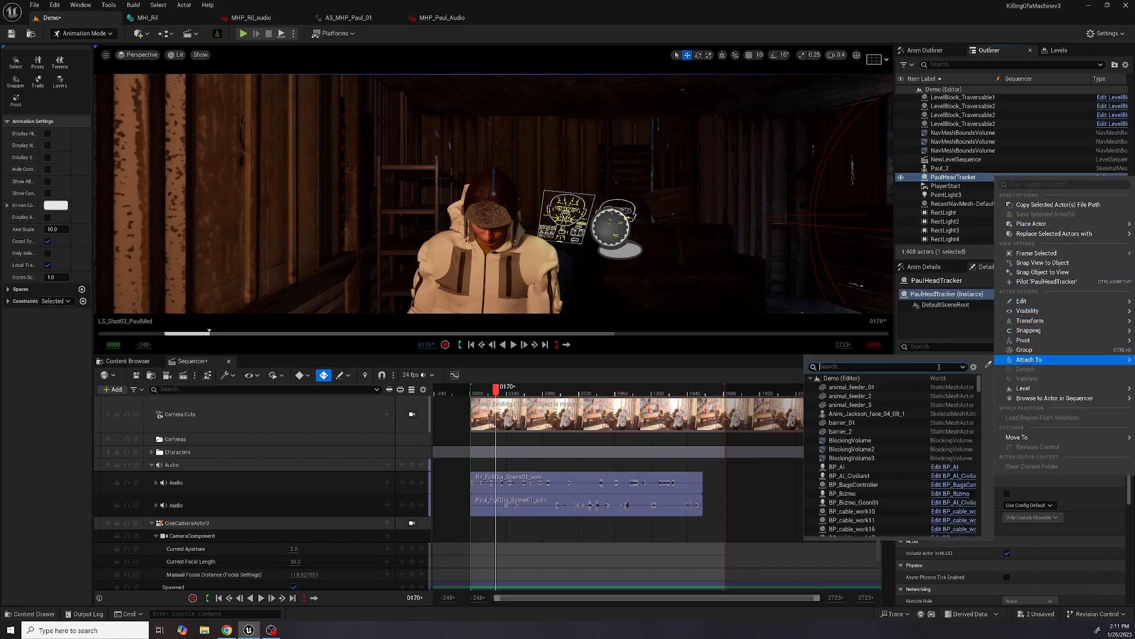
{"action": "type", "text": "bp"}
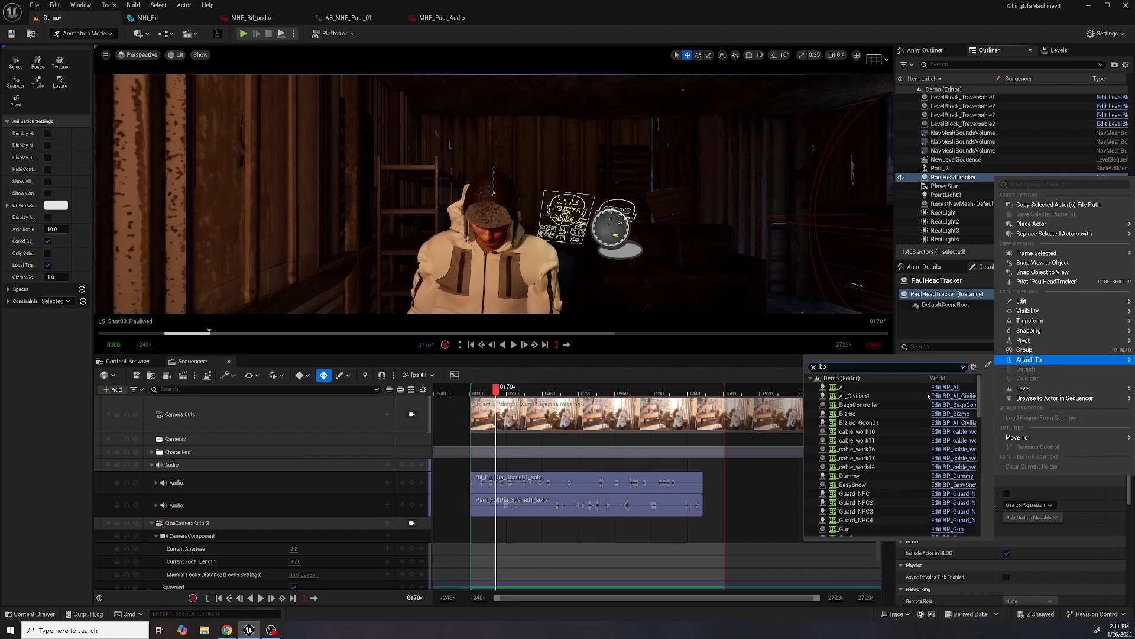
{"action": "scroll", "coordinate": [902, 417], "scroll_direction": "down", "scroll_amount": 1}
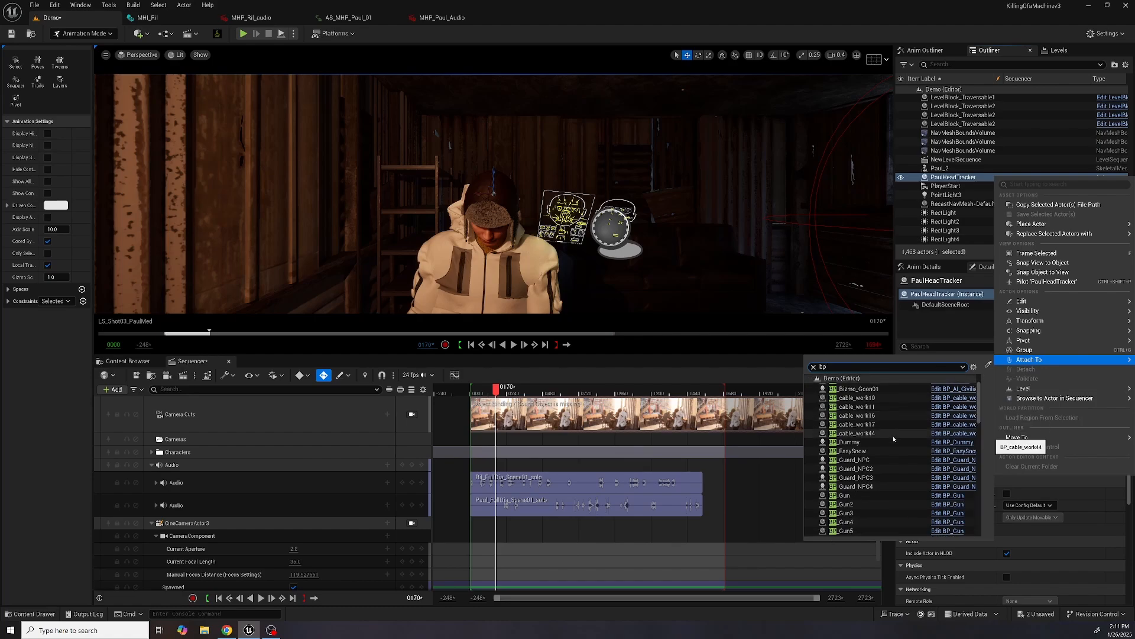
{"action": "type", "text": "cc"}
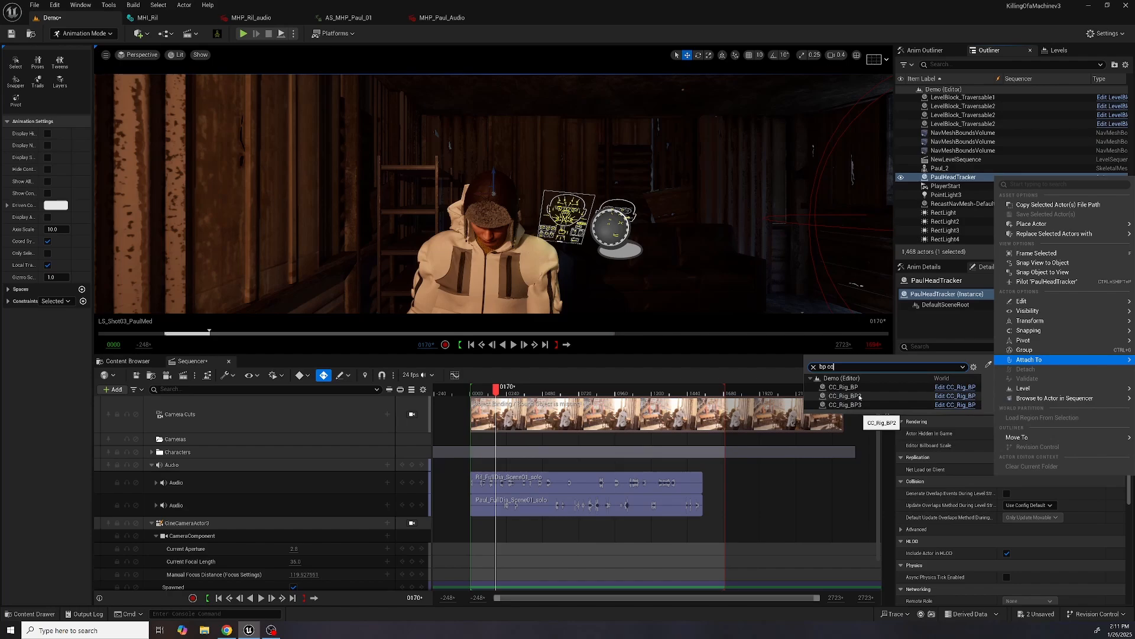
{"action": "left_click", "coordinate": [845, 396]}
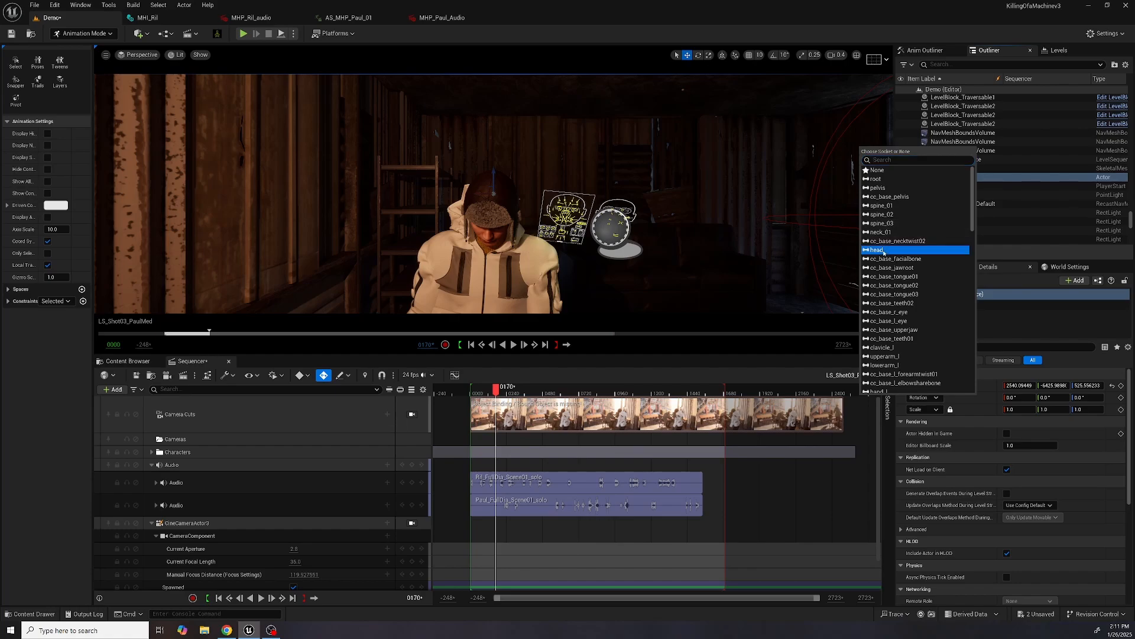
{"action": "left_click", "coordinate": [911, 249]}
Find PaulHeadTracker in the outliner and attach it to the head bone of CC_Rig_BP3.
{"action": "left_click", "coordinate": [517, 259]}
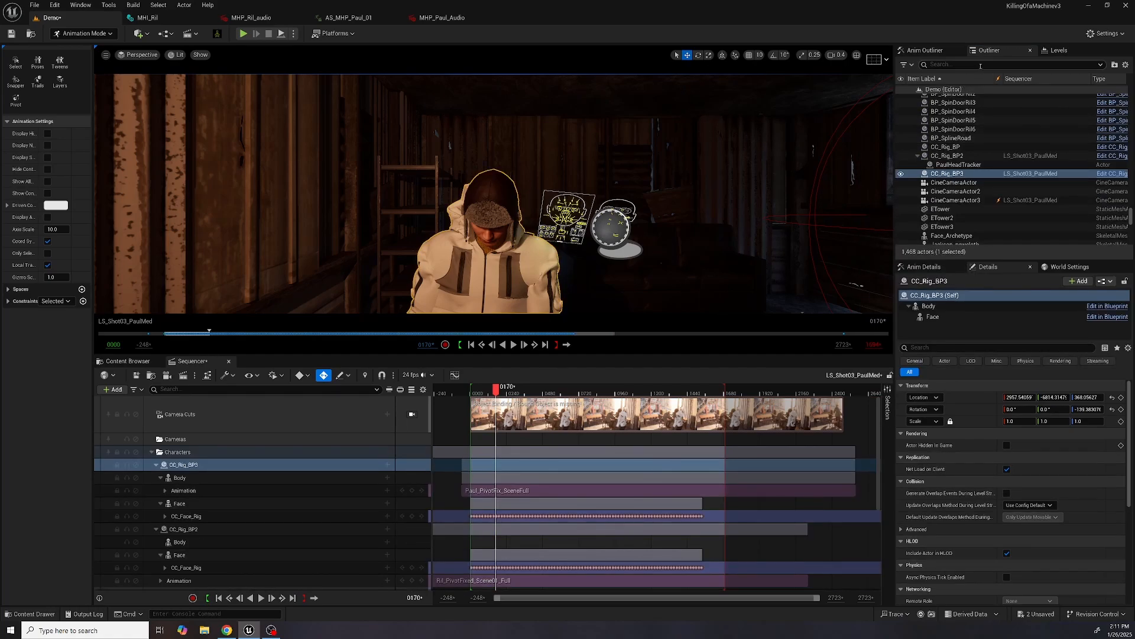
{"action": "type", "text": "paul"}
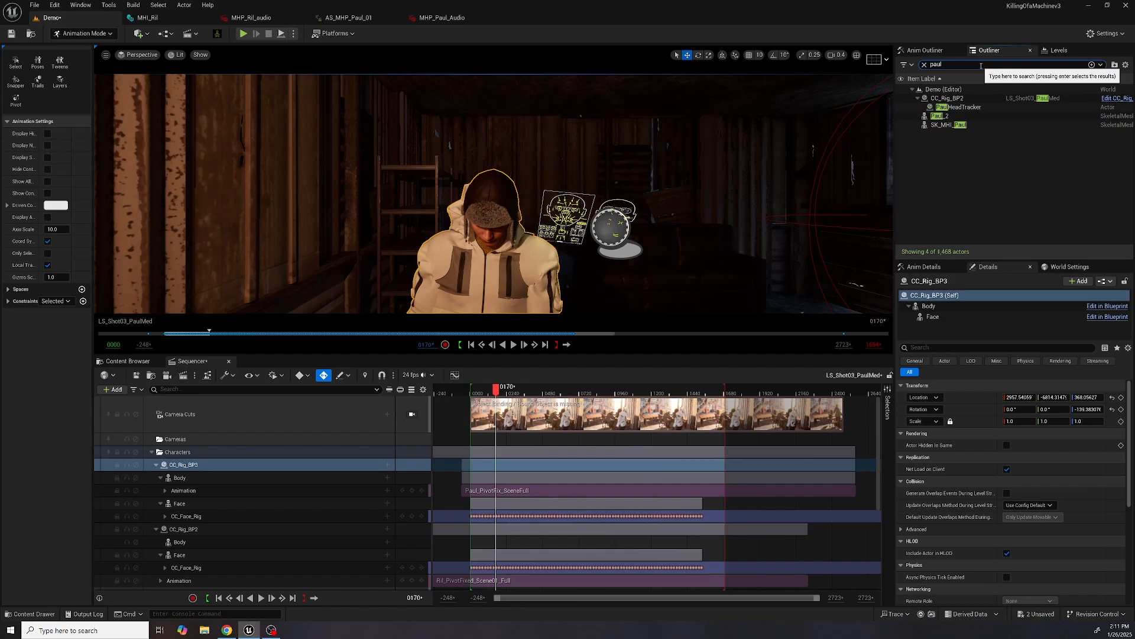
{"action": "left_click", "coordinate": [979, 108]}
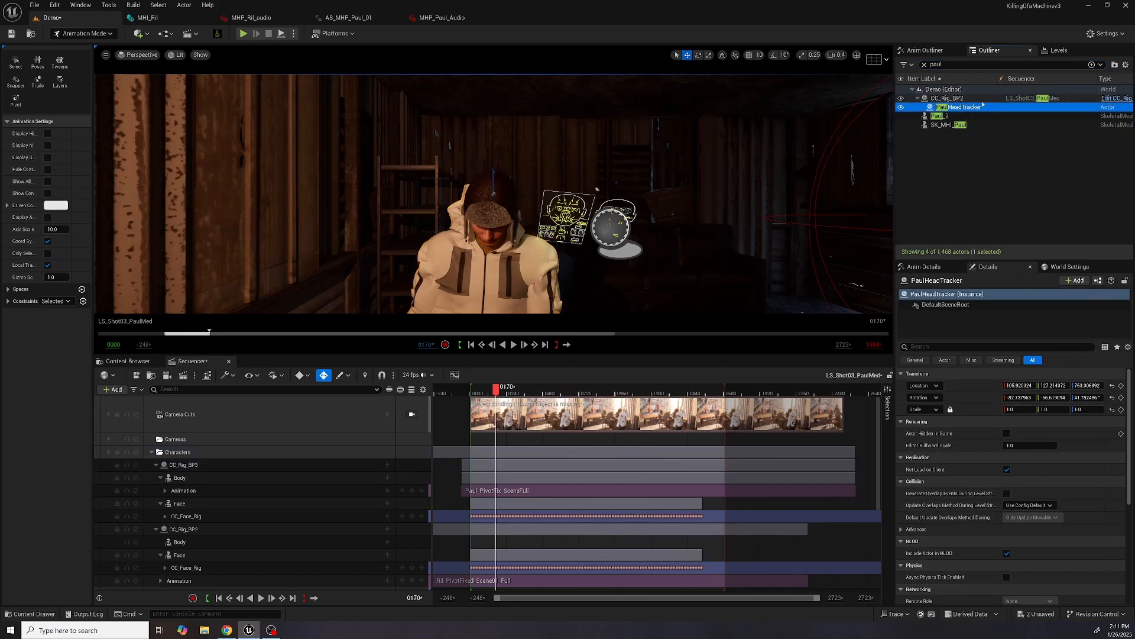
{"action": "right_click", "coordinate": [983, 105]}
{"action": "mouse_move", "coordinate": [1018, 290]}
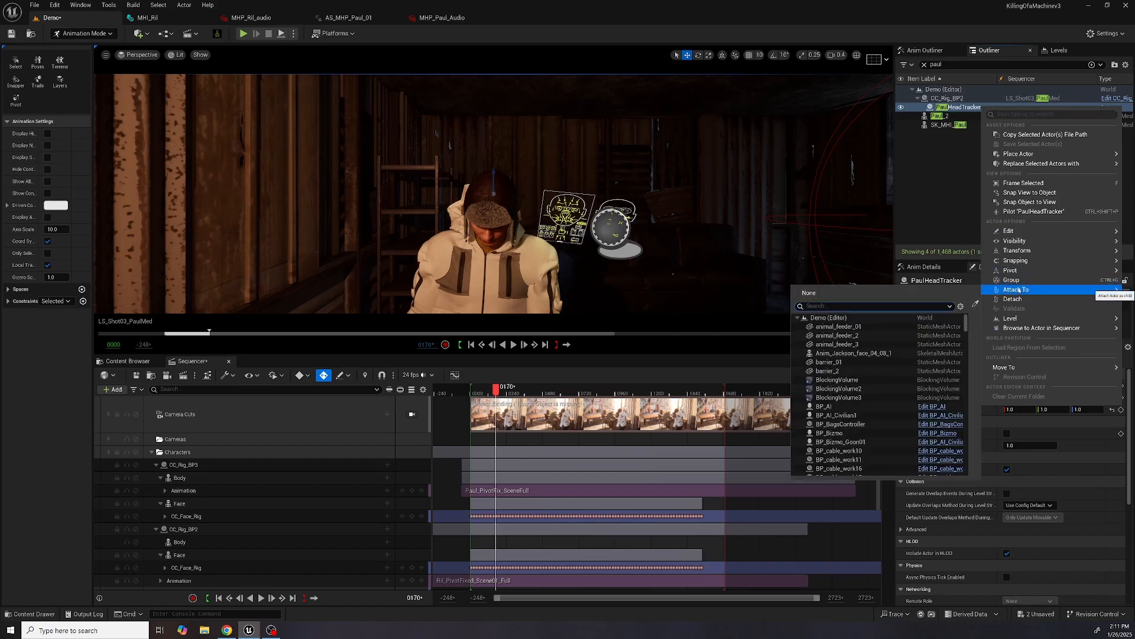
{"action": "type", "text": "bp cc"}
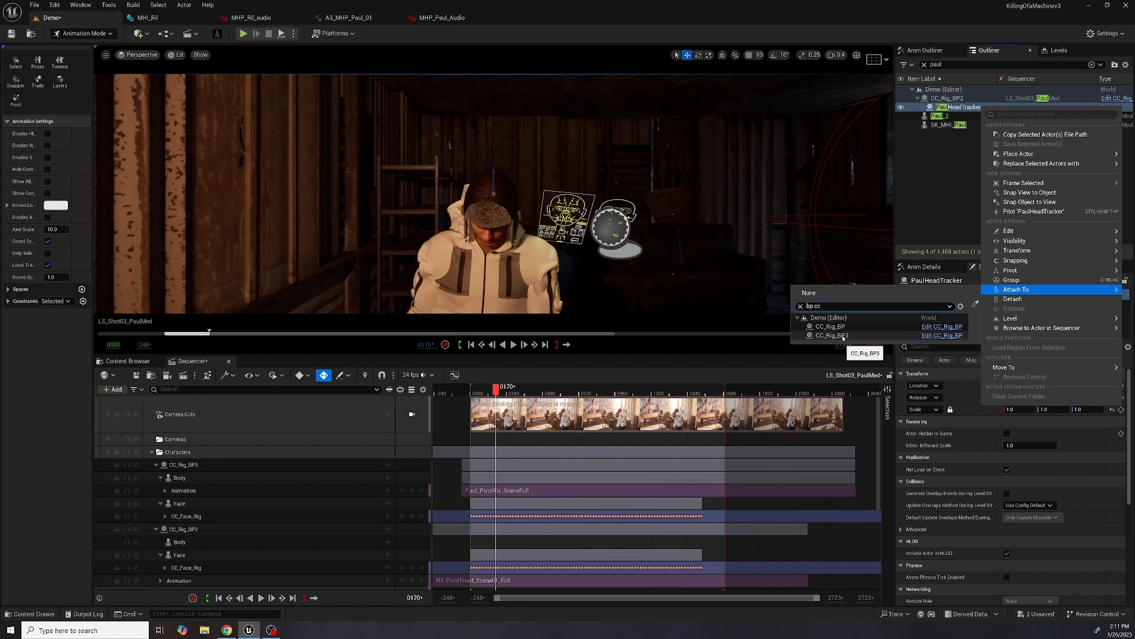
{"action": "left_click", "coordinate": [831, 335]}
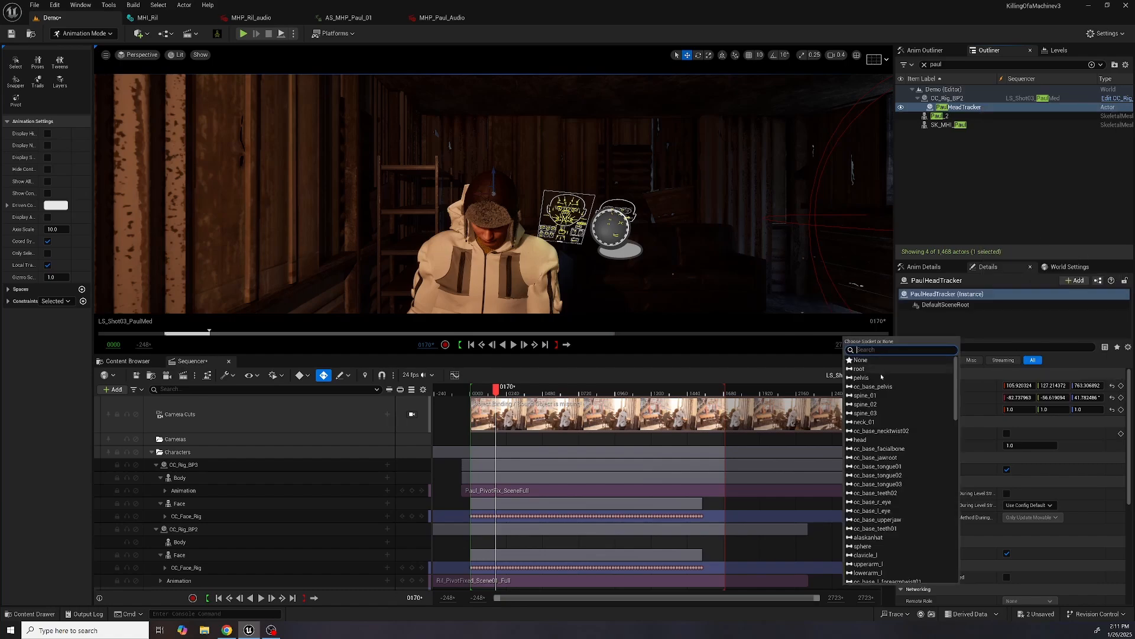
{"action": "left_click", "coordinate": [866, 440]}
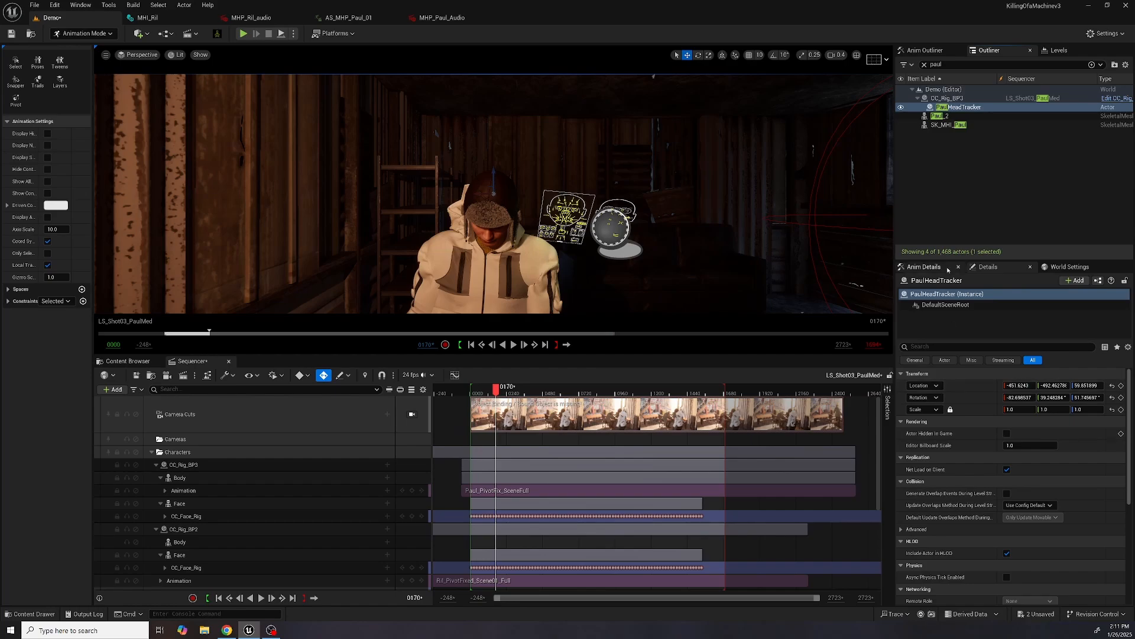
Reset PaulHeadTracker's location and rotation to zero and clear the outliner search.
{"action": "left_click", "coordinate": [1112, 385]}
{"action": "left_click", "coordinate": [1113, 398]}
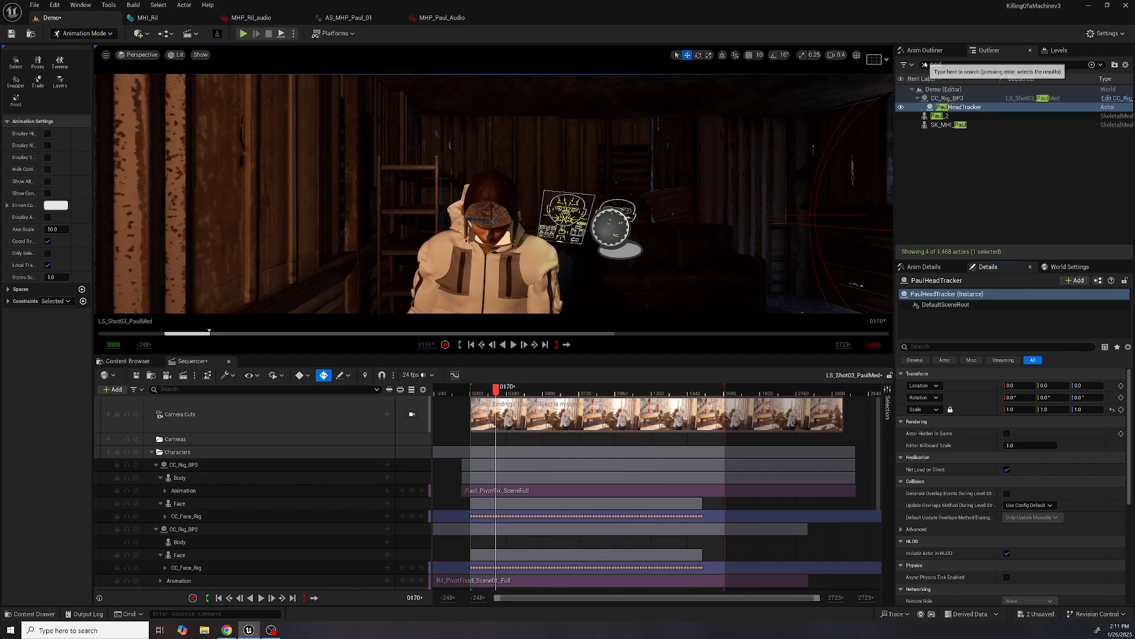
{"action": "left_click", "coordinate": [925, 66]}
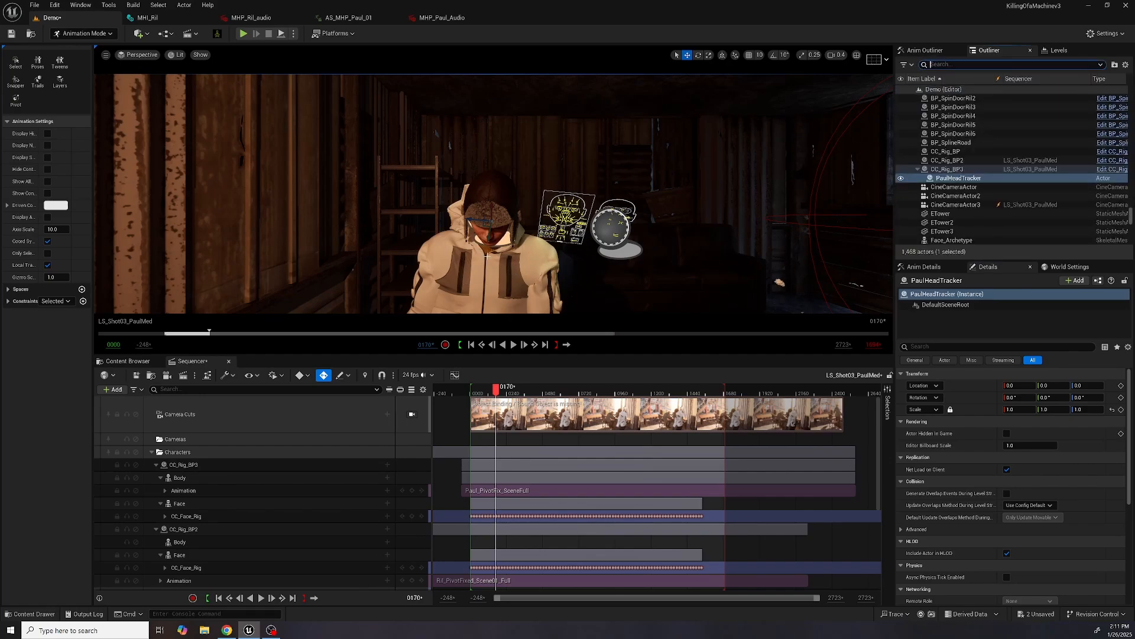
Set PaulHeadTracker as the actor to track in CineCameraActor3's look-at tracking settings.
{"action": "left_click", "coordinate": [239, 465]}
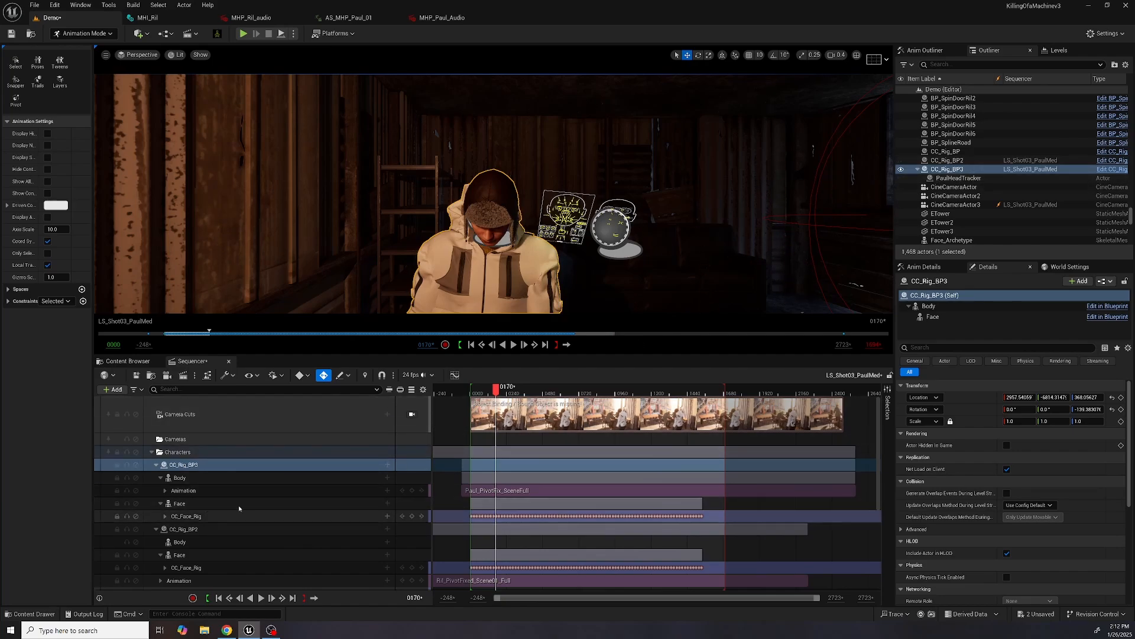
{"action": "scroll", "coordinate": [236, 509], "scroll_direction": "down", "scroll_amount": 3}
{"action": "scroll", "coordinate": [226, 507], "scroll_direction": "down", "scroll_amount": 3}
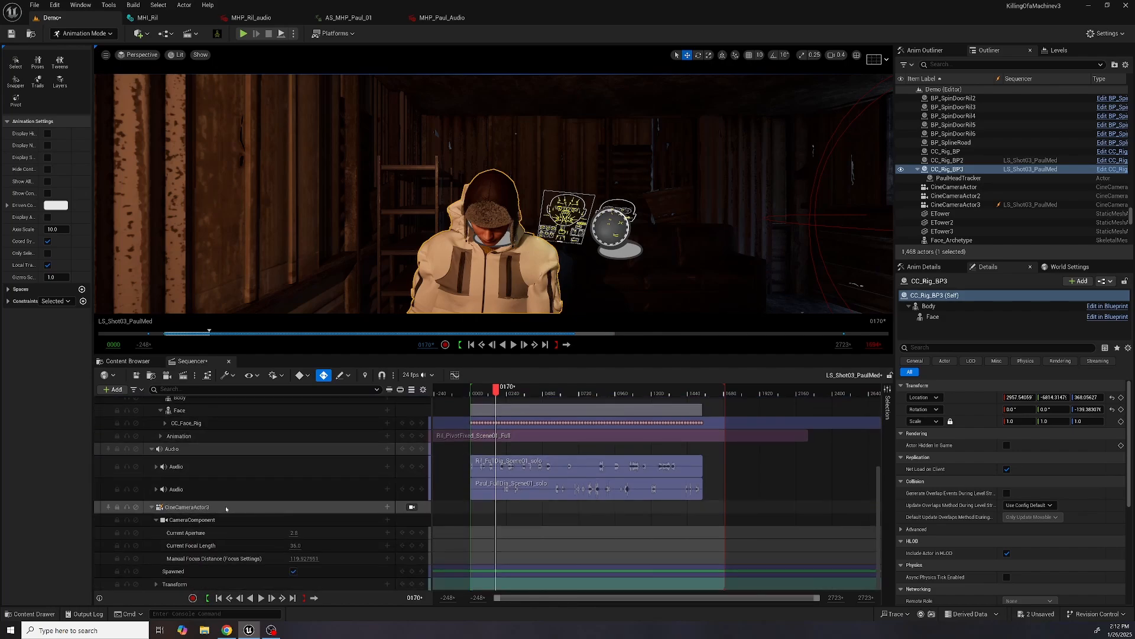
{"action": "left_click", "coordinate": [226, 506]}
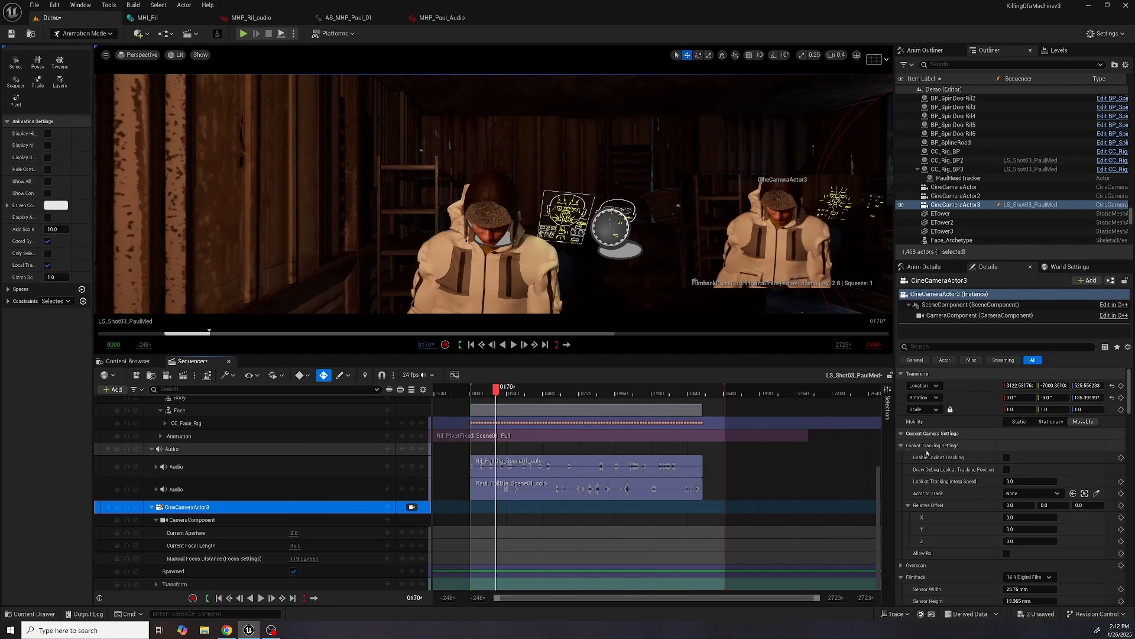
{"action": "left_click", "coordinate": [1040, 494]}
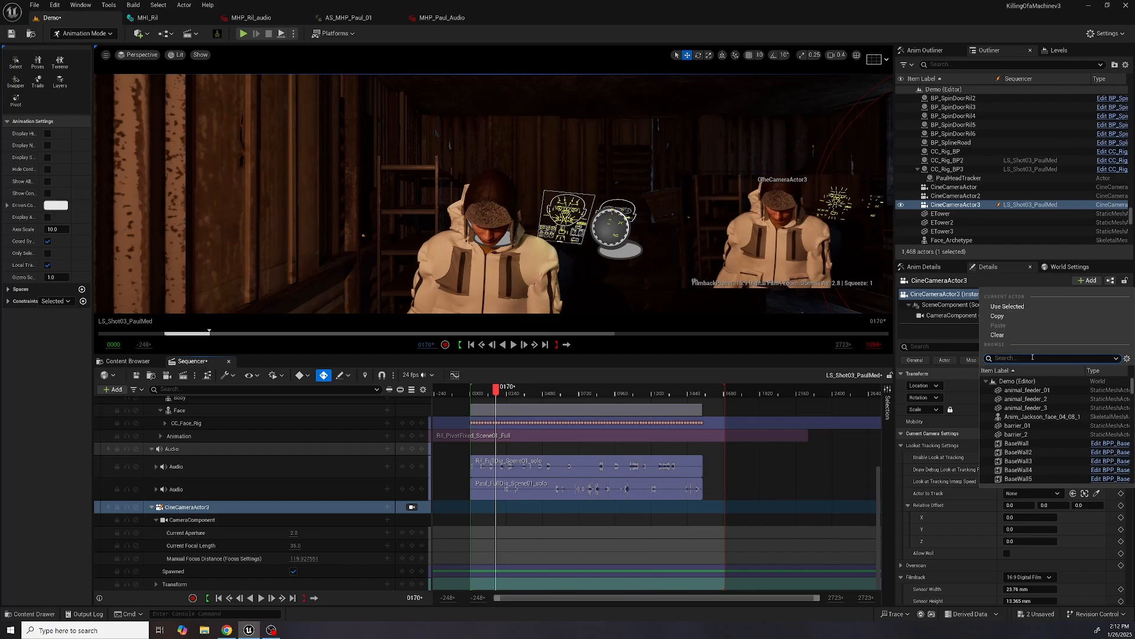
{"action": "type", "text": "paul"}
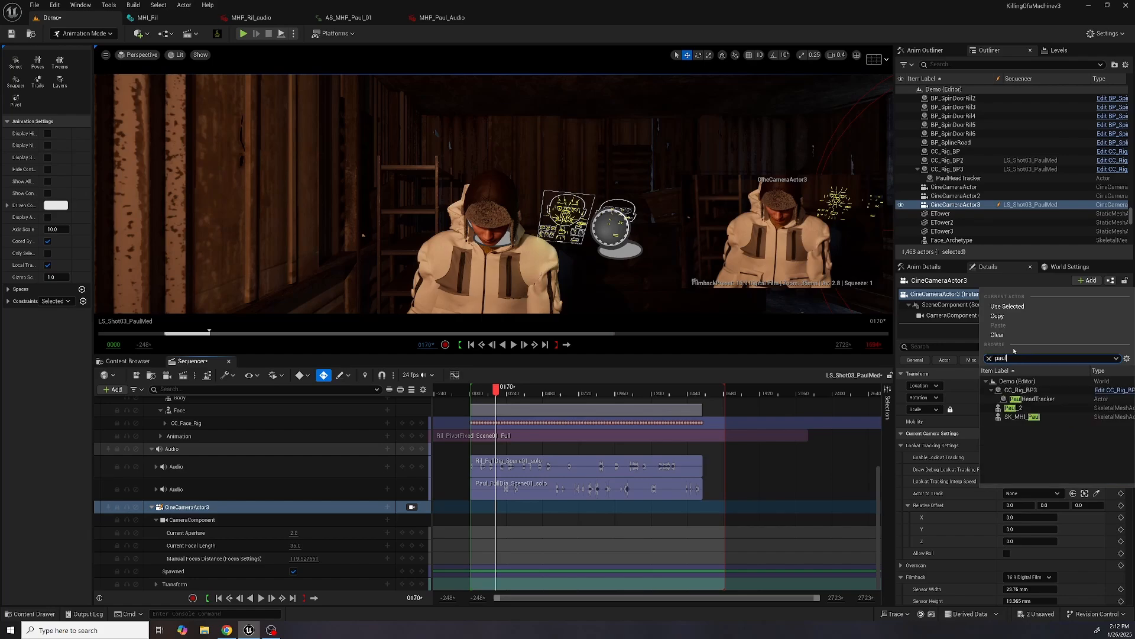
{"action": "left_click", "coordinate": [1026, 399]}
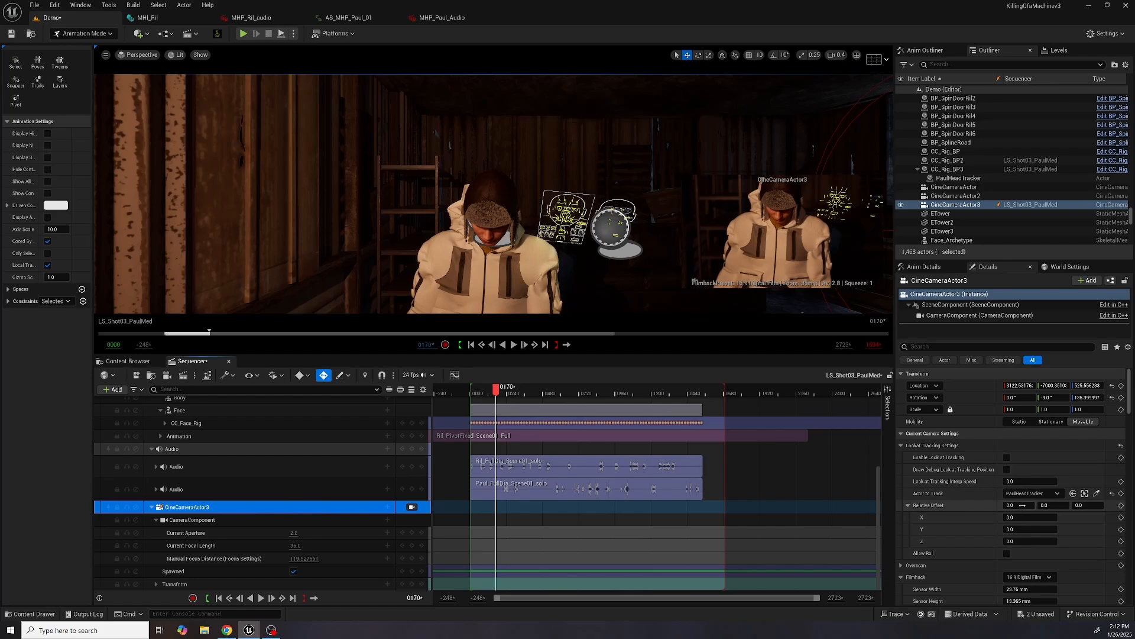
View the shot through CineCameraActor3 at about frame 344 and enable its look-at tracking.
{"action": "mouse_move", "coordinate": [499, 390]}
{"action": "left_mouse_down"}
{"action": "mouse_move", "coordinate": [490, 389]}
{"action": "mouse_move", "coordinate": [557, 386]}
{"action": "mouse_move", "coordinate": [523, 389]}
{"action": "left_mouse_up"}
{"action": "left_click", "coordinate": [412, 506]}
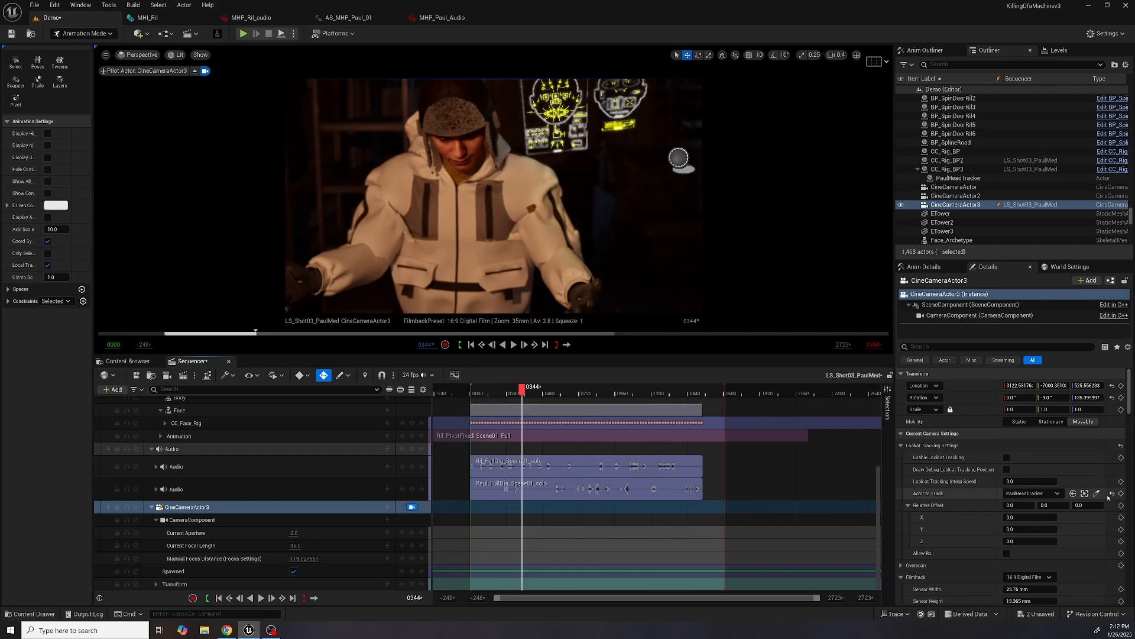
{"action": "left_click", "coordinate": [1008, 458]}
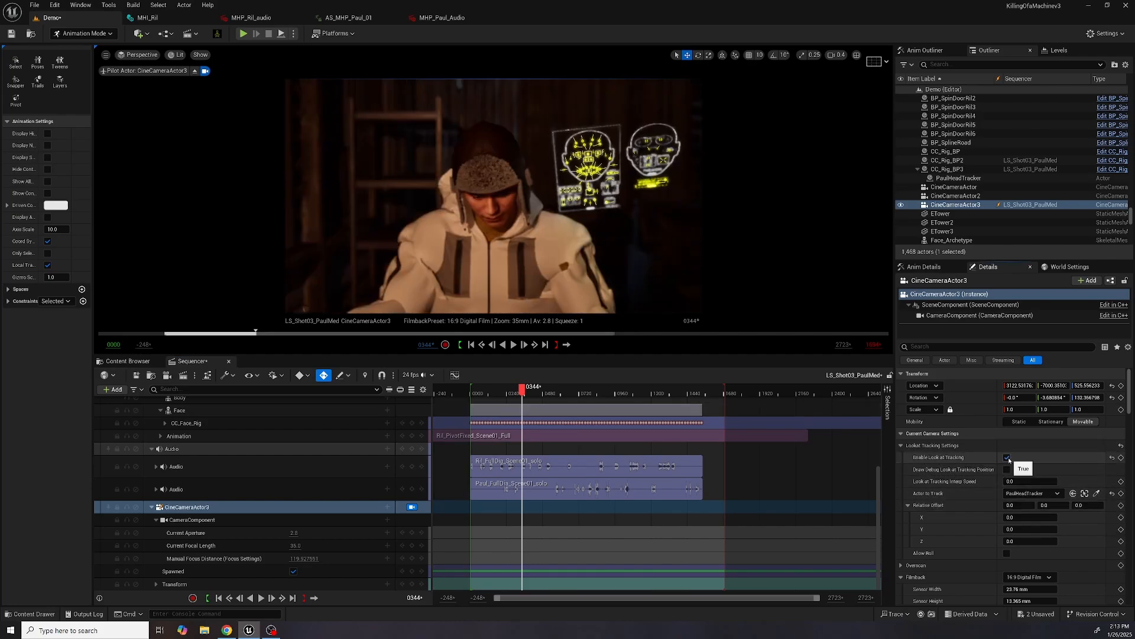
Play and scrub through the shot to check how the camera follows the character's head.
{"action": "left_click", "coordinate": [499, 389]}
{"action": "mouse_move", "coordinate": [500, 394]}
{"action": "left_mouse_down"}
{"action": "mouse_move", "coordinate": [514, 393]}
{"action": "mouse_move", "coordinate": [489, 393]}
{"action": "left_mouse_up"}
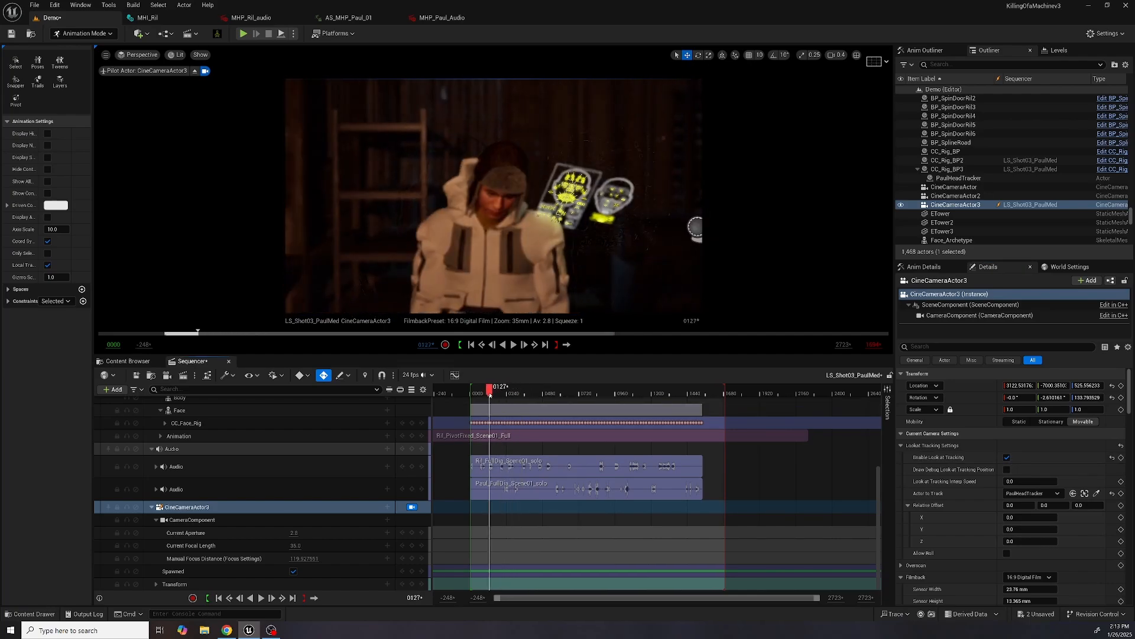
{"action": "key", "text": "space"}
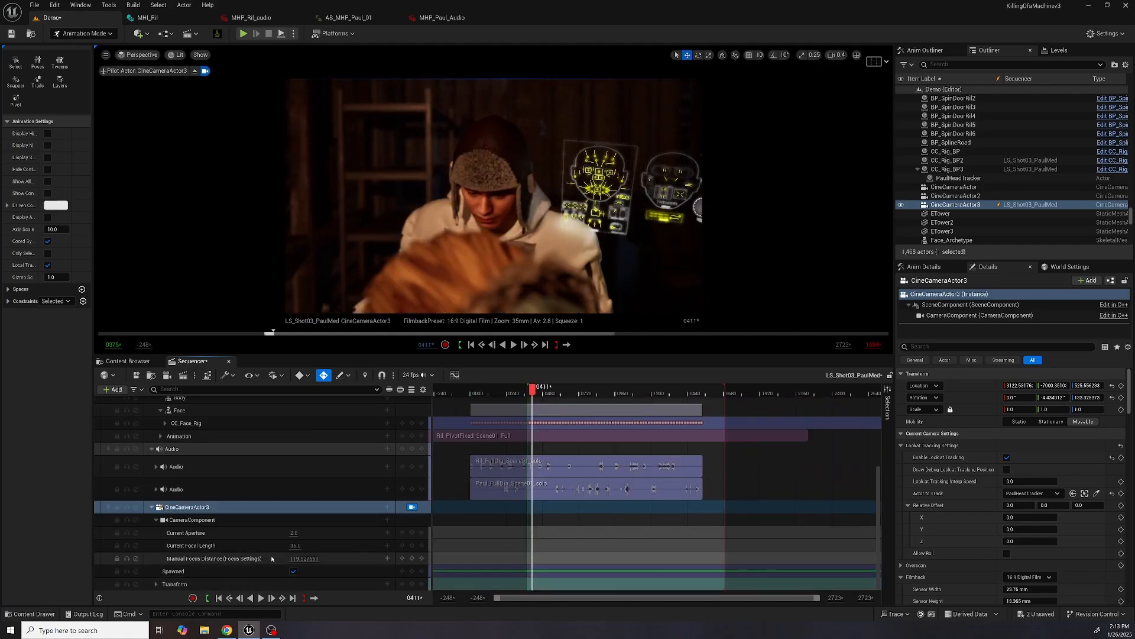
{"action": "left_click_drag", "start_coordinate": [538, 390], "coordinate": [634, 391]}
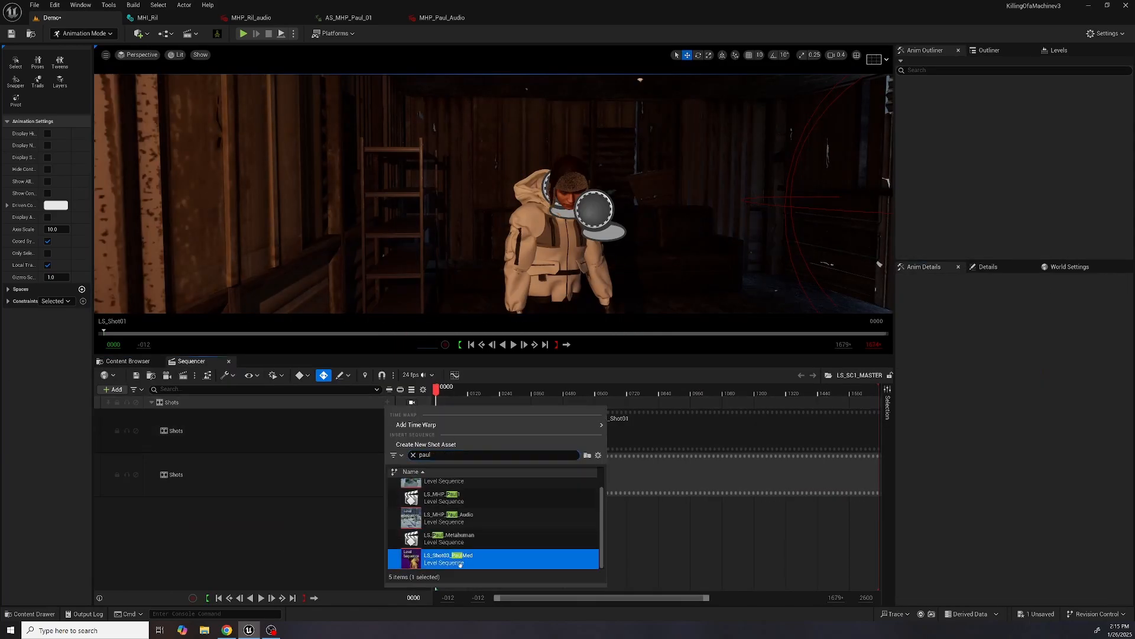
Split LS_Shot02 in the master sequence at about frame 458 and trim the start of its second part to open a gap.
{"action": "left_click_drag", "start_coordinate": [436, 390], "coordinate": [557, 390]}
{"action": "left_click", "coordinate": [561, 474]}
{"action": "key", "text": "ctrl+slash"}
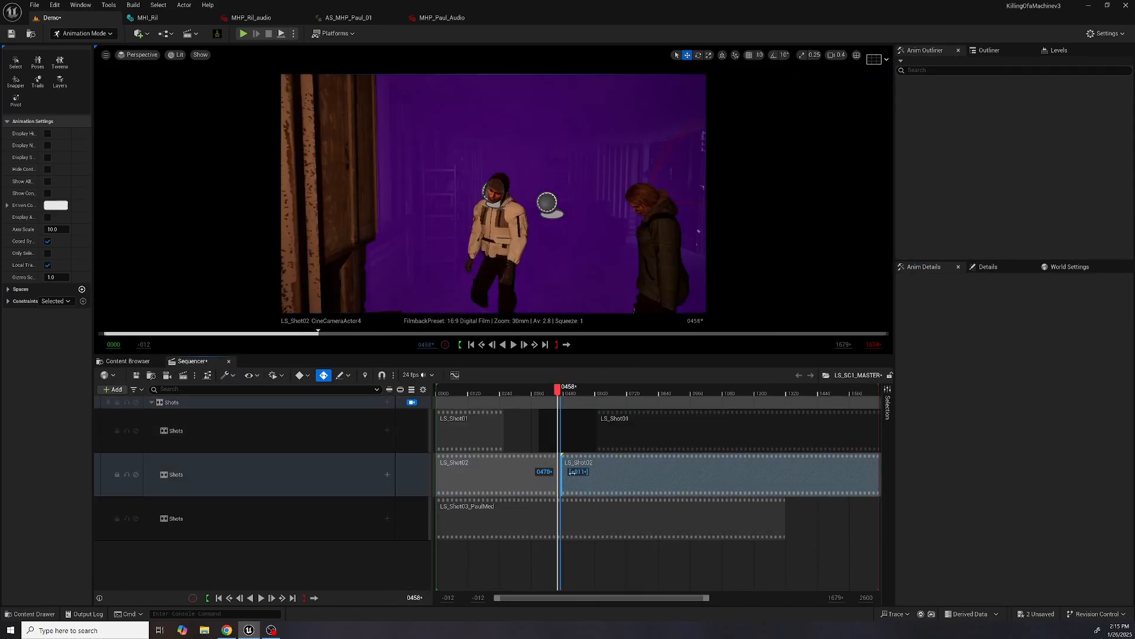
{"action": "left_click_drag", "start_coordinate": [559, 475], "coordinate": [597, 475]}
Adjust the LS_Shot03_PaulMed section to line up with the gap in LS_Shot02, playing the edit to check the cut.
{"action": "left_click", "coordinate": [534, 393]}
{"action": "key", "text": "space"}
{"action": "left_click_drag", "start_coordinate": [485, 519], "coordinate": [620, 535]}
{"action": "left_click", "coordinate": [518, 393]}
{"action": "key", "text": "space"}
{"action": "key", "text": "space"}
{"action": "left_click_drag", "start_coordinate": [555, 519], "coordinate": [550, 519]}
Open LS_Shot03_PaulMed, rebind its missing camera cut to CineCameraActor2, and return to the master sequence.
{"action": "left_click", "coordinate": [562, 393]}
{"action": "double_click", "coordinate": [620, 519]}
{"action": "right_click", "coordinate": [609, 414]}
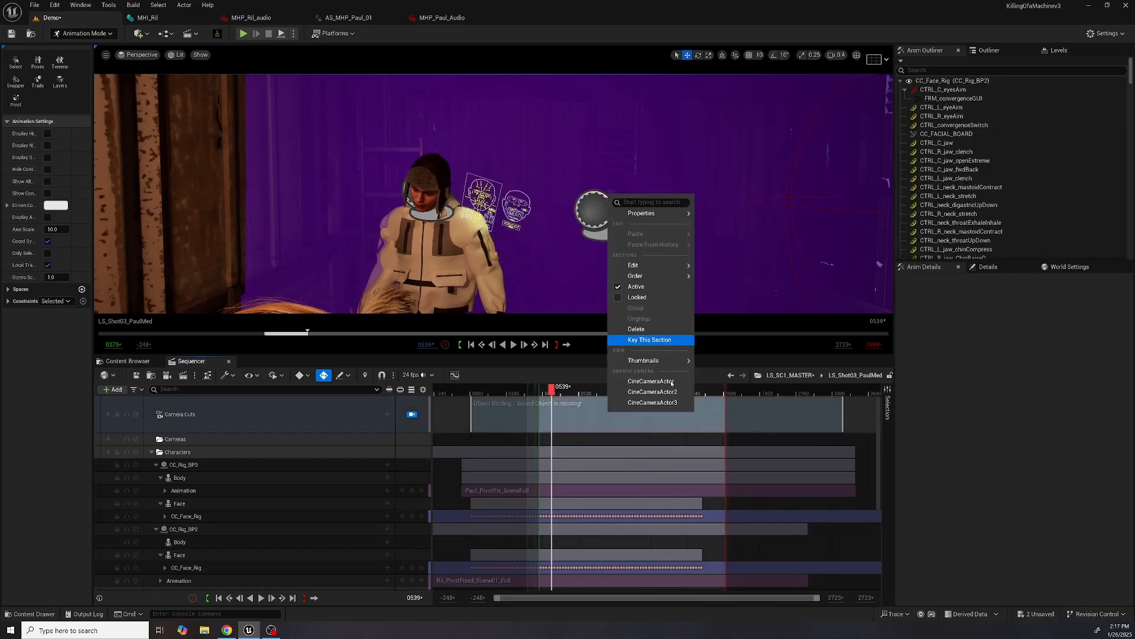
{"action": "left_click", "coordinate": [658, 392]}
{"action": "left_click", "coordinate": [189, 524]}
{"action": "left_click", "coordinate": [799, 376]}
Trim the end of LS_Shot03_PaulMed and move the second LS_Shot01 section back to begin near that end point.
{"action": "left_click_drag", "start_coordinate": [582, 390], "coordinate": [561, 389]}
{"action": "right_click", "coordinate": [574, 521]}
{"action": "left_click", "coordinate": [633, 445]}
{"action": "left_click_drag", "start_coordinate": [644, 431], "coordinate": [616, 431]}
Split the second LS_Shot01 section at about frame 702, trim the start of the remaining part to leave a gap, and save the sequence.
{"action": "left_click_drag", "start_coordinate": [561, 390], "coordinate": [624, 390]}
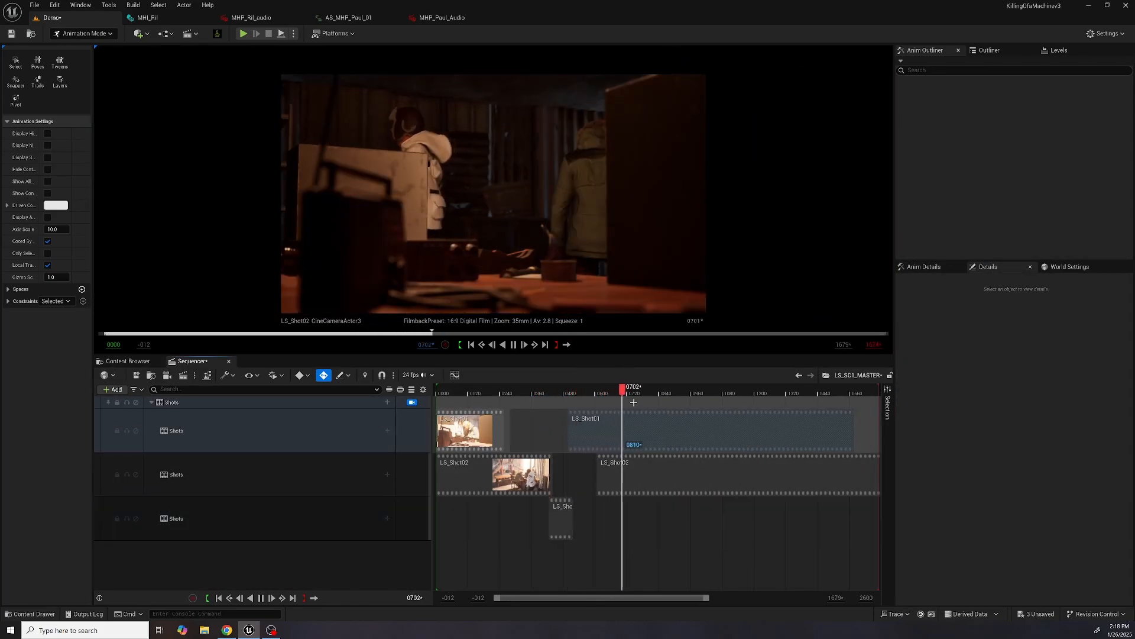
{"action": "right_click", "coordinate": [634, 422]}
{"action": "left_click", "coordinate": [828, 414]}
{"action": "left_click_drag", "start_coordinate": [625, 430], "coordinate": [679, 431]}
{"action": "left_click_drag", "start_coordinate": [624, 390], "coordinate": [719, 390]}
{"action": "left_click", "coordinate": [680, 550]}
{"action": "left_click", "coordinate": [136, 375]}
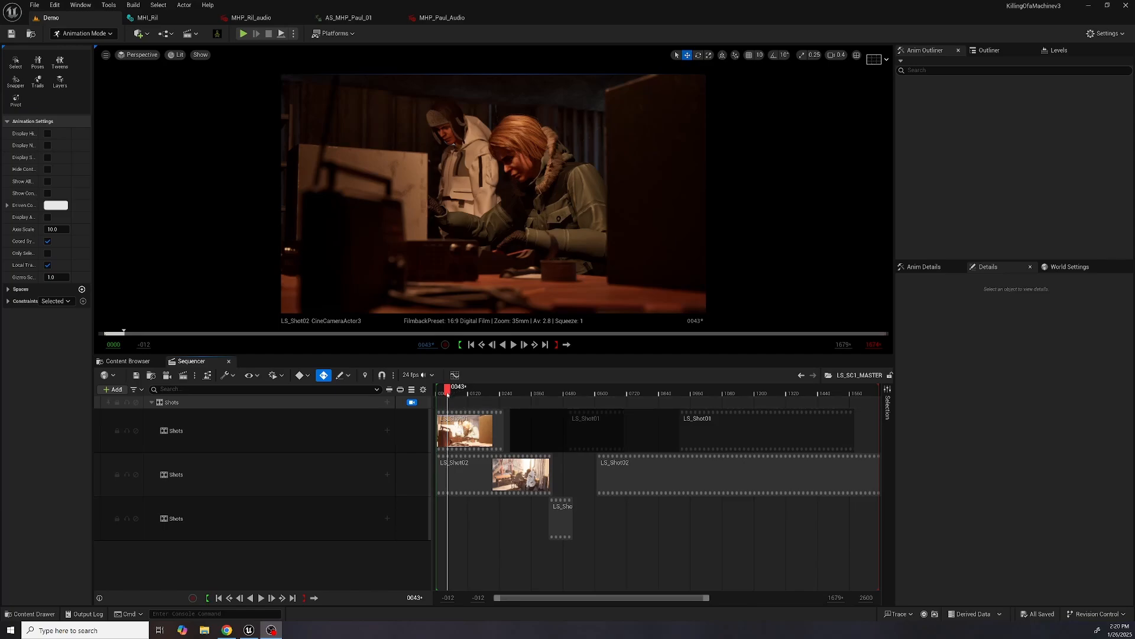
Open the LS_Shot01 level sequence from the Scene01 folder and scrub to about frame 101 to review its tracks.
{"action": "left_click_drag", "start_coordinate": [447, 391], "coordinate": [443, 391]}
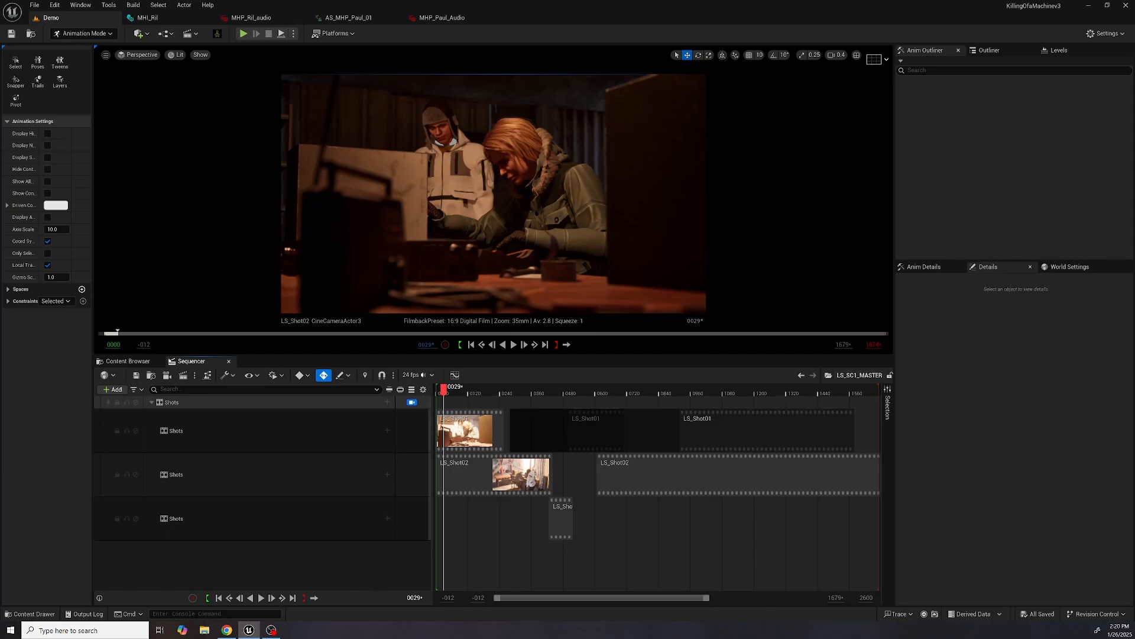
{"action": "left_click", "coordinate": [126, 362]}
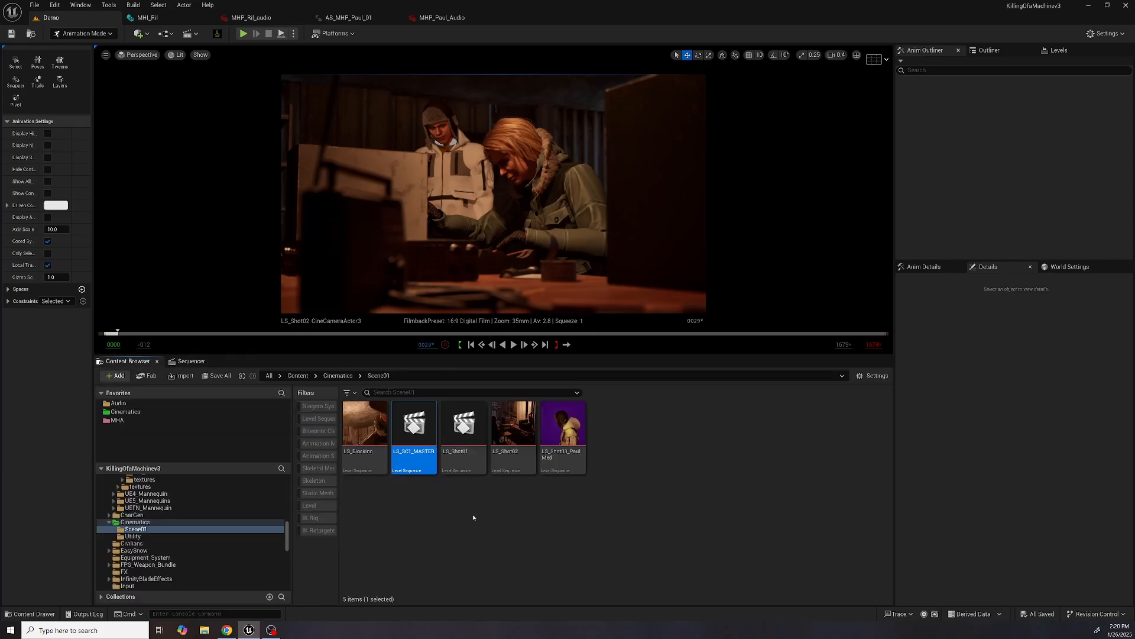
{"action": "double_click", "coordinate": [463, 463]}
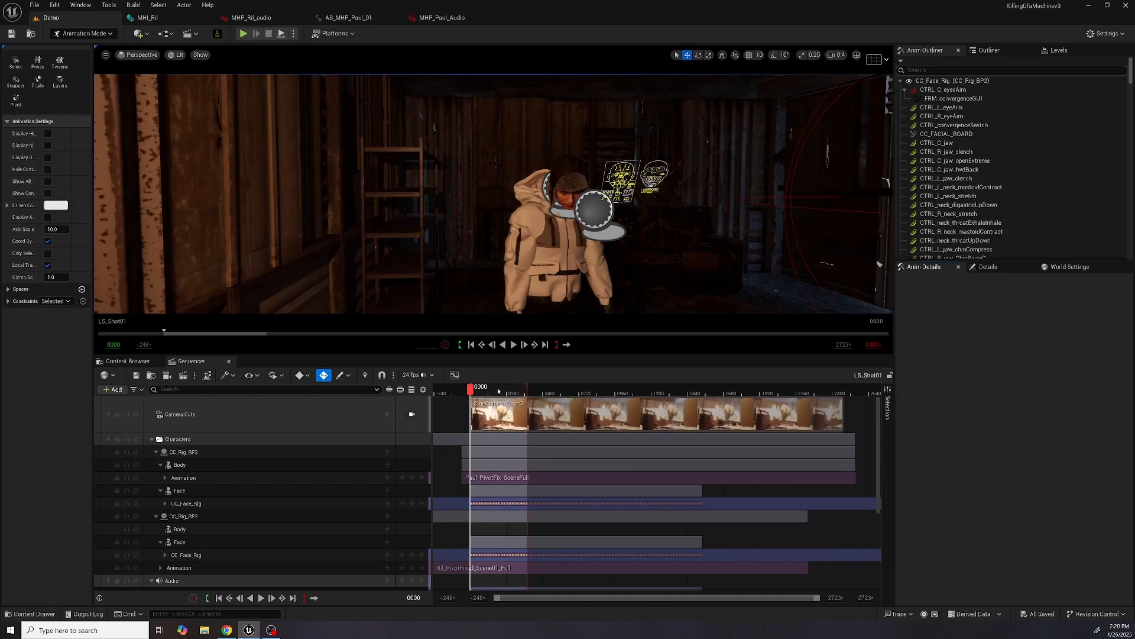
{"action": "left_click_drag", "start_coordinate": [486, 392], "coordinate": [489, 391]}
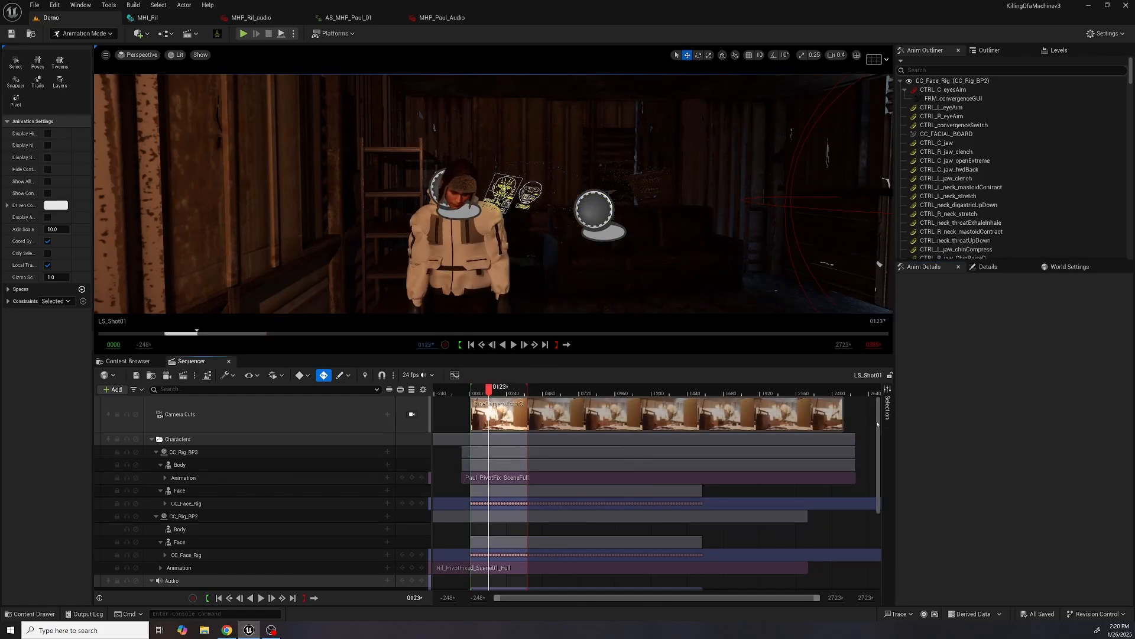
{"action": "scroll", "coordinate": [878, 424], "scroll_direction": "down", "scroll_amount": 3}
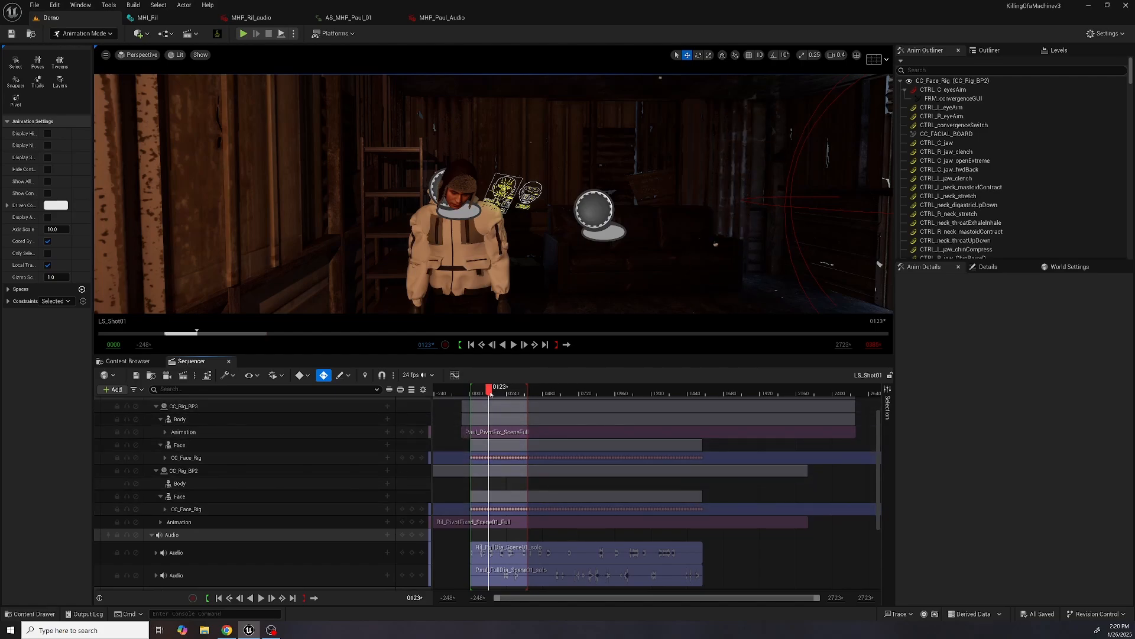
{"action": "left_click_drag", "start_coordinate": [490, 392], "coordinate": [485, 391]}
{"action": "scroll", "coordinate": [692, 446], "scroll_direction": "up", "scroll_amount": 3}
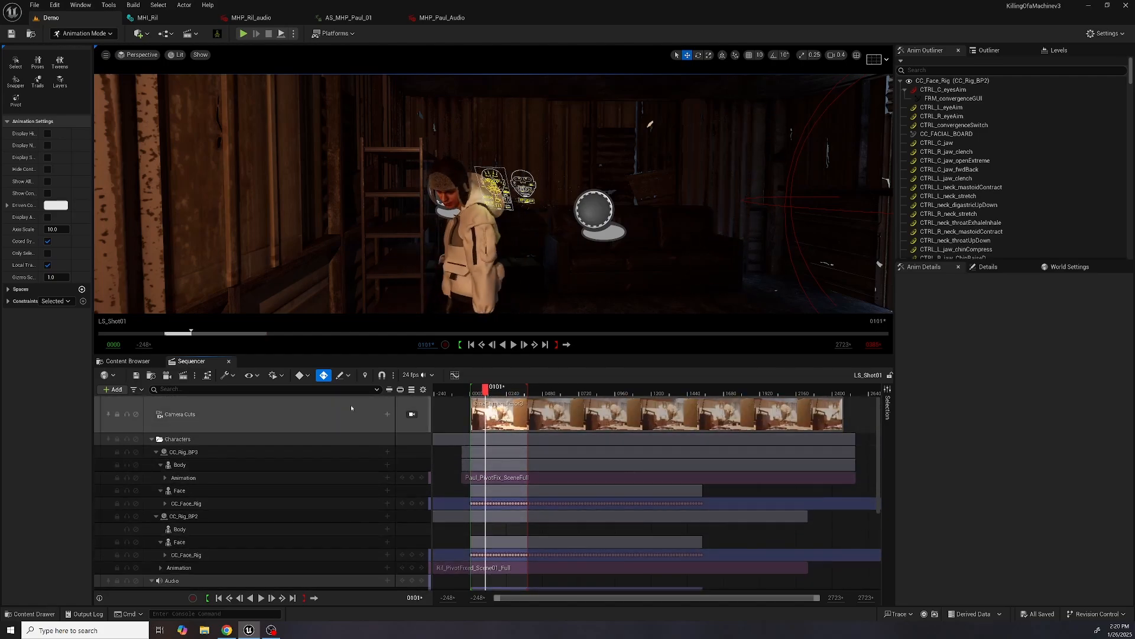
Check the shot through the camera, select CC_Rig_BP2, and view the character's face up close at frame 97.
{"action": "left_click", "coordinate": [412, 414]}
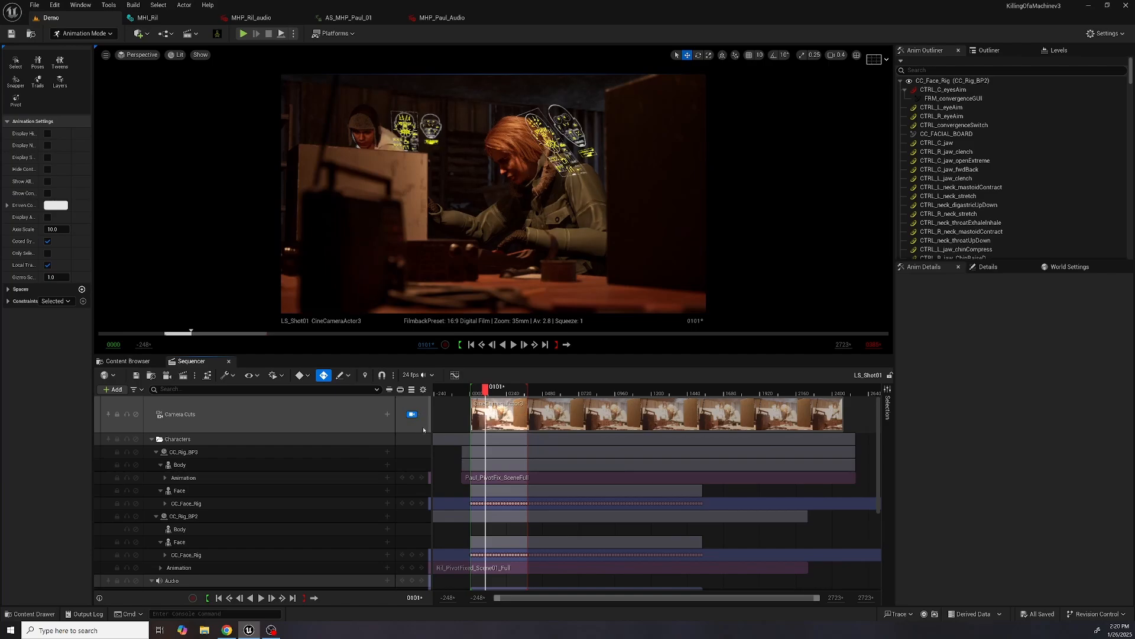
{"action": "left_click", "coordinate": [412, 415]}
{"action": "left_click", "coordinate": [232, 518]}
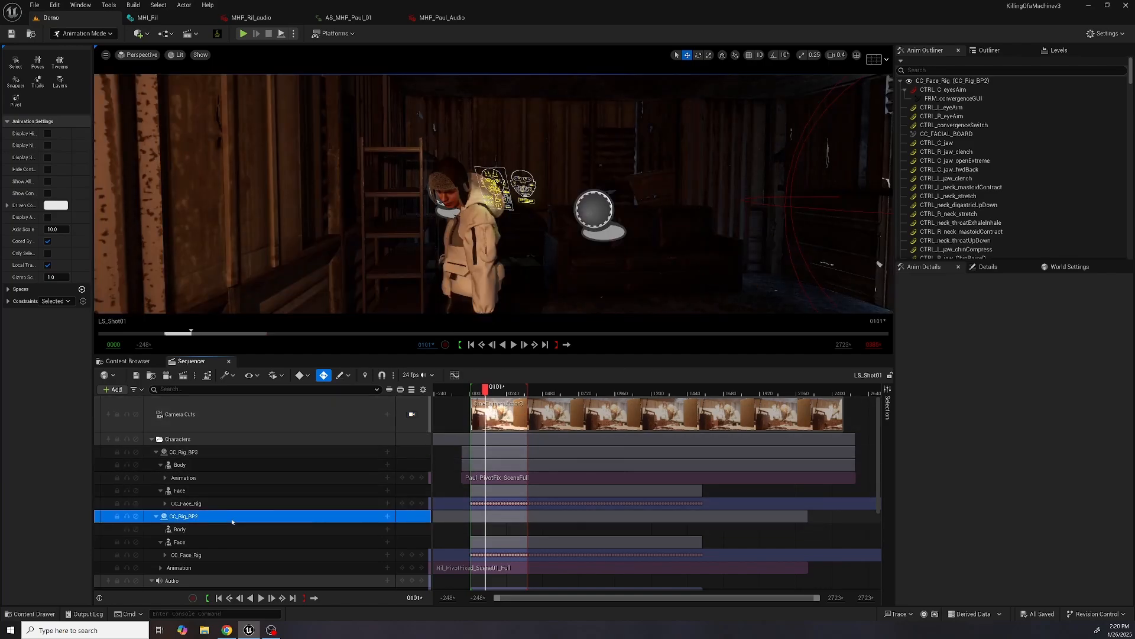
{"action": "right_click_drag", "start_coordinate": [587, 240], "coordinate": [621, 242]}
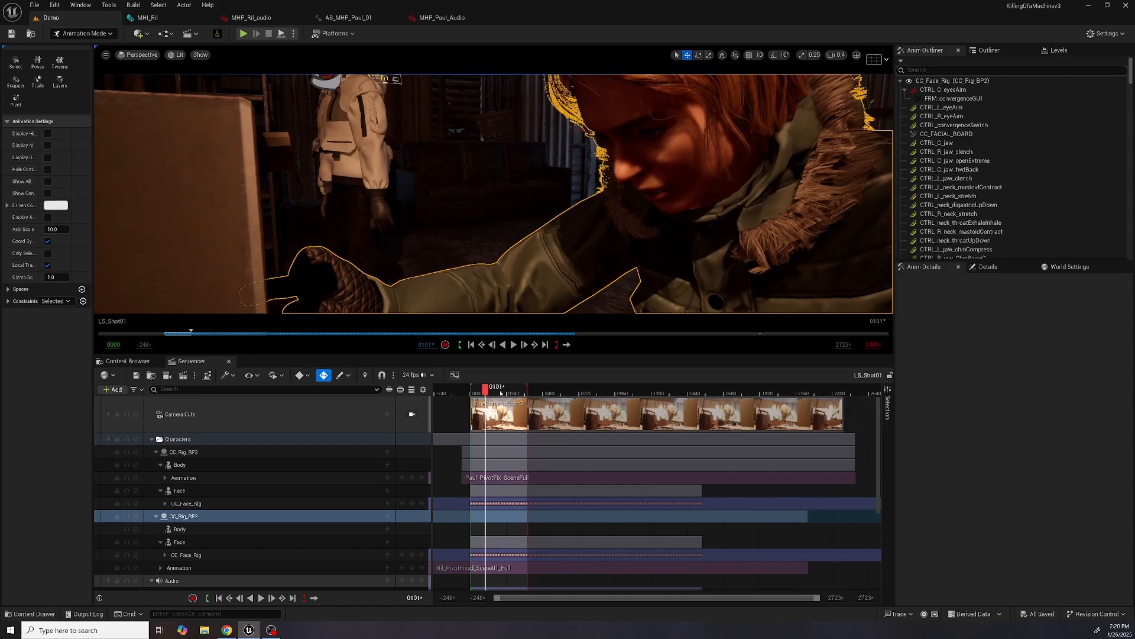
{"action": "left_click_drag", "start_coordinate": [485, 389], "coordinate": [485, 388]}
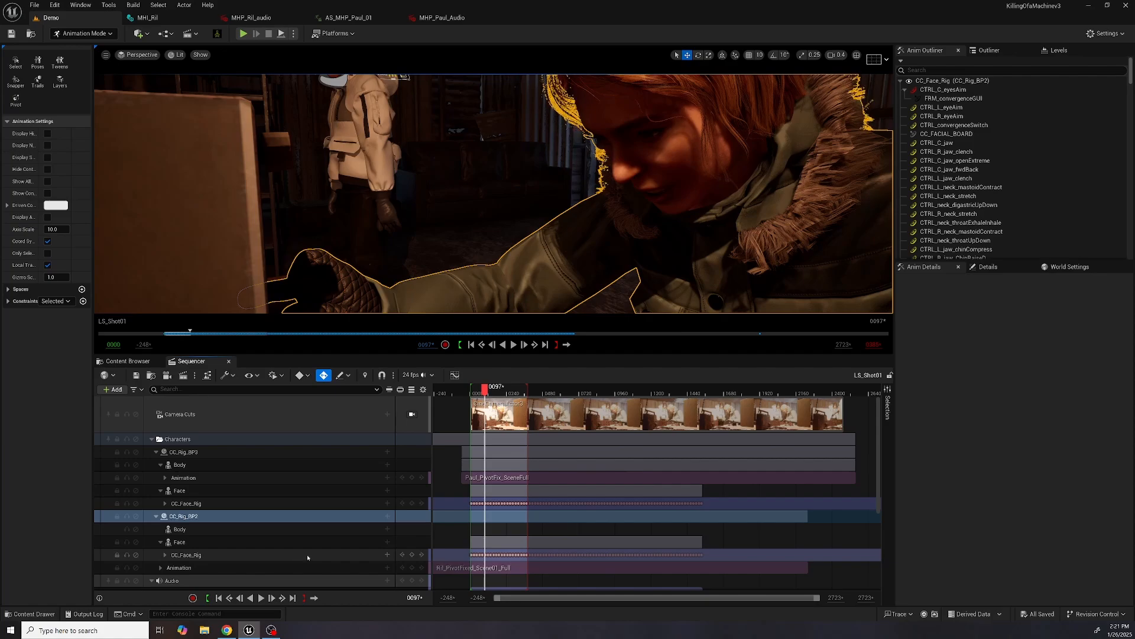
Add an Additive section to the CC_Face_Rig track of CC_Rig_BP2 and expand the new layer's controls.
{"action": "left_click", "coordinate": [388, 555]}
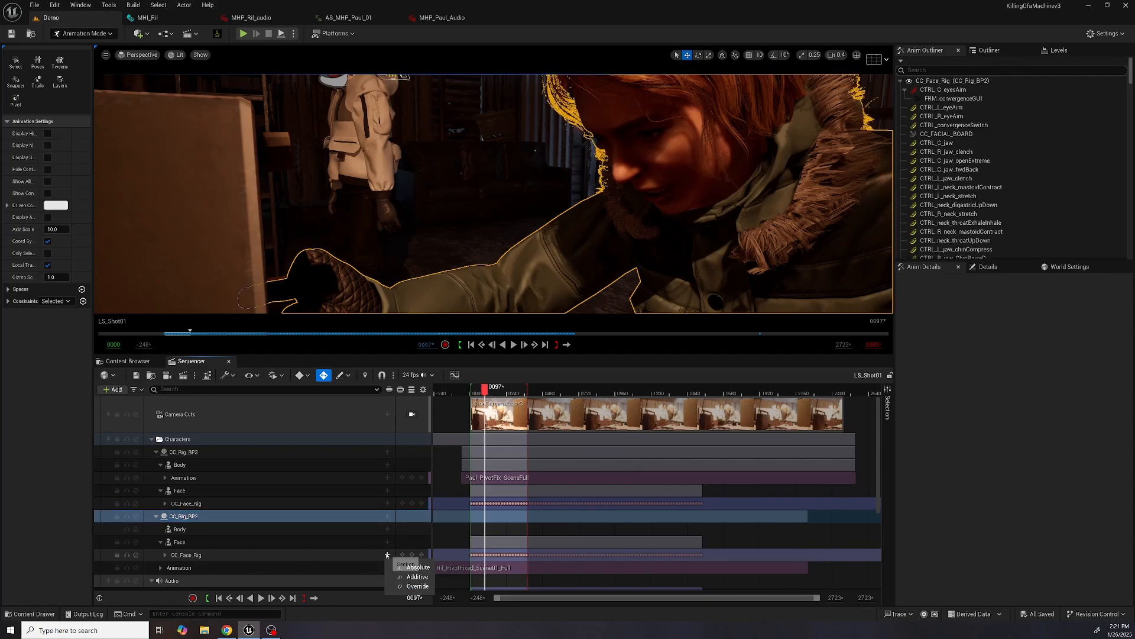
{"action": "left_click", "coordinate": [419, 577]}
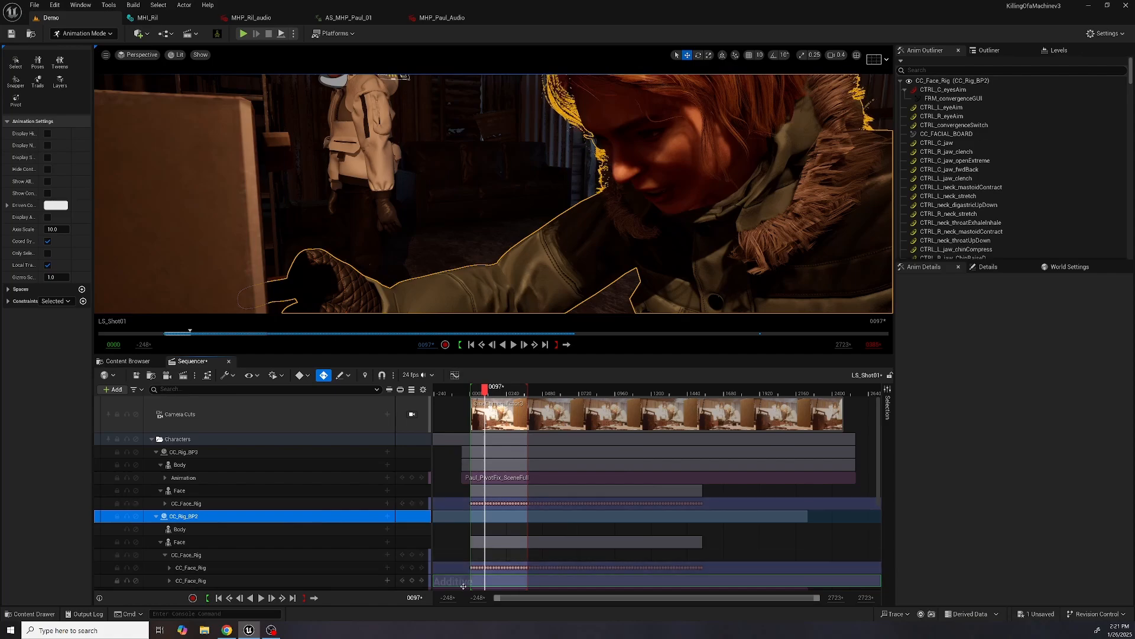
{"action": "left_click", "coordinate": [426, 581]}
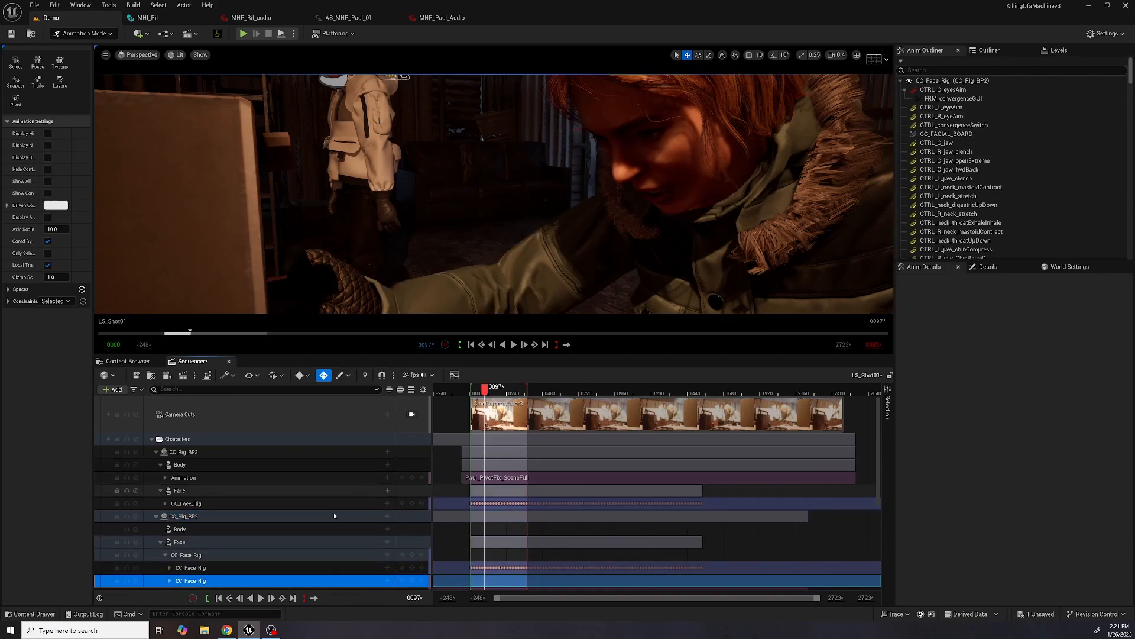
{"action": "left_click", "coordinate": [169, 580]}
{"action": "scroll", "coordinate": [292, 540], "scroll_direction": "down", "scroll_amount": 5}
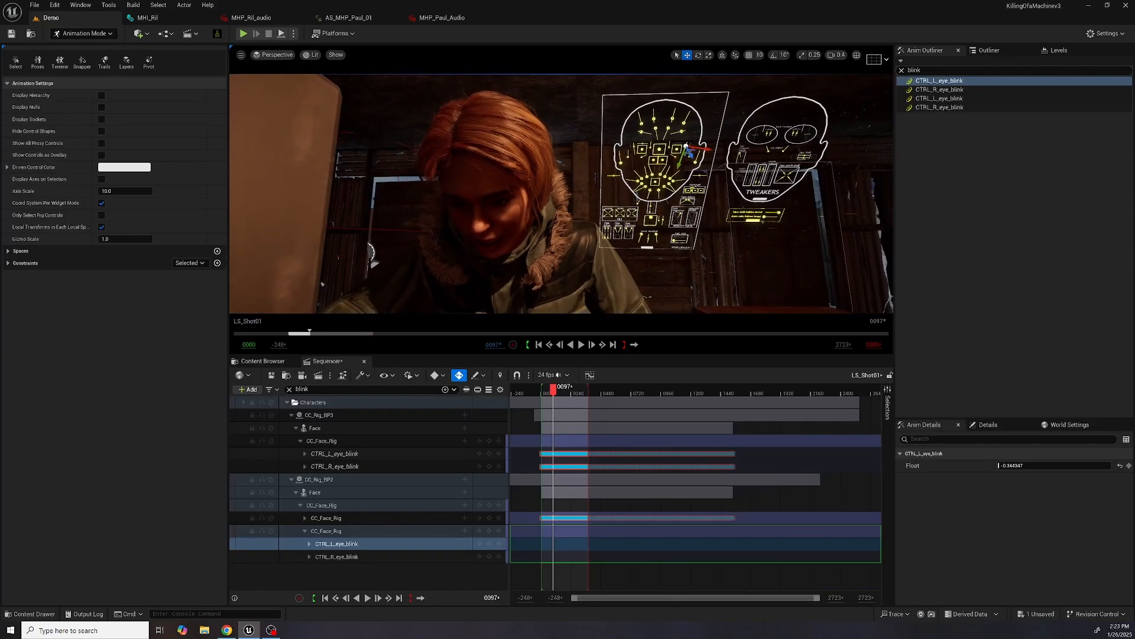
Key CTRL_L_eye_blink and CTRL_R_eye_blink at frame 47 on the additive layer of CC_Rig_BP2's face rig.
{"action": "left_click_drag", "start_coordinate": [553, 388], "coordinate": [547, 394]}
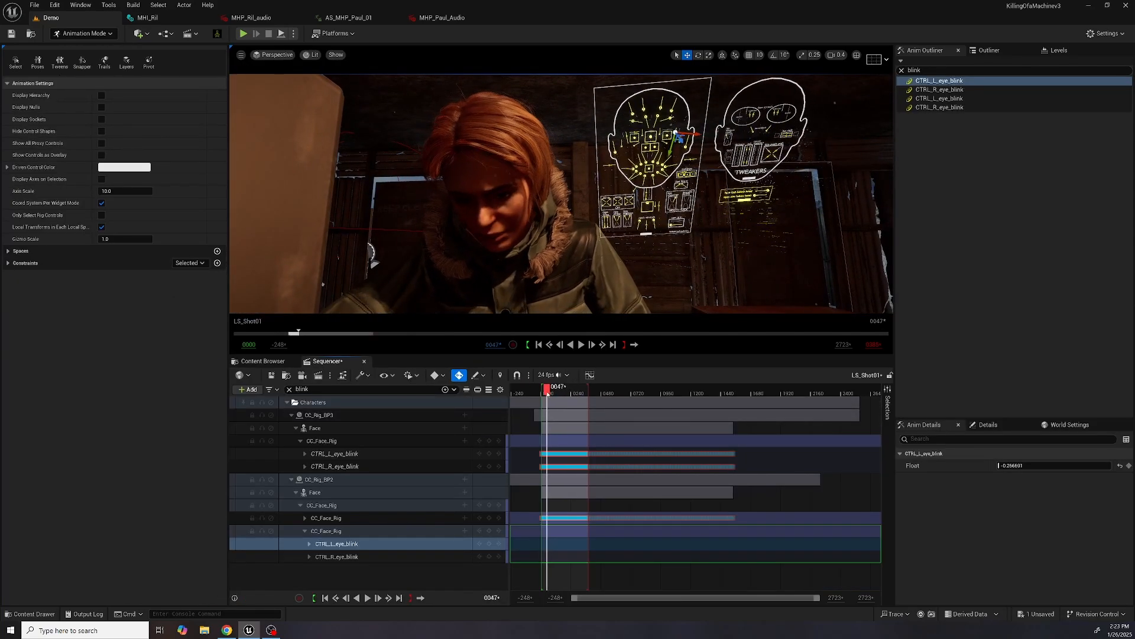
{"action": "left_click", "coordinate": [489, 543]}
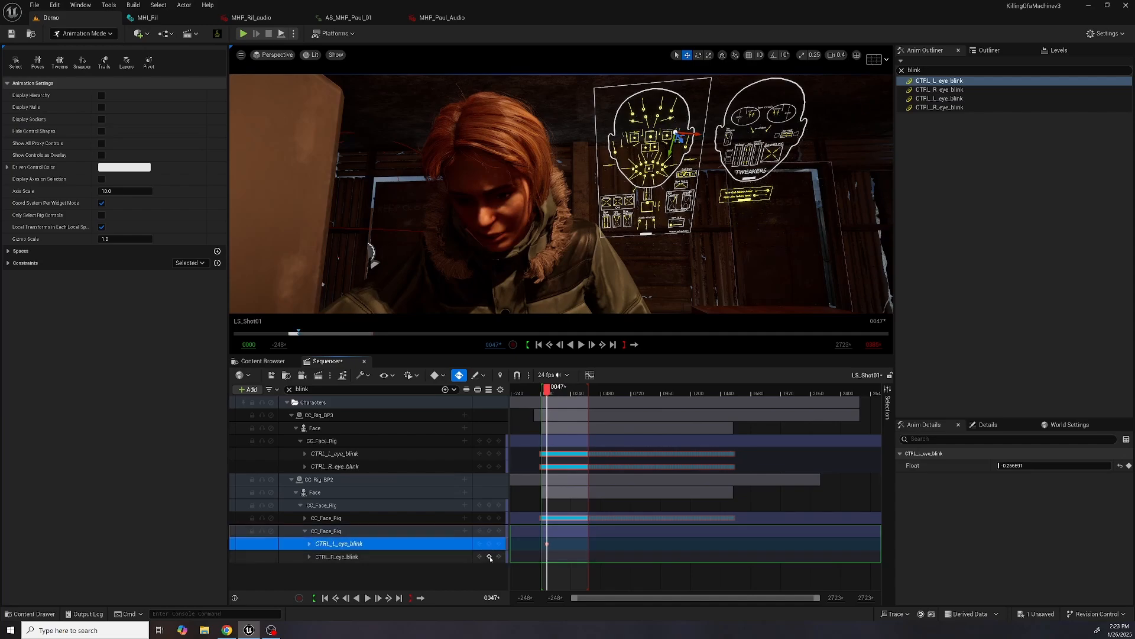
{"action": "left_click", "coordinate": [548, 395]}
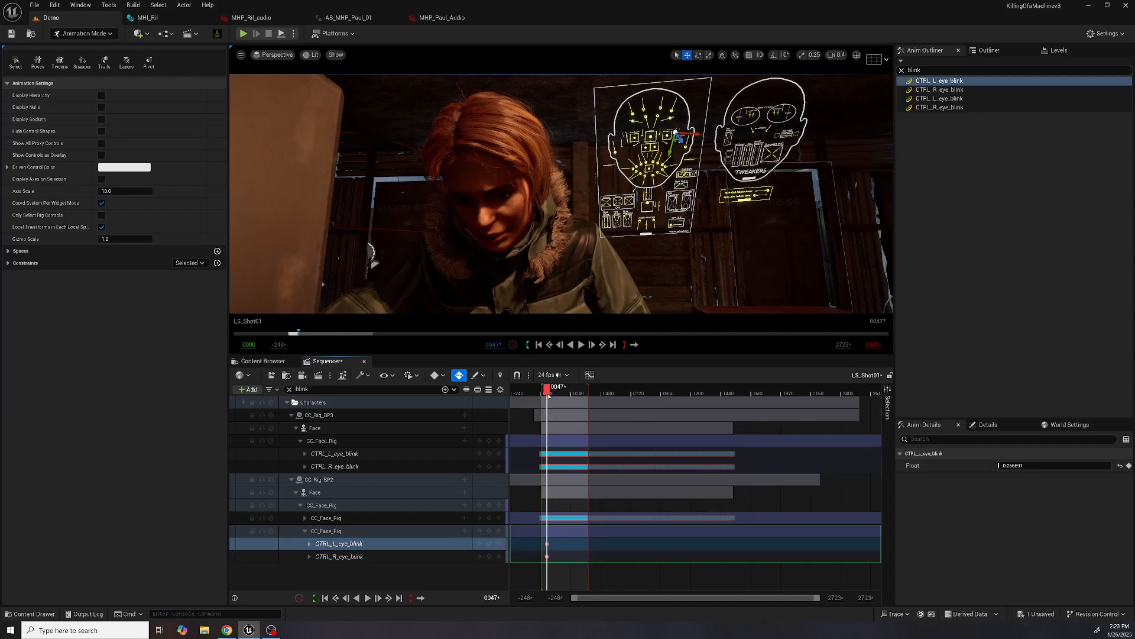
At frame 80, set the additive CTRL_L_eye_blink and CTRL_R_eye_blink values to 1 to close both eyes.
{"action": "left_click_drag", "start_coordinate": [548, 395], "coordinate": [551, 396]}
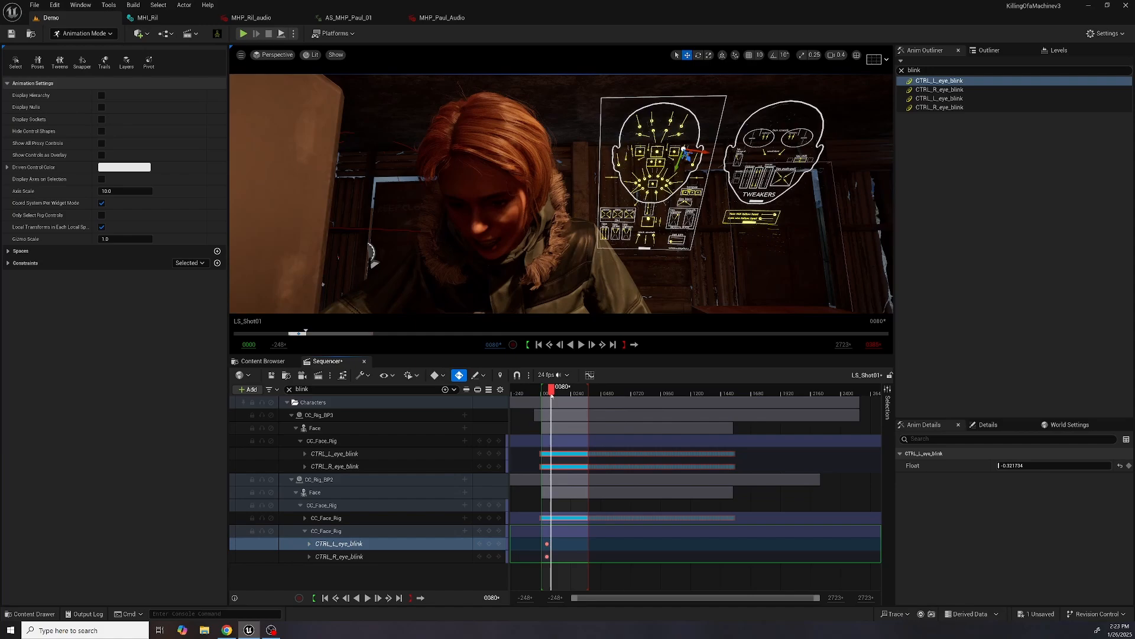
{"action": "left_click_drag", "start_coordinate": [817, 601], "coordinate": [627, 598]}
{"action": "left_click", "coordinate": [308, 544]}
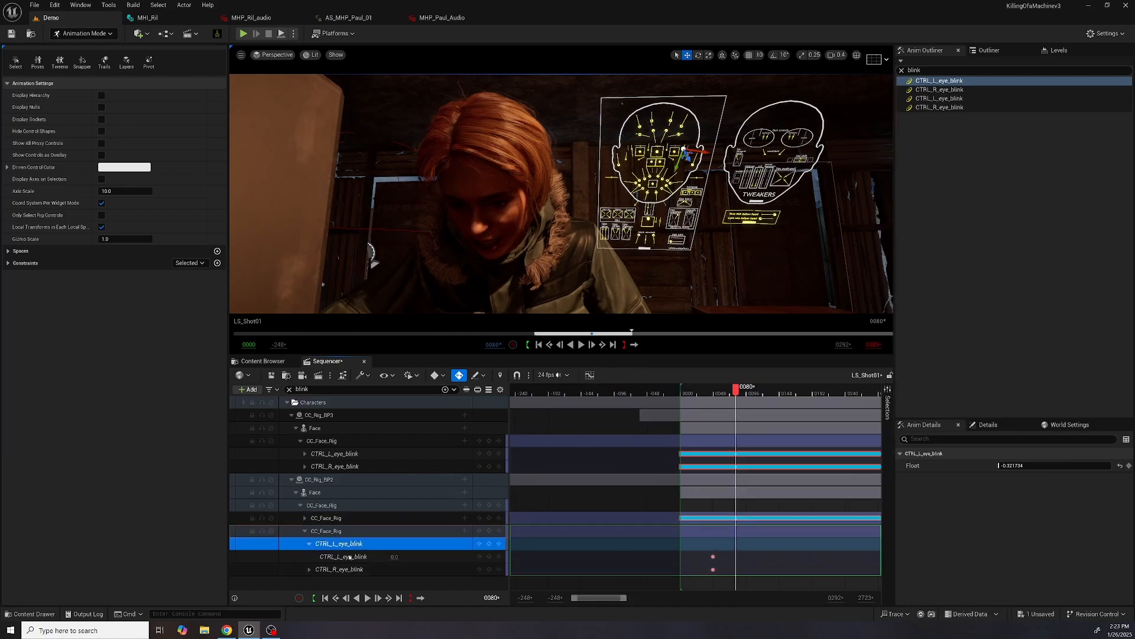
{"action": "left_click", "coordinate": [394, 556]}
{"action": "type", "text": "1"}
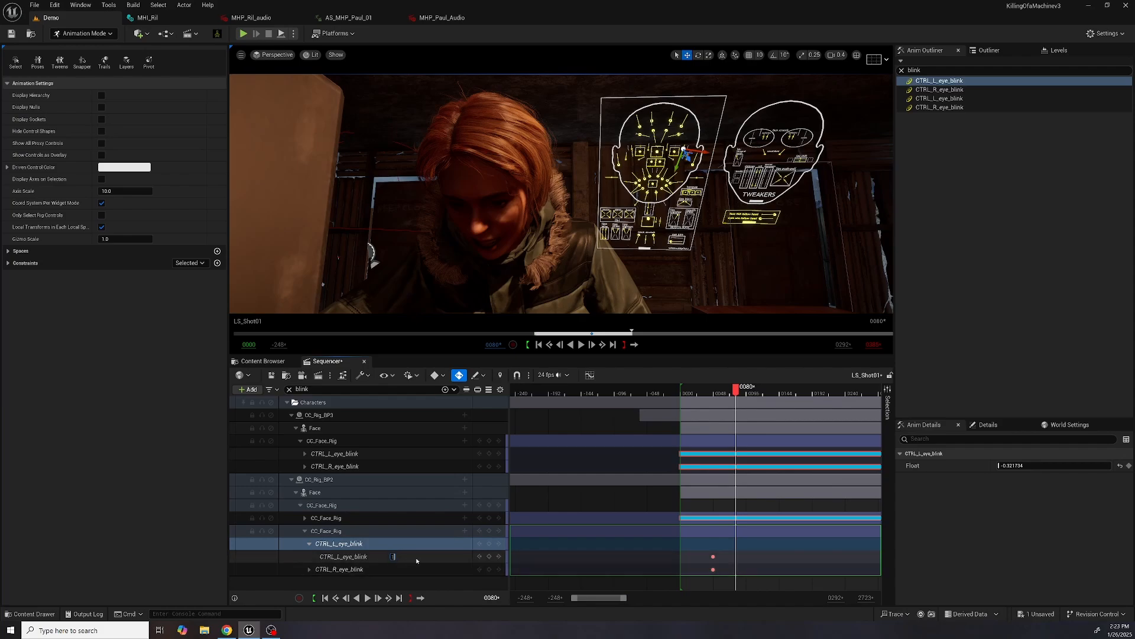
{"action": "left_click", "coordinate": [419, 557]}
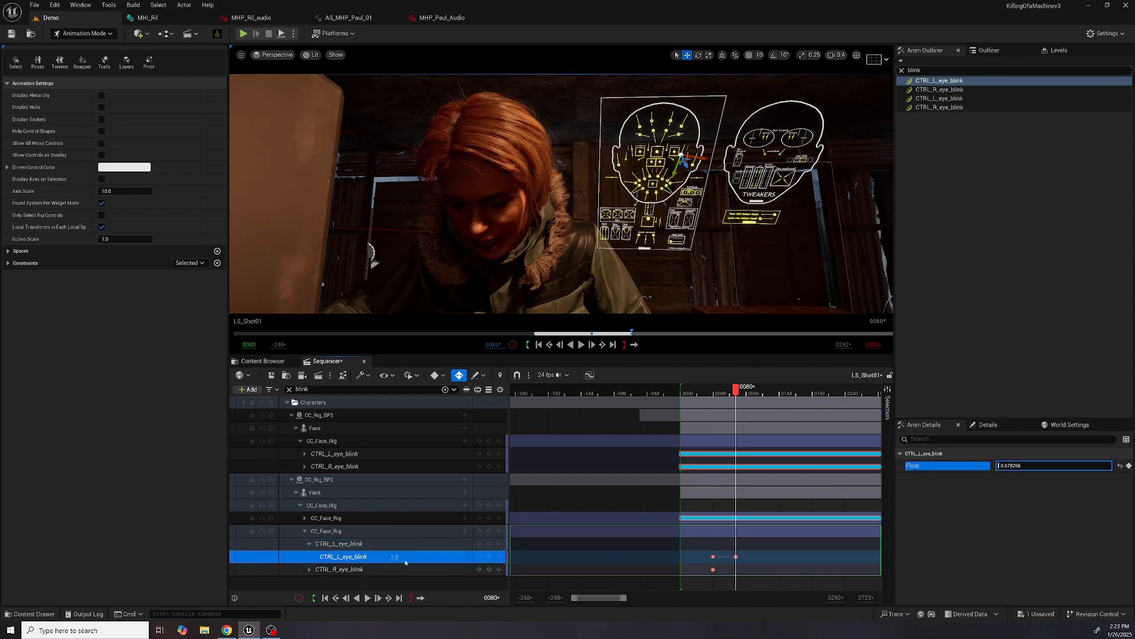
{"action": "left_click", "coordinate": [309, 570]}
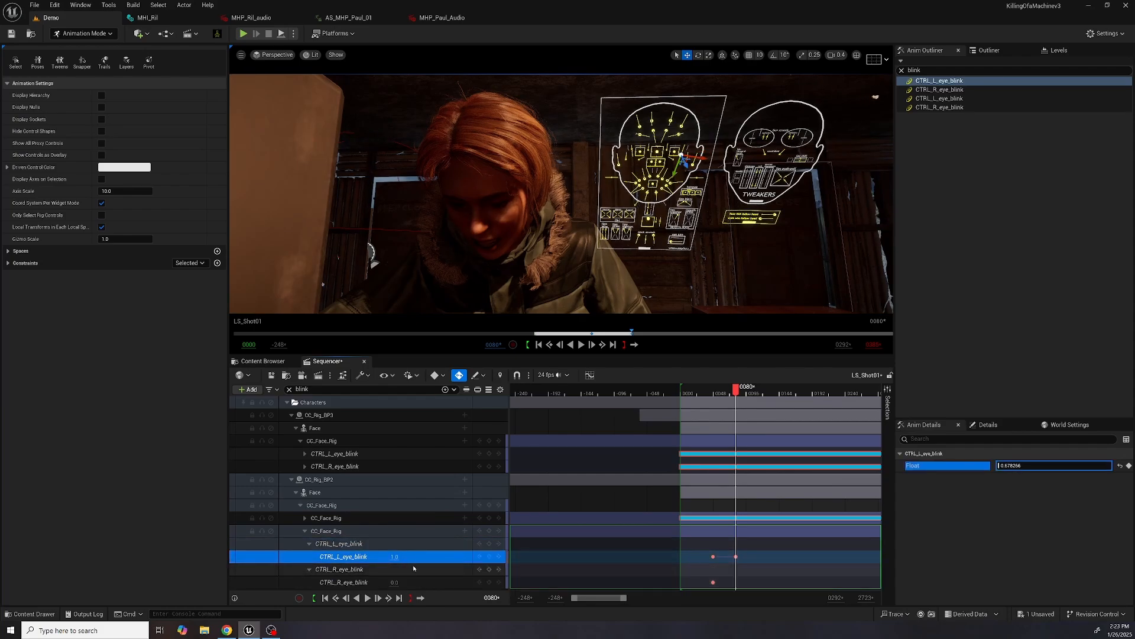
{"action": "left_click", "coordinate": [396, 582]}
{"action": "type", "text": "1"}
{"action": "key", "text": "Return"}
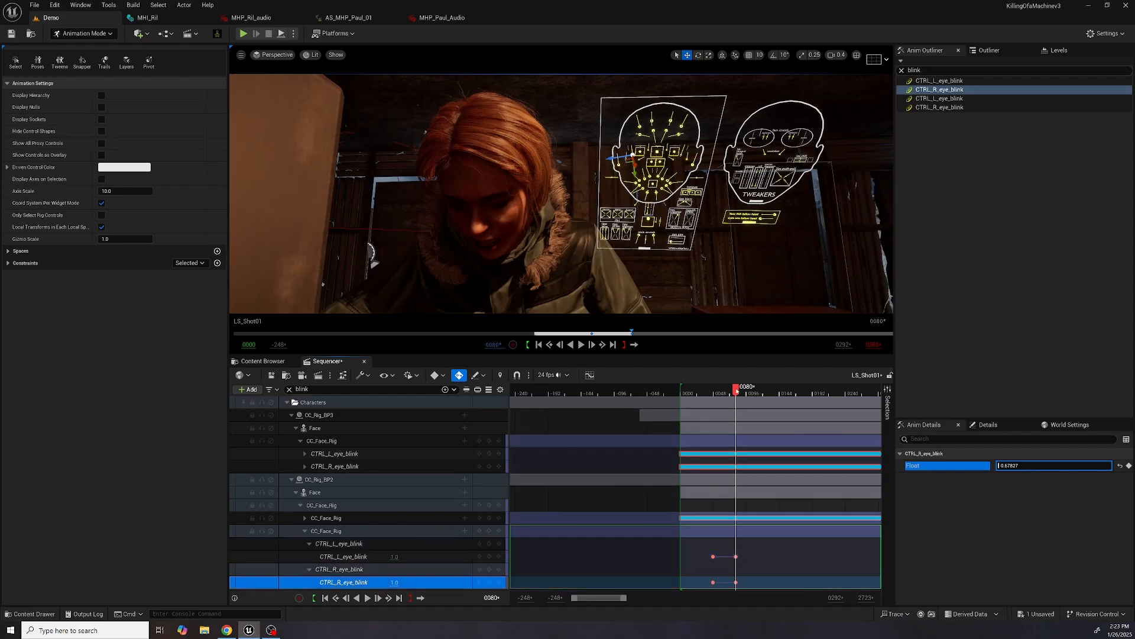
At frame 88, set the additive CTRL_L_eye_blink and CTRL_R_eye_blink values to 0 to reopen the eyes.
{"action": "left_click_drag", "start_coordinate": [736, 391], "coordinate": [742, 390]}
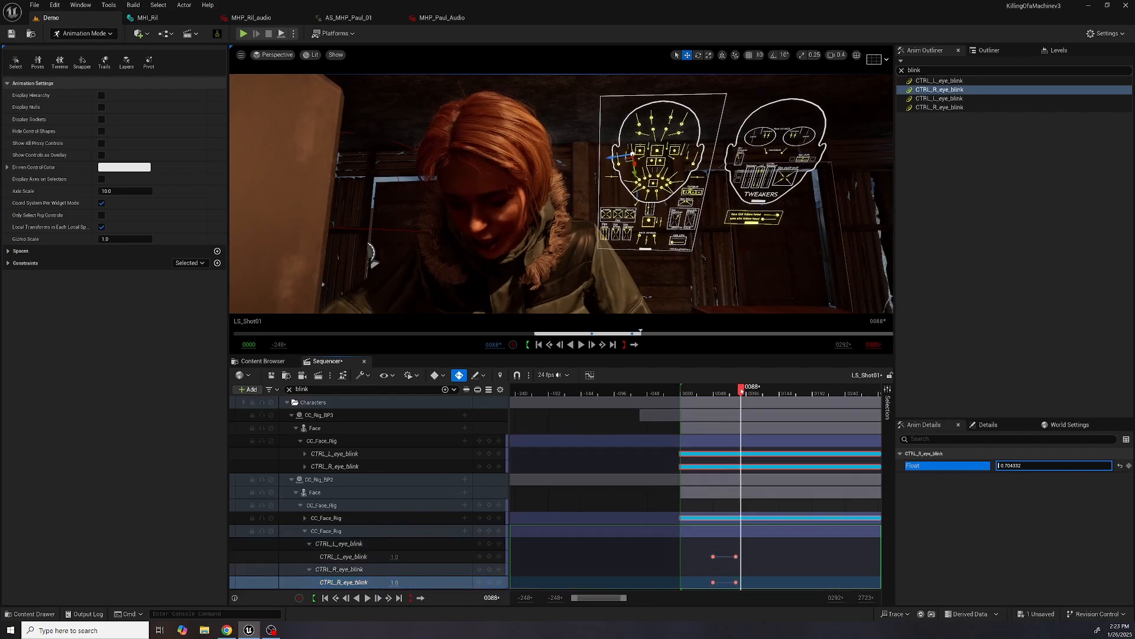
{"action": "left_click", "coordinate": [395, 556]}
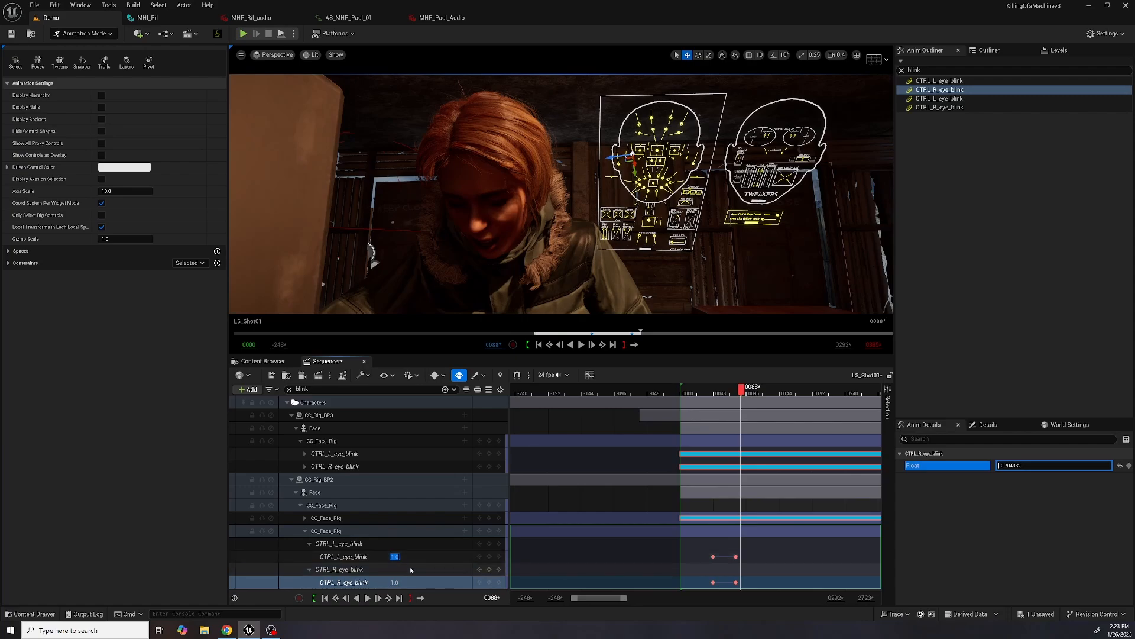
{"action": "type", "text": "0"}
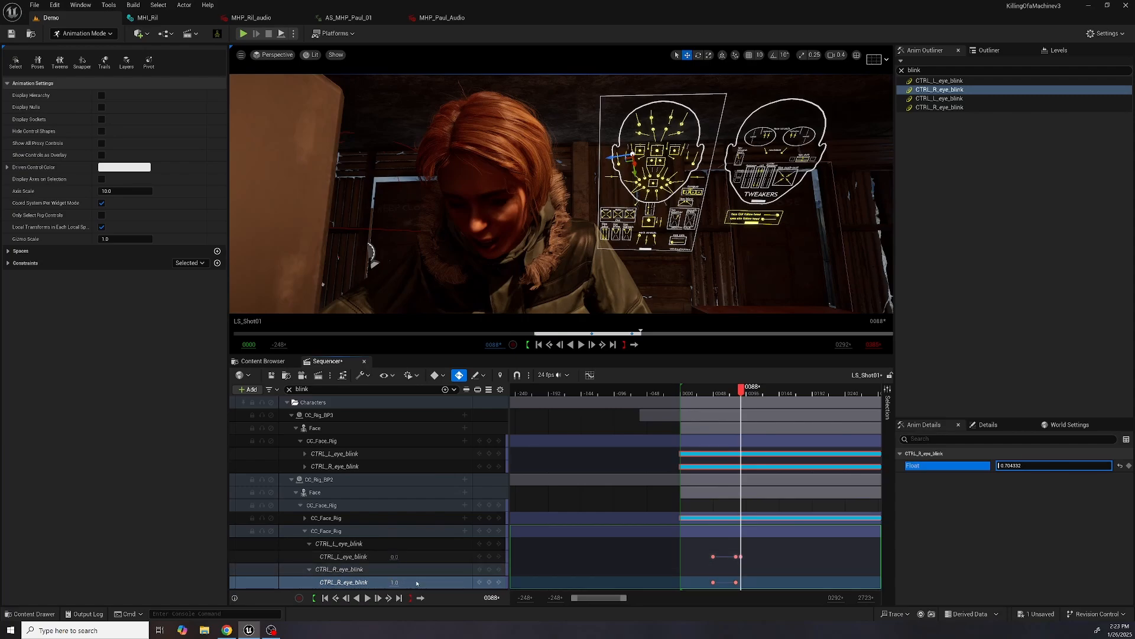
{"action": "key", "text": "Return"}
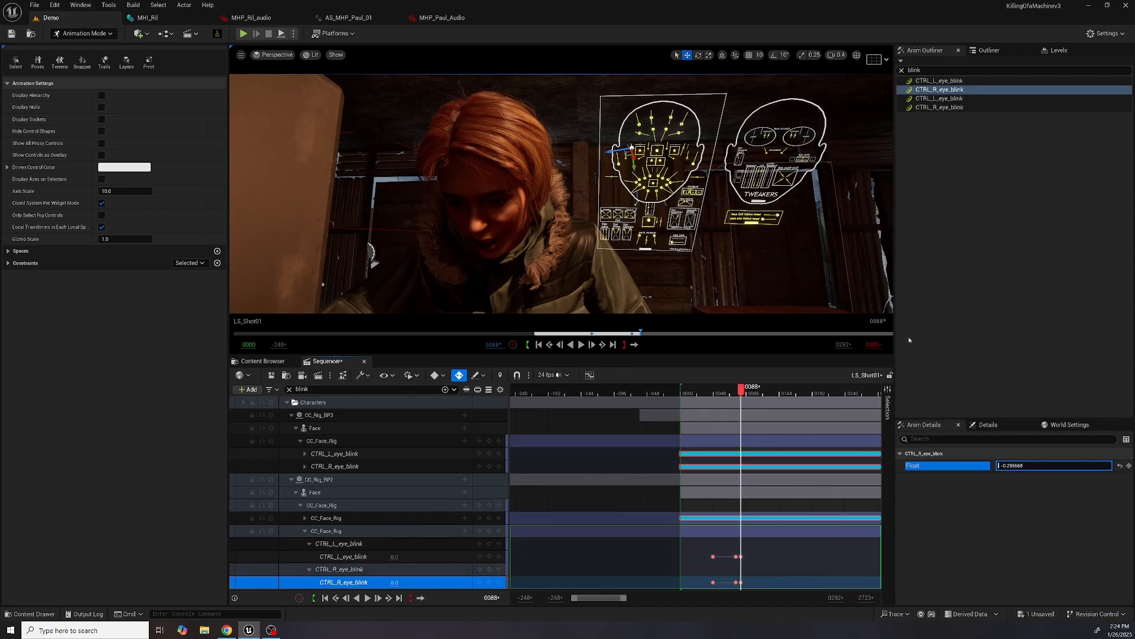
Widen the viewport, frame the character's face closely, and play the blink from frame 46 to judge its speed.
{"action": "left_click_drag", "start_coordinate": [895, 334], "coordinate": [1041, 334]}
{"action": "right_click_drag", "start_coordinate": [887, 248], "coordinate": [828, 272]}
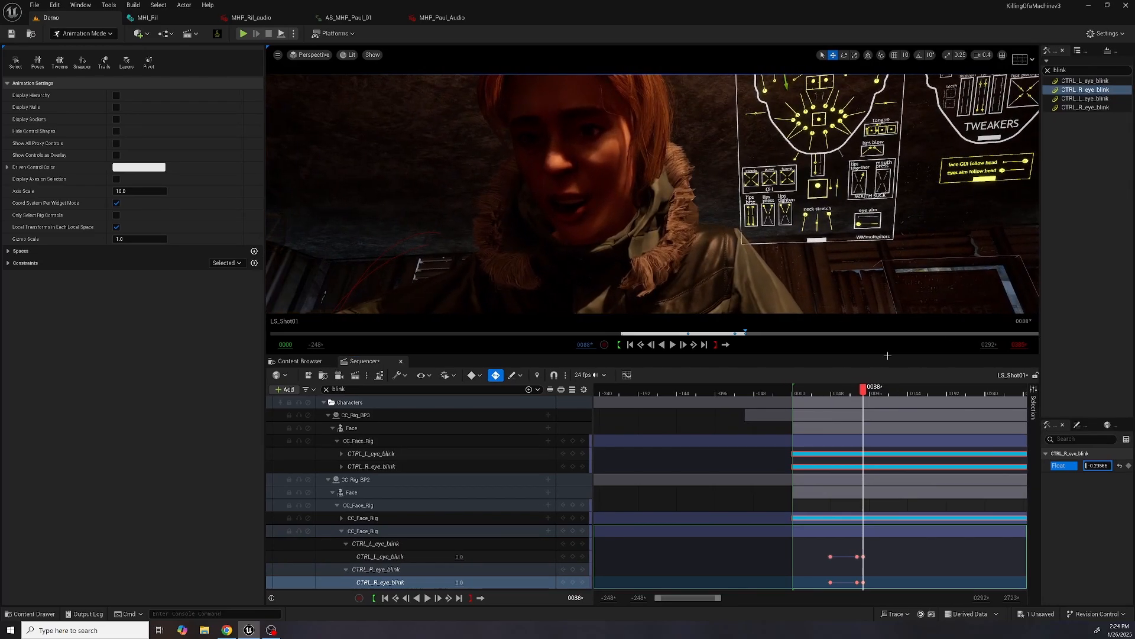
{"action": "left_click_drag", "start_coordinate": [866, 393], "coordinate": [829, 401]}
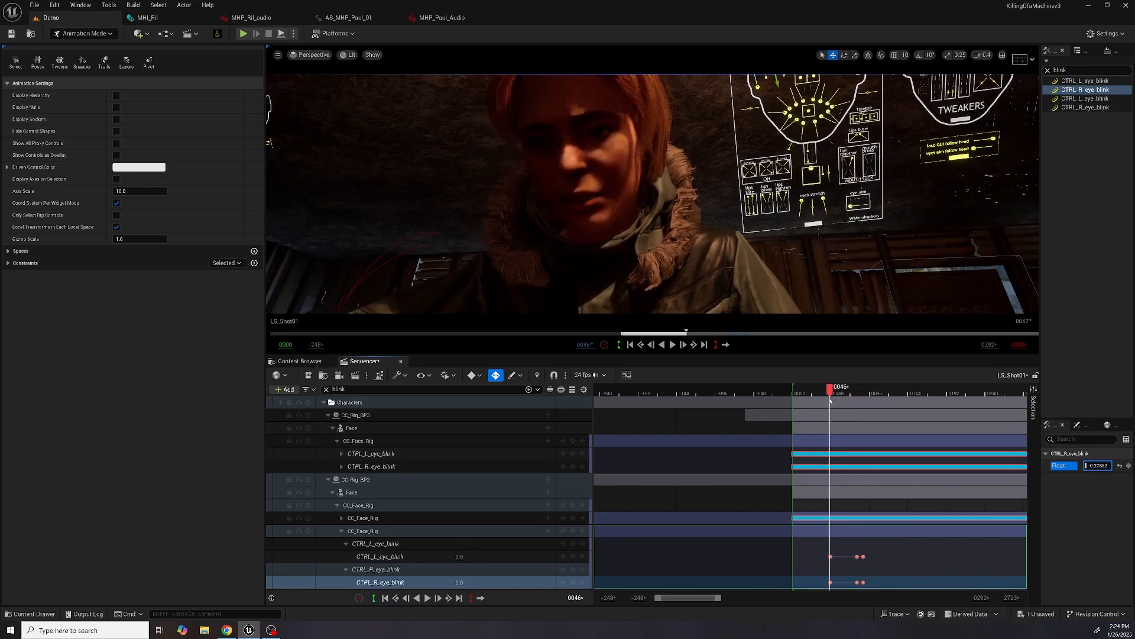
{"action": "key", "text": "space"}
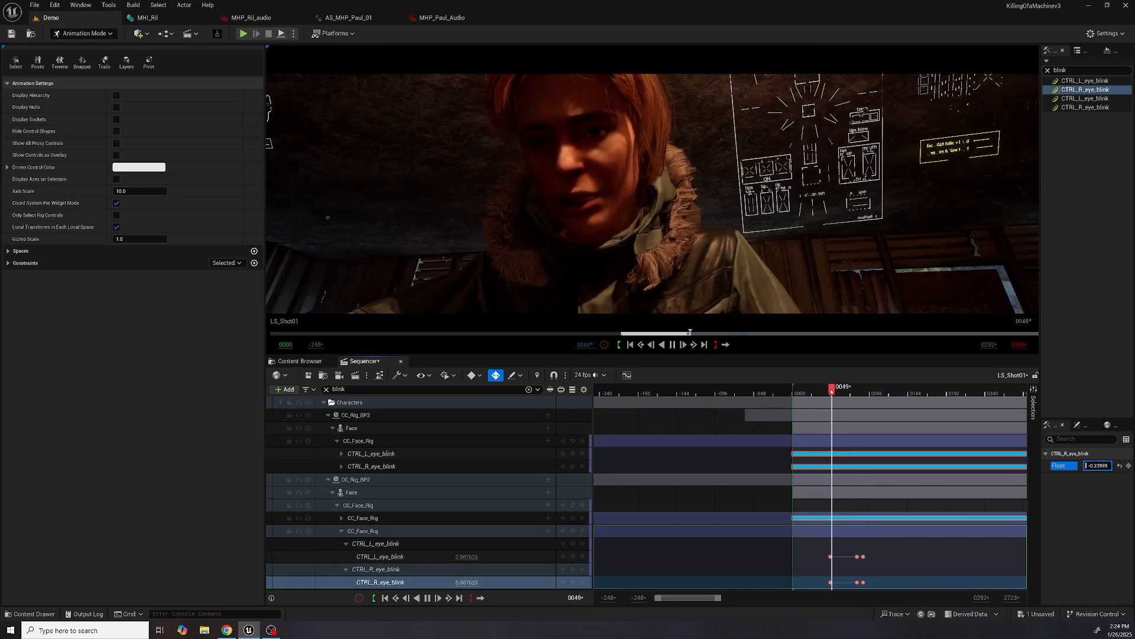
{"action": "key", "text": "space"}
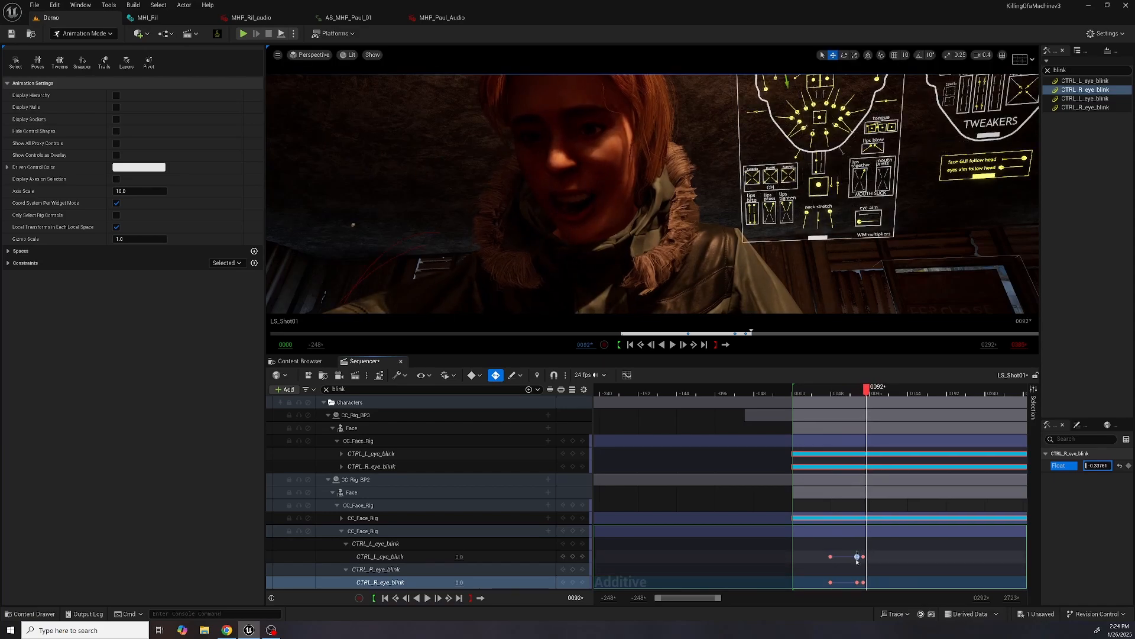
Move both eyes' last two blink keys earlier, to about frames 53 and 60, and replay the blink.
{"action": "left_click_drag", "start_coordinate": [872, 584], "coordinate": [842, 566]}
{"action": "key", "text": "space"}
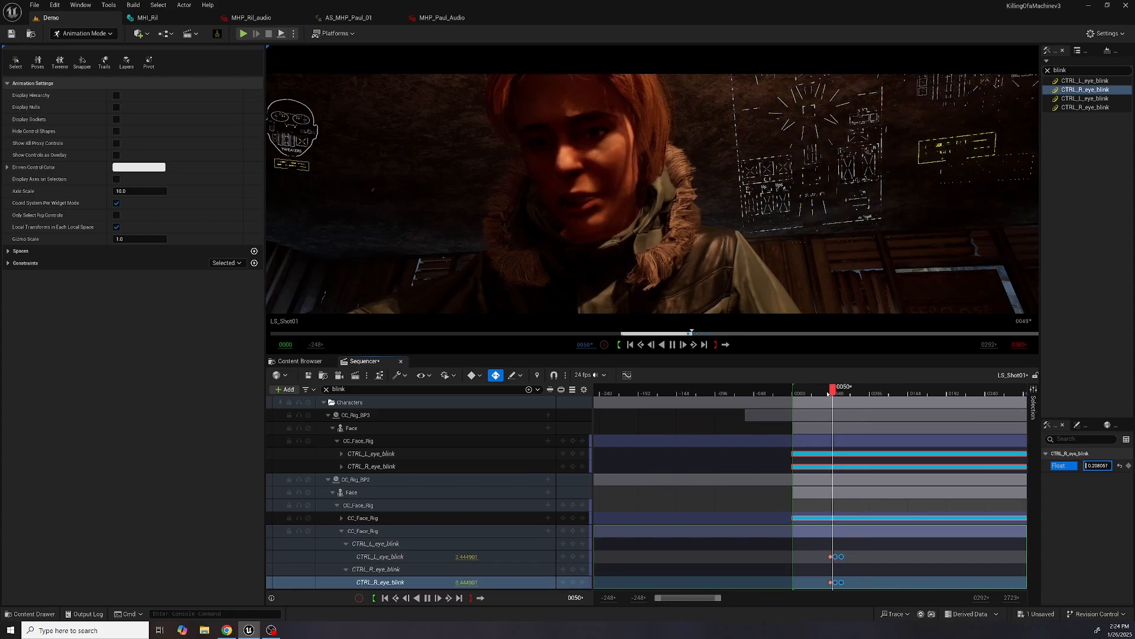
{"action": "key", "text": "space"}
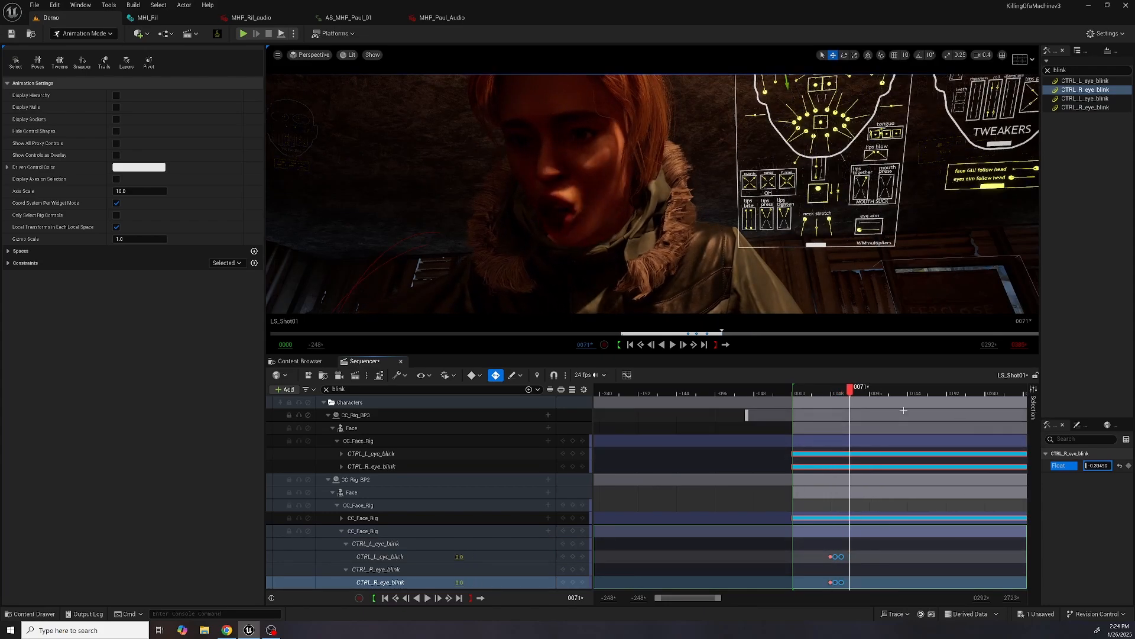
Speed up the blink further by moving both eyes' last two keys to about frames 50 and 52, replaying it between adjustments.
{"action": "left_click_drag", "start_coordinate": [721, 599], "coordinate": [694, 596]}
{"action": "left_click_drag", "start_coordinate": [765, 395], "coordinate": [806, 395]}
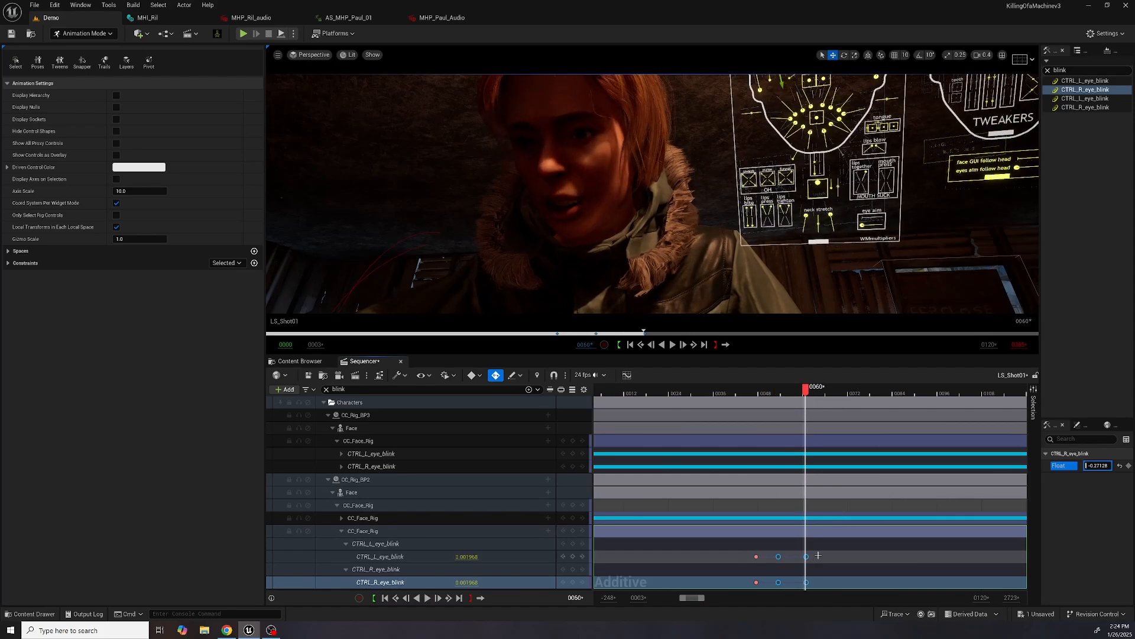
{"action": "left_click_drag", "start_coordinate": [813, 550], "coordinate": [776, 557]}
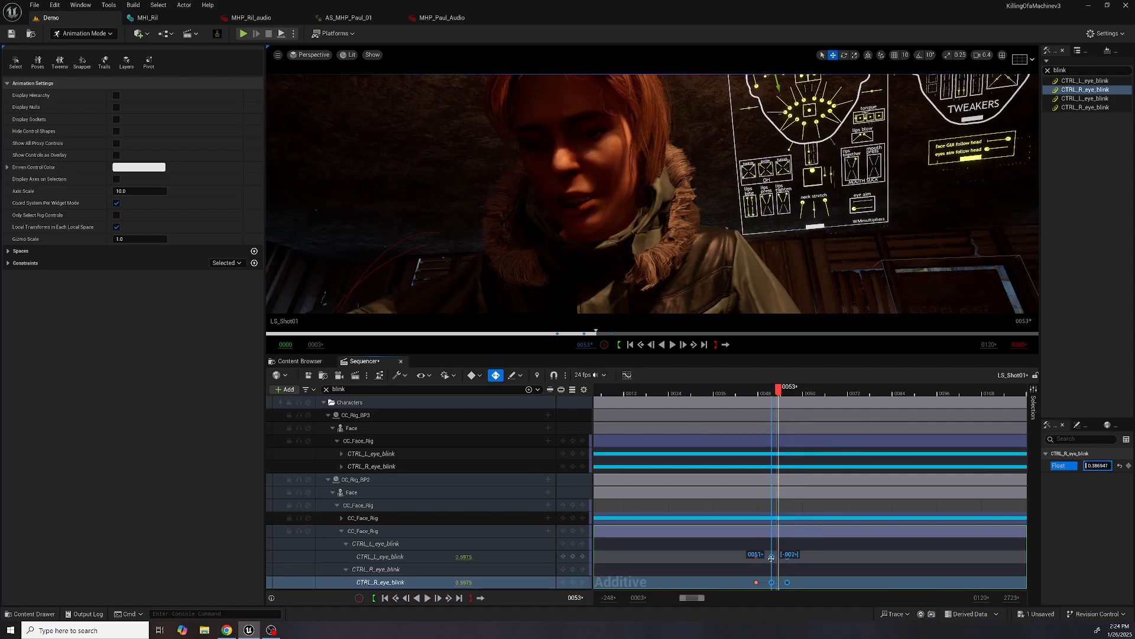
{"action": "left_click", "coordinate": [746, 392]}
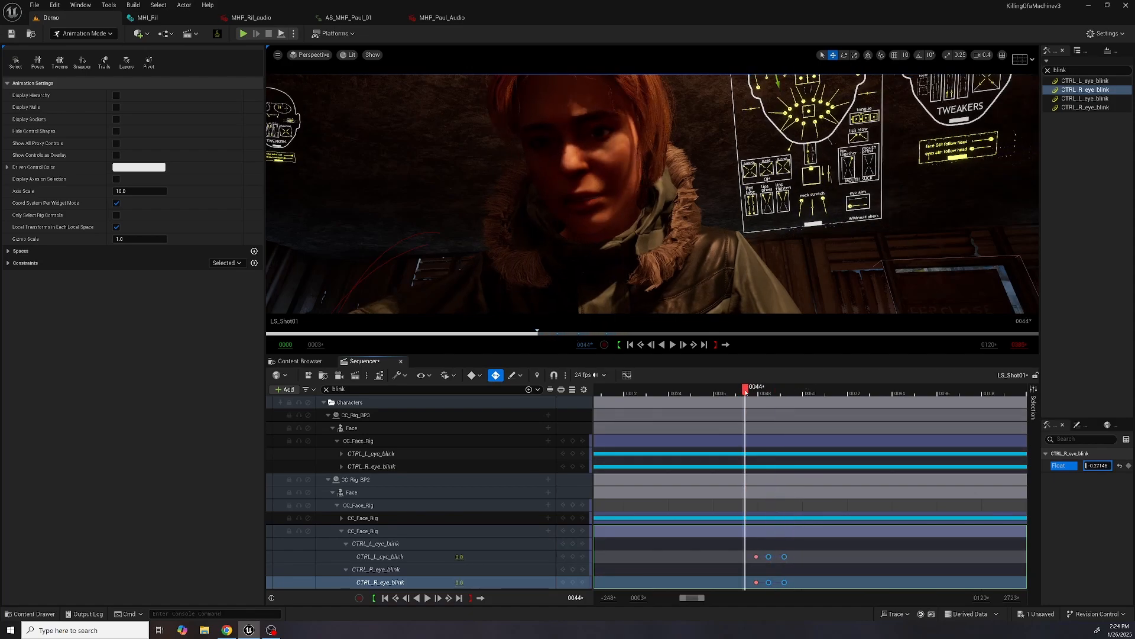
{"action": "key", "text": "space"}
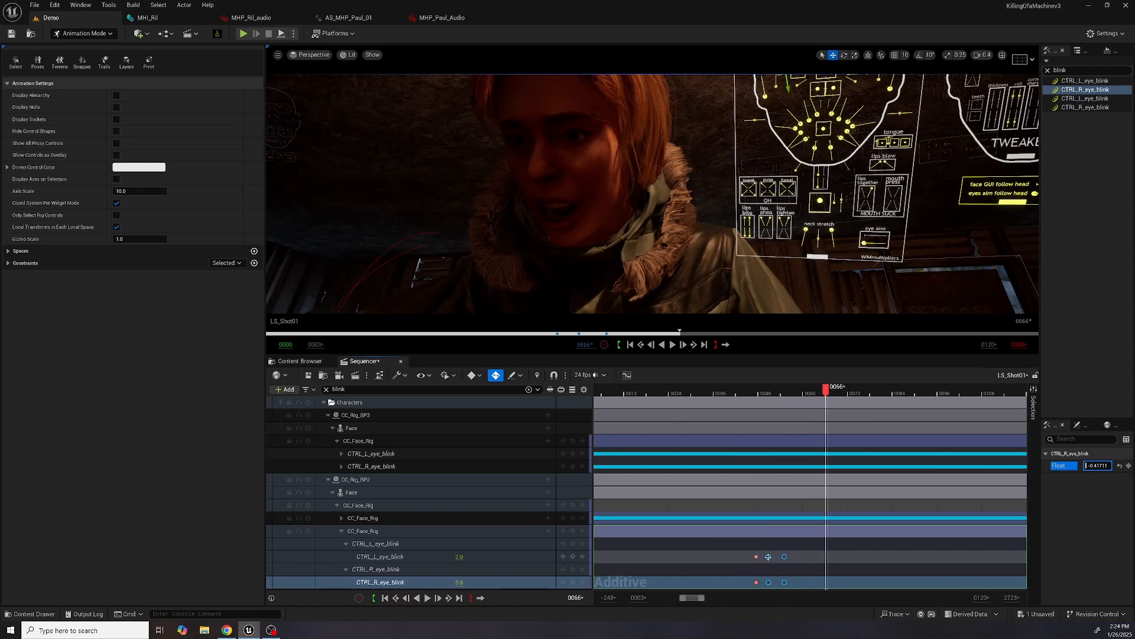
{"action": "mouse_move", "coordinate": [768, 557]}
{"action": "left_mouse_down"}
{"action": "mouse_move", "coordinate": [793, 552]}
{"action": "mouse_move", "coordinate": [780, 584]}
{"action": "mouse_move", "coordinate": [775, 559]}
{"action": "left_mouse_up"}
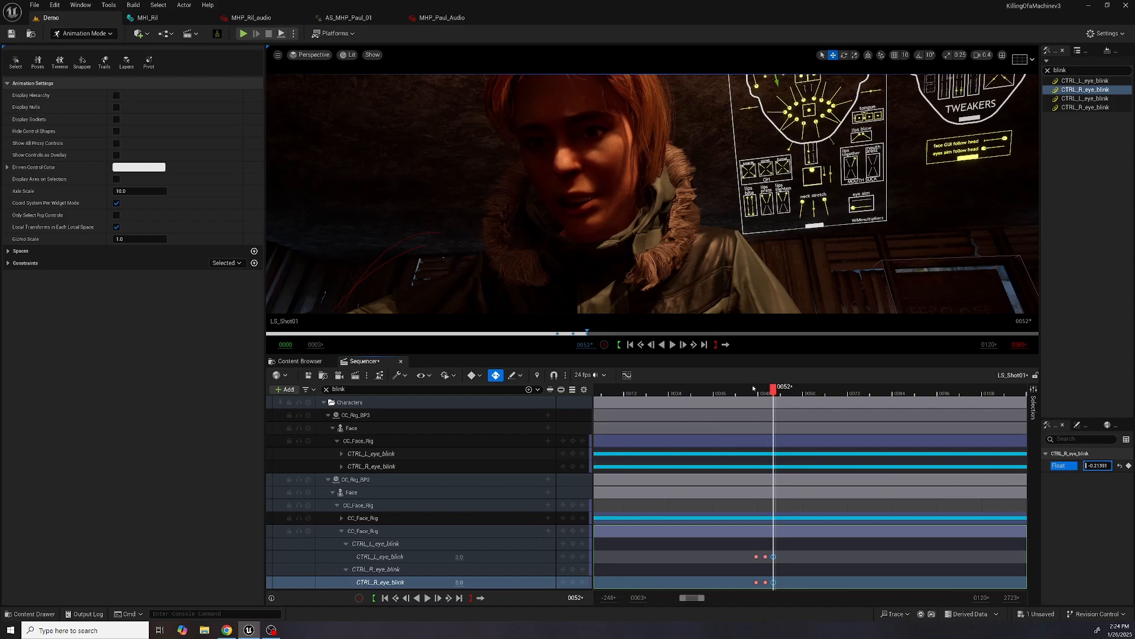
Copy all blink keys of both eyes to start again at frame 67, and play back the repeated blink.
{"action": "left_click_drag", "start_coordinate": [753, 388], "coordinate": [831, 389]}
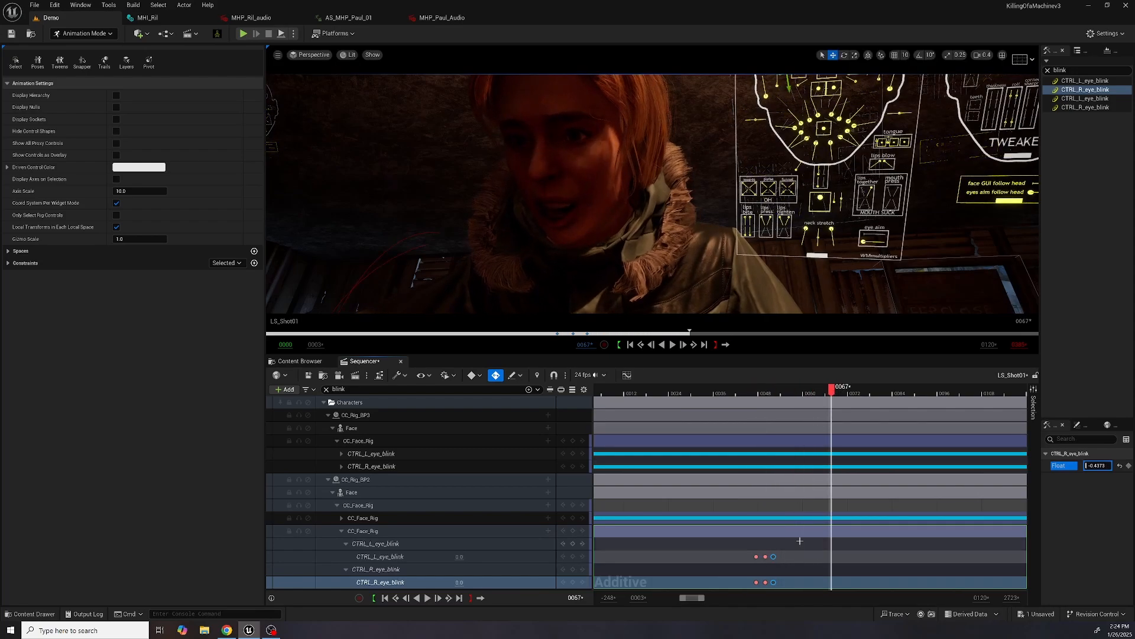
{"action": "left_click_drag", "start_coordinate": [788, 553], "coordinate": [751, 584]}
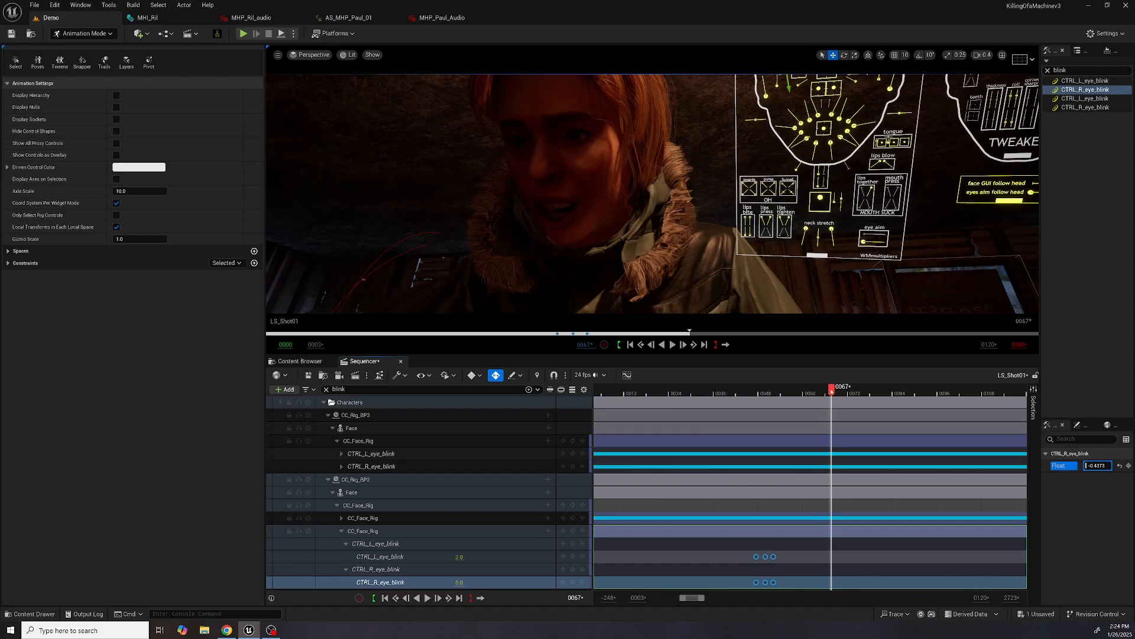
{"action": "left_click", "coordinate": [774, 393]}
{"action": "key", "text": "space"}
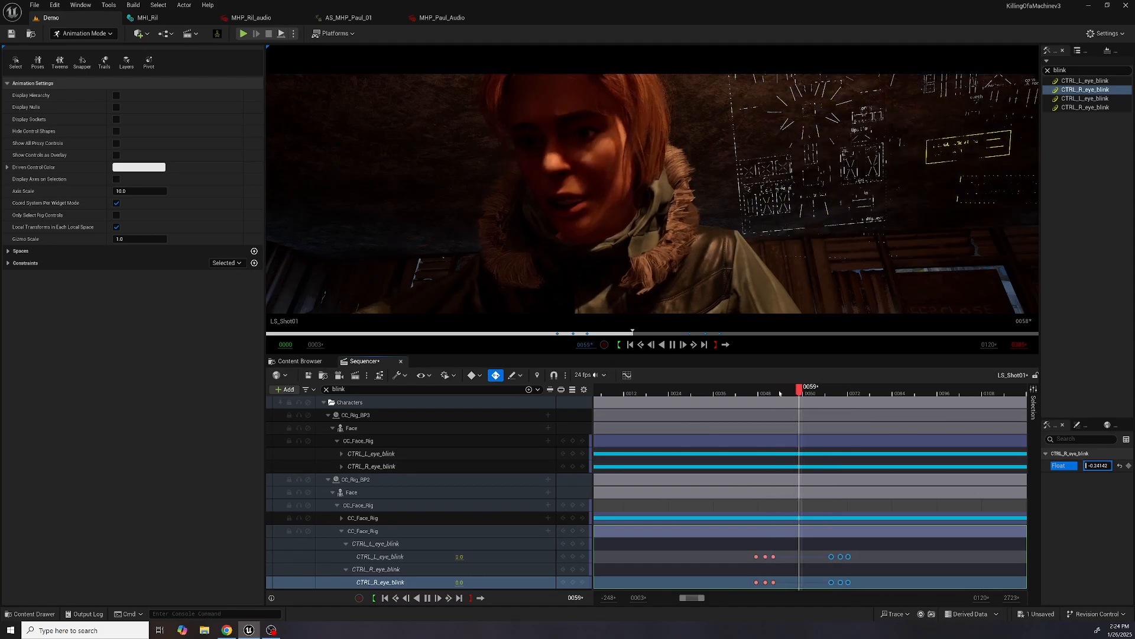
Stop playback, paste another copy of both eyes' blink keys at frame 76, and play back the close pair of blinks.
{"action": "key", "text": "space"}
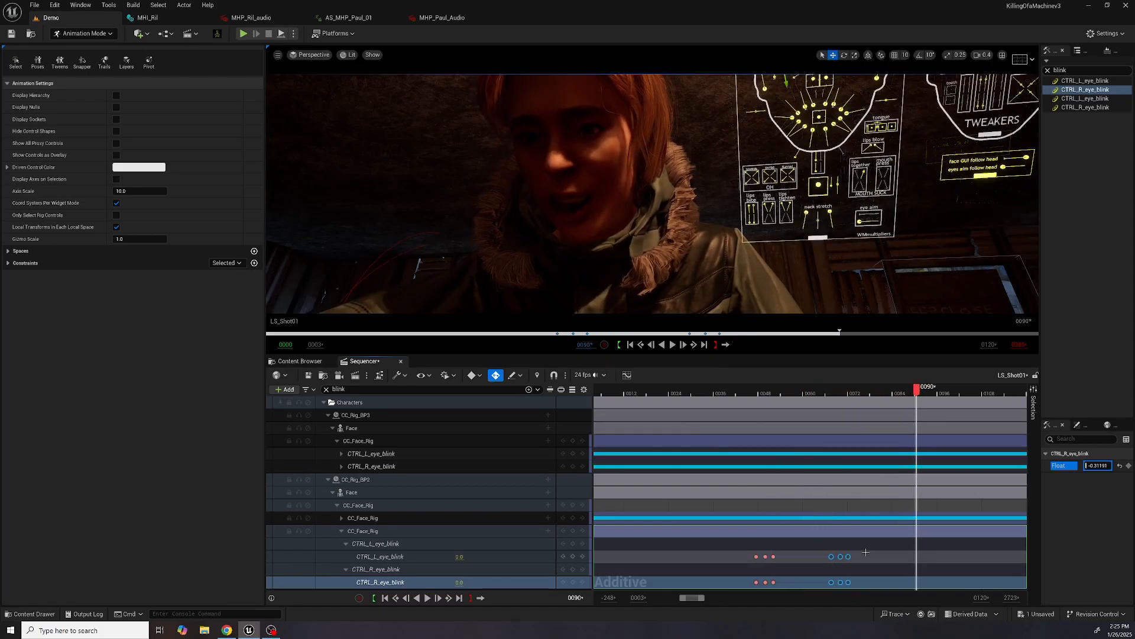
{"action": "left_click_drag", "start_coordinate": [865, 551], "coordinate": [828, 585]}
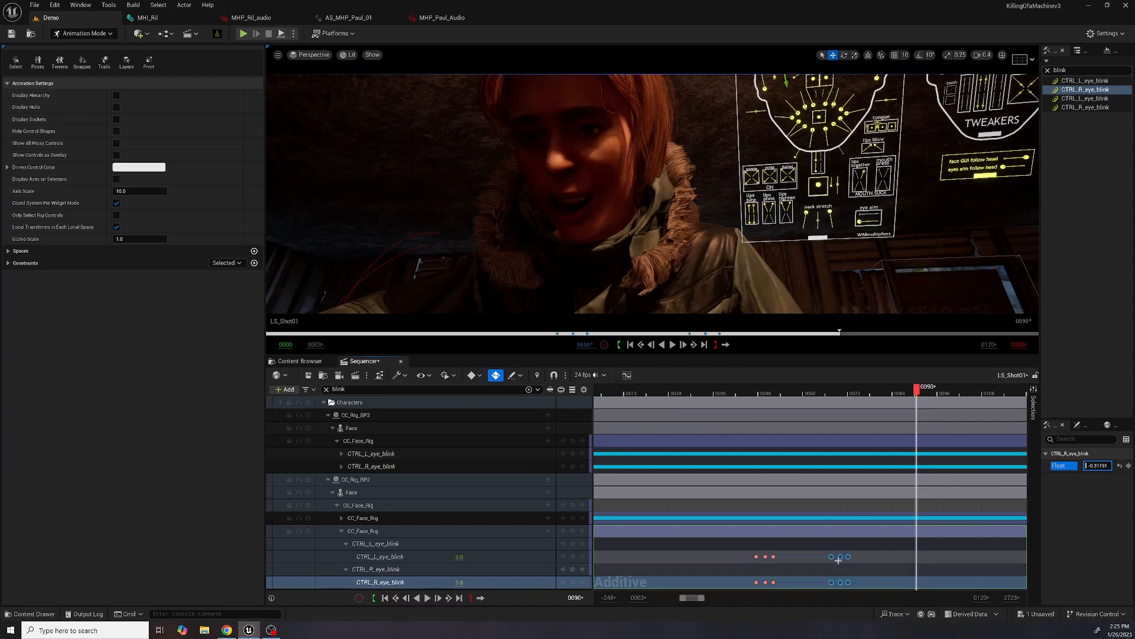
{"action": "left_click_drag", "start_coordinate": [880, 394], "coordinate": [864, 393]}
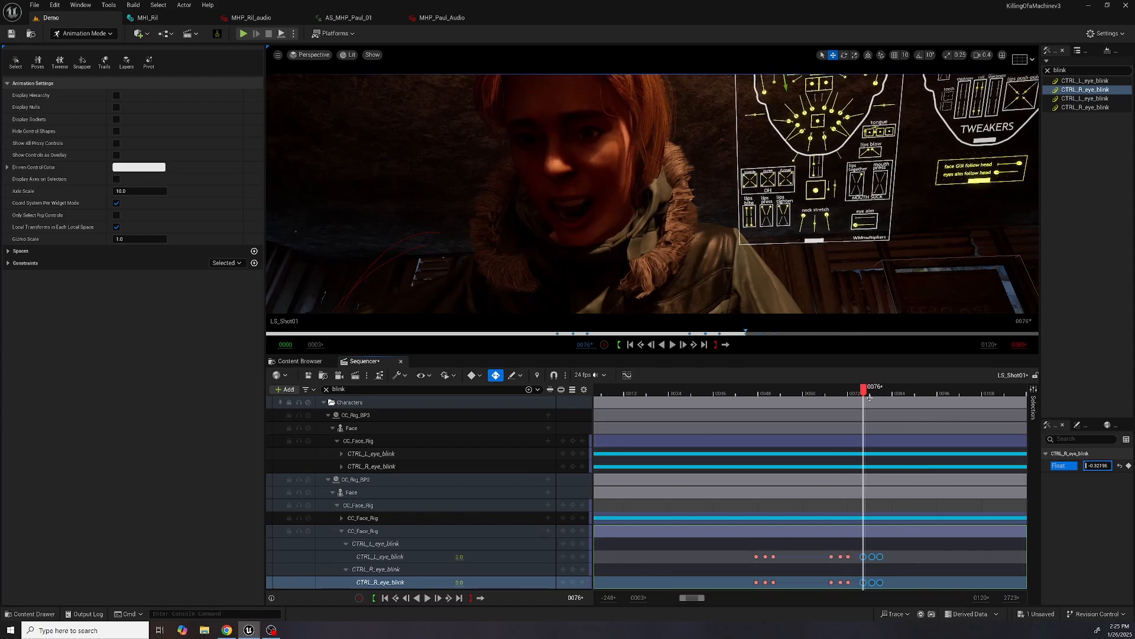
{"action": "left_click", "coordinate": [818, 392]}
{"action": "key", "text": "space"}
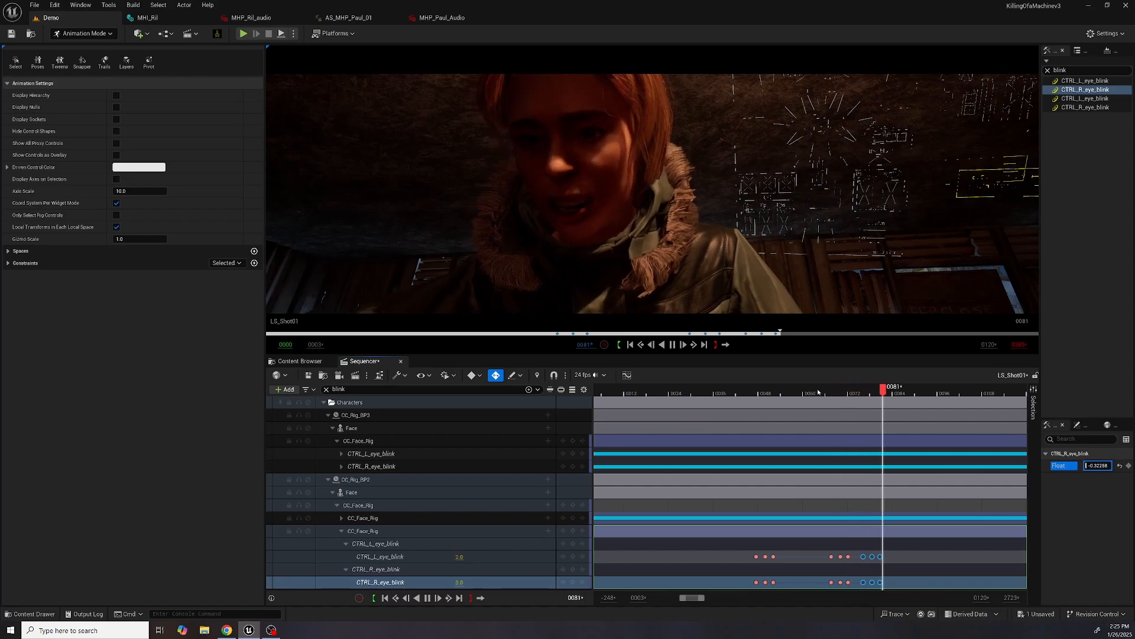
{"action": "key", "text": "space"}
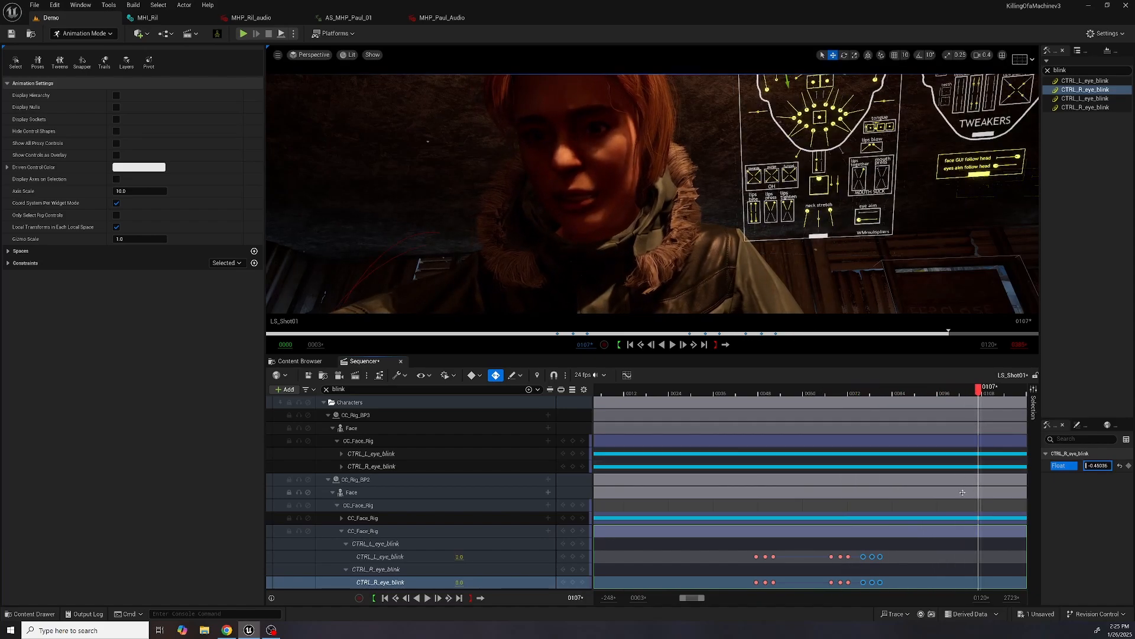
Paste further blink copies for both eyes at about frames 103, 111 and 117, and play back the added blinks.
{"action": "left_click_drag", "start_coordinate": [703, 599], "coordinate": [707, 598]}
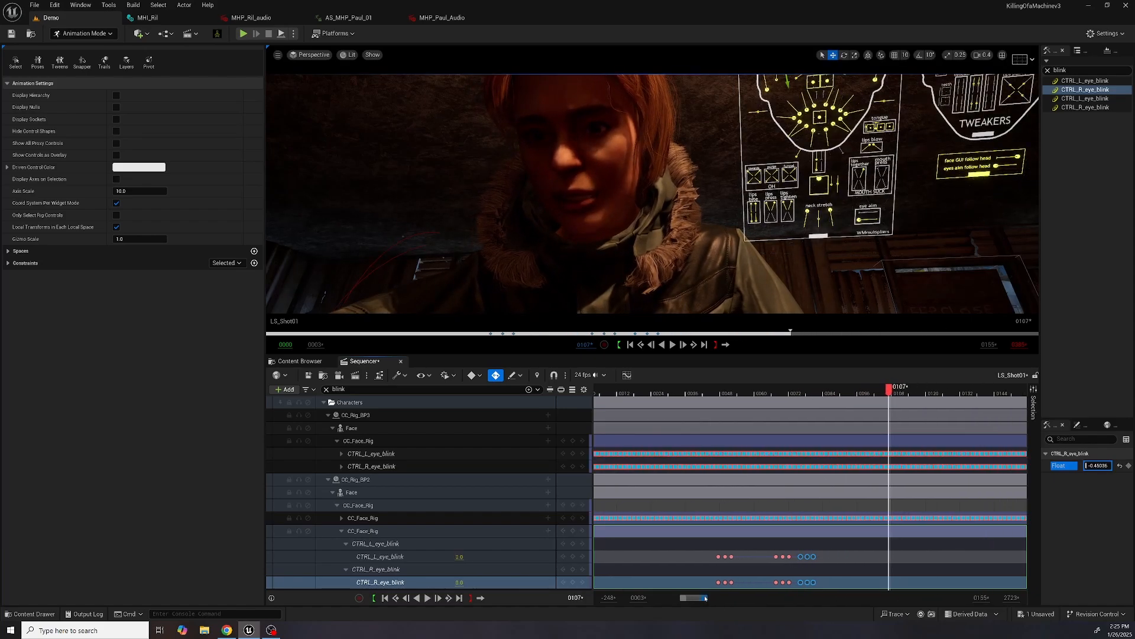
{"action": "left_click", "coordinate": [885, 390]}
{"action": "left_click_drag", "start_coordinate": [885, 391], "coordinate": [879, 390]}
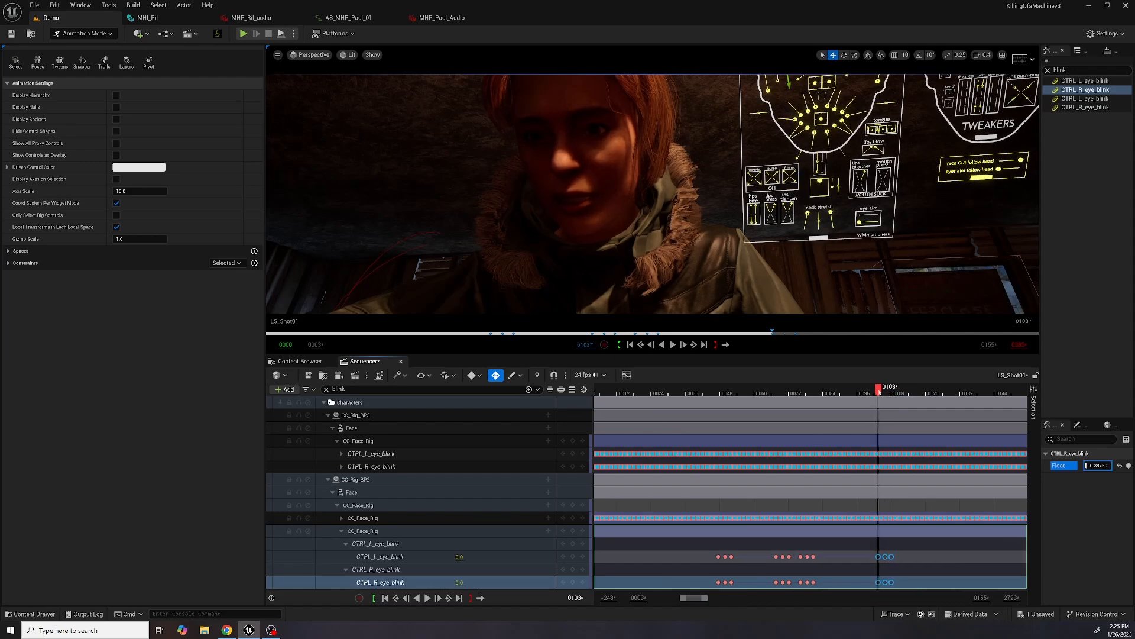
{"action": "left_click_drag", "start_coordinate": [879, 389], "coordinate": [921, 397]}
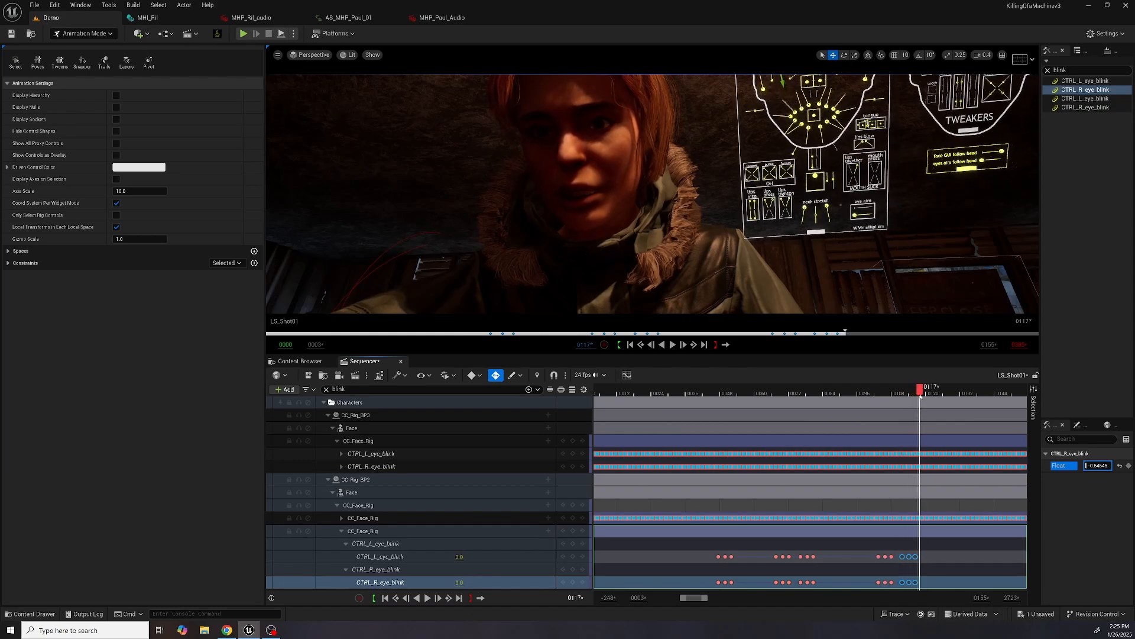
{"action": "left_click", "coordinate": [855, 392]}
{"action": "key", "text": "space"}
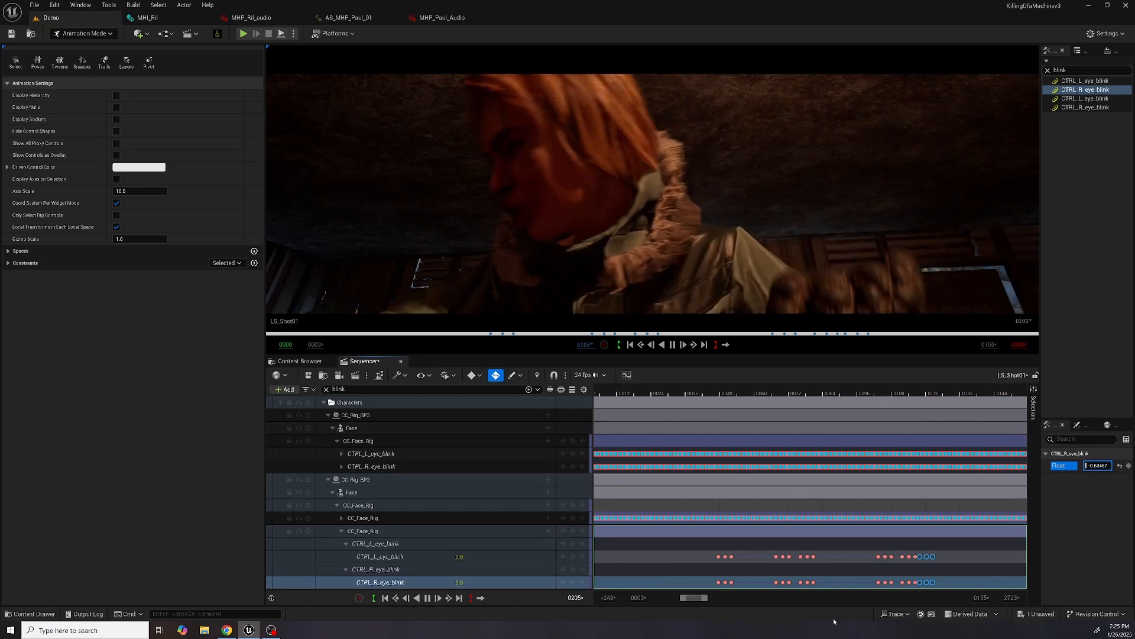
{"action": "key", "text": "space"}
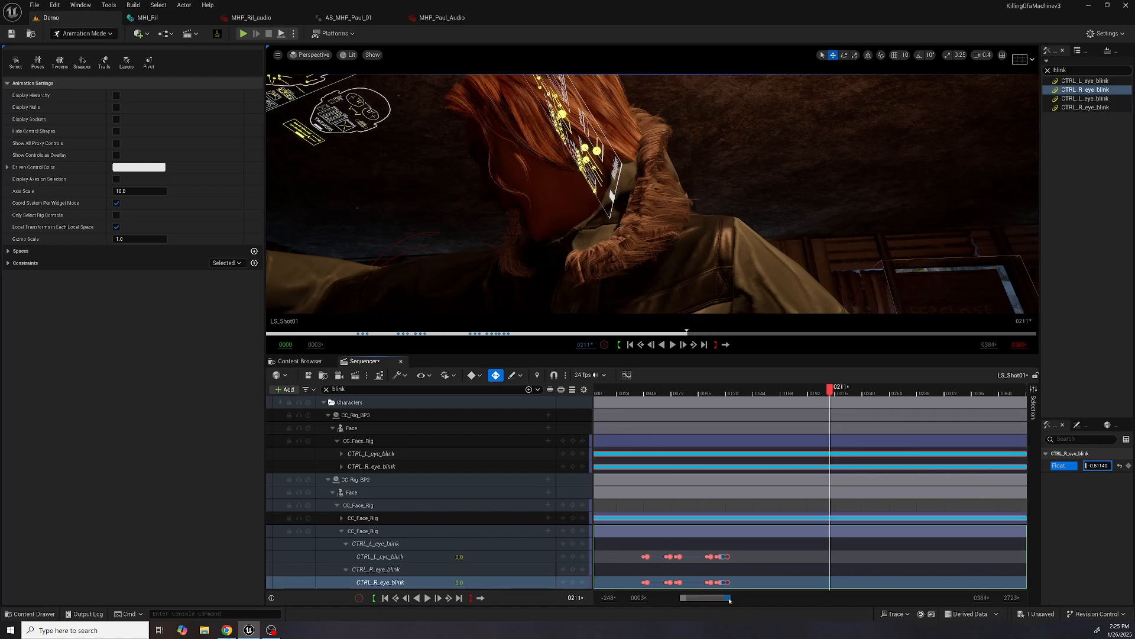
Clear the track filter, lock the viewport to the camera cuts, and play the shot from frame 13.
{"action": "mouse_move", "coordinate": [729, 601]}
{"action": "left_mouse_down"}
{"action": "mouse_move", "coordinate": [693, 605]}
{"action": "mouse_move", "coordinate": [720, 601]}
{"action": "left_mouse_up"}
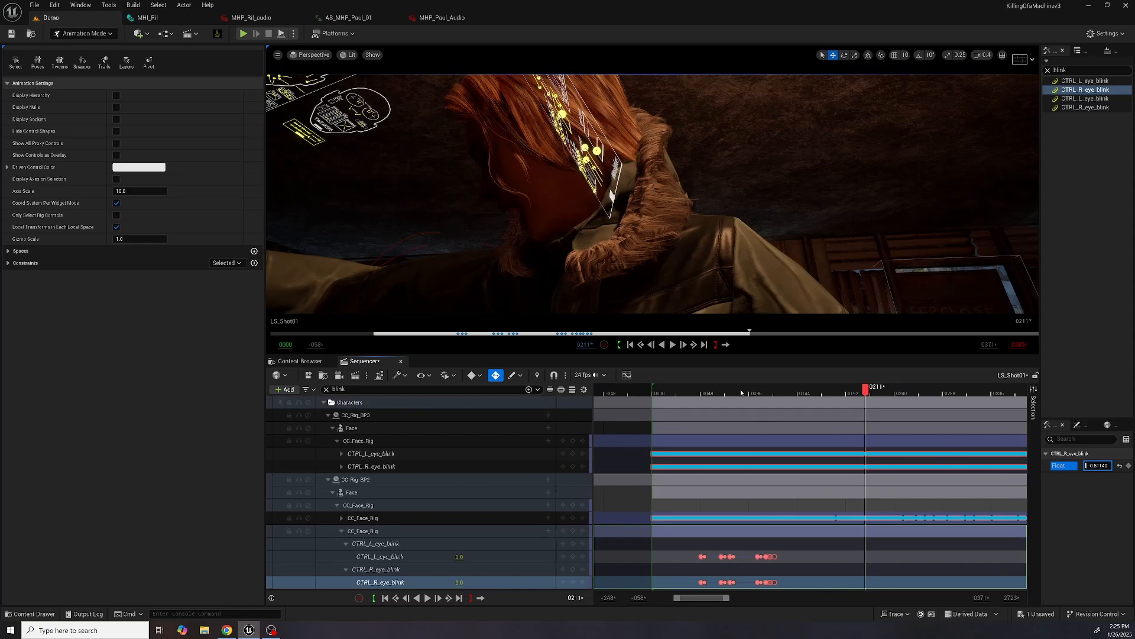
{"action": "left_click_drag", "start_coordinate": [740, 392], "coordinate": [666, 397]}
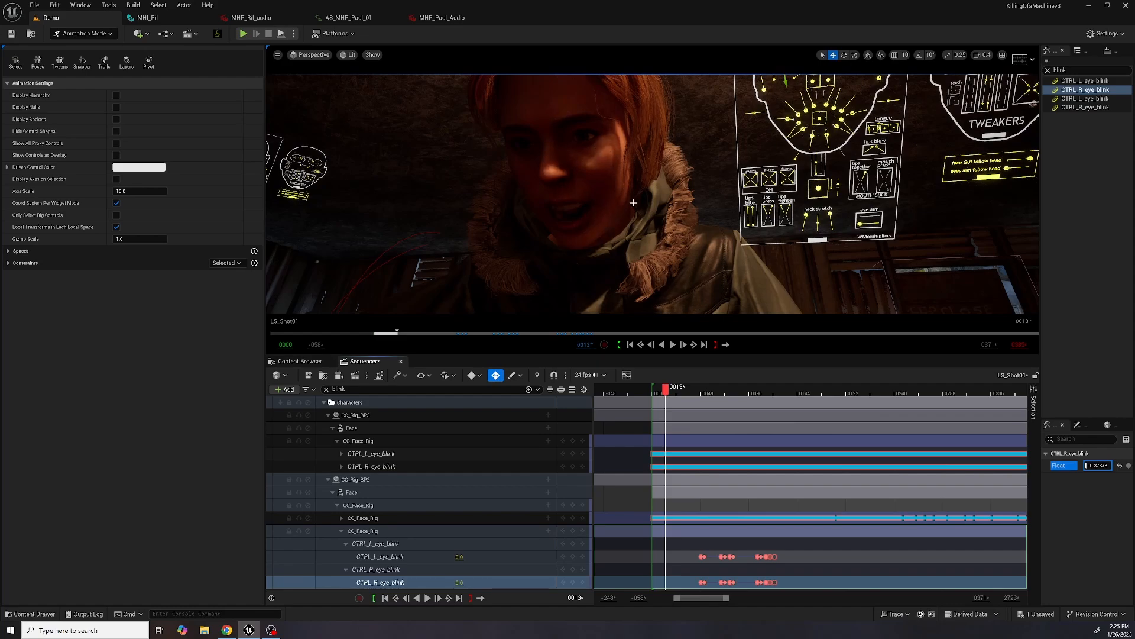
{"action": "right_click_drag", "start_coordinate": [568, 248], "coordinate": [541, 296]}
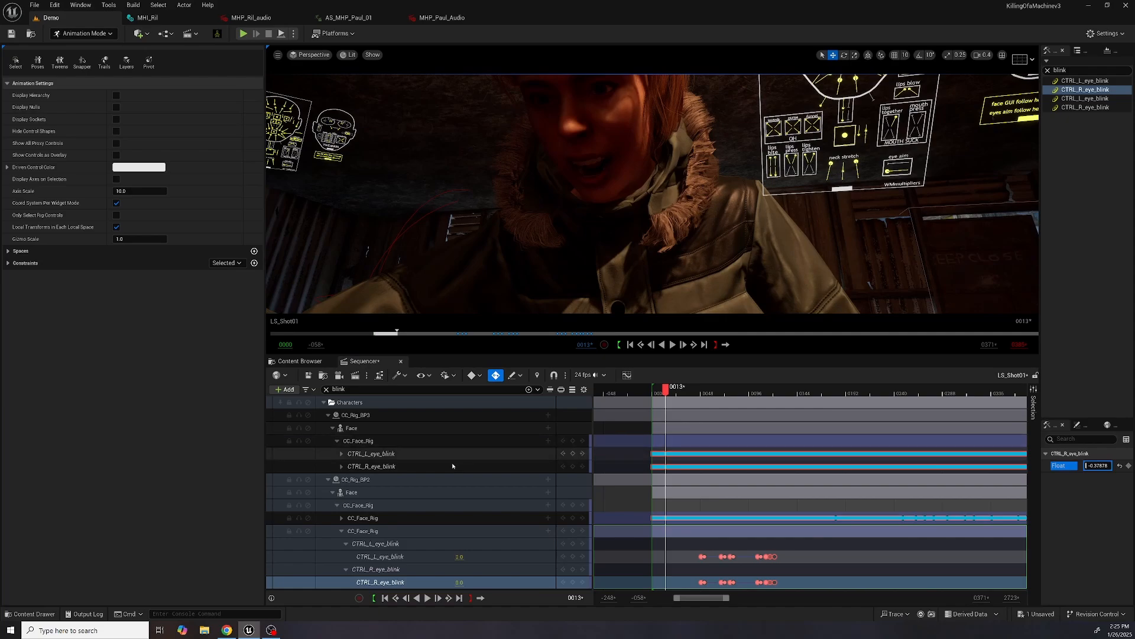
{"action": "left_click", "coordinate": [325, 390]}
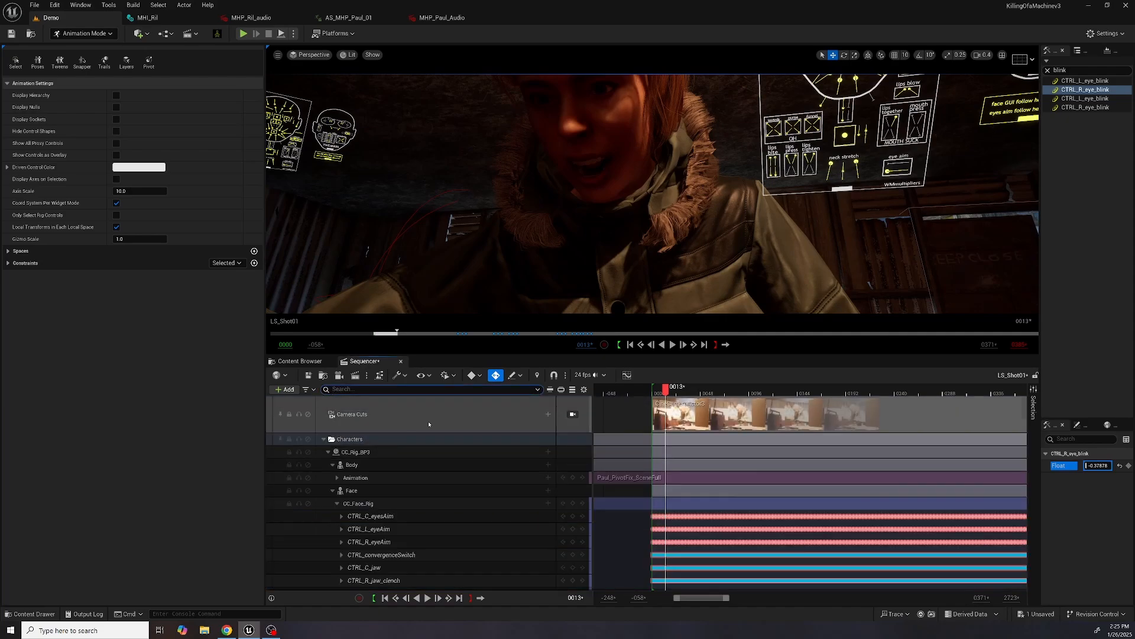
{"action": "left_click", "coordinate": [573, 415]}
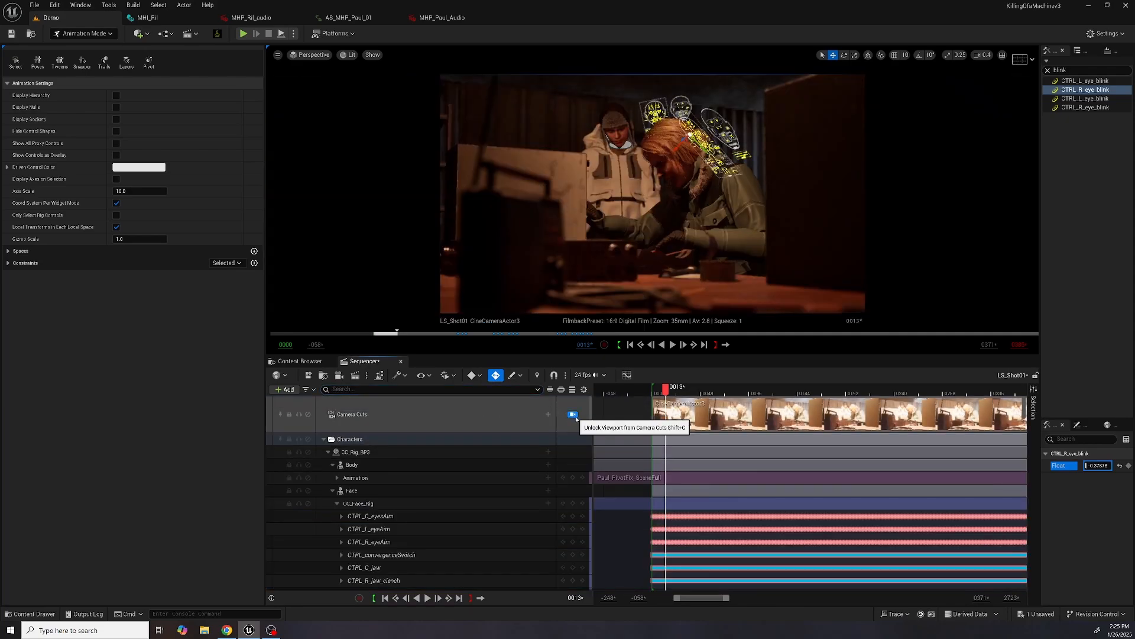
{"action": "key", "text": "space"}
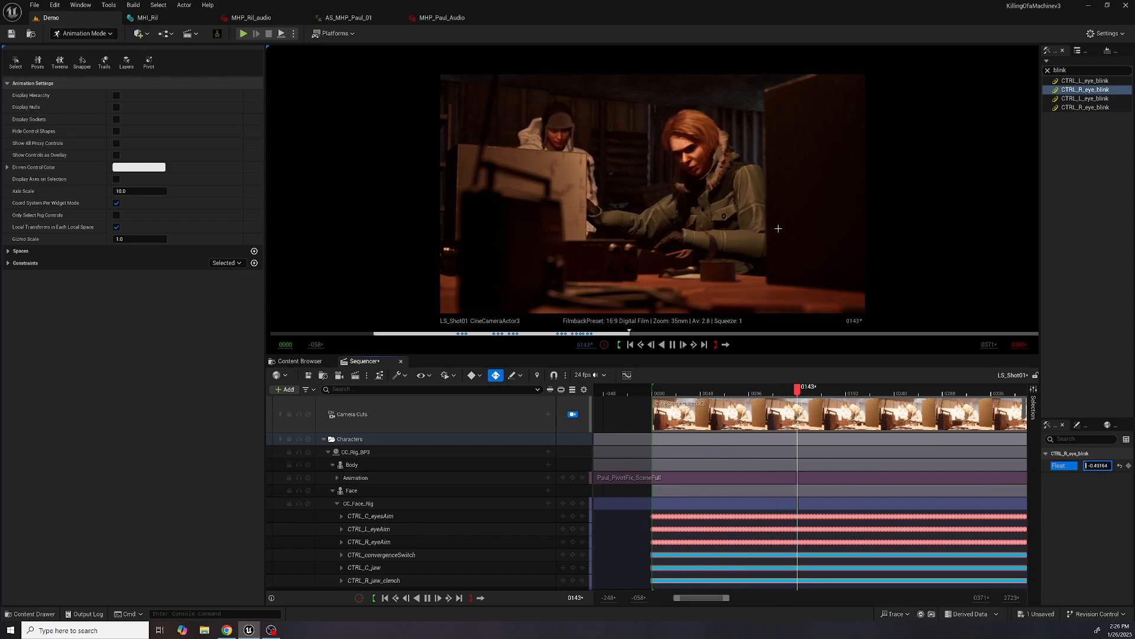
{"action": "key", "text": "space"}
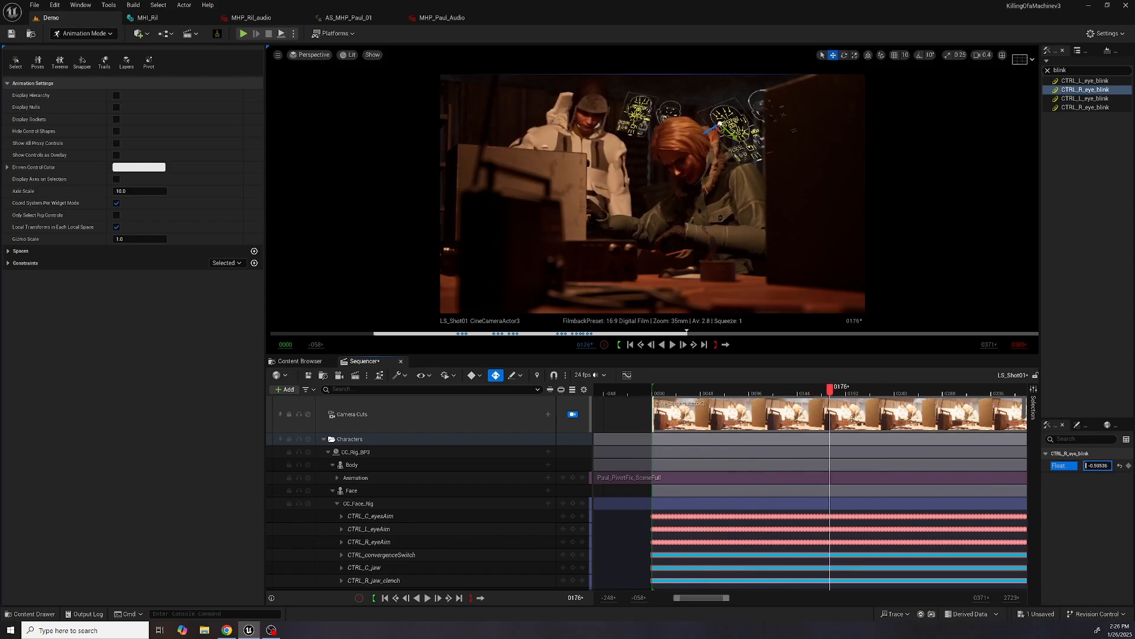
Collapse CC_Rig_BP3's face rig tracks, find CC_Rig_BP2's additive eye blink tracks, and play the shot from the first blink.
{"action": "left_click", "coordinate": [337, 504]}
{"action": "scroll", "coordinate": [554, 556], "scroll_direction": "down", "scroll_amount": 5}
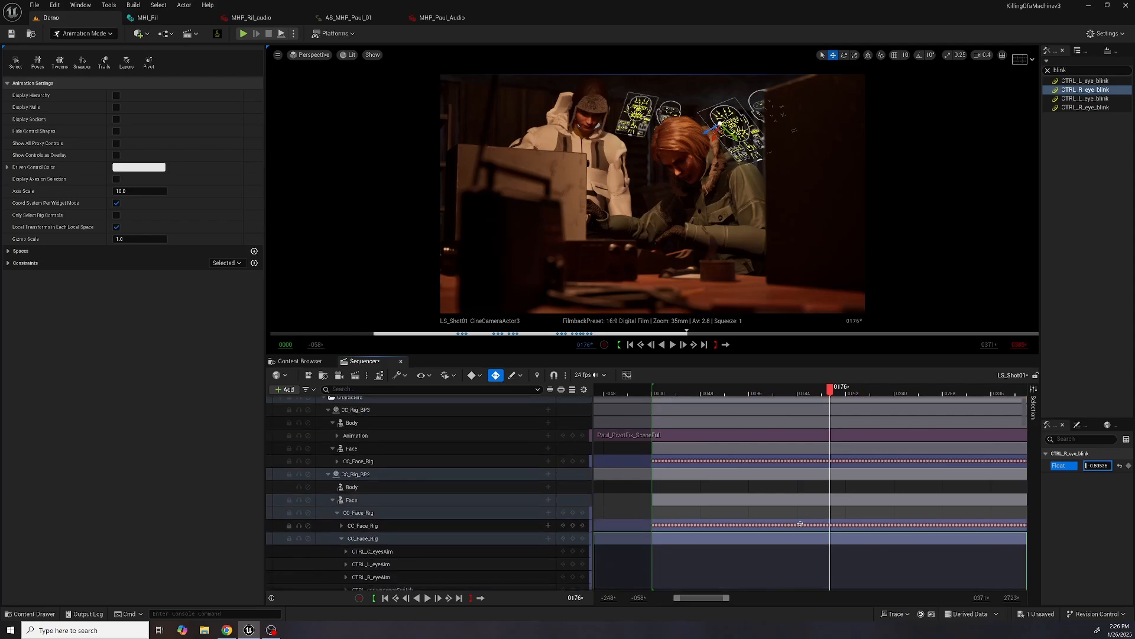
{"action": "scroll", "coordinate": [598, 503], "scroll_direction": "down", "scroll_amount": 15}
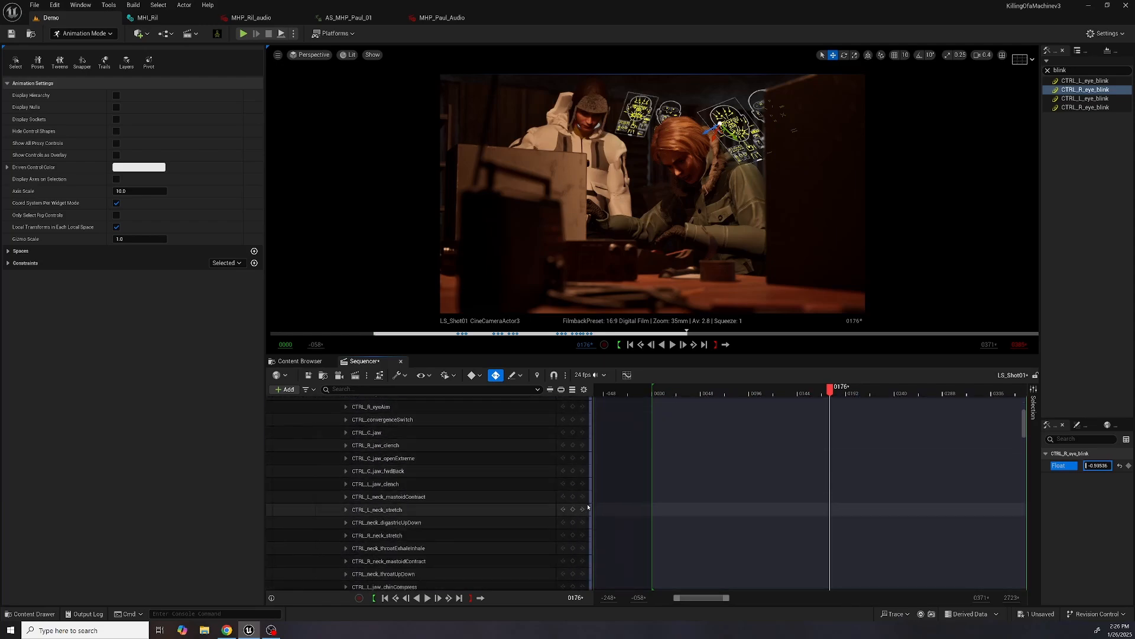
{"action": "scroll", "coordinate": [606, 512], "scroll_direction": "down", "scroll_amount": 10}
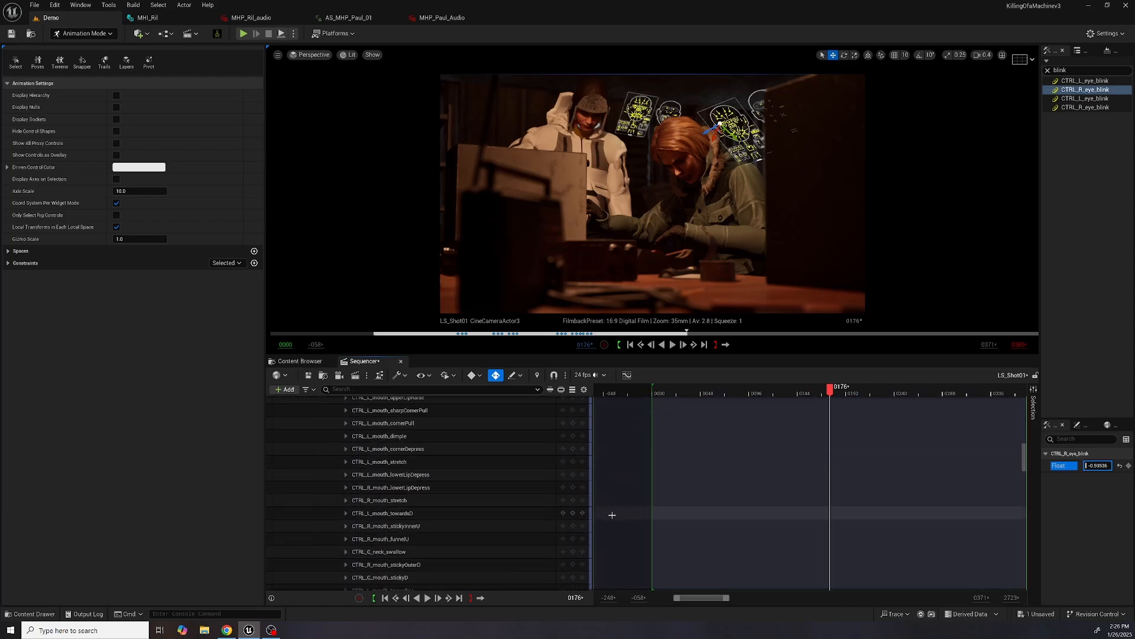
{"action": "scroll", "coordinate": [615, 519], "scroll_direction": "down", "scroll_amount": 10}
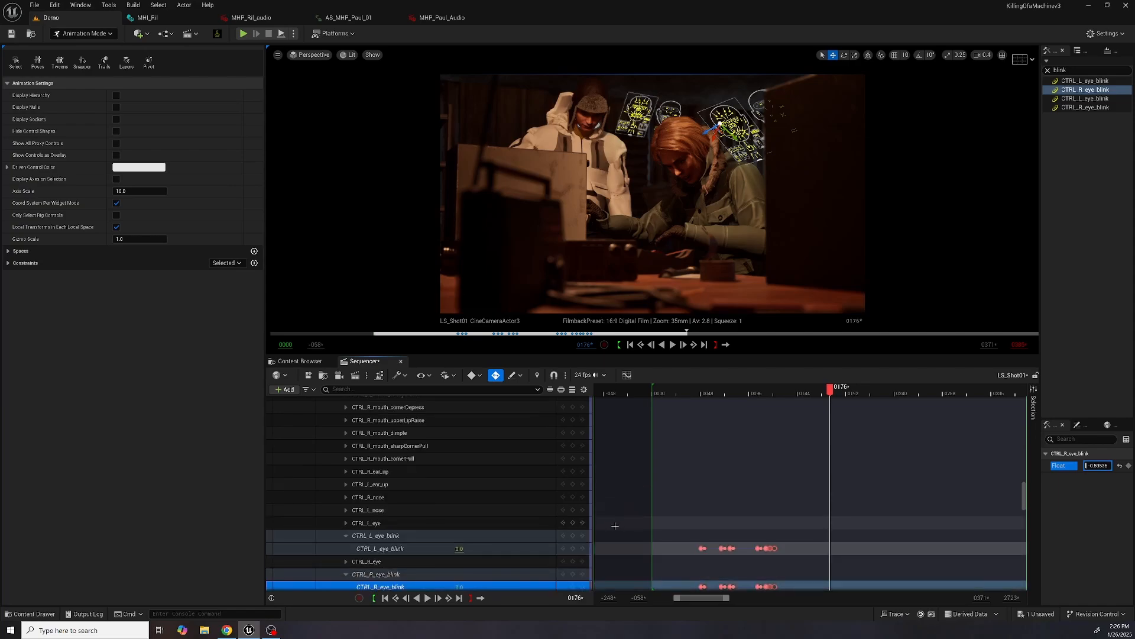
{"action": "scroll", "coordinate": [664, 511], "scroll_direction": "up", "scroll_amount": 2}
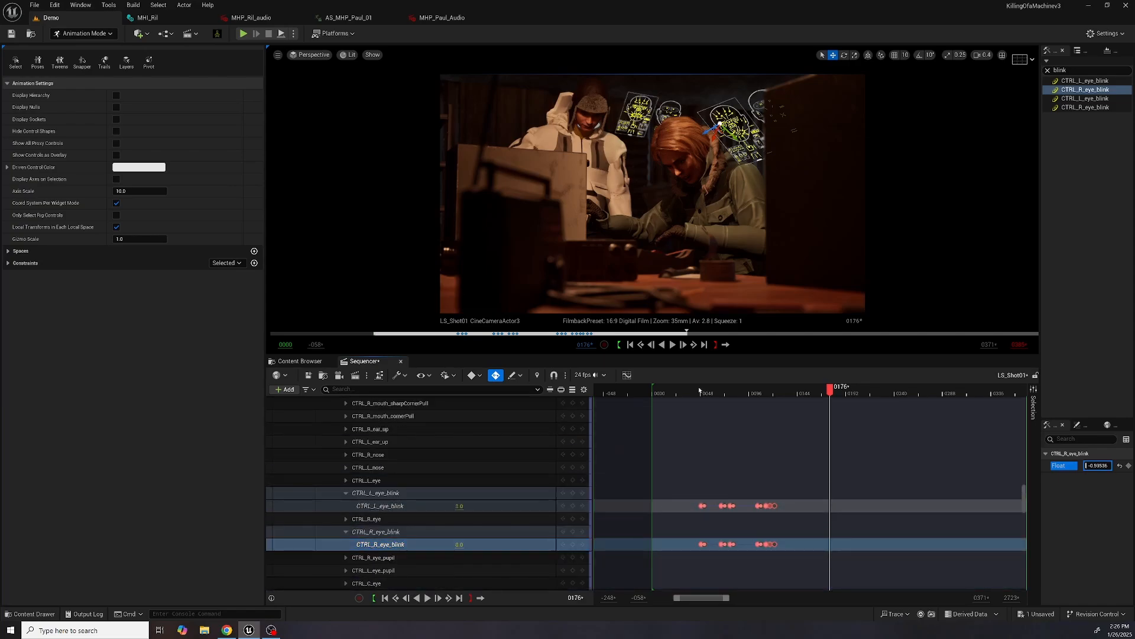
{"action": "left_click", "coordinate": [699, 392]}
{"action": "key", "text": "space"}
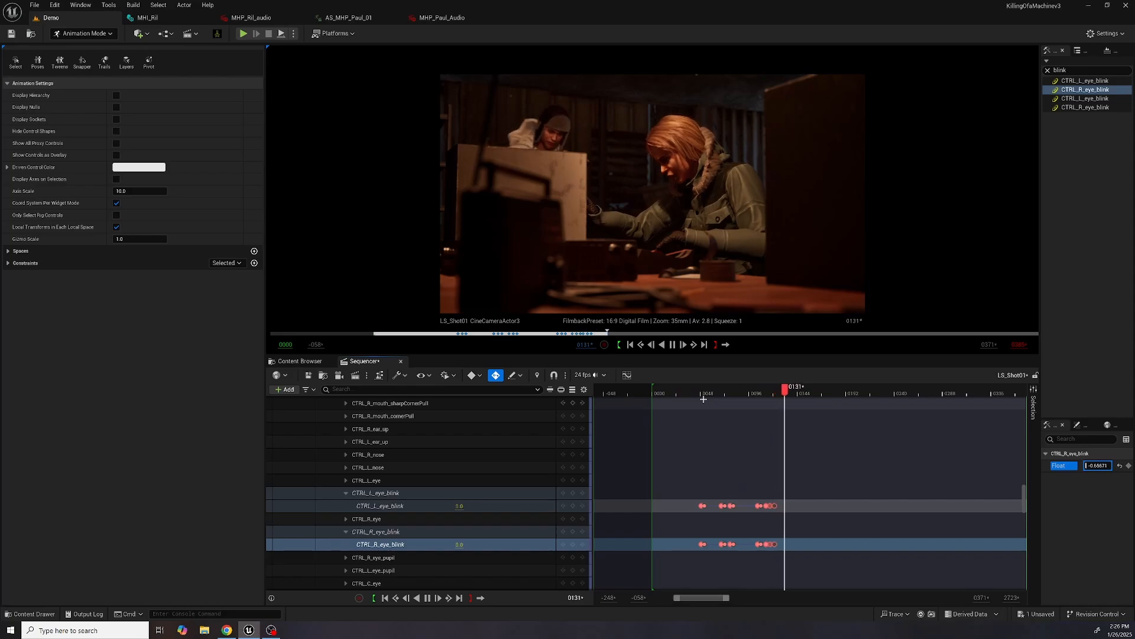
{"action": "key", "text": "space"}
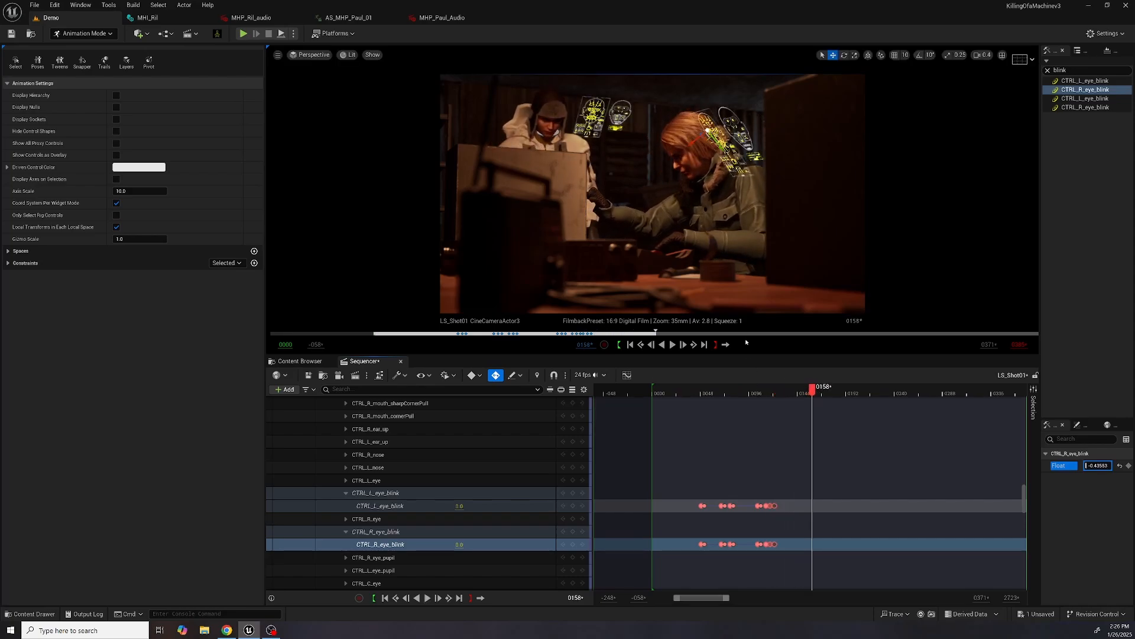
Enlarge the viewport and replay the blinks through the shot camera.
{"action": "left_click_drag", "start_coordinate": [743, 355], "coordinate": [716, 544]}
{"action": "key", "text": "space"}
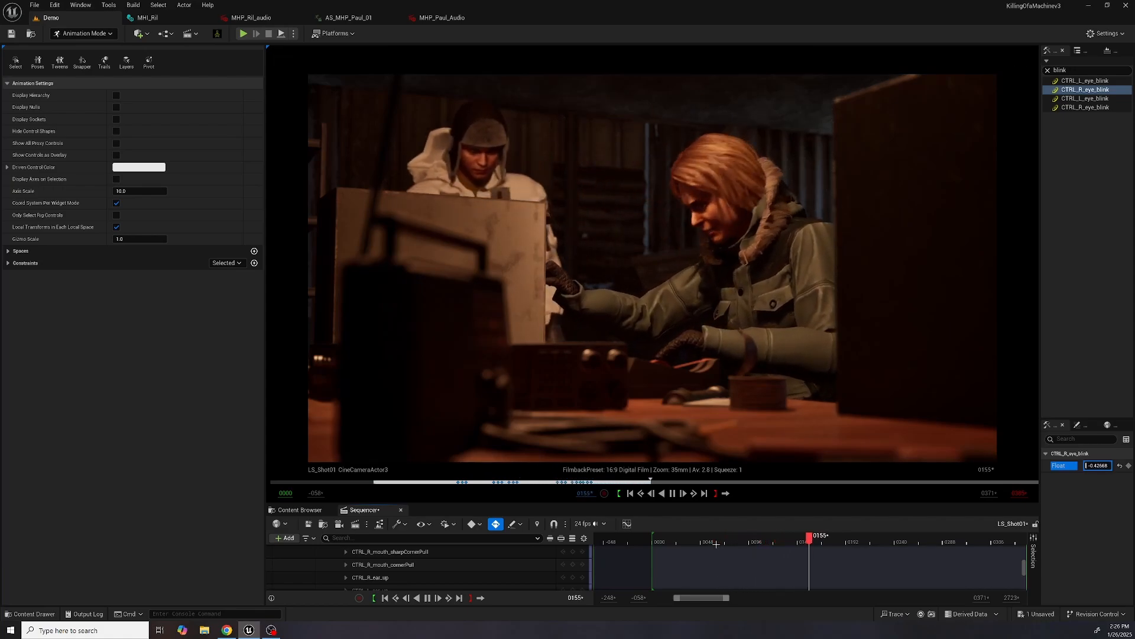
{"action": "key", "text": "space"}
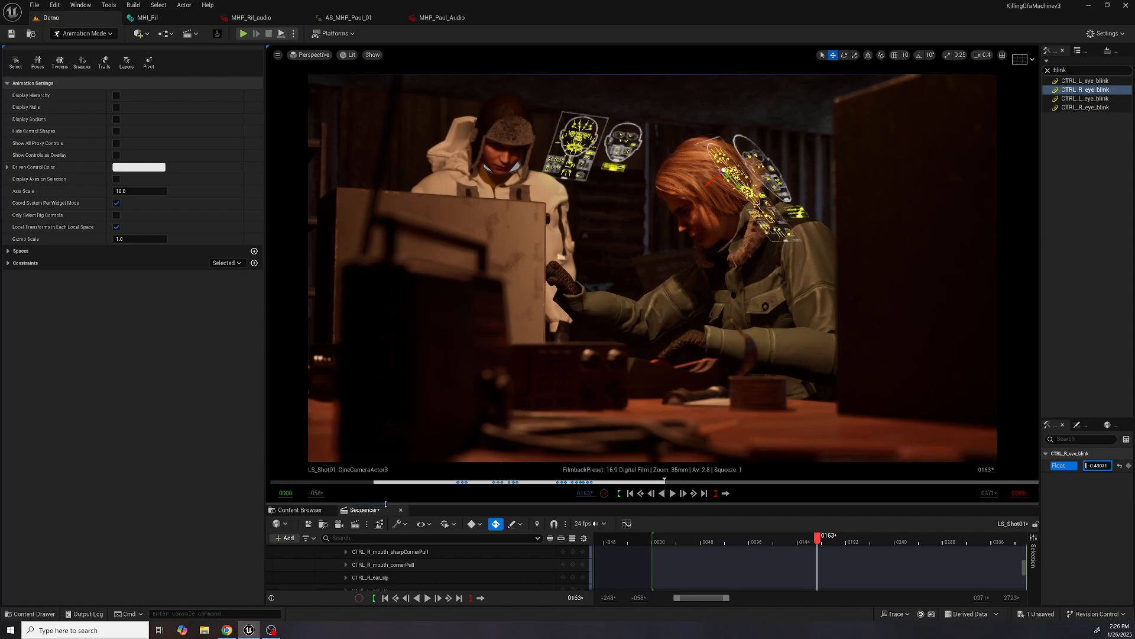
Restore room for the tracks and paste more blinks for both eyes at about frames 139, 164 and 127, playing back the result.
{"action": "left_click_drag", "start_coordinate": [386, 503], "coordinate": [386, 387]}
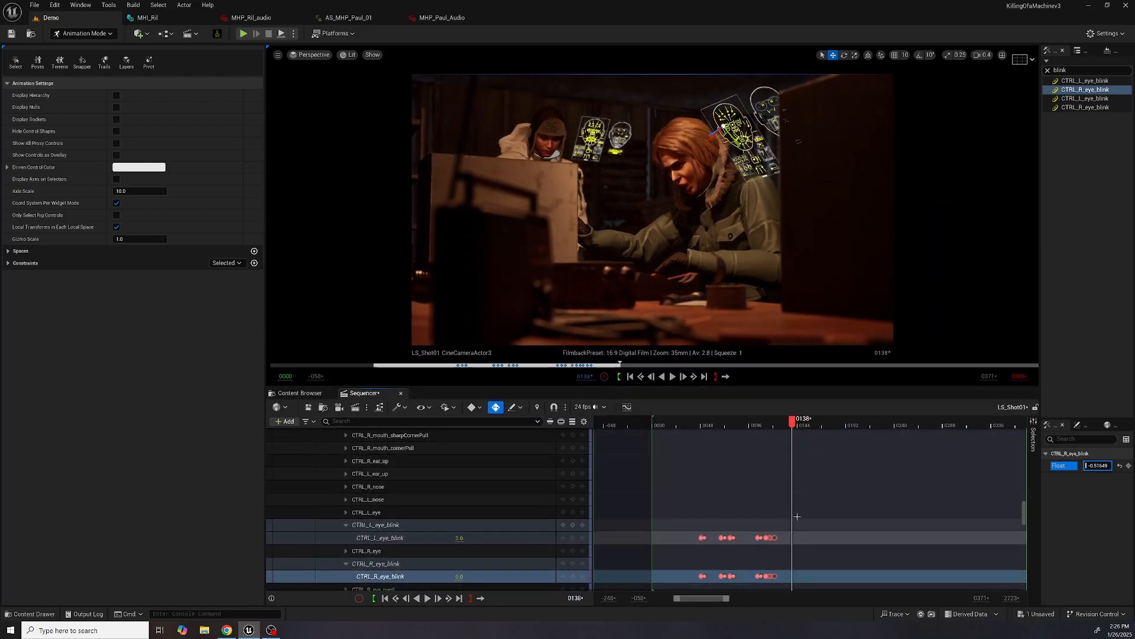
{"action": "left_click_drag", "start_coordinate": [794, 422], "coordinate": [793, 423]}
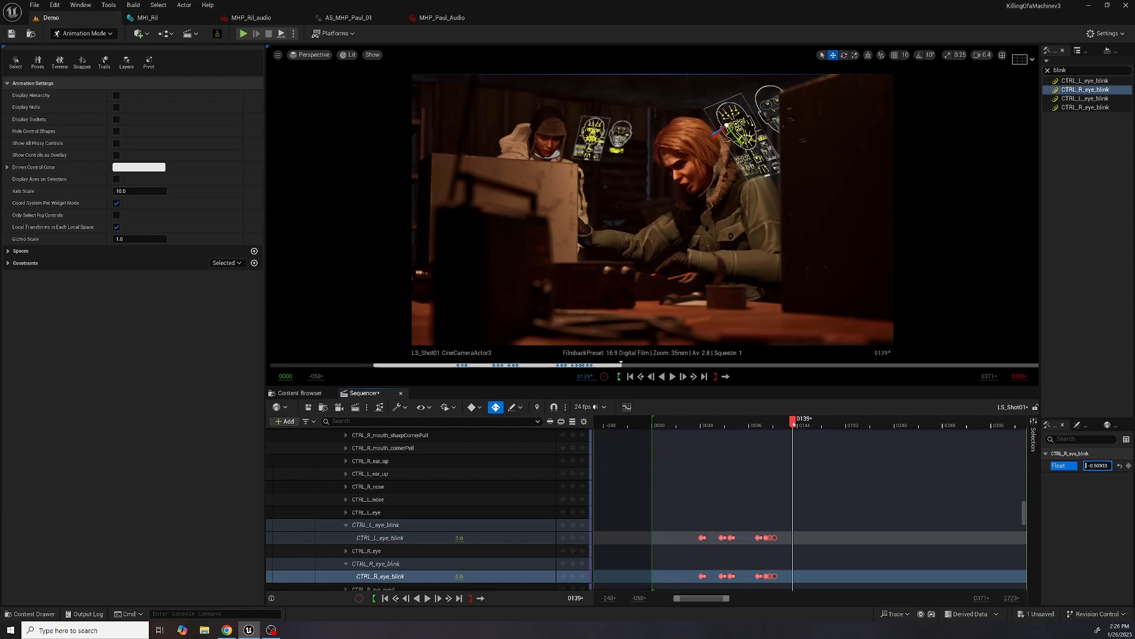
{"action": "key", "text": "space"}
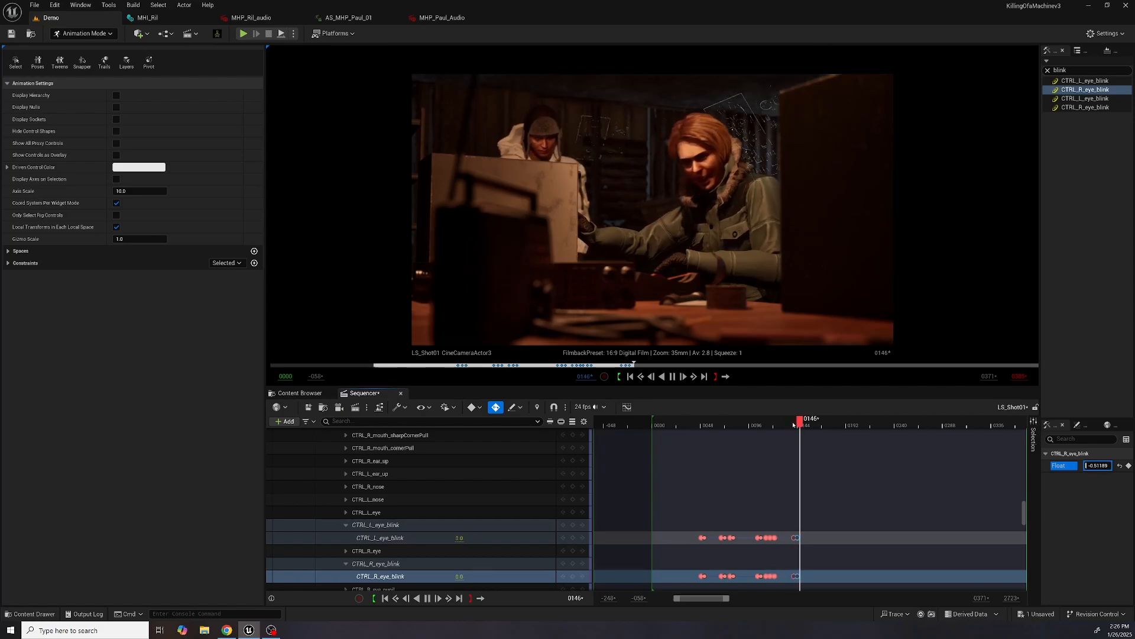
{"action": "key", "text": "space"}
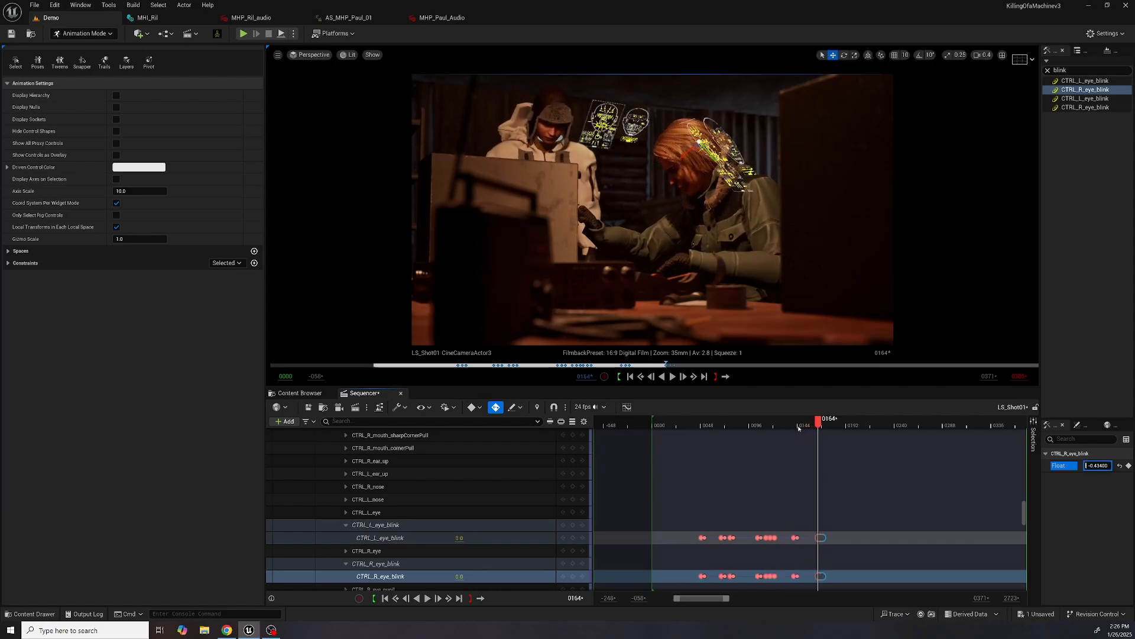
{"action": "left_click_drag", "start_coordinate": [816, 425], "coordinate": [781, 431]}
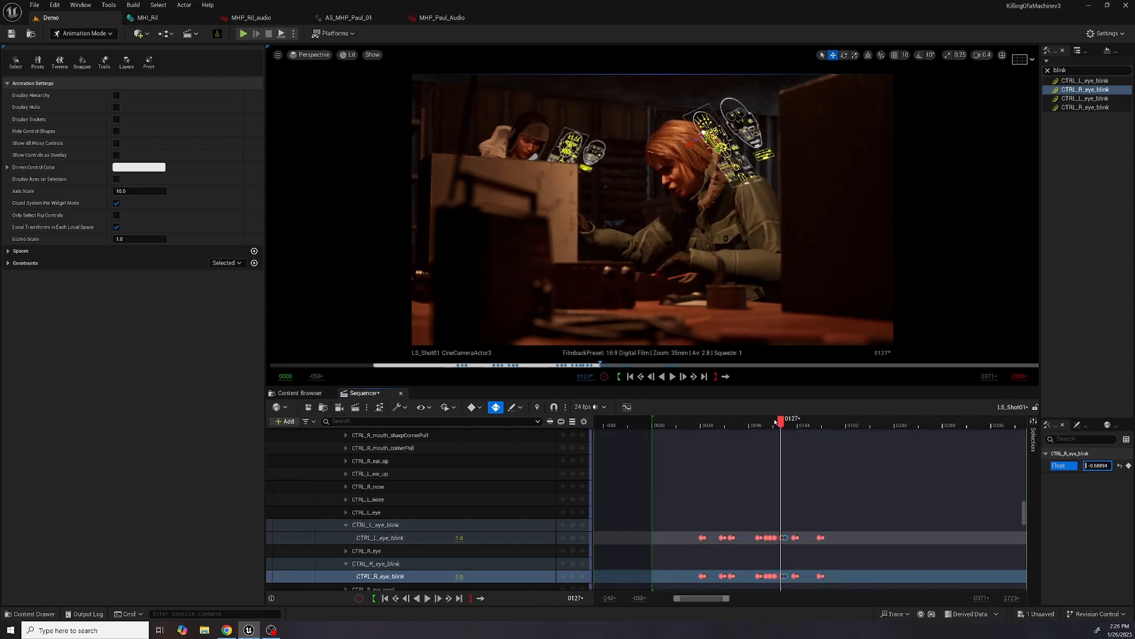
{"action": "key", "text": "space"}
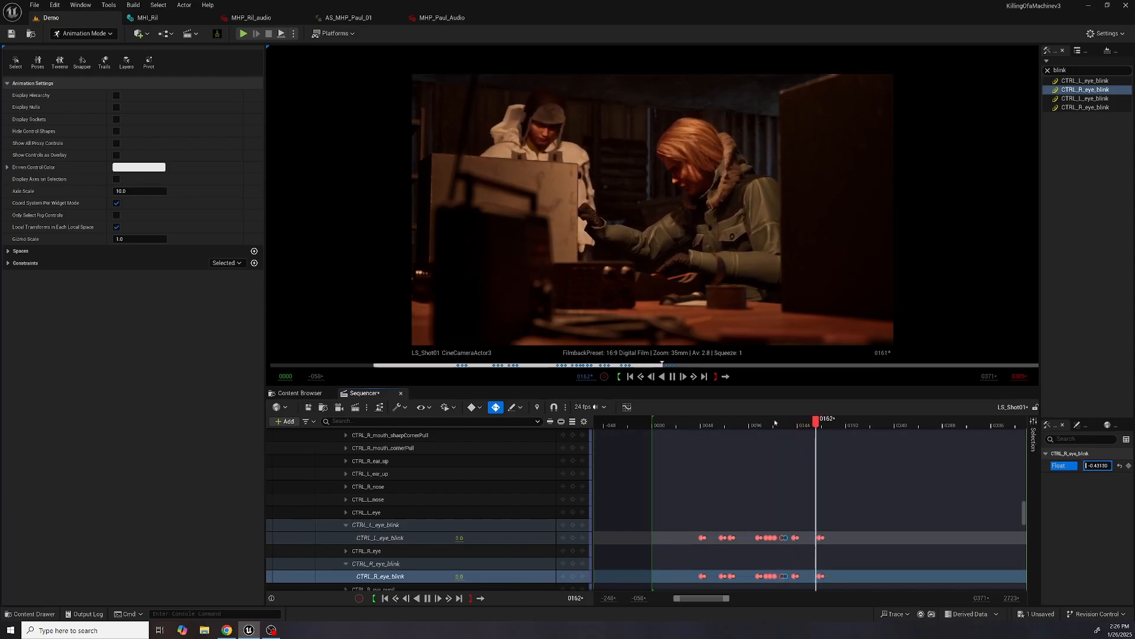
{"action": "key", "text": "space"}
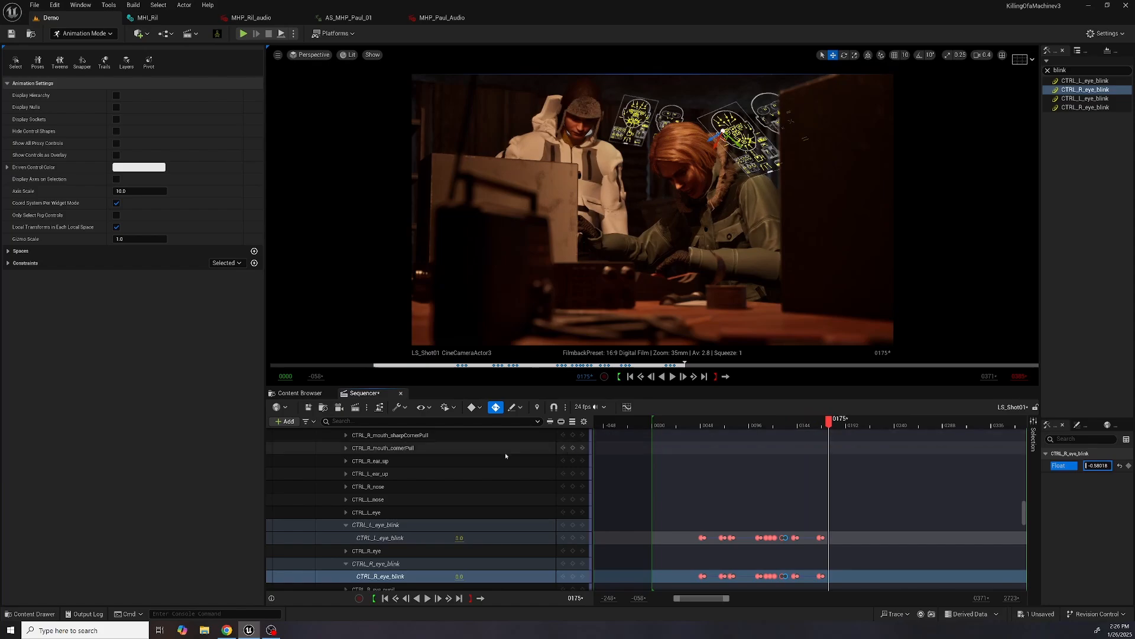
Unlock the viewport from the camera cuts and replay CC_Rig_BP2's blinks from about frame 164 and again from frame 126.
{"action": "key", "text": "shift+c"}
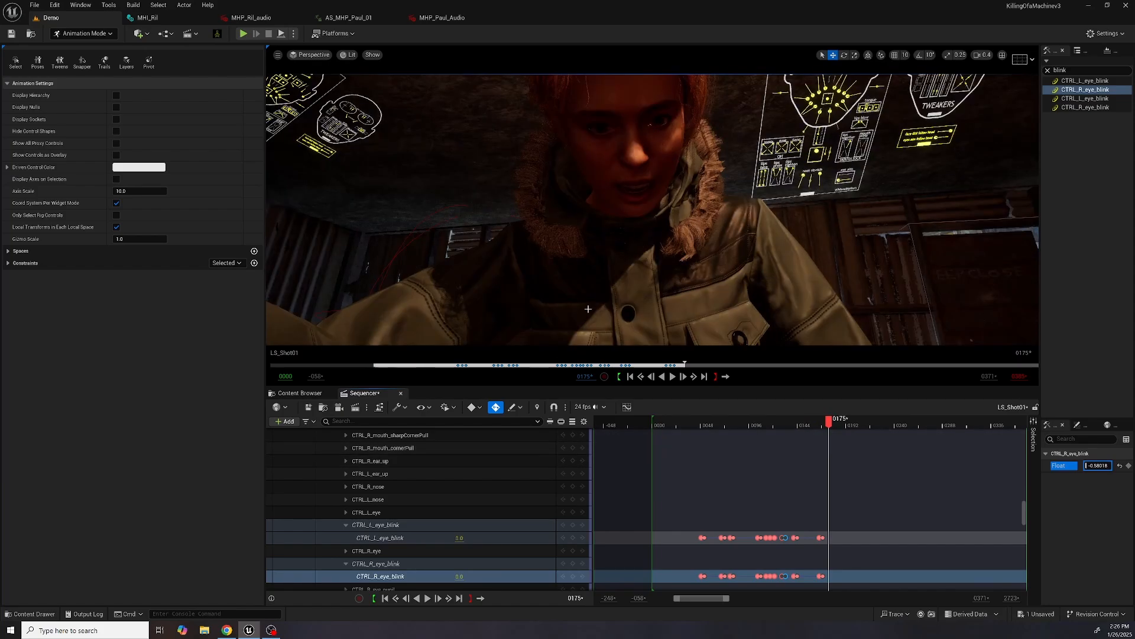
{"action": "left_click_drag", "start_coordinate": [826, 422], "coordinate": [819, 424]}
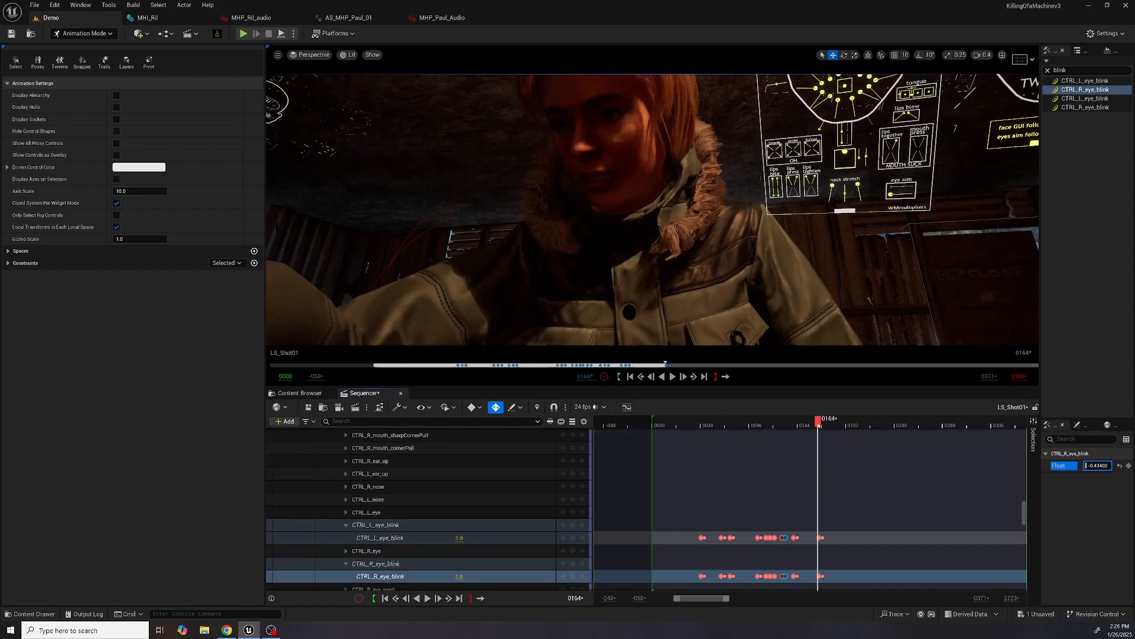
{"action": "key", "text": "space"}
{"action": "key", "text": "space"}
{"action": "left_click", "coordinate": [780, 423]}
{"action": "key", "text": "space"}
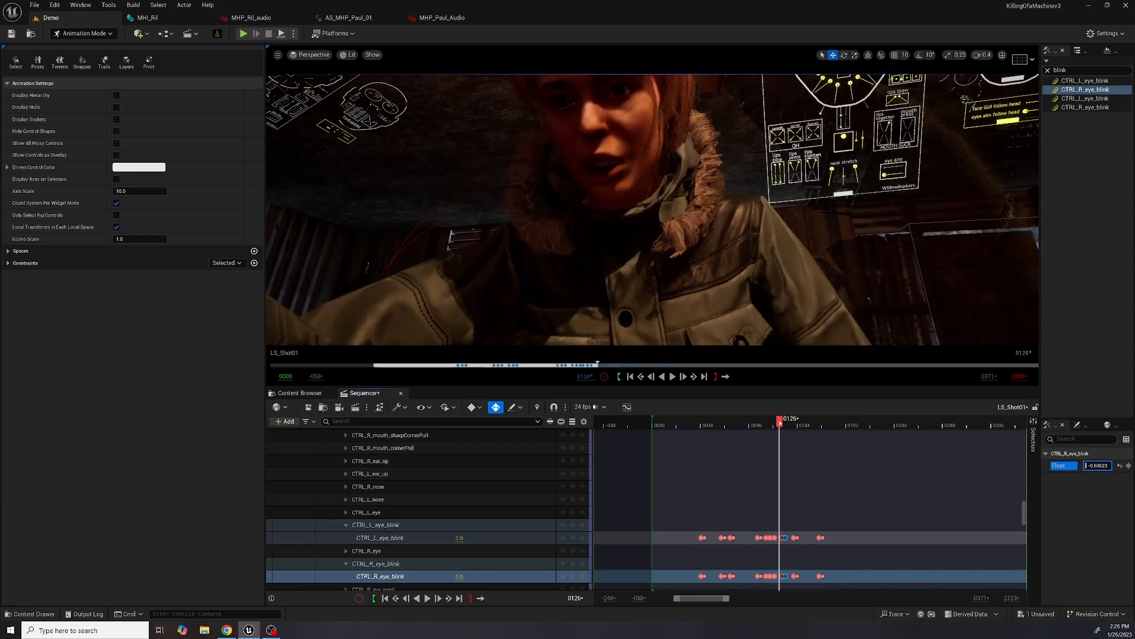
{"action": "key", "text": "space"}
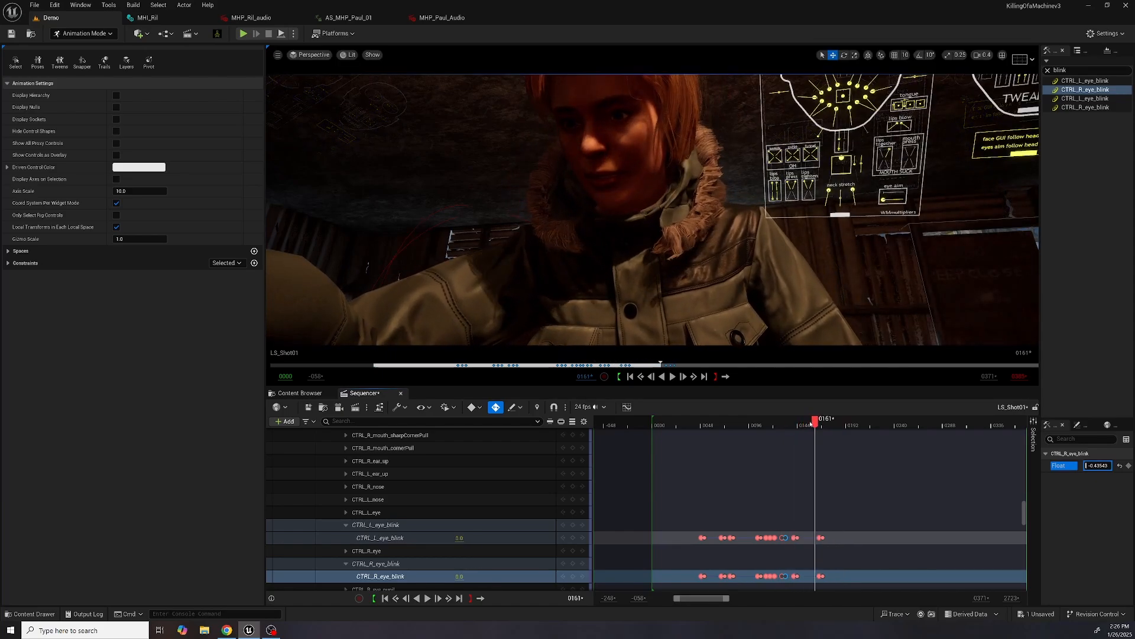
Paste another blink for both eyes at about frame 152 and play the result.
{"action": "left_click_drag", "start_coordinate": [804, 426], "coordinate": [792, 431]}
{"action": "left_click_drag", "start_coordinate": [728, 599], "coordinate": [702, 602]}
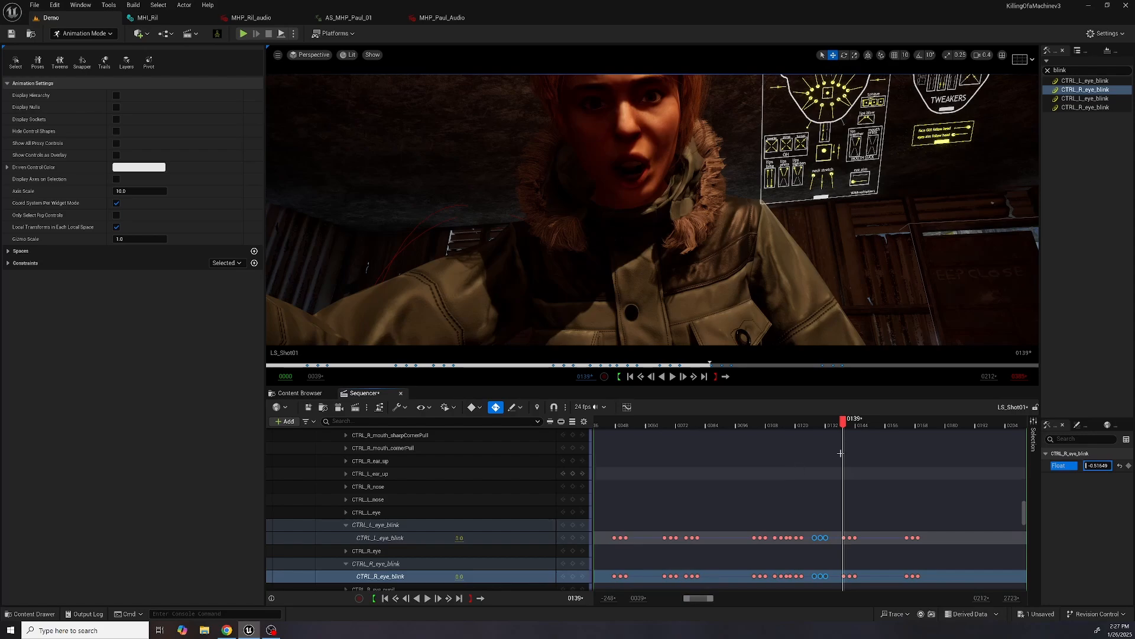
{"action": "left_click_drag", "start_coordinate": [843, 421], "coordinate": [860, 421]}
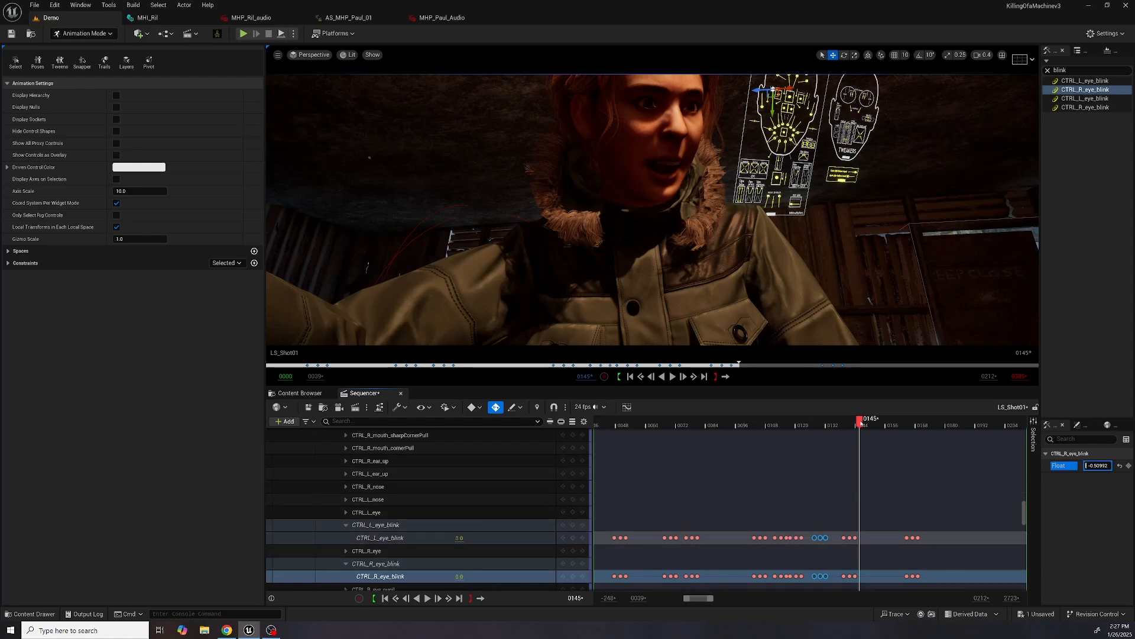
{"action": "left_click_drag", "start_coordinate": [860, 423], "coordinate": [877, 425]}
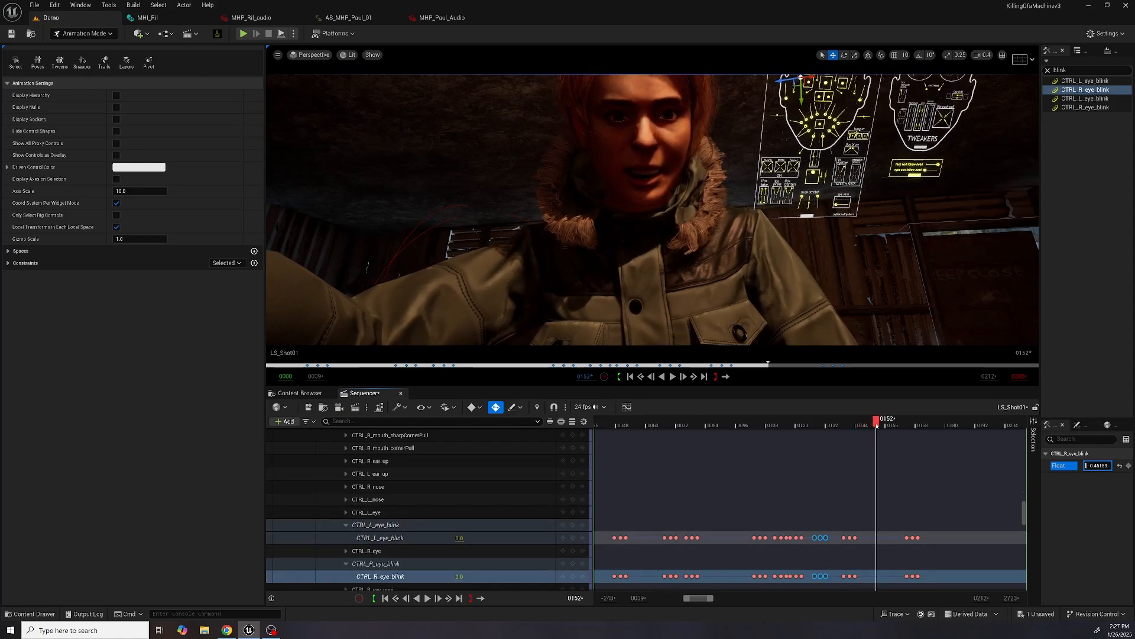
{"action": "key", "text": "space"}
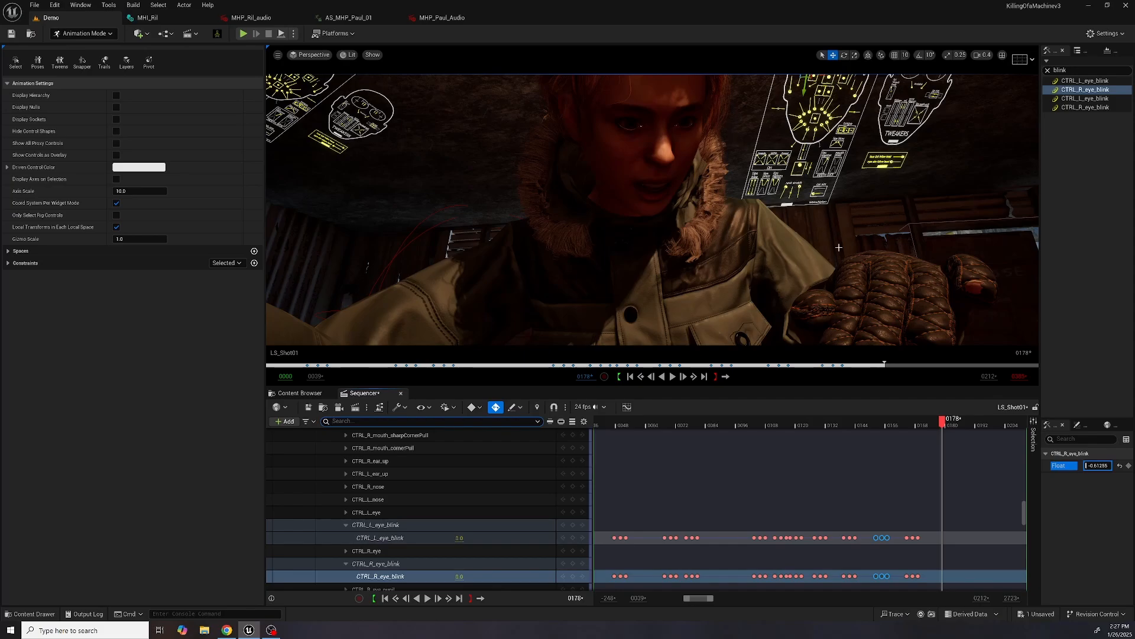
Select the CTRL_lookAtSwitch eye aim control on the face board and shift it to about 0.186 at frame 140.
{"action": "right_click_drag", "start_coordinate": [651, 207], "coordinate": [709, 178]}
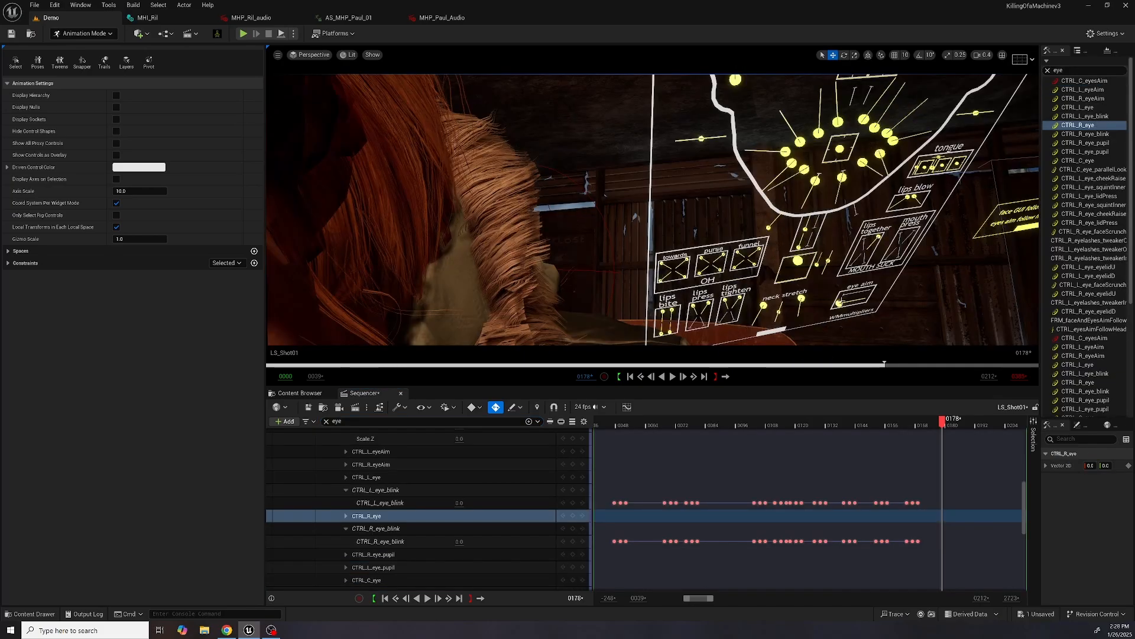
{"action": "left_click", "coordinate": [840, 302]}
{"action": "right_click_drag", "start_coordinate": [855, 306], "coordinate": [798, 343]}
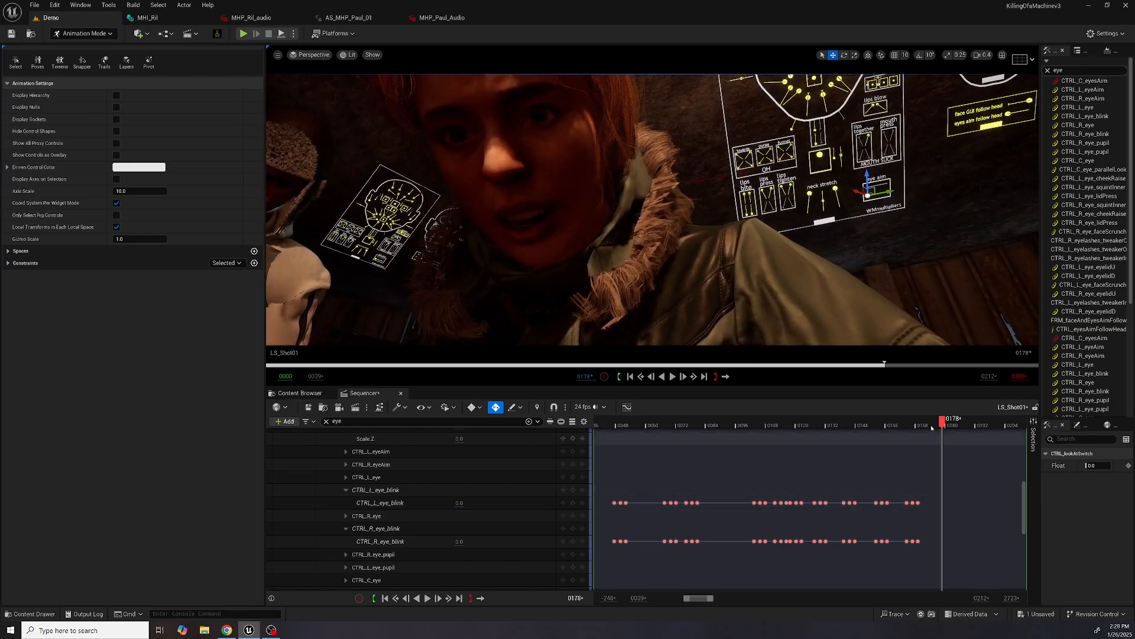
{"action": "left_click", "coordinate": [890, 423]}
{"action": "key", "text": "Left"}
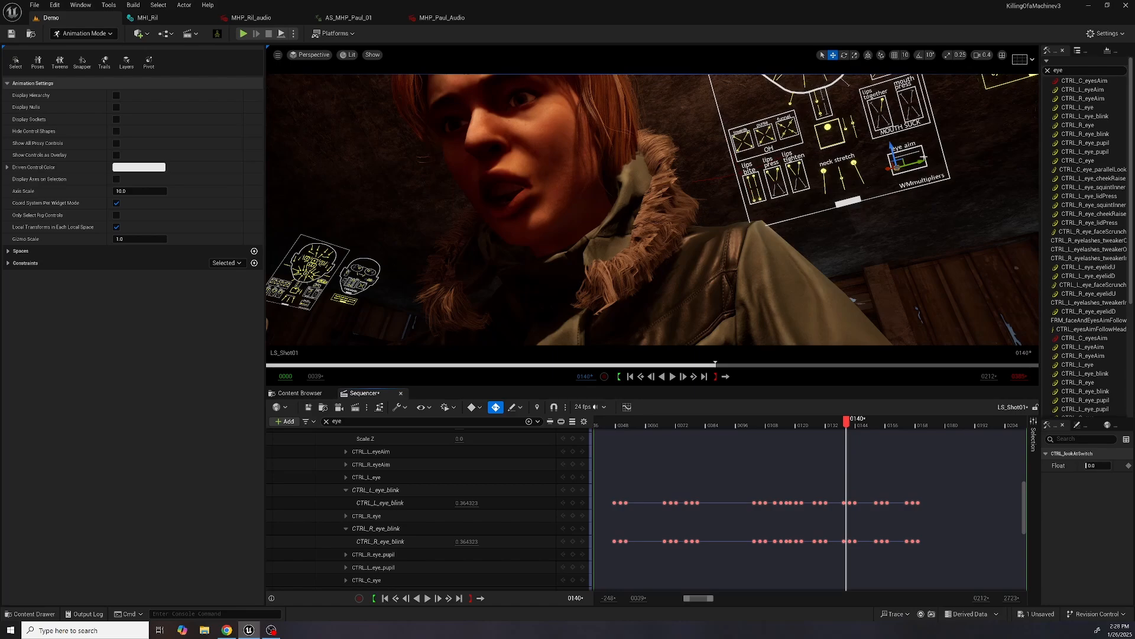
{"action": "scroll", "coordinate": [885, 481], "scroll_direction": "up", "scroll_amount": 10}
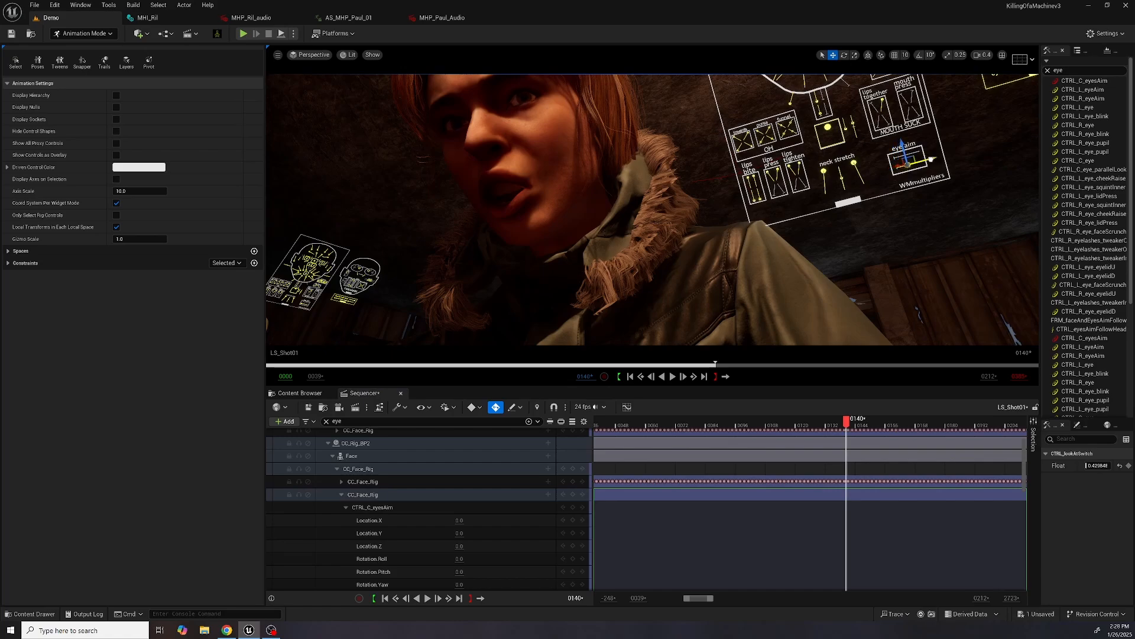
{"action": "left_click_drag", "start_coordinate": [919, 161], "coordinate": [924, 160]}
{"action": "left_click_drag", "start_coordinate": [1025, 465], "coordinate": [1027, 524]}
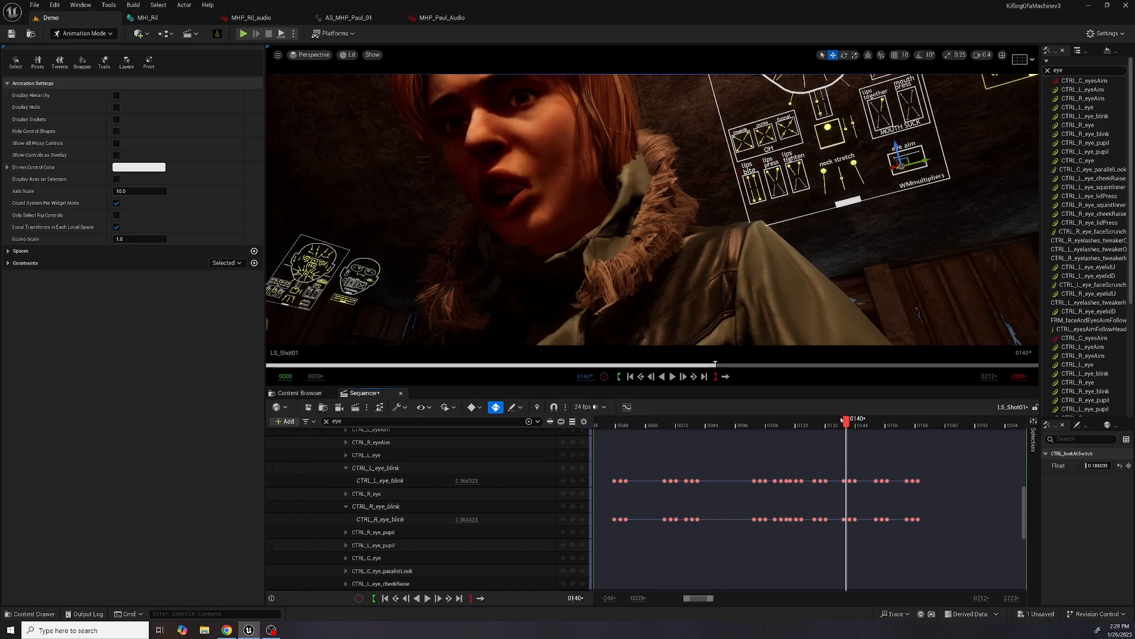
Filter the tracks by "eyes aim" and key CC_Rig_BP2's additive CTRL_C_eyesAim track at frame 47.
{"action": "left_click_drag", "start_coordinate": [842, 420], "coordinate": [616, 442]}
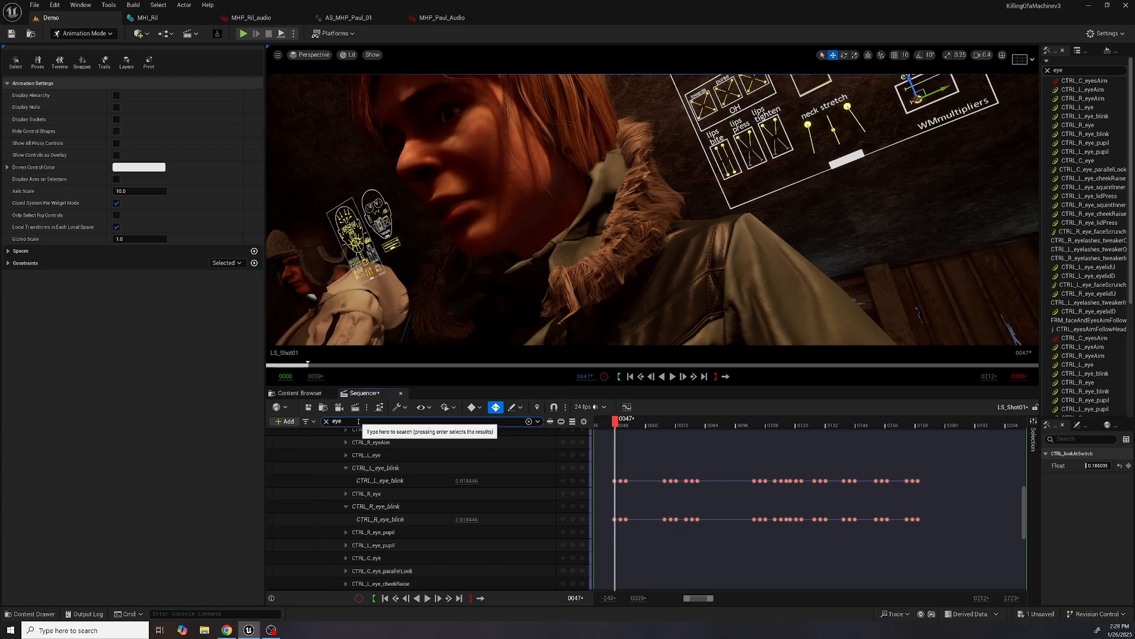
{"action": "type", "text": "s a"}
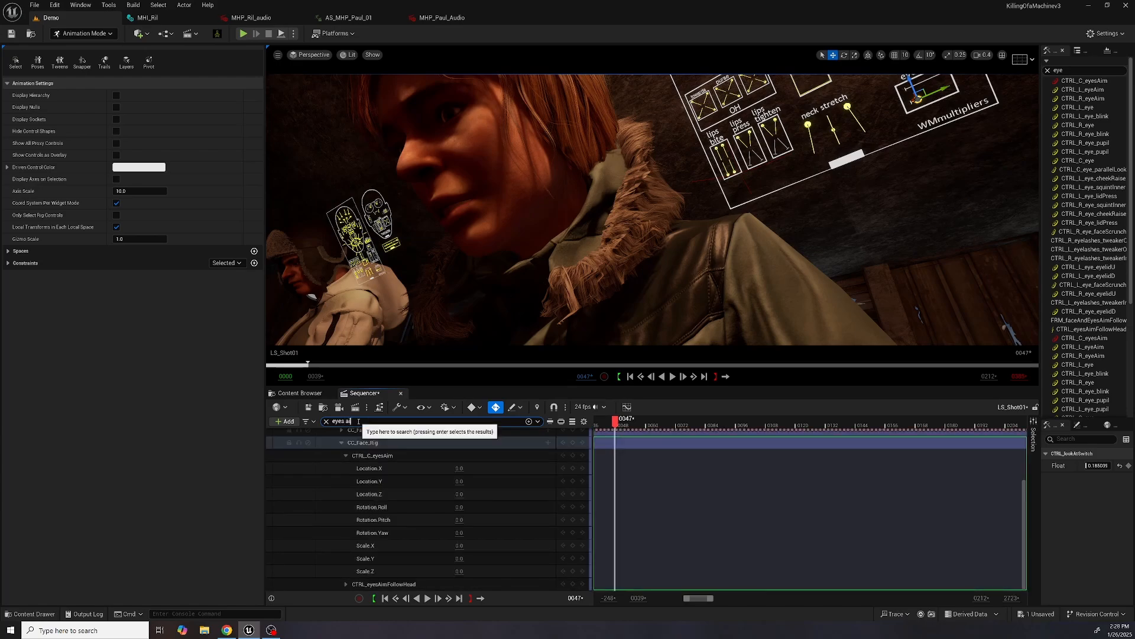
{"action": "type", "text": "im"}
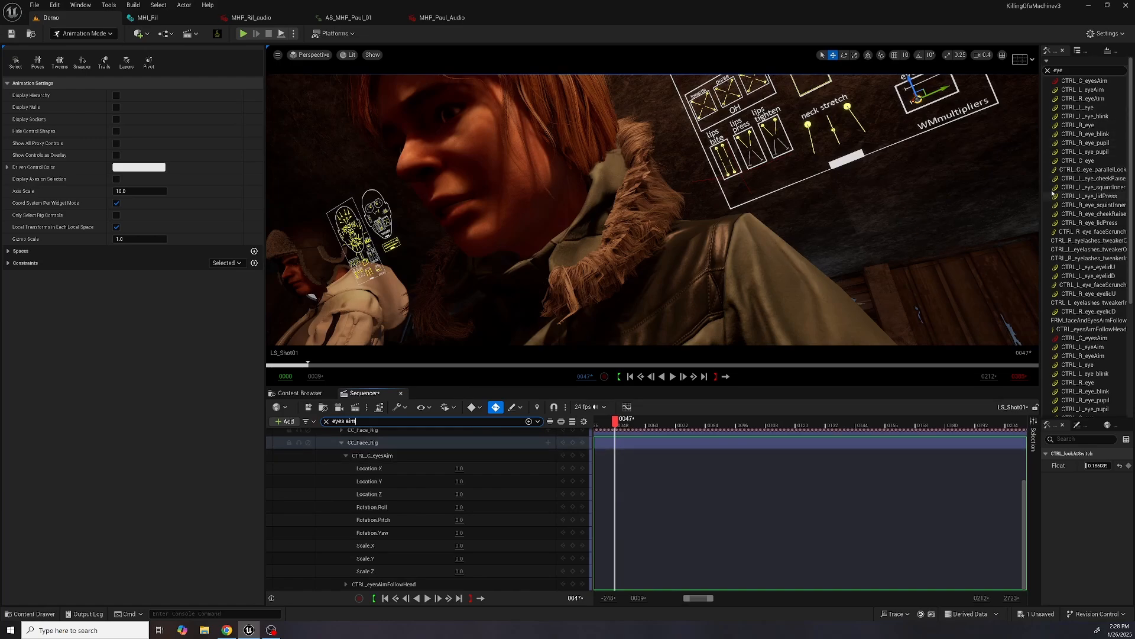
{"action": "left_click", "coordinate": [407, 457]}
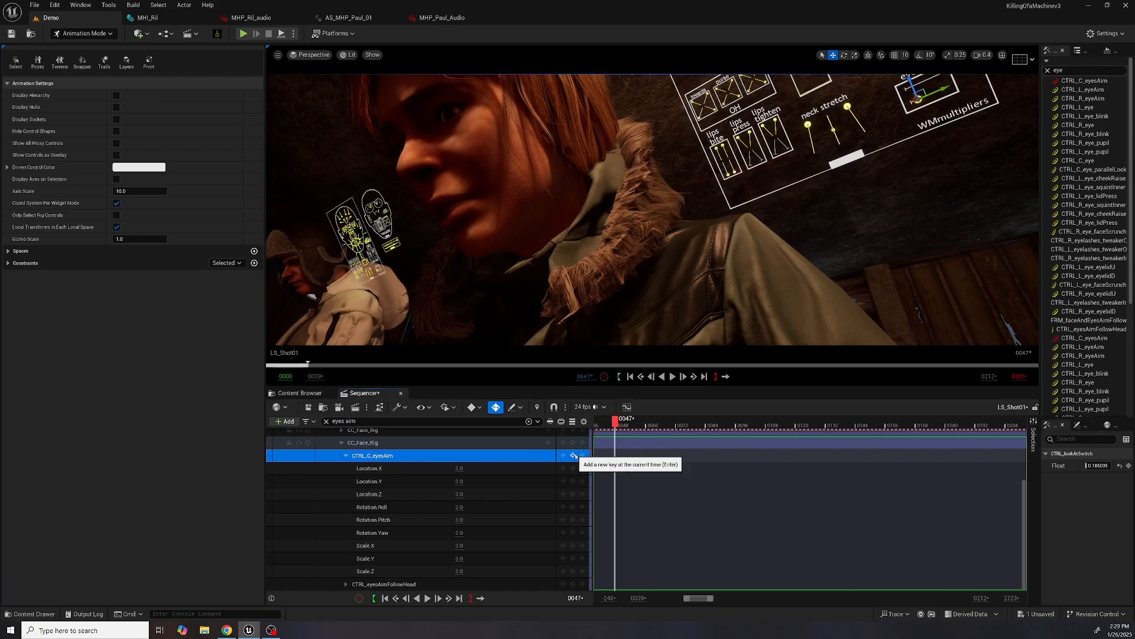
{"action": "left_click", "coordinate": [574, 456]}
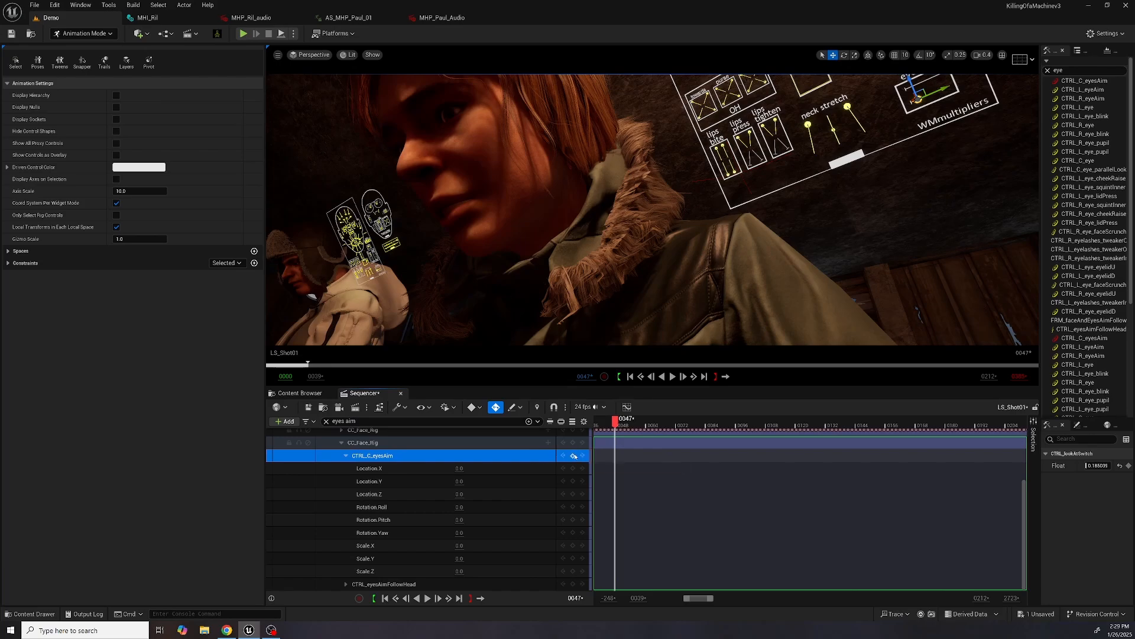
Try shifting the eye aim control to about 0.636 at frame 58.
{"action": "left_click", "coordinate": [623, 421]}
{"action": "left_click_drag", "start_coordinate": [624, 422], "coordinate": [642, 422]}
{"action": "mouse_move", "coordinate": [951, 91]}
{"action": "left_mouse_down"}
{"action": "mouse_move", "coordinate": [936, 95]}
{"action": "mouse_move", "coordinate": [967, 88]}
{"action": "mouse_move", "coordinate": [945, 93]}
{"action": "left_mouse_up"}
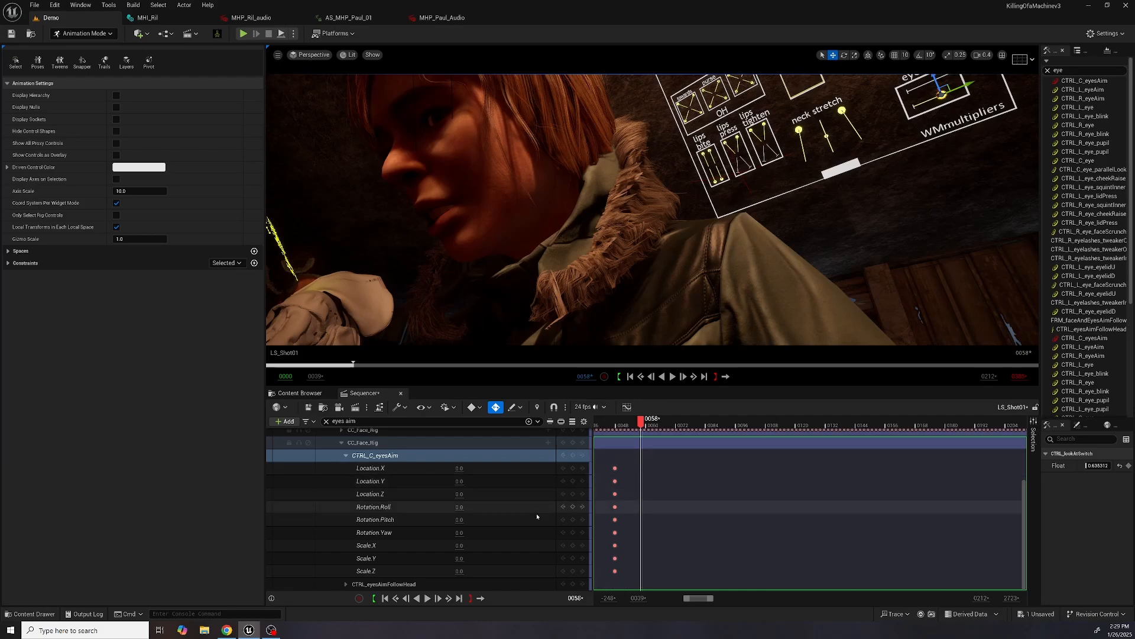
Collapse the CTRL_C_eyesAim track and inspect the CTRL_eyesAimFollowHead track to find the one driving the eye aim.
{"action": "scroll", "coordinate": [530, 511], "scroll_direction": "up", "scroll_amount": 3}
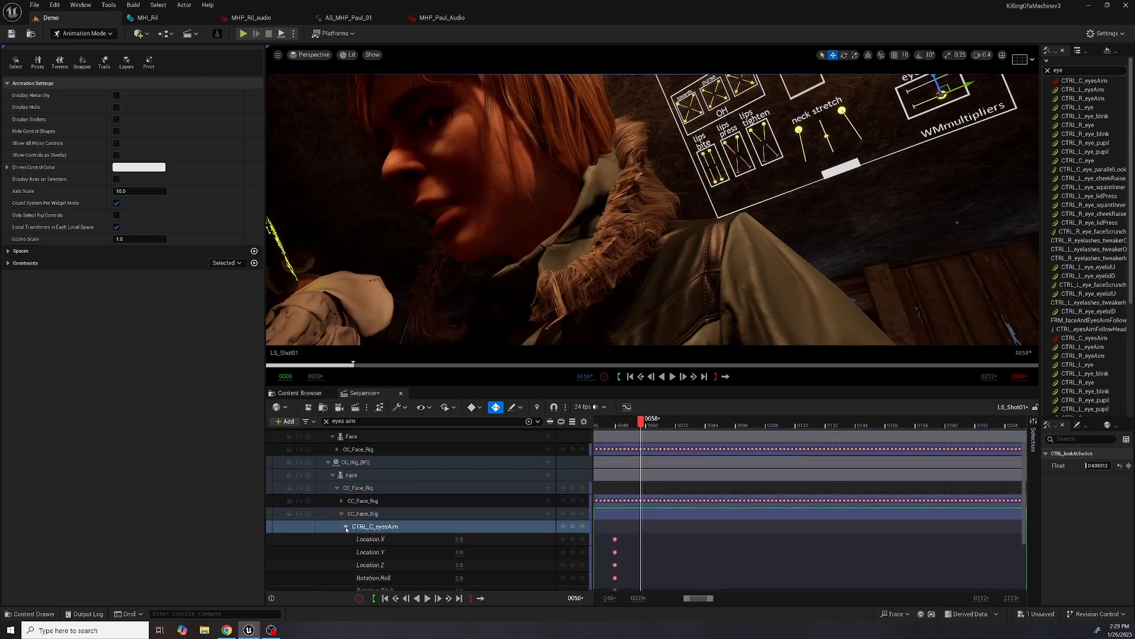
{"action": "left_click", "coordinate": [346, 527]}
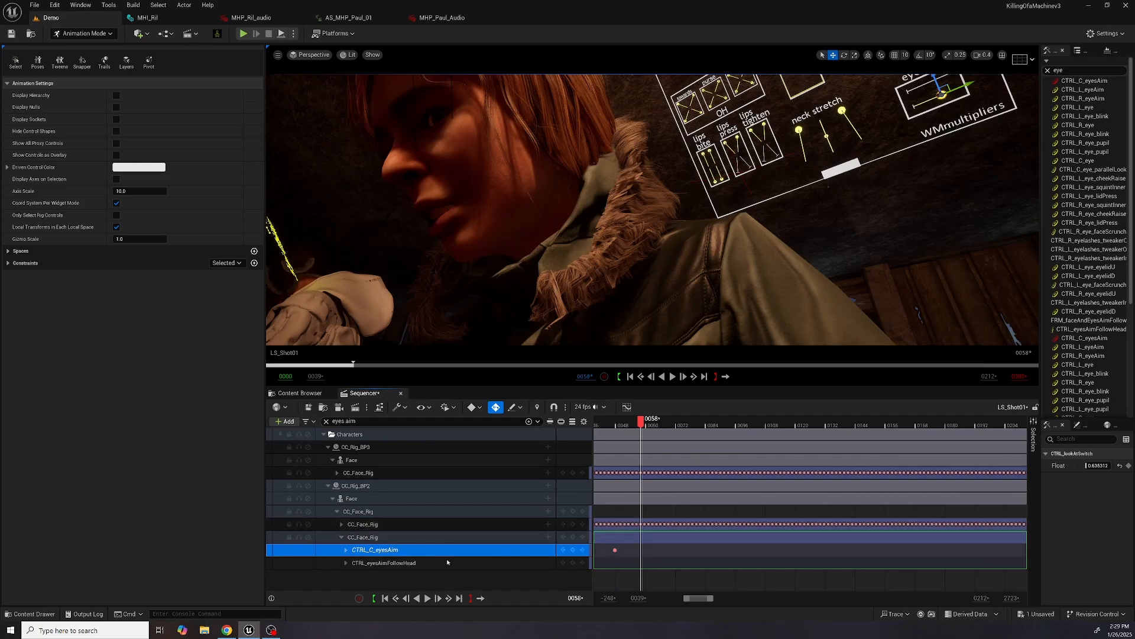
{"action": "left_click", "coordinate": [391, 562]}
{"action": "left_click", "coordinate": [346, 562]}
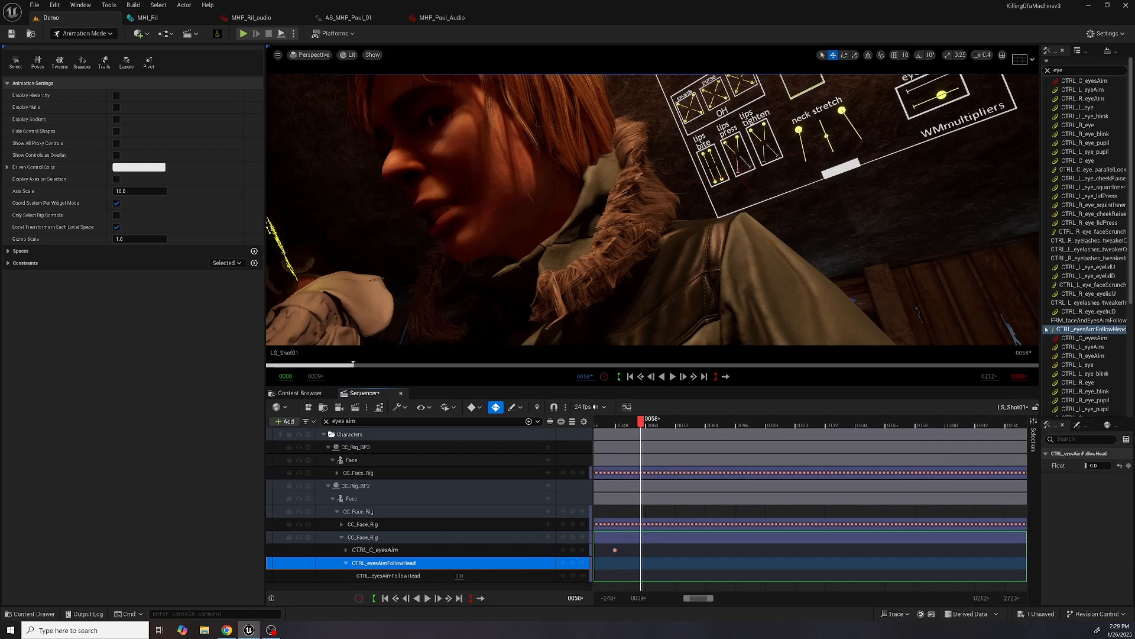
Reselect the eye aim control, isolate its CTRL_lookAtSwitch track, and expand it with the track filter cleared.
{"action": "left_click", "coordinate": [941, 94]}
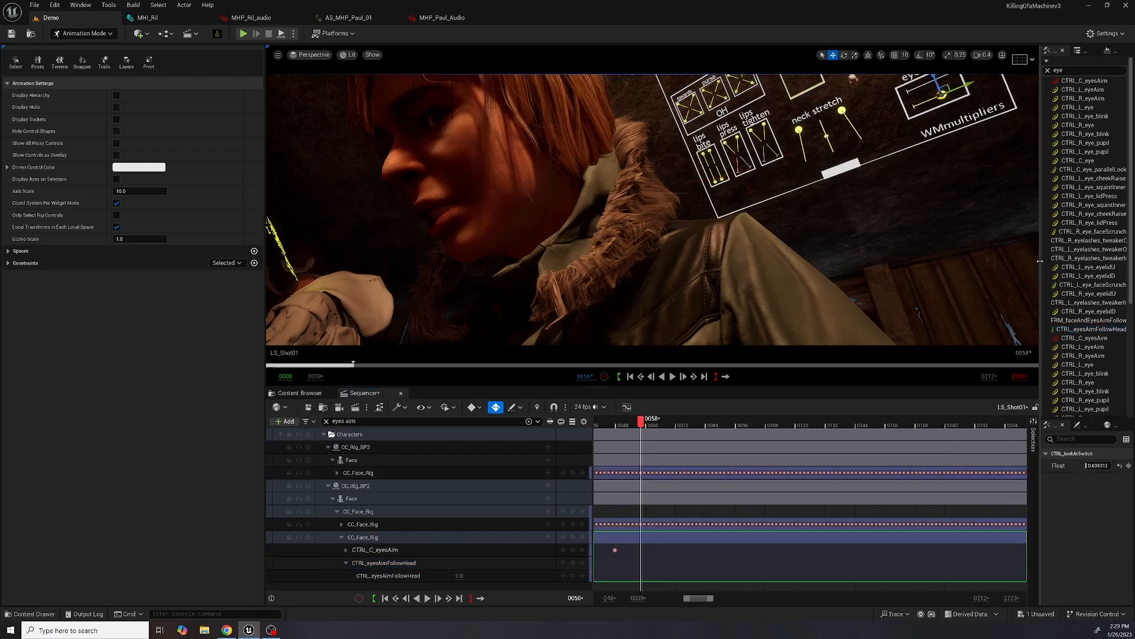
{"action": "left_click_drag", "start_coordinate": [1043, 260], "coordinate": [975, 260]}
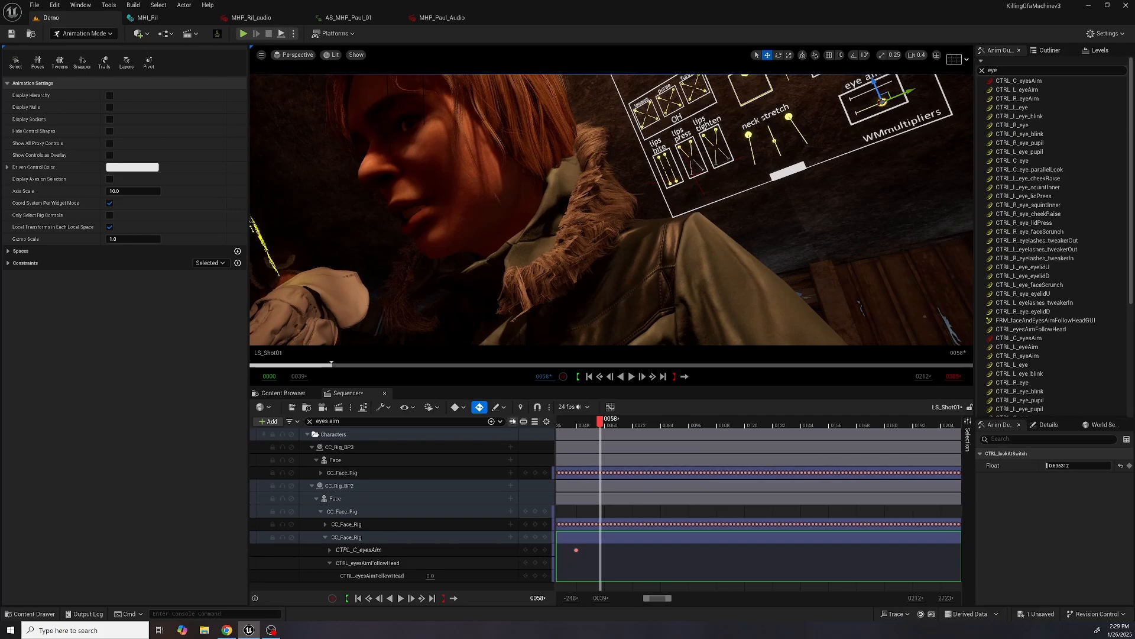
{"action": "left_click", "coordinate": [513, 420]}
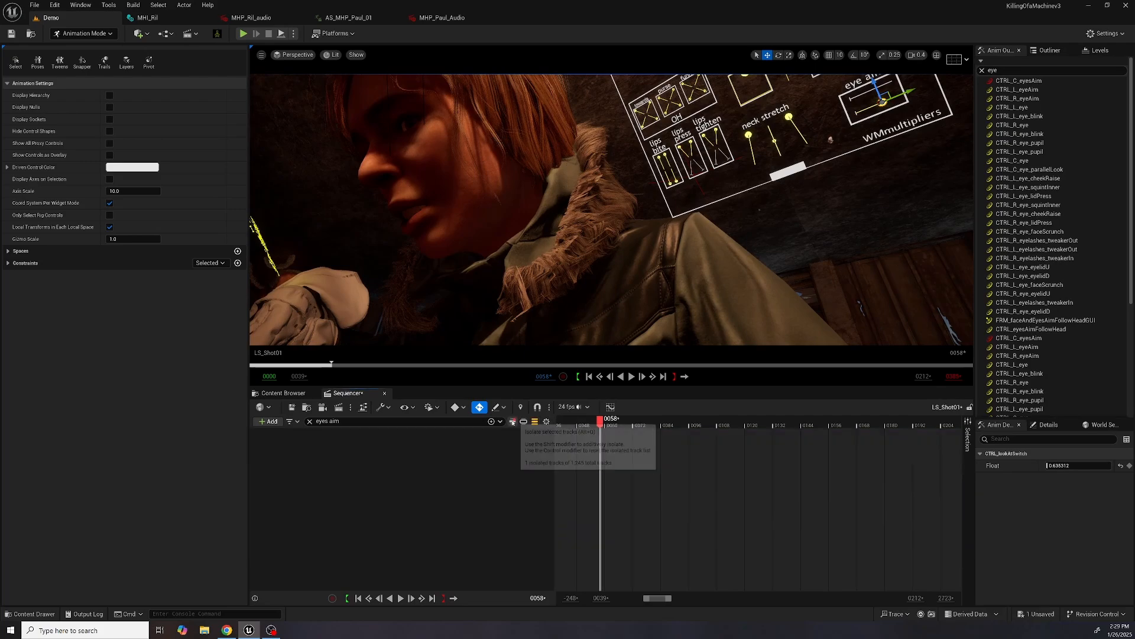
{"action": "left_click", "coordinate": [310, 421]}
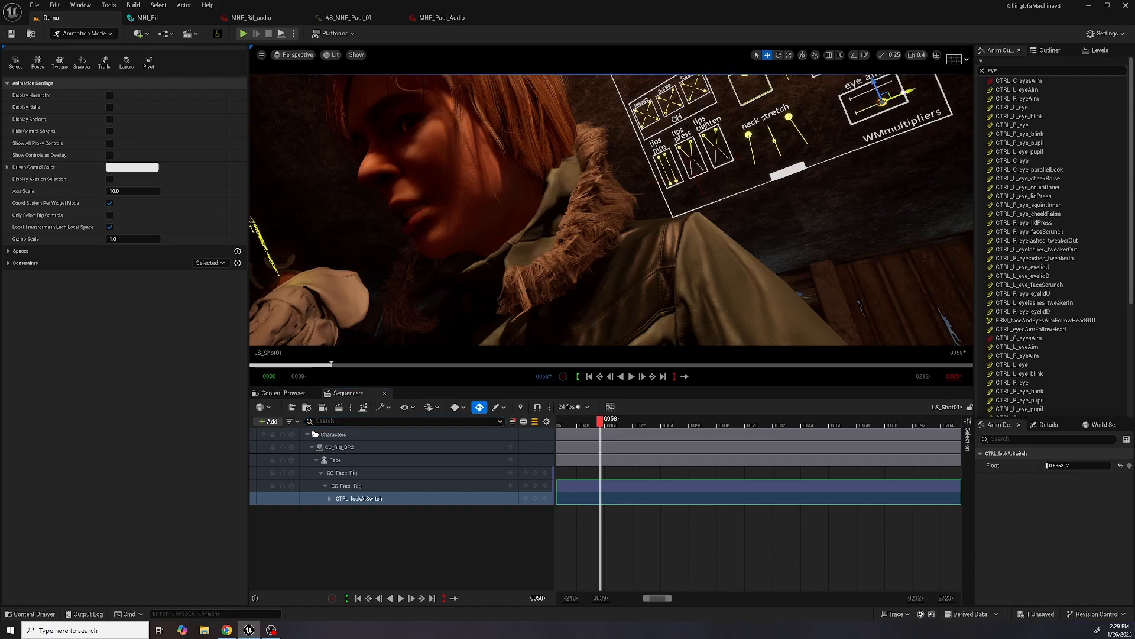
{"action": "mouse_move", "coordinate": [890, 95]}
{"action": "left_mouse_down"}
{"action": "mouse_move", "coordinate": [863, 110]}
{"action": "mouse_move", "coordinate": [895, 100]}
{"action": "left_mouse_up"}
{"action": "left_click", "coordinate": [330, 498]}
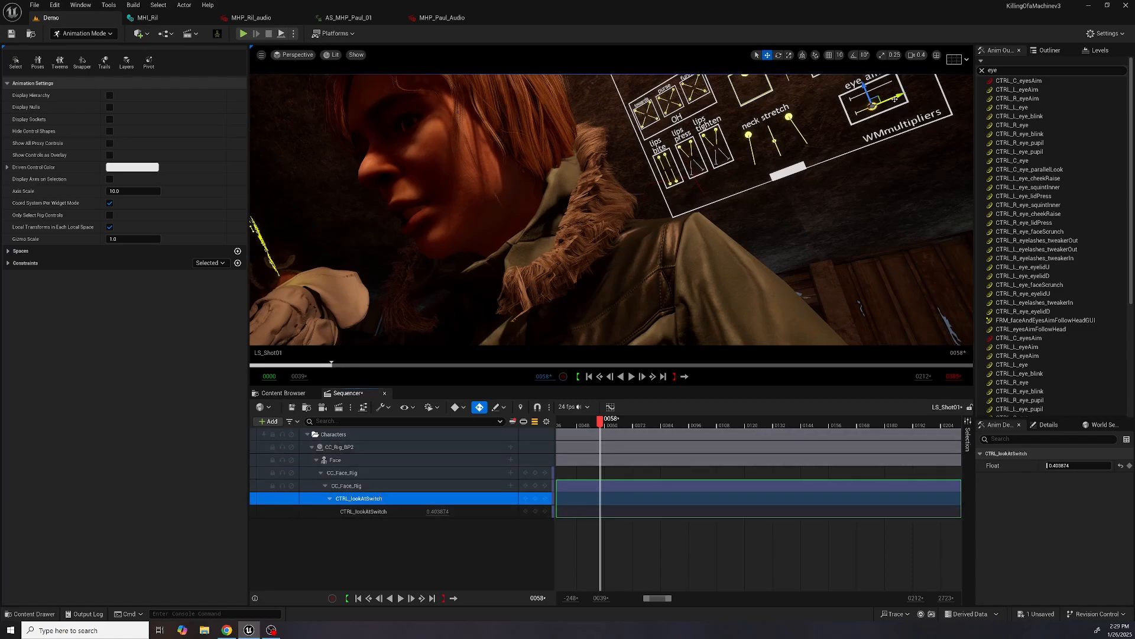
Key CTRL_lookAtSwitch at about 0.228 on frame 58 and about 0.586 on frame 48.
{"action": "left_click_drag", "start_coordinate": [894, 99], "coordinate": [876, 106]}
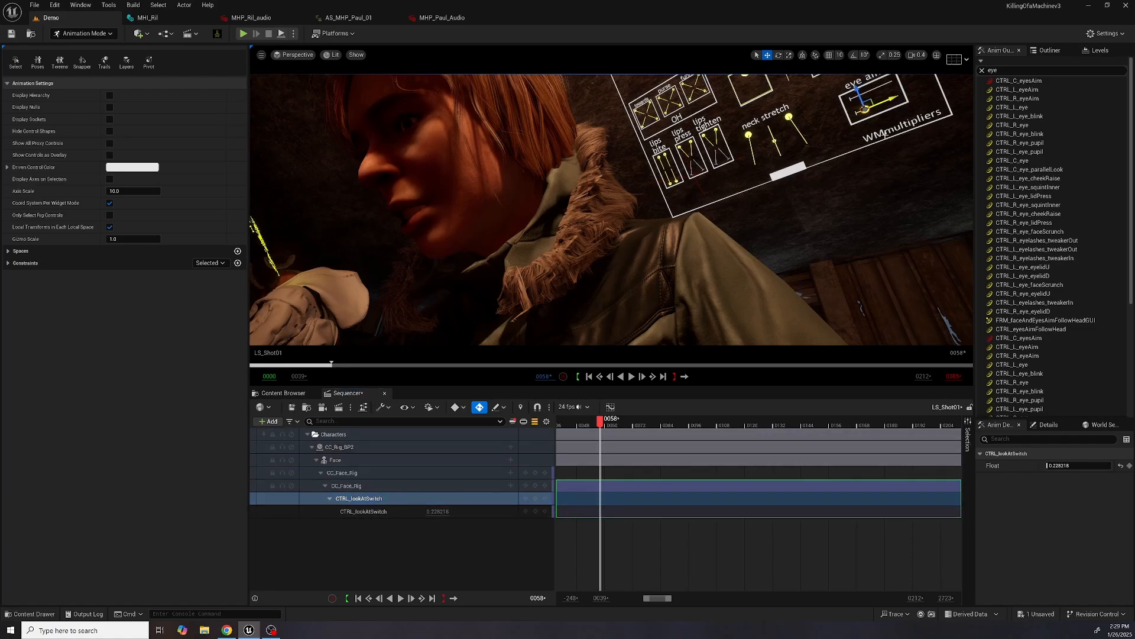
{"action": "left_click", "coordinate": [534, 511]}
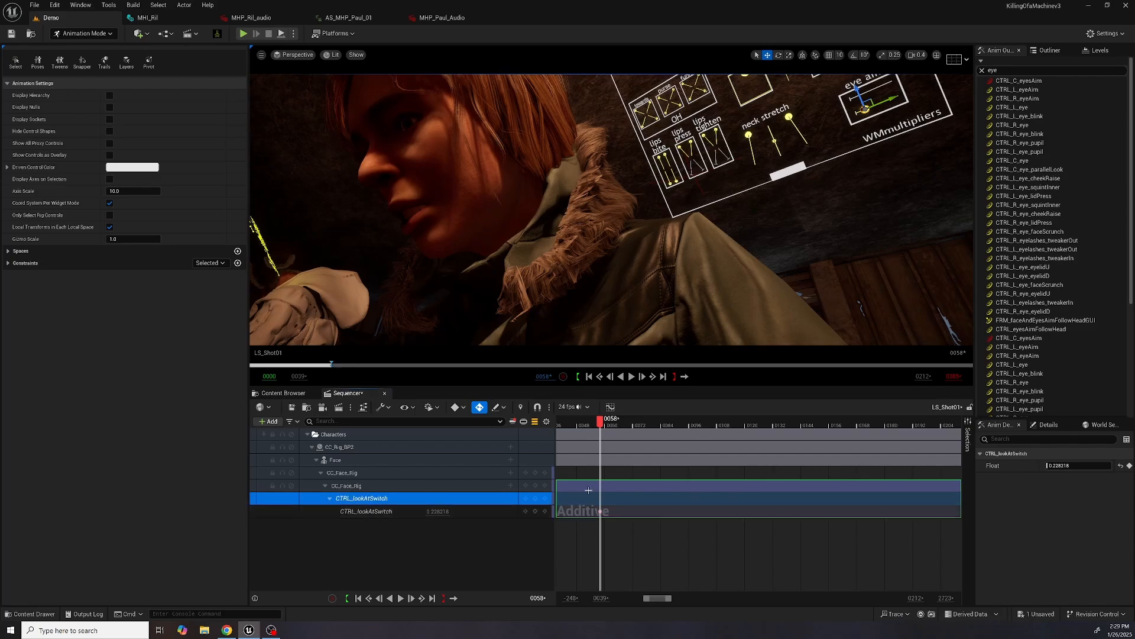
{"action": "left_click_drag", "start_coordinate": [598, 422], "coordinate": [579, 435]}
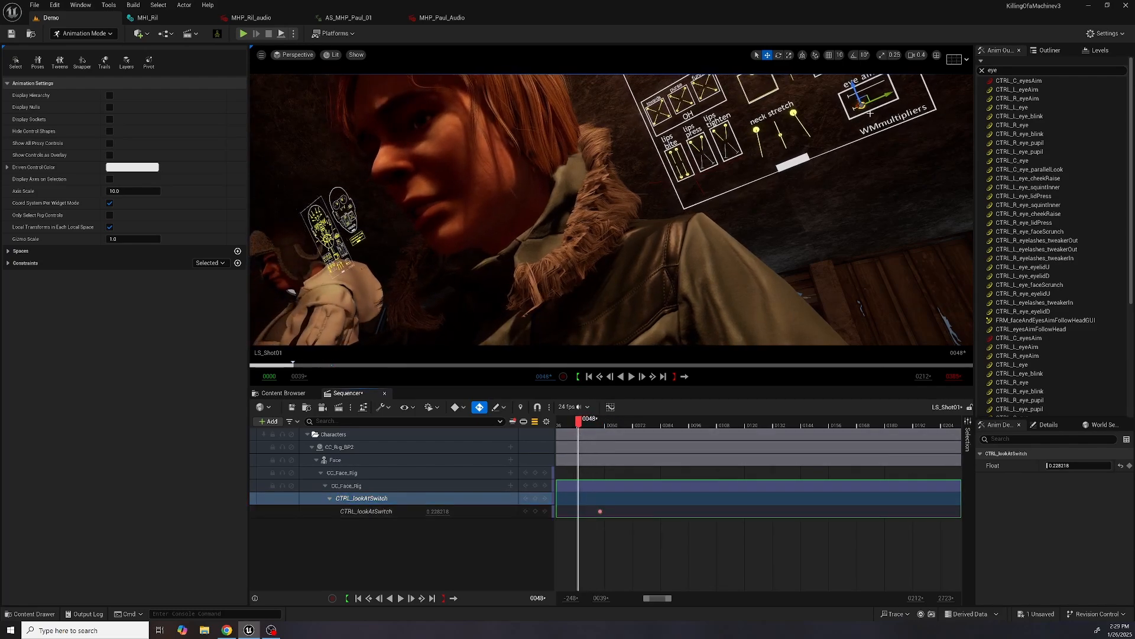
{"action": "left_click_drag", "start_coordinate": [883, 95], "coordinate": [900, 88]}
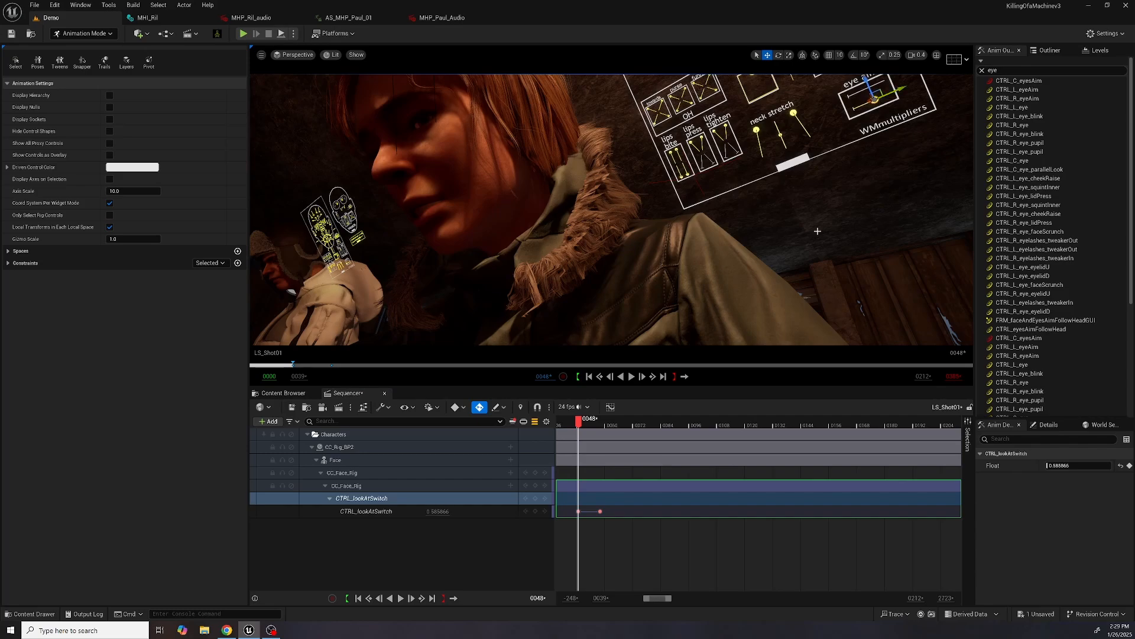
Play back the eye aim keys, key CTRL_lookAtSwitch at about 0.492 on frame 69, and play on to frame 111.
{"action": "left_click_drag", "start_coordinate": [581, 422], "coordinate": [576, 422]}
{"action": "key", "text": "space"}
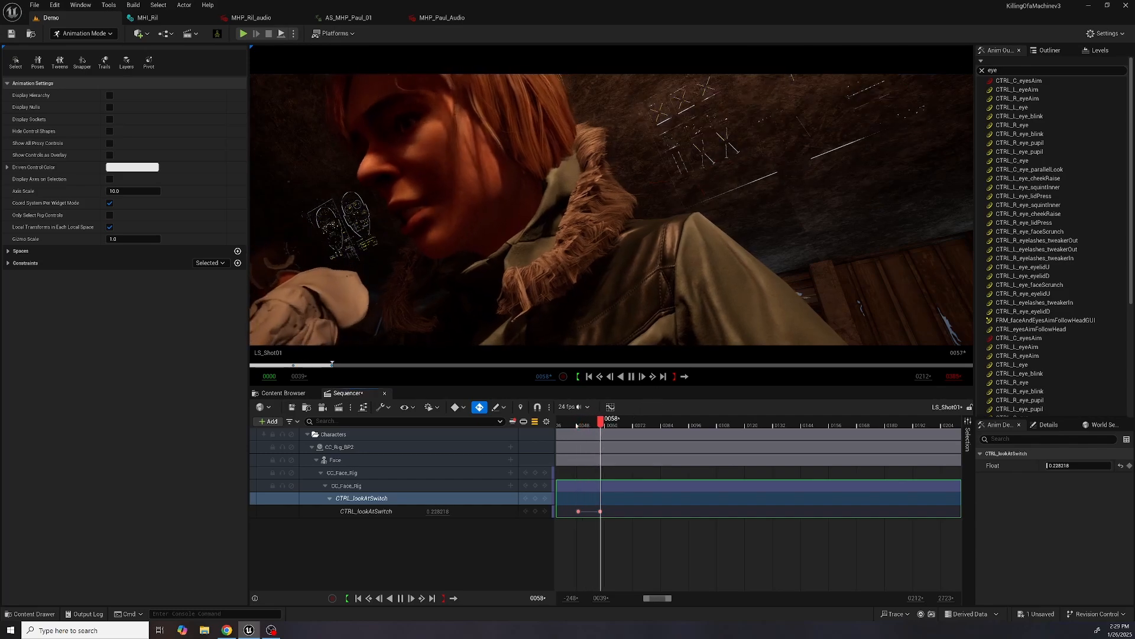
{"action": "key", "text": "space"}
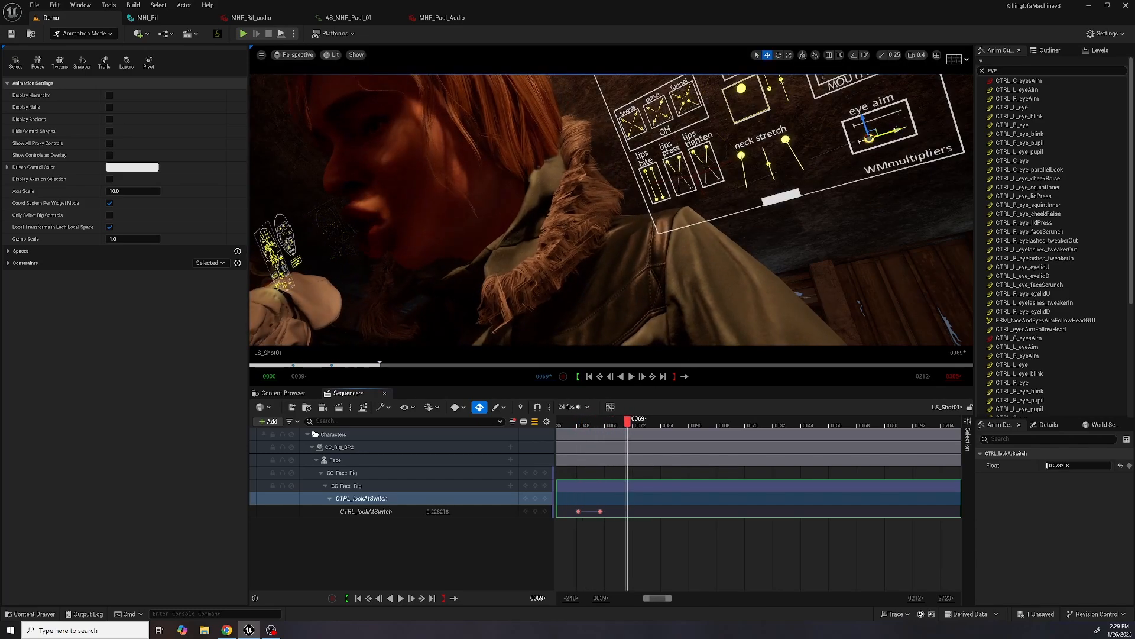
{"action": "left_click_drag", "start_coordinate": [898, 129], "coordinate": [911, 122]}
{"action": "key", "text": "space"}
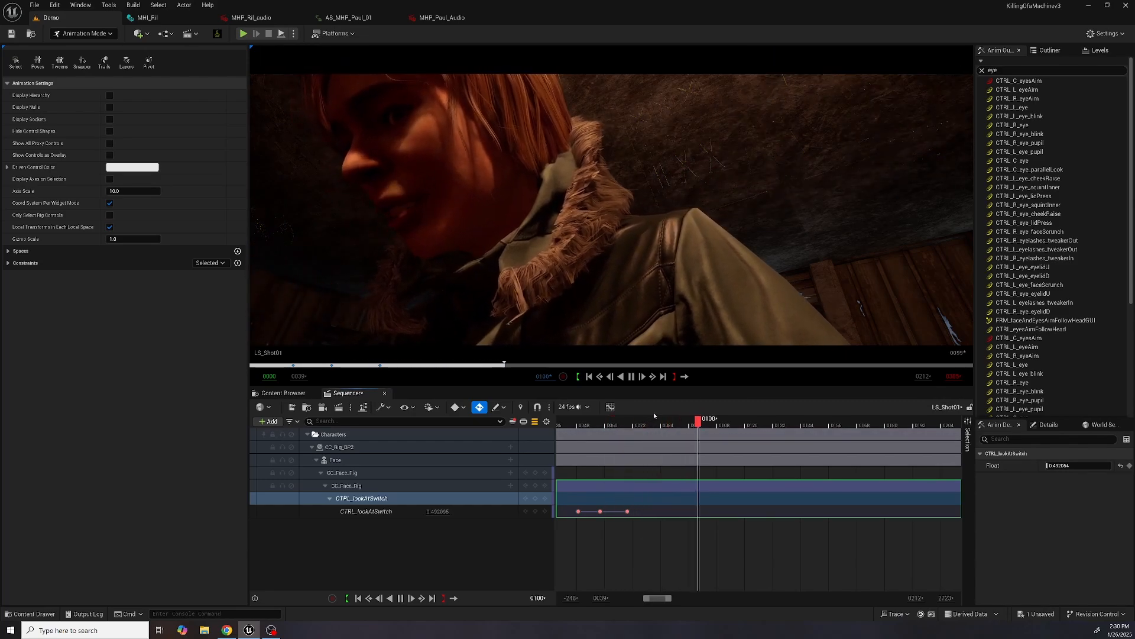
{"action": "key", "text": "space"}
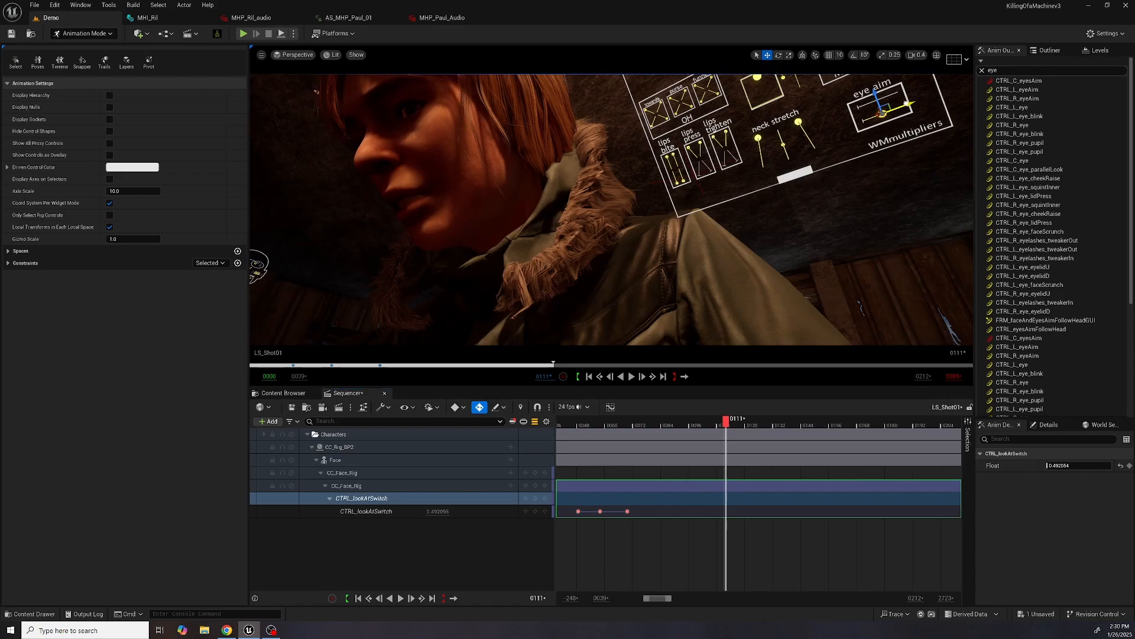
Key CTRL_lookAtSwitch at about 0.097 on frame 111, play the shot on, and key the eye aim again on frame 148.
{"action": "left_click_drag", "start_coordinate": [903, 107], "coordinate": [893, 120]}
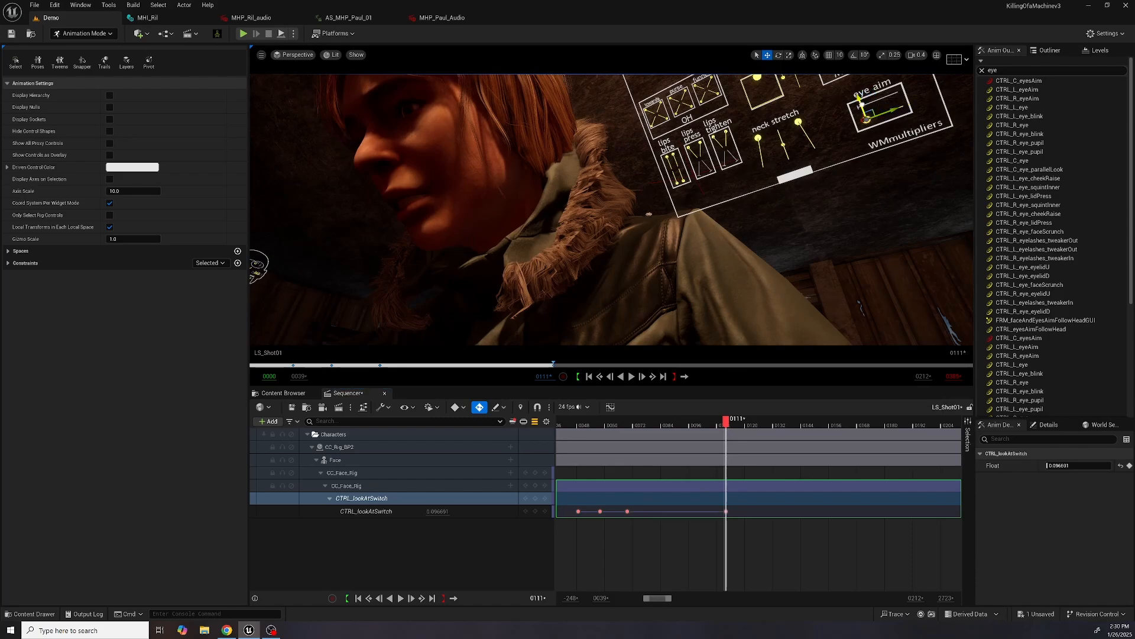
{"action": "key", "text": "space"}
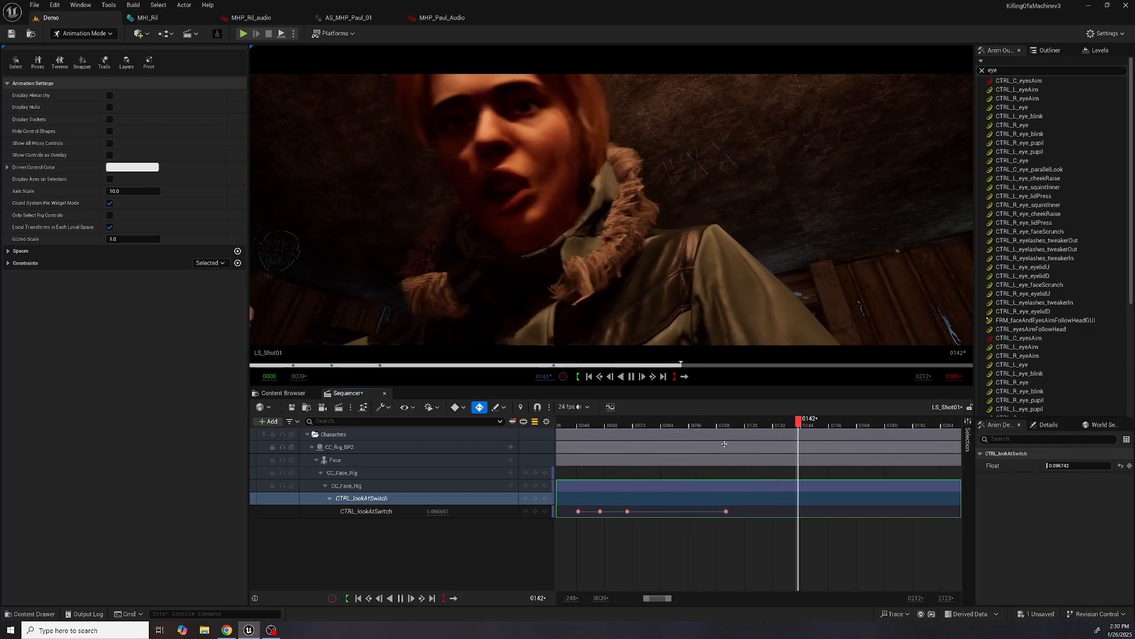
{"action": "left_click", "coordinate": [836, 422]}
{"action": "left_click_drag", "start_coordinate": [836, 422], "coordinate": [811, 421]}
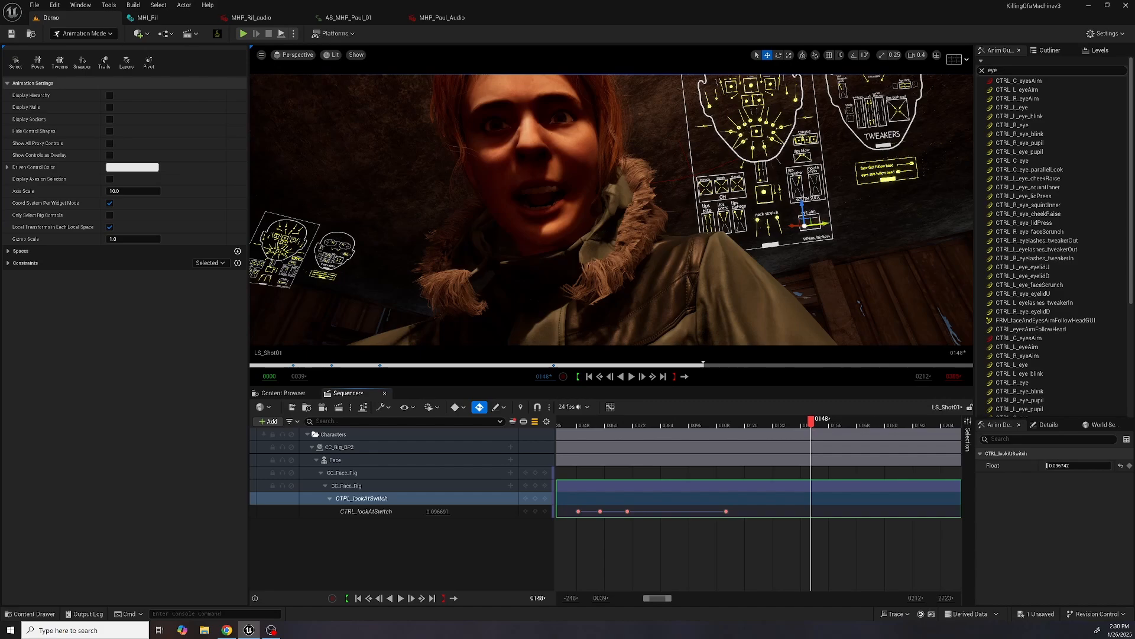
{"action": "mouse_move", "coordinate": [824, 224]}
{"action": "left_mouse_down"}
{"action": "mouse_move", "coordinate": [837, 223]}
{"action": "mouse_move", "coordinate": [822, 225]}
{"action": "left_mouse_up"}
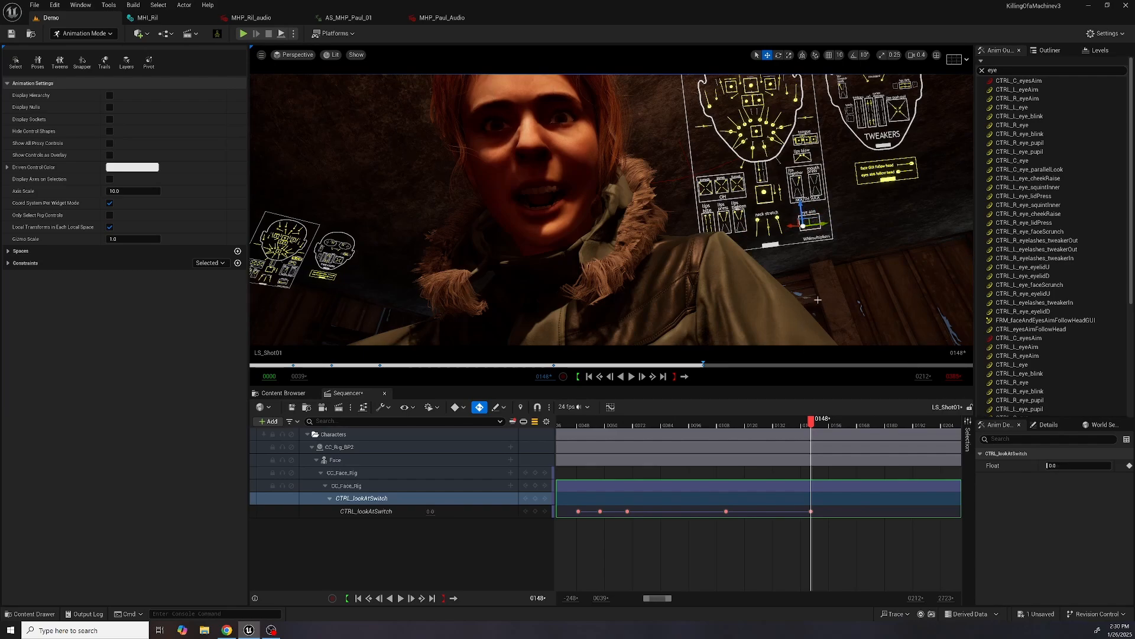
{"action": "left_click_drag", "start_coordinate": [824, 224], "coordinate": [827, 223]}
Key CTRL_lookAtSwitch at about 0.676 on frame 143 and scrub back to frame 139.
{"action": "left_click_drag", "start_coordinate": [810, 420], "coordinate": [801, 420]}
{"action": "left_click_drag", "start_coordinate": [830, 206], "coordinate": [840, 204]}
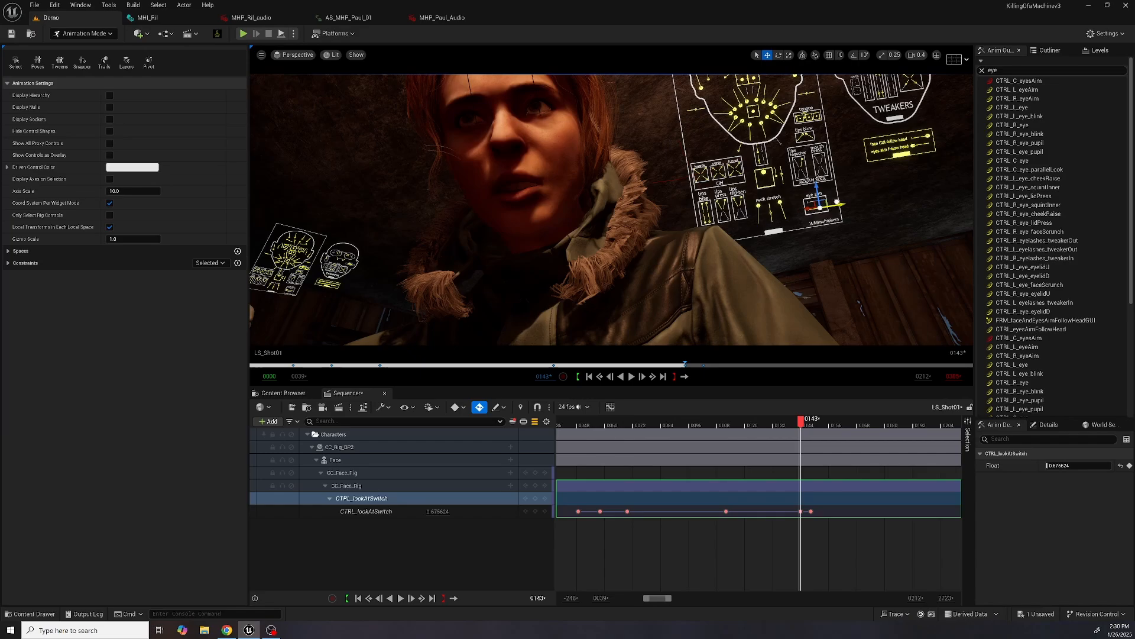
{"action": "mouse_move", "coordinate": [801, 421]}
{"action": "left_mouse_down"}
{"action": "mouse_move", "coordinate": [817, 422]}
{"action": "mouse_move", "coordinate": [791, 421]}
{"action": "left_mouse_up"}
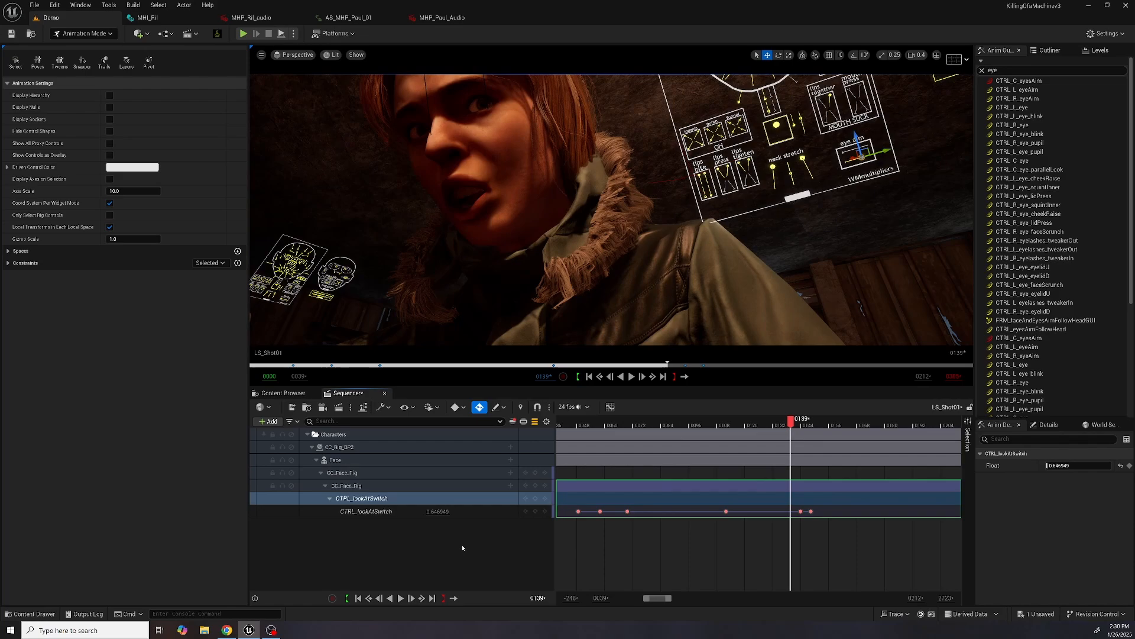
Filter the Sequencer tracks for "eyes" and turn off track isolation so both characters' face rigs are listed.
{"action": "left_click", "coordinate": [412, 420]}
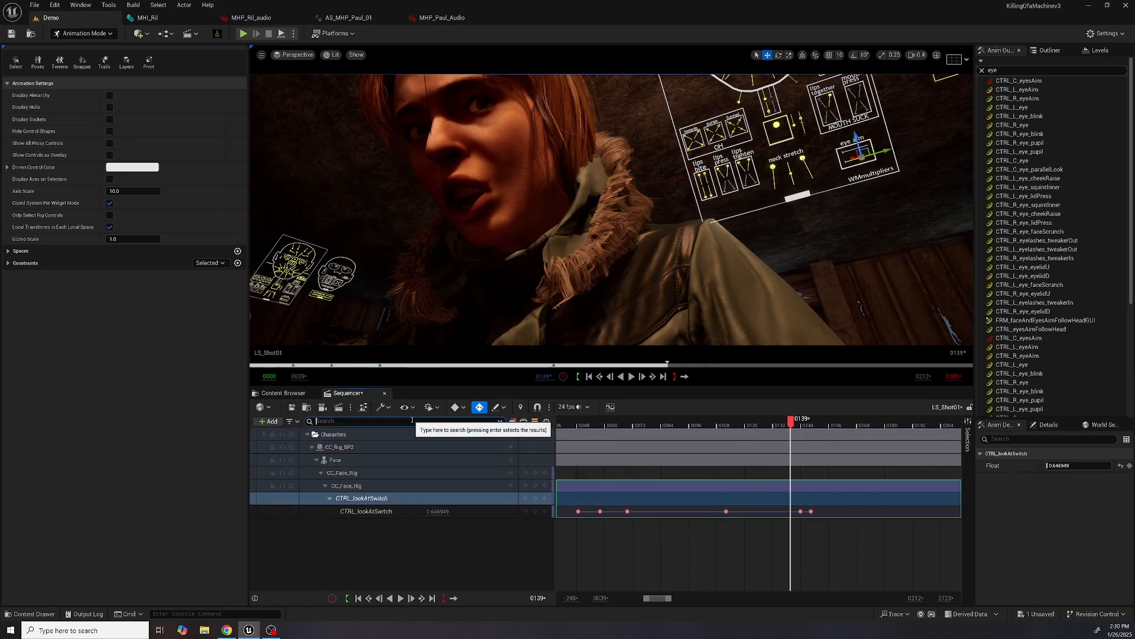
{"action": "type", "text": "eyes"}
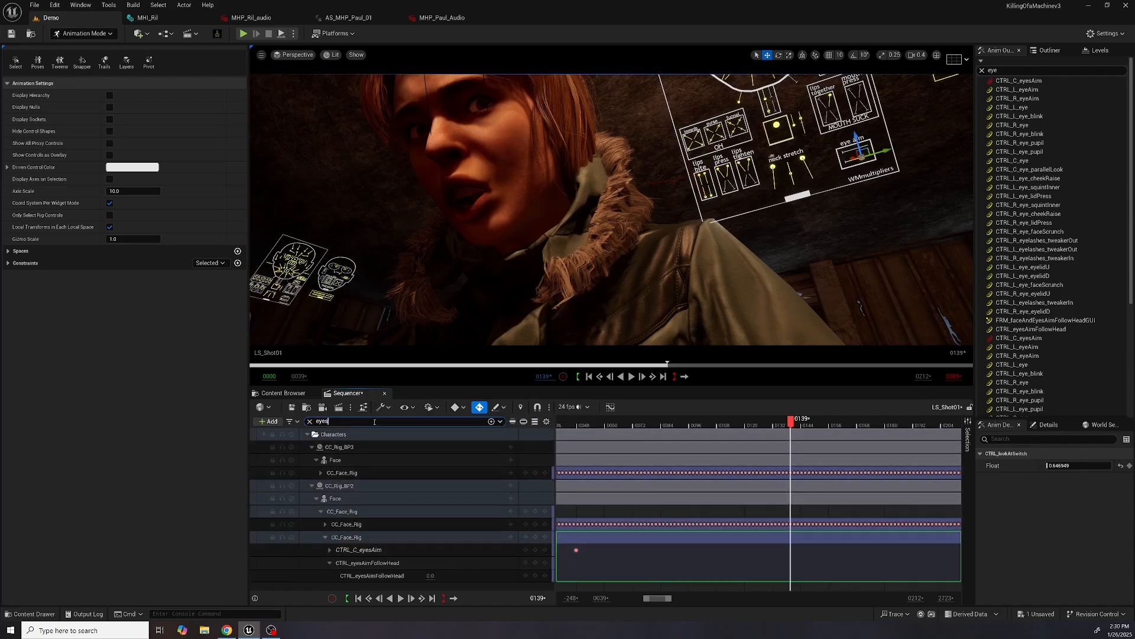
{"action": "left_click", "coordinate": [512, 421]}
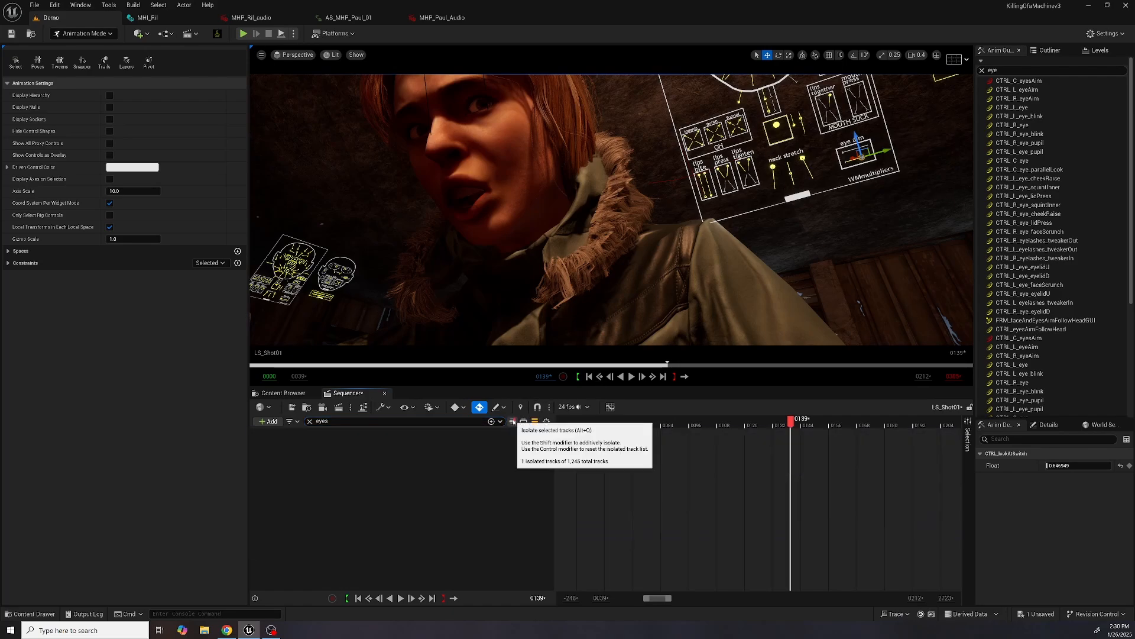
{"action": "left_click", "coordinate": [535, 422]}
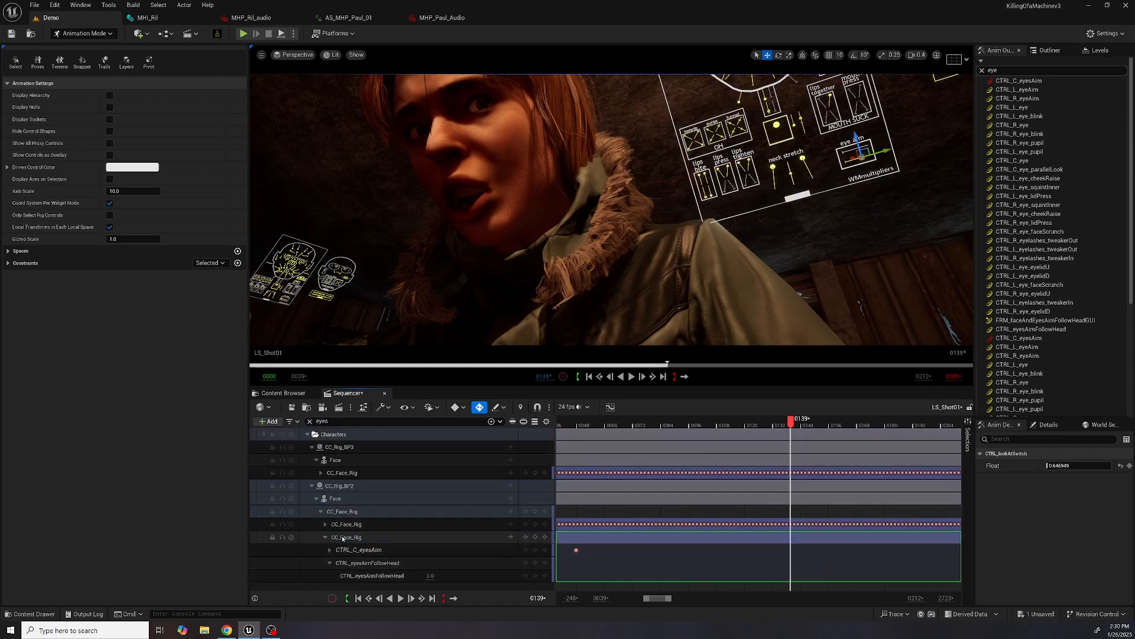
Look up CTRL_eyesAimFollowHead among the rig controls and reselect the additive CC_Face_Rig section of CC_Rig_BP2.
{"action": "left_click", "coordinate": [343, 538]}
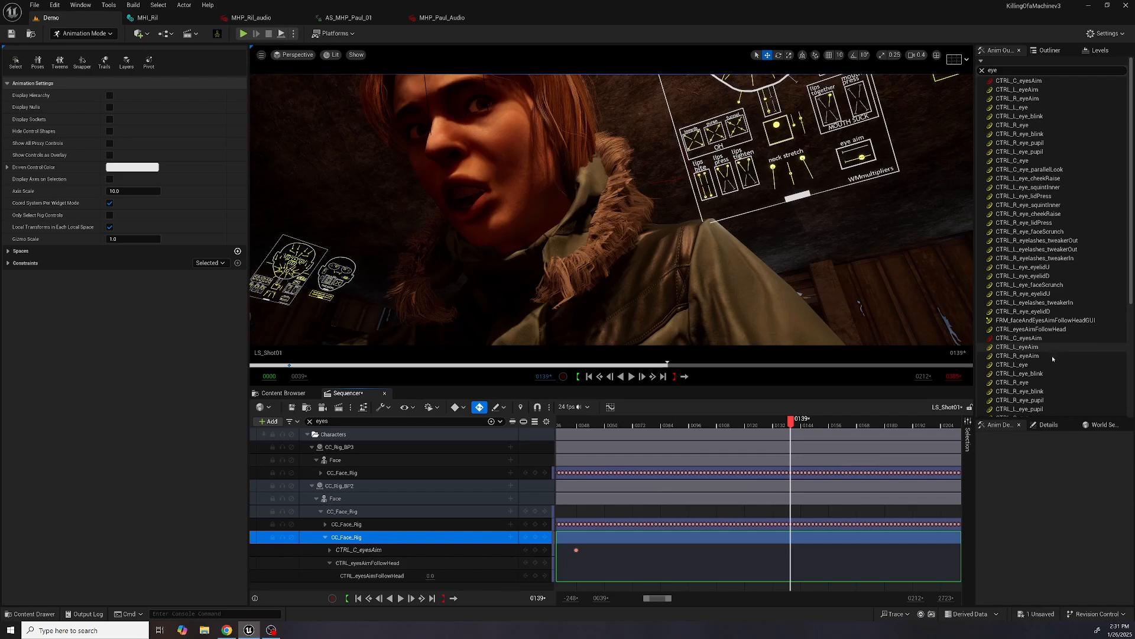
{"action": "scroll", "coordinate": [1056, 366], "scroll_direction": "down", "scroll_amount": 5}
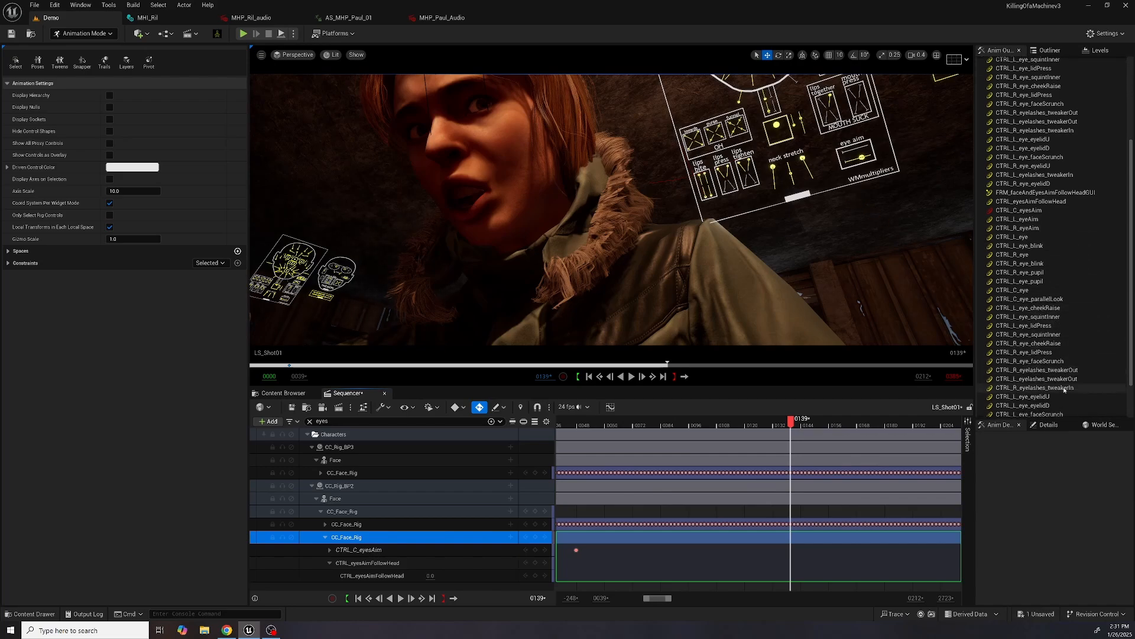
{"action": "scroll", "coordinate": [1071, 395], "scroll_direction": "down", "scroll_amount": 2}
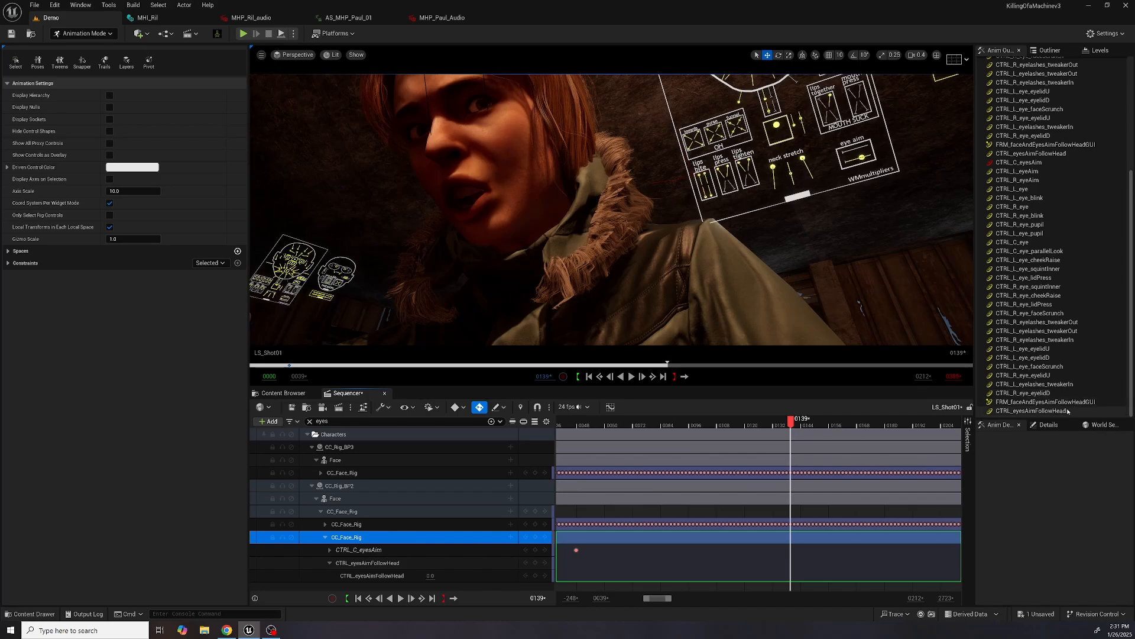
{"action": "left_click", "coordinate": [1067, 412]}
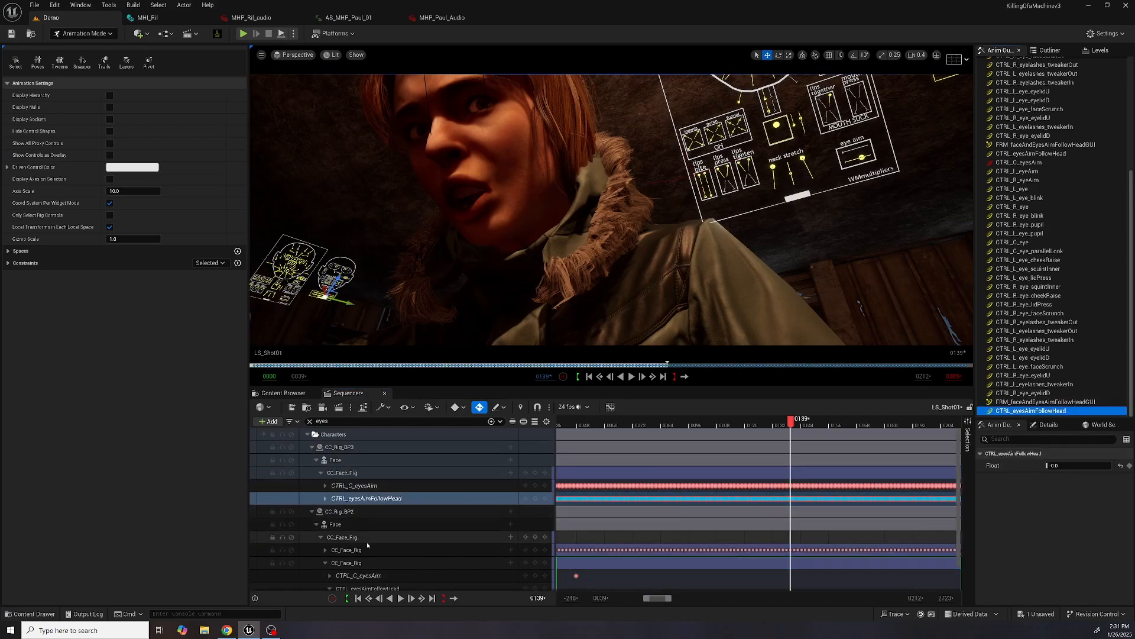
{"action": "left_click", "coordinate": [417, 563]}
{"action": "scroll", "coordinate": [428, 584], "scroll_direction": "down", "scroll_amount": 1}
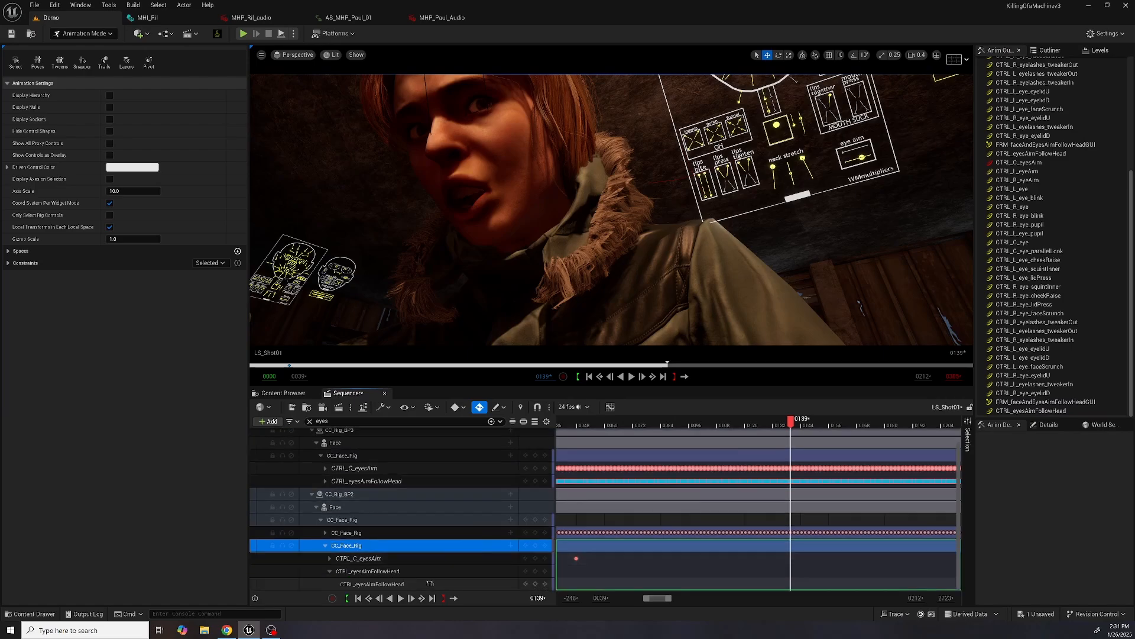
Try adjusting the additive CTRL_L_eye_squintInner value on frame 148, and return the track filter to "eyes".
{"action": "mouse_move", "coordinate": [794, 422]}
{"action": "left_mouse_down"}
{"action": "mouse_move", "coordinate": [822, 426]}
{"action": "mouse_move", "coordinate": [811, 425]}
{"action": "left_mouse_up"}
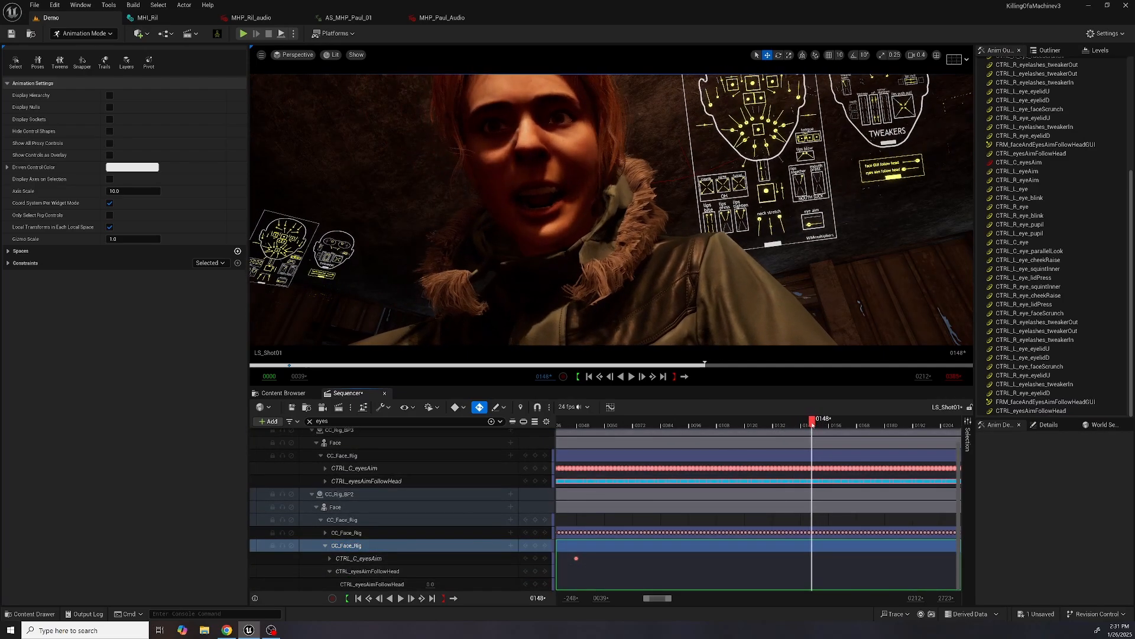
{"action": "left_click", "coordinate": [350, 423]}
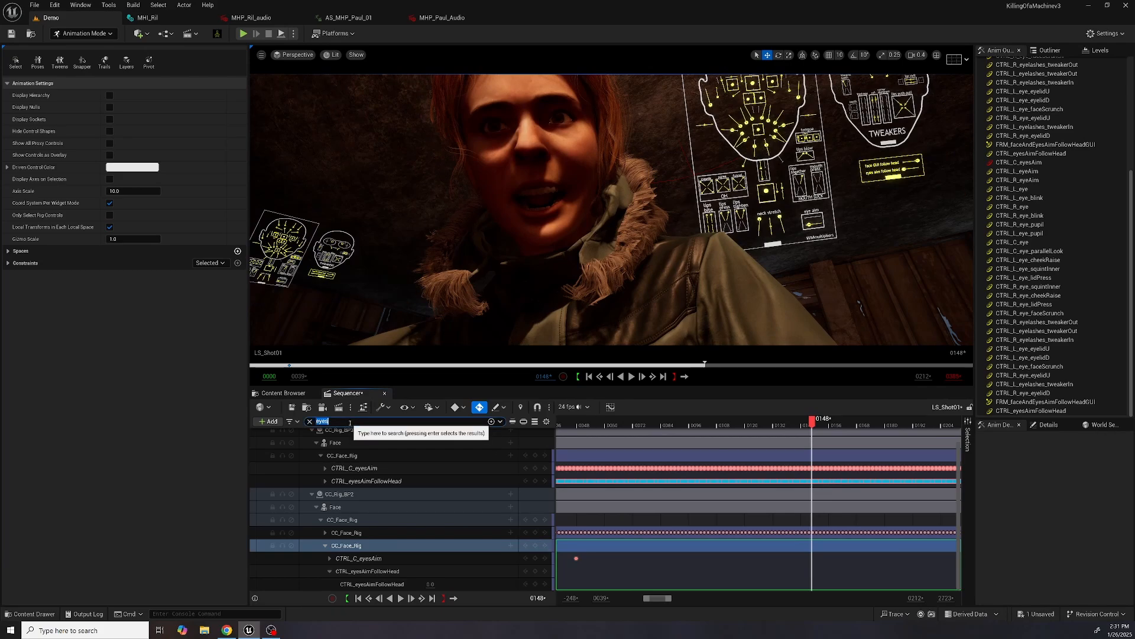
{"action": "type", "text": "squi"}
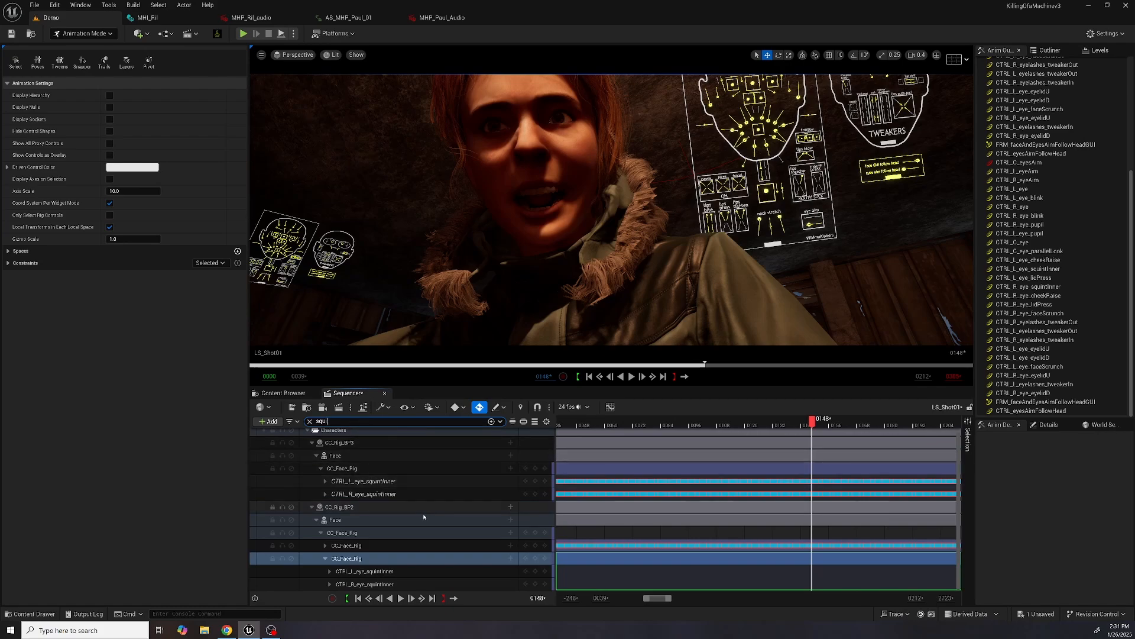
{"action": "left_click", "coordinate": [331, 572]}
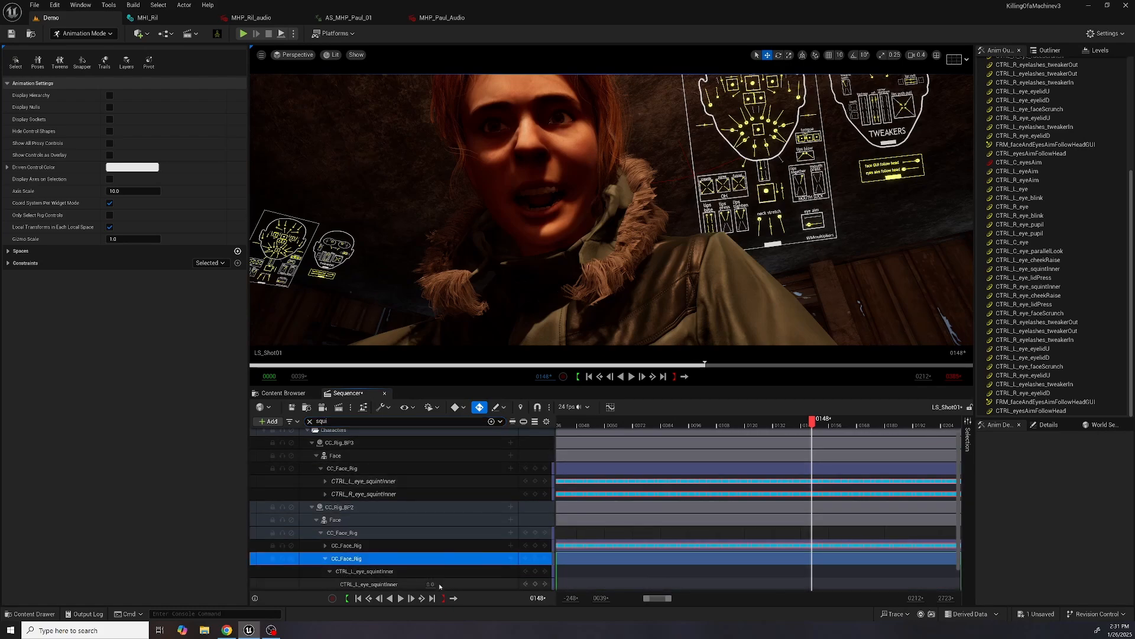
{"action": "mouse_move", "coordinate": [431, 584]}
{"action": "left_mouse_down"}
{"action": "mouse_move", "coordinate": [453, 584]}
{"action": "mouse_move", "coordinate": [431, 584]}
{"action": "left_mouse_up"}
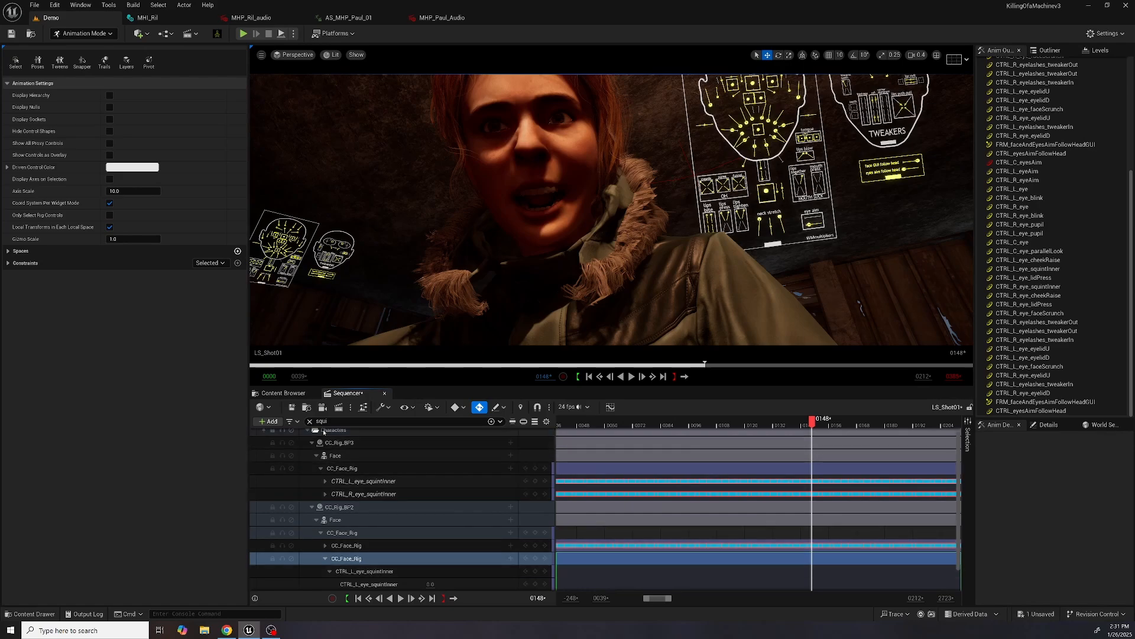
{"action": "scroll", "coordinate": [409, 559], "scroll_direction": "down", "scroll_amount": 1}
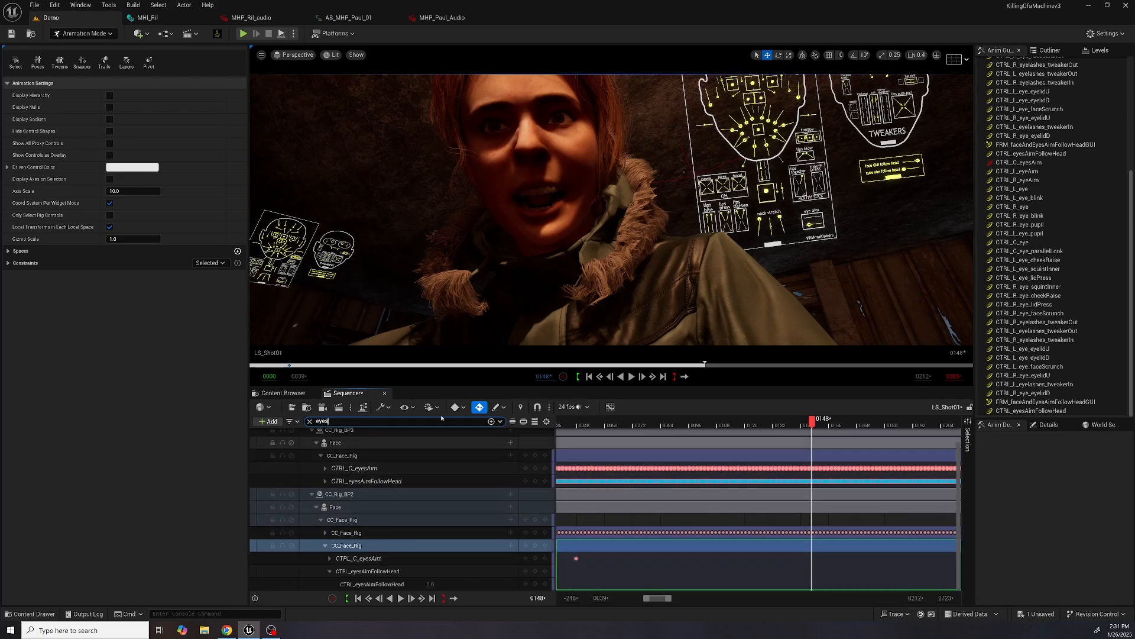
Try CTRL_R_eyelashes_tweakerIn at -1.0 on frame 148 and reset it to its default.
{"action": "left_click", "coordinate": [1062, 83]}
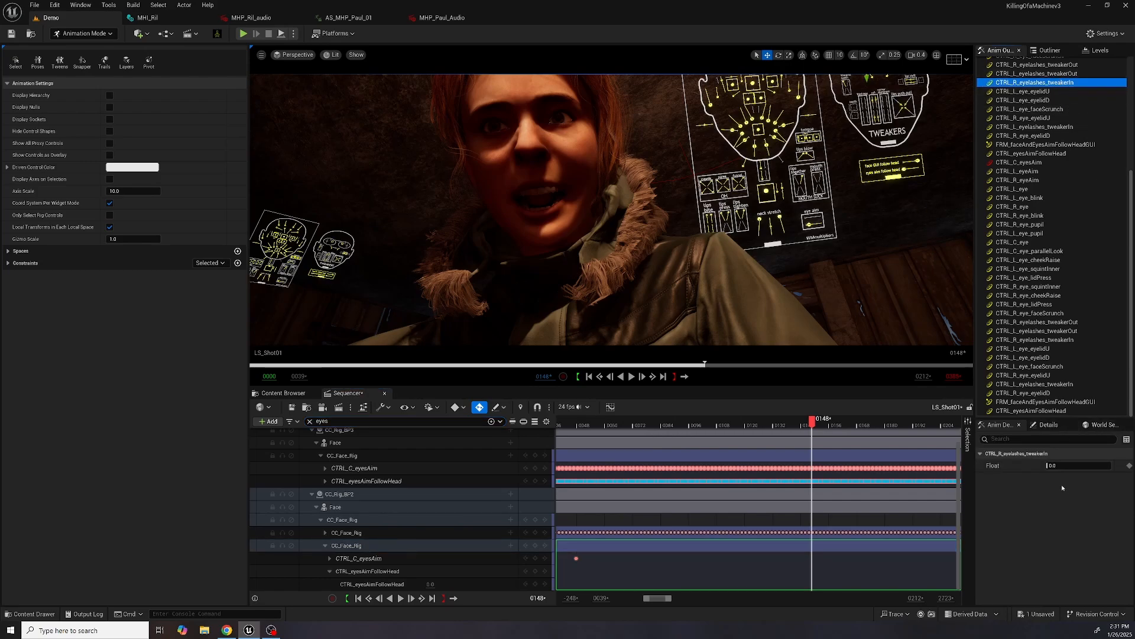
{"action": "mouse_move", "coordinate": [1049, 465]}
{"action": "left_mouse_down"}
{"action": "mouse_move", "coordinate": [1077, 465]}
{"action": "mouse_move", "coordinate": [1059, 465]}
{"action": "left_mouse_up"}
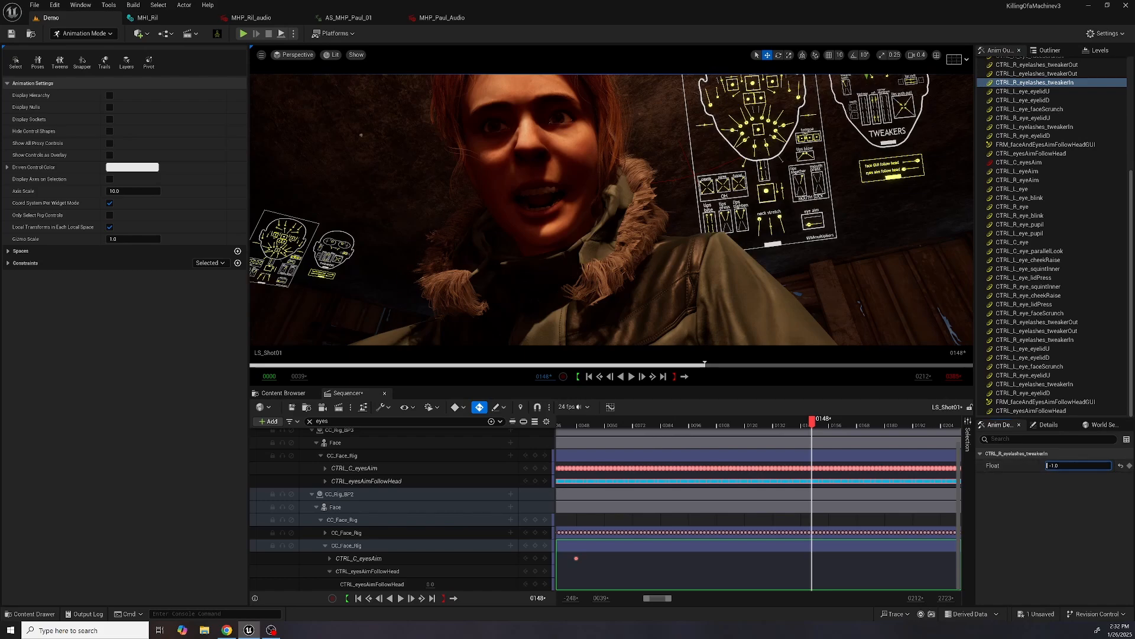
{"action": "left_click", "coordinate": [1120, 466]}
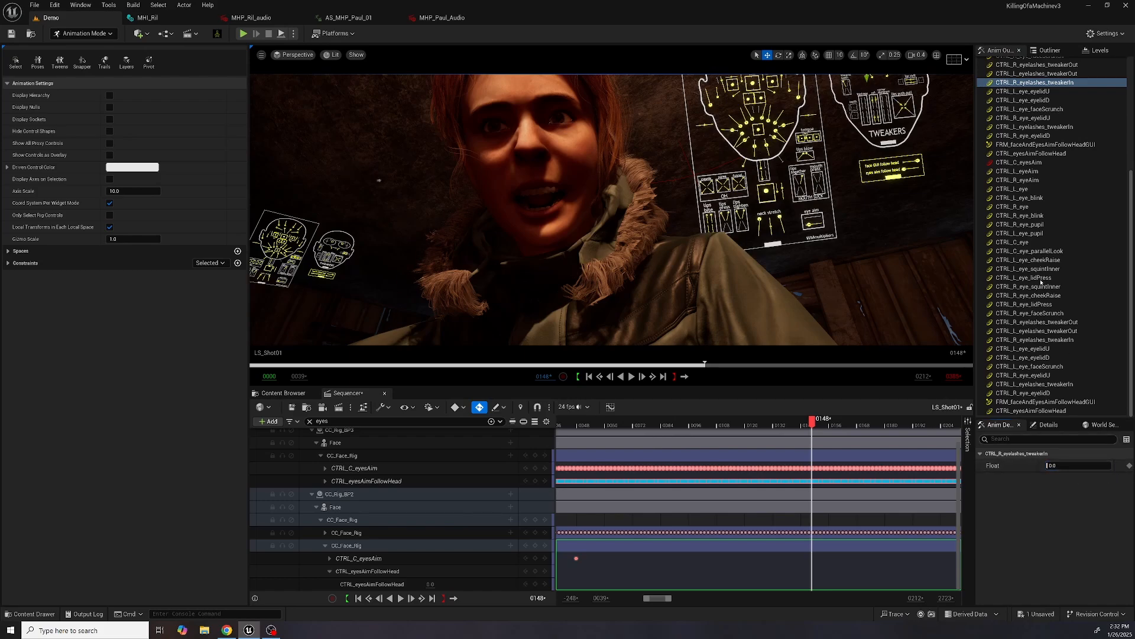
Look through the eye controls from CTRL_C_eyesAim onward and try adjusting the CTRL_L_eye_lidPress value.
{"action": "left_click", "coordinate": [1033, 162]}
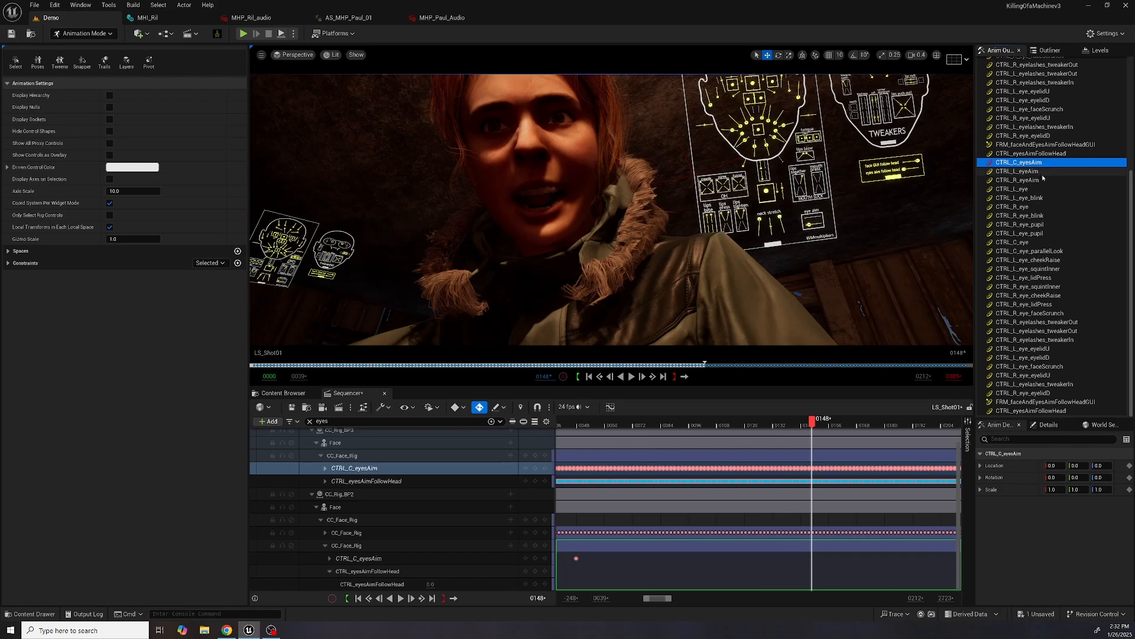
{"action": "scroll", "coordinate": [1049, 177], "scroll_direction": "up", "scroll_amount": 6}
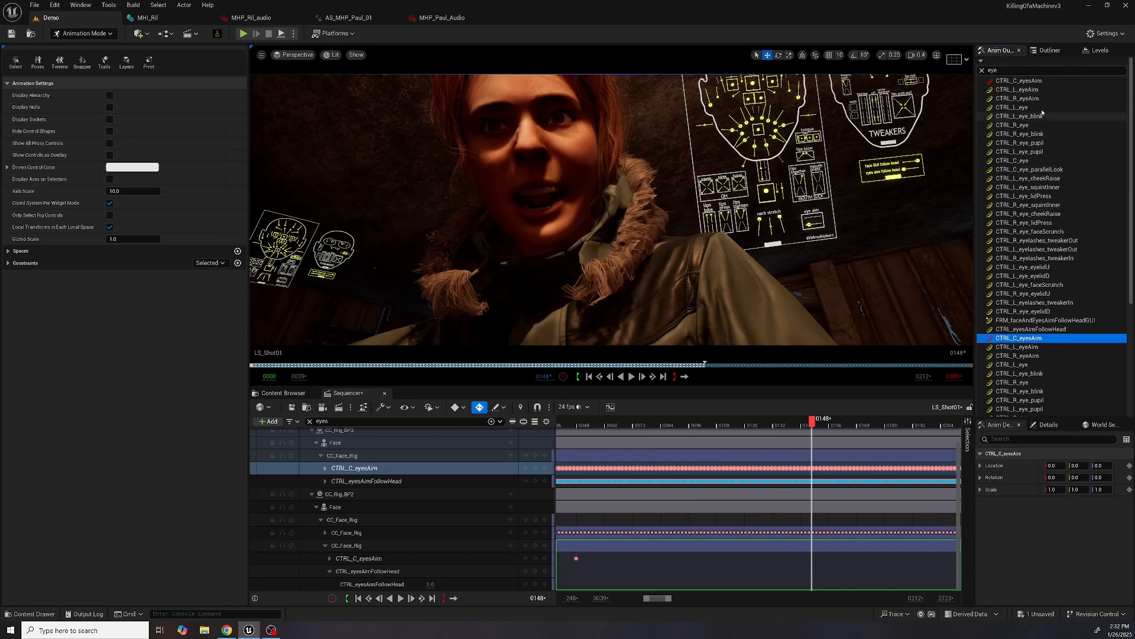
{"action": "scroll", "coordinate": [1051, 178], "scroll_direction": "down", "scroll_amount": 6}
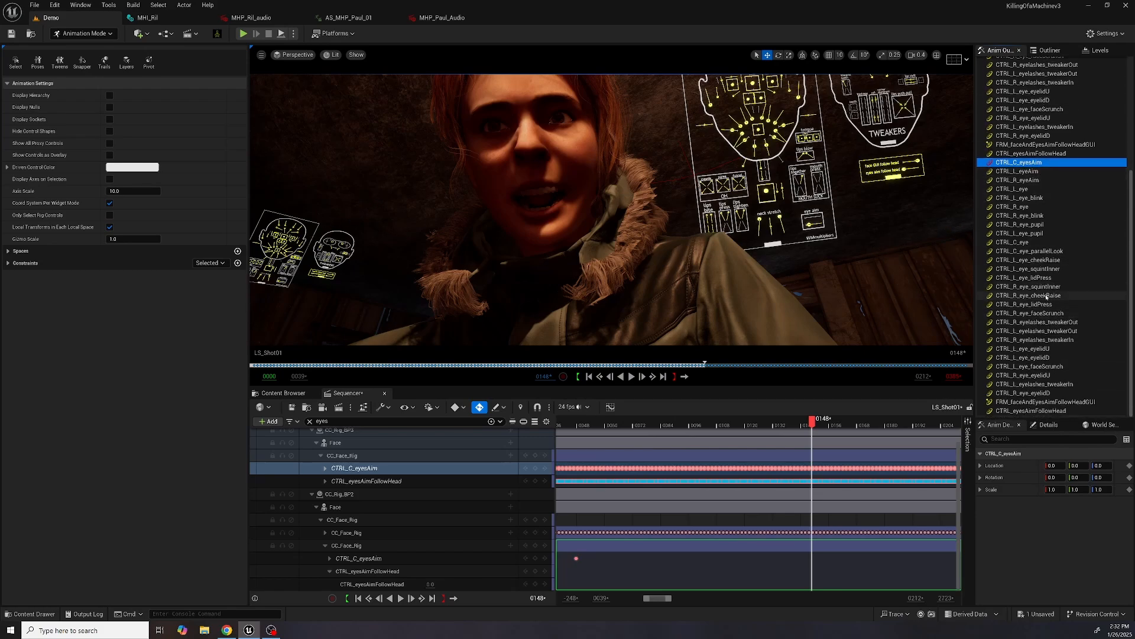
{"action": "left_click", "coordinate": [1048, 278]}
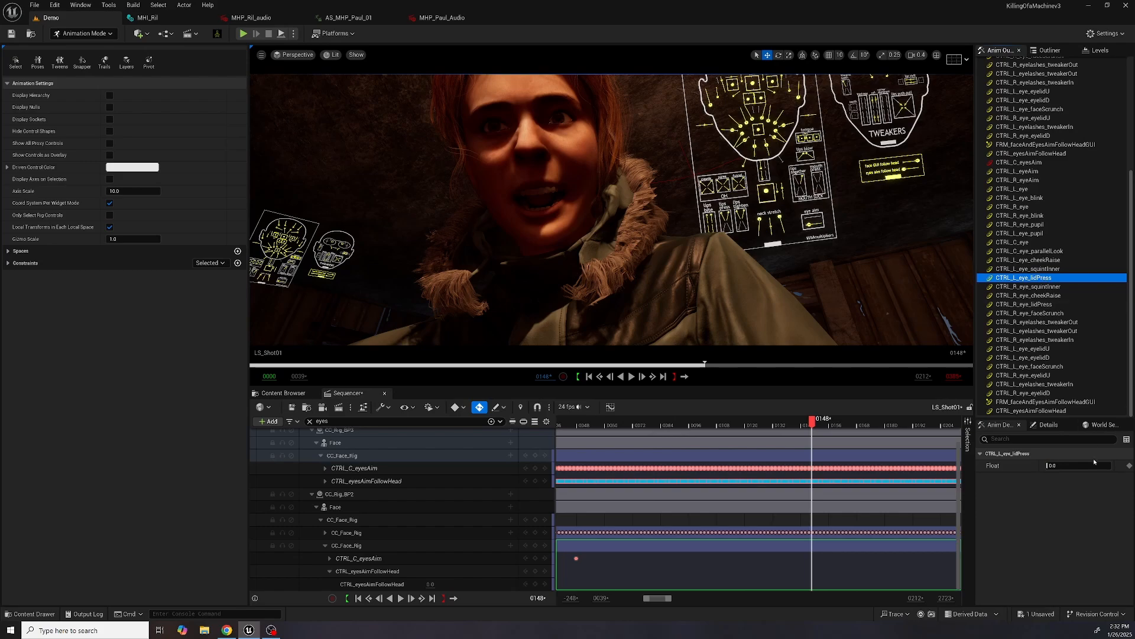
{"action": "left_click_drag", "start_coordinate": [1095, 461], "coordinate": [1112, 461]}
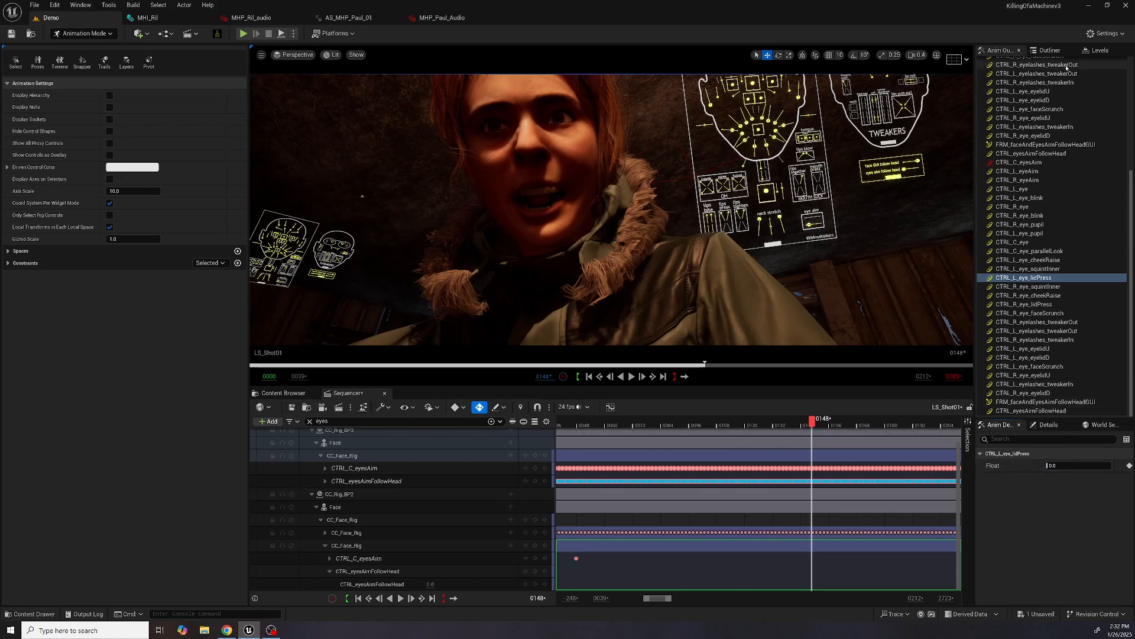
Filter the Sequencer tracks for "blink" to reach the additive left and right eye blink channels of CC_Rig_BP2.
{"action": "left_click", "coordinate": [394, 424]}
{"action": "type", "text": "blink"}
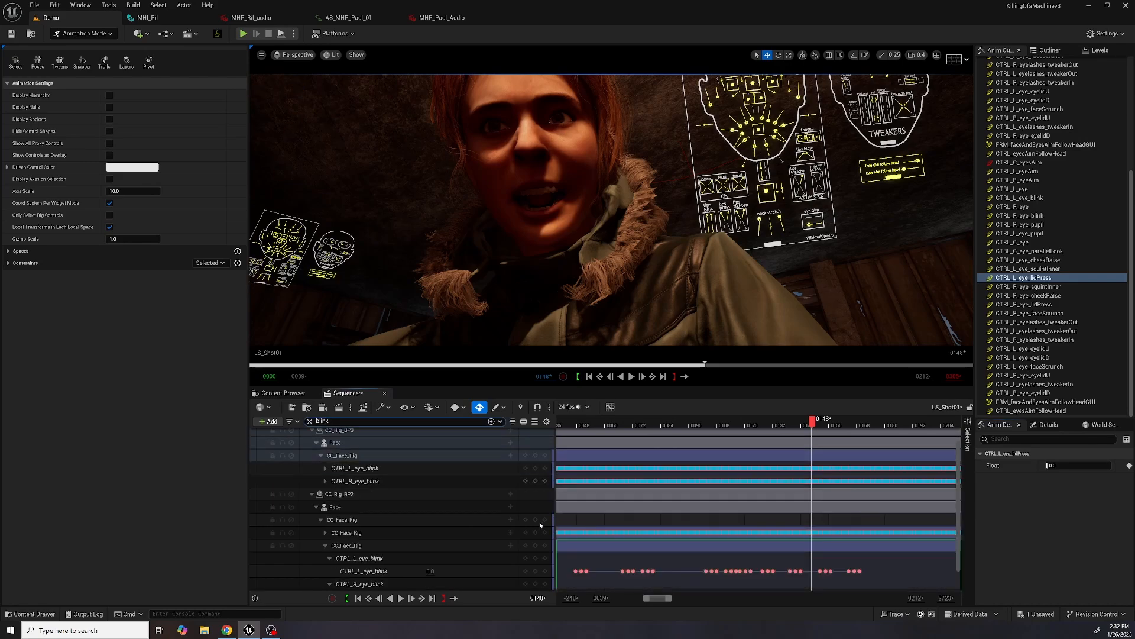
{"action": "scroll", "coordinate": [853, 561], "scroll_direction": "down", "scroll_amount": 1}
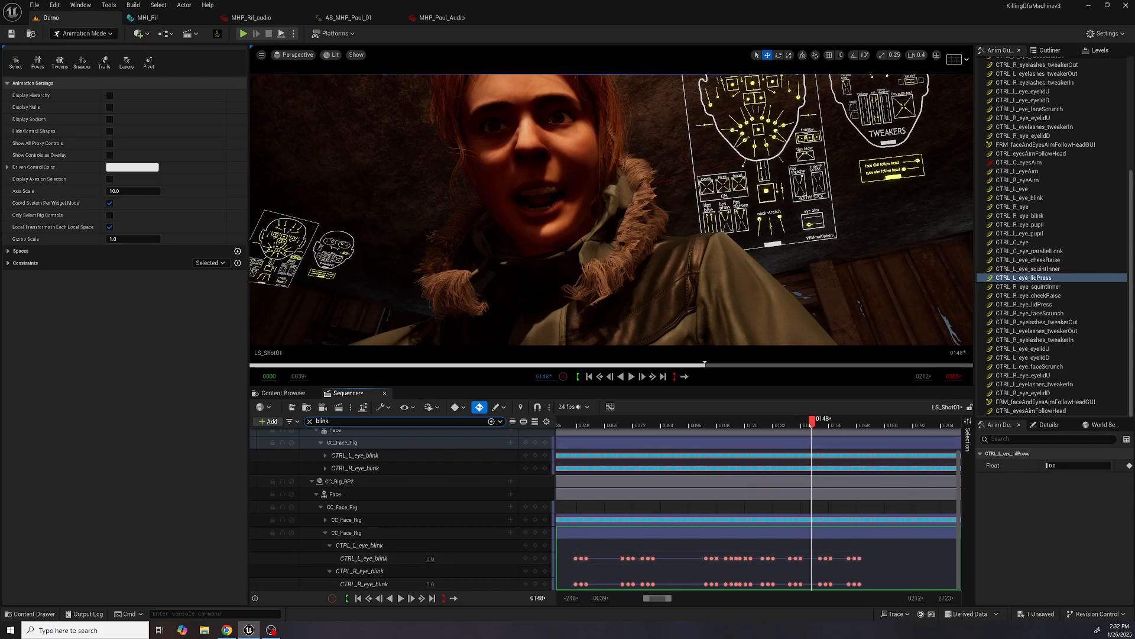
Key the additive left and right eye blinks of CC_Rig_BP2 on frame 147, with CTRL_R_eye_blink at 0.7.
{"action": "left_click_drag", "start_coordinate": [811, 424], "coordinate": [806, 425]}
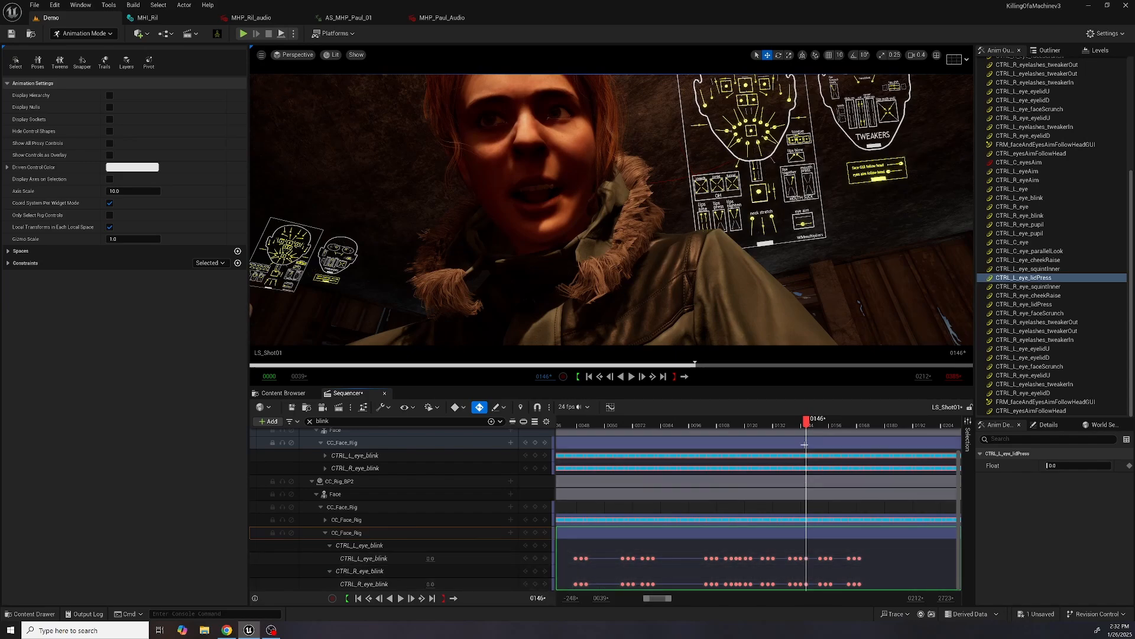
{"action": "left_click_drag", "start_coordinate": [808, 423], "coordinate": [809, 424]}
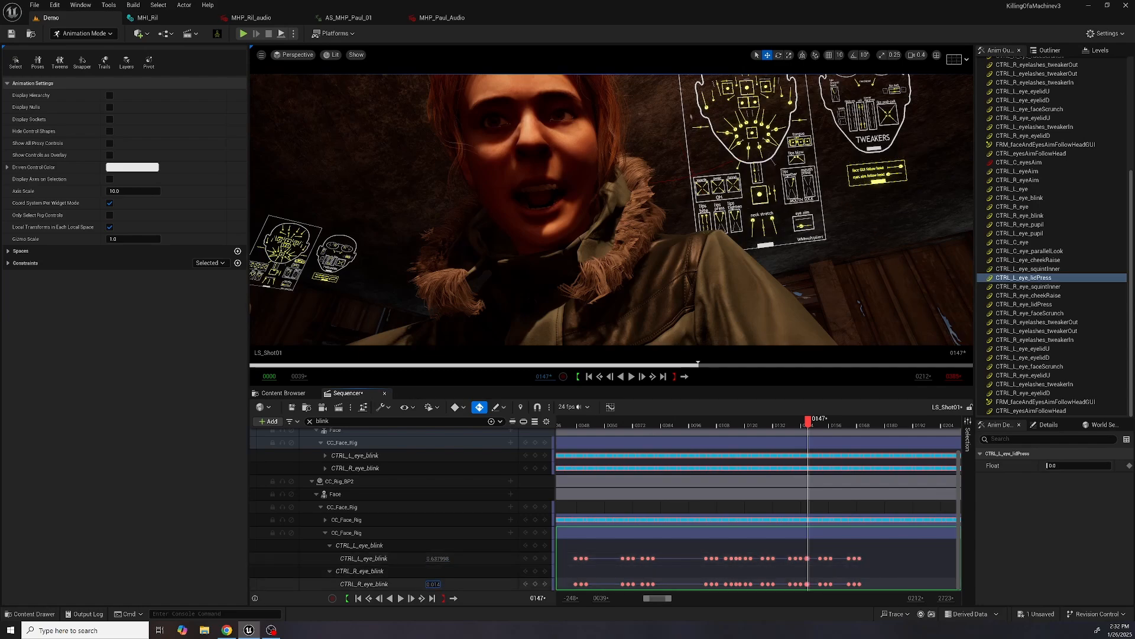
{"action": "left_click_drag", "start_coordinate": [437, 584], "coordinate": [449, 583]}
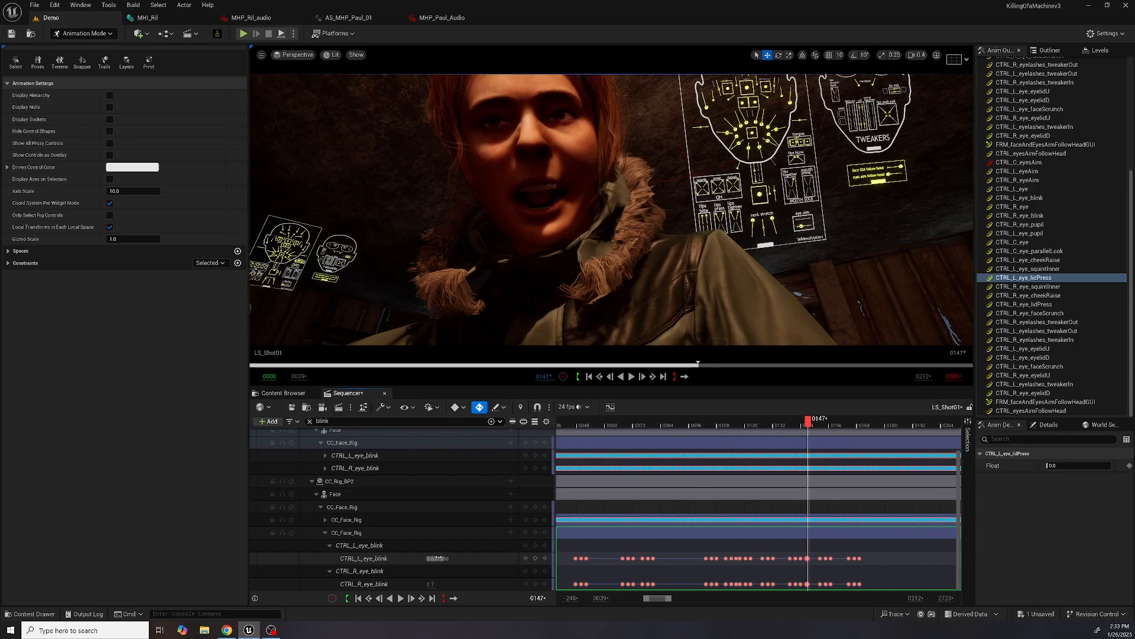
Key the additive left and right eye blinks of CC_Rig_BP2 at 0.5 on frame 150.
{"action": "left_click", "coordinate": [812, 424]}
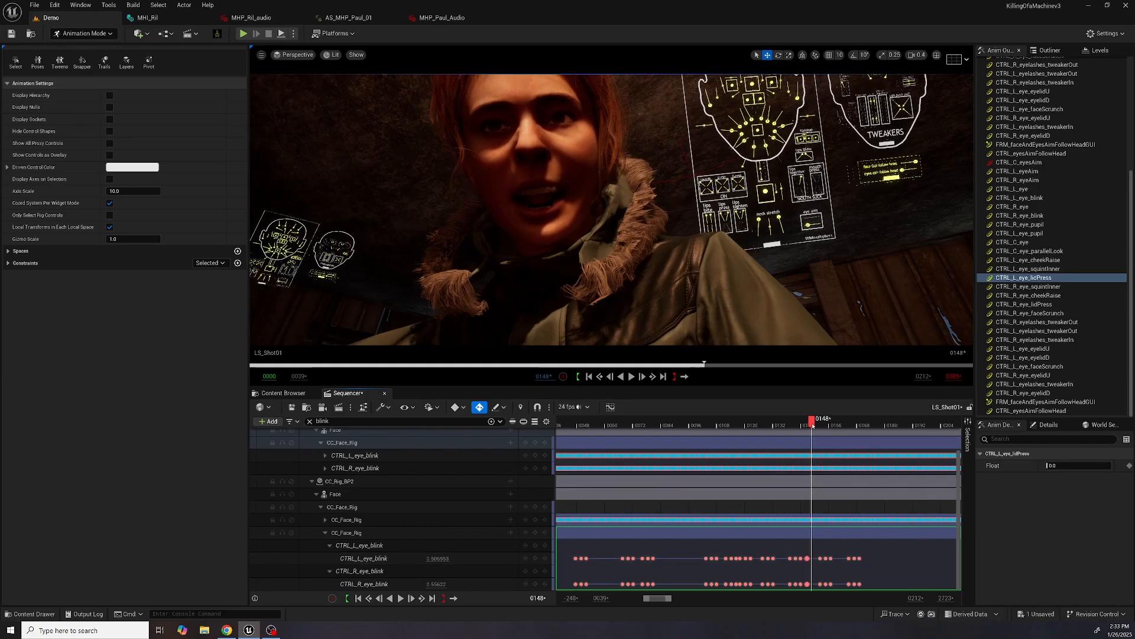
{"action": "left_click_drag", "start_coordinate": [812, 425], "coordinate": [817, 426]}
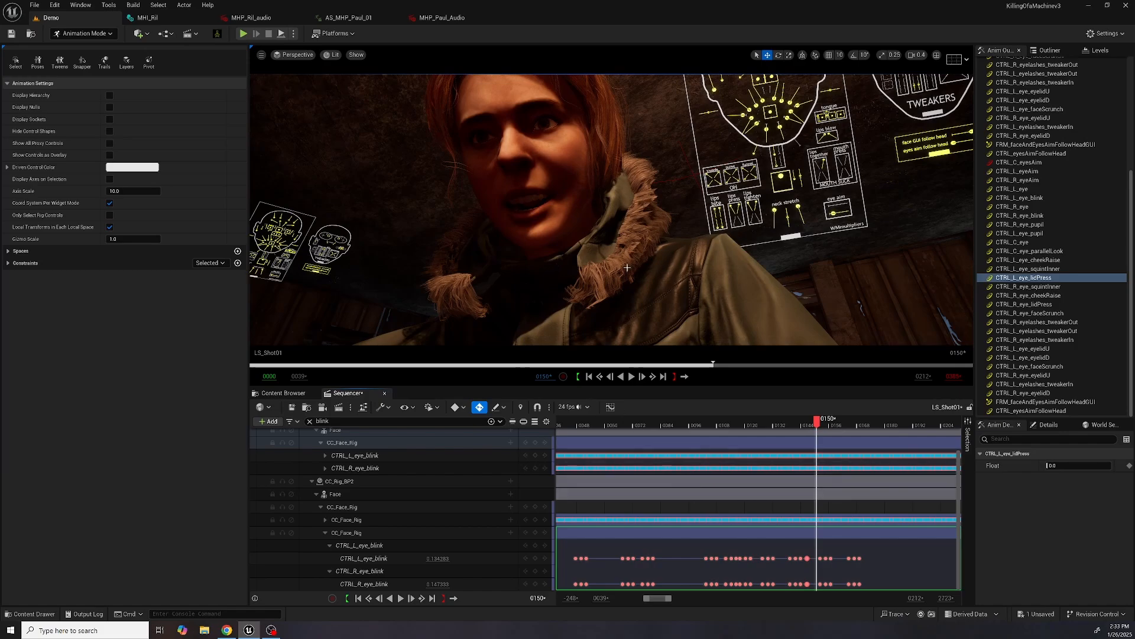
{"action": "left_click_drag", "start_coordinate": [553, 260], "coordinate": [559, 337], "text": "alt"}
{"action": "mouse_move", "coordinate": [559, 260]}
{"action": "right_mouse_down"}
{"action": "mouse_move", "coordinate": [562, 296]}
{"action": "mouse_move", "coordinate": [541, 246]}
{"action": "mouse_move", "coordinate": [553, 251]}
{"action": "right_mouse_up"}
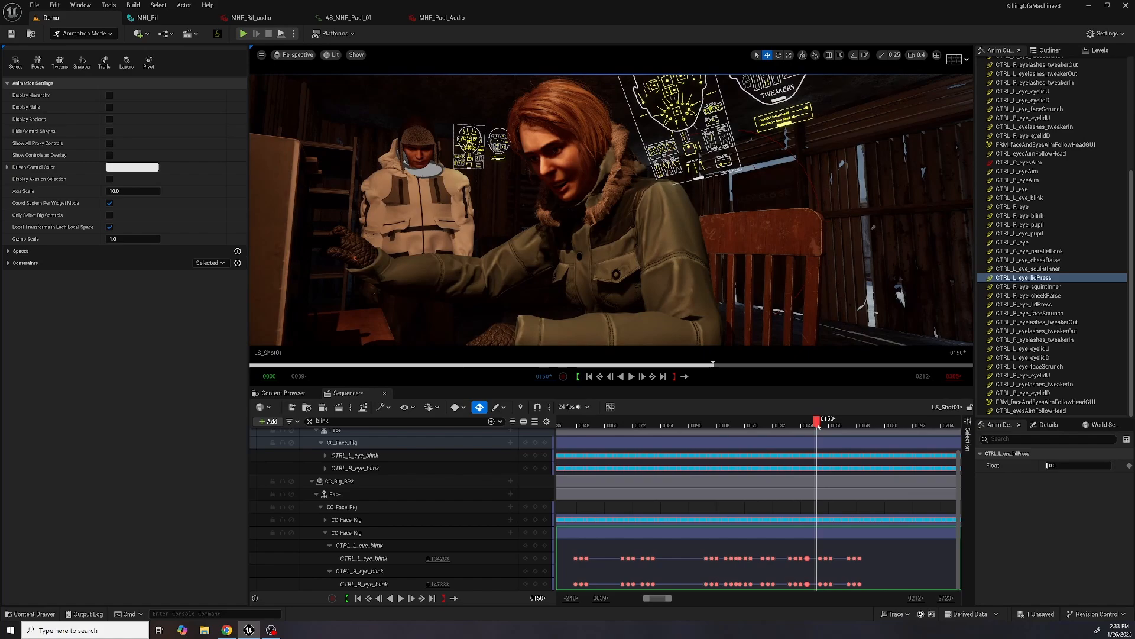
{"action": "left_click", "coordinate": [449, 558]}
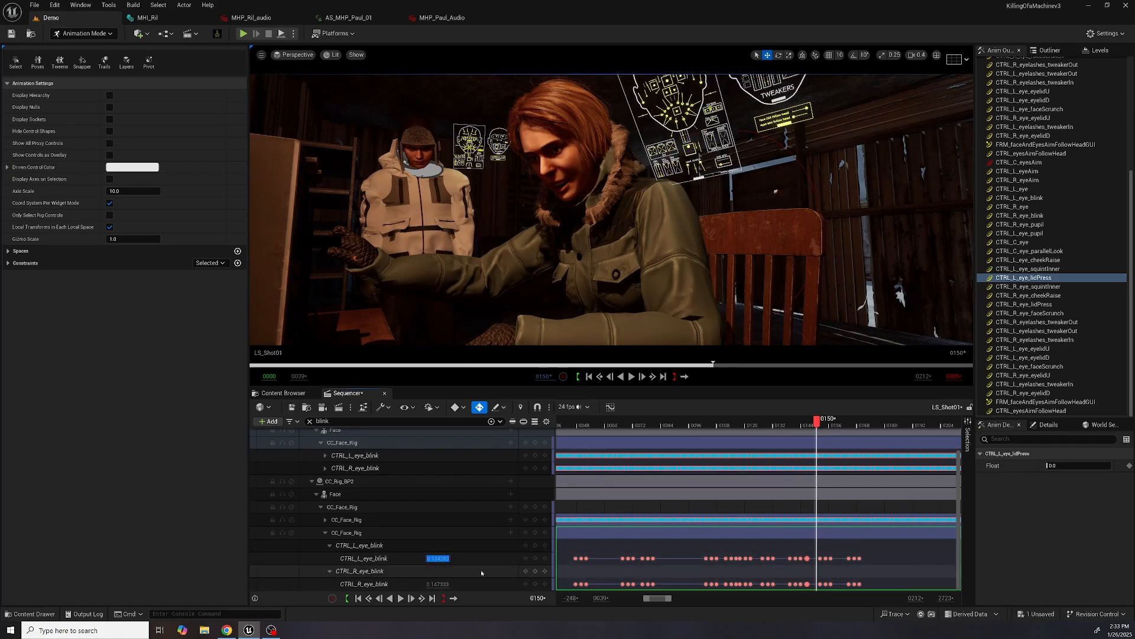
{"action": "type", "text": "0.5"}
{"action": "key", "text": "Return"}
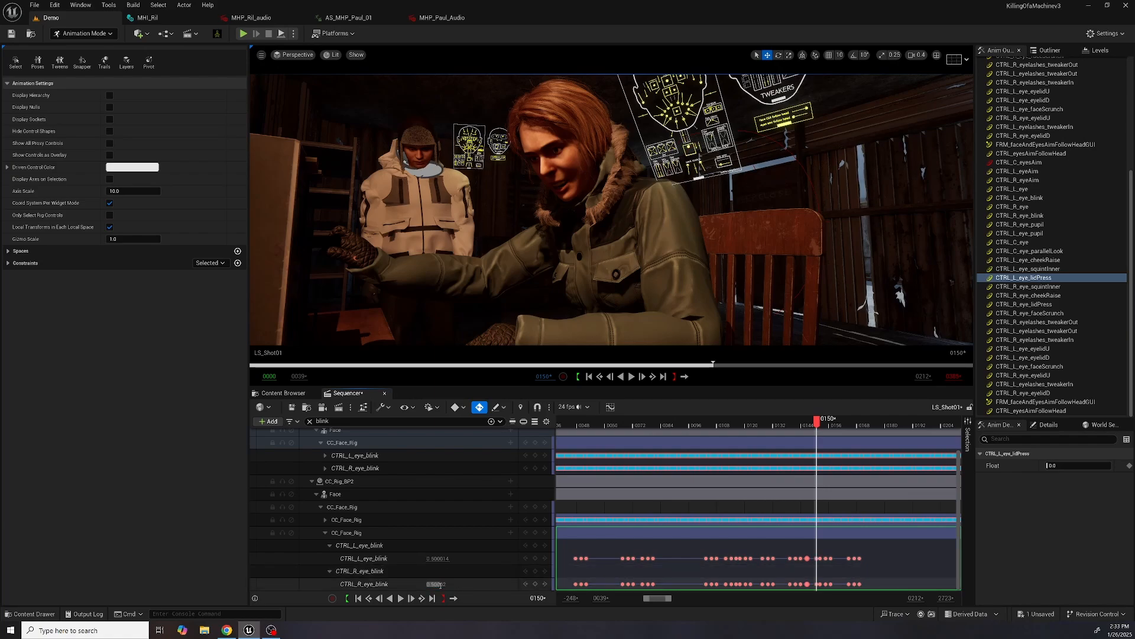
Play back the shot to review the eye blinks, and return to frame 145.
{"action": "key", "text": "space"}
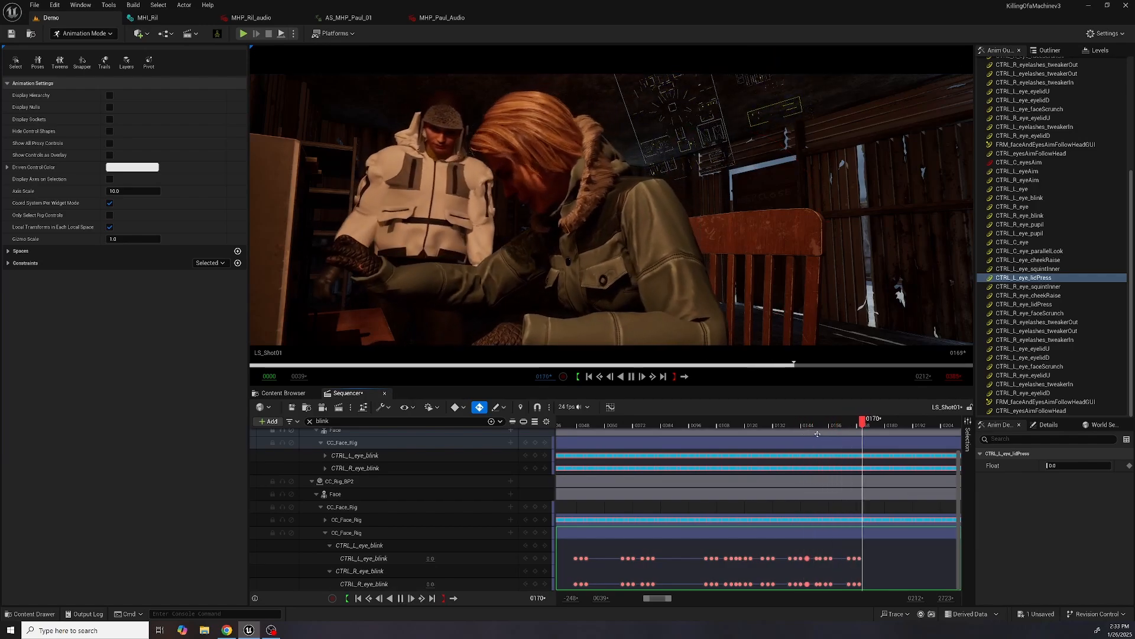
{"action": "left_click_drag", "start_coordinate": [828, 434], "coordinate": [645, 440]}
{"action": "key", "text": "space"}
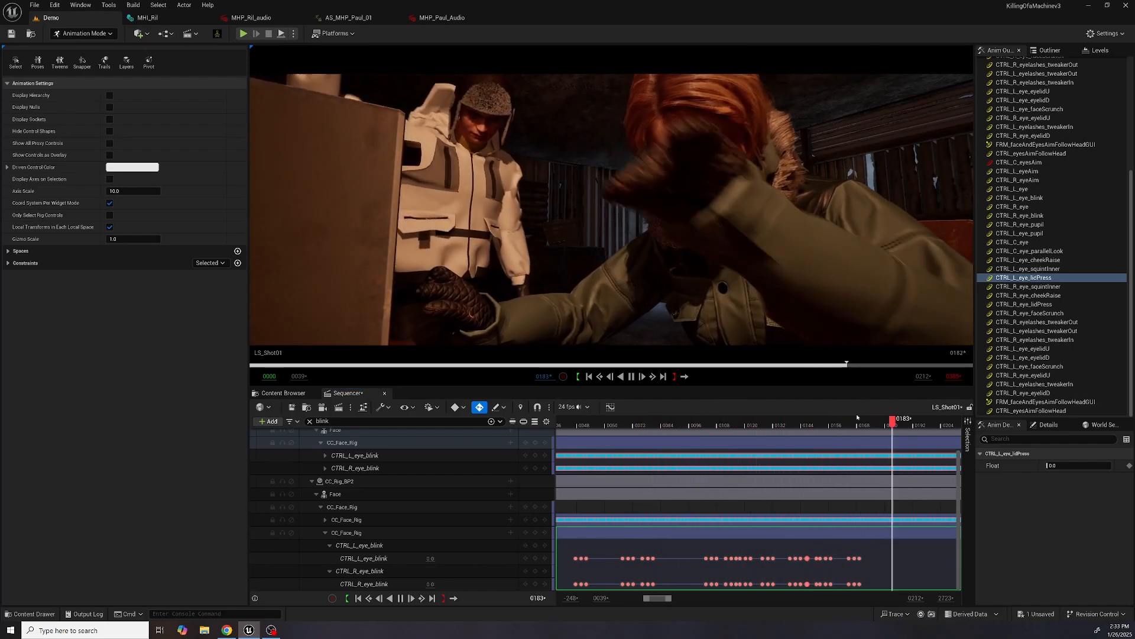
{"action": "left_click_drag", "start_coordinate": [887, 425], "coordinate": [805, 421]}
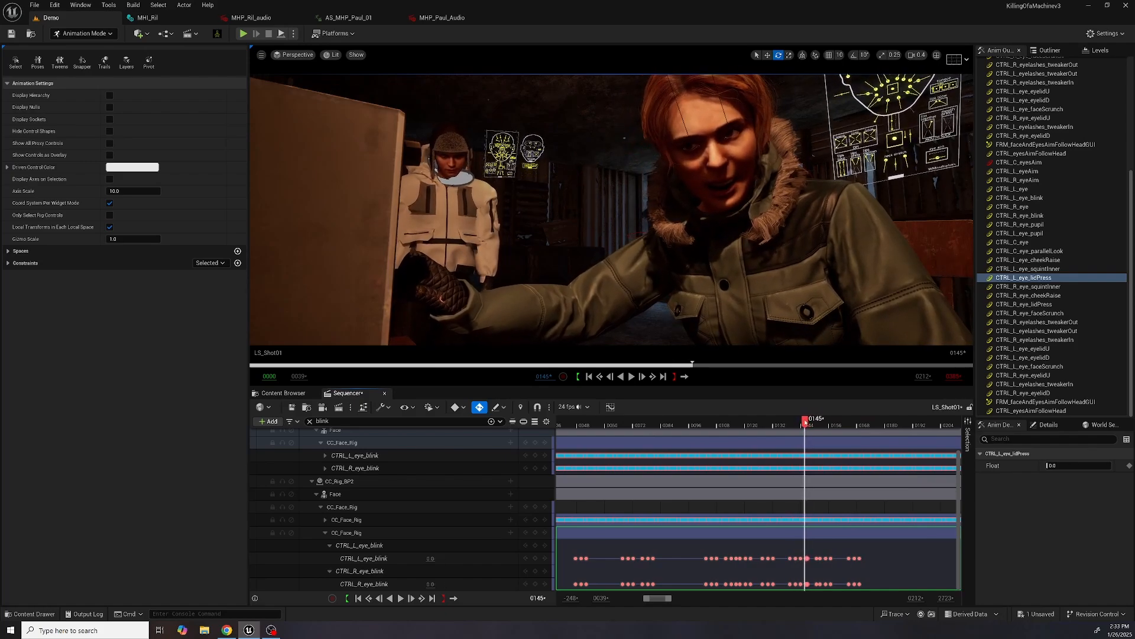
Collapse CC_Rig_BP3's face rig and filter the Sequencer tracks for "eye aim" to reach CC_Rig_BP2's additive aim controls.
{"action": "left_click", "coordinate": [339, 423]}
{"action": "type", "text": "eye"}
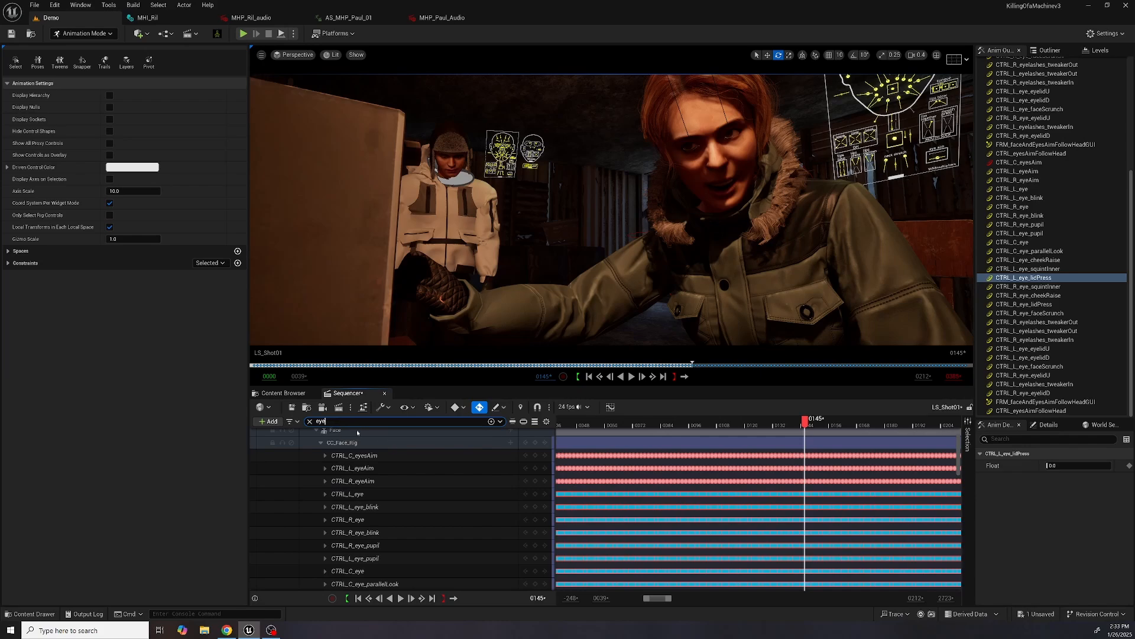
{"action": "scroll", "coordinate": [406, 475], "scroll_direction": "up", "scroll_amount": 2}
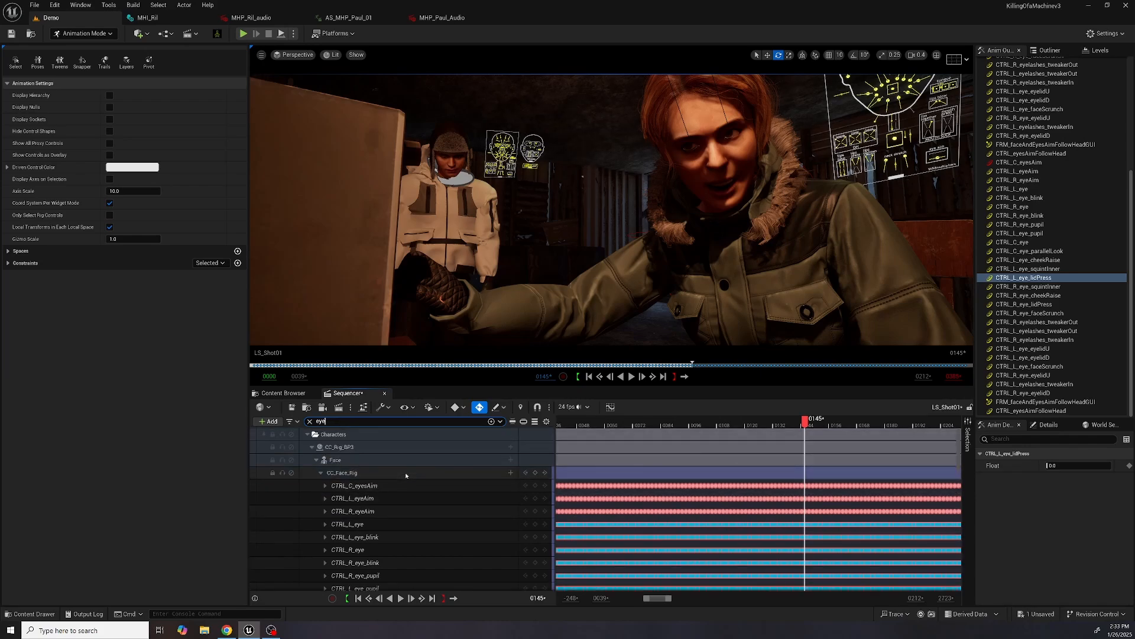
{"action": "left_click", "coordinate": [321, 473]}
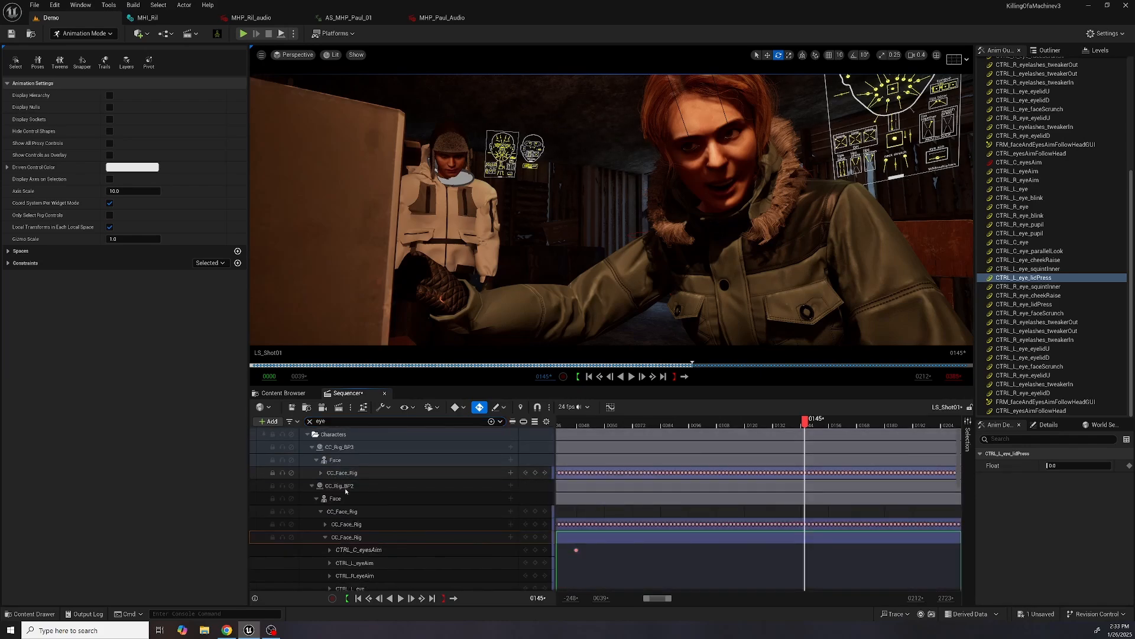
{"action": "scroll", "coordinate": [422, 552], "scroll_direction": "down", "scroll_amount": 3}
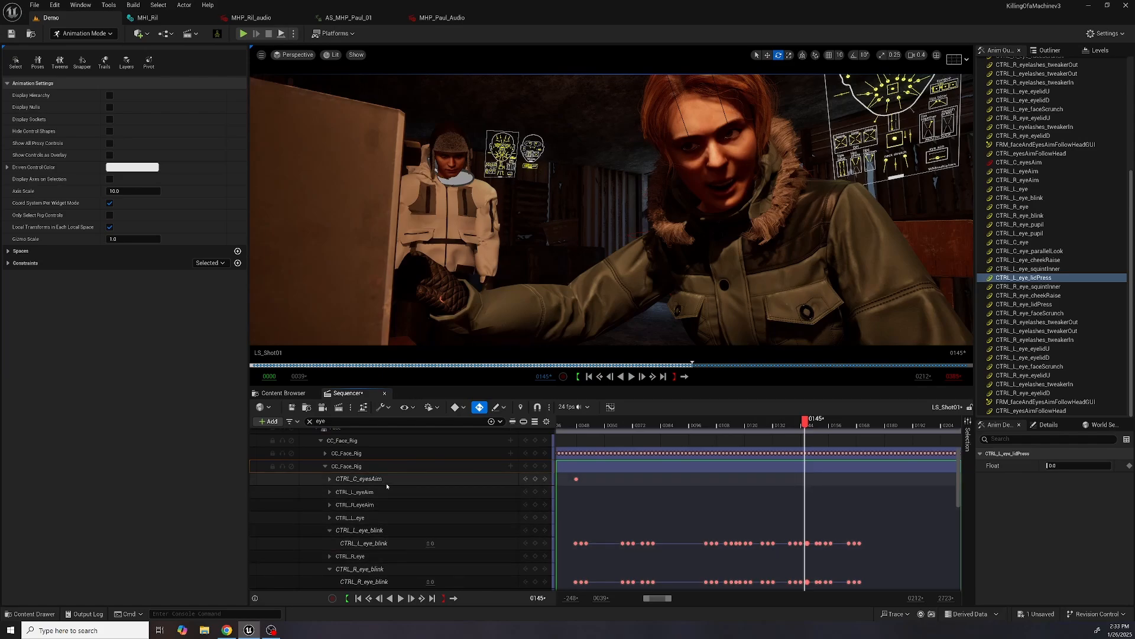
{"action": "scroll", "coordinate": [389, 489], "scroll_direction": "down", "scroll_amount": 2}
{"action": "scroll", "coordinate": [391, 494], "scroll_direction": "down", "scroll_amount": 8}
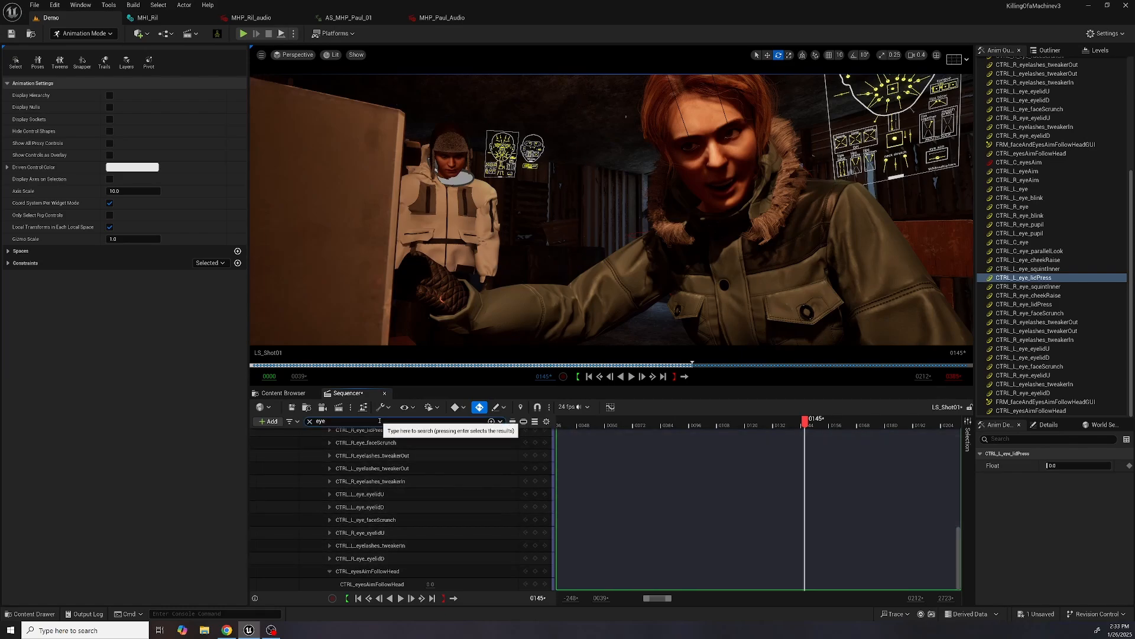
{"action": "type", "text": "im"}
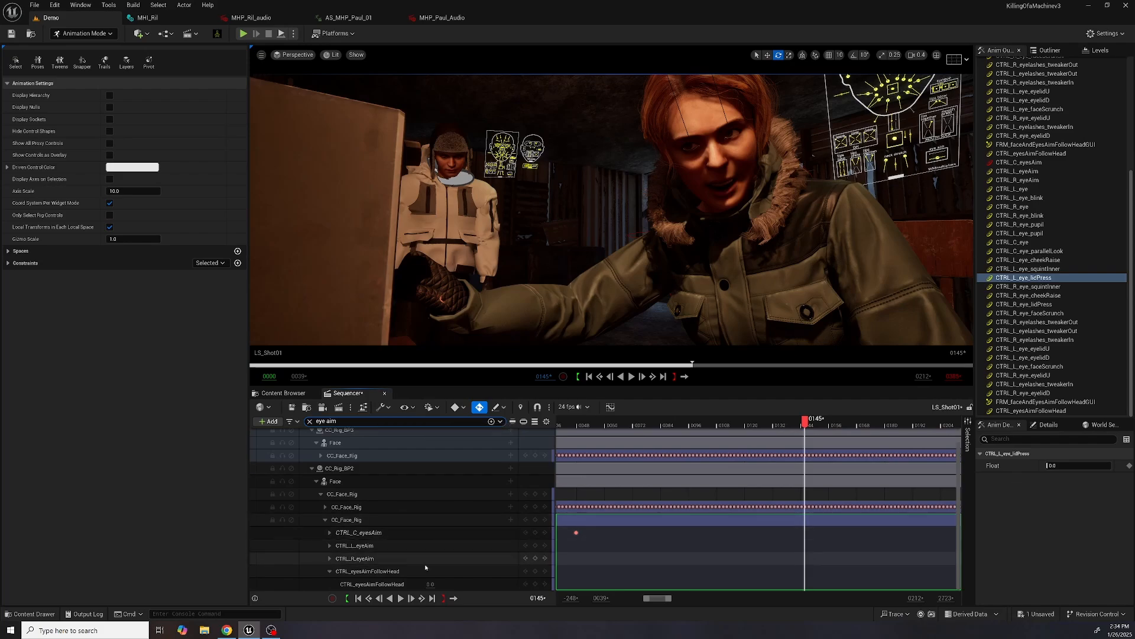
Key CTRL_C_eyesAim of CC_Rig_BP2 on frame 145, lowering it to a location of about -72.98, 13.06, 0.86.
{"action": "right_click_drag", "start_coordinate": [774, 323], "coordinate": [749, 289]}
{"action": "left_click", "coordinate": [572, 88]}
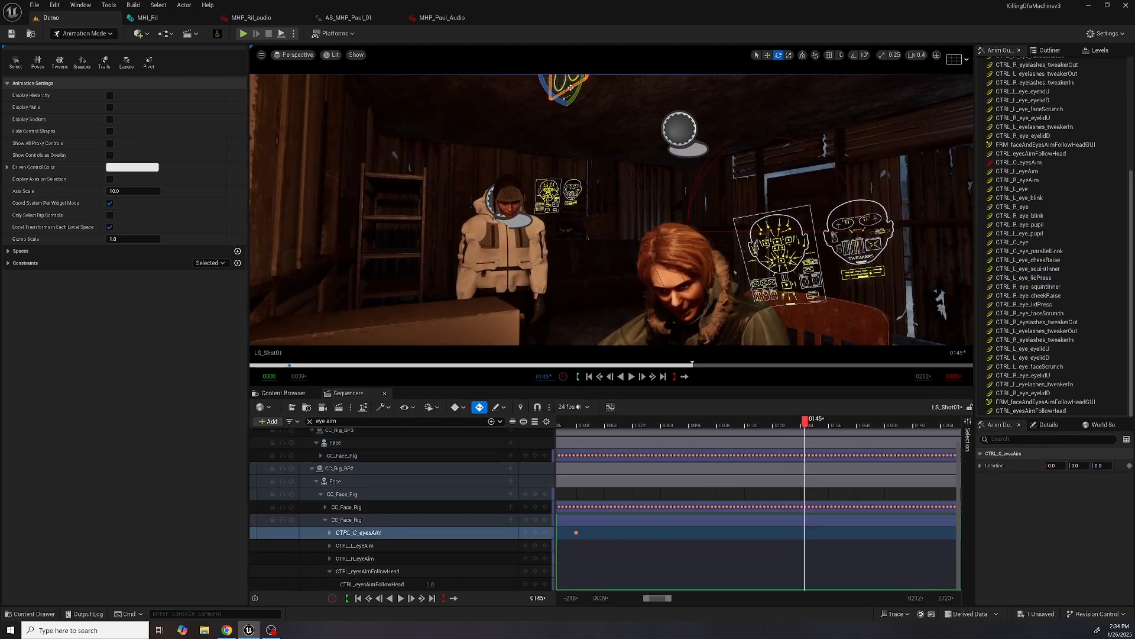
{"action": "right_click_drag", "start_coordinate": [657, 284], "coordinate": [619, 193]}
{"action": "key", "text": "w"}
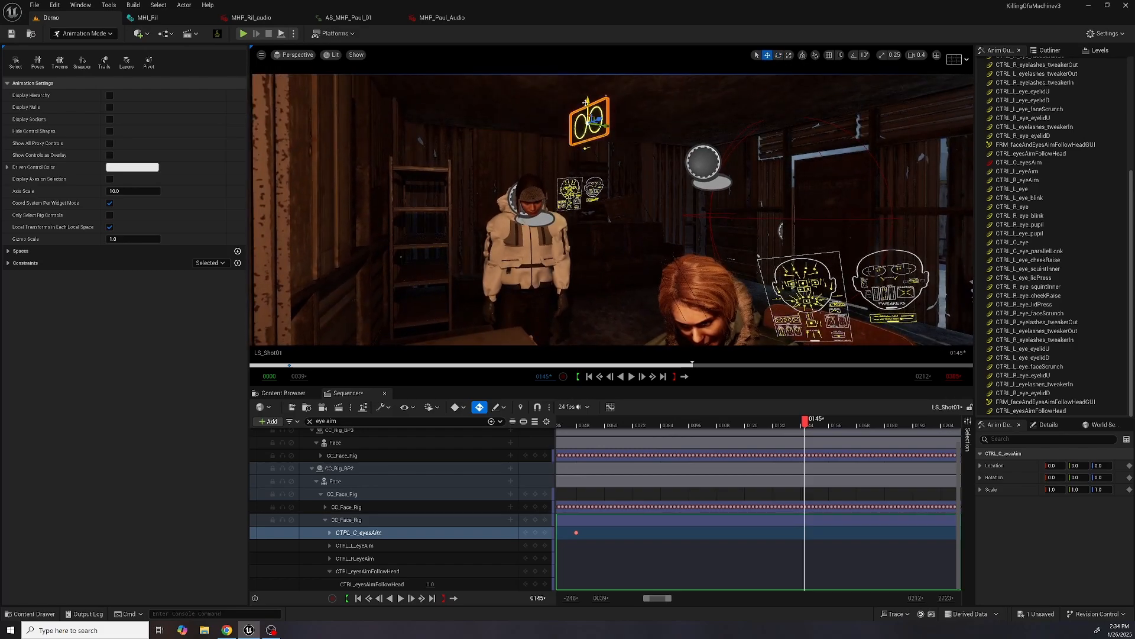
{"action": "left_click_drag", "start_coordinate": [585, 102], "coordinate": [611, 303]}
{"action": "right_click_drag", "start_coordinate": [612, 303], "coordinate": [619, 224]}
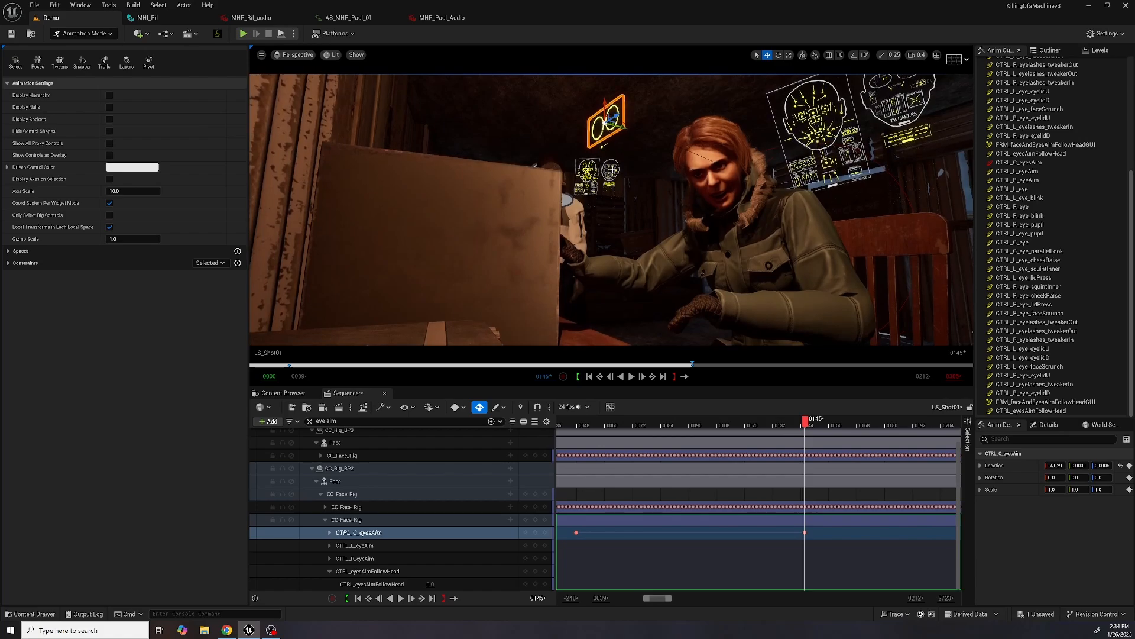
{"action": "left_click_drag", "start_coordinate": [606, 96], "coordinate": [659, 257]}
{"action": "right_click_drag", "start_coordinate": [658, 257], "coordinate": [747, 233]}
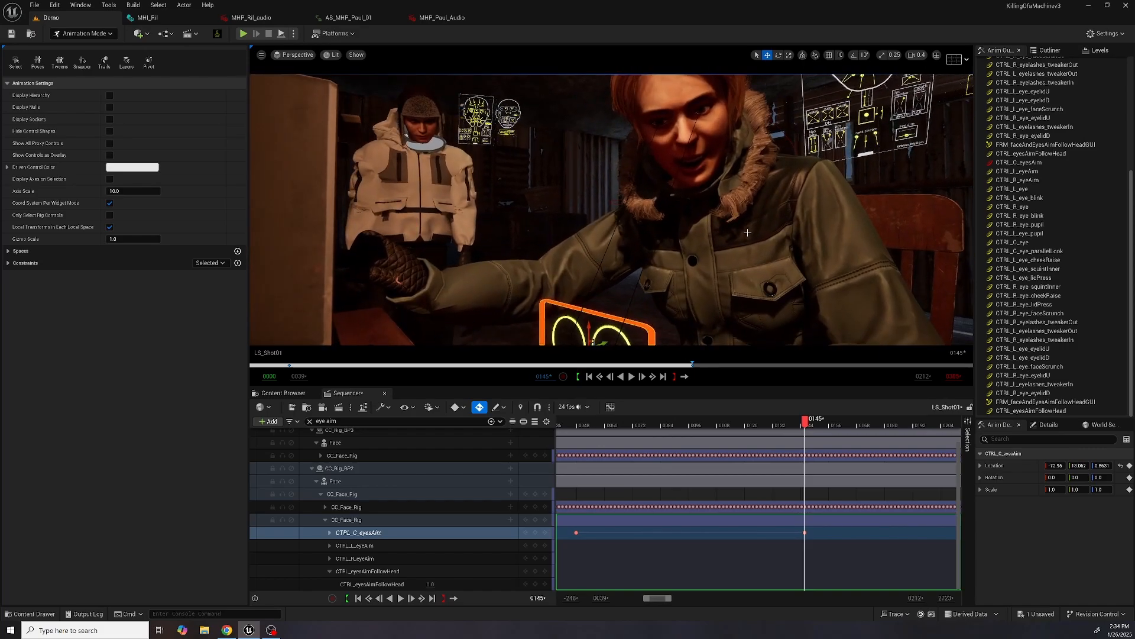
Review the gaze by playing from about frame 82 and checking the face at frames 187 and 152.
{"action": "left_click_drag", "start_coordinate": [804, 421], "coordinate": [655, 440]}
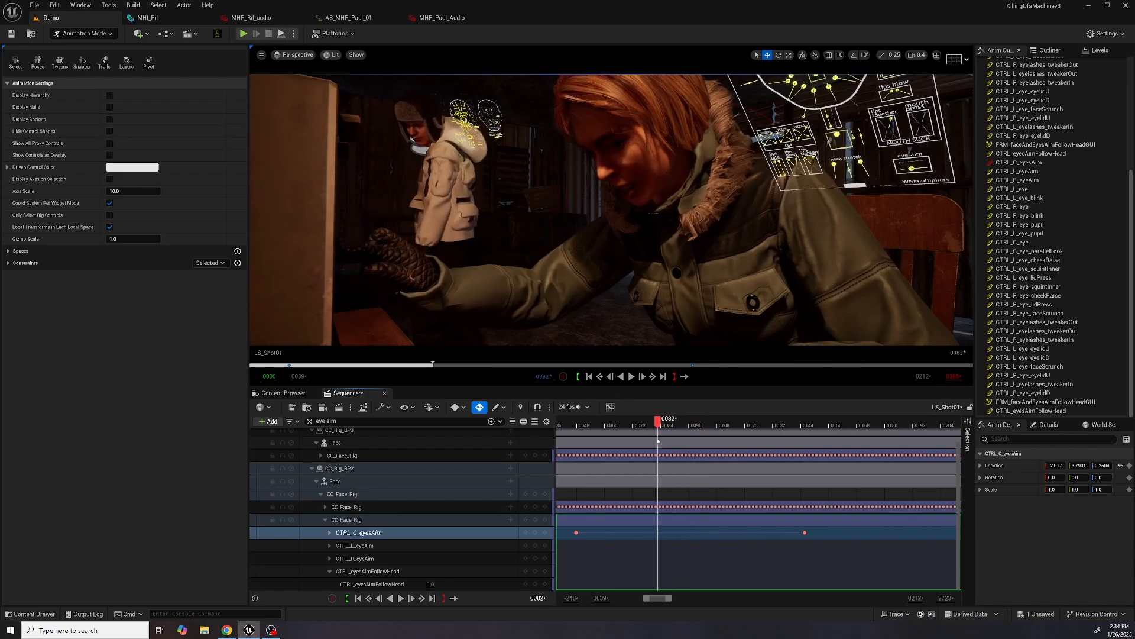
{"action": "key", "text": "space"}
{"action": "mouse_move", "coordinate": [704, 266]}
{"action": "right_mouse_down"}
{"action": "mouse_move", "coordinate": [692, 266]}
{"action": "mouse_move", "coordinate": [716, 267]}
{"action": "right_mouse_up"}
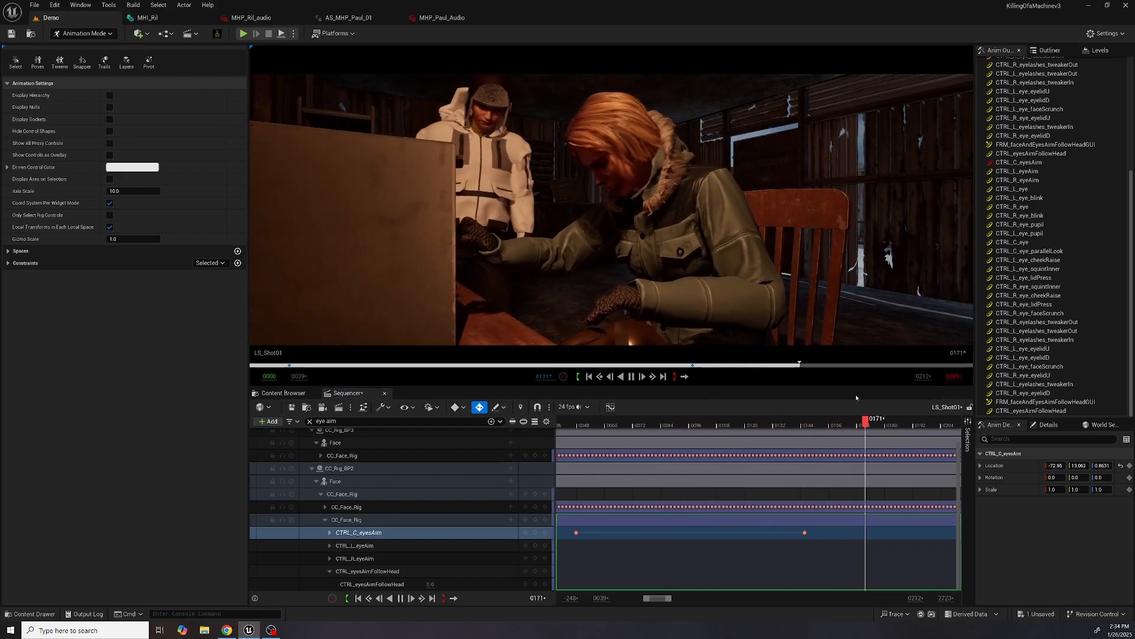
{"action": "left_click_drag", "start_coordinate": [886, 422], "coordinate": [914, 425]}
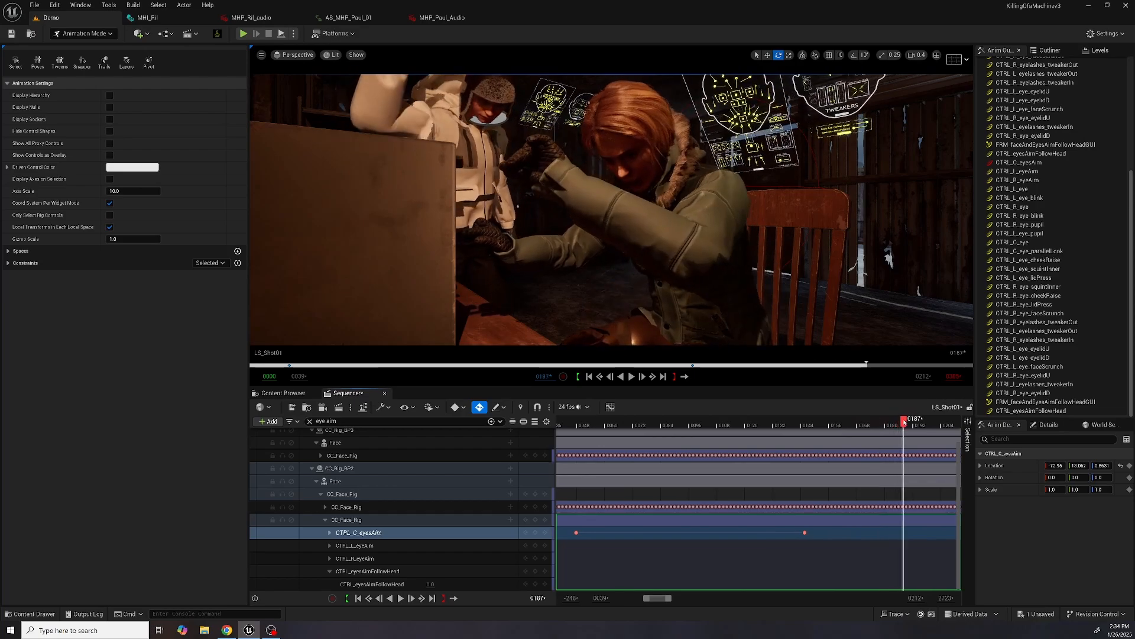
{"action": "mouse_move", "coordinate": [668, 284]}
{"action": "right_mouse_down"}
{"action": "mouse_move", "coordinate": [639, 278]}
{"action": "mouse_move", "coordinate": [695, 272]}
{"action": "mouse_move", "coordinate": [675, 275]}
{"action": "right_mouse_up"}
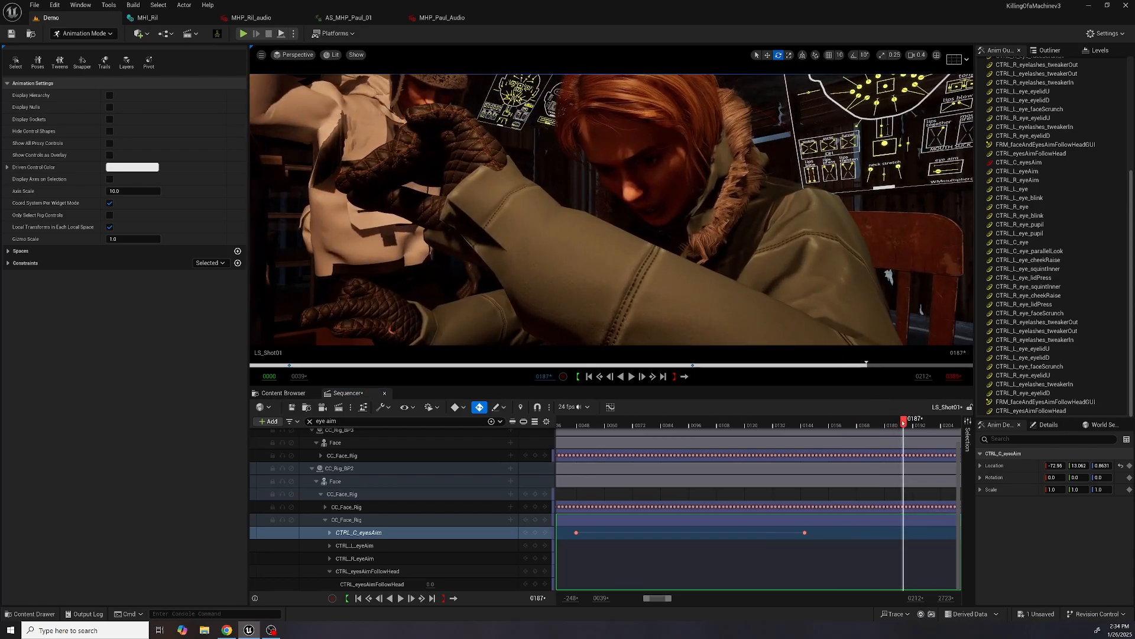
{"action": "left_click_drag", "start_coordinate": [903, 422], "coordinate": [821, 439]}
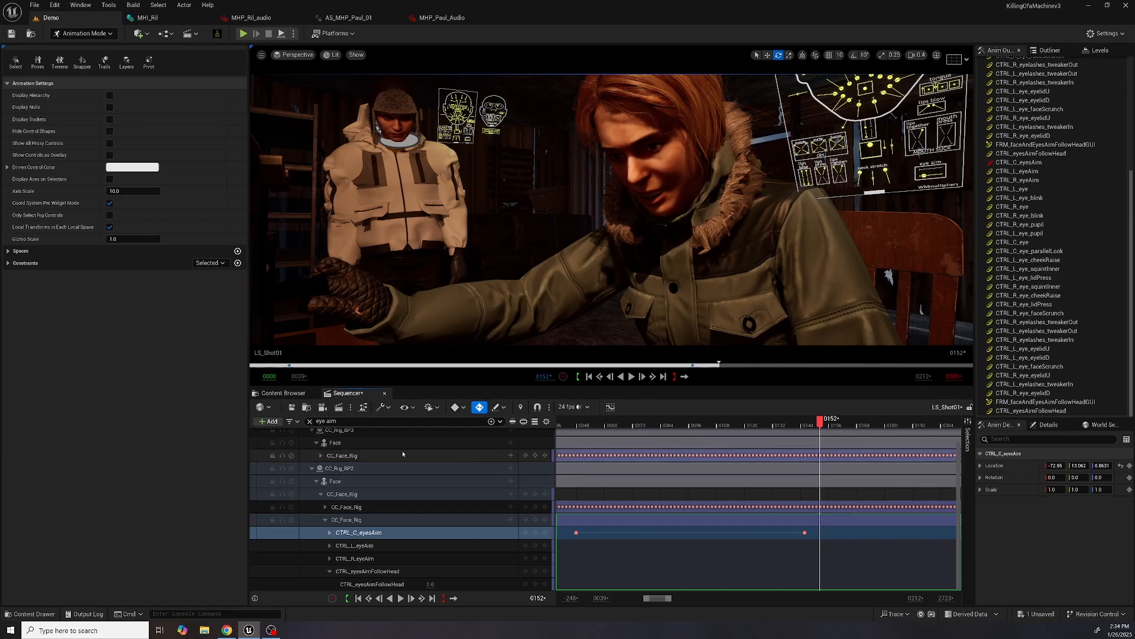
Save the sequence, then clear the track filter and collapse the CC_Rig_BP2 tracks.
{"action": "key", "text": "ctrl+s"}
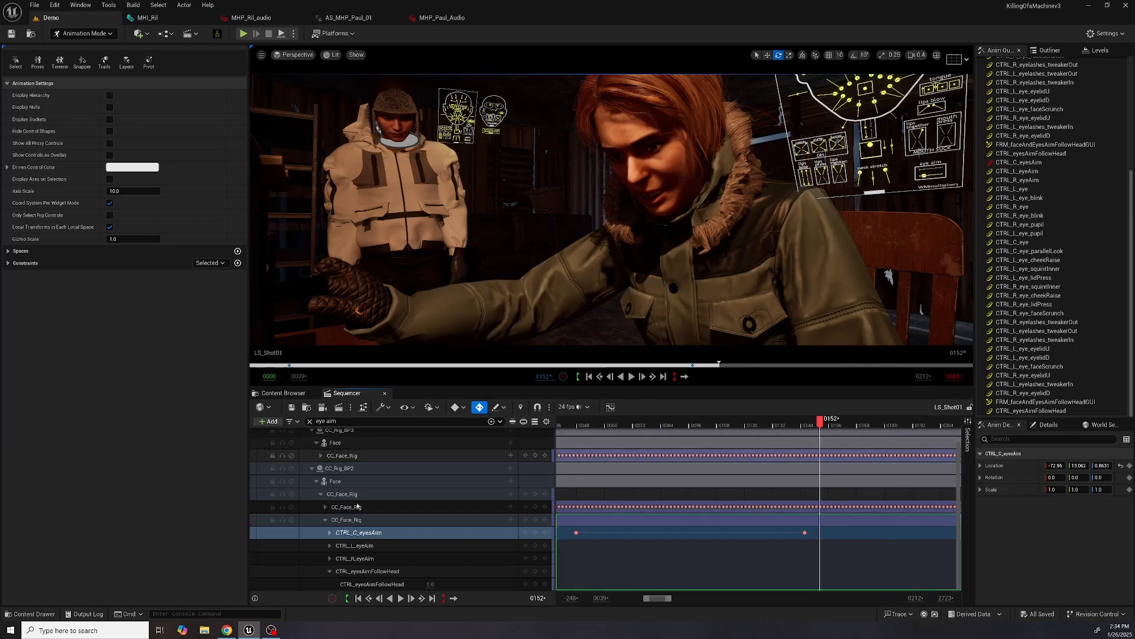
{"action": "left_click", "coordinate": [320, 495]}
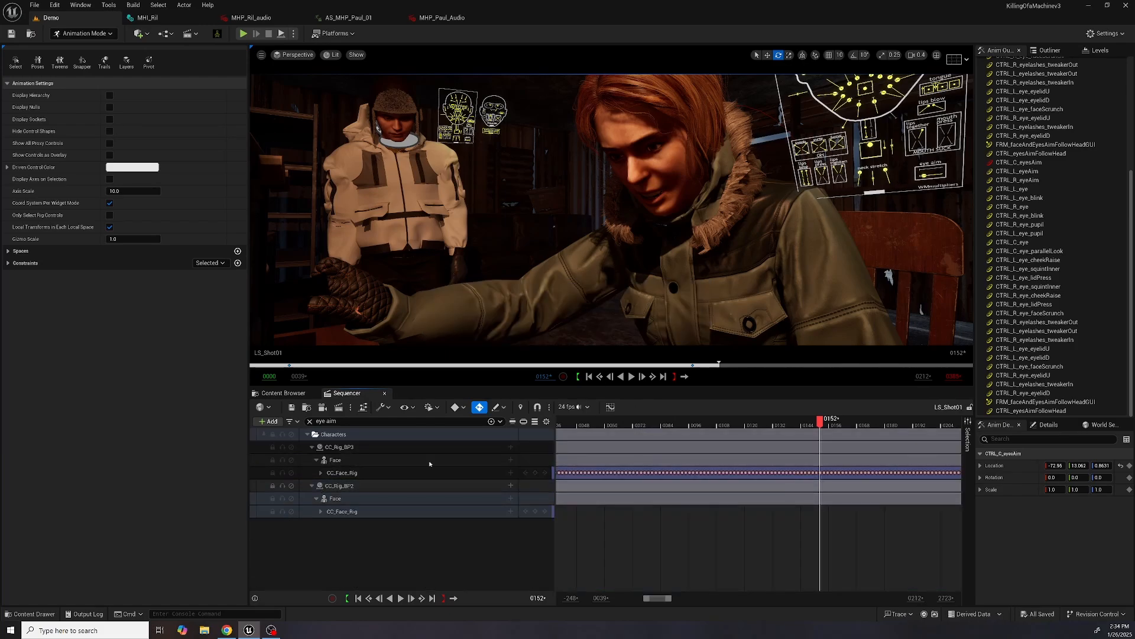
{"action": "right_click_drag", "start_coordinate": [687, 283], "coordinate": [687, 310]}
{"action": "key", "text": "s"}
{"action": "key", "text": "s"}
{"action": "mouse_move", "coordinate": [681, 189]}
{"action": "right_mouse_down"}
{"action": "mouse_move", "coordinate": [719, 198]}
{"action": "mouse_move", "coordinate": [681, 189]}
{"action": "right_mouse_up"}
{"action": "left_click", "coordinate": [617, 262]}
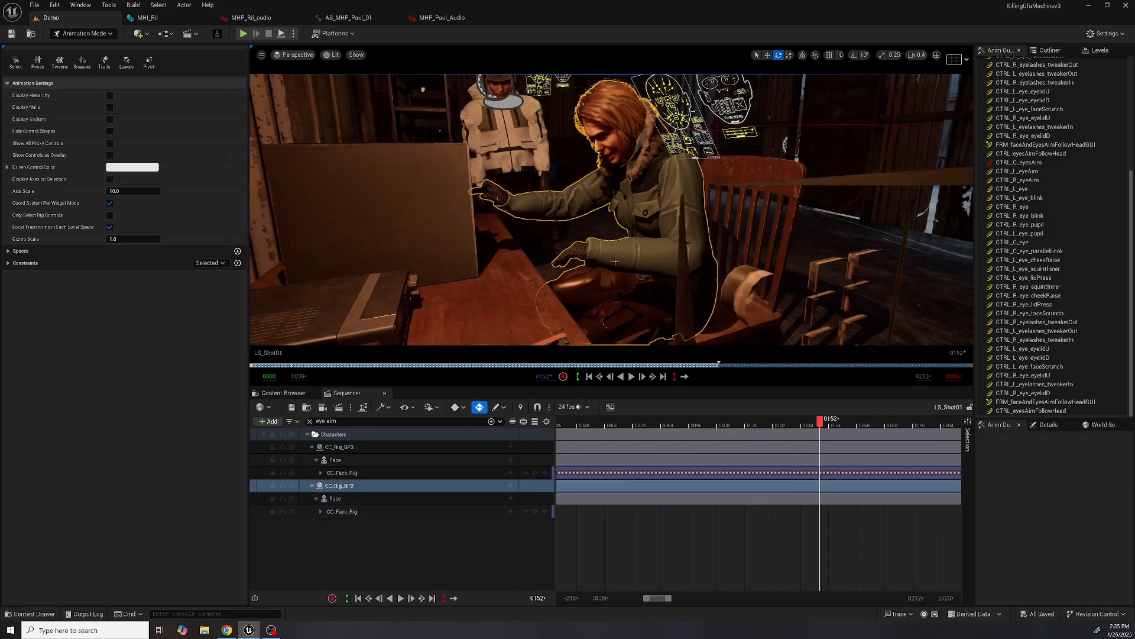
{"action": "left_click", "coordinate": [309, 421]}
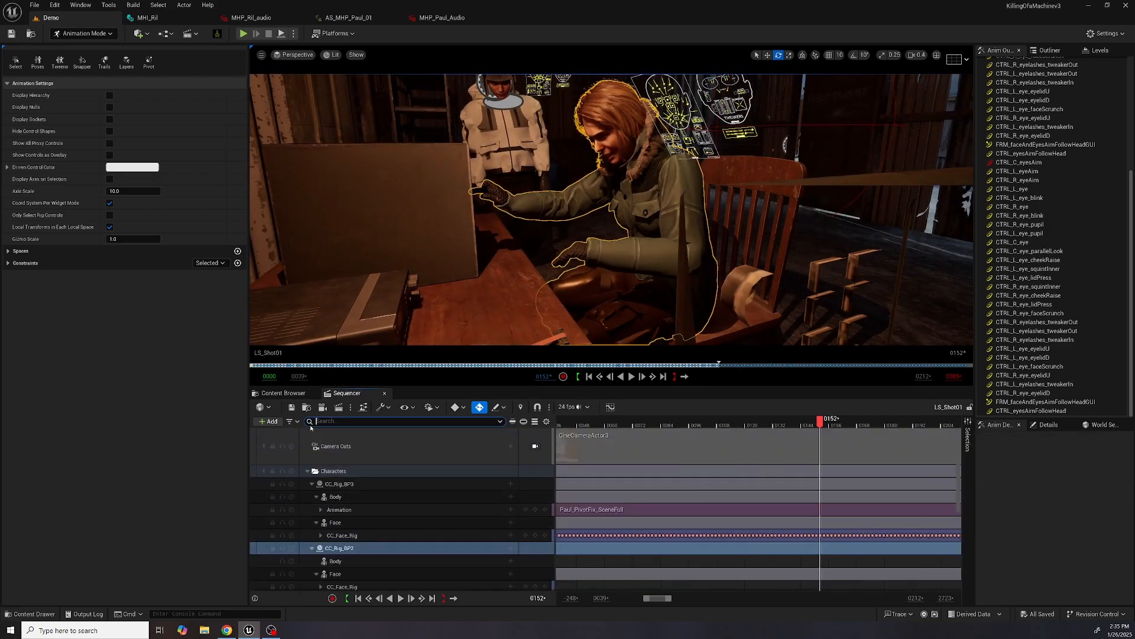
{"action": "left_click", "coordinate": [311, 549]}
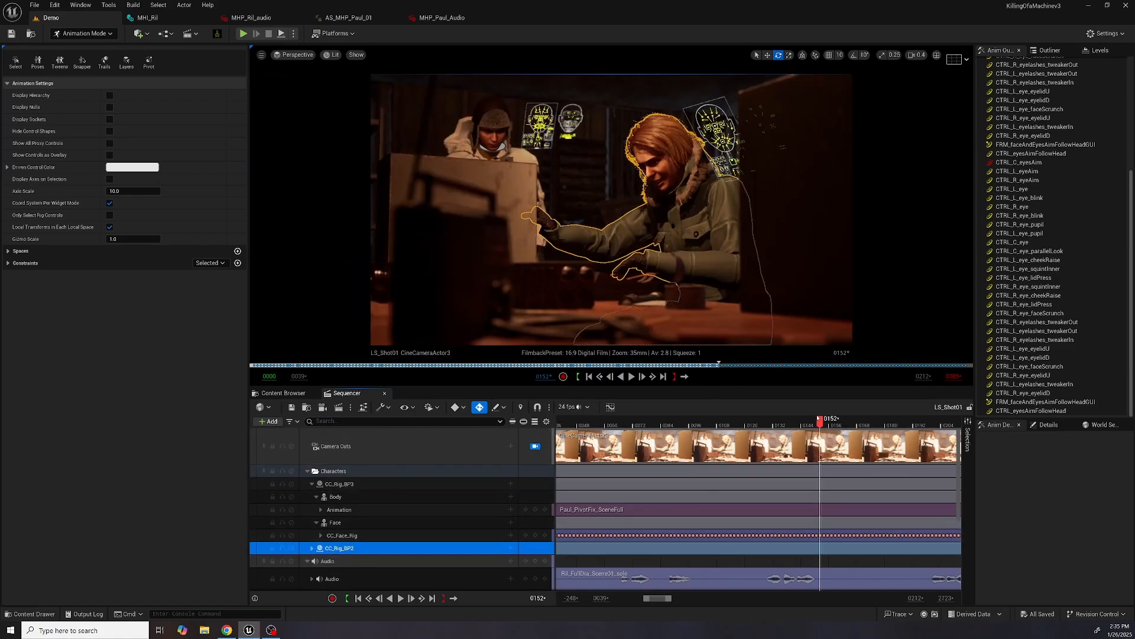
Play the shot briefly through CineCameraActor3 from frame 154, and highlight CC_Rig_BP3 and CC_Rig_BP2 in turn.
{"action": "mouse_move", "coordinate": [819, 418]}
{"action": "left_mouse_down"}
{"action": "mouse_move", "coordinate": [773, 418]}
{"action": "mouse_move", "coordinate": [826, 418]}
{"action": "left_mouse_up"}
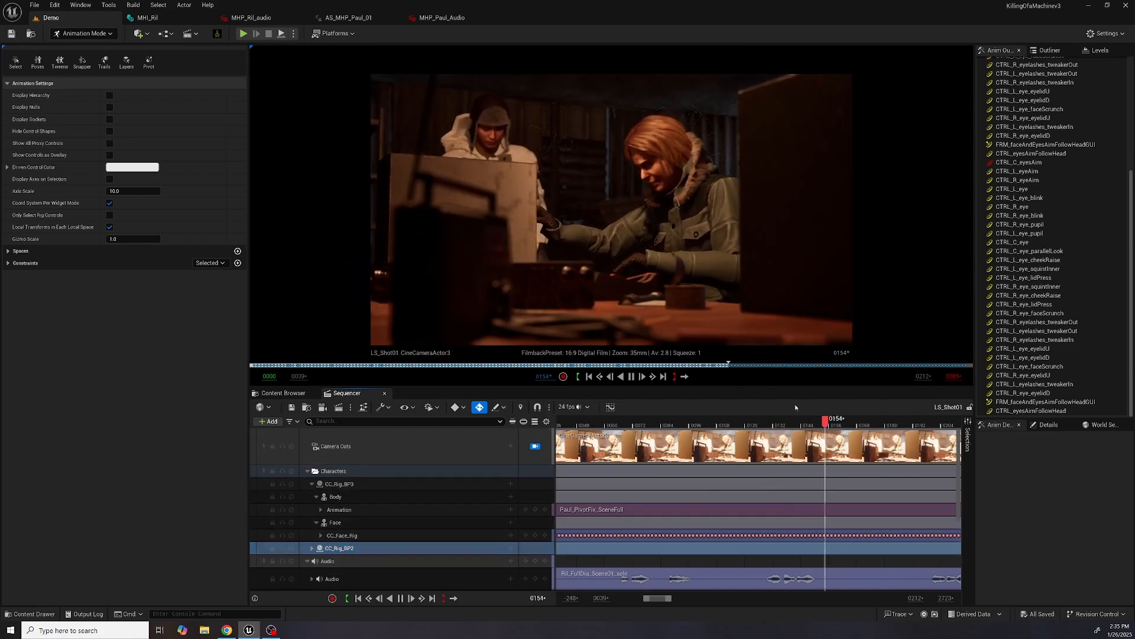
{"action": "key", "text": "space"}
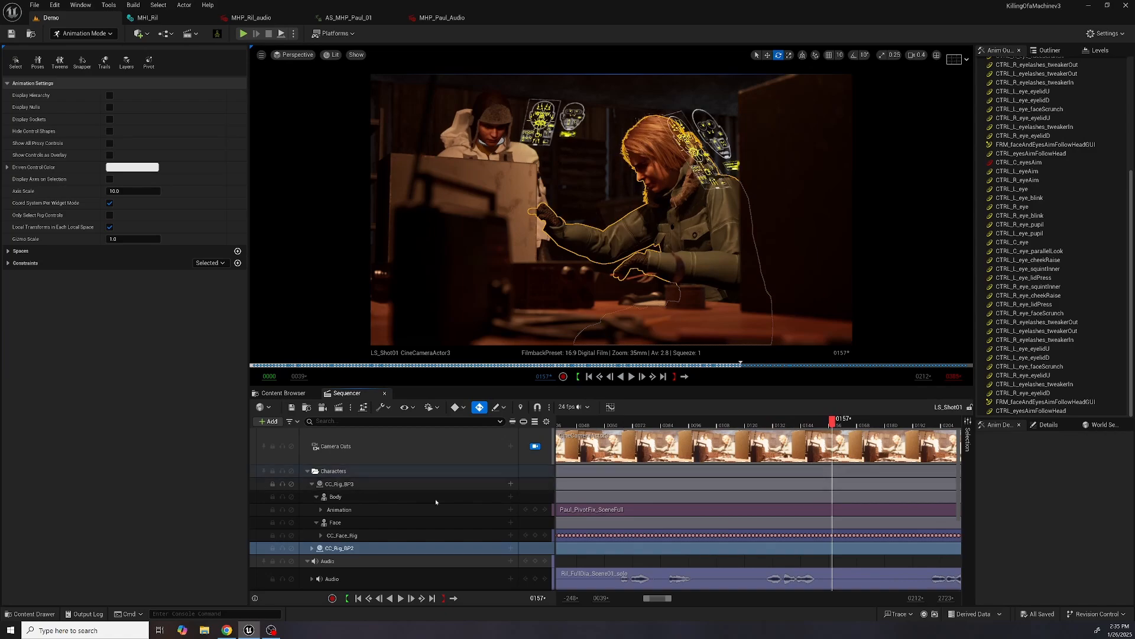
{"action": "left_click", "coordinate": [374, 489]}
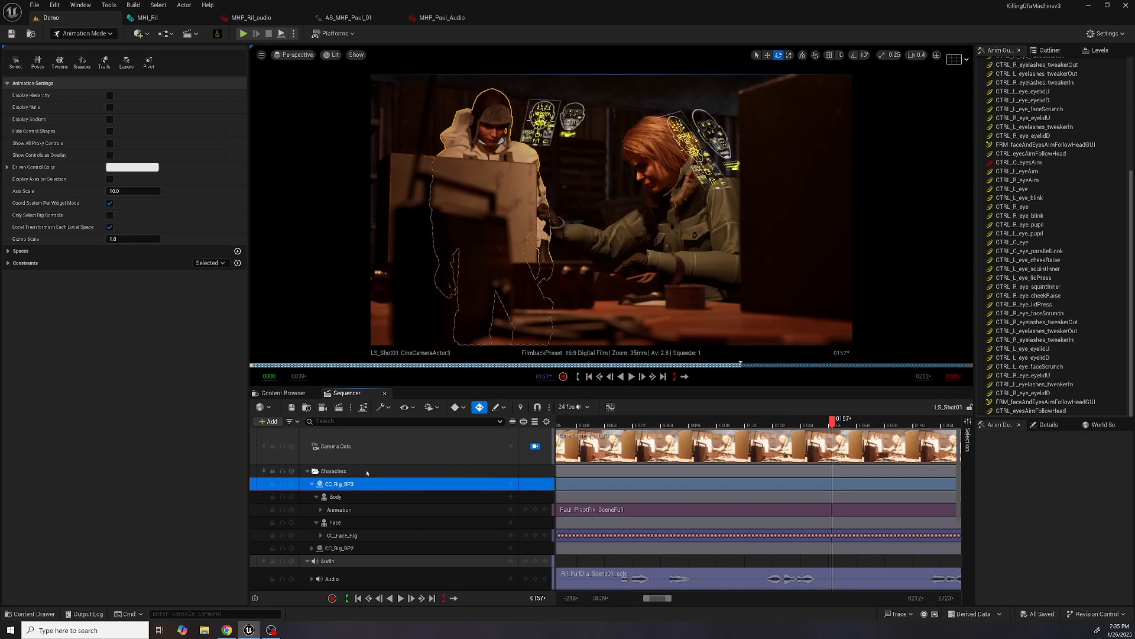
{"action": "left_click", "coordinate": [398, 548]}
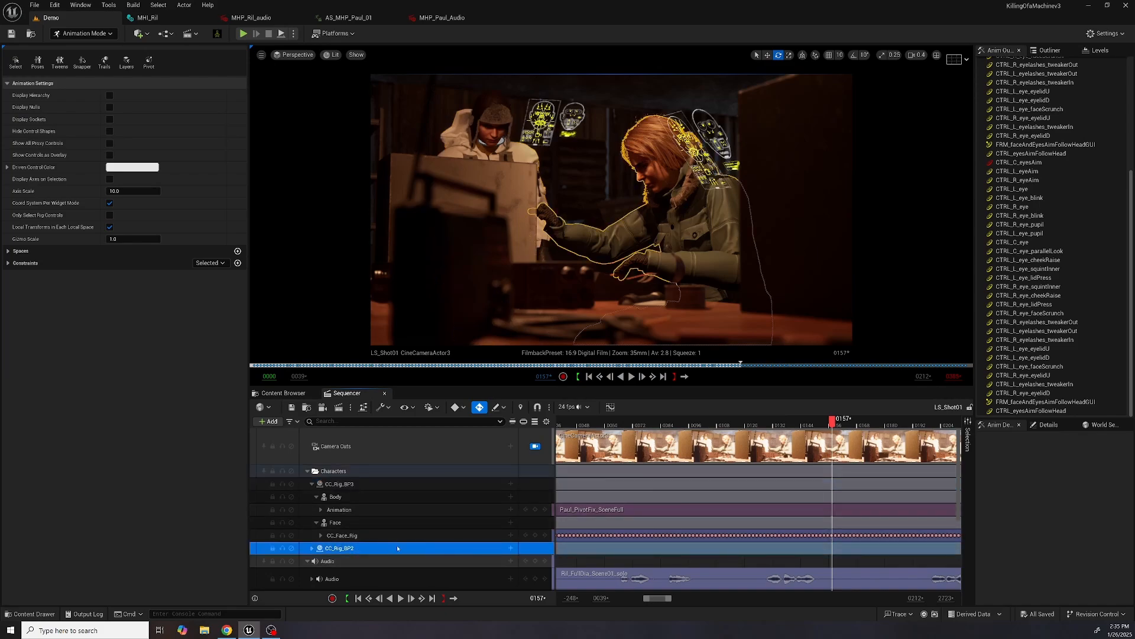
Expand the CC_Rig_BP2 tracks and open its Animation track down to the Weight channel.
{"action": "left_click", "coordinate": [312, 548]}
{"action": "scroll", "coordinate": [379, 524], "scroll_direction": "down", "scroll_amount": 3}
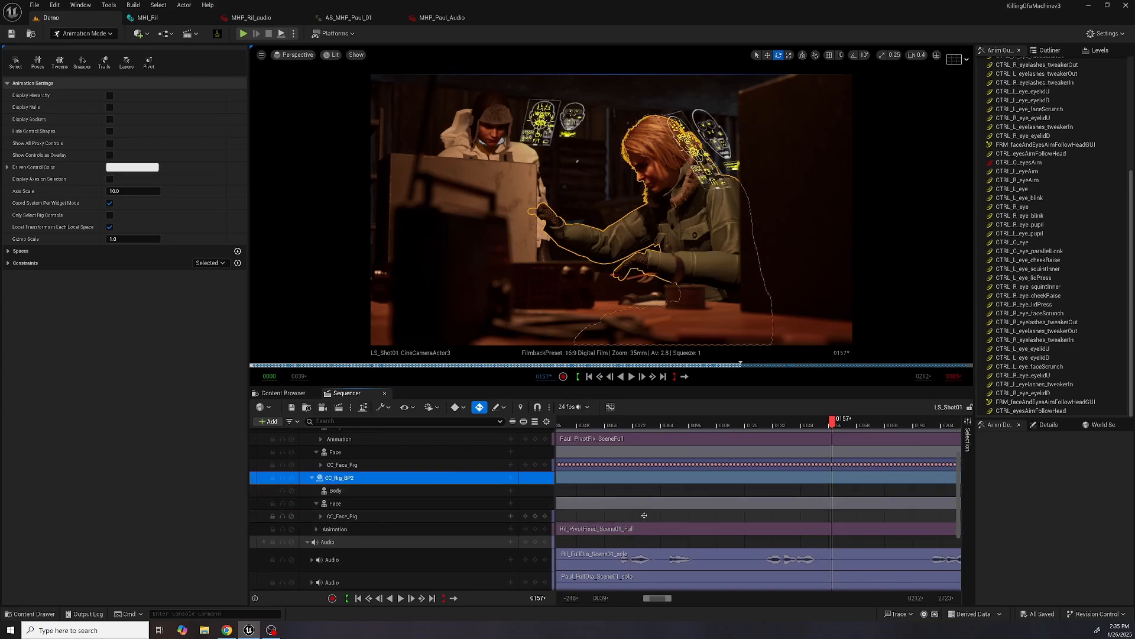
{"action": "left_click", "coordinate": [657, 528]}
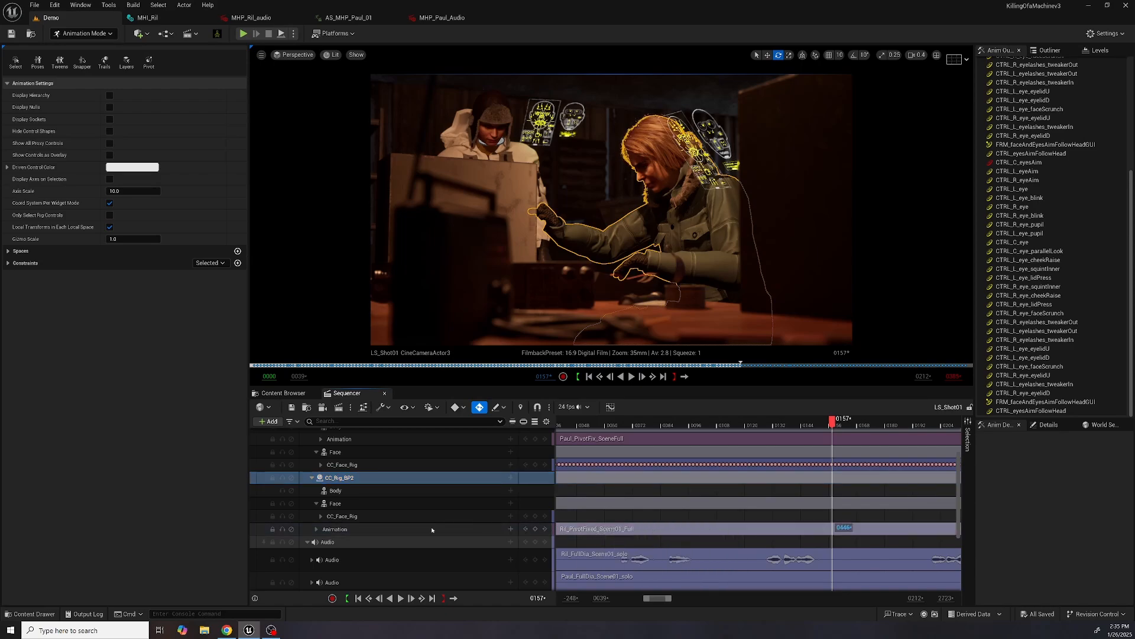
{"action": "left_click", "coordinate": [317, 528]}
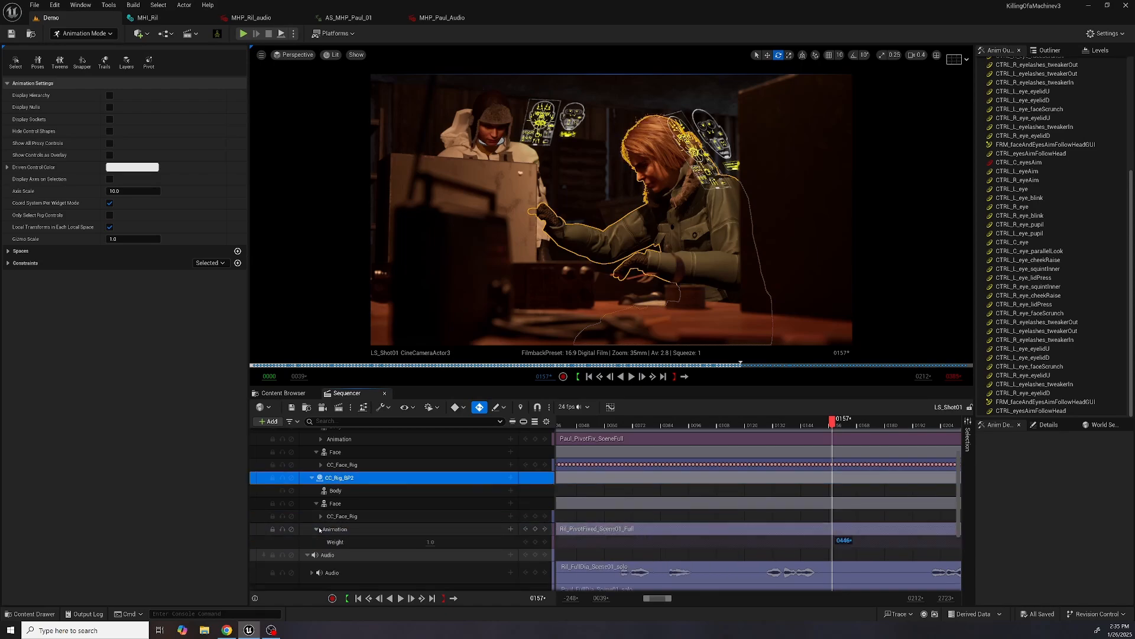
Turn off Filter Asset By Skeleton for CC_Rig_BP2's Body and bake its animation to the CC_Body_Rig control rig.
{"action": "right_click", "coordinate": [390, 491]}
{"action": "mouse_move", "coordinate": [477, 331]}
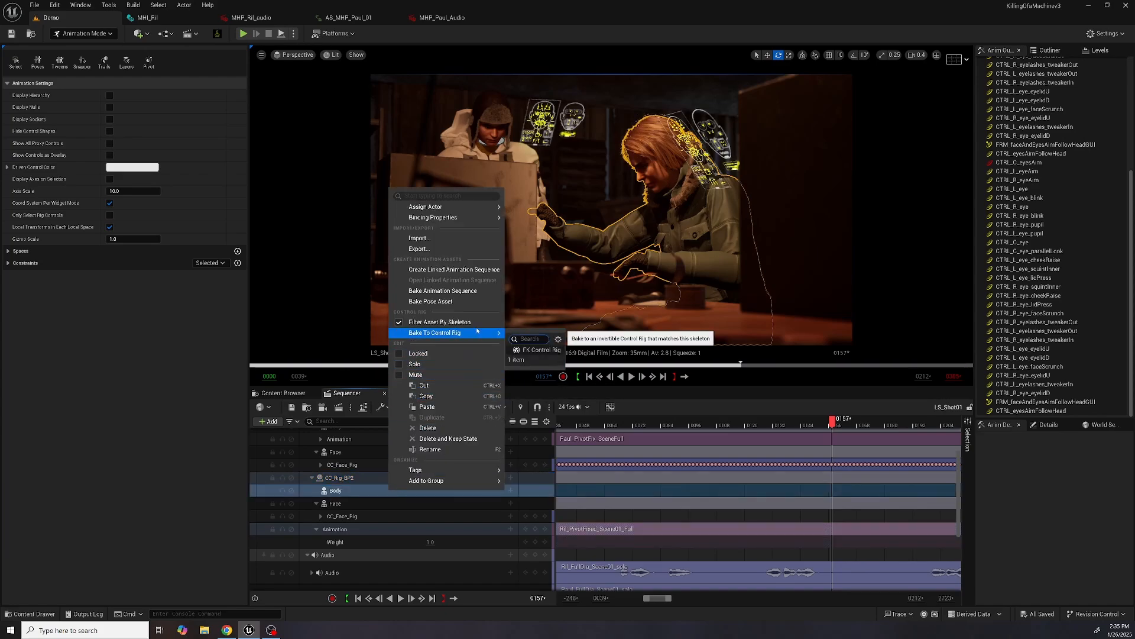
{"action": "left_click", "coordinate": [401, 322]}
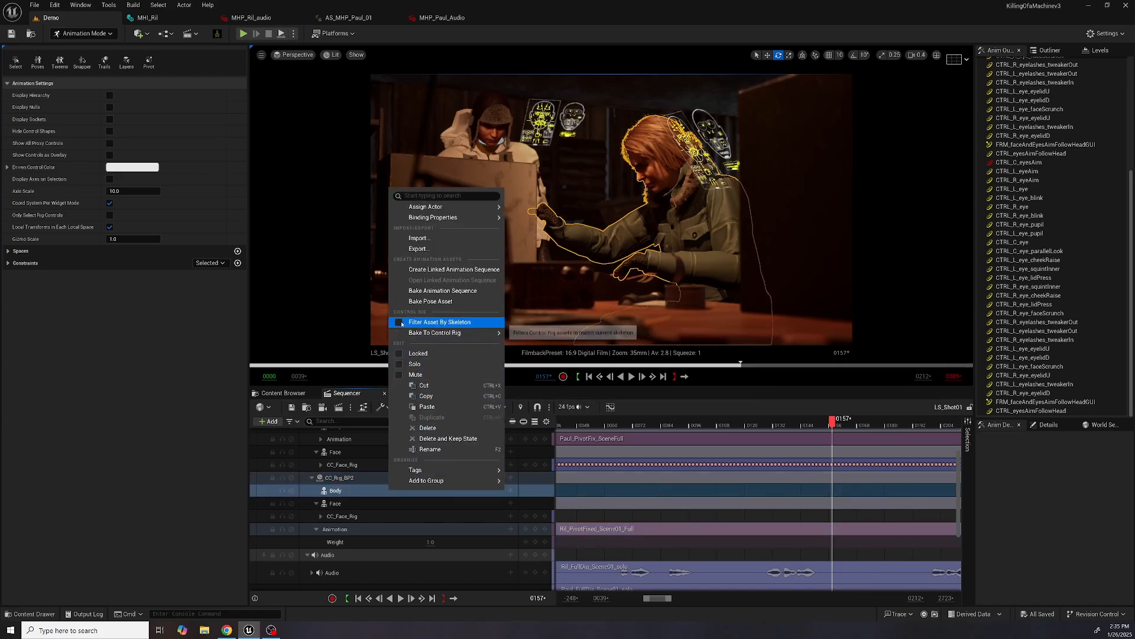
{"action": "mouse_move", "coordinate": [449, 332]}
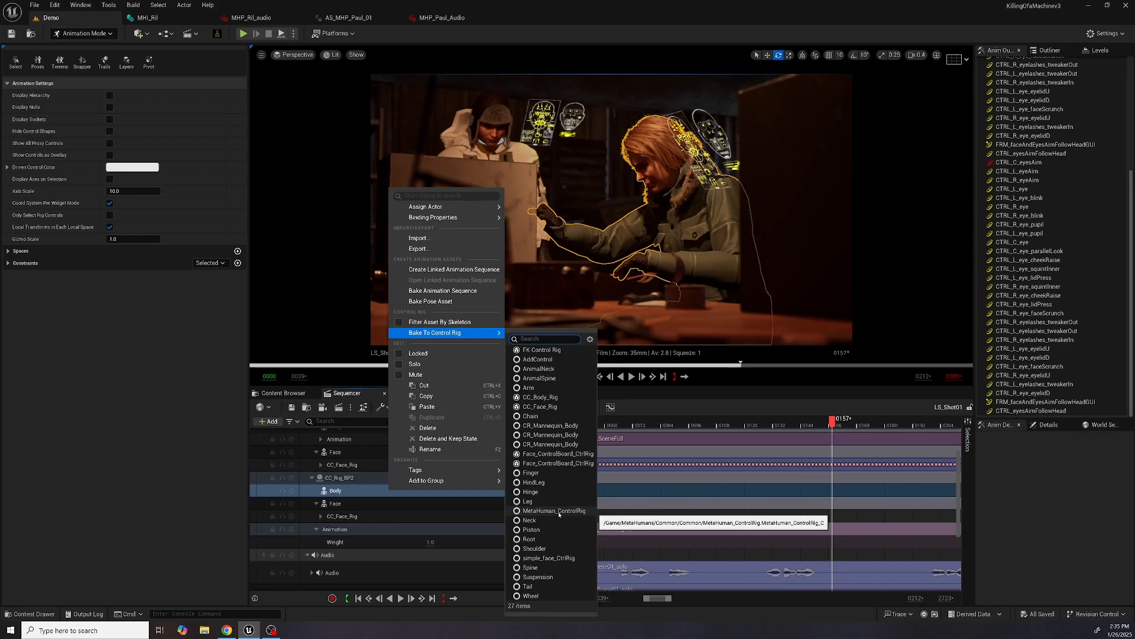
{"action": "left_click", "coordinate": [539, 397]}
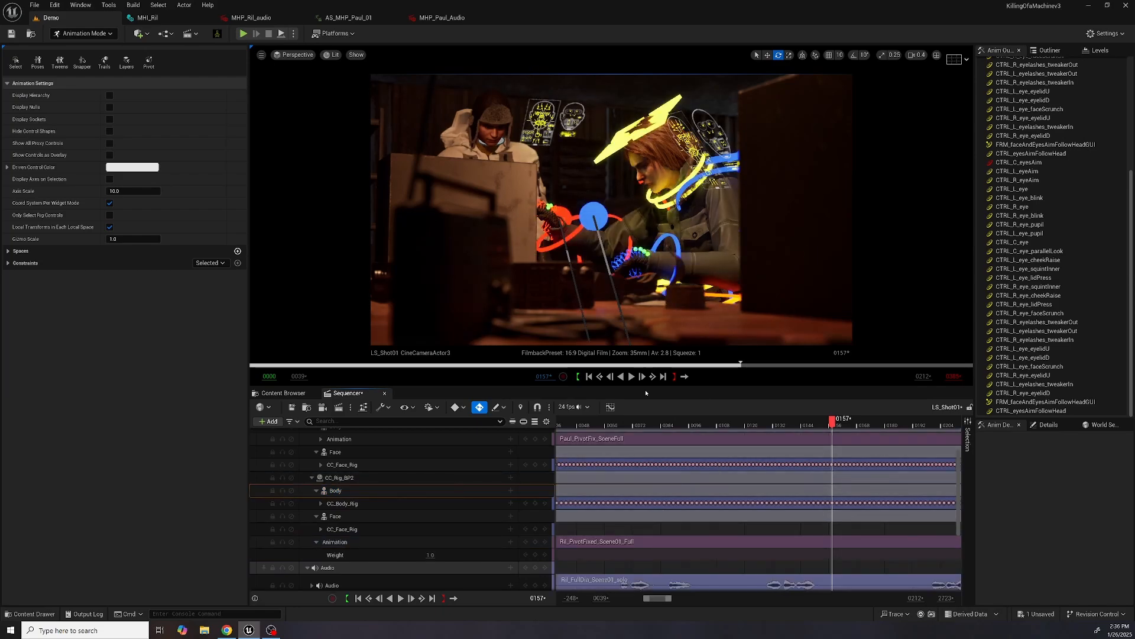
At frame 144, add an Additive section to CC_Rig_BP2's CC_Body_Rig, then expand and select that new layer.
{"action": "mouse_move", "coordinate": [807, 426]}
{"action": "left_mouse_down"}
{"action": "mouse_move", "coordinate": [836, 425]}
{"action": "mouse_move", "coordinate": [789, 425]}
{"action": "mouse_move", "coordinate": [802, 422]}
{"action": "left_mouse_up"}
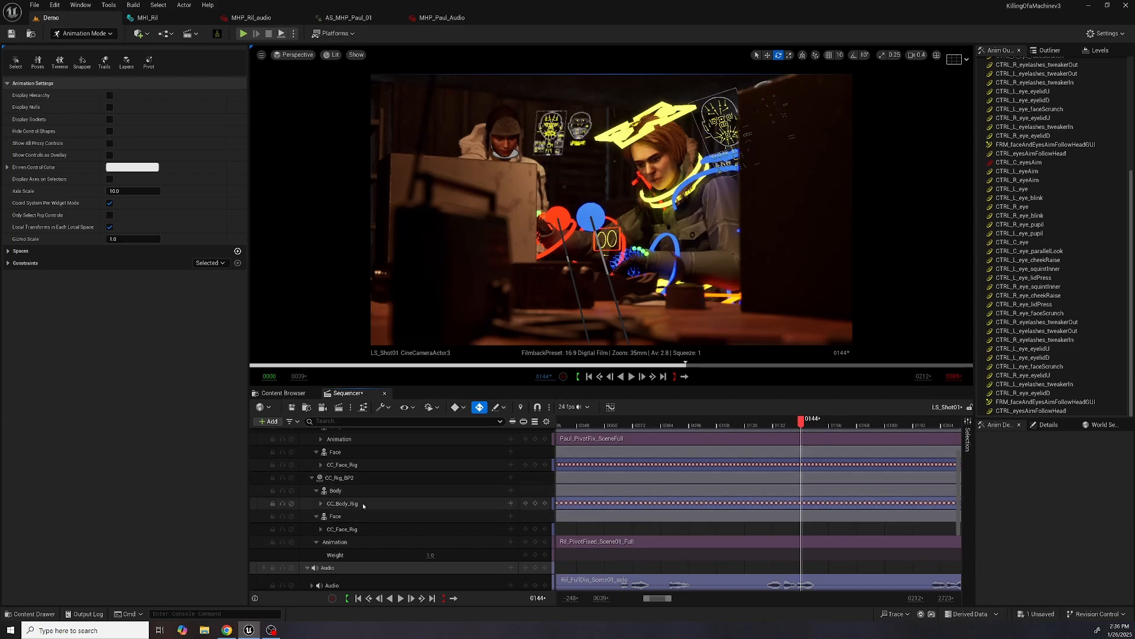
{"action": "left_click", "coordinate": [512, 504]}
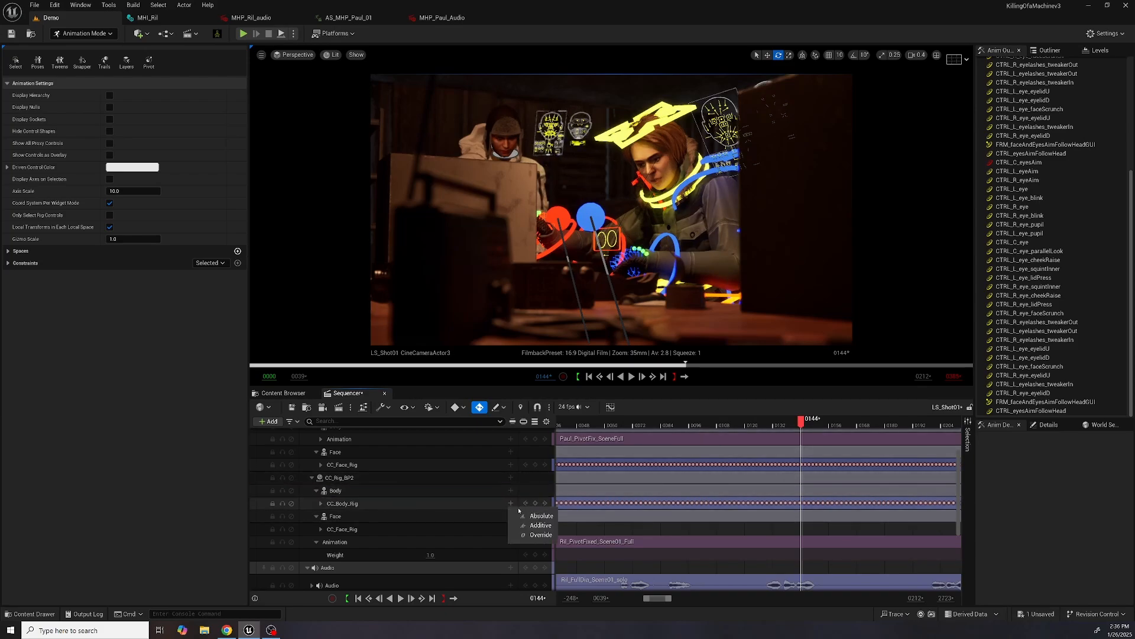
{"action": "left_click", "coordinate": [535, 524]}
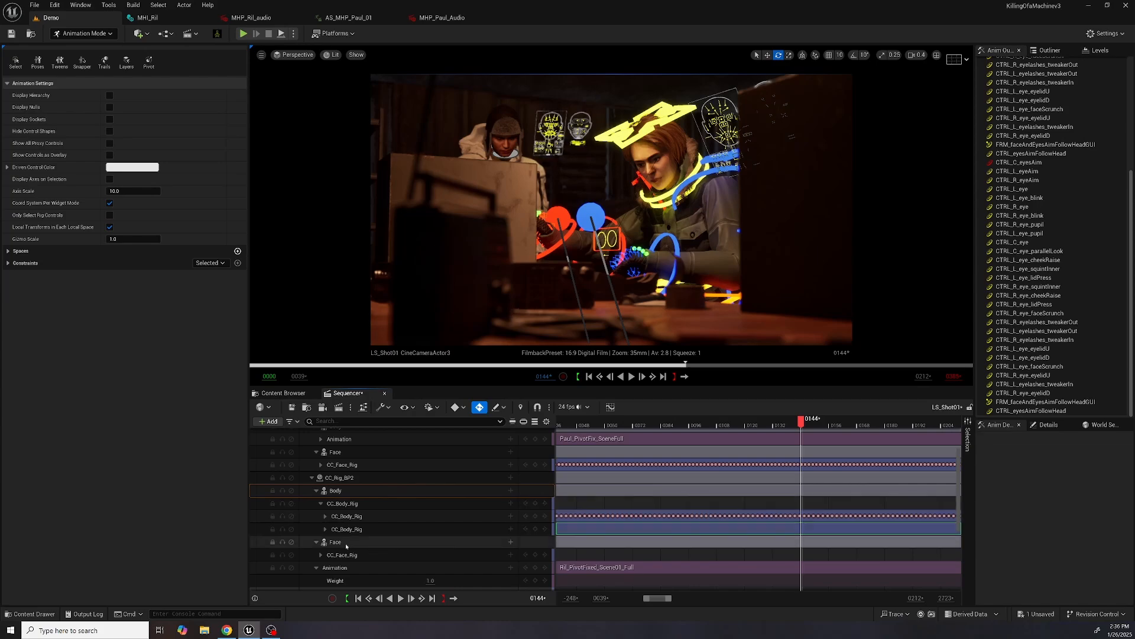
{"action": "left_click", "coordinate": [325, 530]}
{"action": "left_click", "coordinate": [439, 529]}
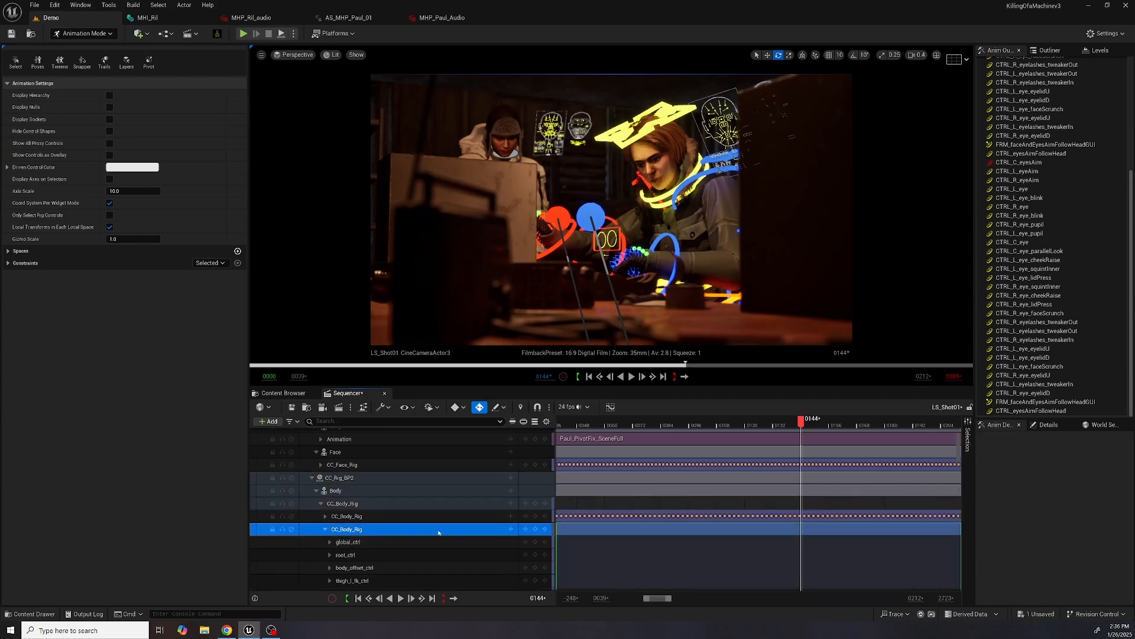
Select hand_l_fk_ctrl in the additive layer with the move gizmo, go to frame 44, and collapse the additive layer.
{"action": "left_click", "coordinate": [680, 266]}
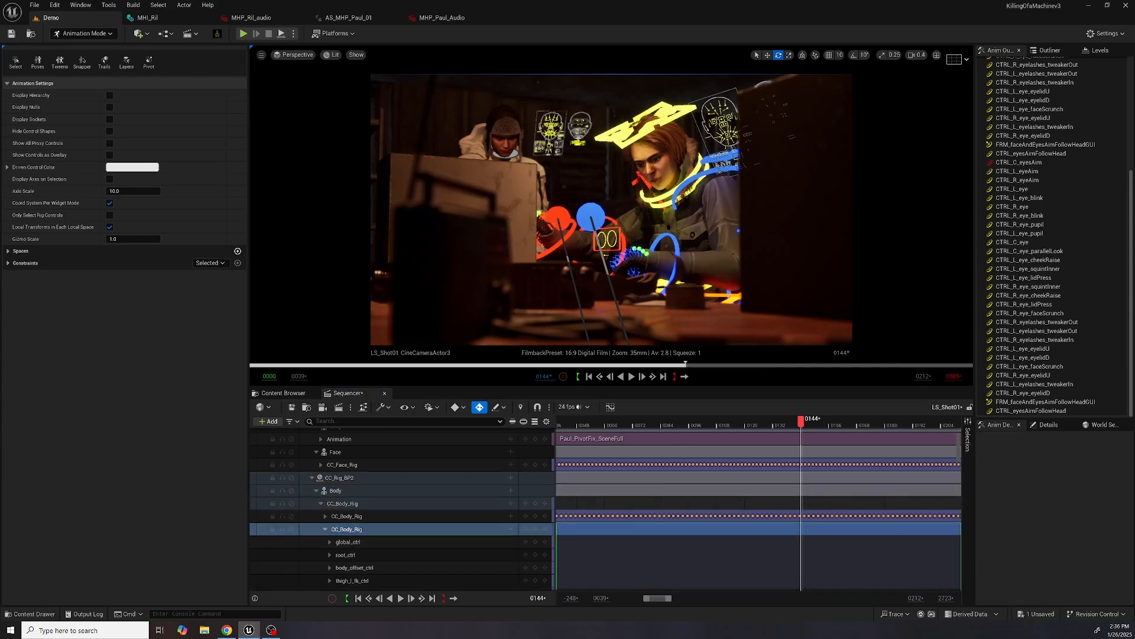
{"action": "key", "text": "w"}
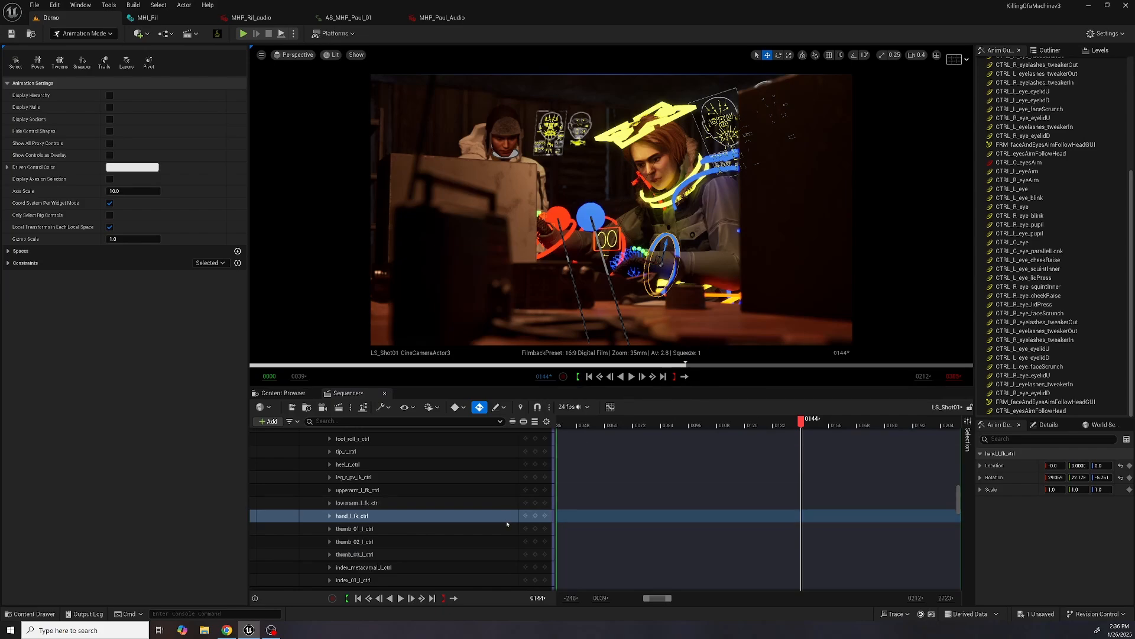
{"action": "left_click_drag", "start_coordinate": [790, 424], "coordinate": [570, 428]}
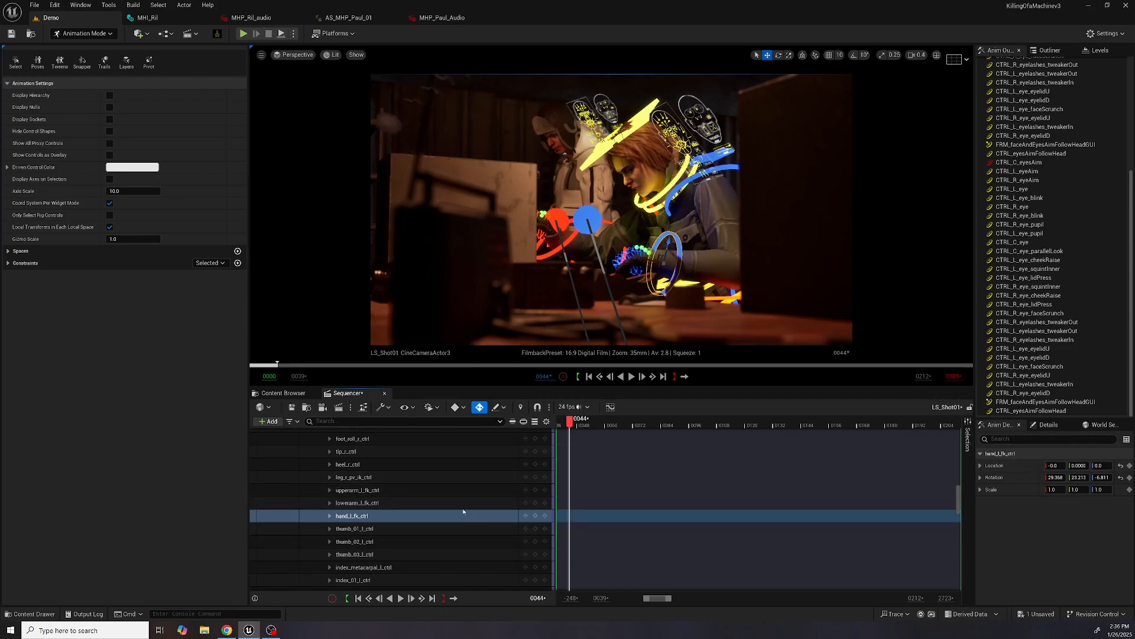
{"action": "scroll", "coordinate": [453, 514], "scroll_direction": "up", "scroll_amount": 5}
{"action": "scroll", "coordinate": [454, 519], "scroll_direction": "up", "scroll_amount": 5}
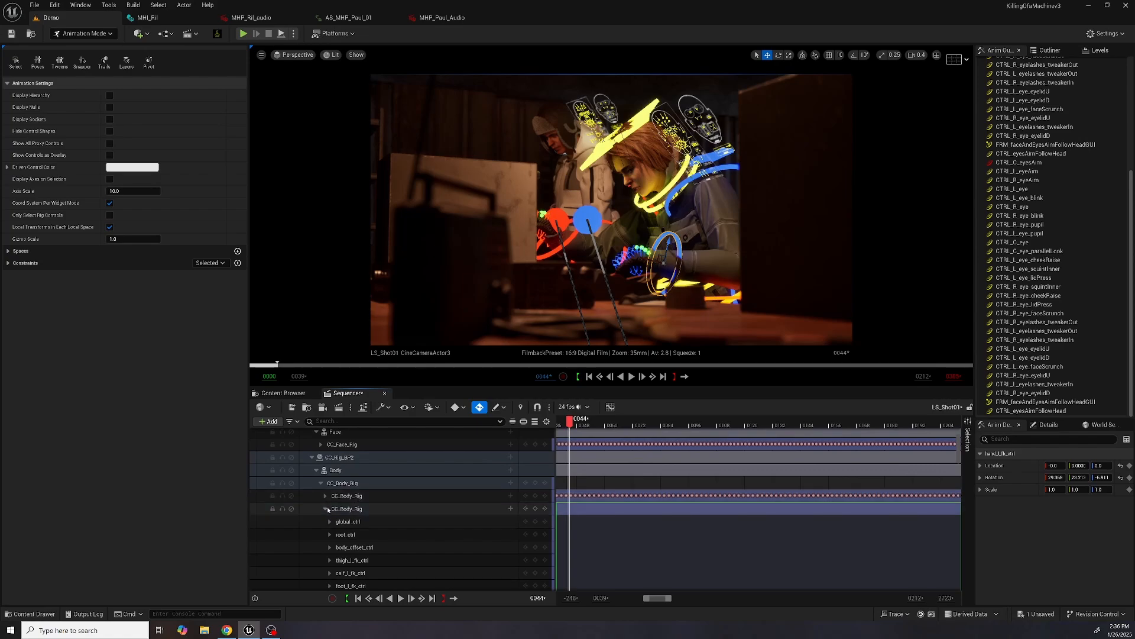
{"action": "double_click", "coordinate": [366, 508]}
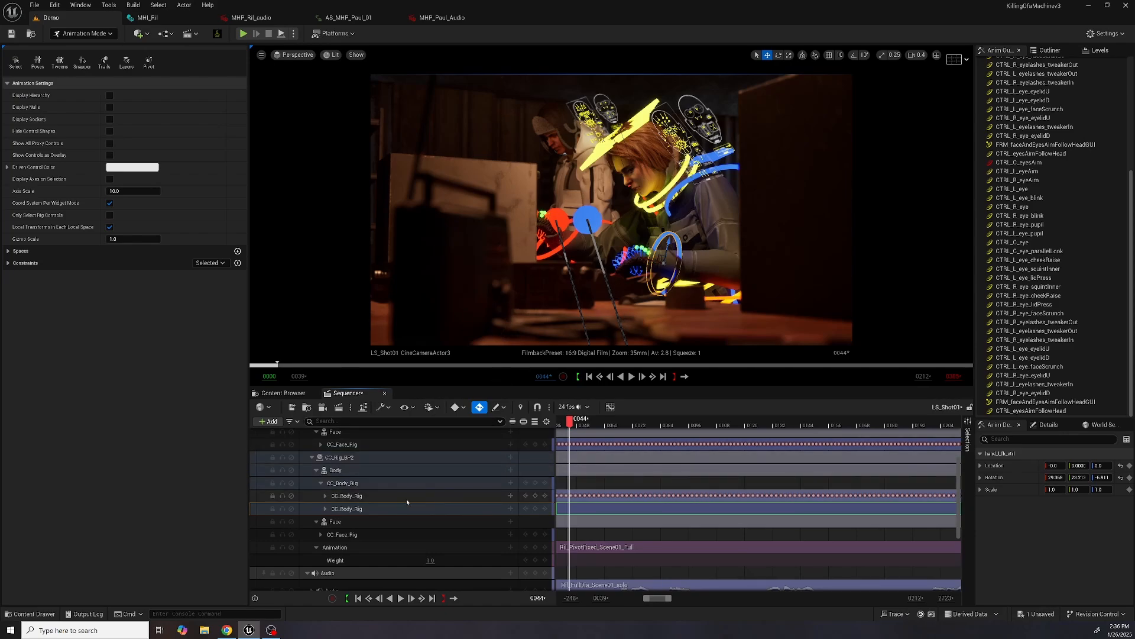
Expand the baked CC_Body_Rig layer, filter the tracks by "ik", and examine the channels of hand_l_ik_ctrl and the other IK controls.
{"action": "left_click", "coordinate": [385, 499]}
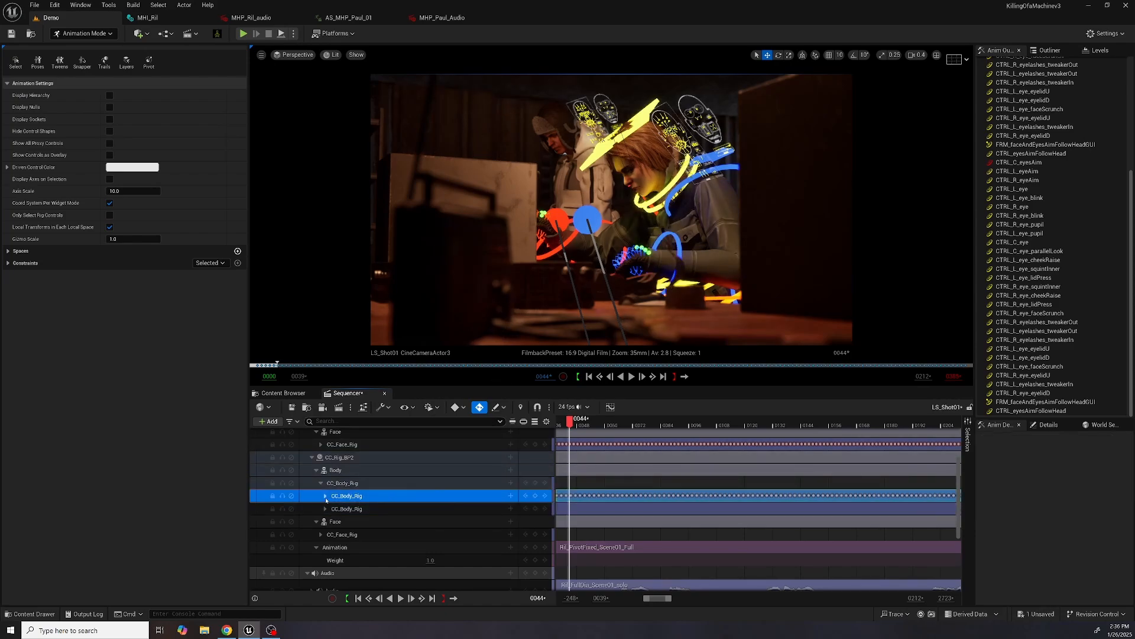
{"action": "left_click", "coordinate": [325, 496]}
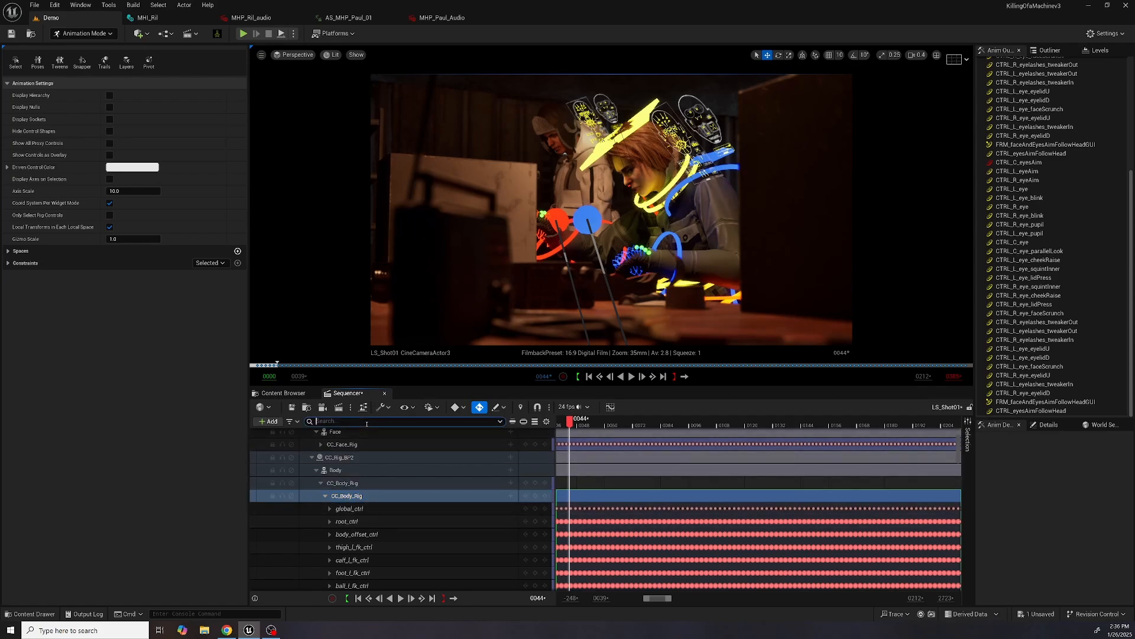
{"action": "type", "text": "ik"}
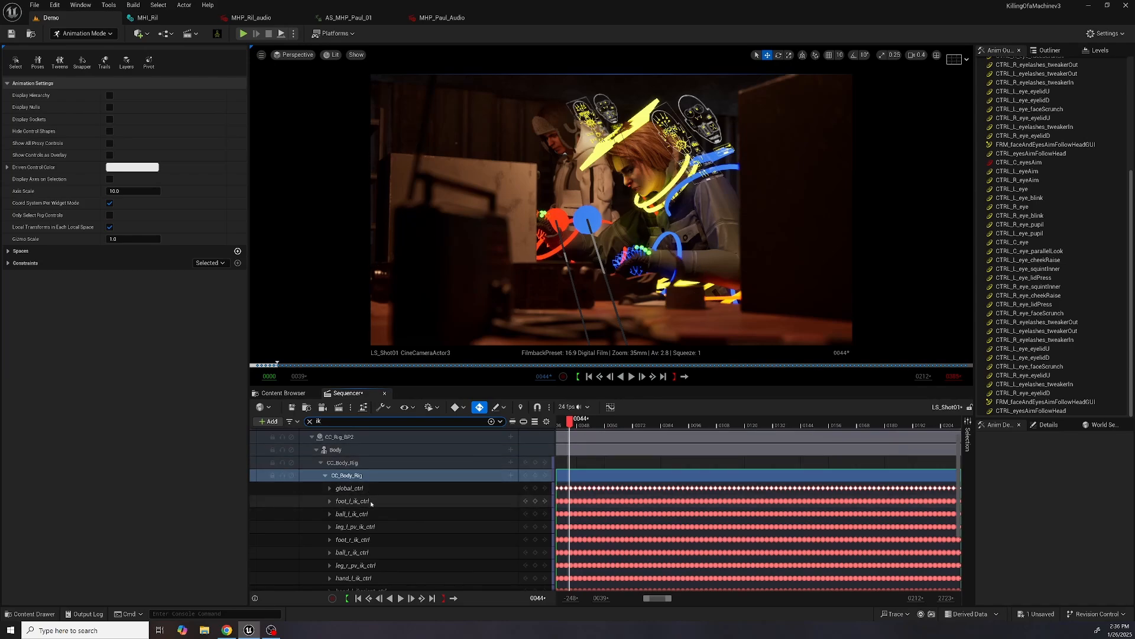
{"action": "scroll", "coordinate": [387, 534], "scroll_direction": "down", "scroll_amount": 3}
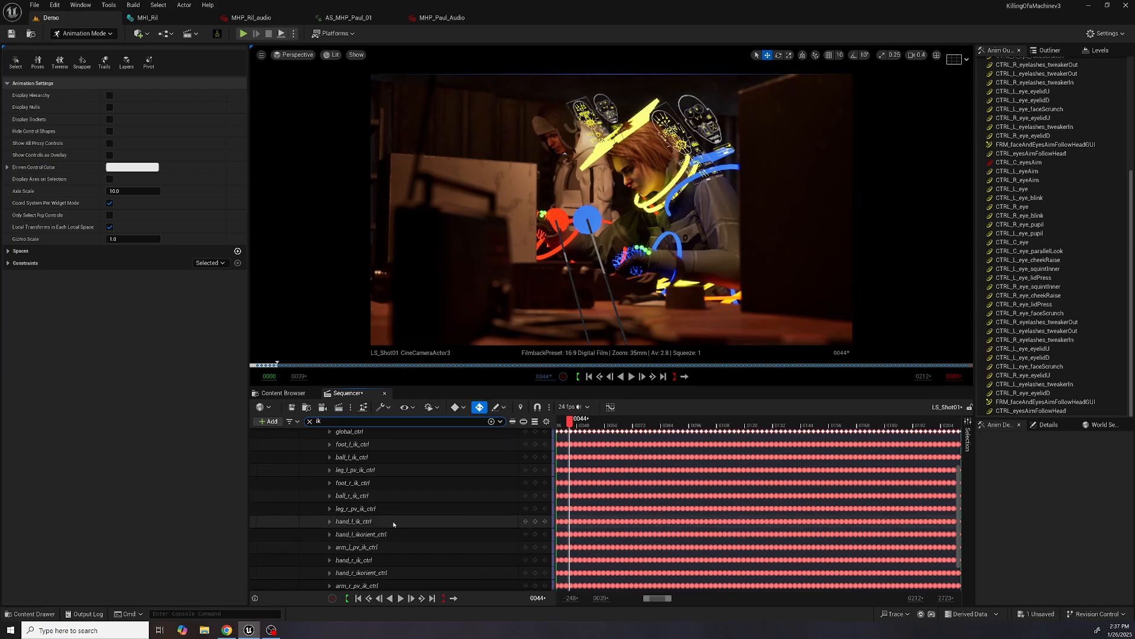
{"action": "left_click", "coordinate": [361, 522]}
{"action": "left_click", "coordinate": [329, 522]}
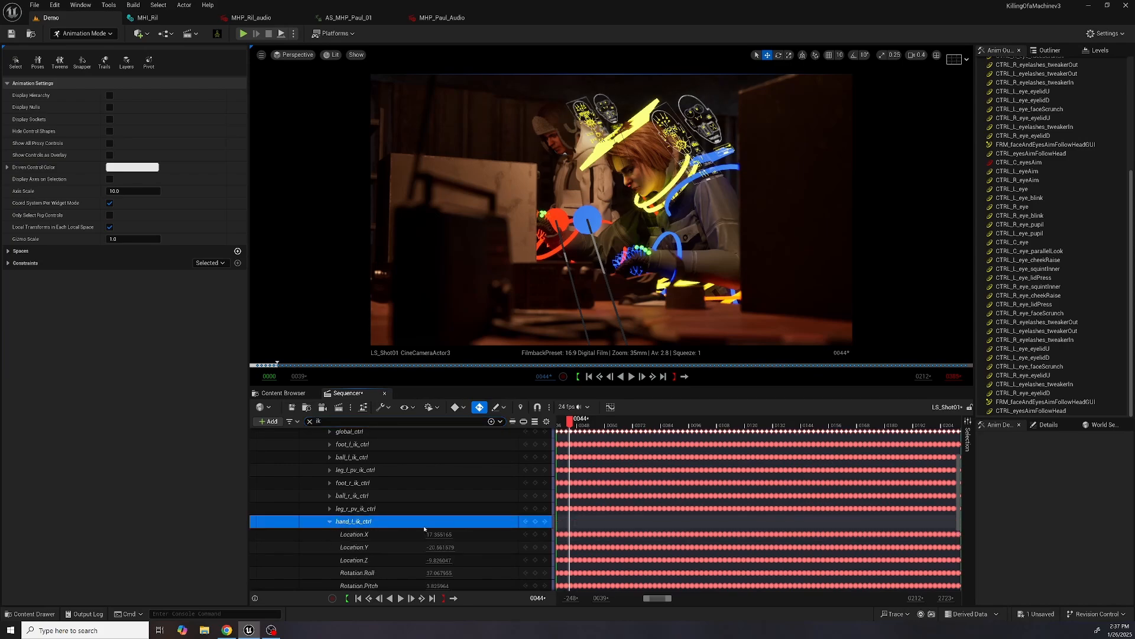
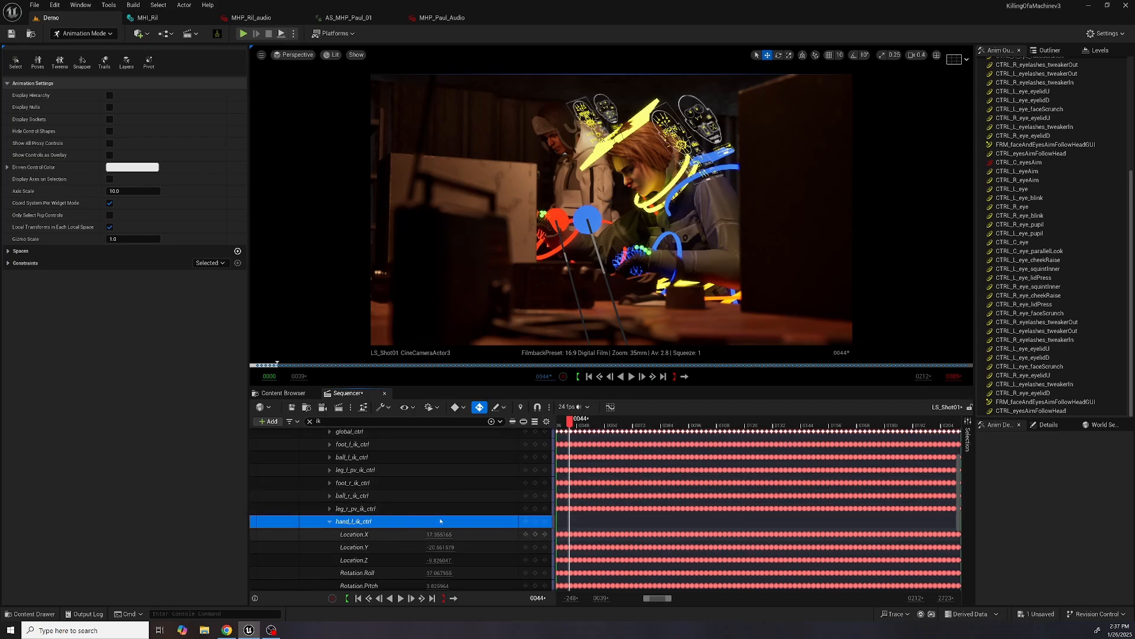
{"action": "scroll", "coordinate": [370, 529], "scroll_direction": "down", "scroll_amount": 3}
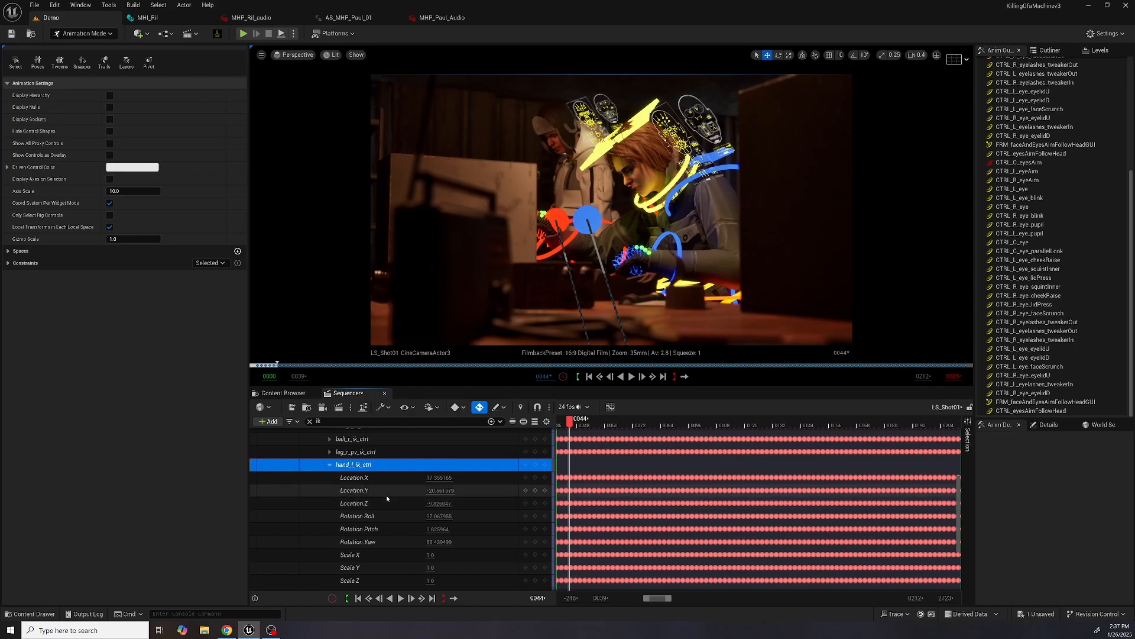
{"action": "scroll", "coordinate": [391, 508], "scroll_direction": "down", "scroll_amount": 3}
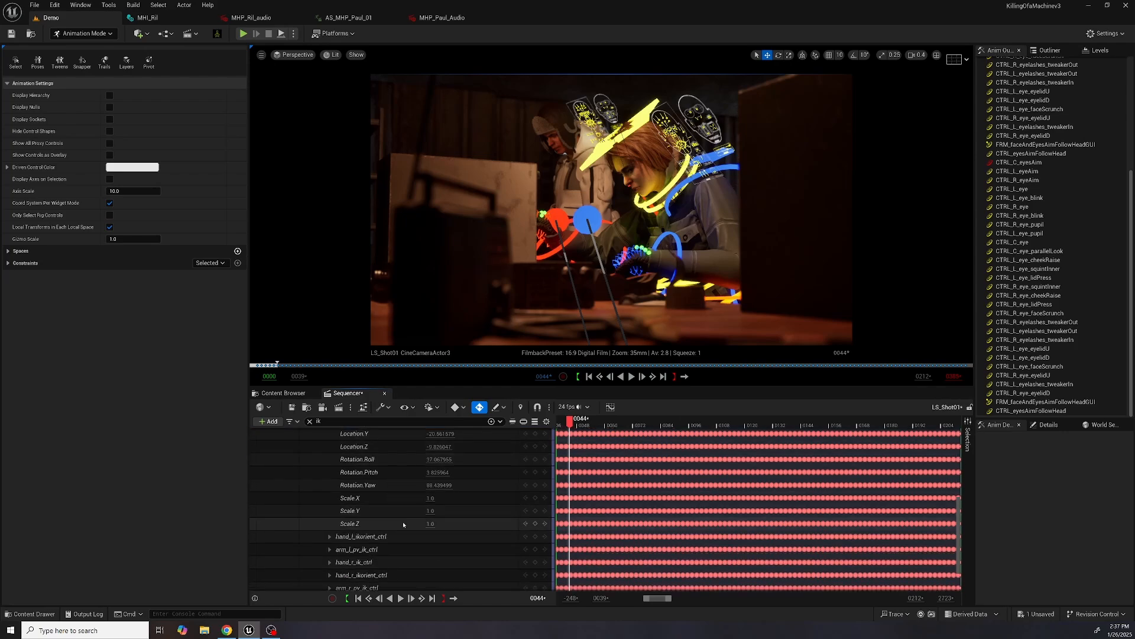
{"action": "scroll", "coordinate": [407, 530], "scroll_direction": "down", "scroll_amount": 2}
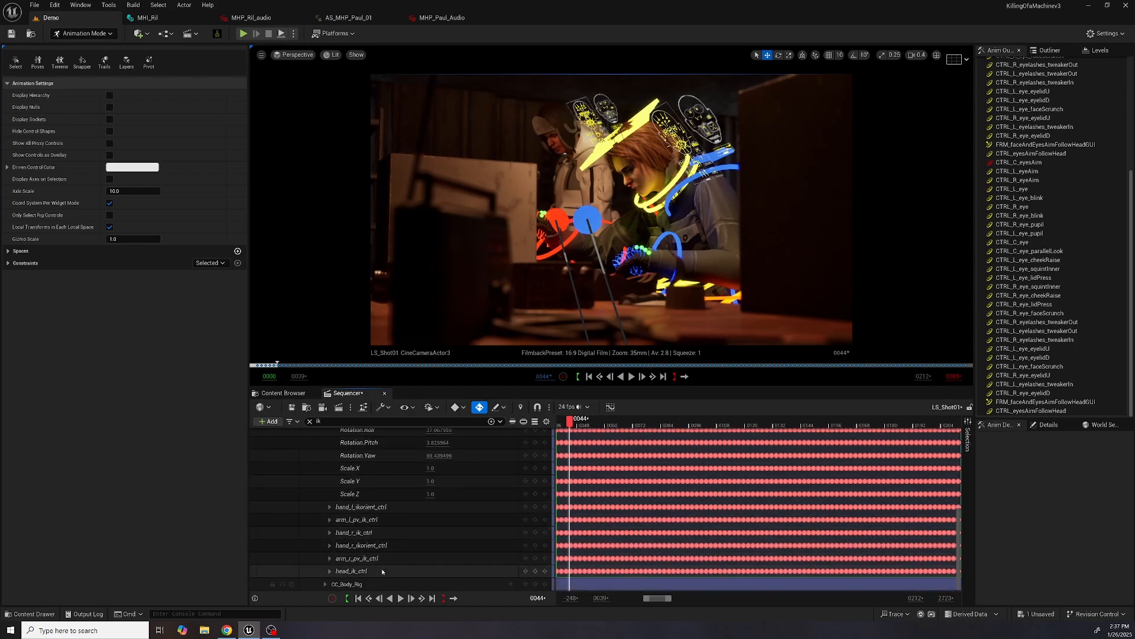
Filter the tracks by "switch", inspect the left and right hand IK controls, then clear the filter.
{"action": "left_click", "coordinate": [358, 421]}
{"action": "type", "text": "switch"}
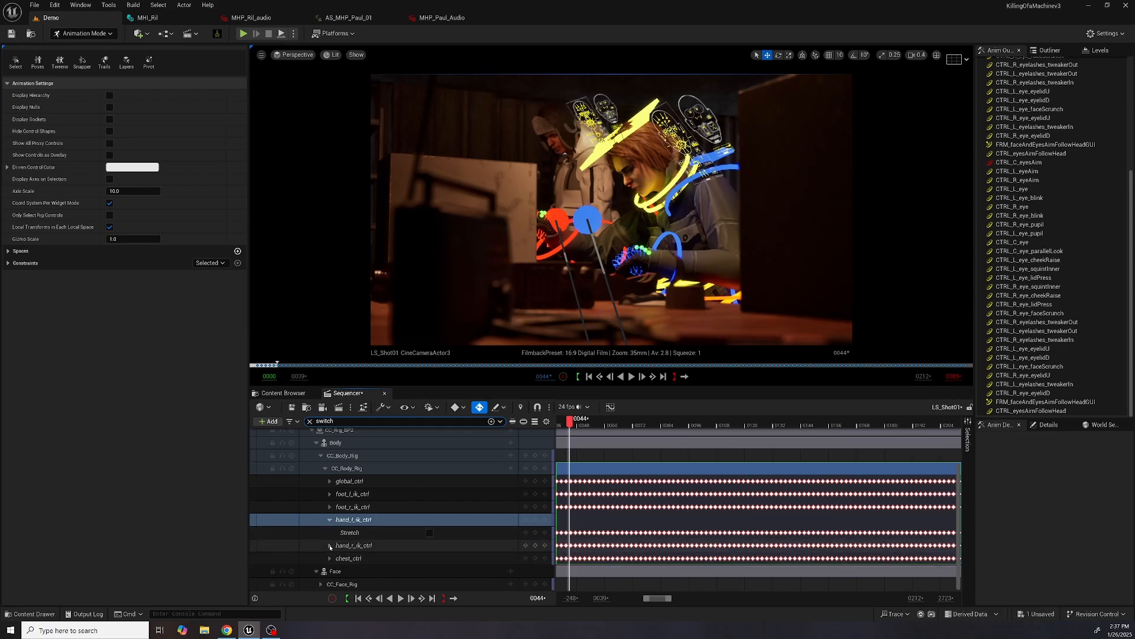
{"action": "left_click", "coordinate": [350, 519]}
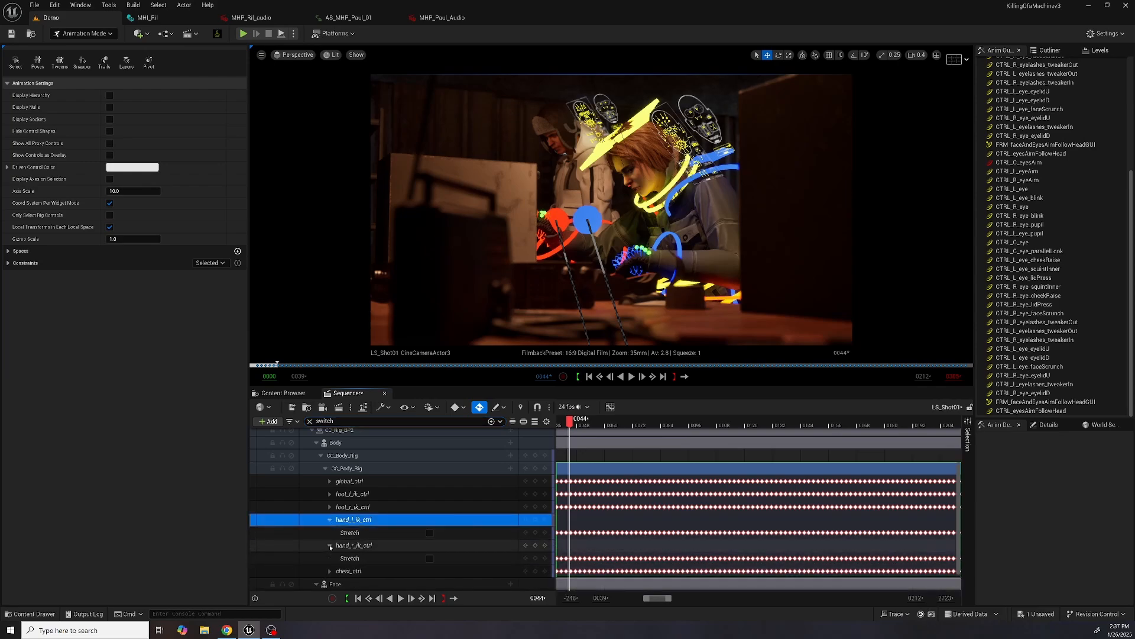
{"action": "left_click", "coordinate": [341, 421]}
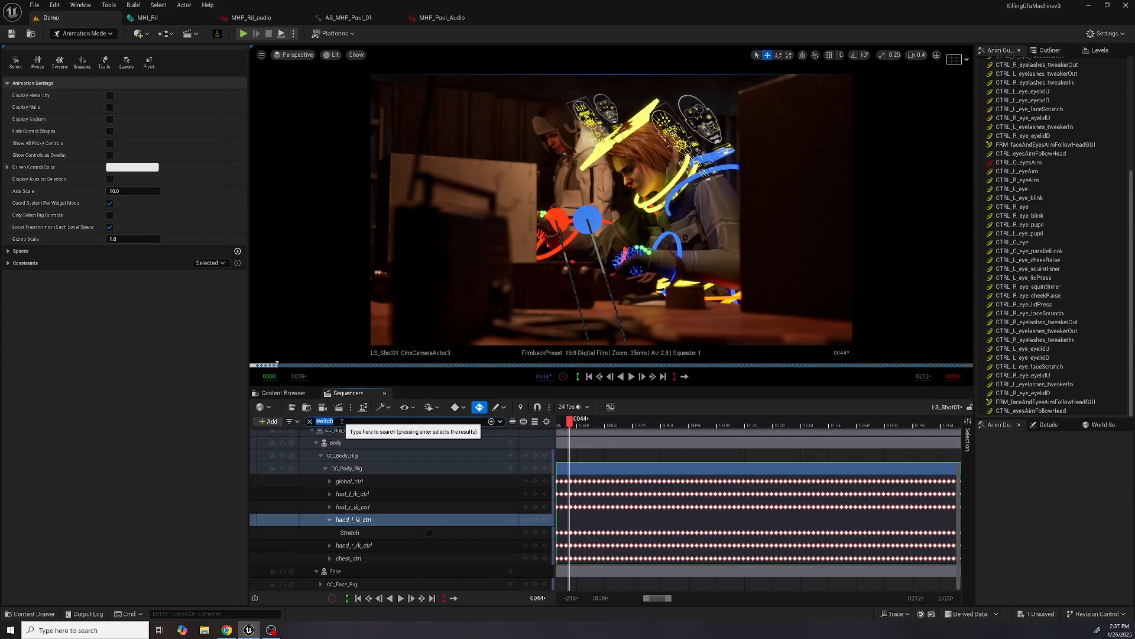
{"action": "type", "text": "g"}
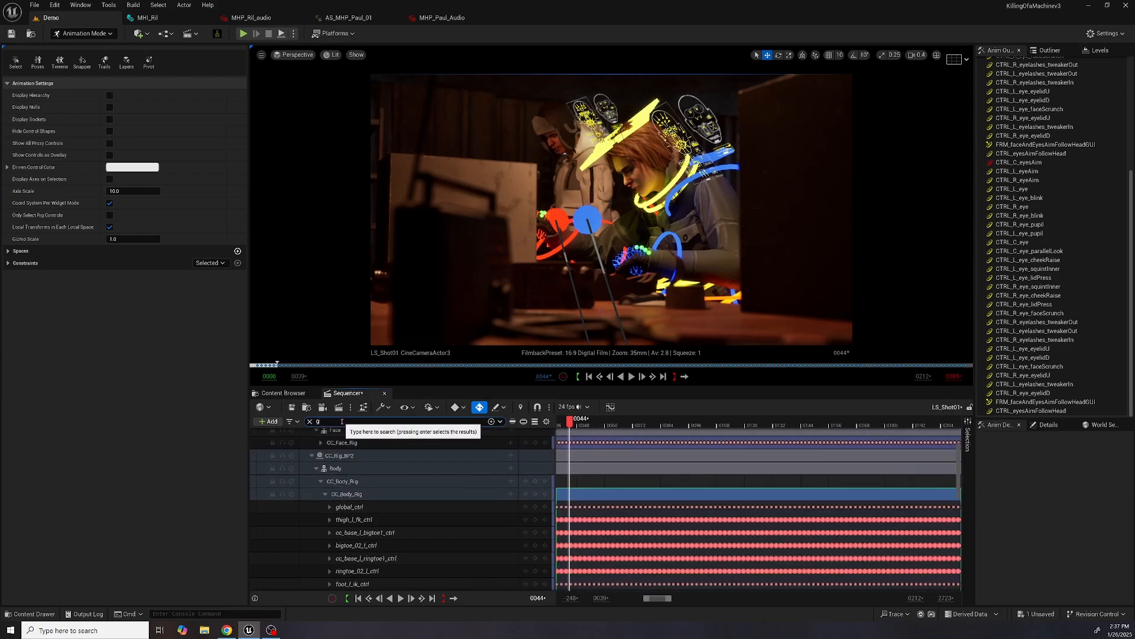
{"action": "left_click", "coordinate": [309, 422]}
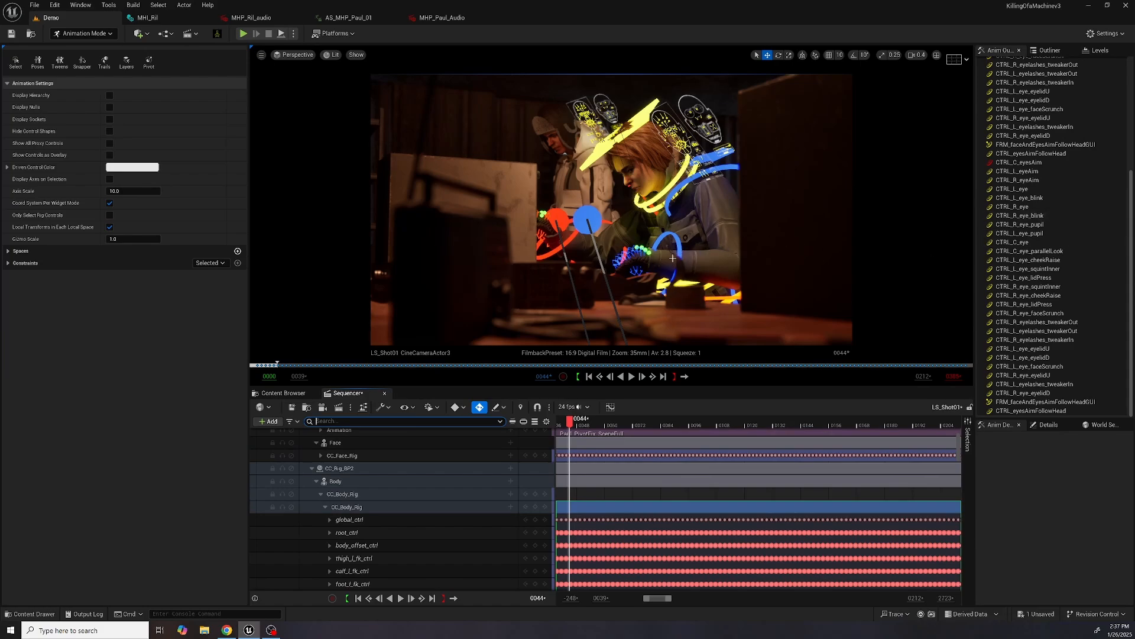
Expand global_ctrl in the baked CC_Body_Rig layer of CC_Rig_BP2 down to its FK/IK switch channels.
{"action": "left_click", "coordinate": [326, 507]}
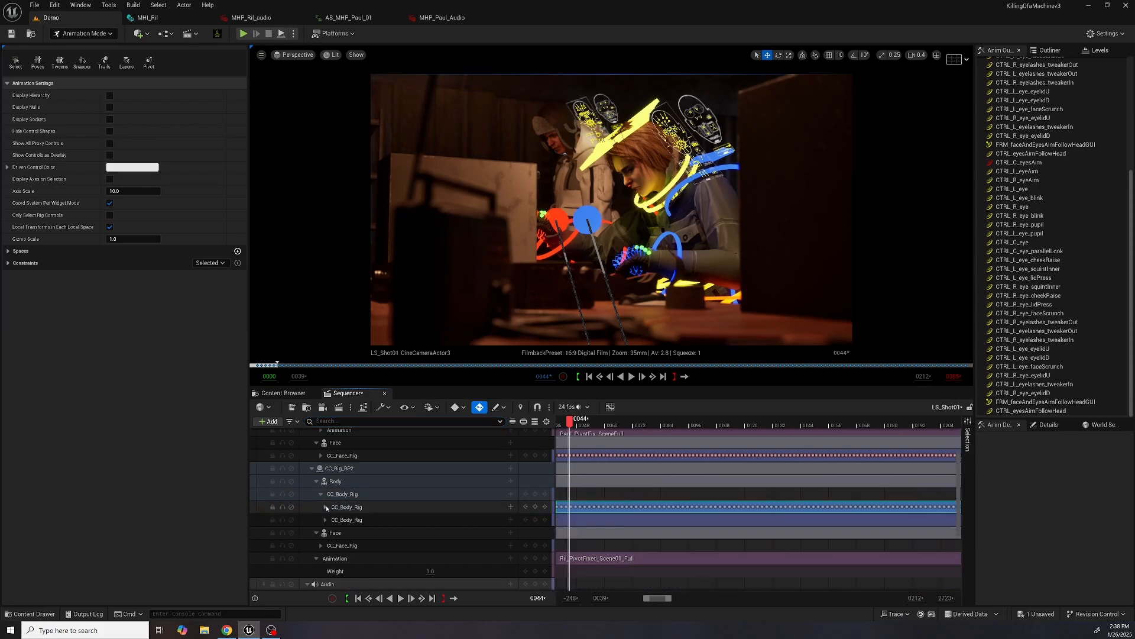
{"action": "left_click", "coordinate": [375, 508]}
{"action": "left_click", "coordinate": [326, 506]}
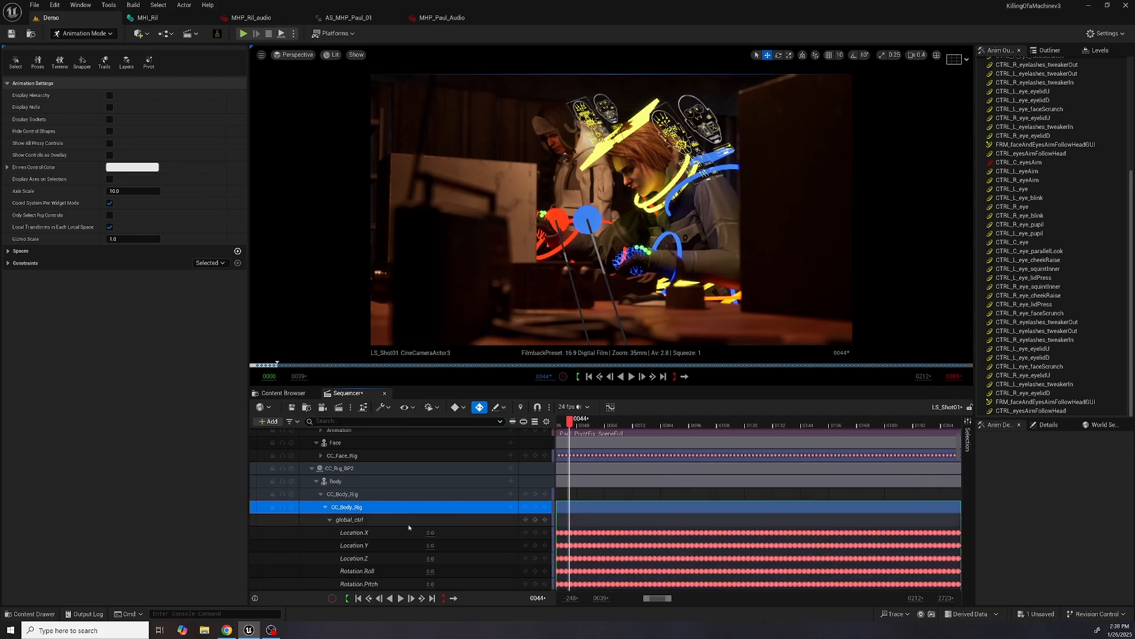
{"action": "left_click", "coordinate": [330, 520]}
{"action": "scroll", "coordinate": [384, 553], "scroll_direction": "down", "scroll_amount": 5}
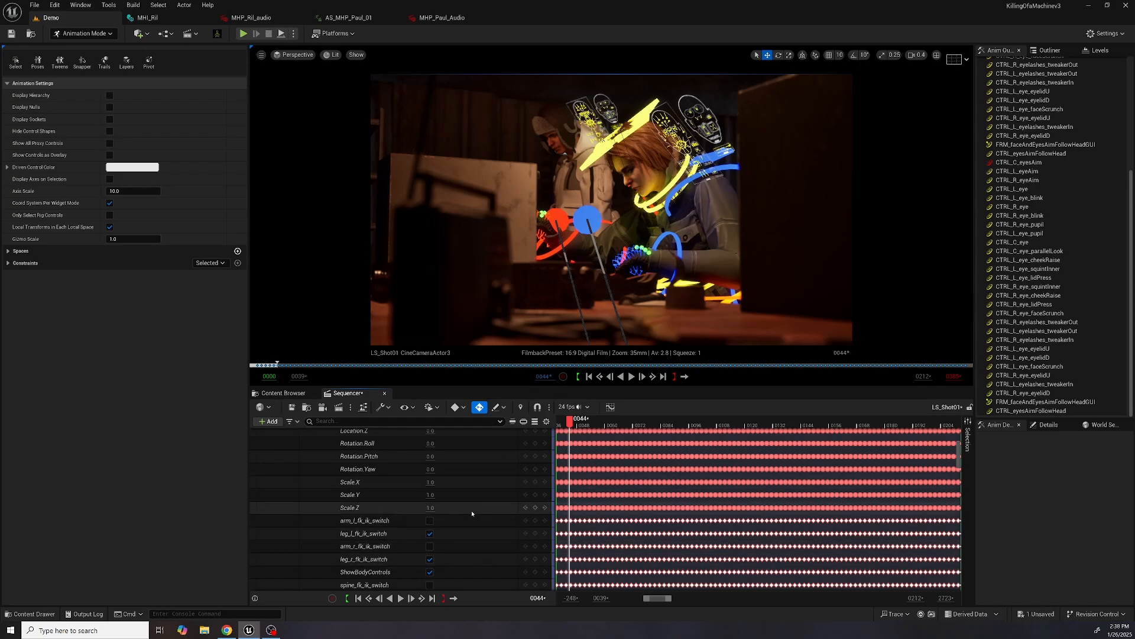
{"action": "scroll", "coordinate": [388, 565], "scroll_direction": "down", "scroll_amount": 3}
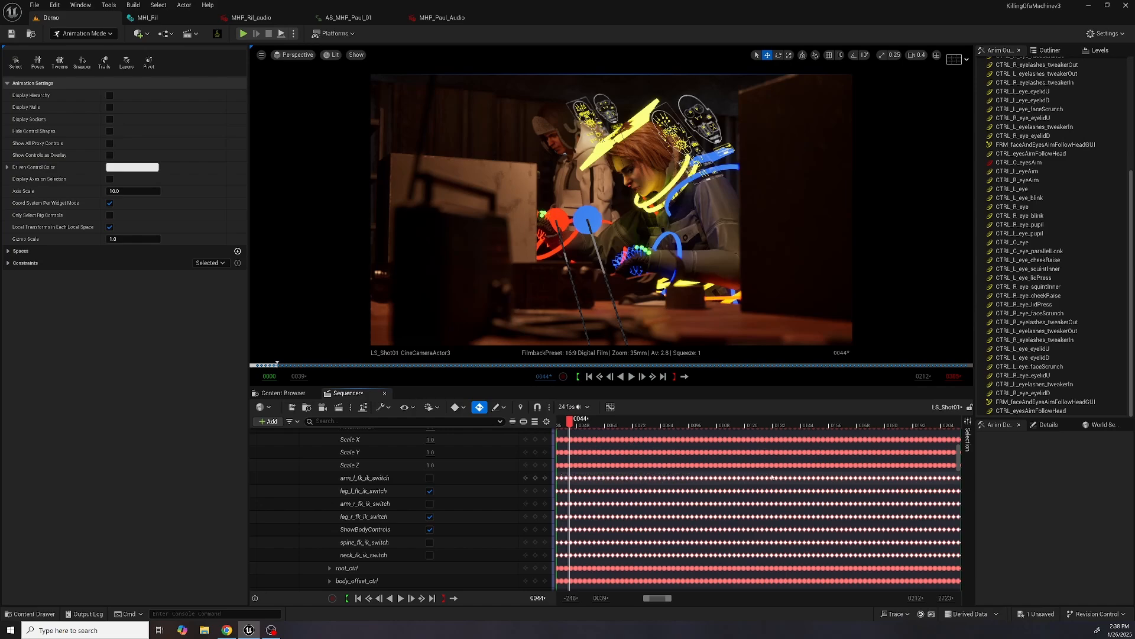
Delete all baked keys on the arm_l_fk_ik_switch channel across the whole timeline.
{"action": "left_click_drag", "start_coordinate": [899, 478], "coordinate": [996, 484]}
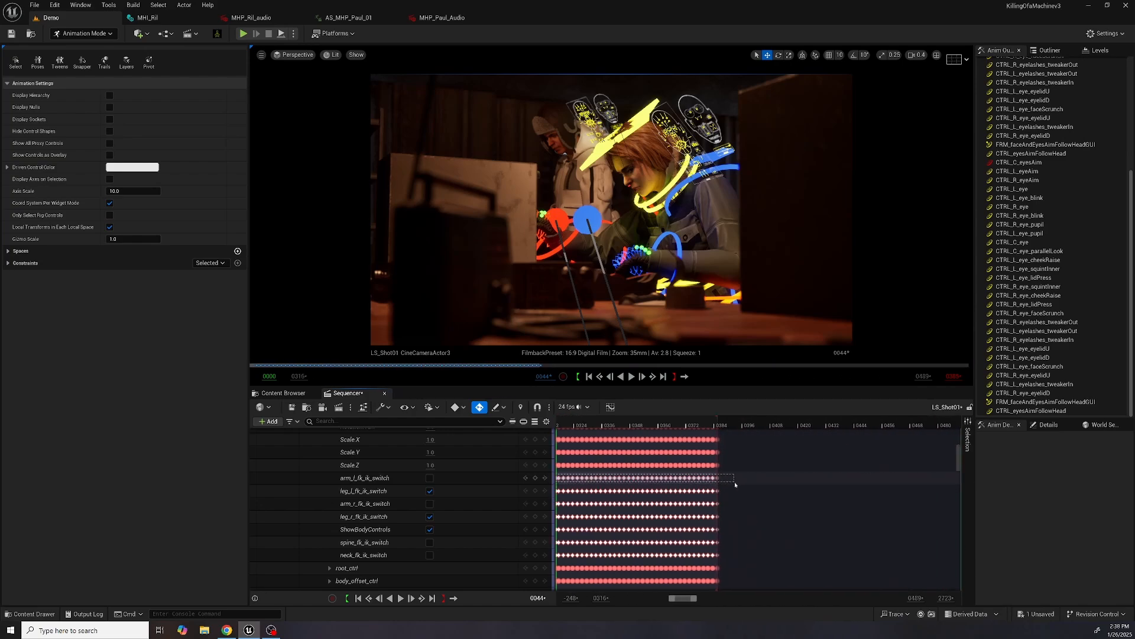
{"action": "left_click_drag", "start_coordinate": [735, 484], "coordinate": [735, 482]}
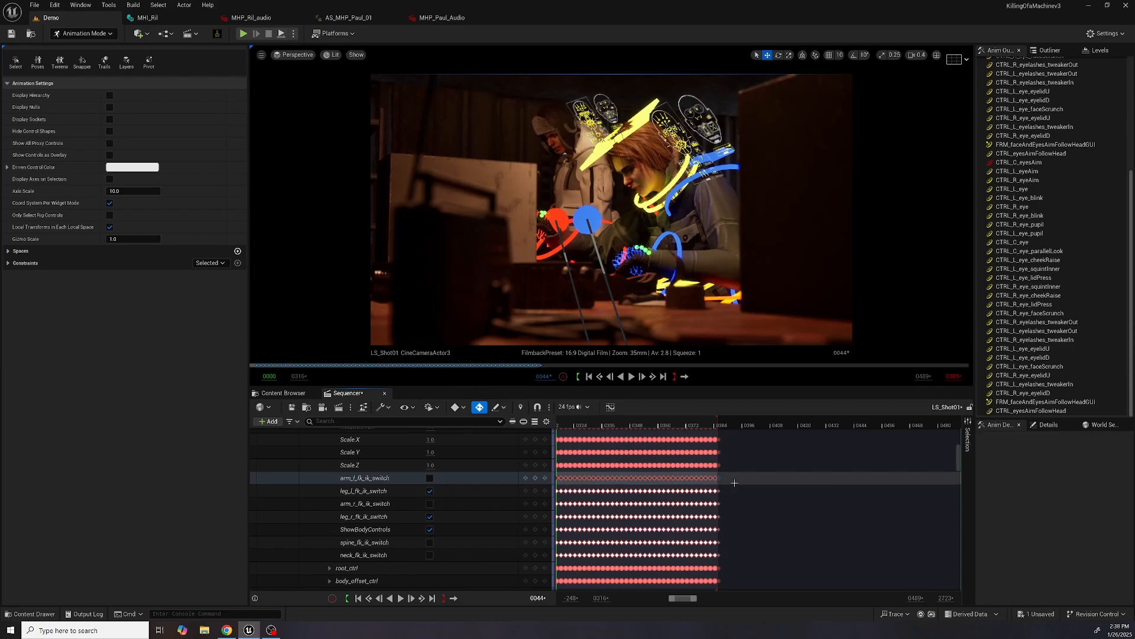
{"action": "key", "text": "Delete"}
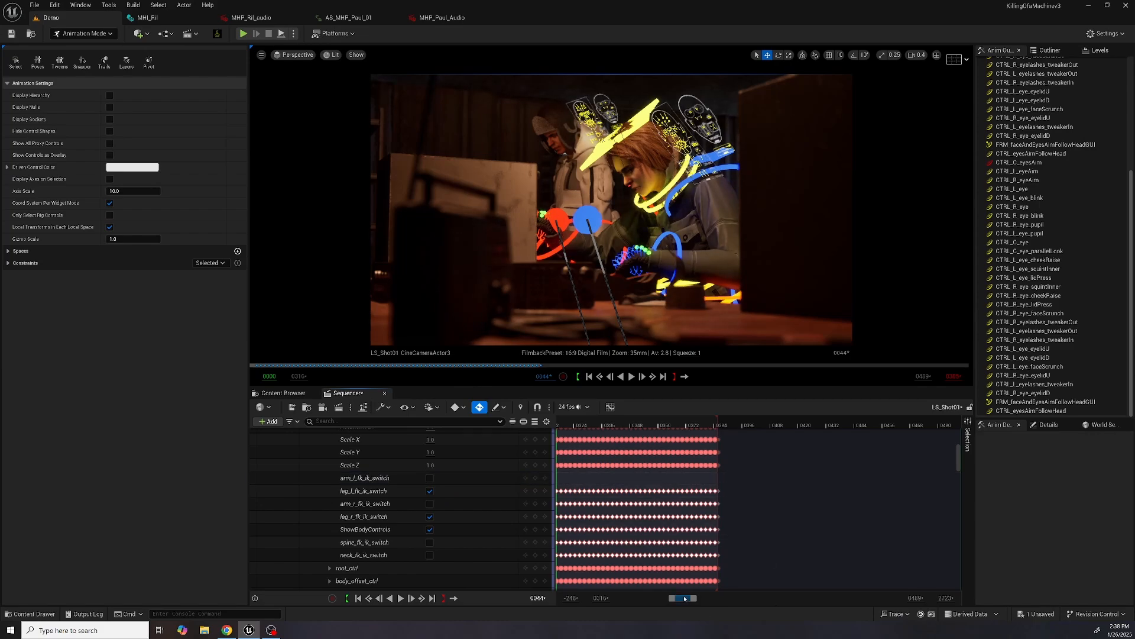
{"action": "left_click_drag", "start_coordinate": [685, 599], "coordinate": [658, 603]}
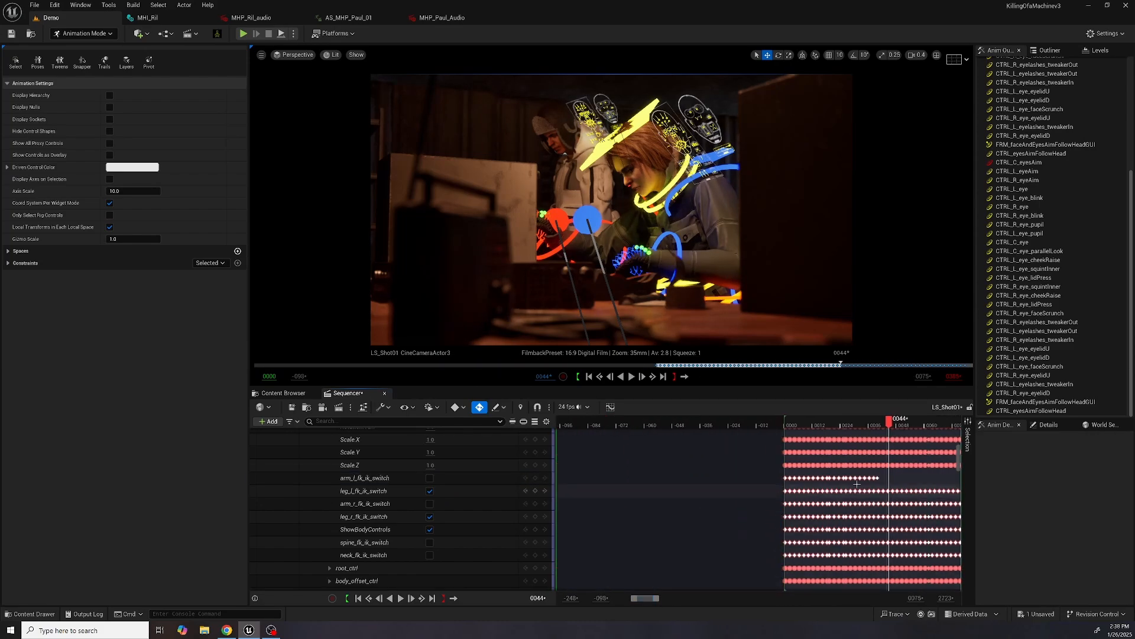
{"action": "left_click_drag", "start_coordinate": [890, 473], "coordinate": [874, 480]}
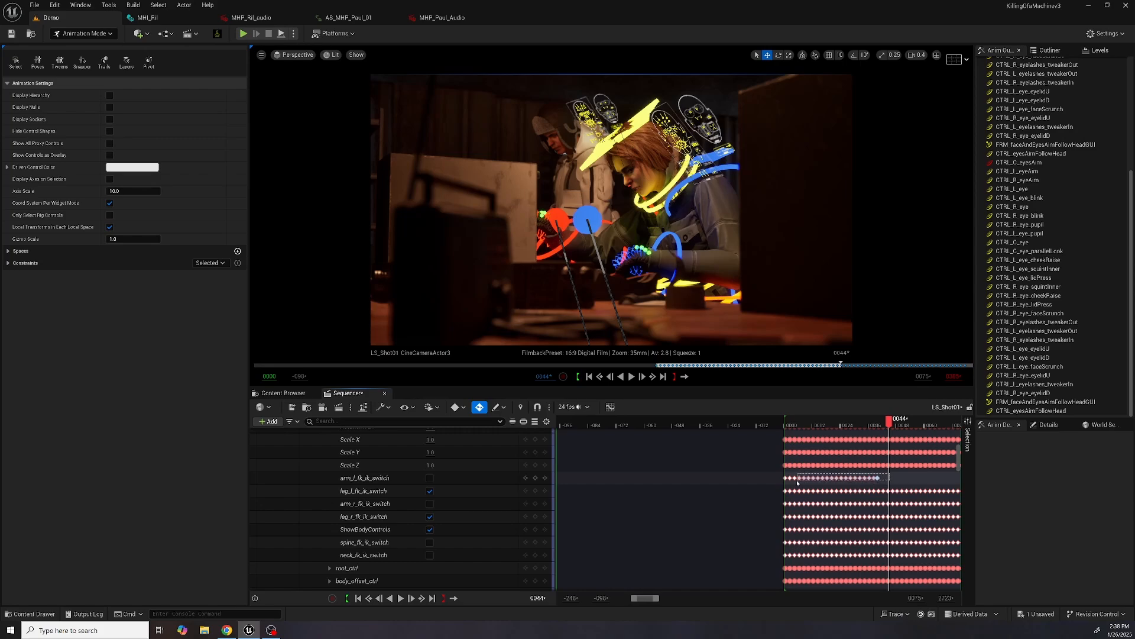
{"action": "left_click_drag", "start_coordinate": [785, 482], "coordinate": [784, 480]}
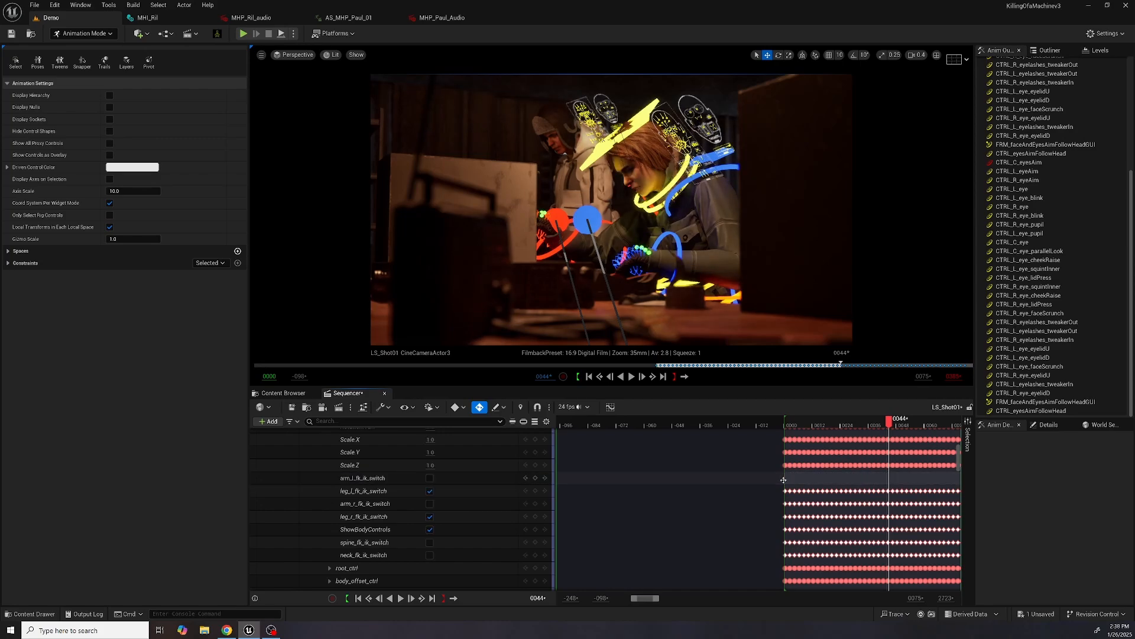
{"action": "key", "text": "Delete"}
Enable arm_l_fk_ik_switch at frame 5 and scrub to frame 29.
{"action": "left_click_drag", "start_coordinate": [903, 421], "coordinate": [799, 421]}
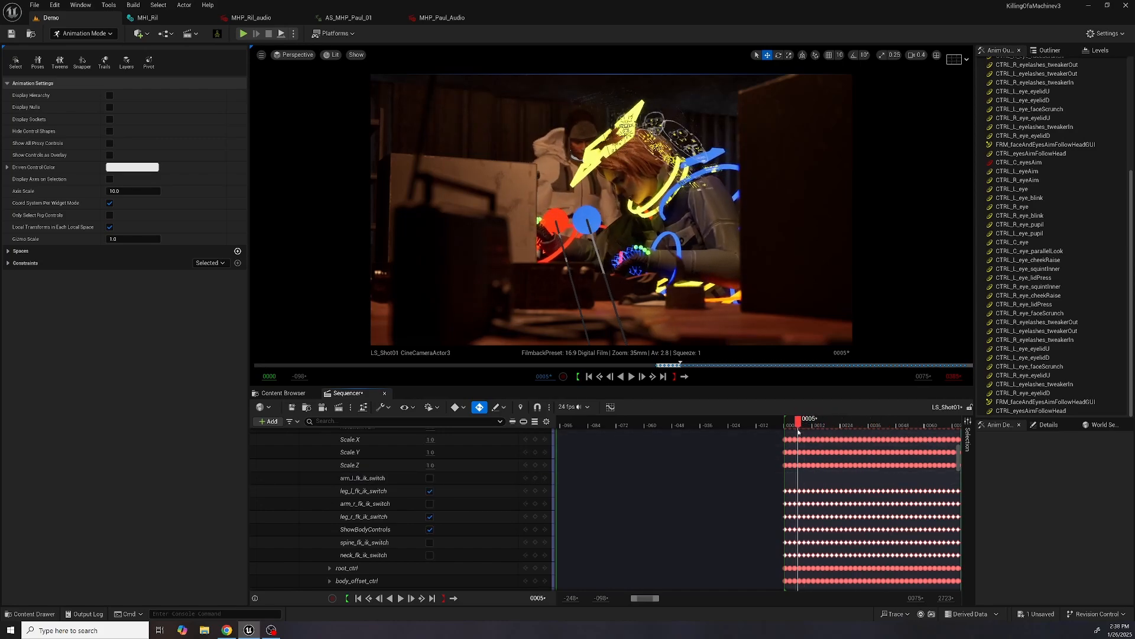
{"action": "left_click", "coordinate": [430, 478]}
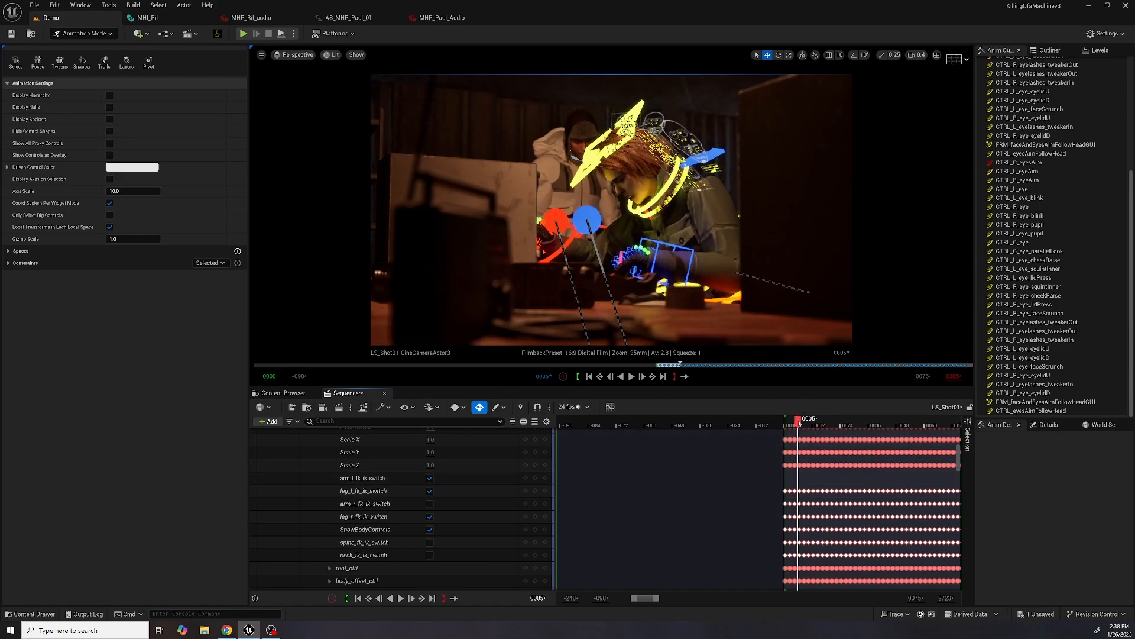
{"action": "left_click_drag", "start_coordinate": [799, 421], "coordinate": [853, 421]}
Collapse the baked layer, expand the additive CC_Body_Rig layer, and select hand_l_ik_ctrl.
{"action": "scroll", "coordinate": [390, 530], "scroll_direction": "up", "scroll_amount": 3}
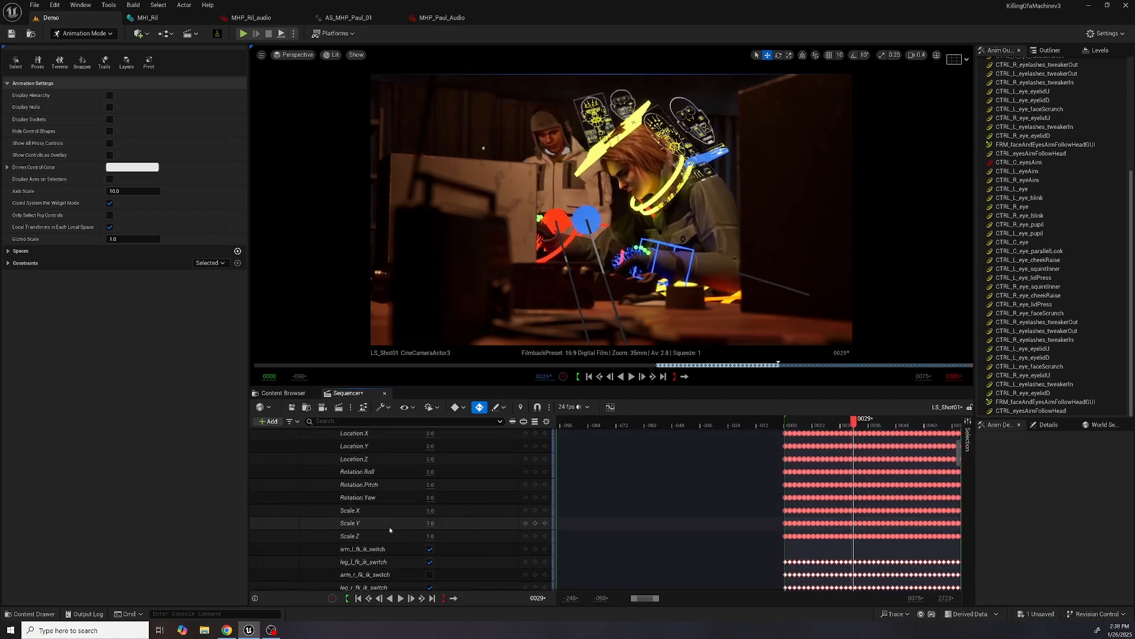
{"action": "scroll", "coordinate": [327, 537], "scroll_direction": "up", "scroll_amount": 5}
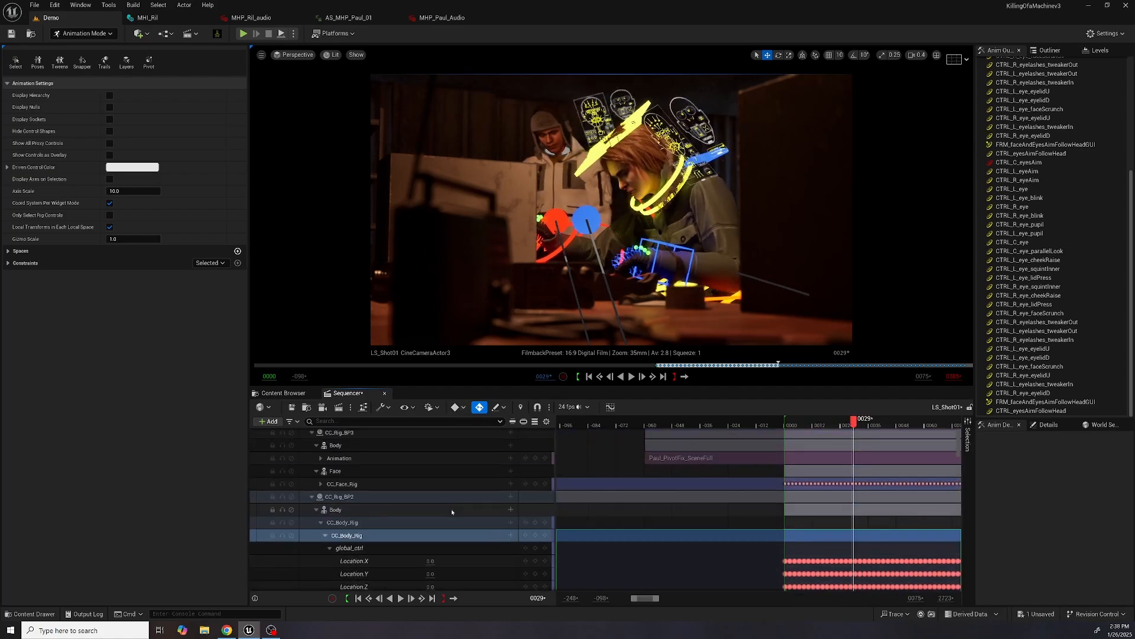
{"action": "left_click", "coordinate": [325, 536]}
{"action": "left_click", "coordinate": [462, 546]}
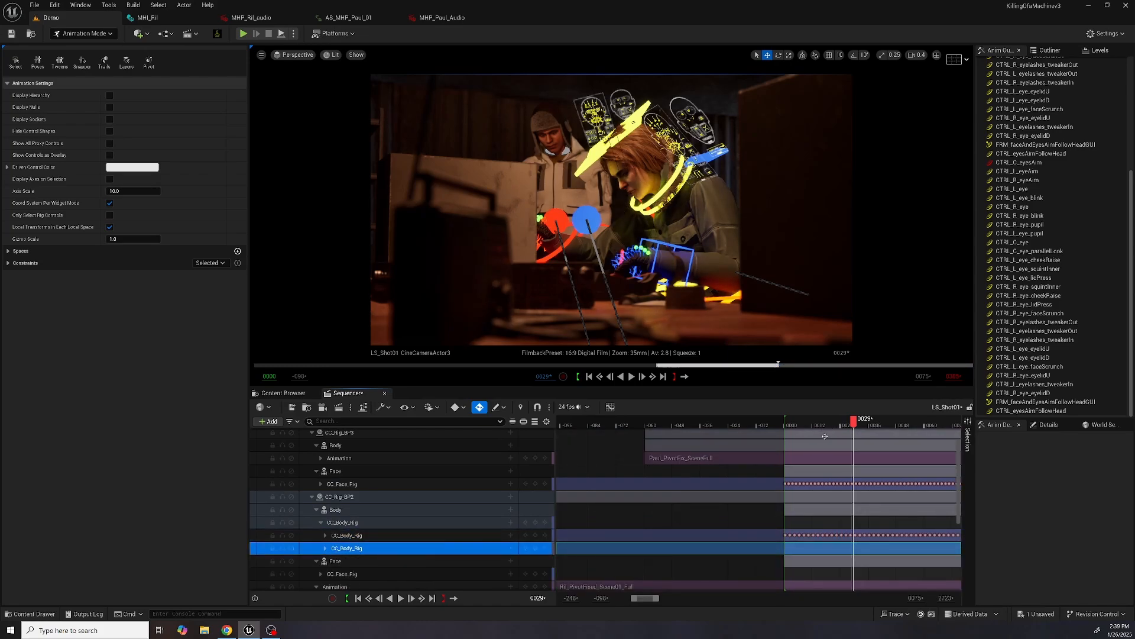
{"action": "left_click", "coordinate": [325, 548]}
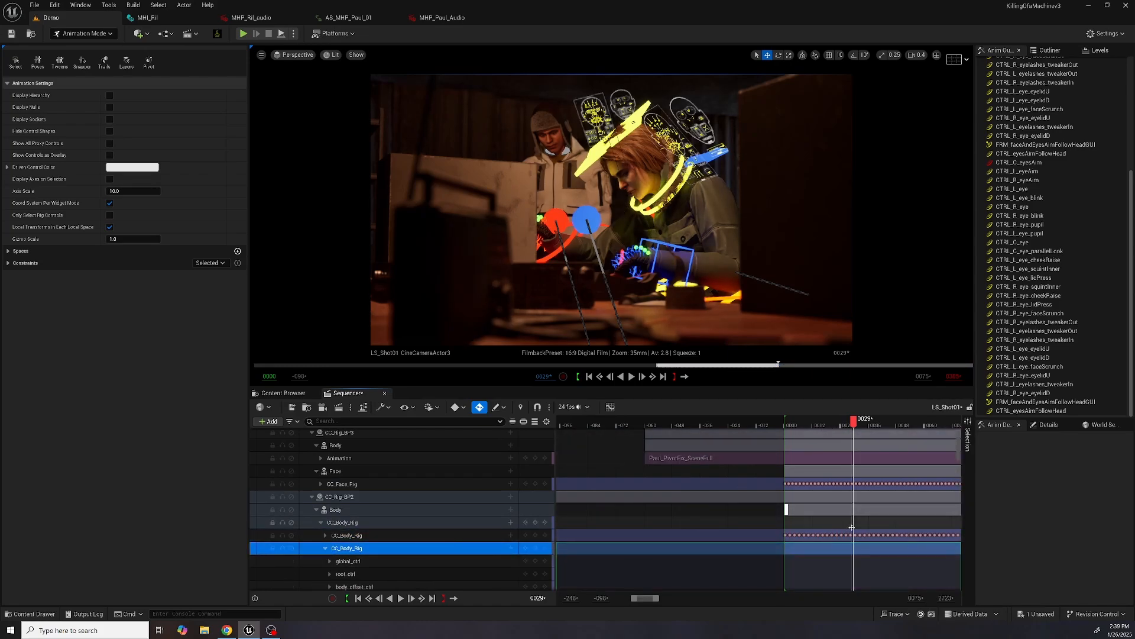
{"action": "left_click", "coordinate": [663, 244]}
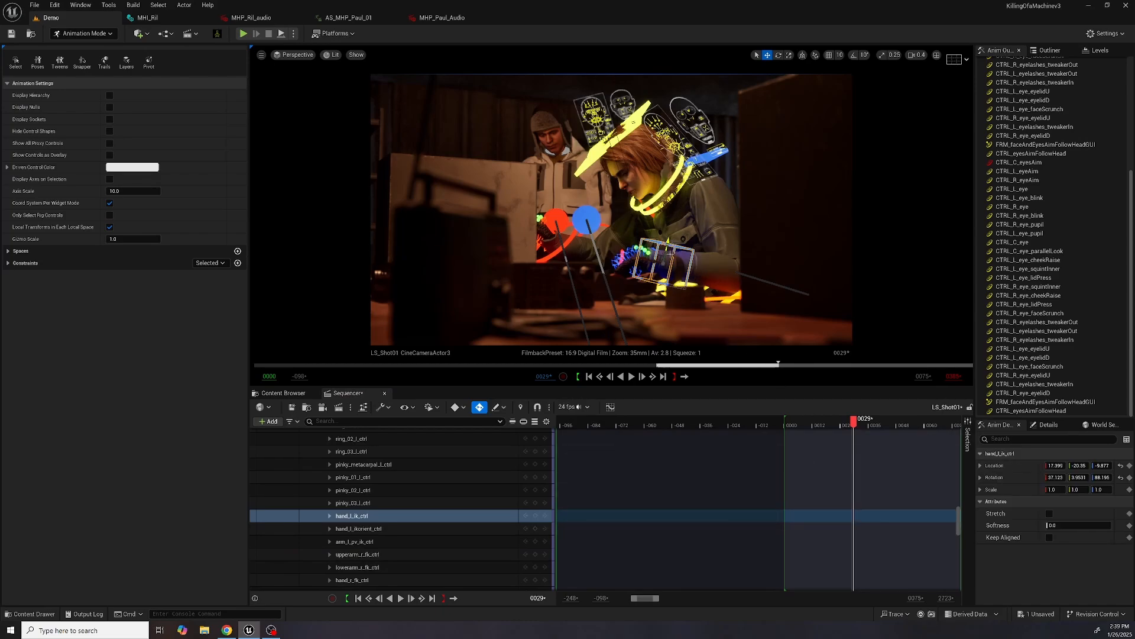
Move hand_l_ik_ctrl down and forward onto the tabletop, to about -3 in Y and -18 in Z, checking it outside the shot camera.
{"action": "mouse_move", "coordinate": [664, 260]}
{"action": "left_mouse_down"}
{"action": "mouse_move", "coordinate": [653, 264]}
{"action": "mouse_move", "coordinate": [667, 269]}
{"action": "left_mouse_up"}
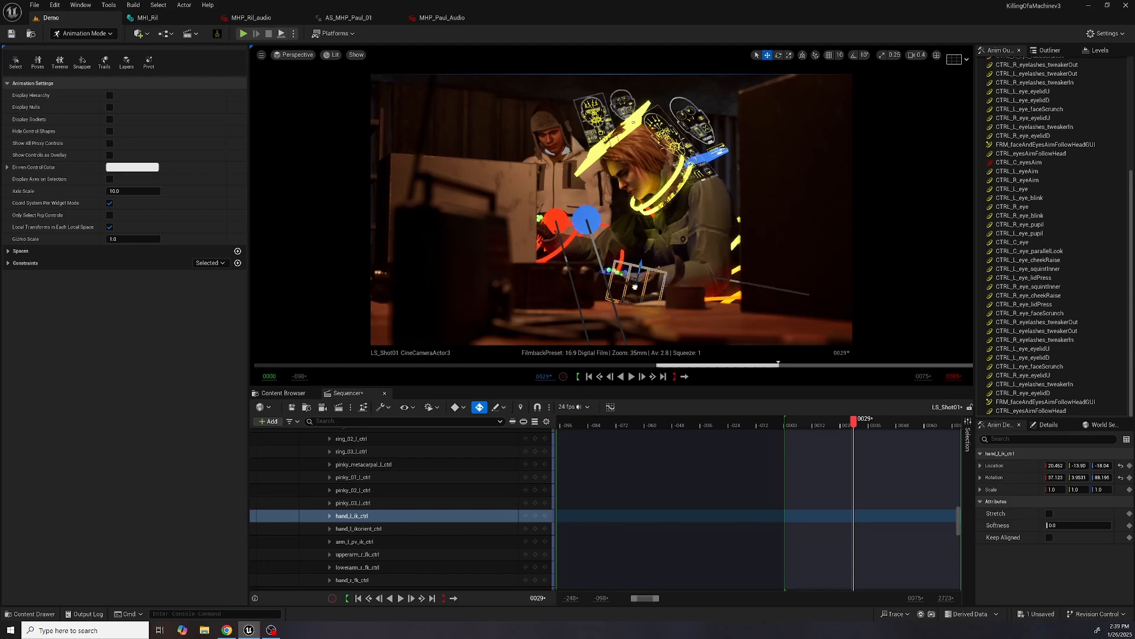
{"action": "left_click_drag", "start_coordinate": [635, 287], "coordinate": [596, 269]}
{"action": "left_click_drag", "start_coordinate": [661, 221], "coordinate": [647, 202]}
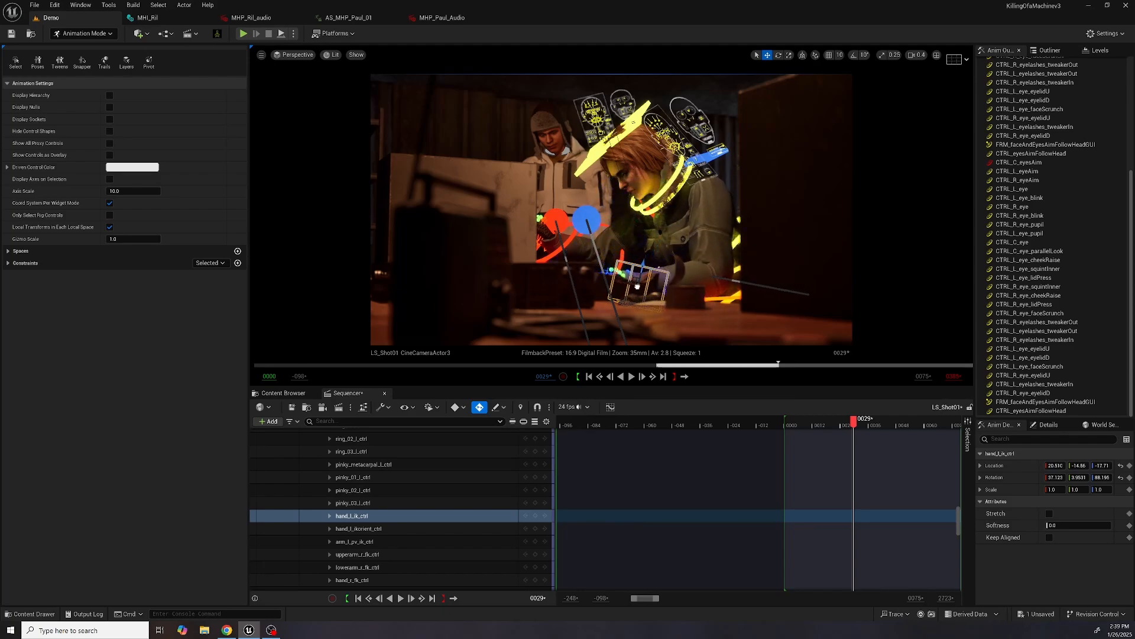
{"action": "key", "text": "shift+c"}
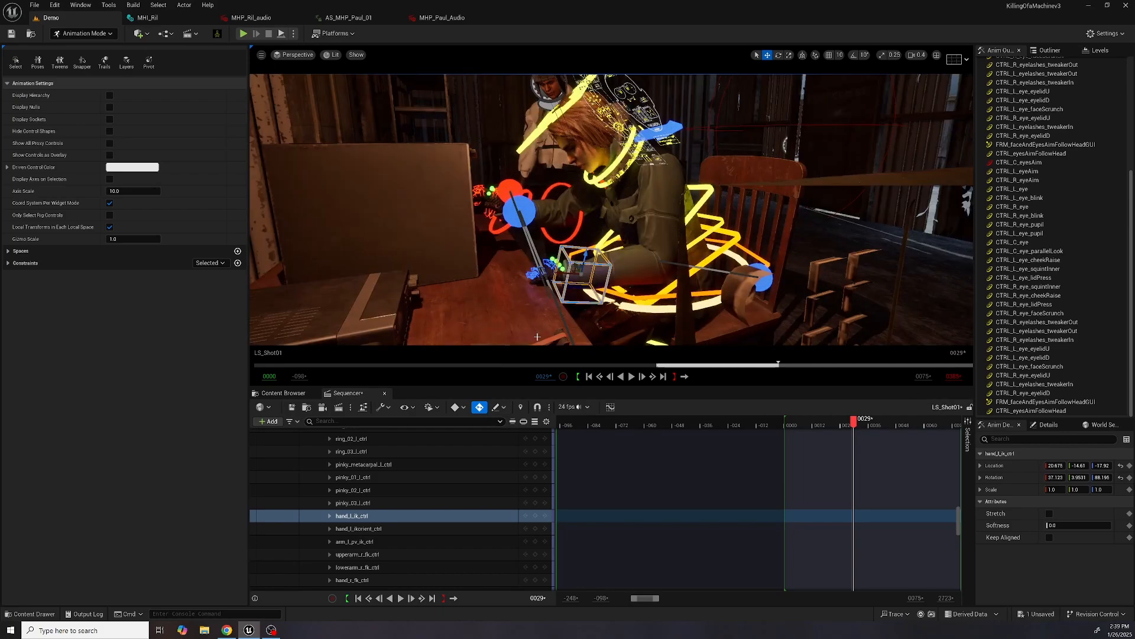
{"action": "right_click_drag", "start_coordinate": [534, 333], "coordinate": [510, 333]}
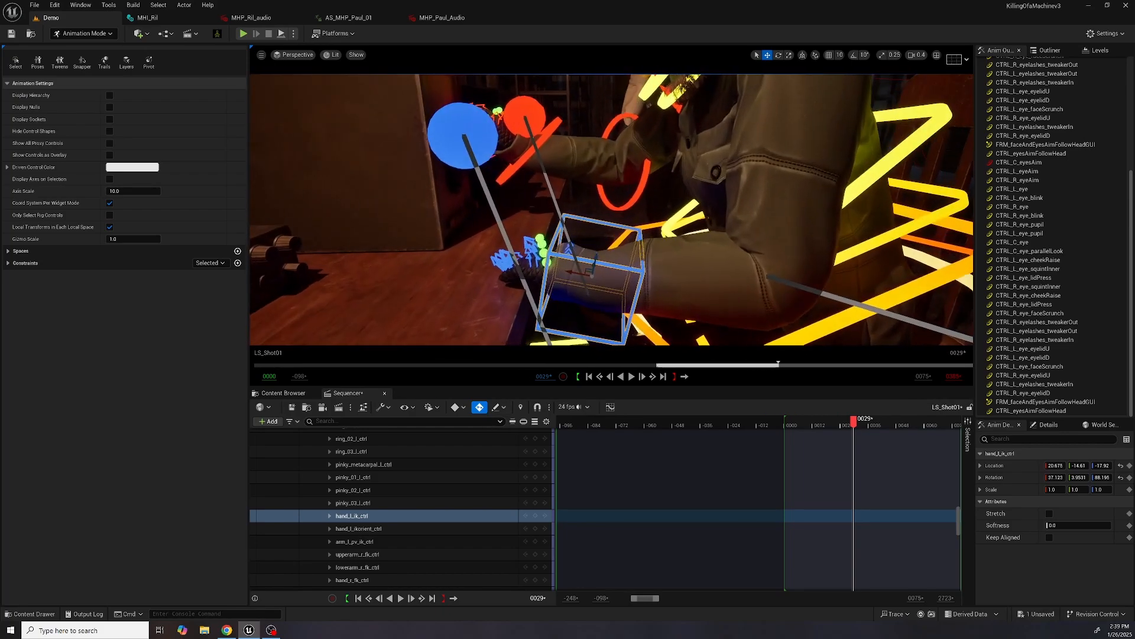
{"action": "left_click_drag", "start_coordinate": [593, 282], "coordinate": [512, 268]}
{"action": "right_click_drag", "start_coordinate": [513, 269], "coordinate": [529, 284]}
{"action": "left_click_drag", "start_coordinate": [529, 284], "coordinate": [592, 280], "text": "alt"}
Rotate hand_l_ik_ctrl on several axes to lay the left hand on the table, to about 22, 9, 77.
{"action": "right_click_drag", "start_coordinate": [578, 244], "coordinate": [551, 243]}
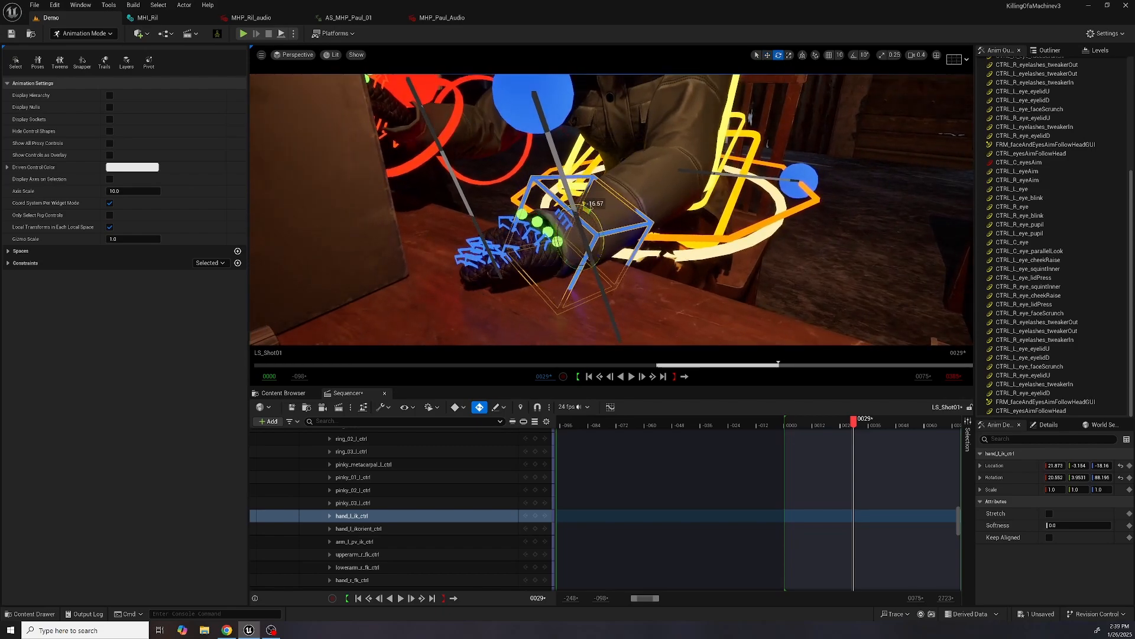
{"action": "right_click_drag", "start_coordinate": [667, 214], "coordinate": [619, 254]}
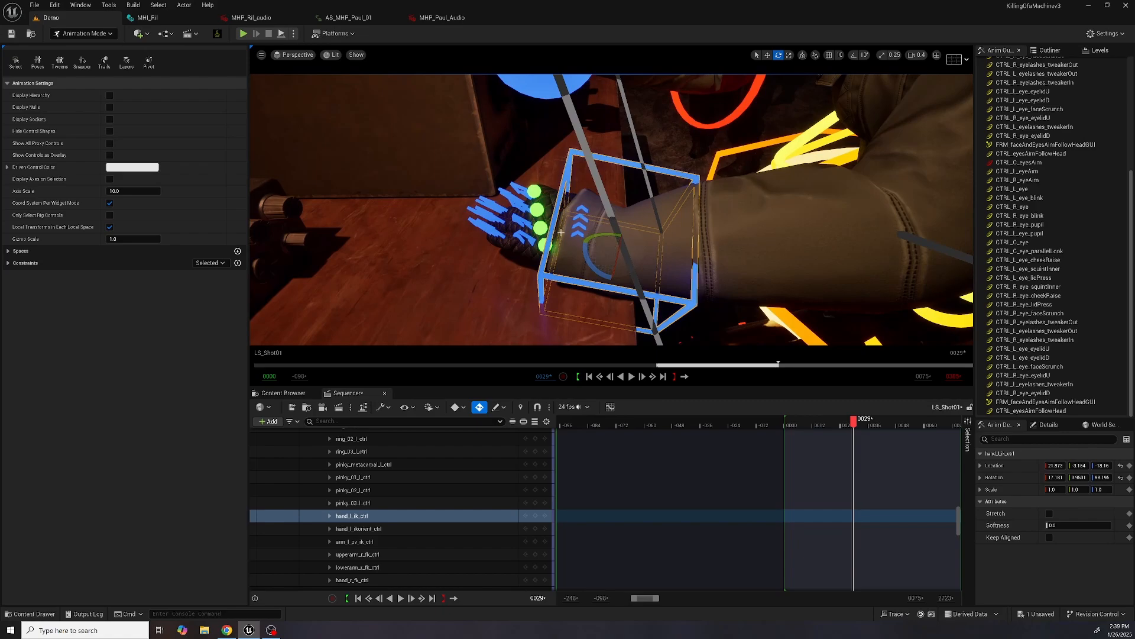
{"action": "right_click_drag", "start_coordinate": [731, 253], "coordinate": [635, 306]}
{"action": "left_click_drag", "start_coordinate": [580, 292], "coordinate": [608, 297]}
{"action": "right_click_drag", "start_coordinate": [608, 297], "coordinate": [635, 274]}
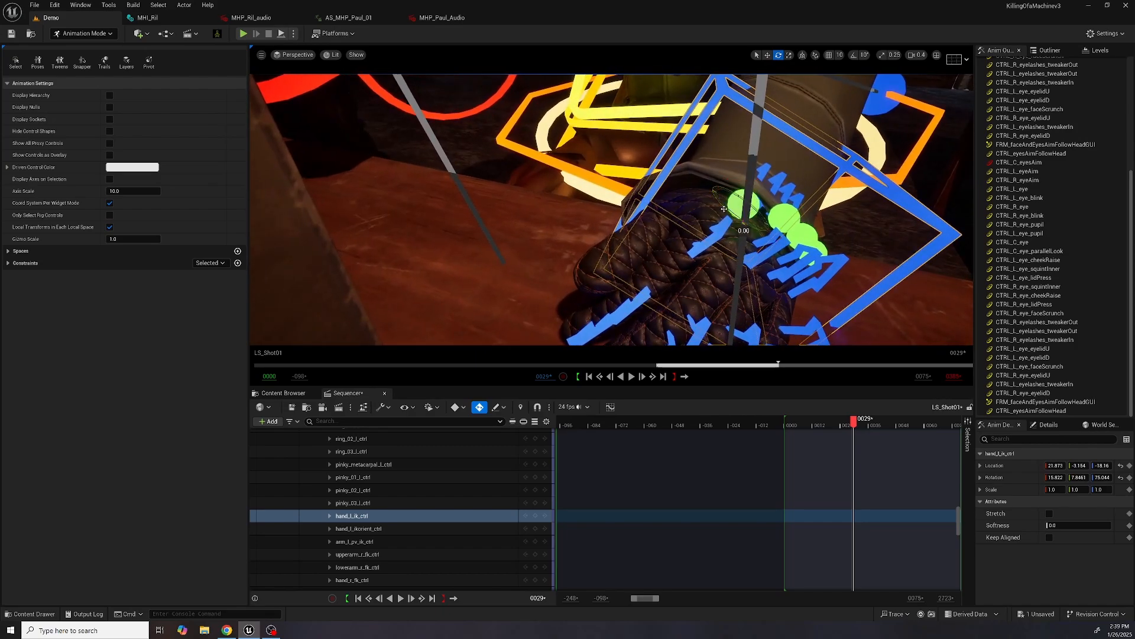
{"action": "left_click_drag", "start_coordinate": [724, 209], "coordinate": [731, 216]}
{"action": "right_click_drag", "start_coordinate": [731, 217], "coordinate": [819, 232]}
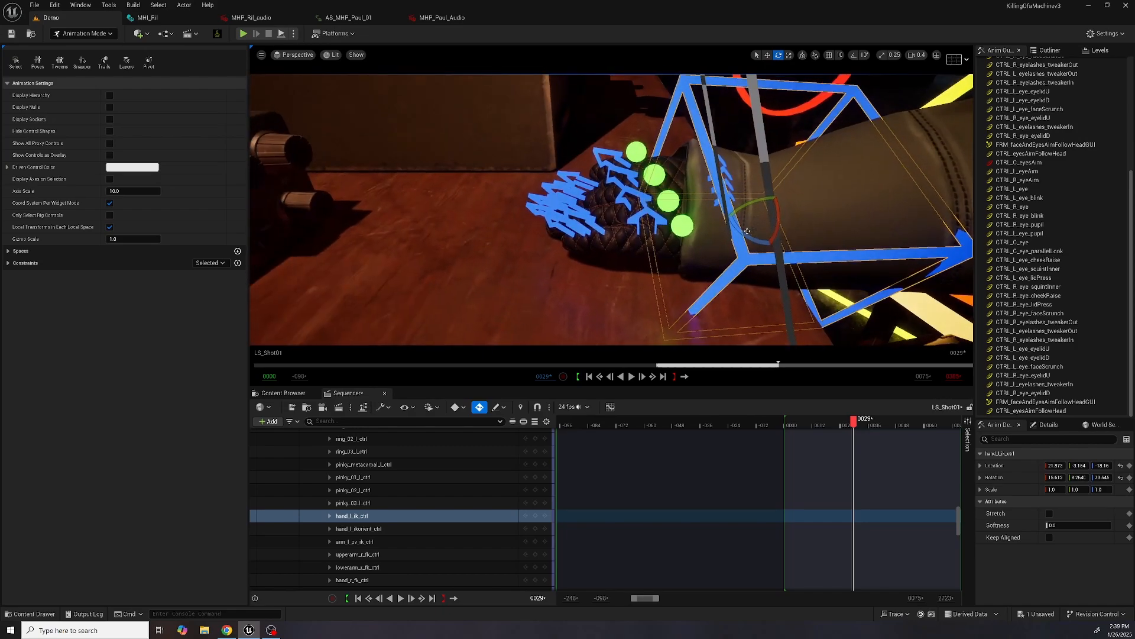
{"action": "left_click_drag", "start_coordinate": [764, 217], "coordinate": [764, 212]}
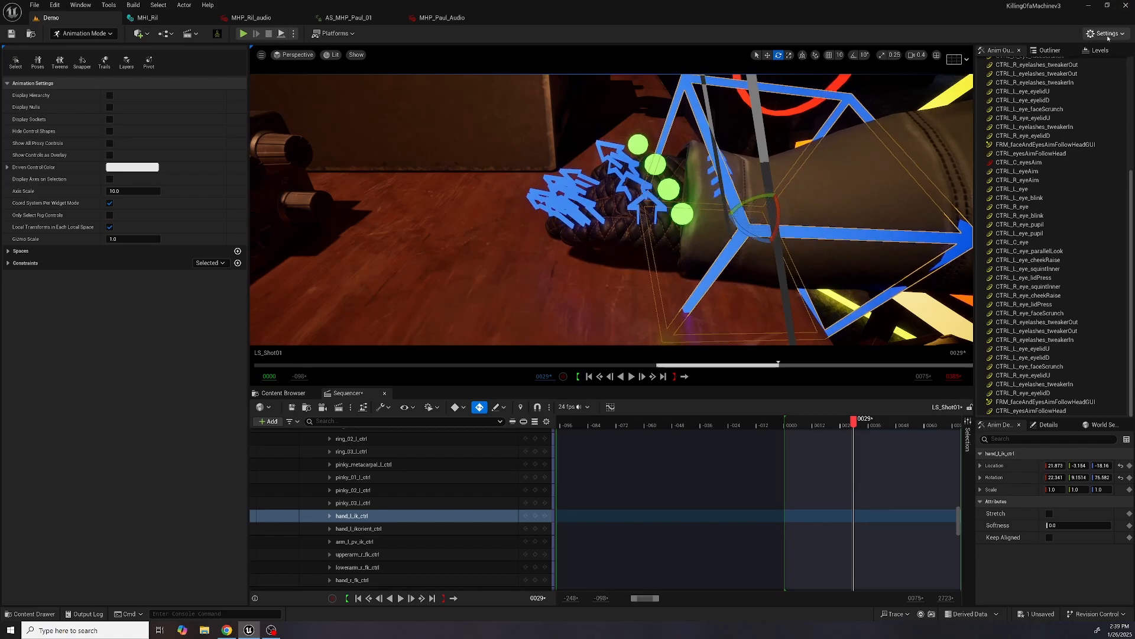
Search the Editor Preferences for "arcb", check the Enable Arcball Rotate option, and close the preferences.
{"action": "left_click", "coordinate": [57, 6]}
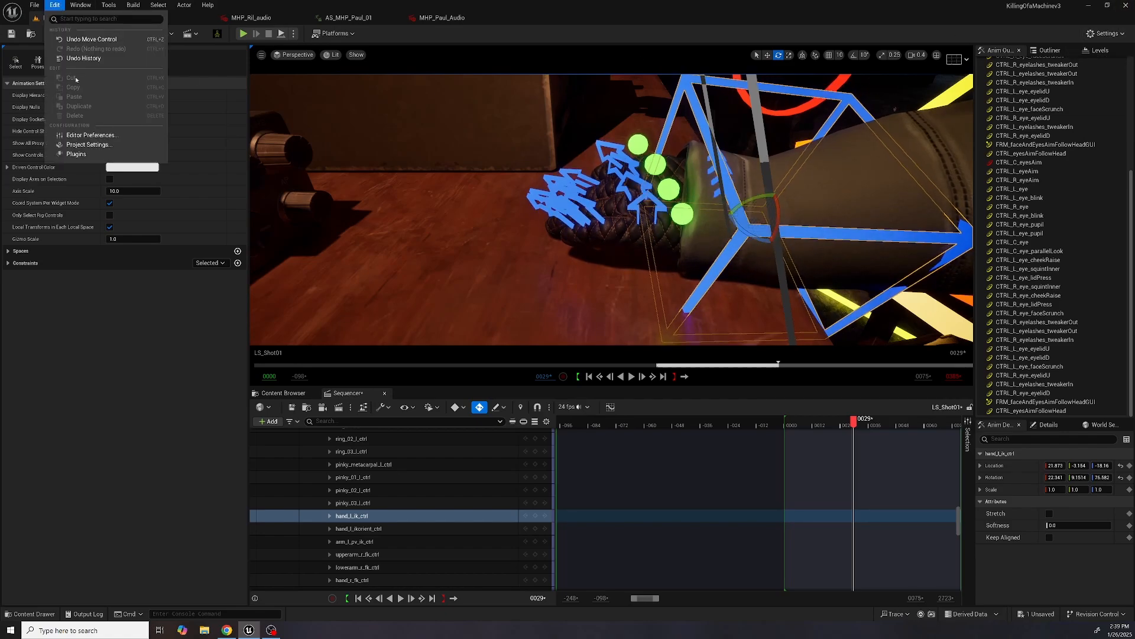
{"action": "left_click", "coordinate": [99, 136]}
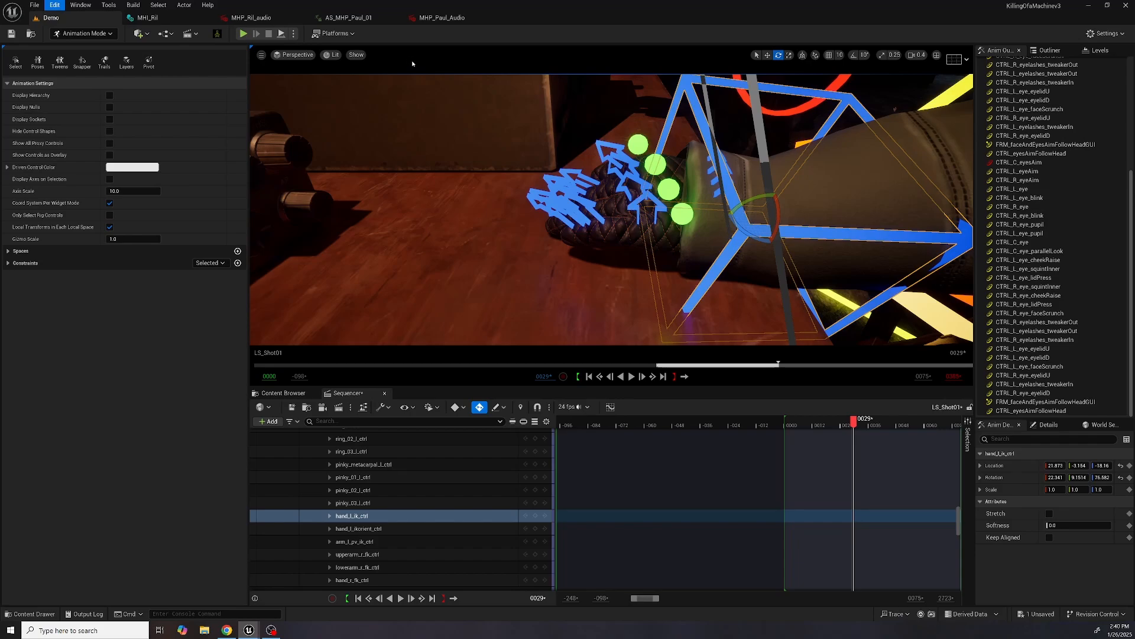
{"action": "type", "text": "a"}
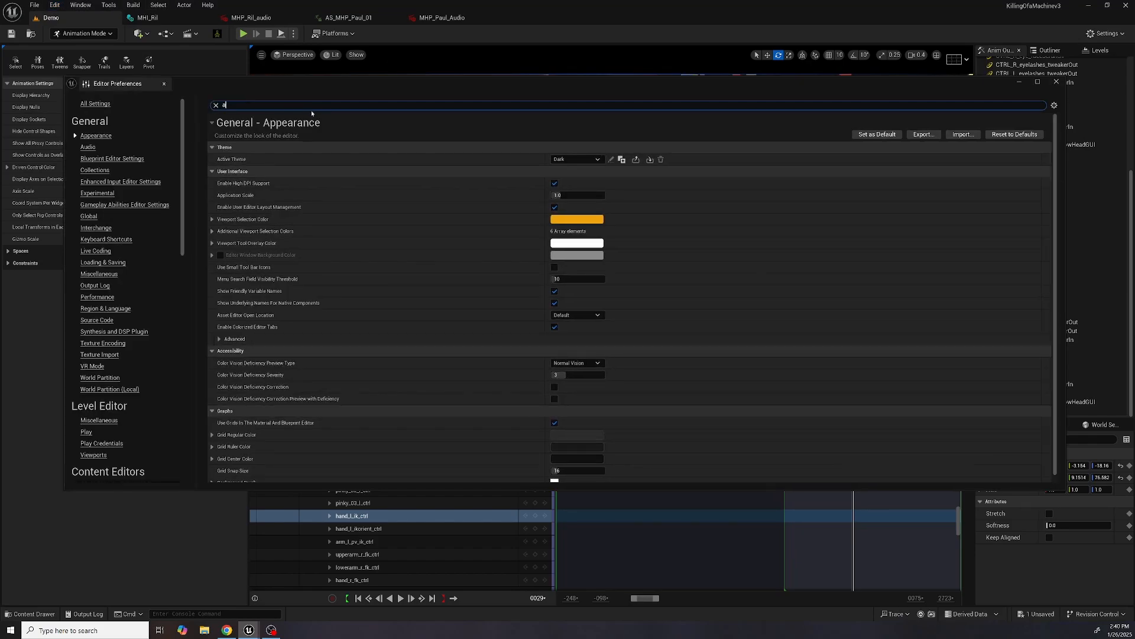
{"action": "type", "text": "rcb"}
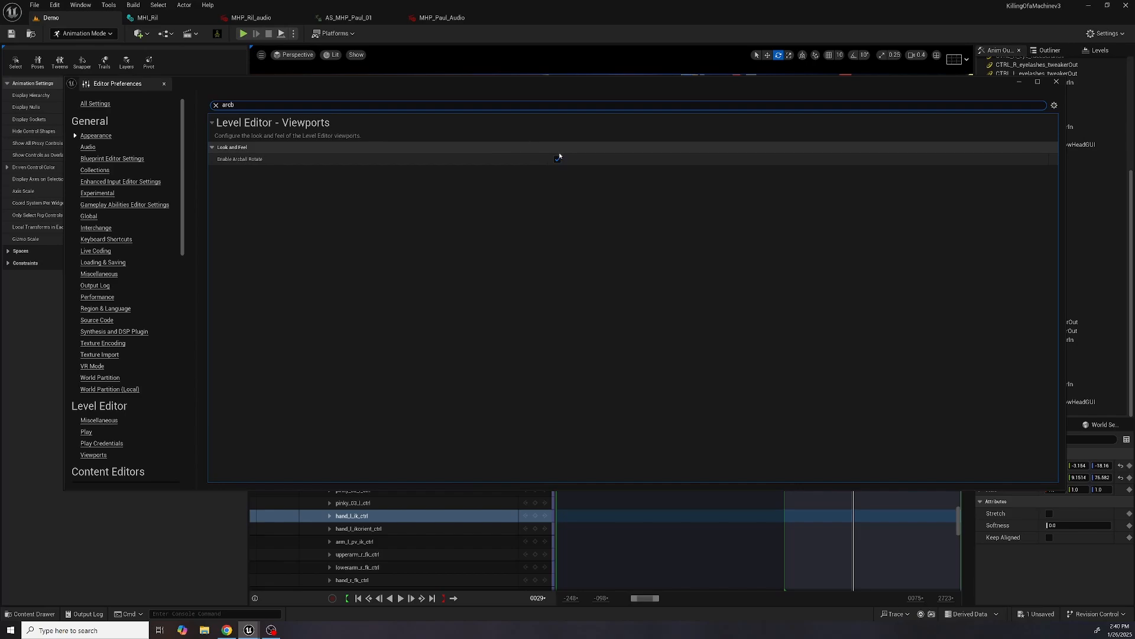
{"action": "left_click", "coordinate": [1057, 81]}
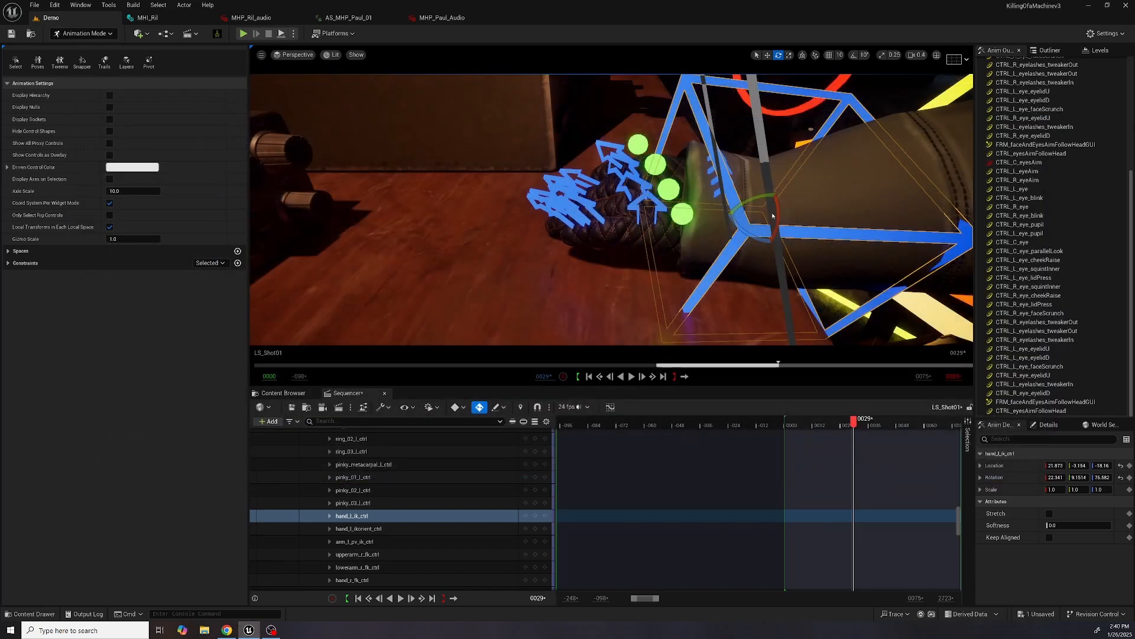
Fine-tune the rotation of hand_l_ik_ctrl to about 11 in Y and 68 in Z, and return to the shot camera view.
{"action": "mouse_move", "coordinate": [755, 217]}
{"action": "left_mouse_down"}
{"action": "mouse_move", "coordinate": [769, 196]}
{"action": "mouse_move", "coordinate": [761, 185]}
{"action": "mouse_move", "coordinate": [758, 228]}
{"action": "left_mouse_up"}
{"action": "mouse_move", "coordinate": [759, 229]}
{"action": "right_mouse_down"}
{"action": "mouse_move", "coordinate": [822, 224]}
{"action": "mouse_move", "coordinate": [748, 227]}
{"action": "right_mouse_up"}
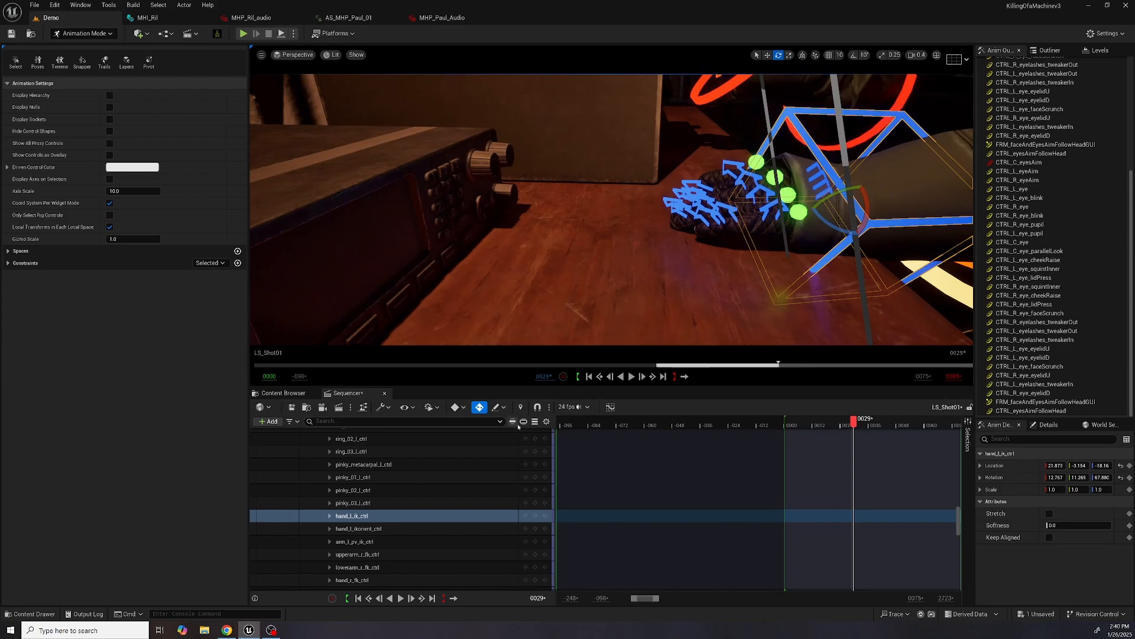
{"action": "key", "text": "shift+c"}
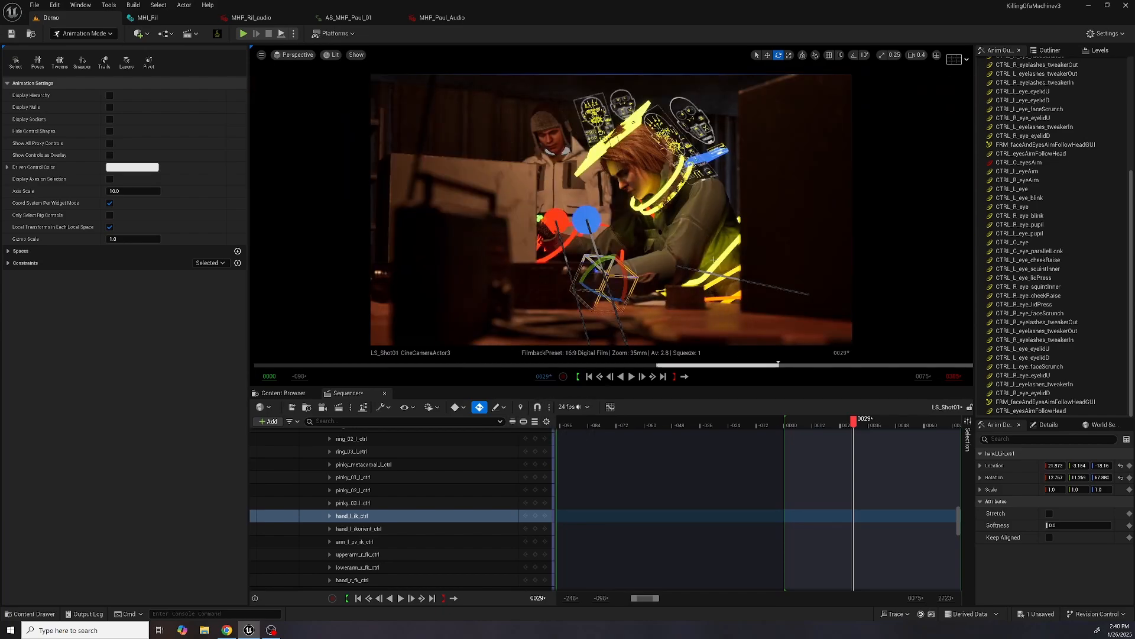
Hide the rig controls and play the shot from near its start to review the left hand.
{"action": "key", "text": "g"}
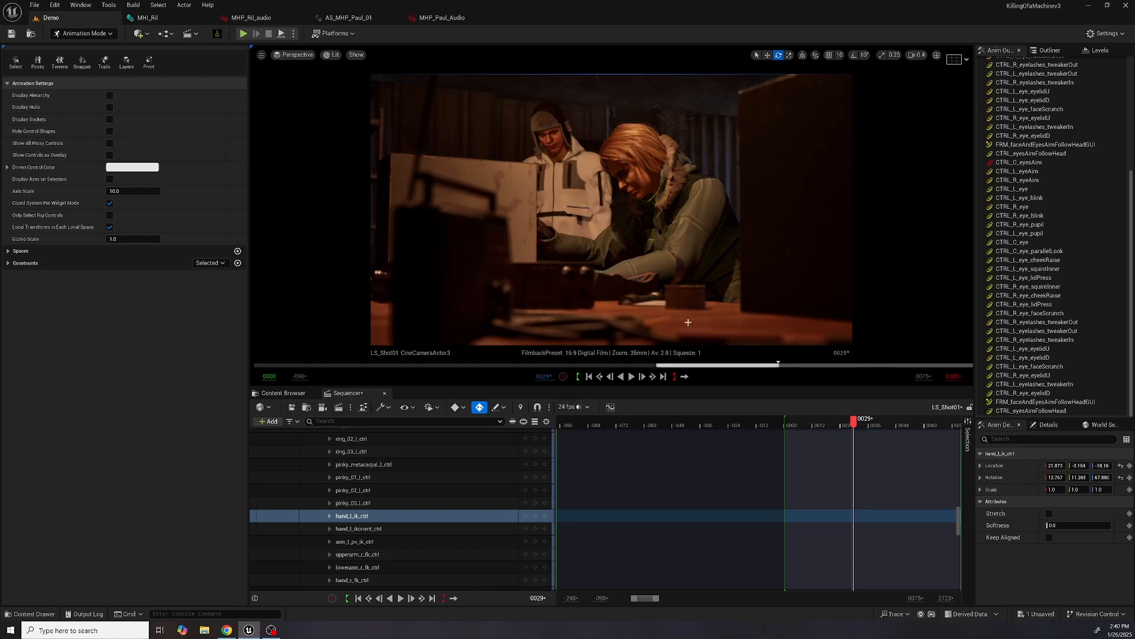
{"action": "left_click_drag", "start_coordinate": [854, 425], "coordinate": [806, 431]}
{"action": "key", "text": "space"}
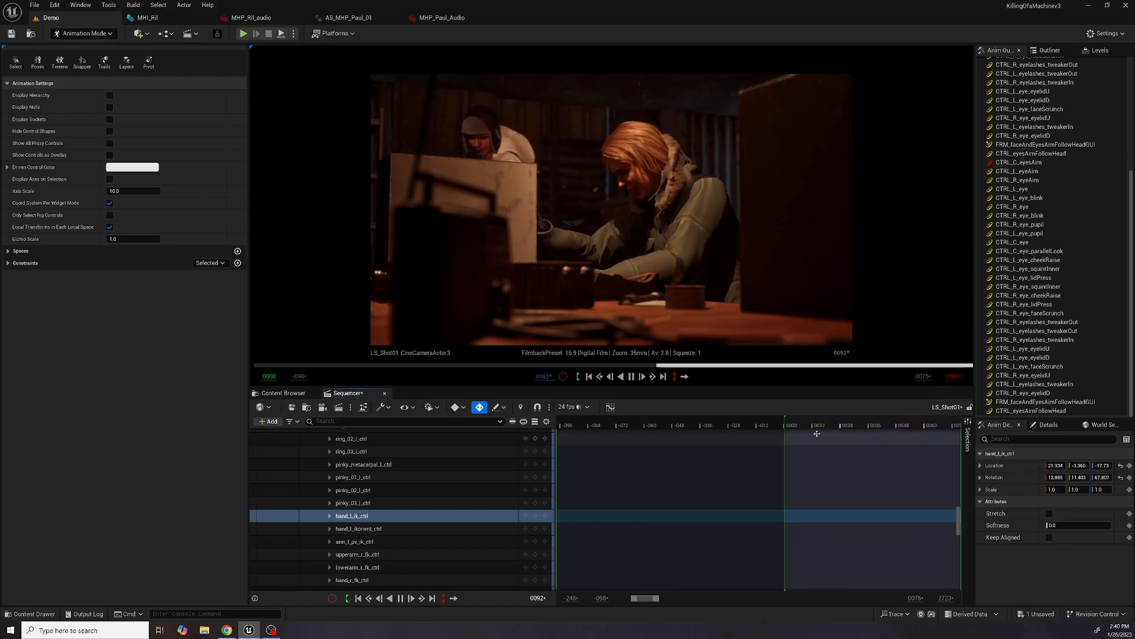
Stop playback, key hand_l_ik_ctrl at frame 11, and scrub ahead to frame 140 to check the left hand.
{"action": "key", "text": "space"}
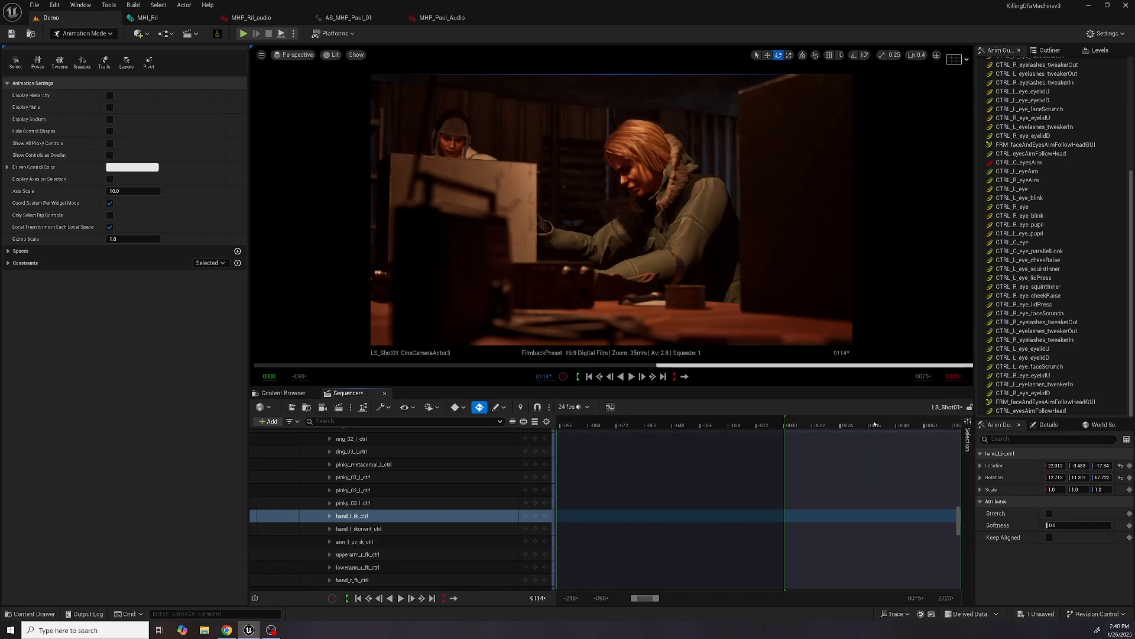
{"action": "left_click_drag", "start_coordinate": [875, 424], "coordinate": [812, 426]}
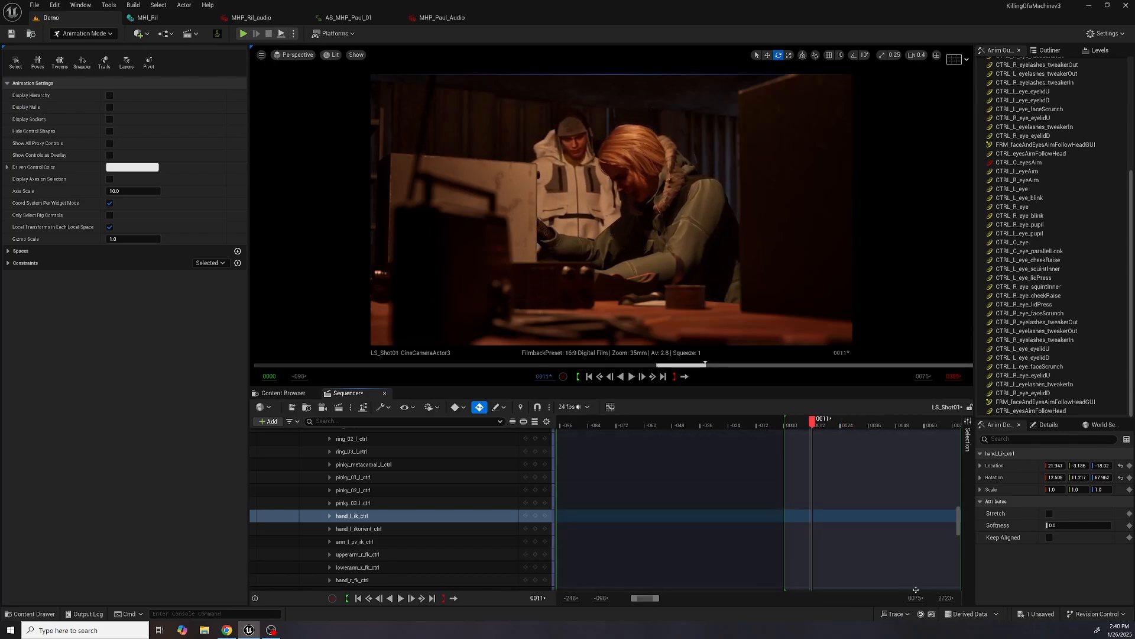
{"action": "mouse_move", "coordinate": [656, 599]}
{"action": "left_mouse_down"}
{"action": "mouse_move", "coordinate": [703, 599]}
{"action": "mouse_move", "coordinate": [673, 602]}
{"action": "left_mouse_up"}
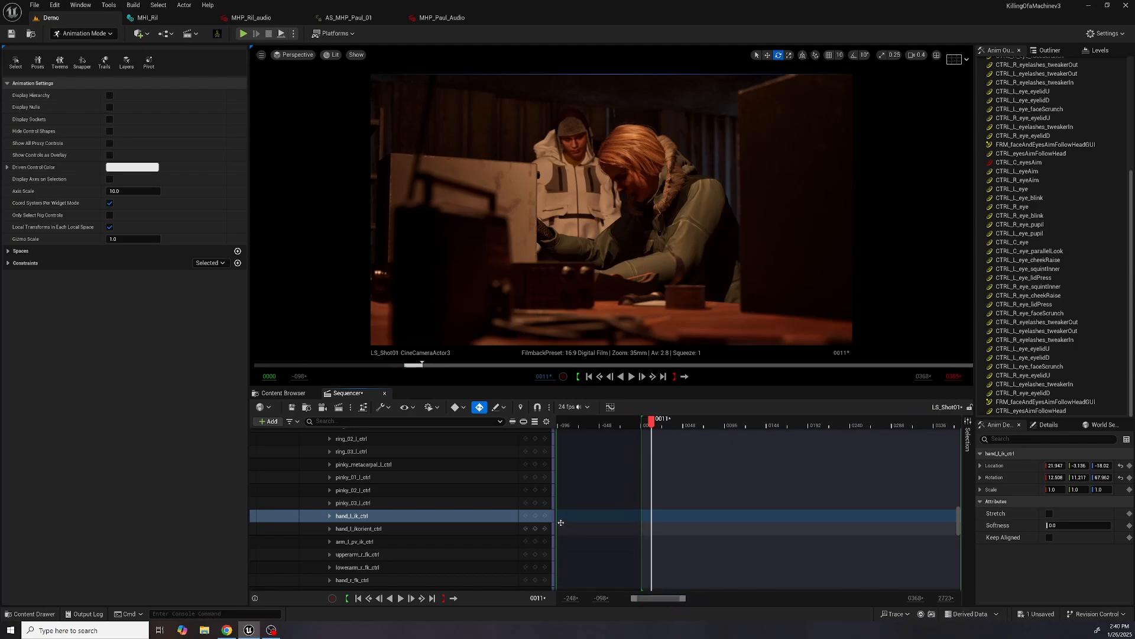
{"action": "left_click", "coordinate": [535, 517]}
{"action": "left_click", "coordinate": [536, 516]}
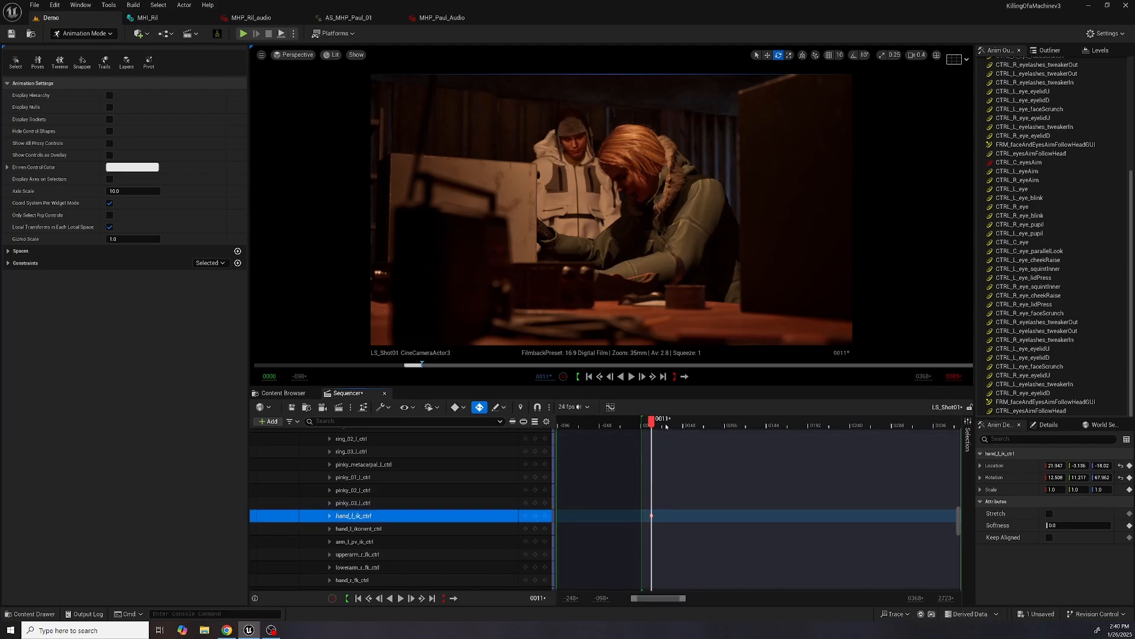
{"action": "left_click_drag", "start_coordinate": [656, 423], "coordinate": [763, 432]}
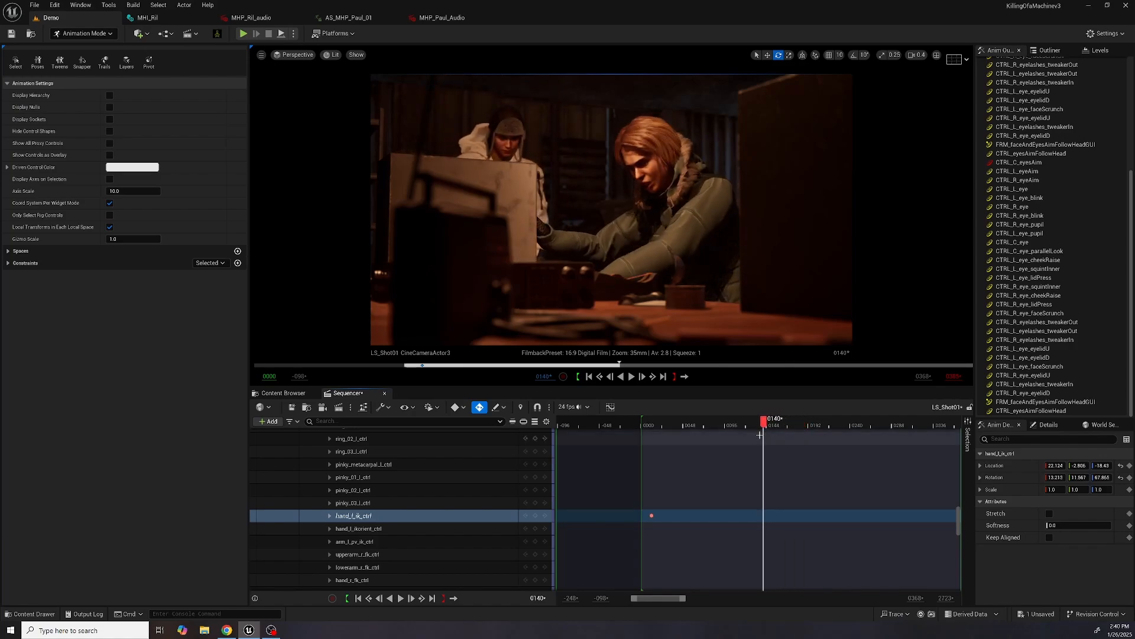
Undo the key and the preceding rotations and move of hand_l_ik_ctrl.
{"action": "key", "text": "ctrl+z"}
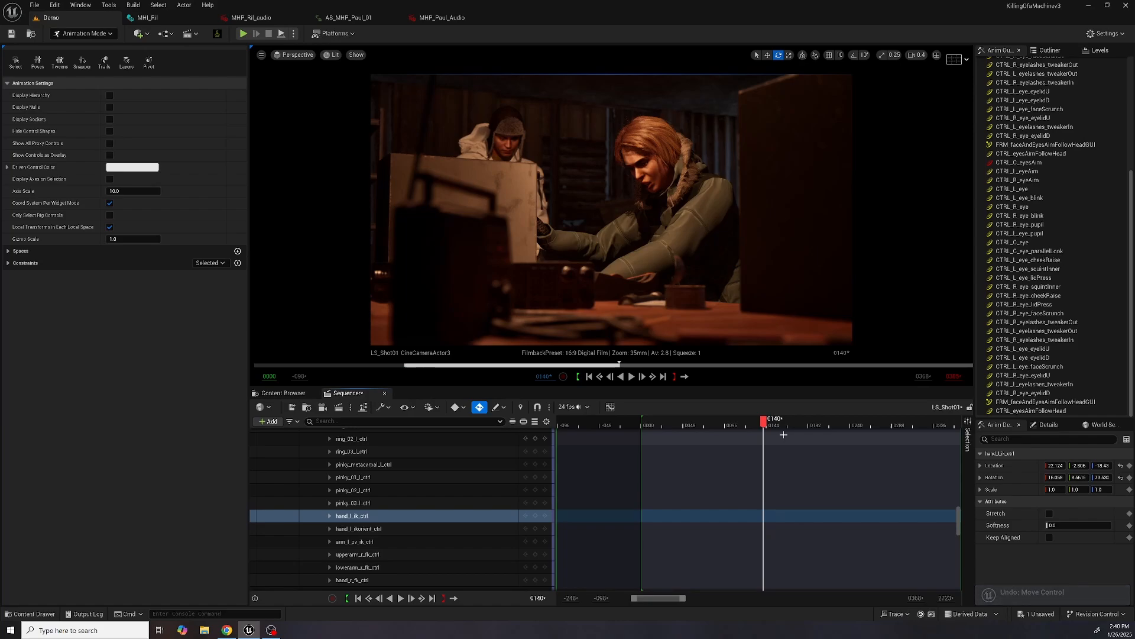
{"action": "key", "text": "ctrl+z"}
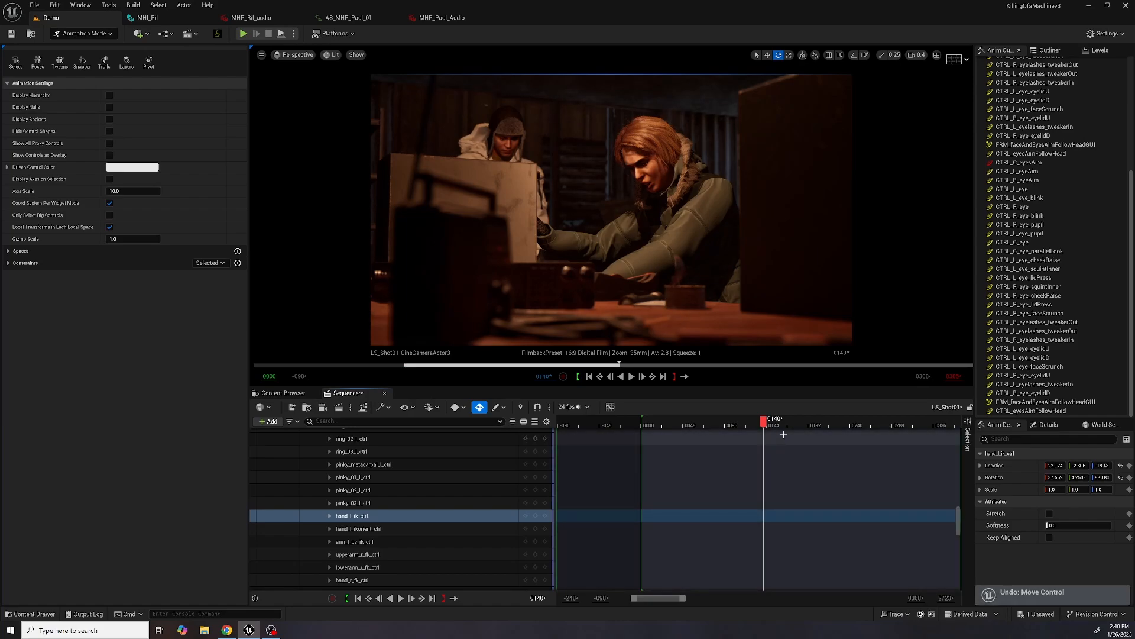
{"action": "key", "text": "ctrl+z"}
{"action": "key", "text": "ctrl+z"}
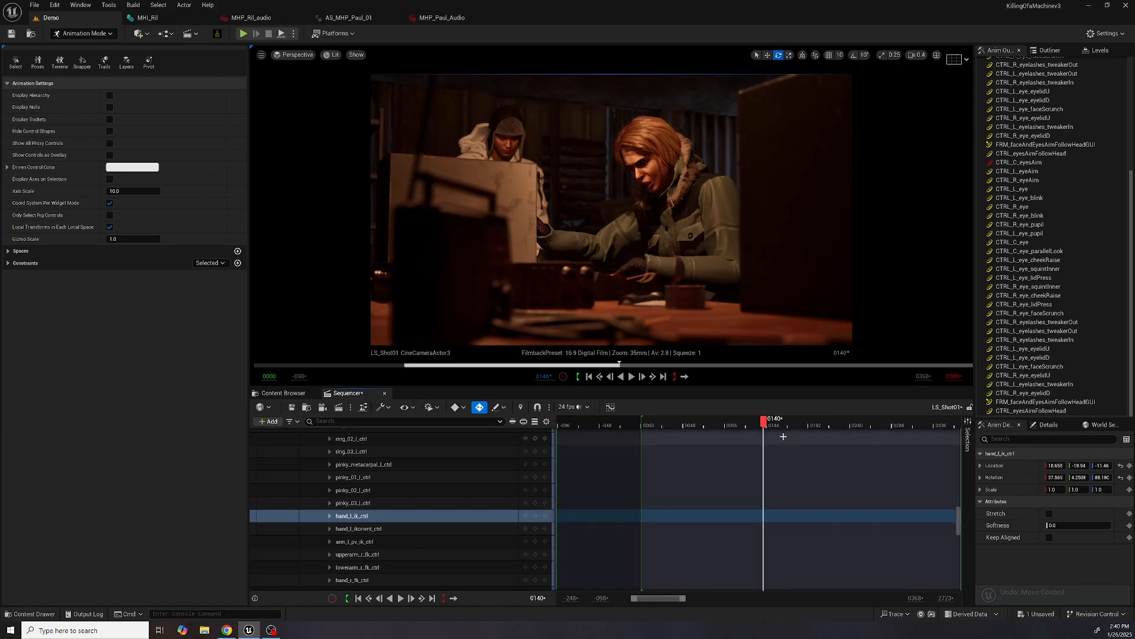
Bring back the rig controls, reselect hand_l_ik_ctrl, and key its existing pose at frame 171.
{"action": "left_click_drag", "start_coordinate": [764, 421], "coordinate": [823, 423]}
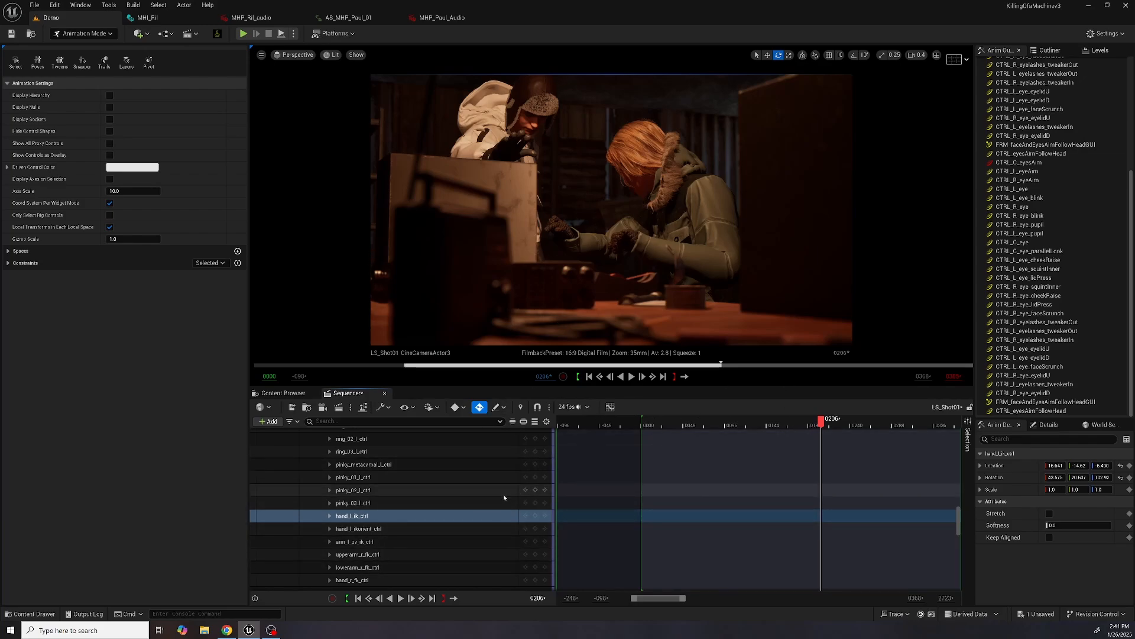
{"action": "scroll", "coordinate": [503, 499], "scroll_direction": "up", "scroll_amount": 8}
{"action": "scroll", "coordinate": [504, 498], "scroll_direction": "up", "scroll_amount": 6}
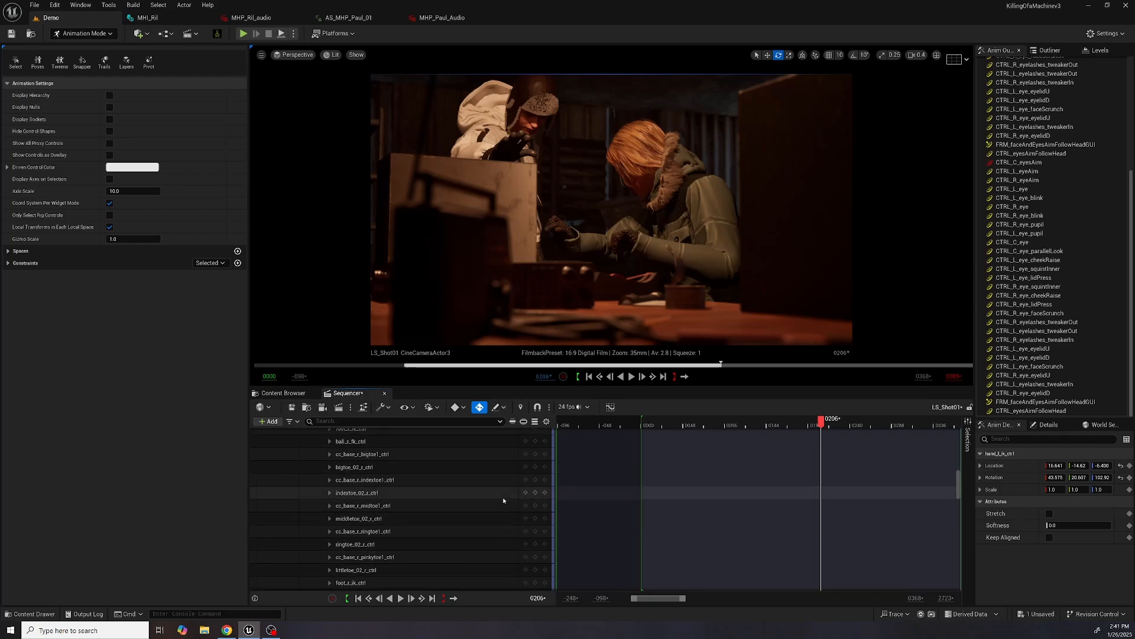
{"action": "scroll", "coordinate": [502, 500], "scroll_direction": "up", "scroll_amount": 10}
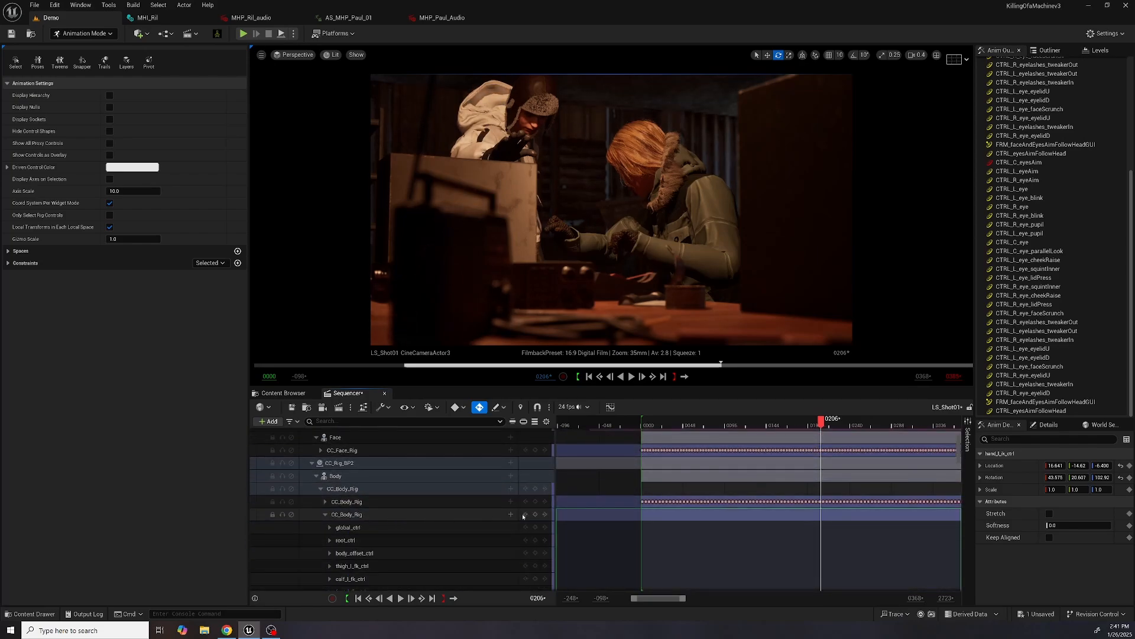
{"action": "scroll", "coordinate": [807, 502], "scroll_direction": "down", "scroll_amount": 10}
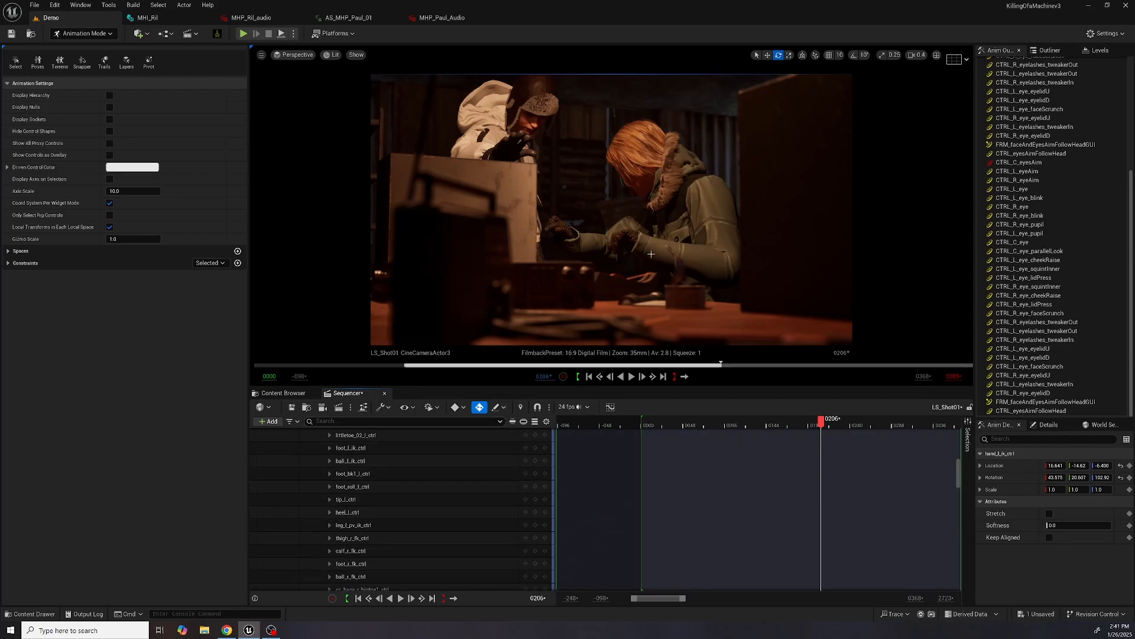
{"action": "left_click", "coordinate": [678, 212]}
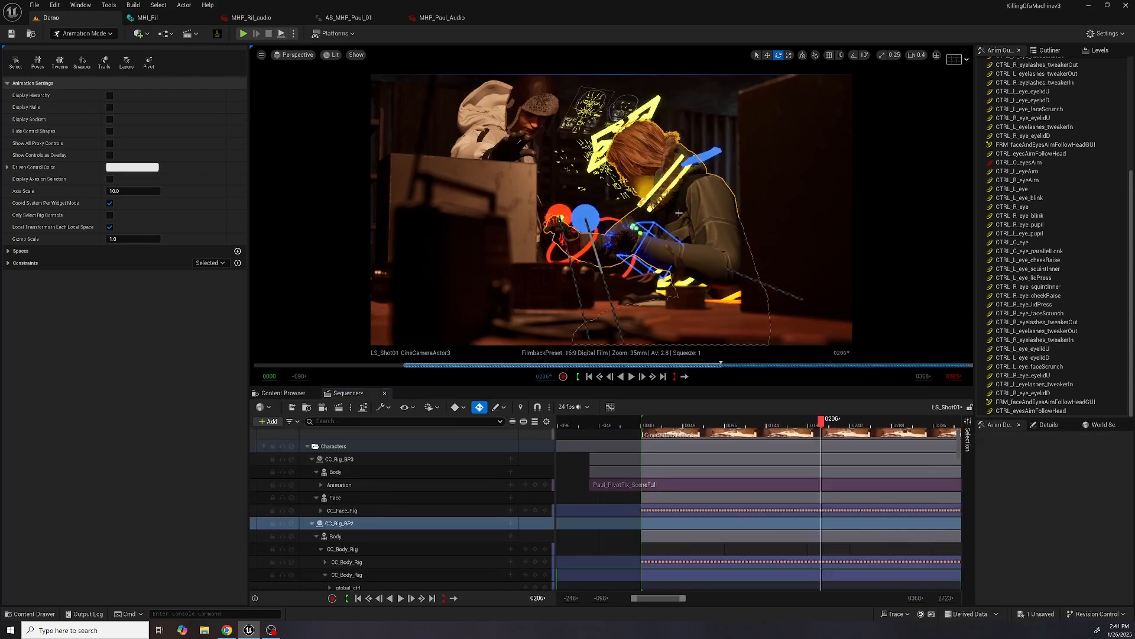
{"action": "left_click", "coordinate": [651, 229]}
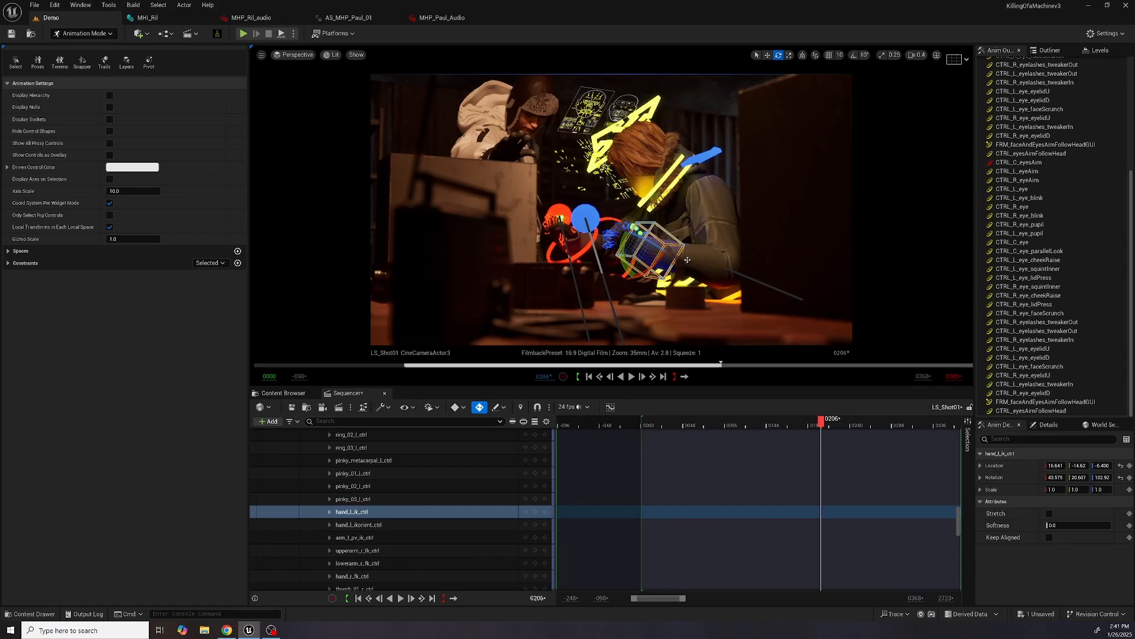
{"action": "left_click_drag", "start_coordinate": [822, 424], "coordinate": [791, 453]}
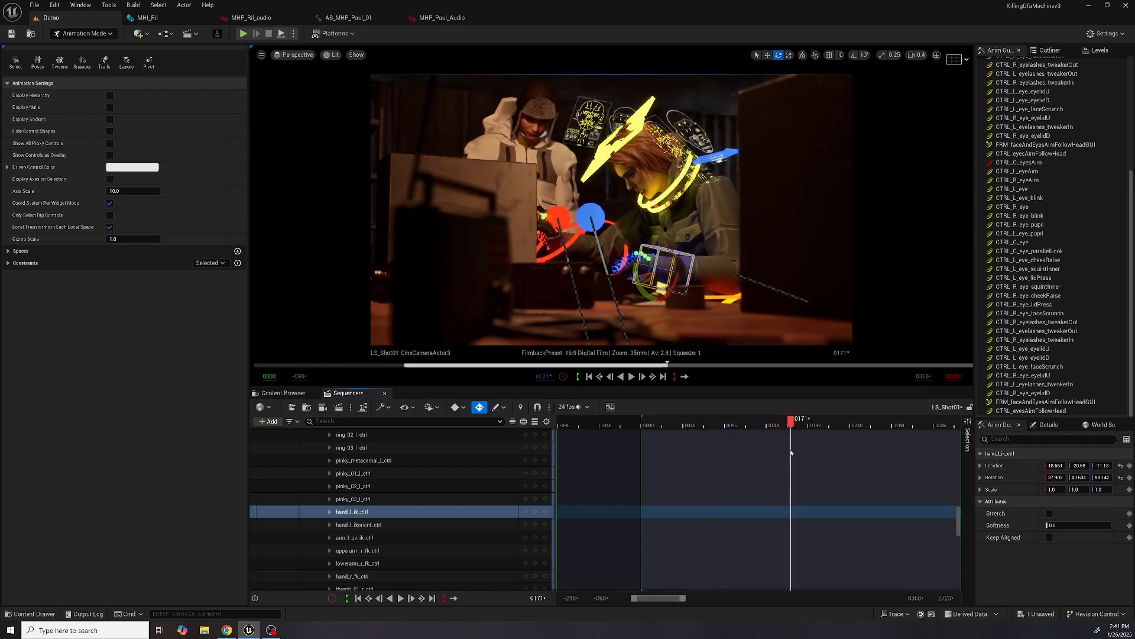
{"action": "left_click", "coordinate": [536, 512]}
At frame 136, move hand_l_ik_ctrl down and inward so the left hand rests on the table.
{"action": "left_click_drag", "start_coordinate": [788, 422], "coordinate": [761, 428]}
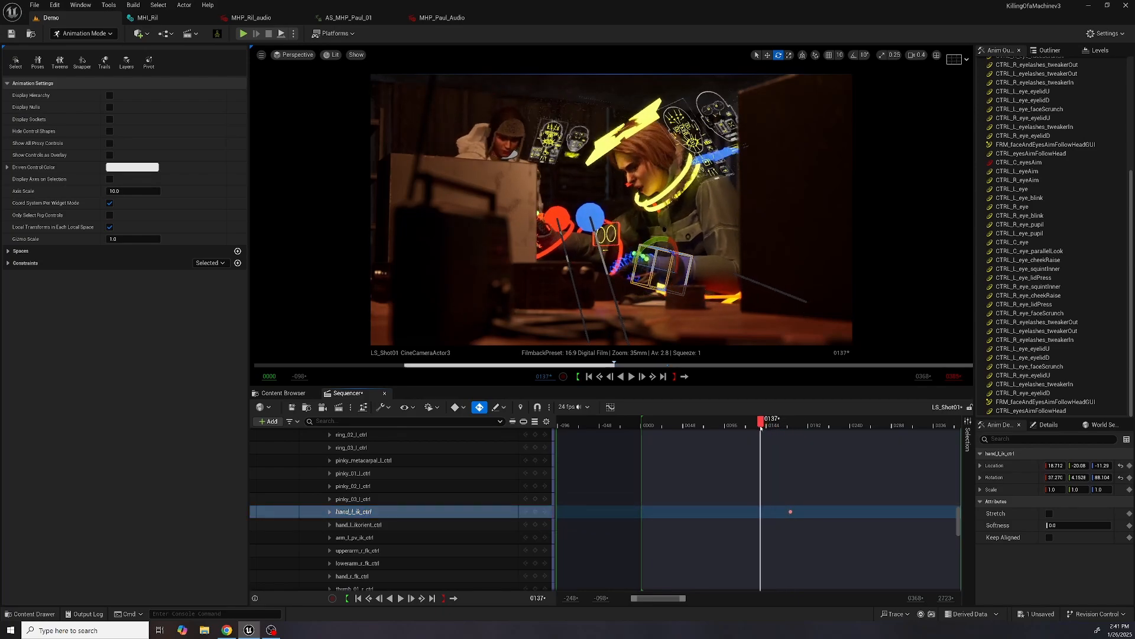
{"action": "left_click_drag", "start_coordinate": [765, 426], "coordinate": [760, 430]}
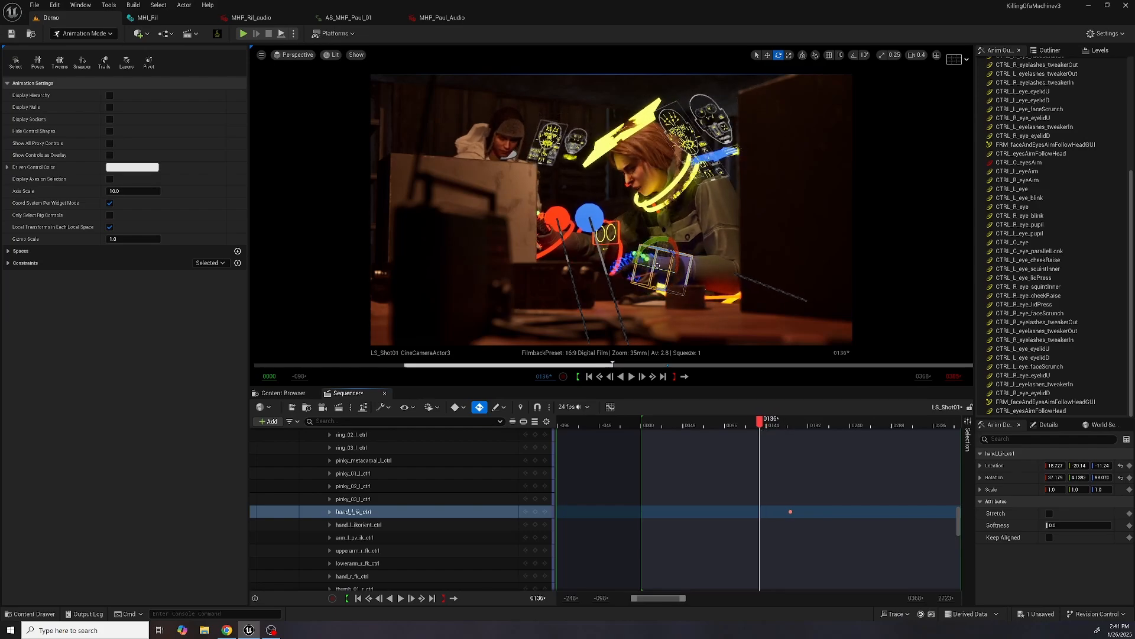
{"action": "key", "text": "w"}
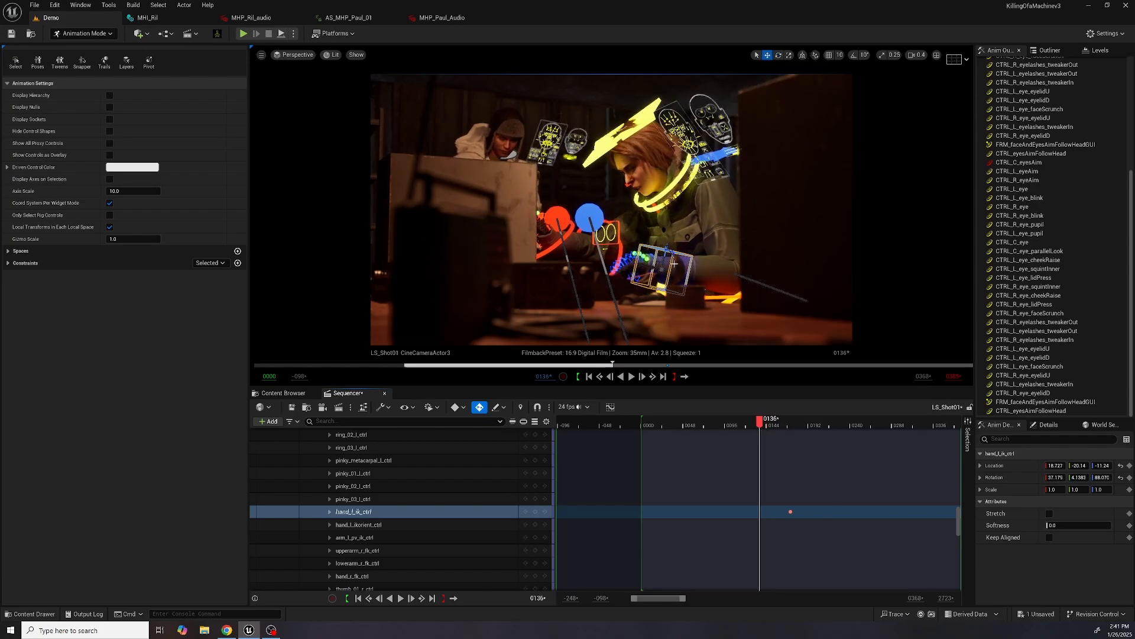
{"action": "left_click_drag", "start_coordinate": [662, 269], "coordinate": [646, 280]}
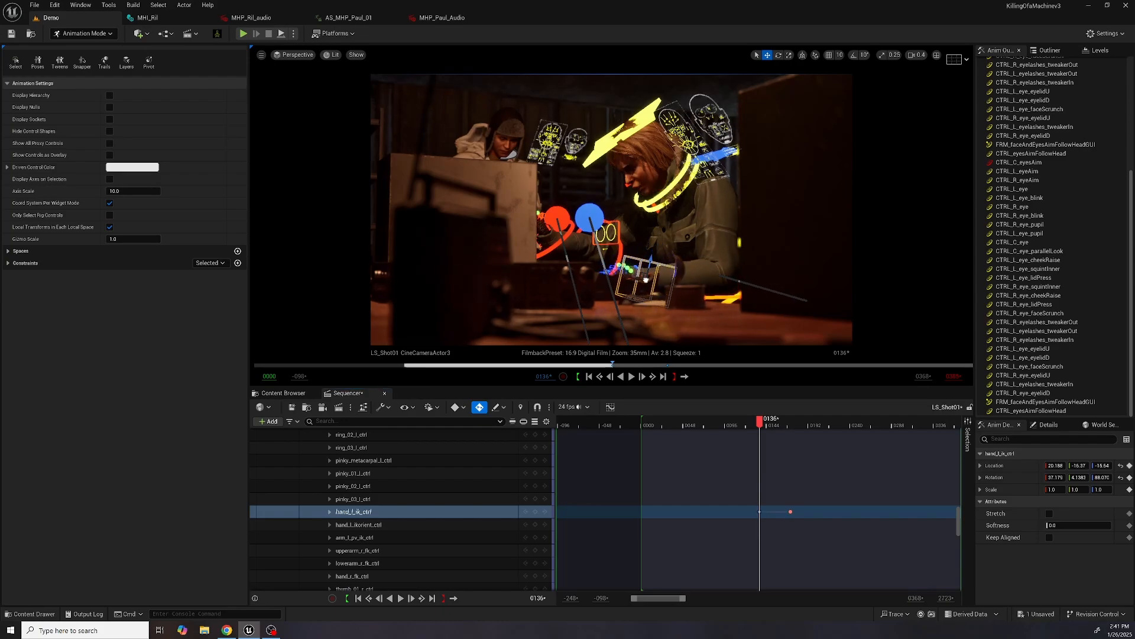
Shift the lowered-hand key of hand_l_ik_ctrl to an earlier frame to lengthen the transition to the frame 171 key.
{"action": "mouse_move", "coordinate": [760, 421]}
{"action": "left_mouse_down"}
{"action": "mouse_move", "coordinate": [798, 421]}
{"action": "mouse_move", "coordinate": [771, 424]}
{"action": "left_mouse_up"}
{"action": "key", "text": "comma"}
{"action": "left_click_drag", "start_coordinate": [758, 511], "coordinate": [741, 511]}
Play the shot from frame 7 to about frame 208 to review the left hand's motion.
{"action": "left_click_drag", "start_coordinate": [741, 425], "coordinate": [649, 425]}
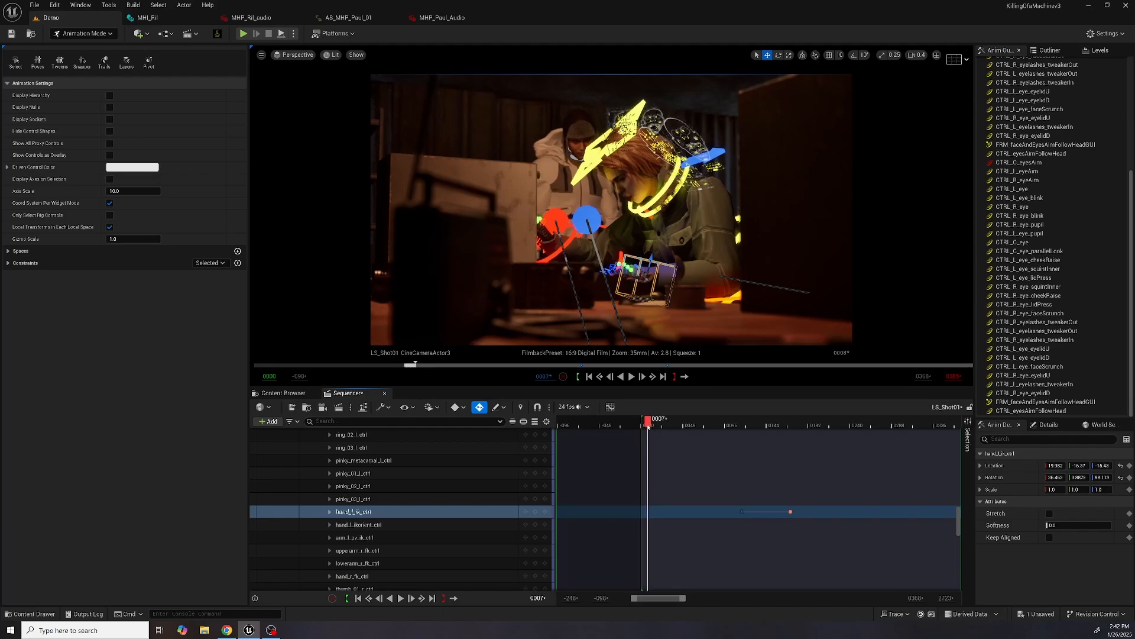
{"action": "key", "text": "space"}
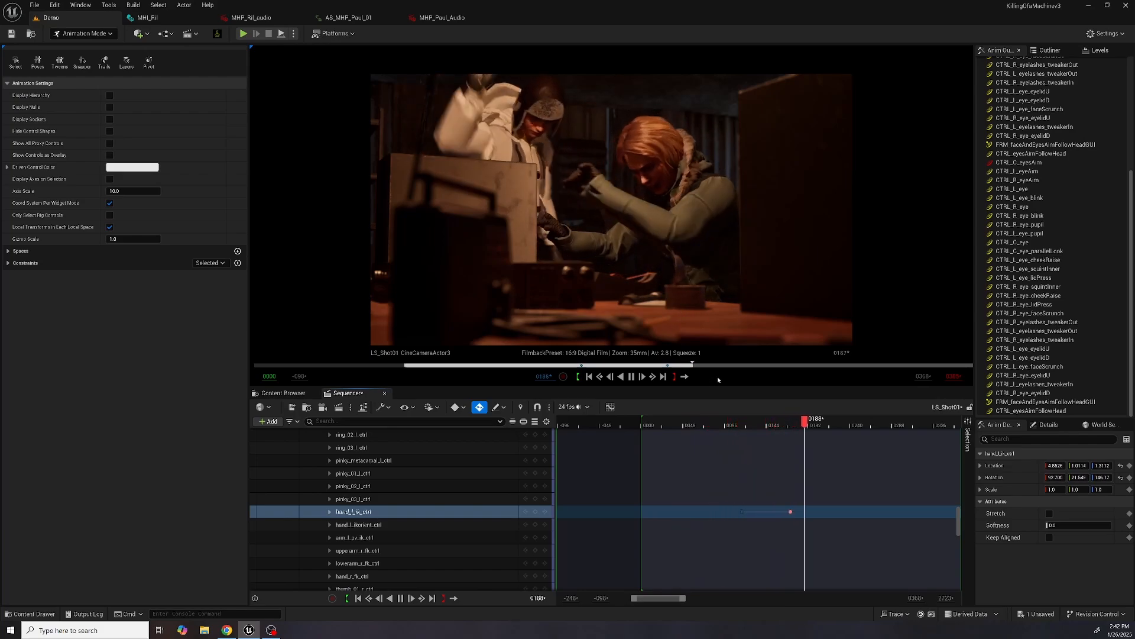
{"action": "key", "text": "space"}
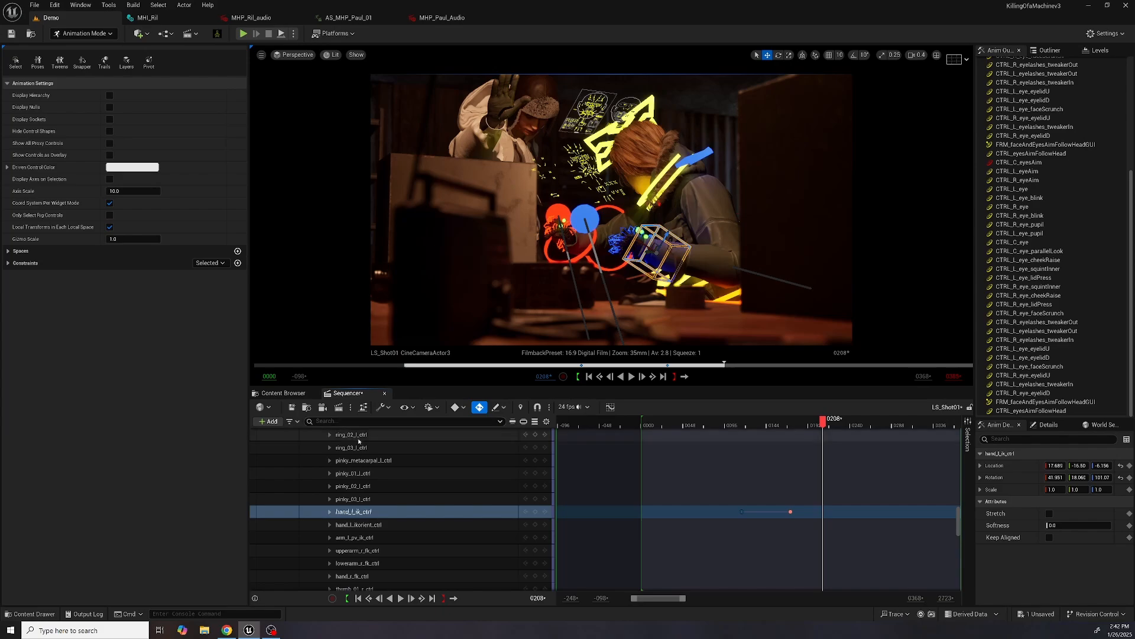
Save the work and delete the first LS_Shot01 section from the uppermost shot track of LS_SC1_MASTER.
{"action": "key", "text": "ctrl+s"}
{"action": "left_click", "coordinate": [288, 394]}
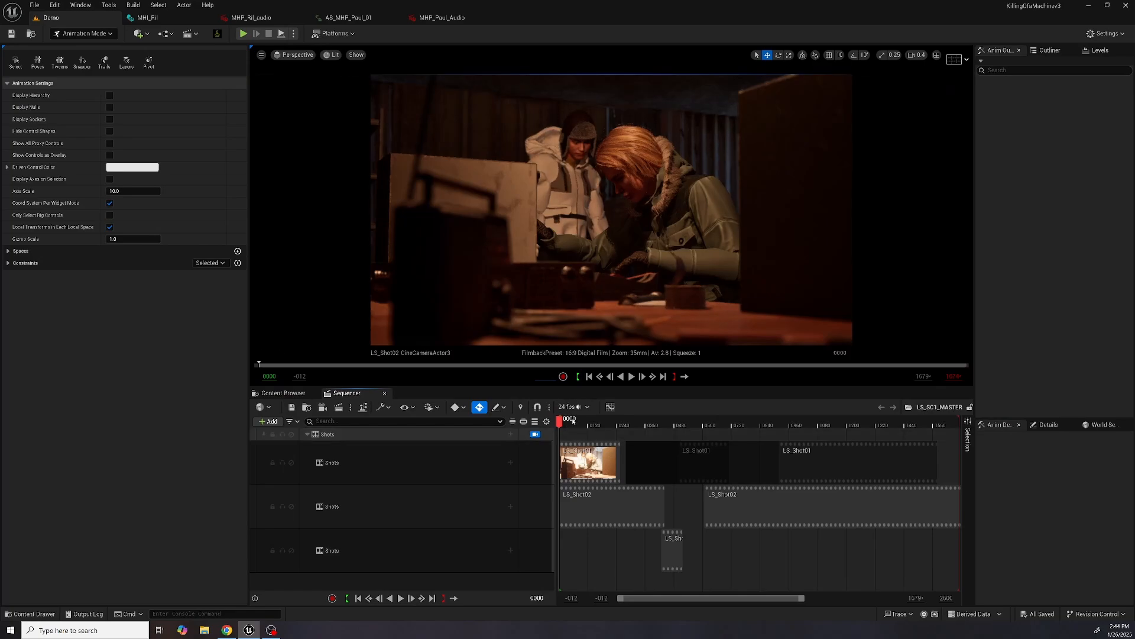
{"action": "mouse_move", "coordinate": [572, 420]}
{"action": "left_mouse_down"}
{"action": "mouse_move", "coordinate": [604, 420]}
{"action": "mouse_move", "coordinate": [570, 420]}
{"action": "left_mouse_up"}
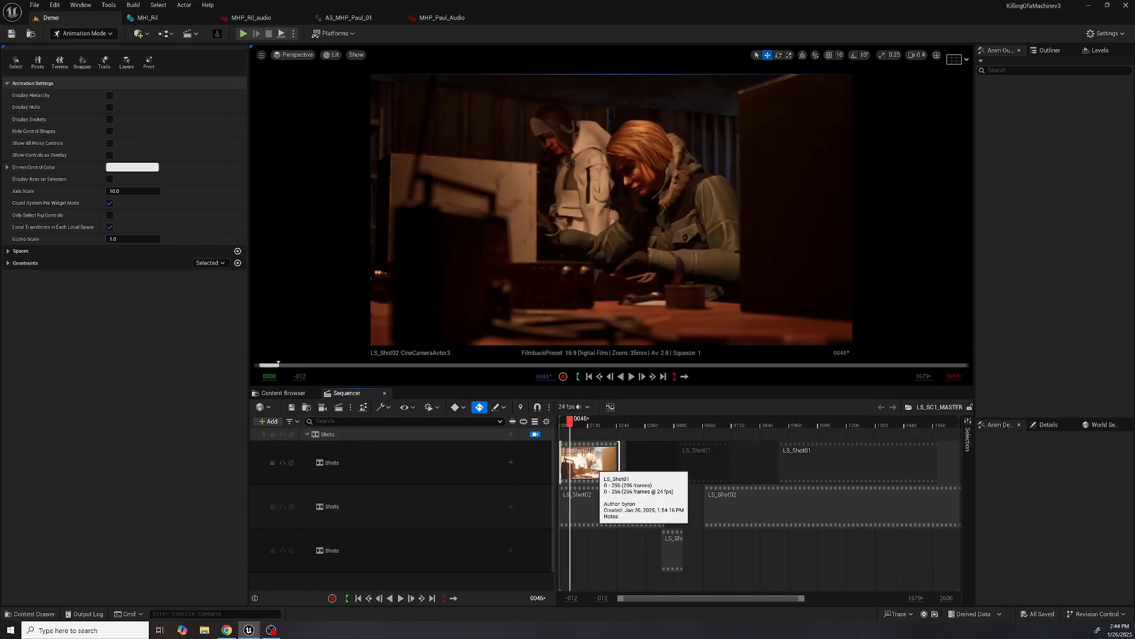
{"action": "left_click", "coordinate": [609, 467]}
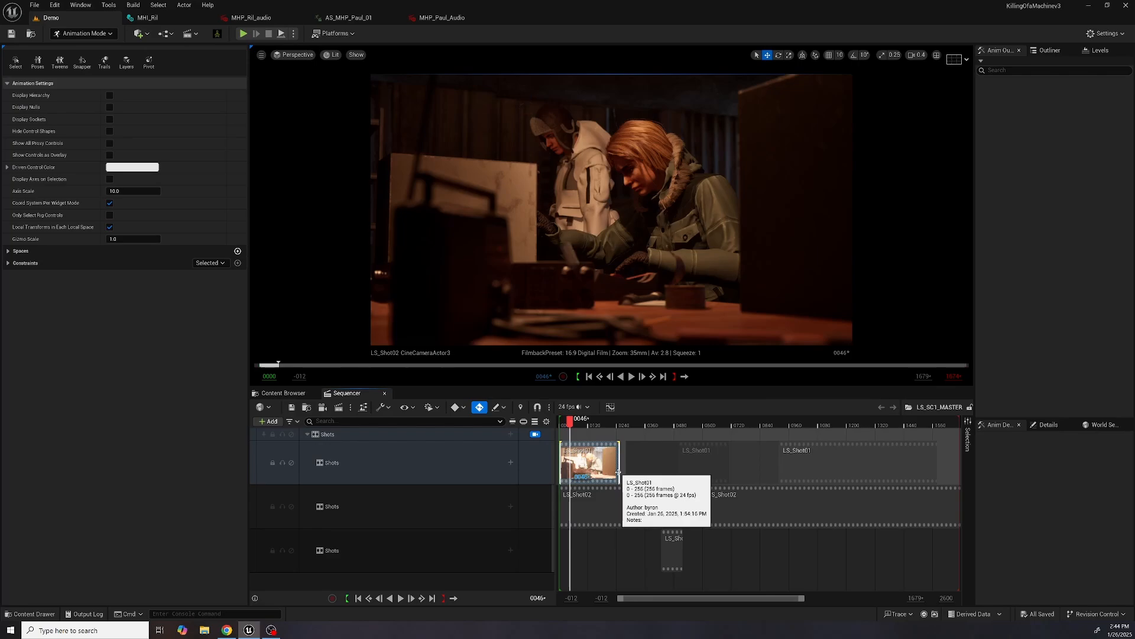
{"action": "key", "text": "Delete"}
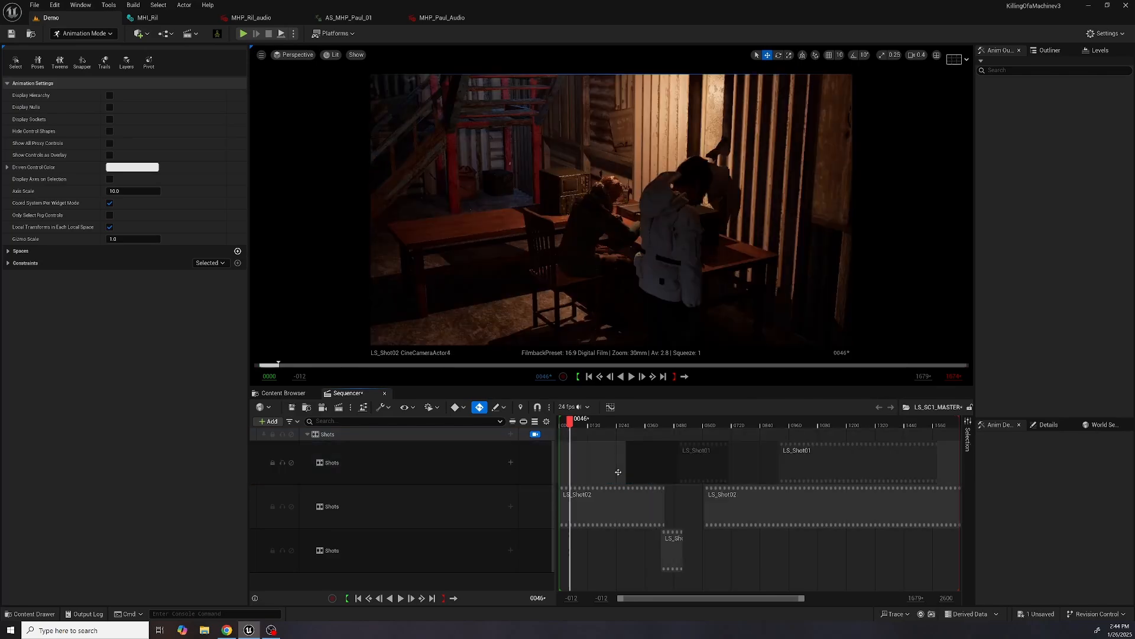
Search for shot01 and insert LS_Shot01 into the uppermost shot track at frame 46.
{"action": "left_click", "coordinate": [511, 462]}
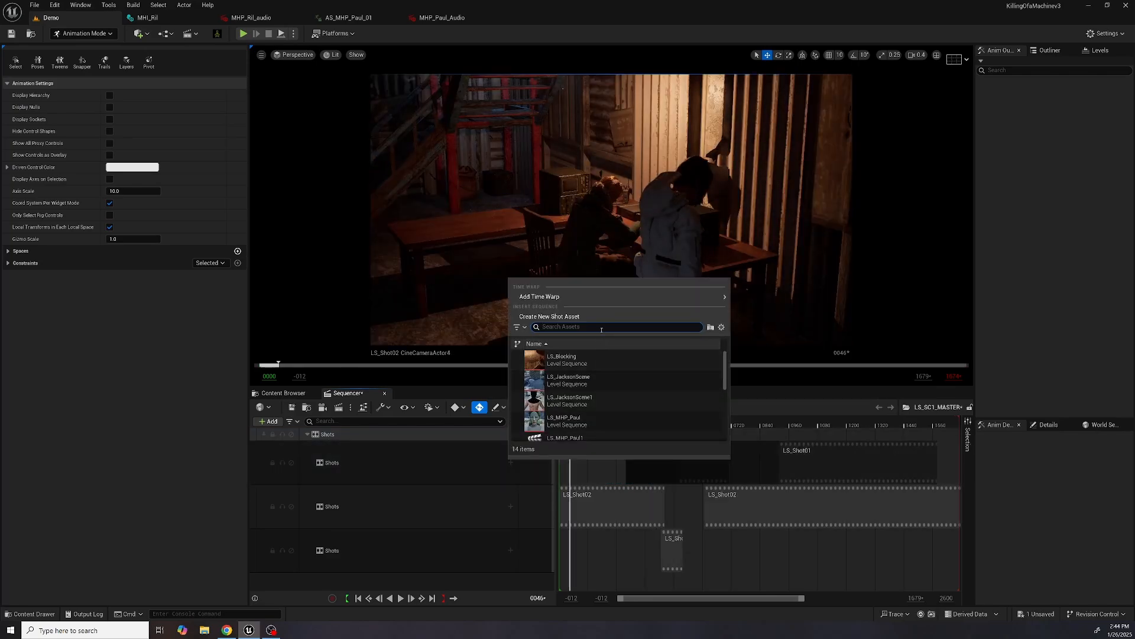
{"action": "type", "text": "shot01"}
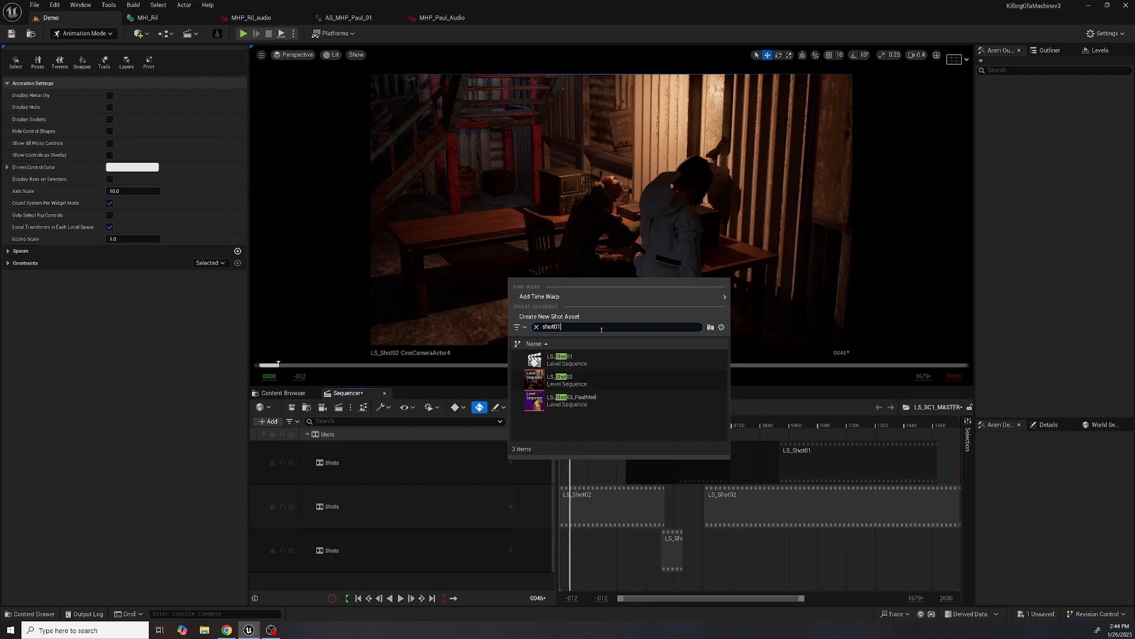
{"action": "left_click", "coordinate": [580, 361]}
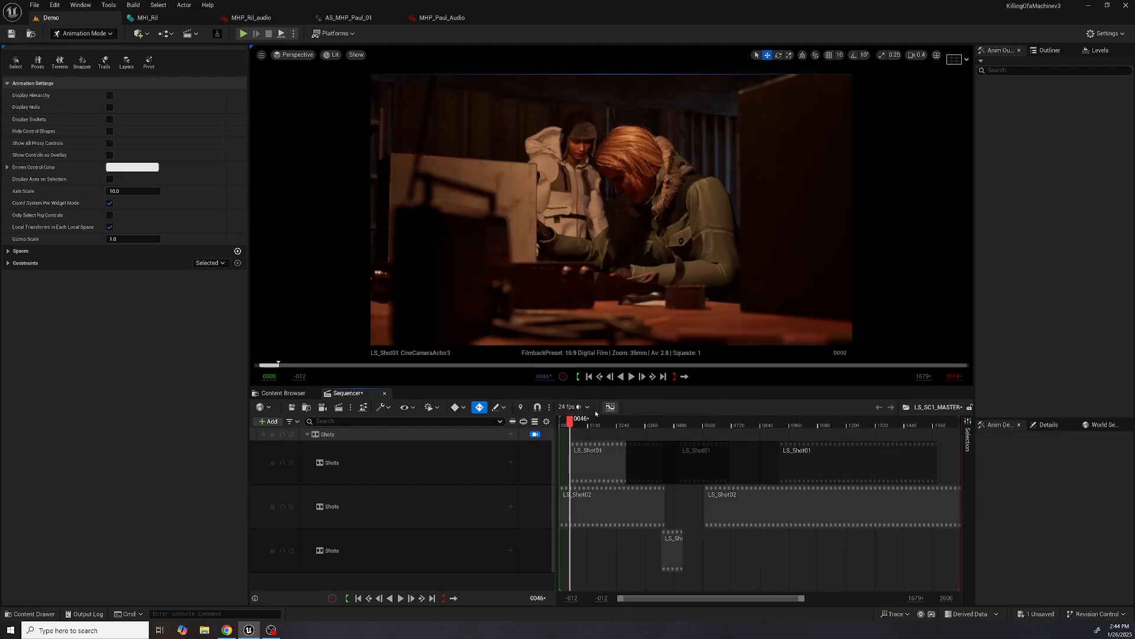
Check the inserted LS_Shot01 section, open it from the master sequence, and scrub back to frame 71.
{"action": "left_click_drag", "start_coordinate": [572, 425], "coordinate": [583, 425]}
{"action": "left_click", "coordinate": [595, 467]}
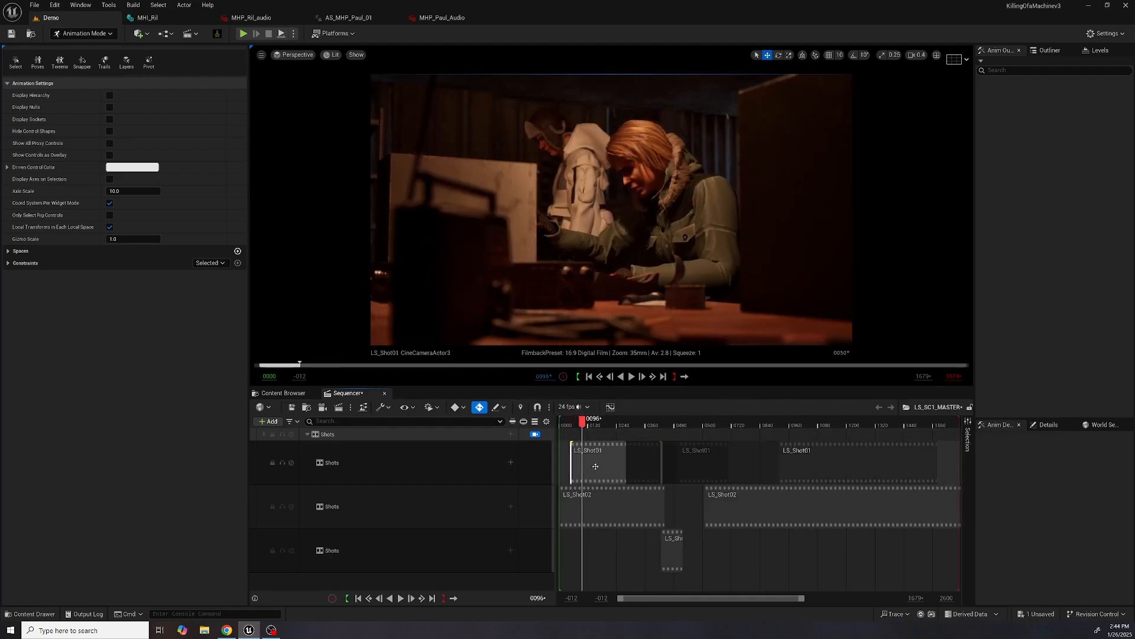
{"action": "left_click_drag", "start_coordinate": [595, 468], "coordinate": [687, 417]}
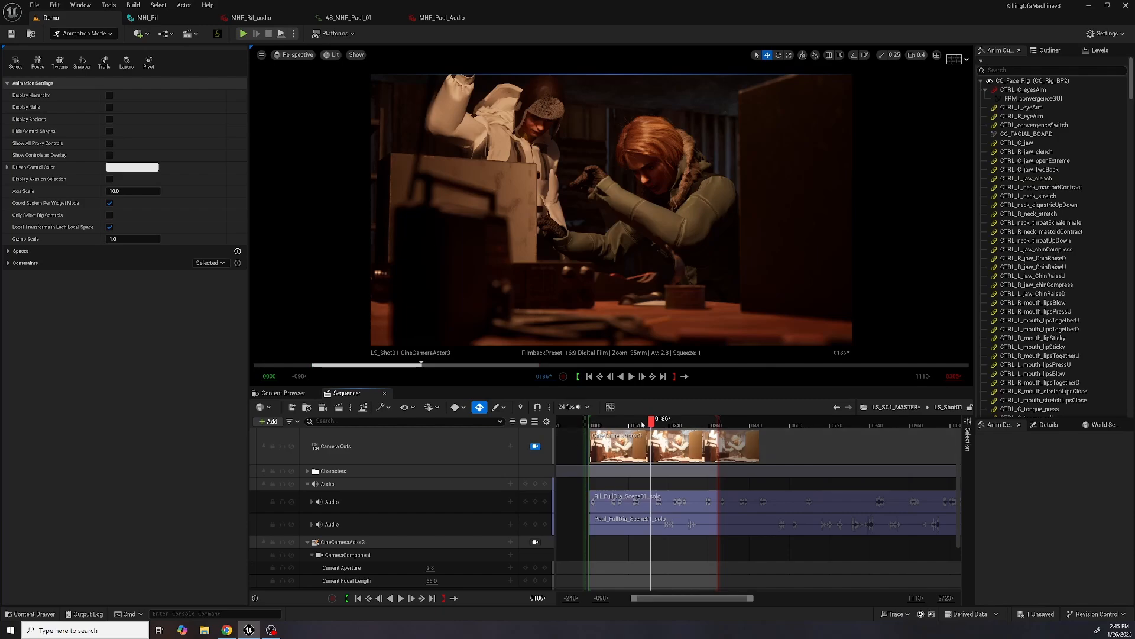
{"action": "left_click_drag", "start_coordinate": [642, 425], "coordinate": [614, 426]}
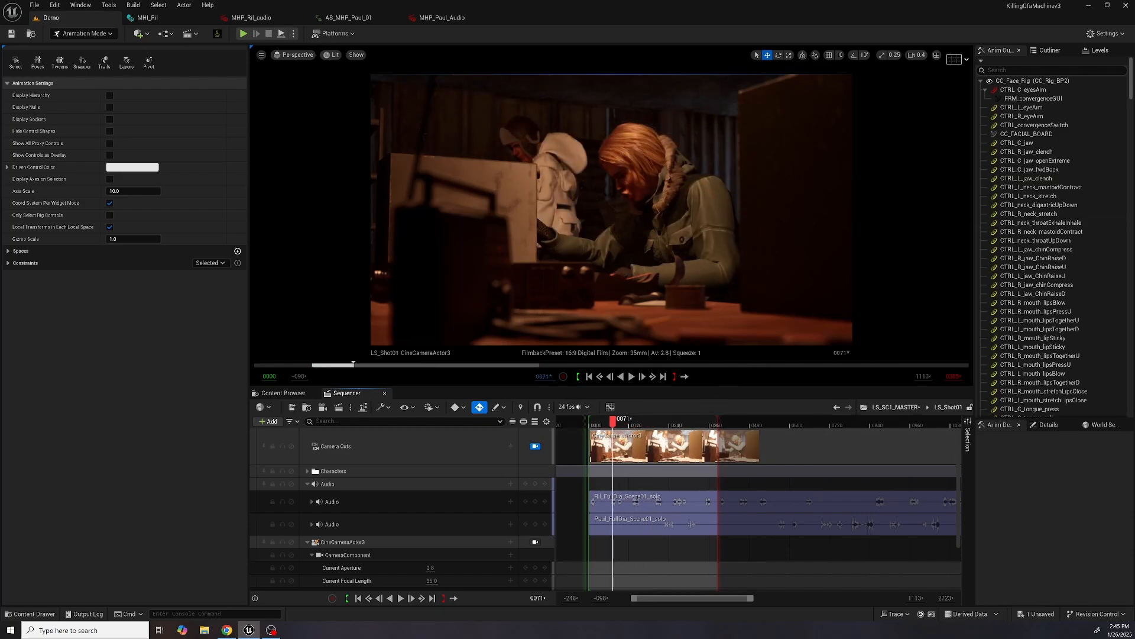